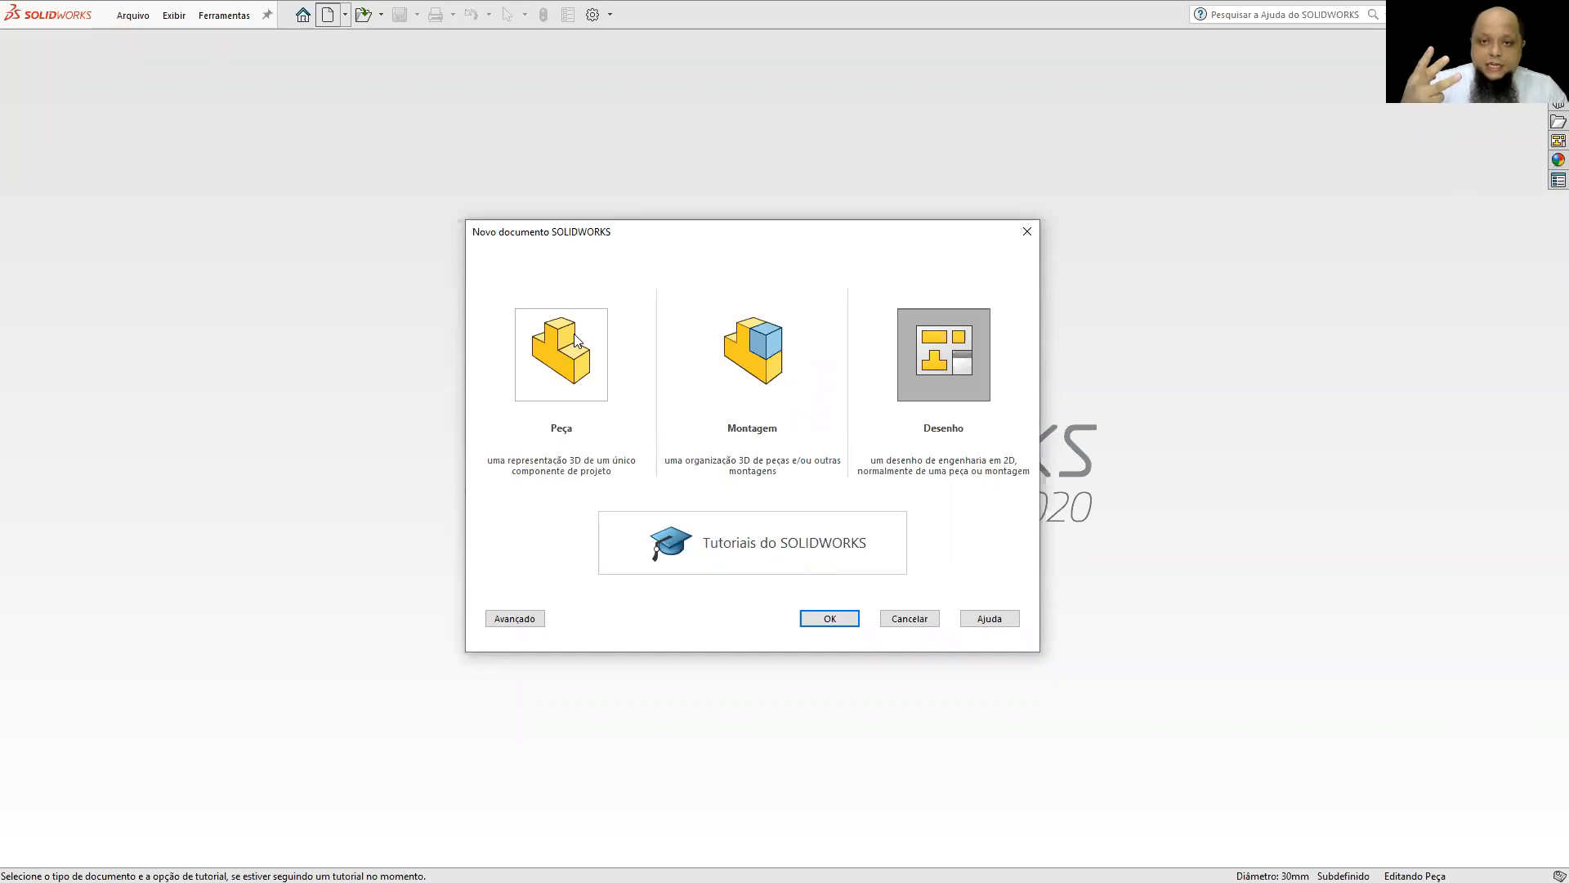
# Create a new part document (Peça) from the document types offered.
pyautogui.click(589, 333)
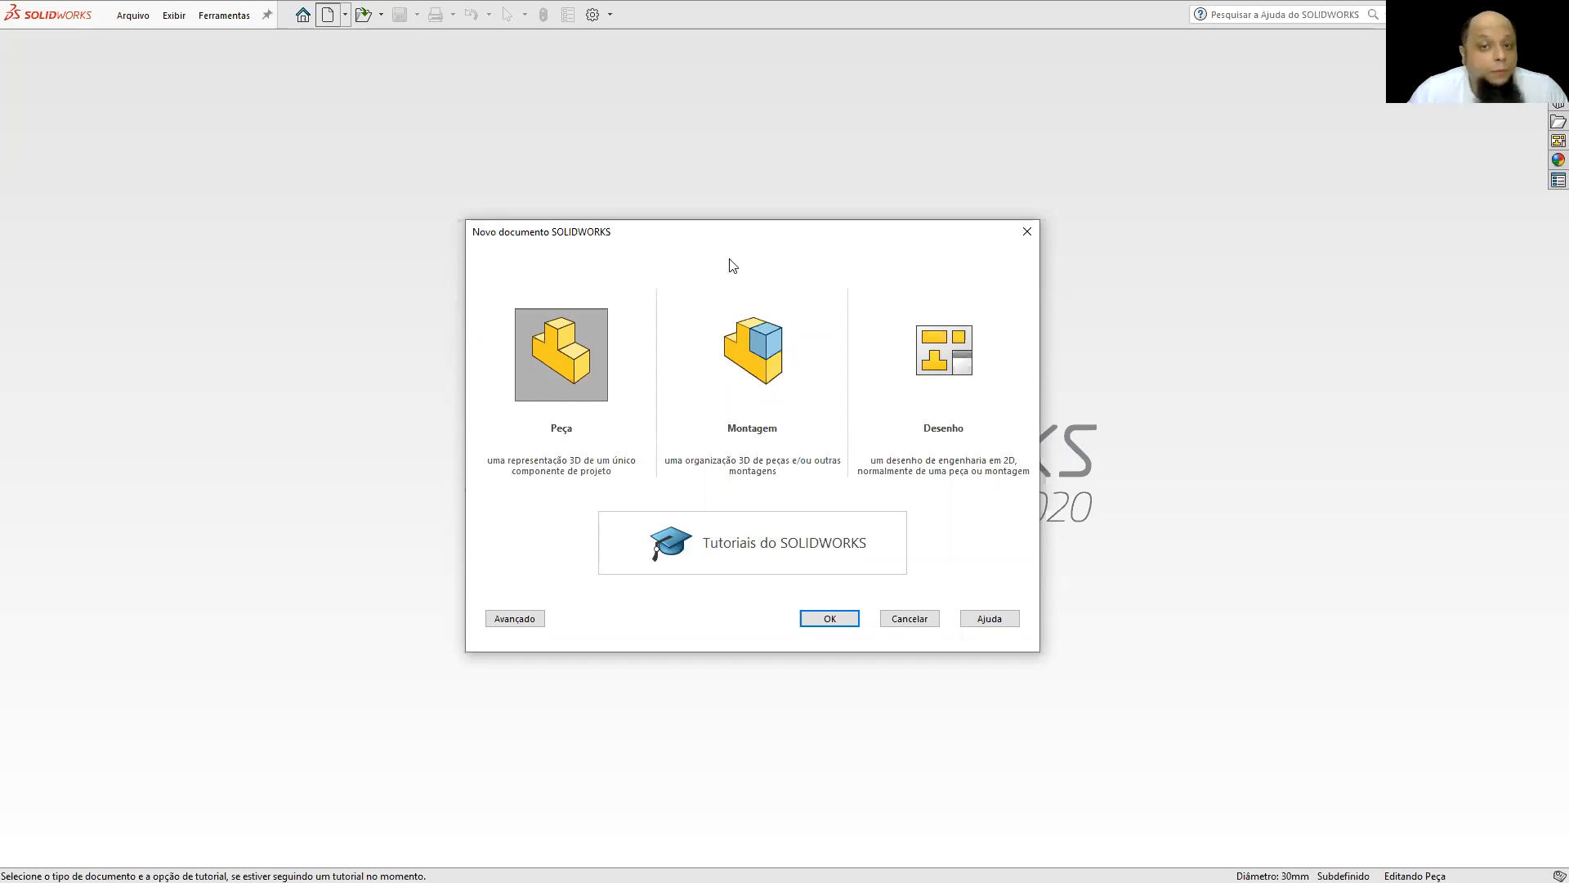
pyautogui.click(756, 331)
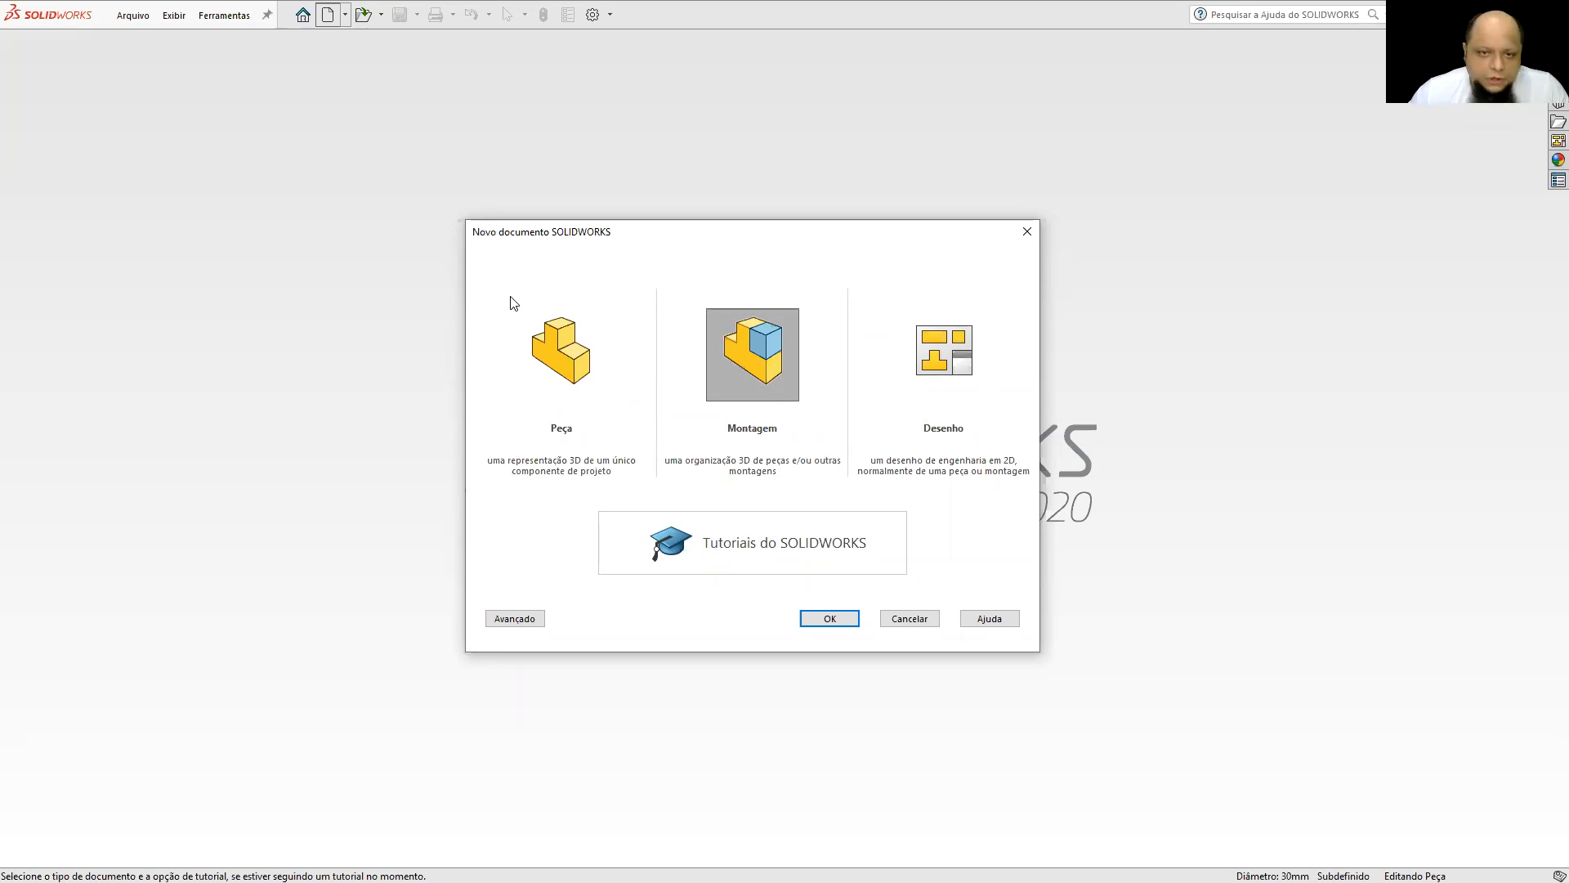
pyautogui.click(529, 350)
pyautogui.click(830, 618)
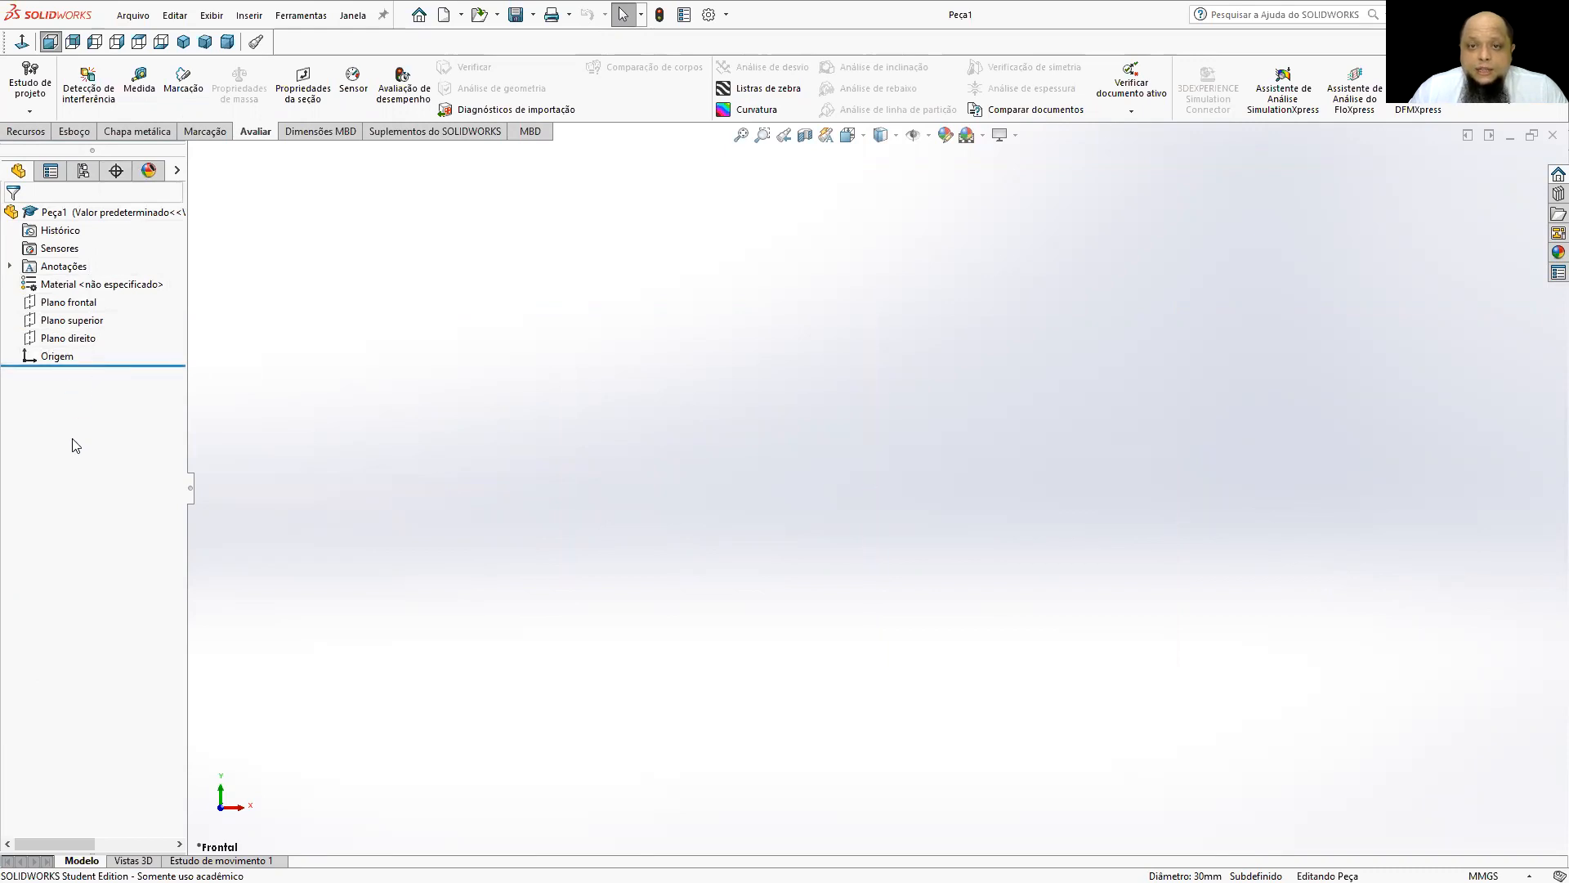
pyautogui.click(37, 135)
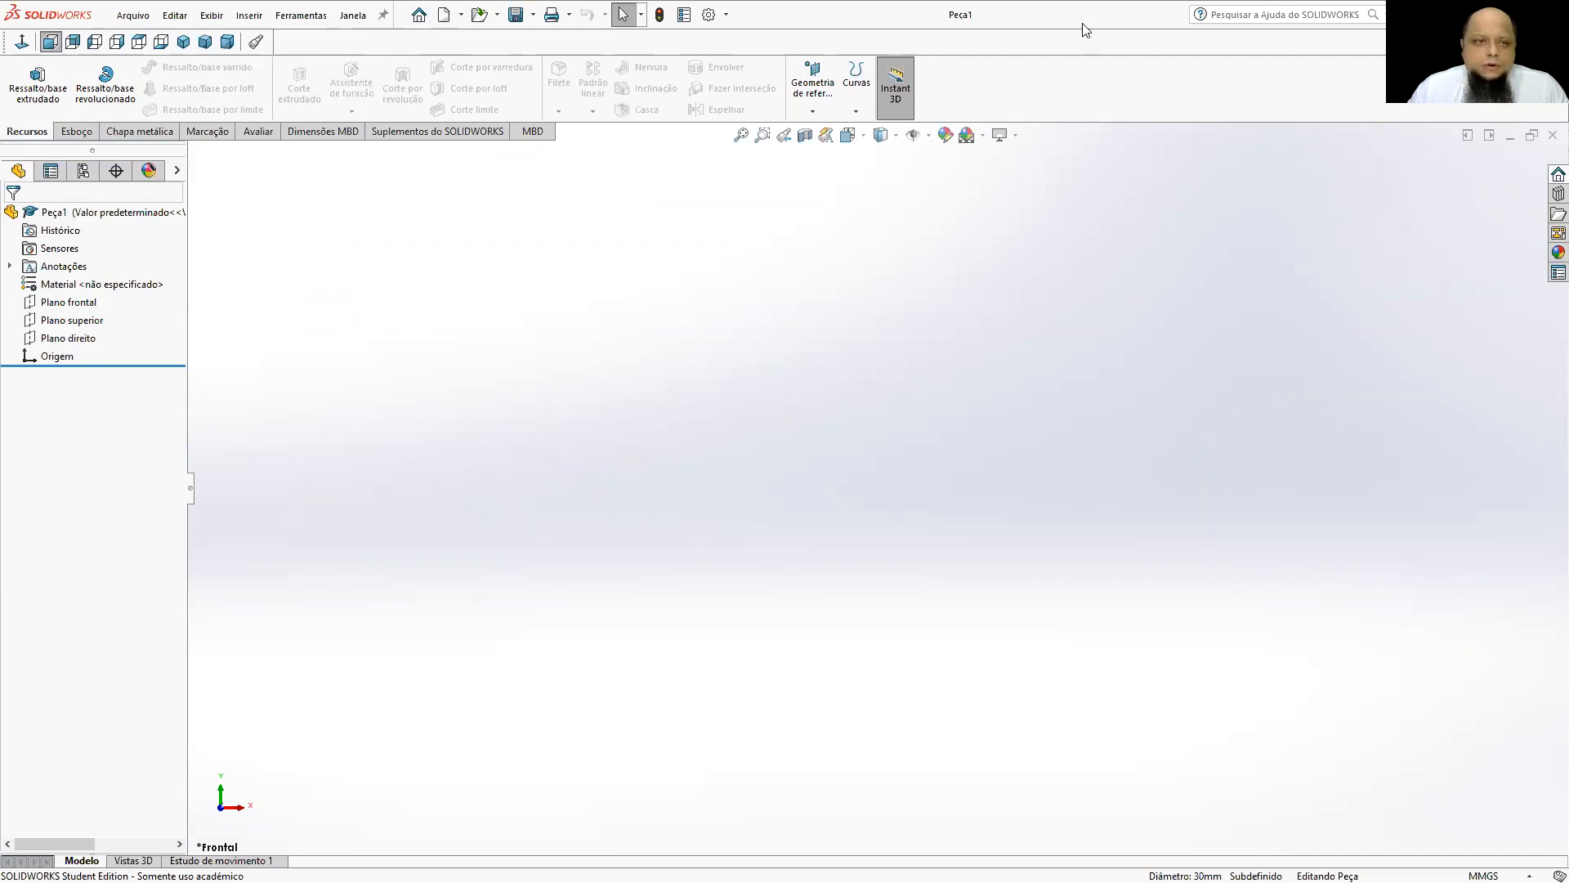
pyautogui.click(77, 130)
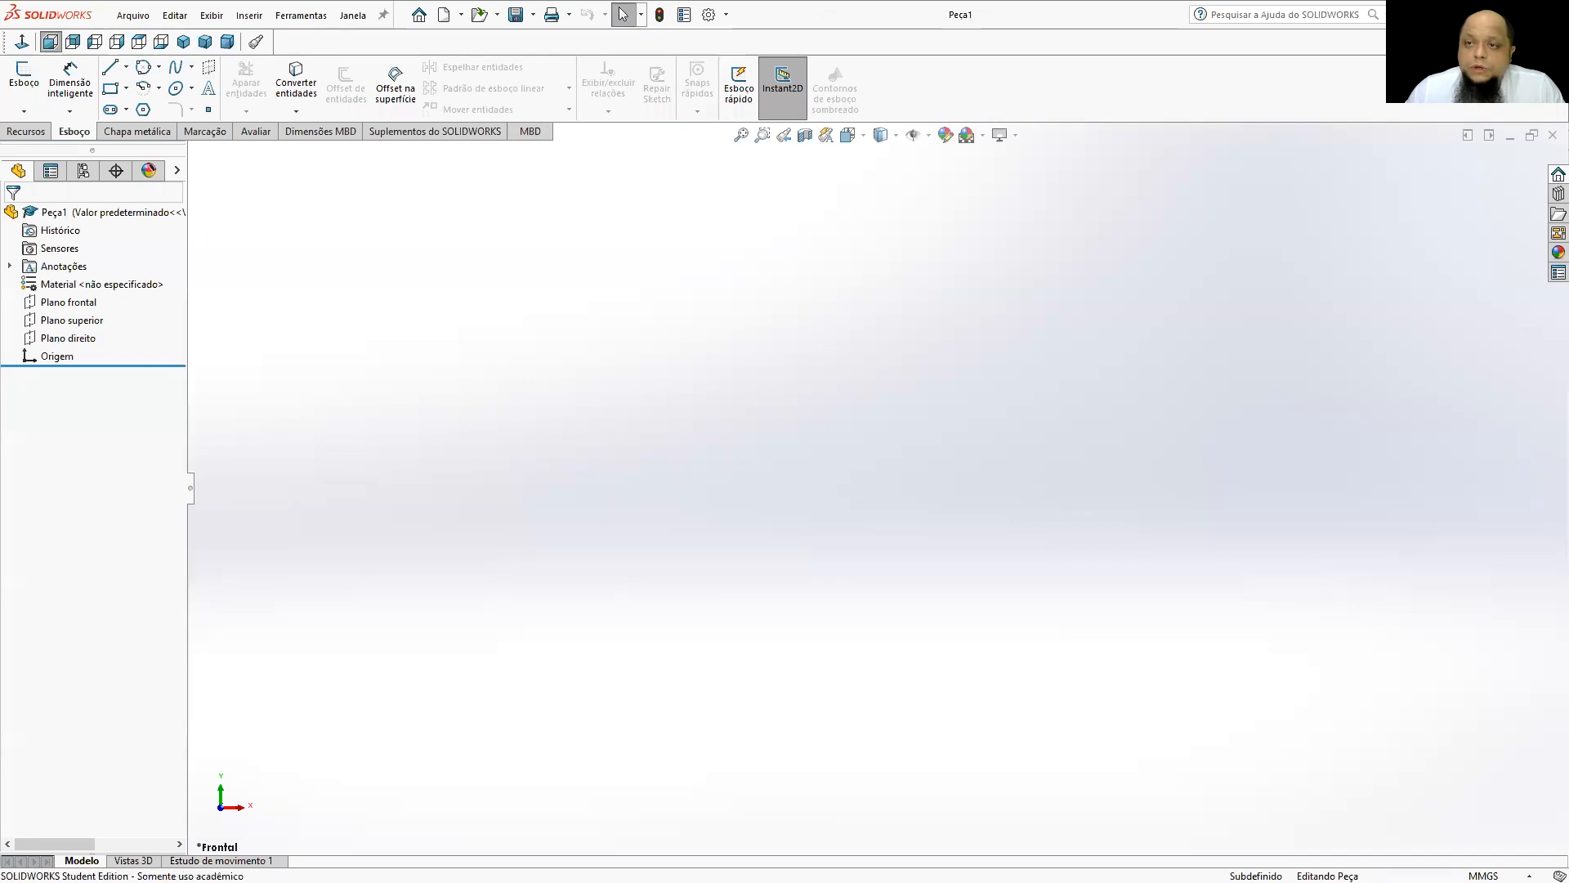
# Open the SOLIDWORKS tutorials and resize the tutorial and modelling windows to fill the screen height side by side.
pyautogui.click(1448, 15)
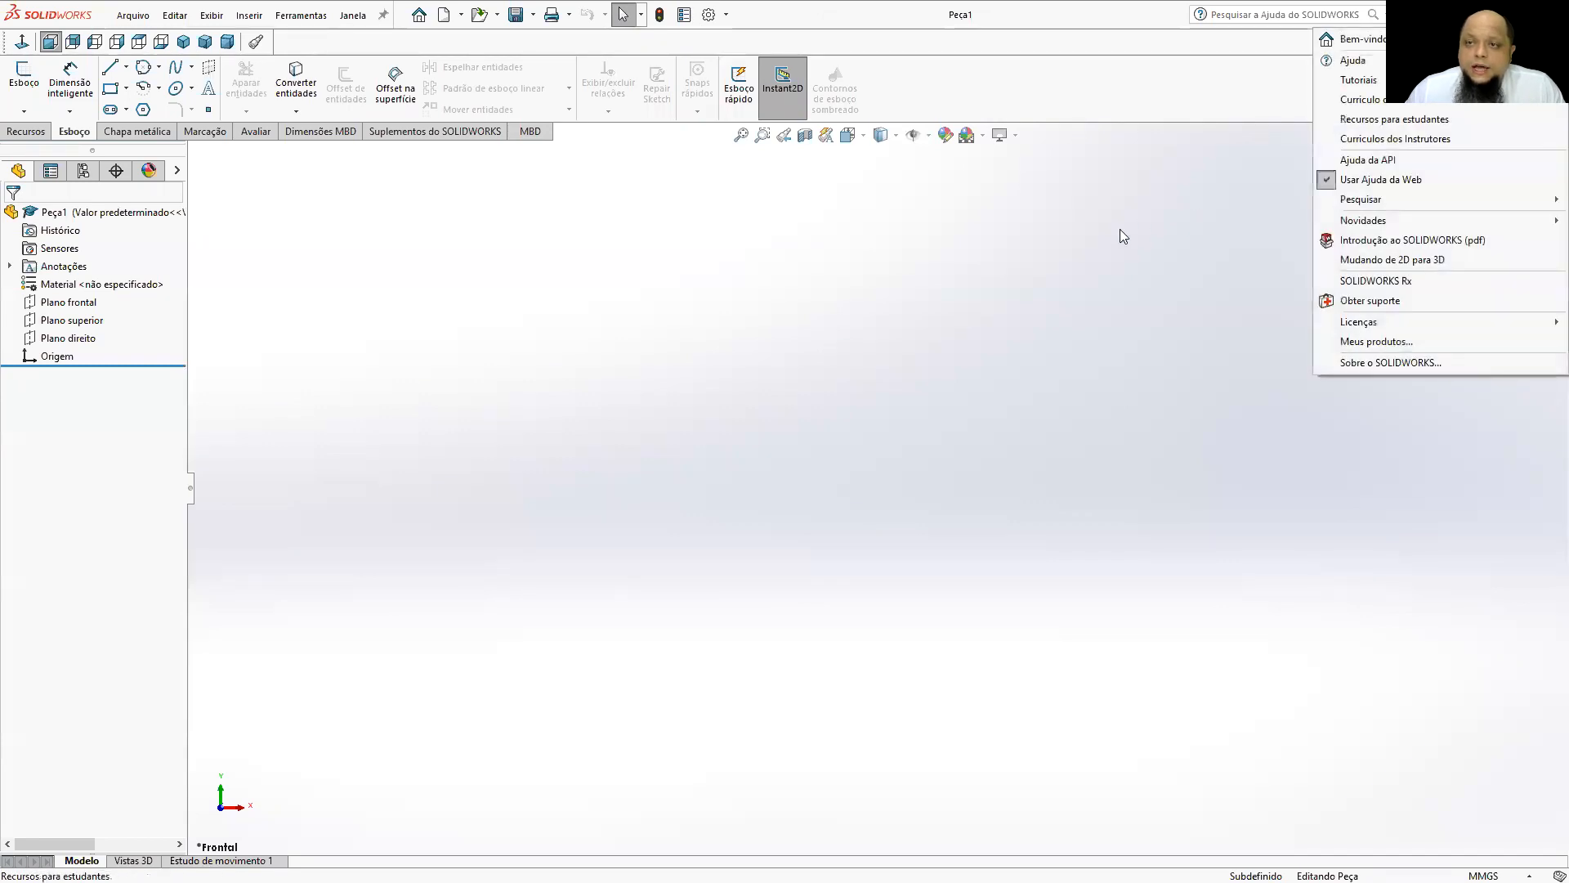
pyautogui.click(1362, 86)
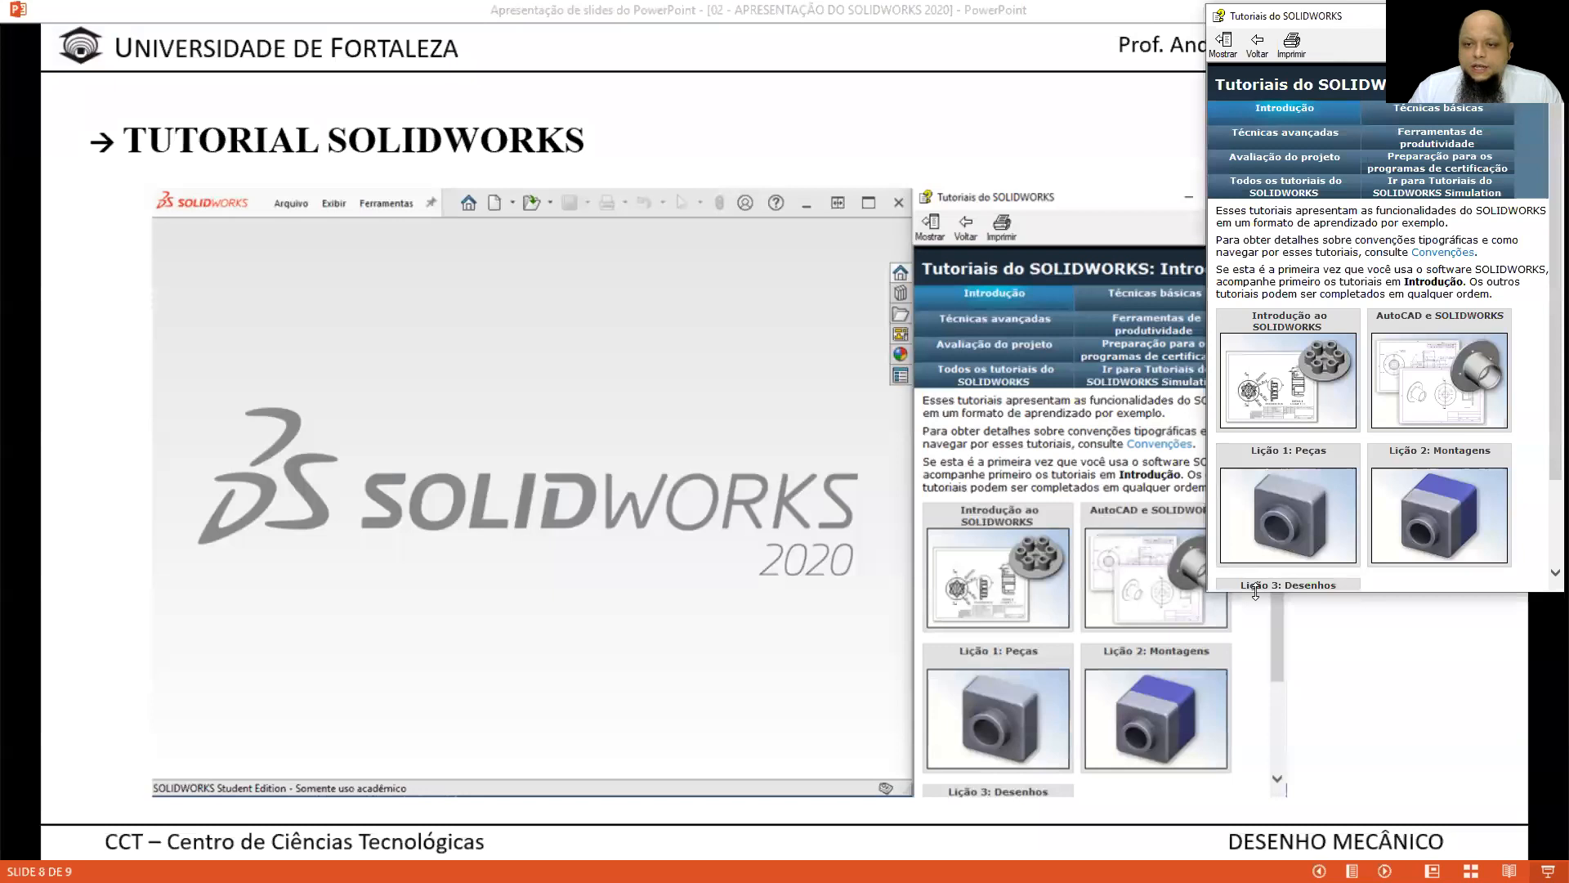
pyautogui.moveTo(1256, 590); pyautogui.dragTo(1255, 869)
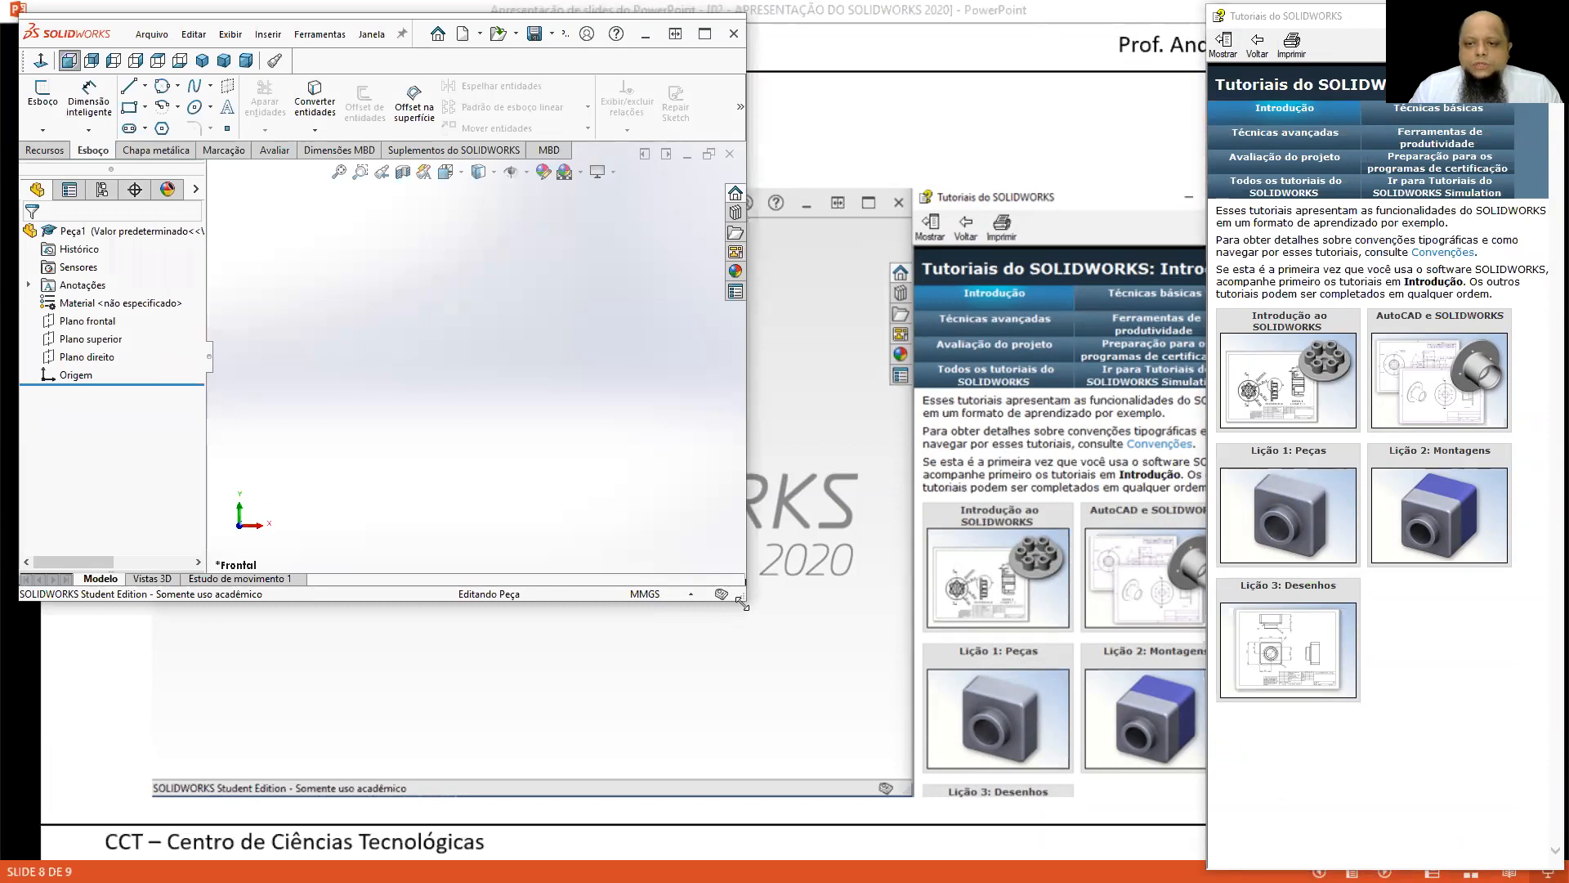
pyautogui.moveTo(742, 603); pyautogui.dragTo(1203, 867)
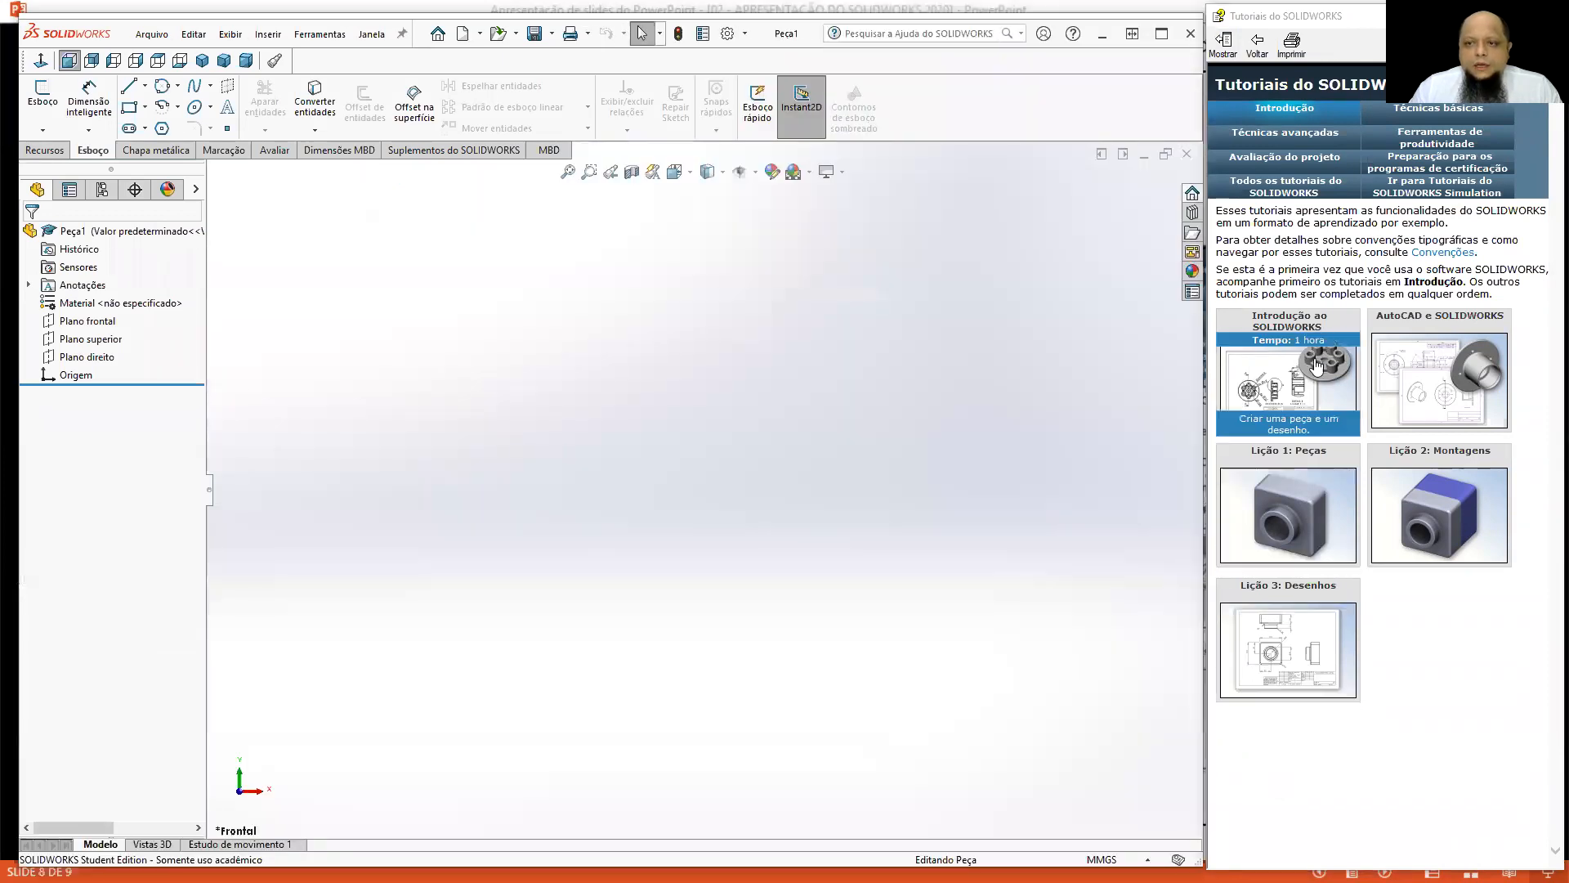
pyautogui.doubleClick(1044, 11)
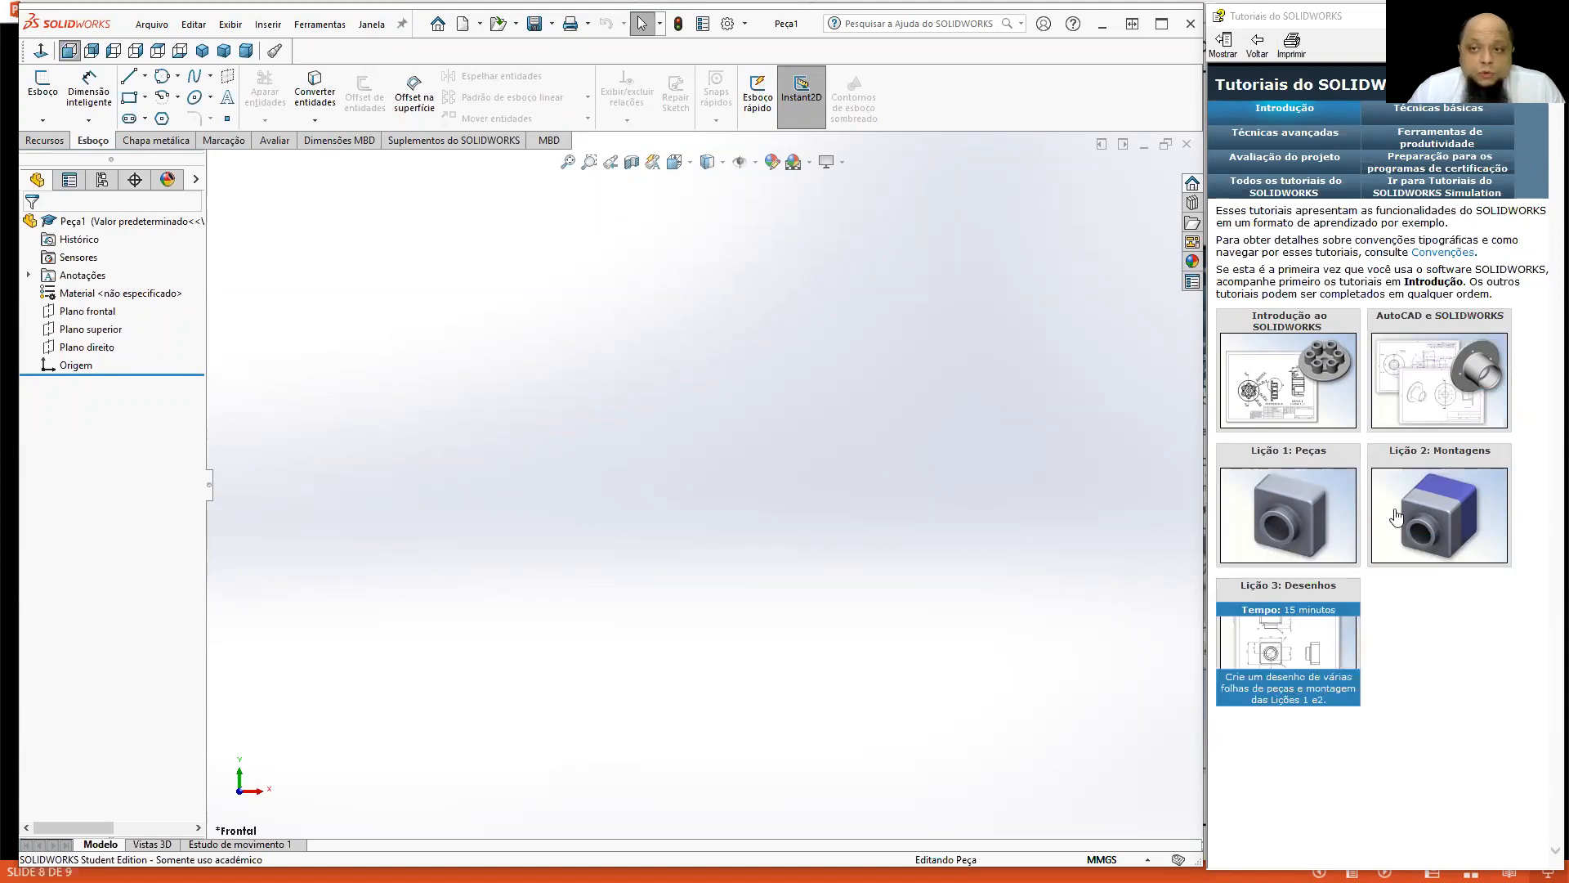
# Look through the lessons in the tutorials' Técnicas básicas category.
pyautogui.click(1413, 115)
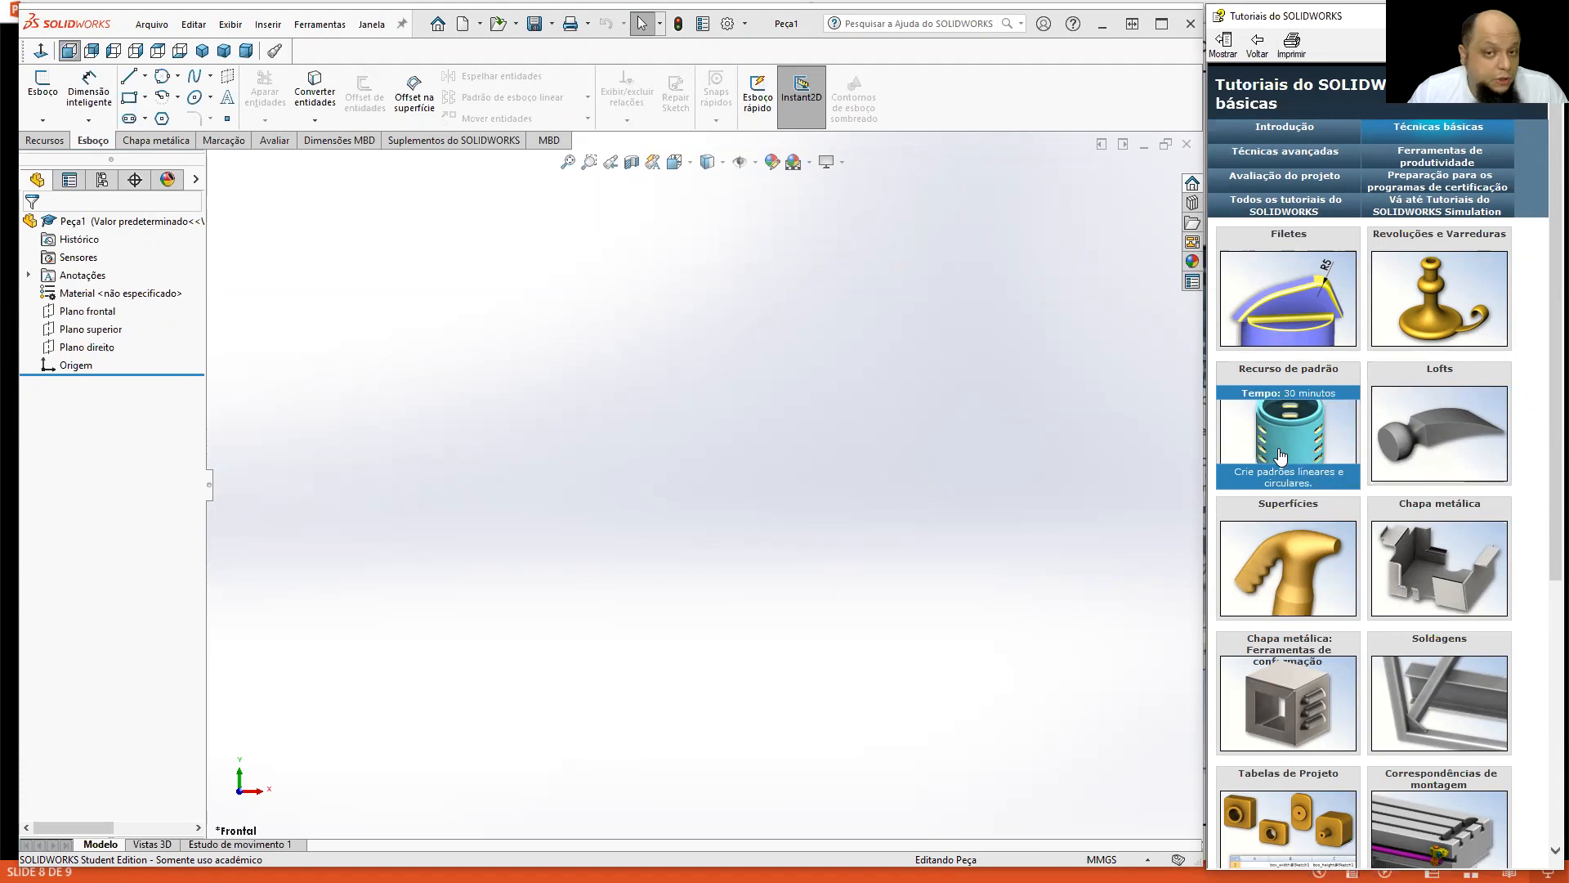
pyautogui.scroll(-3, 1279, 462)
pyautogui.scroll(-3, 1277, 468)
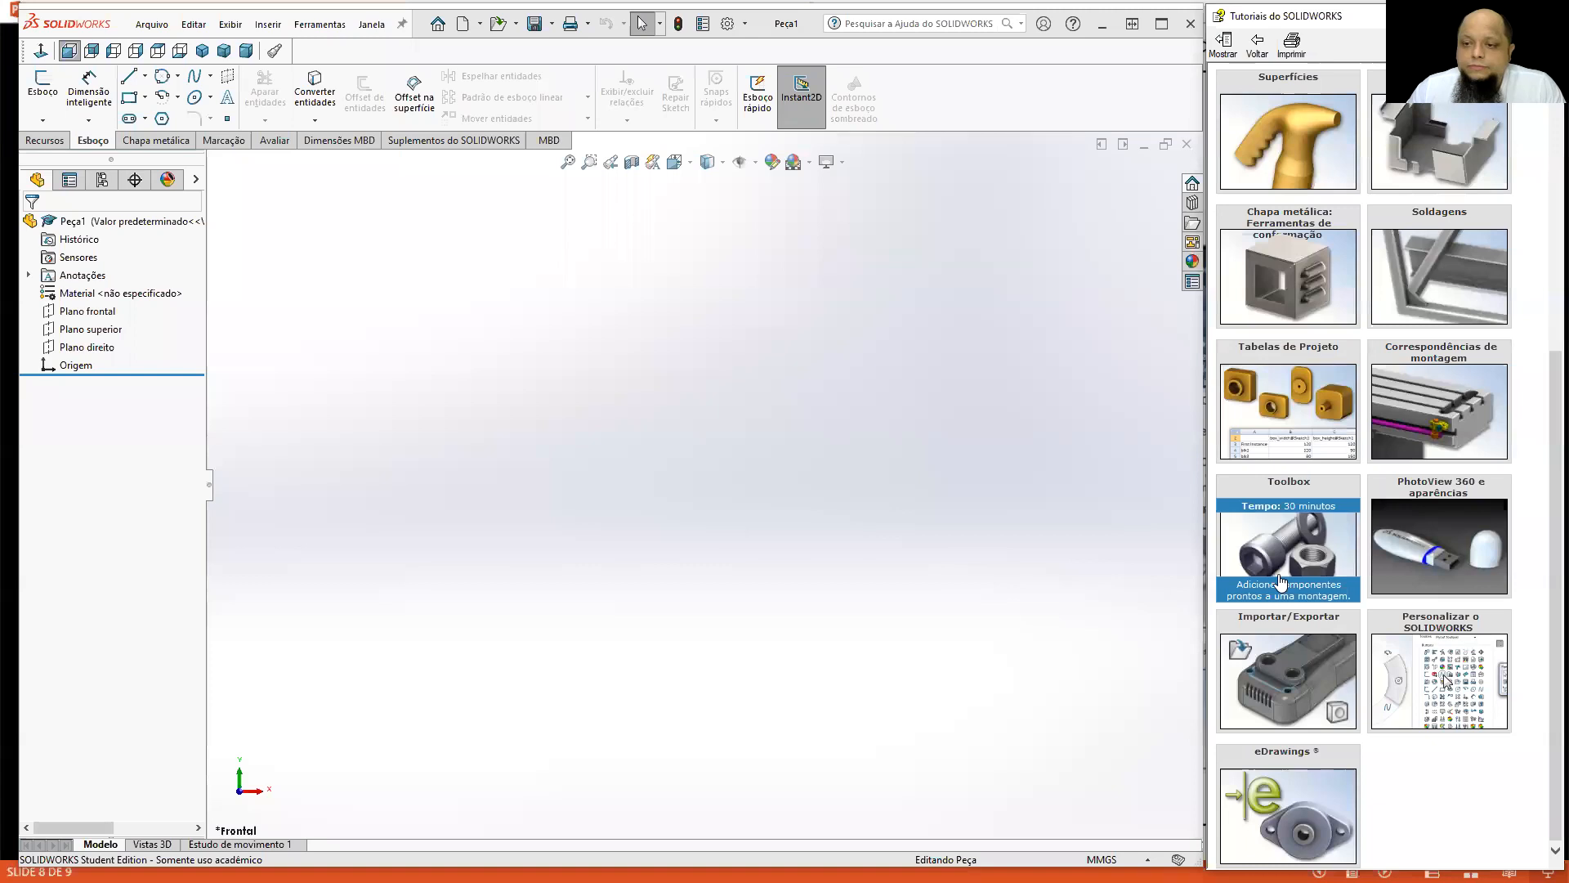
pyautogui.scroll(5, 1281, 580)
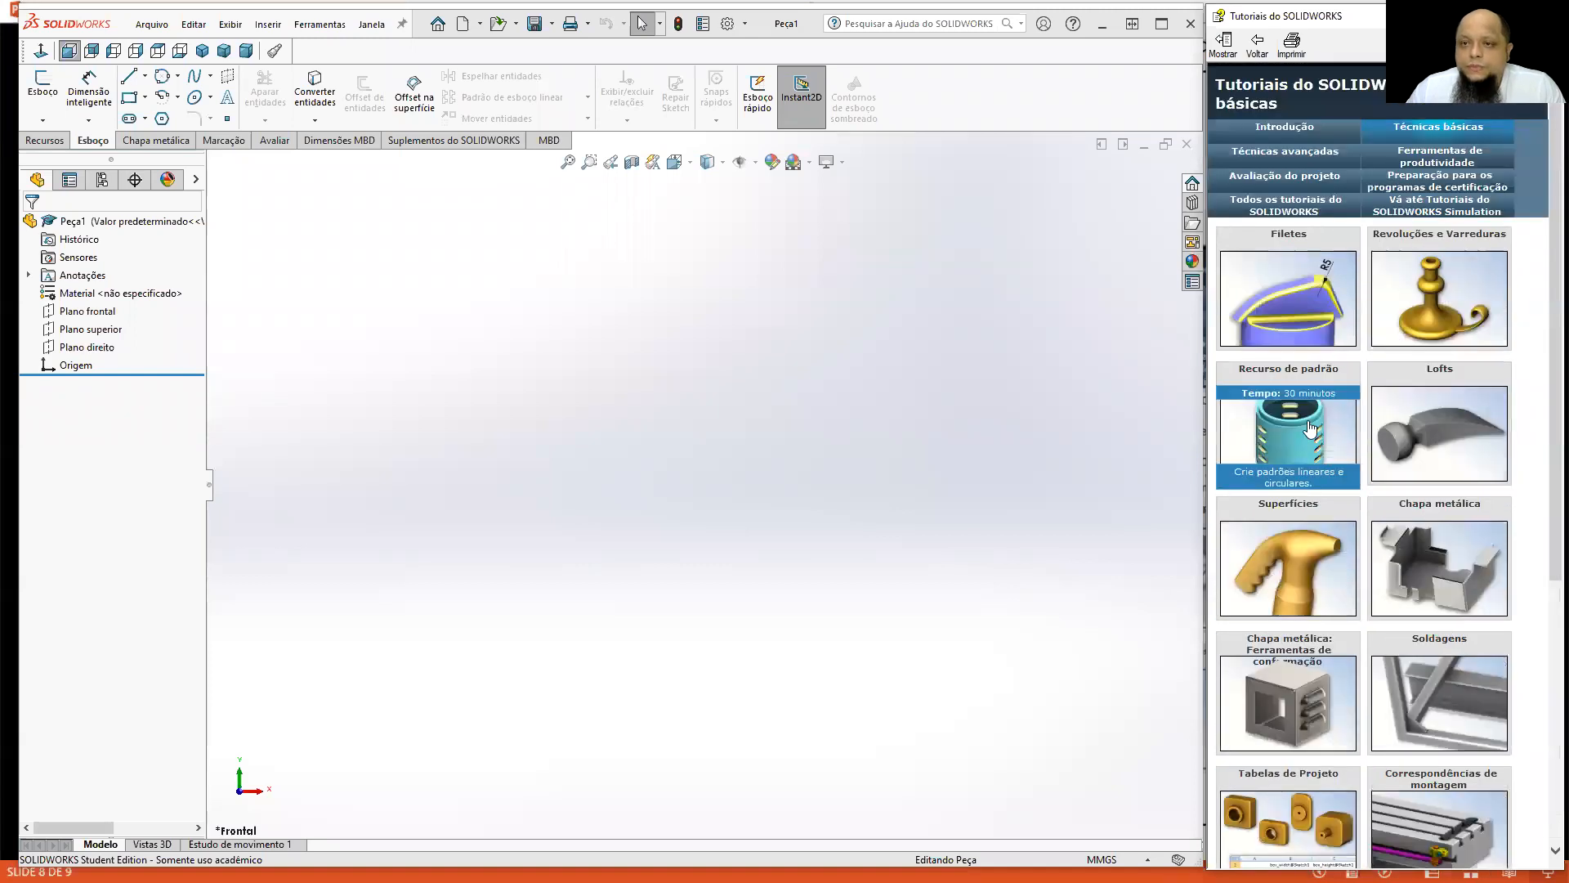
# Examine the lessons in the Técnicas avançadas category, including their durations and descriptions.
pyautogui.click(1285, 151)
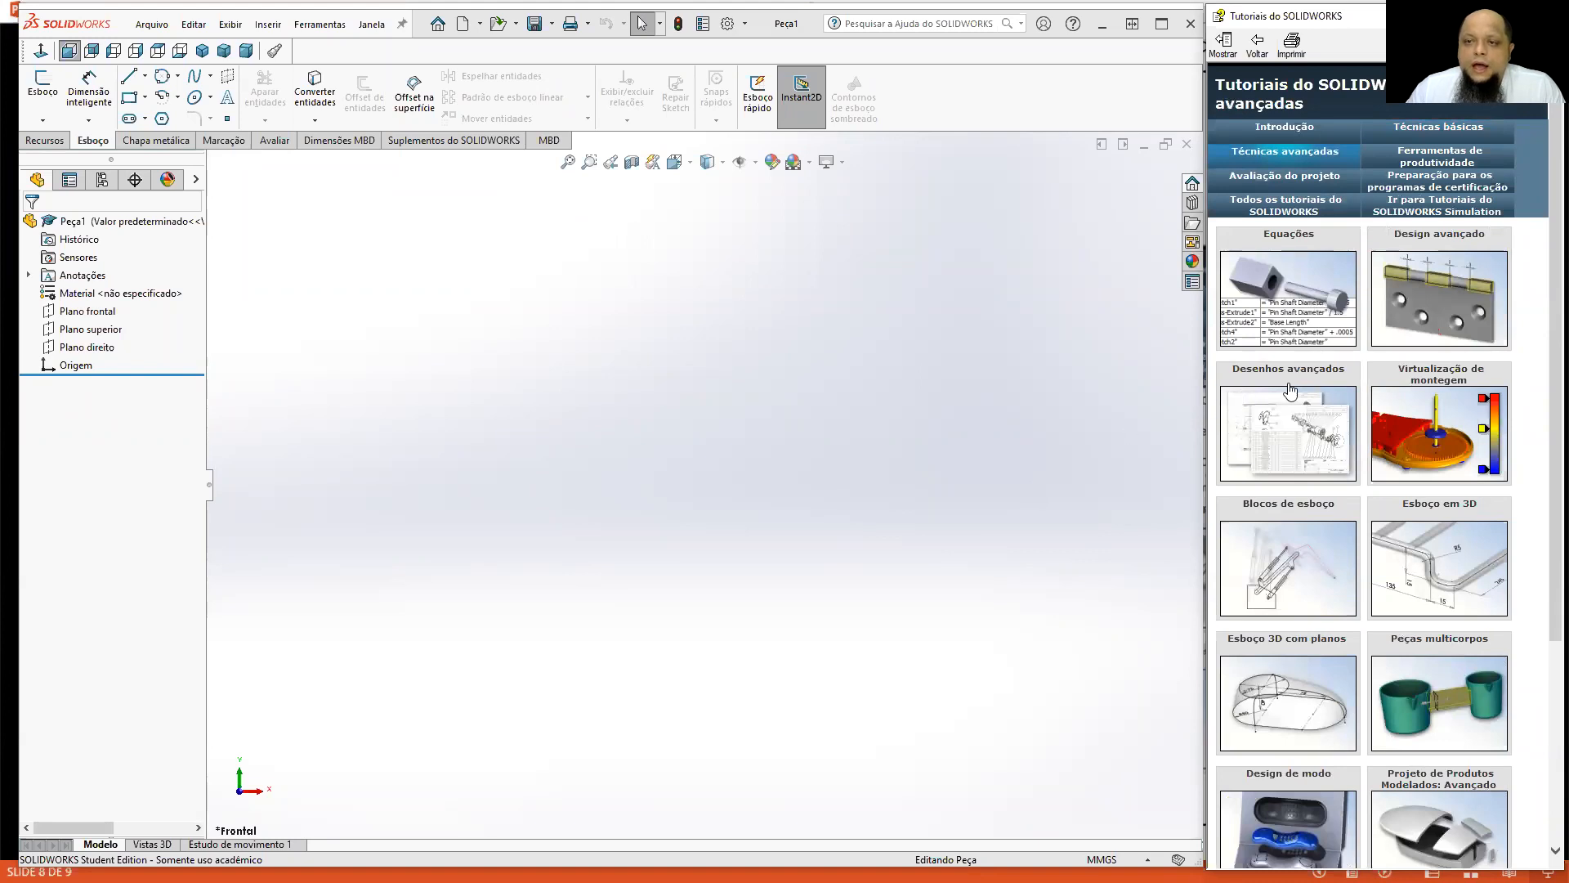
pyautogui.moveTo(1408, 273)
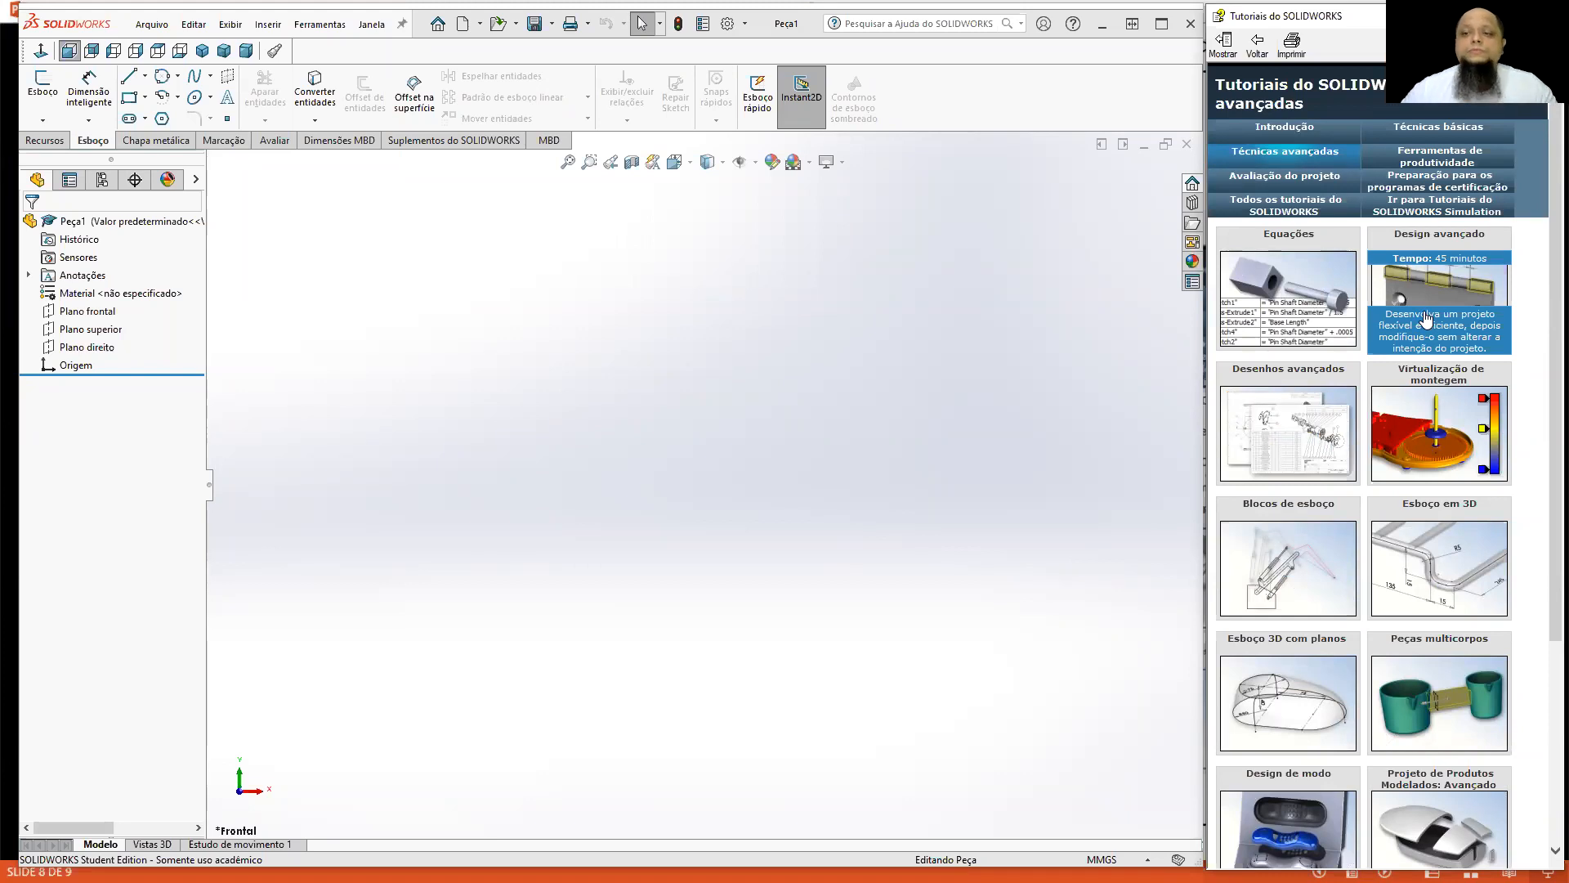
pyautogui.moveTo(1397, 417)
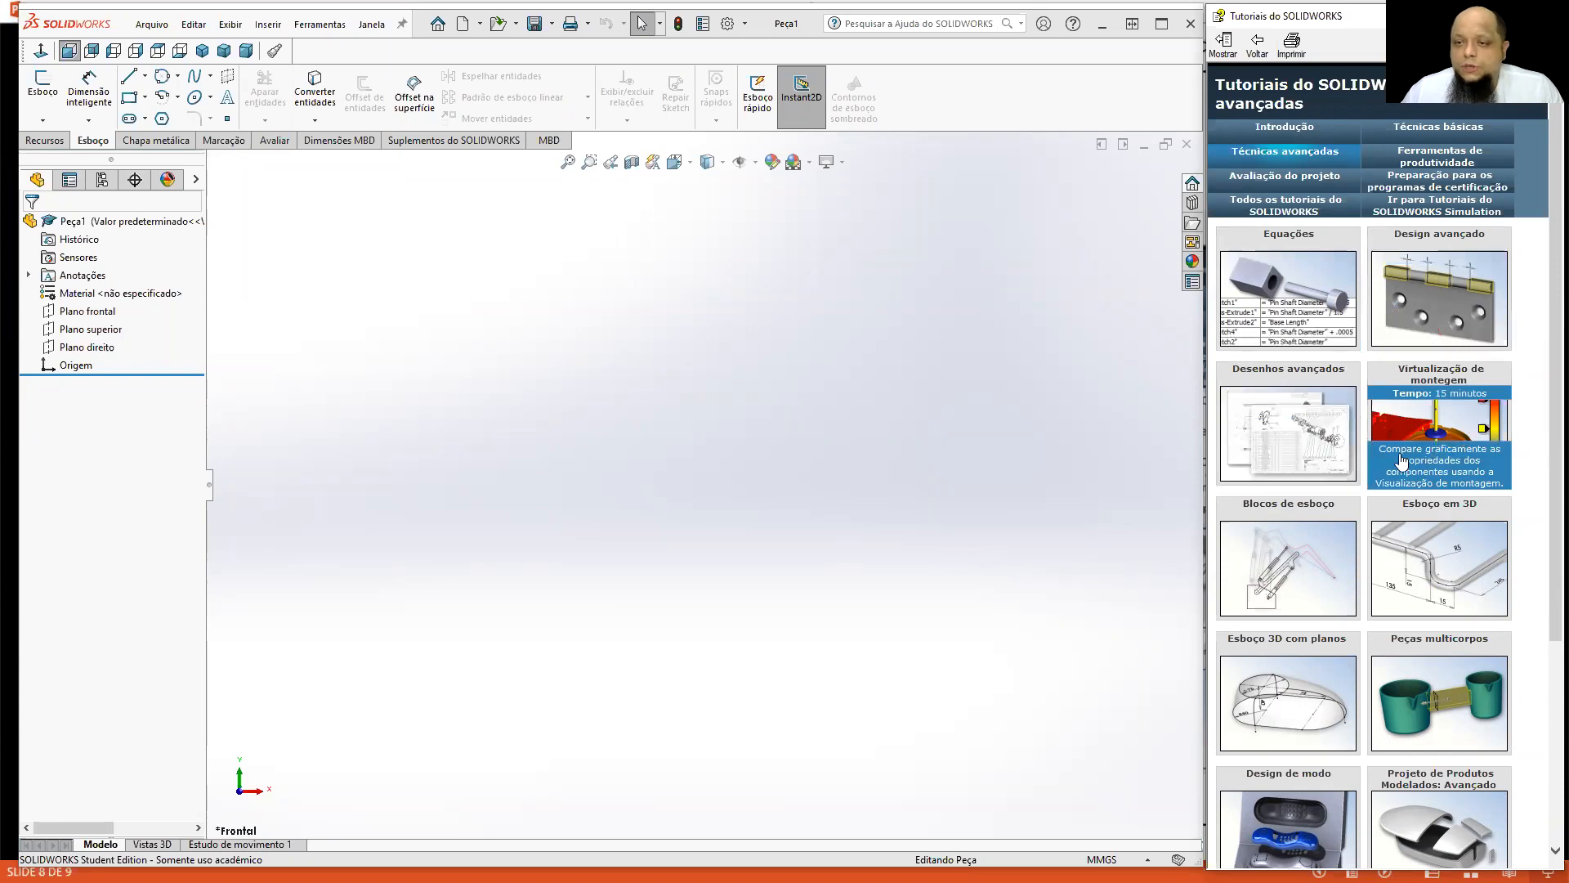
pyautogui.scroll(-3, 1397, 417)
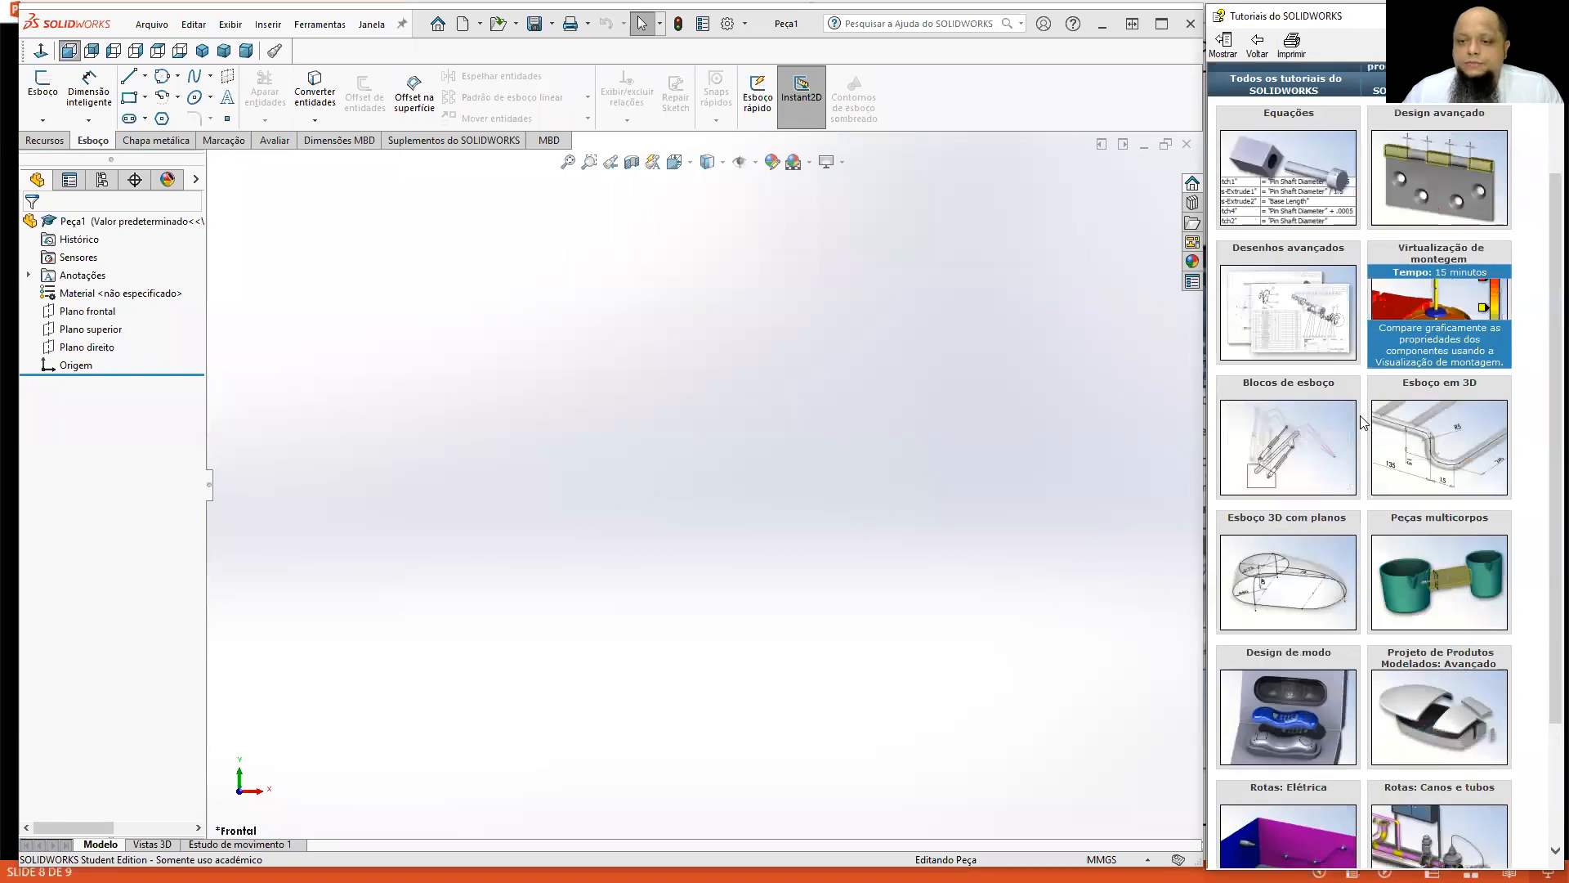
pyautogui.scroll(-1, 1300, 572)
pyautogui.moveTo(1463, 536)
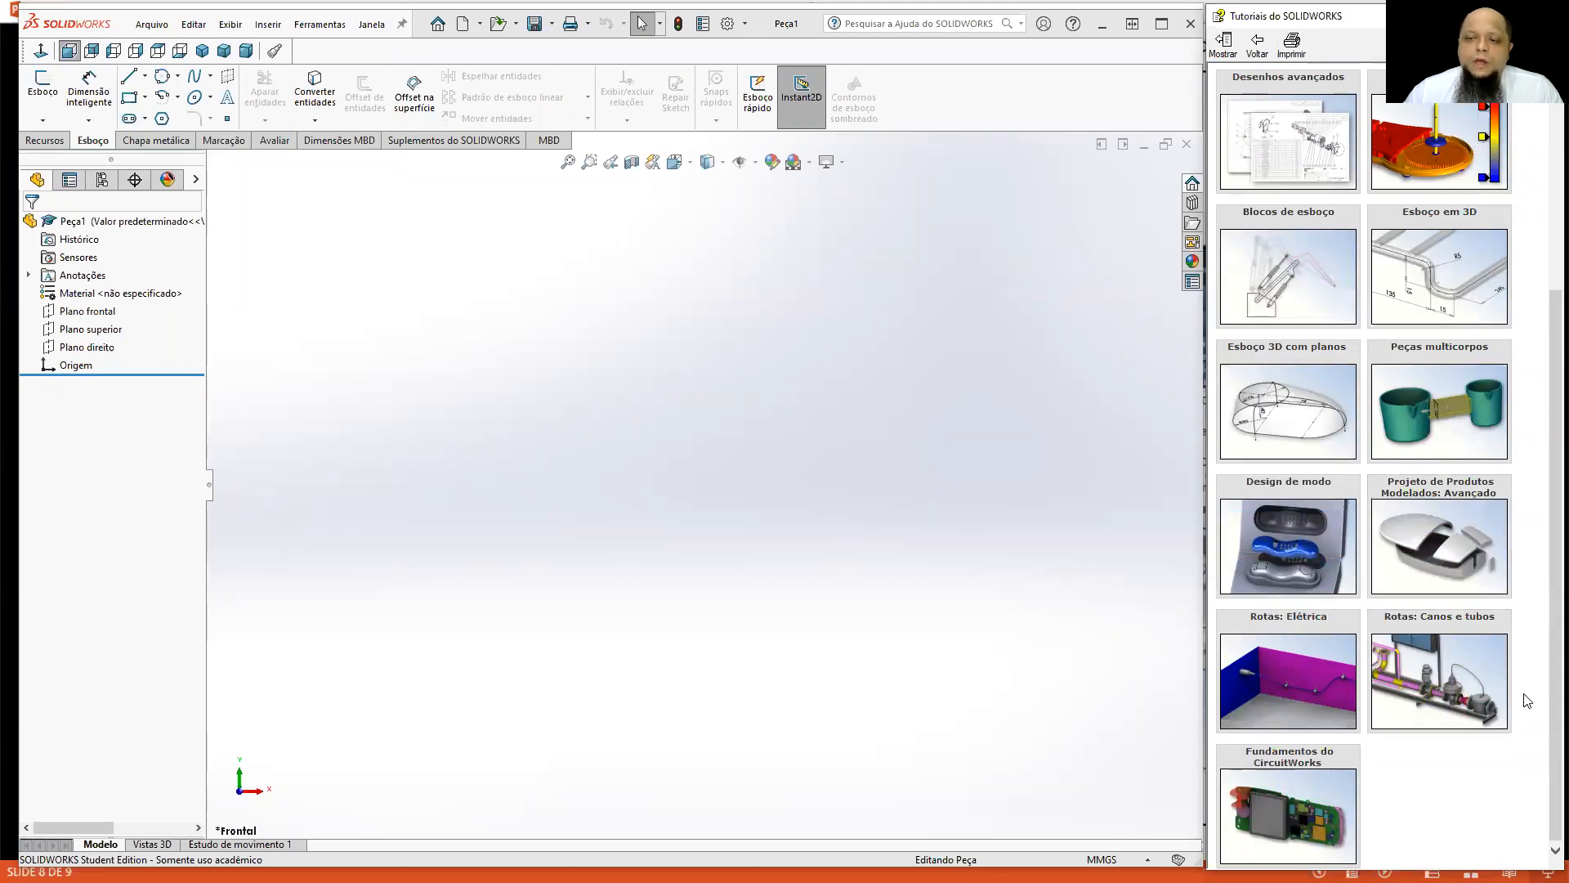
pyautogui.moveTo(1501, 719)
pyautogui.scroll(3, 1500, 707)
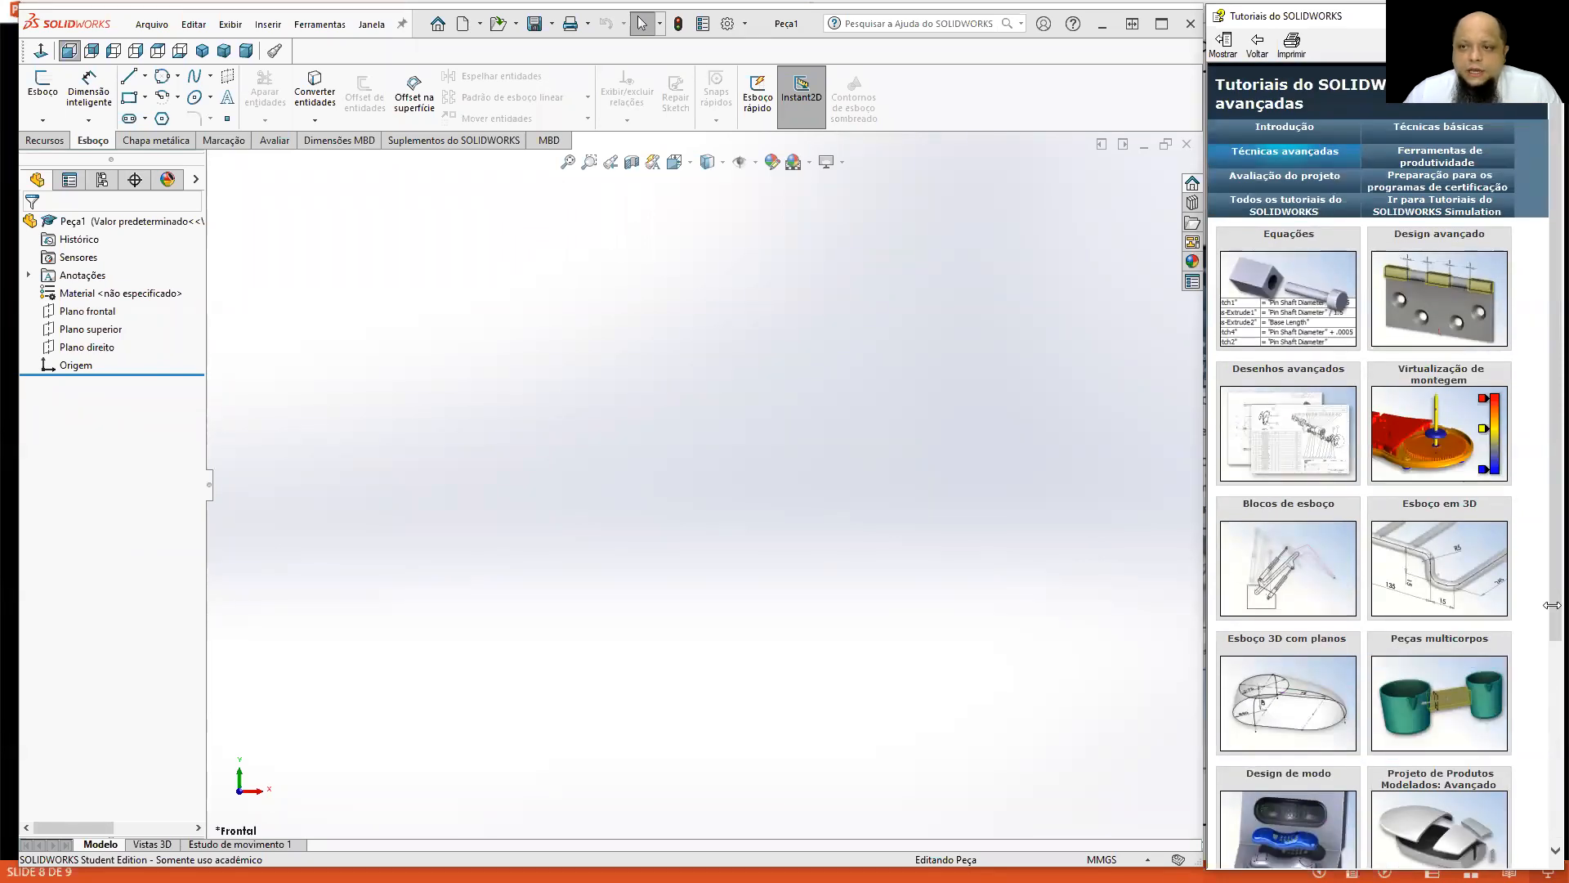
# Look through the Avaliação do projeto and certification preparation lessons, ending back at the Introdução category.
pyautogui.click(1422, 158)
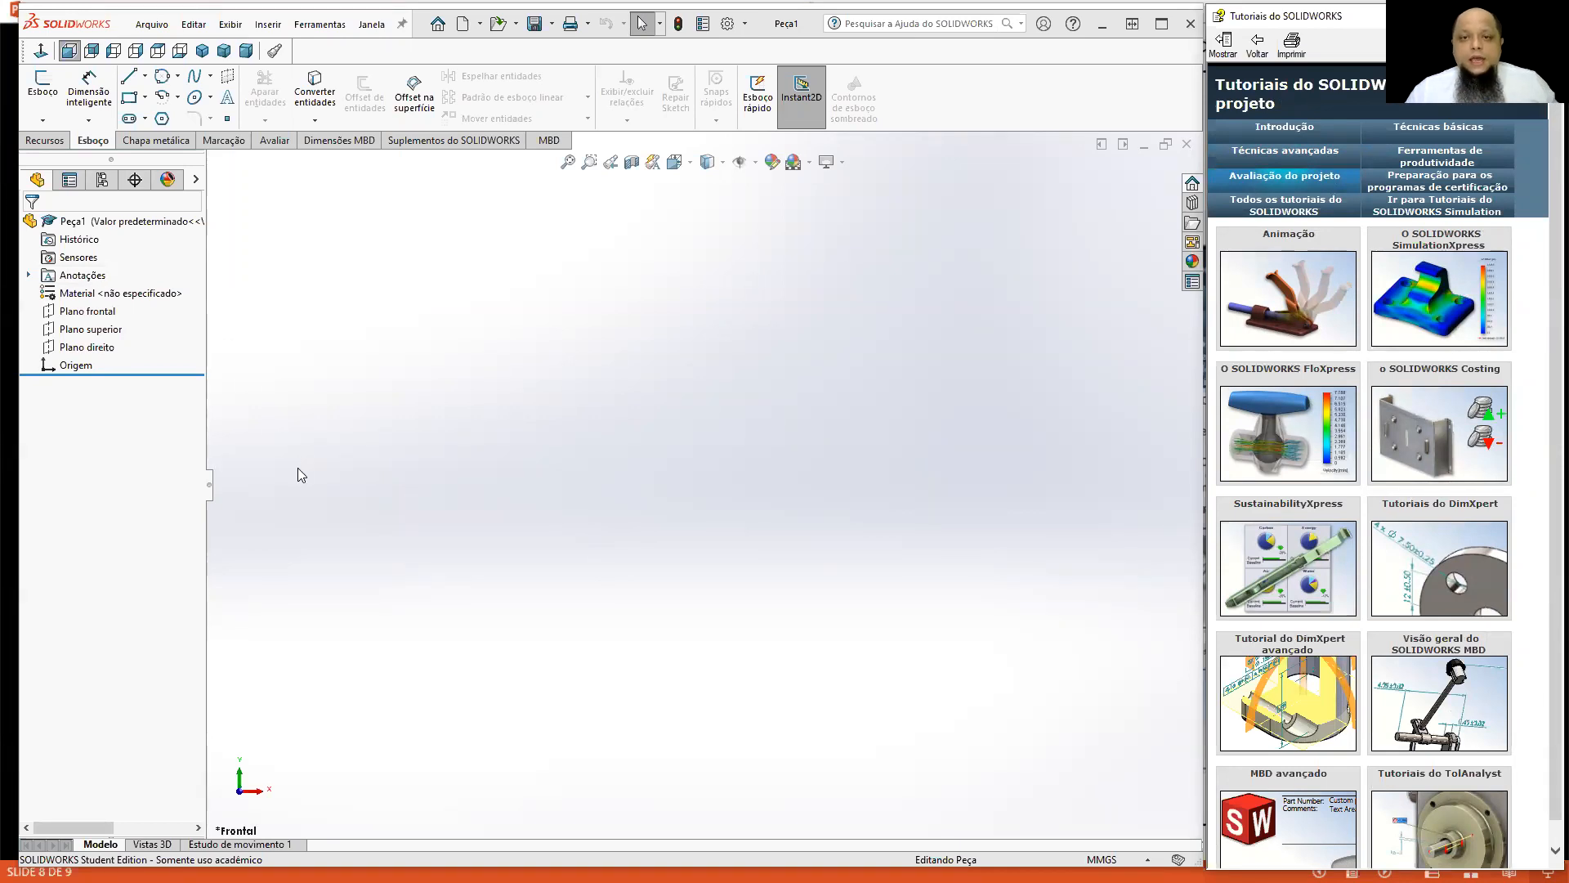
pyautogui.moveTo(1393, 450)
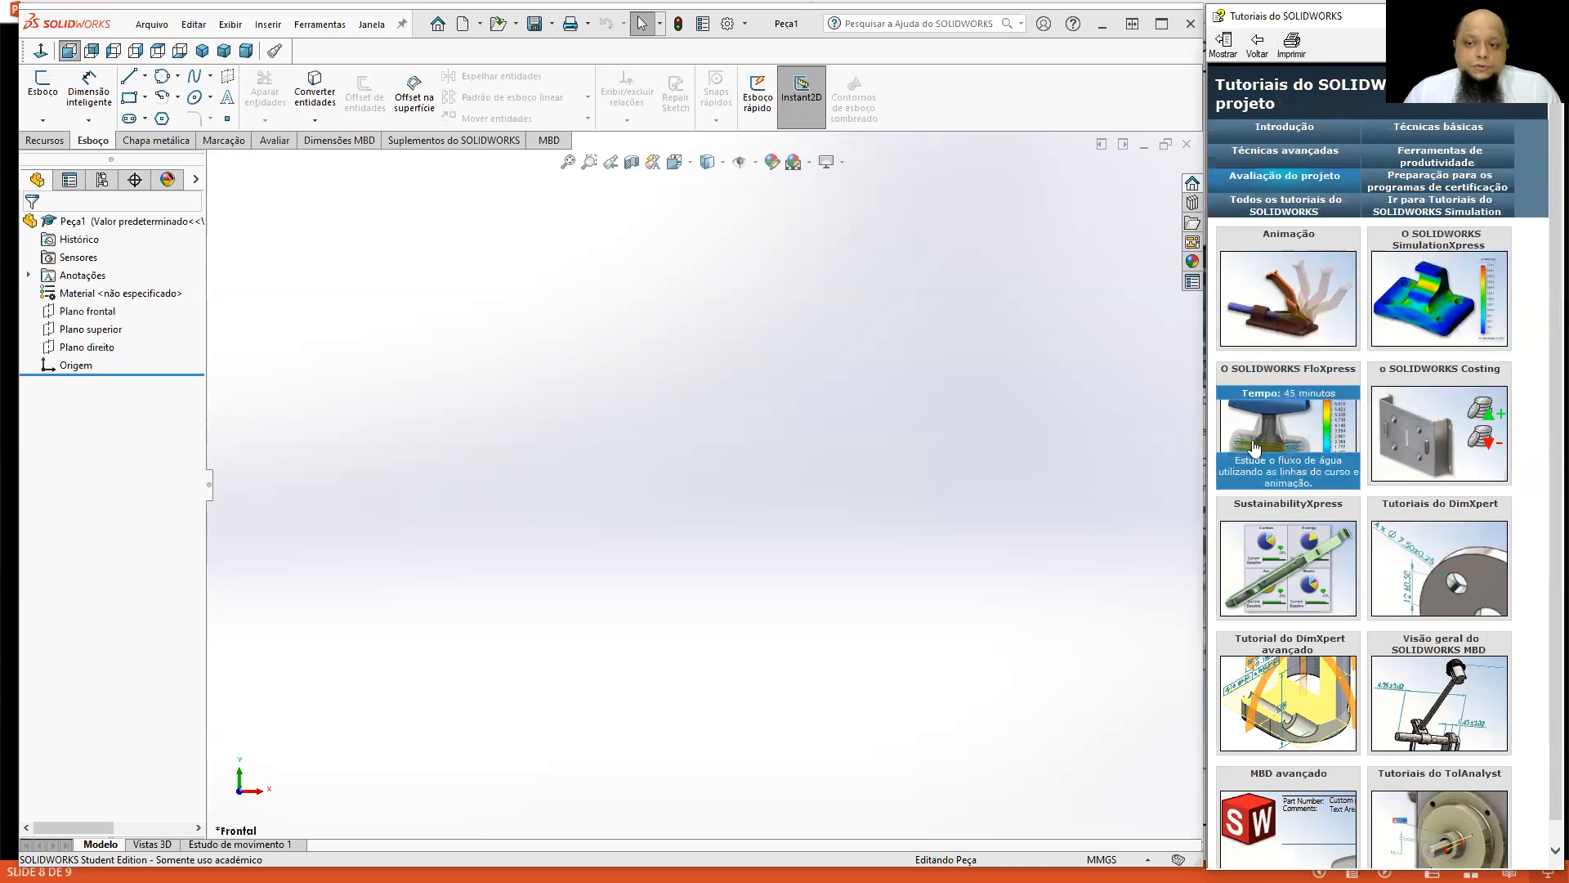
pyautogui.scroll(-1, 1392, 488)
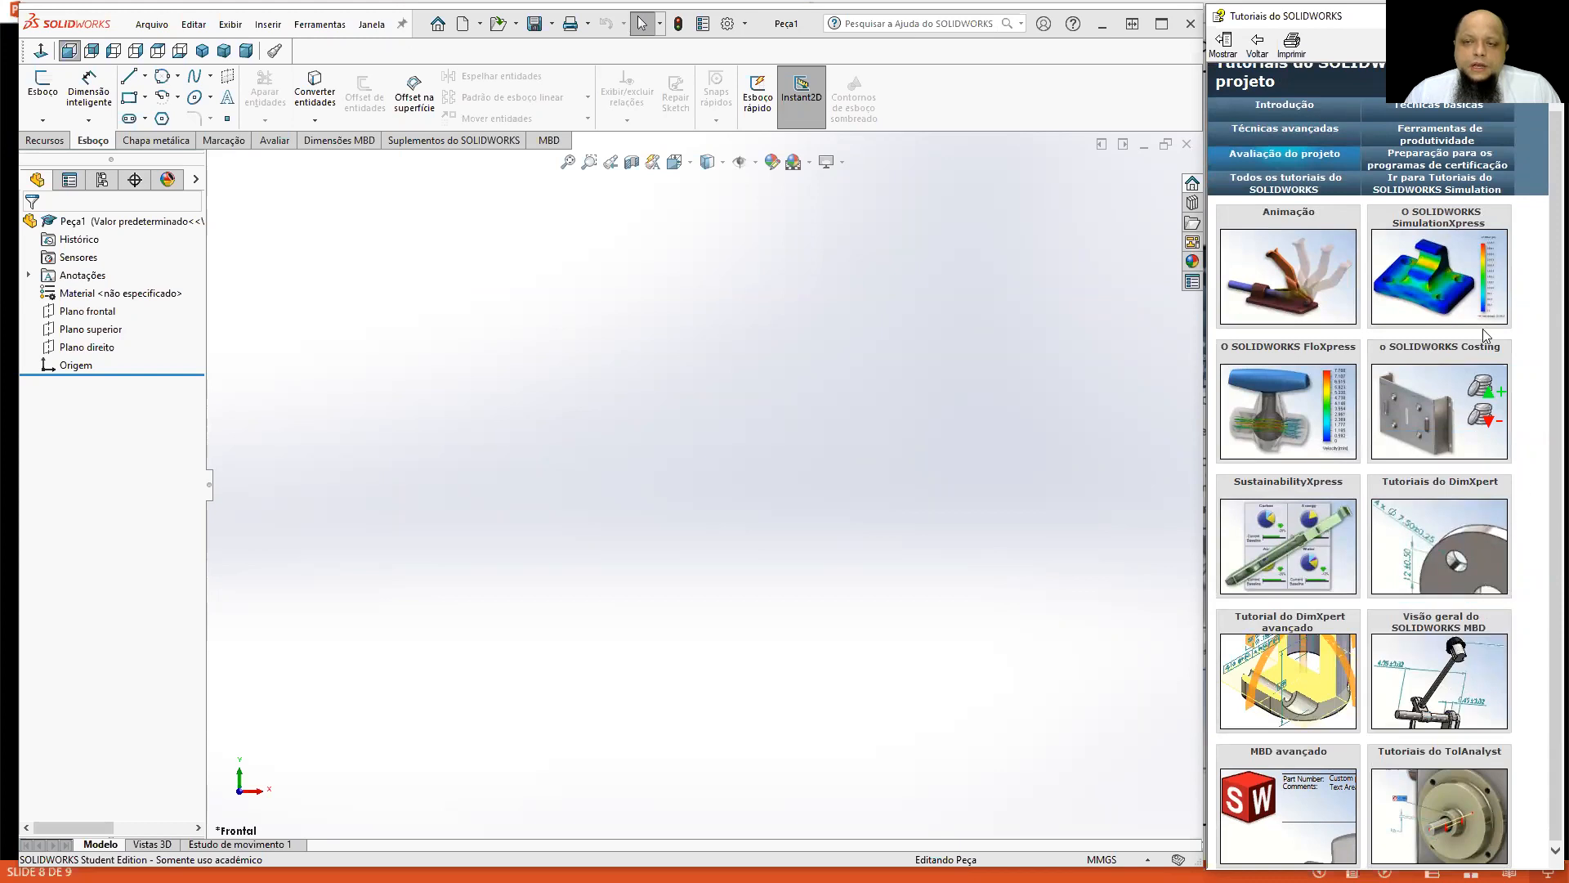
pyautogui.click(1463, 158)
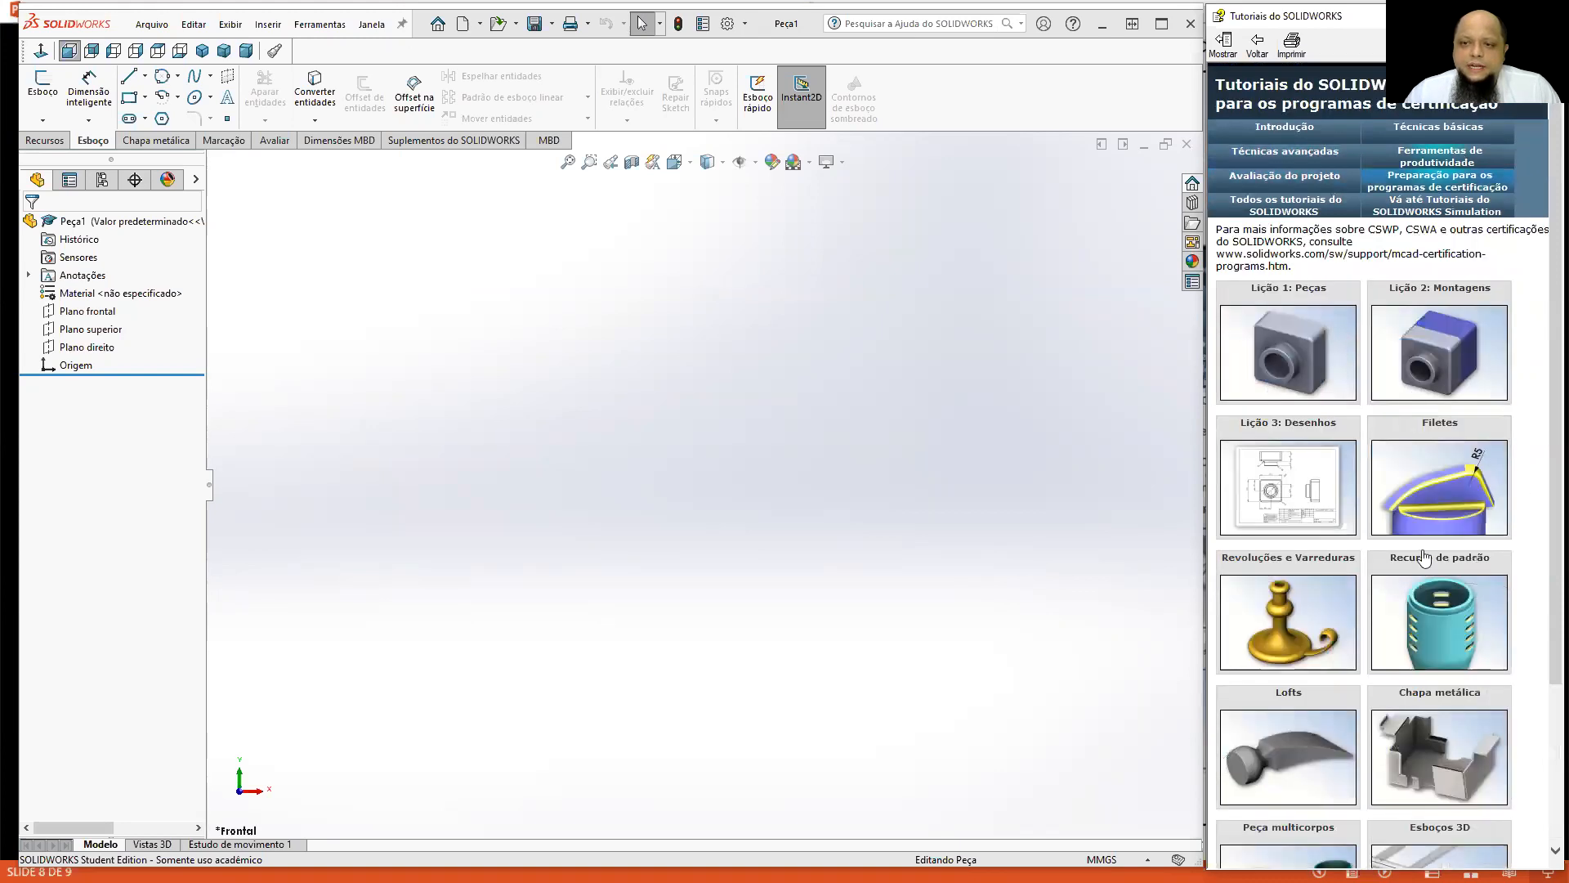
pyautogui.click(1281, 124)
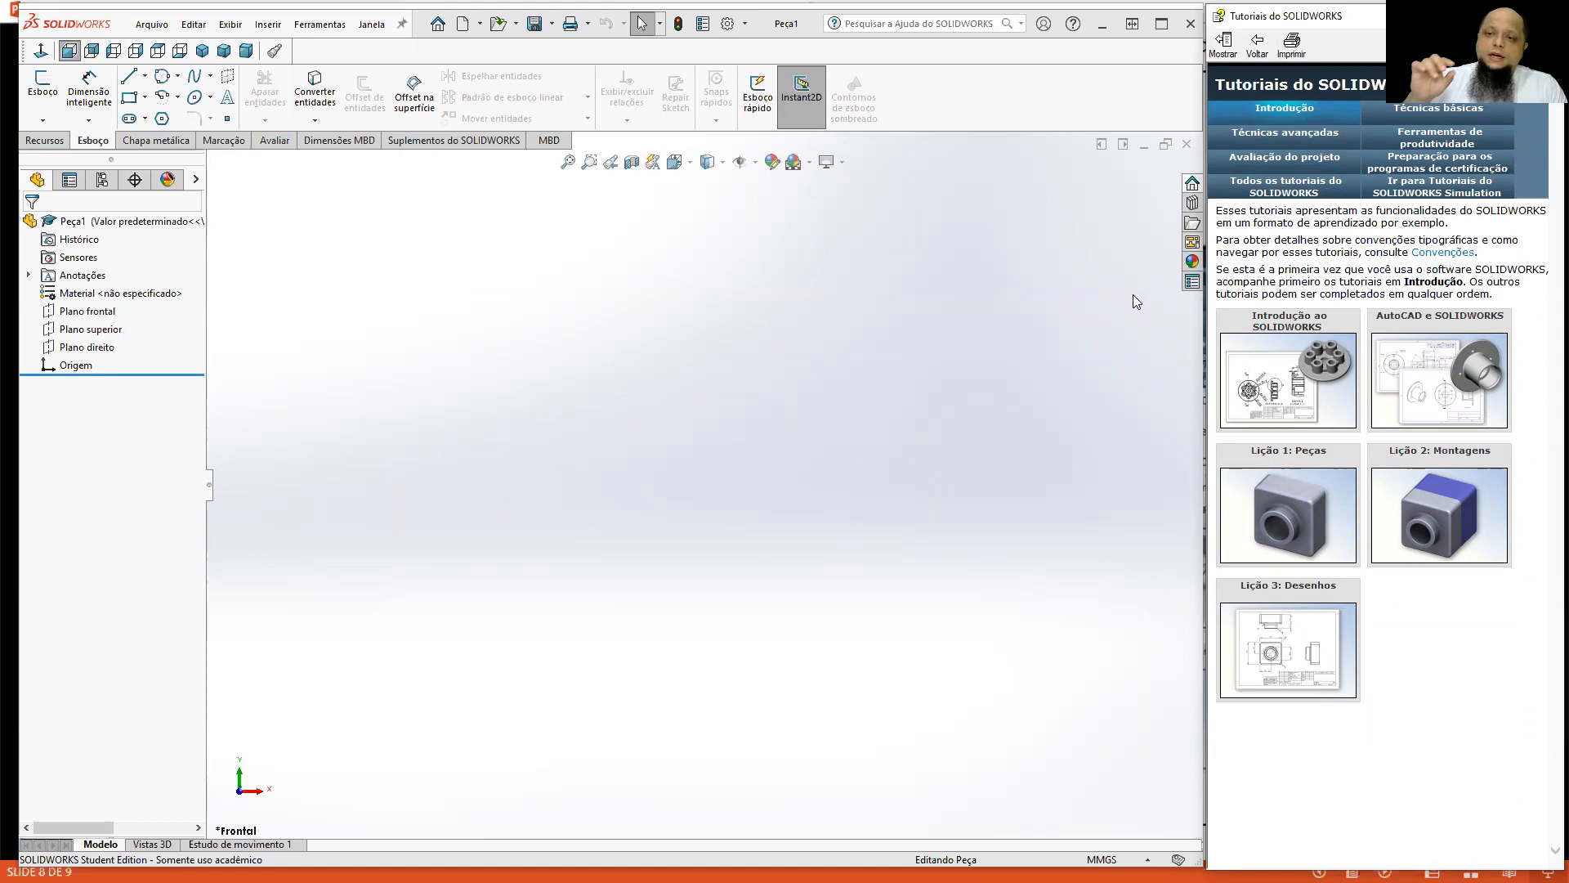
pyautogui.moveTo(1319, 338)
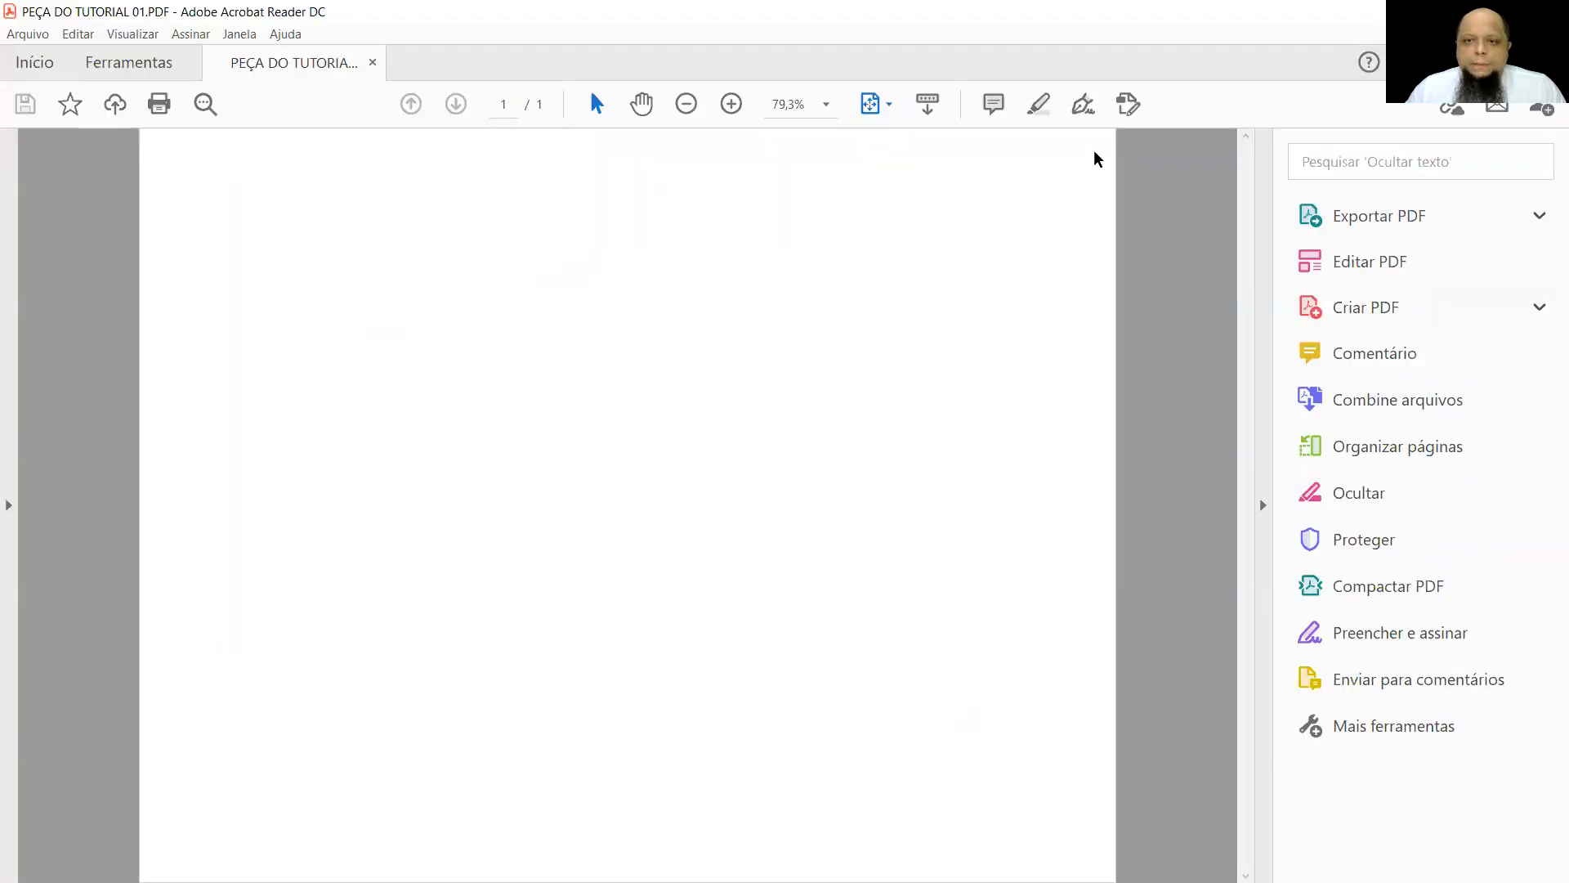
# In Adobe Acrobat Reader, activate the 3D model in PEÇA DO TUTORIAL 01.PDF and rotate it to inspect the part.
pyautogui.click(1098, 155)
pyautogui.click(1098, 182)
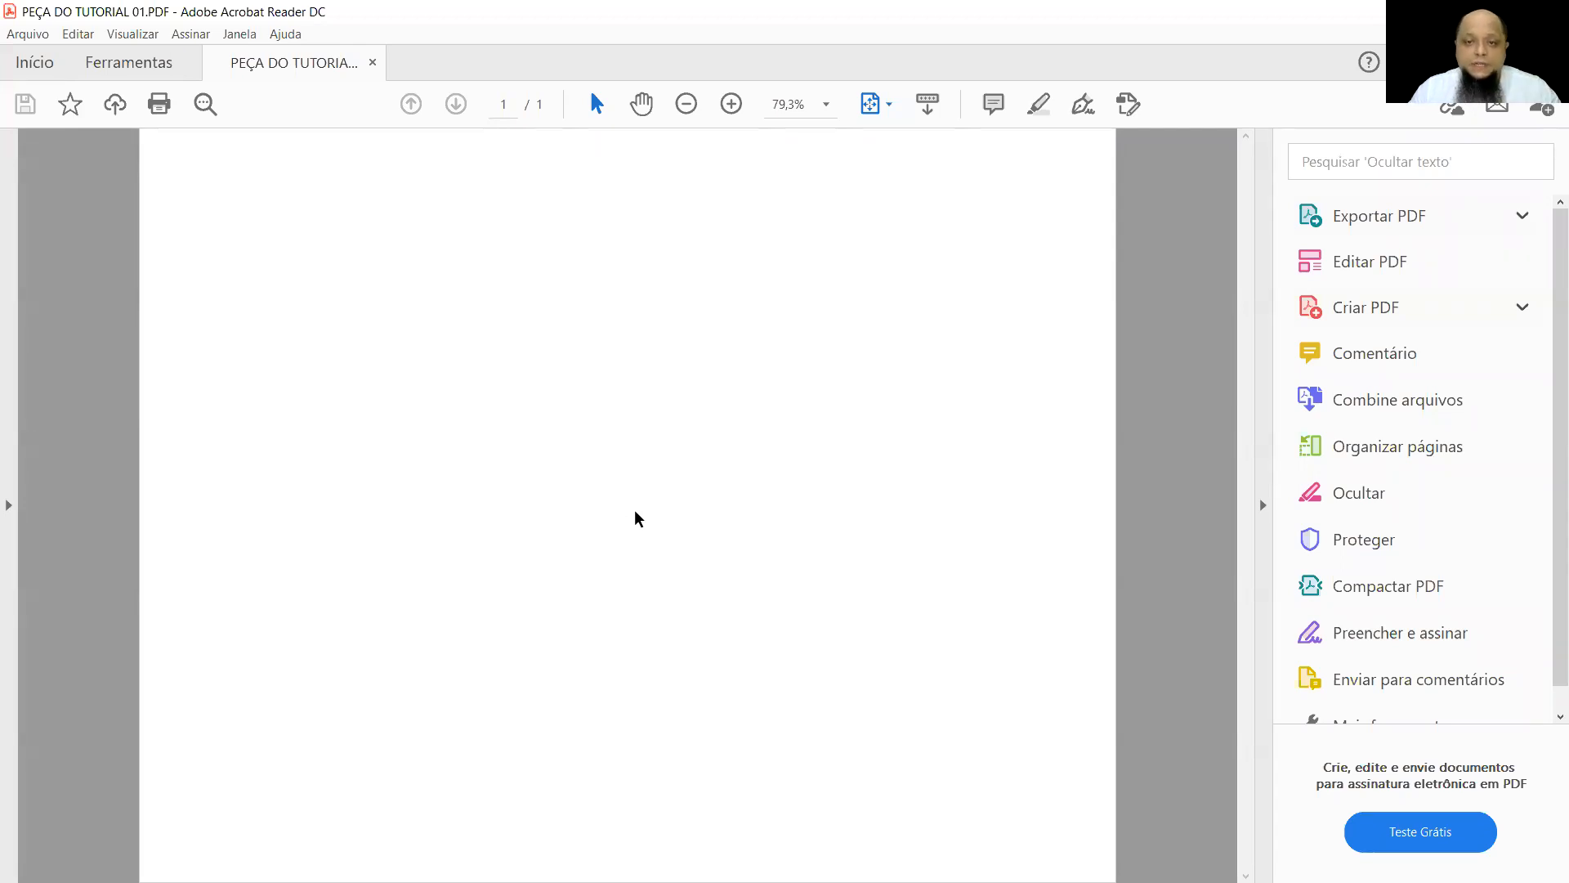
pyautogui.moveTo(635, 510); pyautogui.dragTo(458, 562)
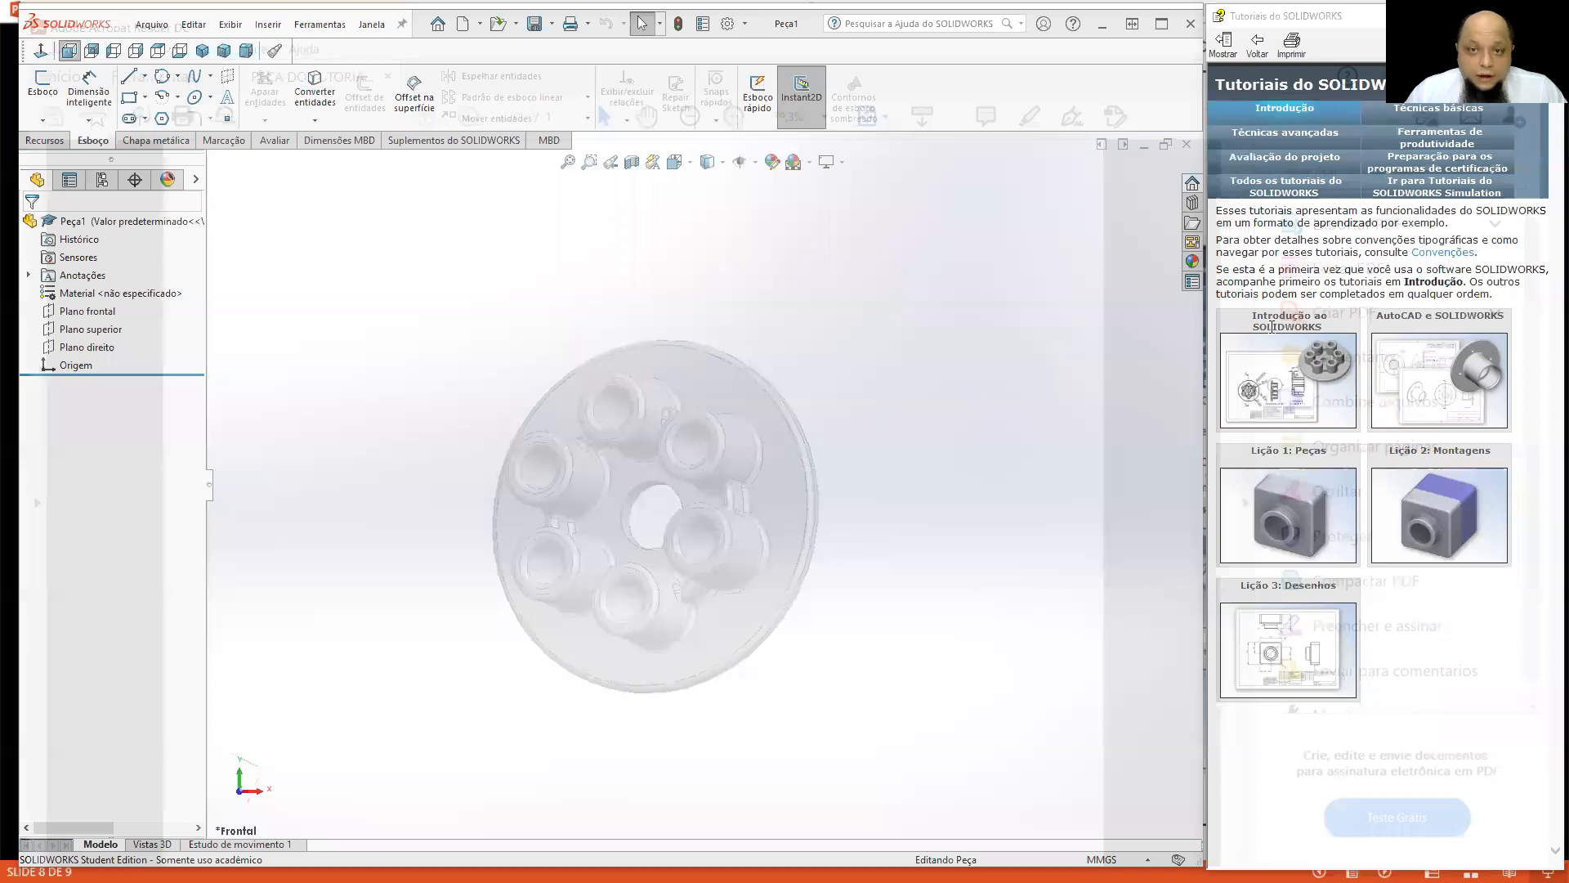
# Close the open part and bring the Introdução ao SOLIDWORKS lesson to its Minha primeira peça topic.
pyautogui.click(1272, 326)
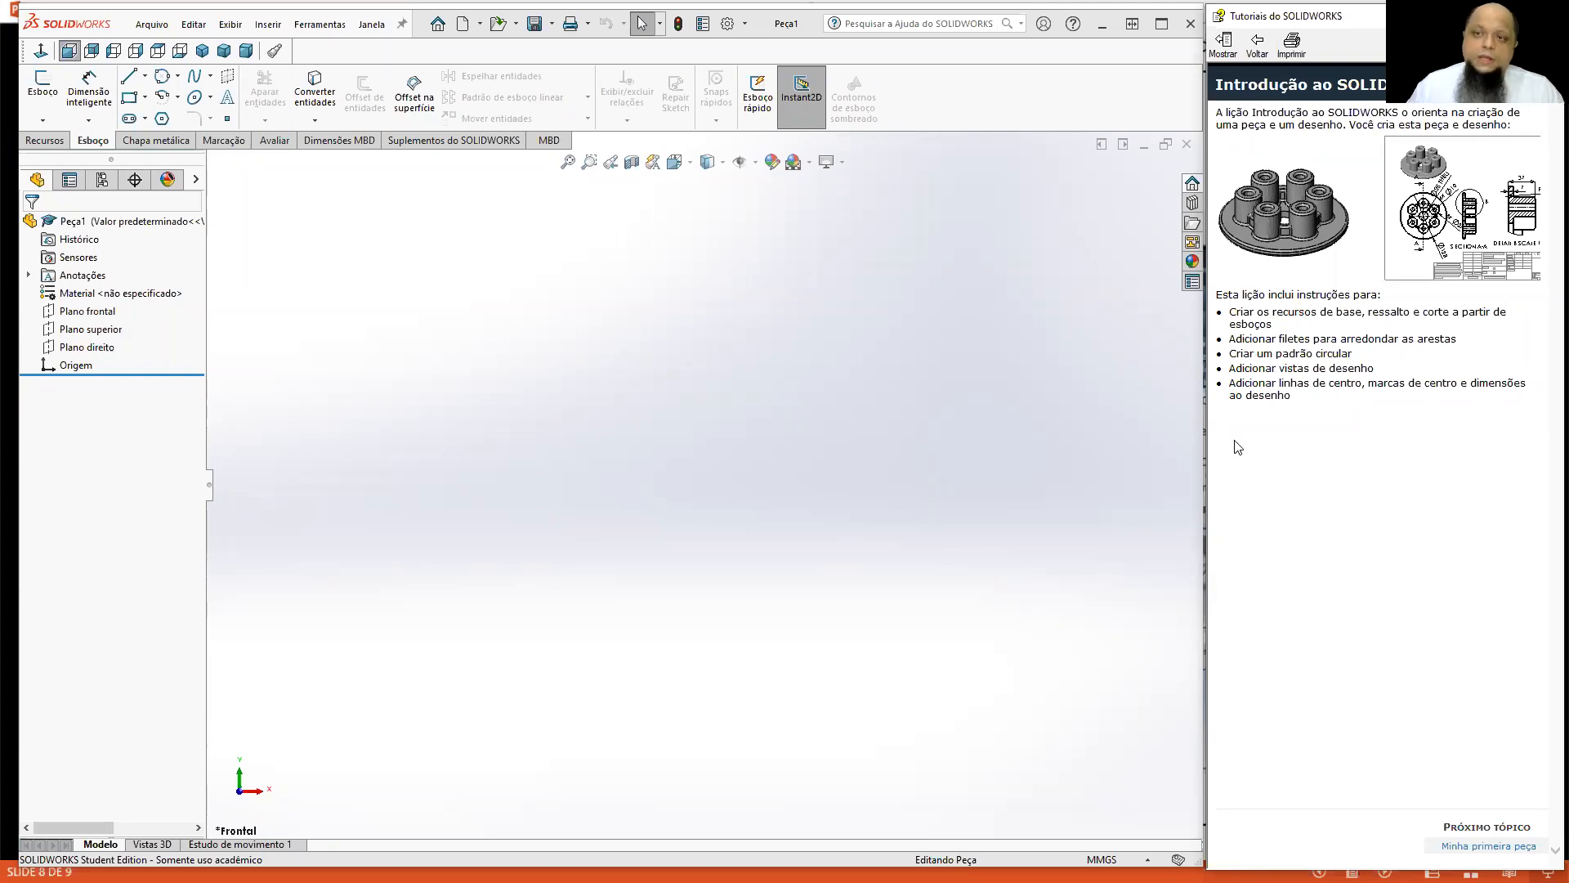
pyautogui.click(847, 423)
pyautogui.click(1186, 145)
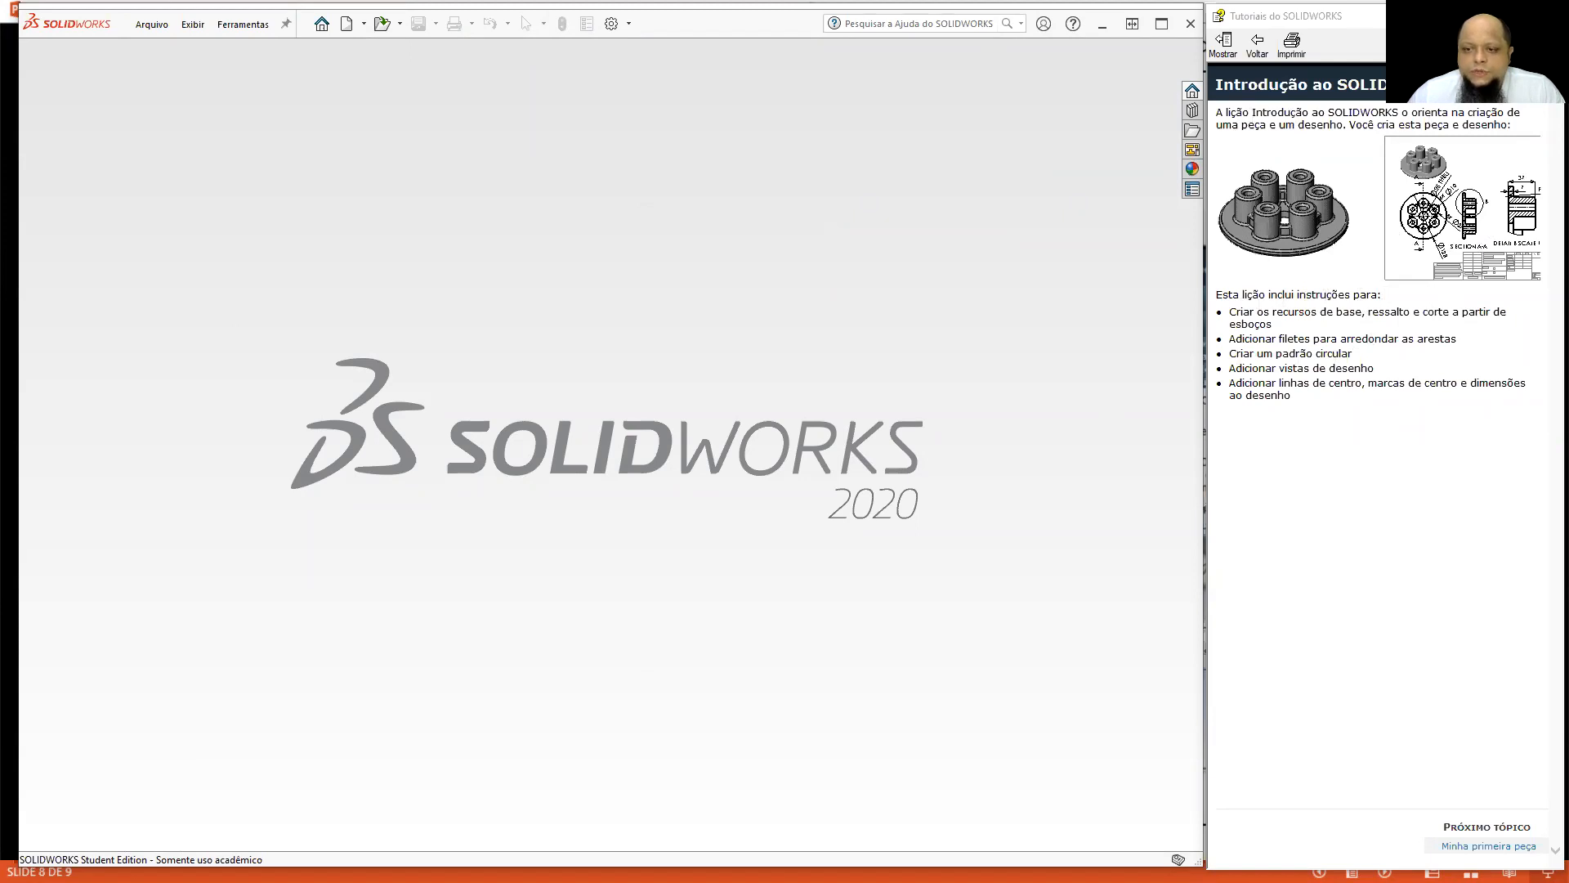
pyautogui.click(1488, 846)
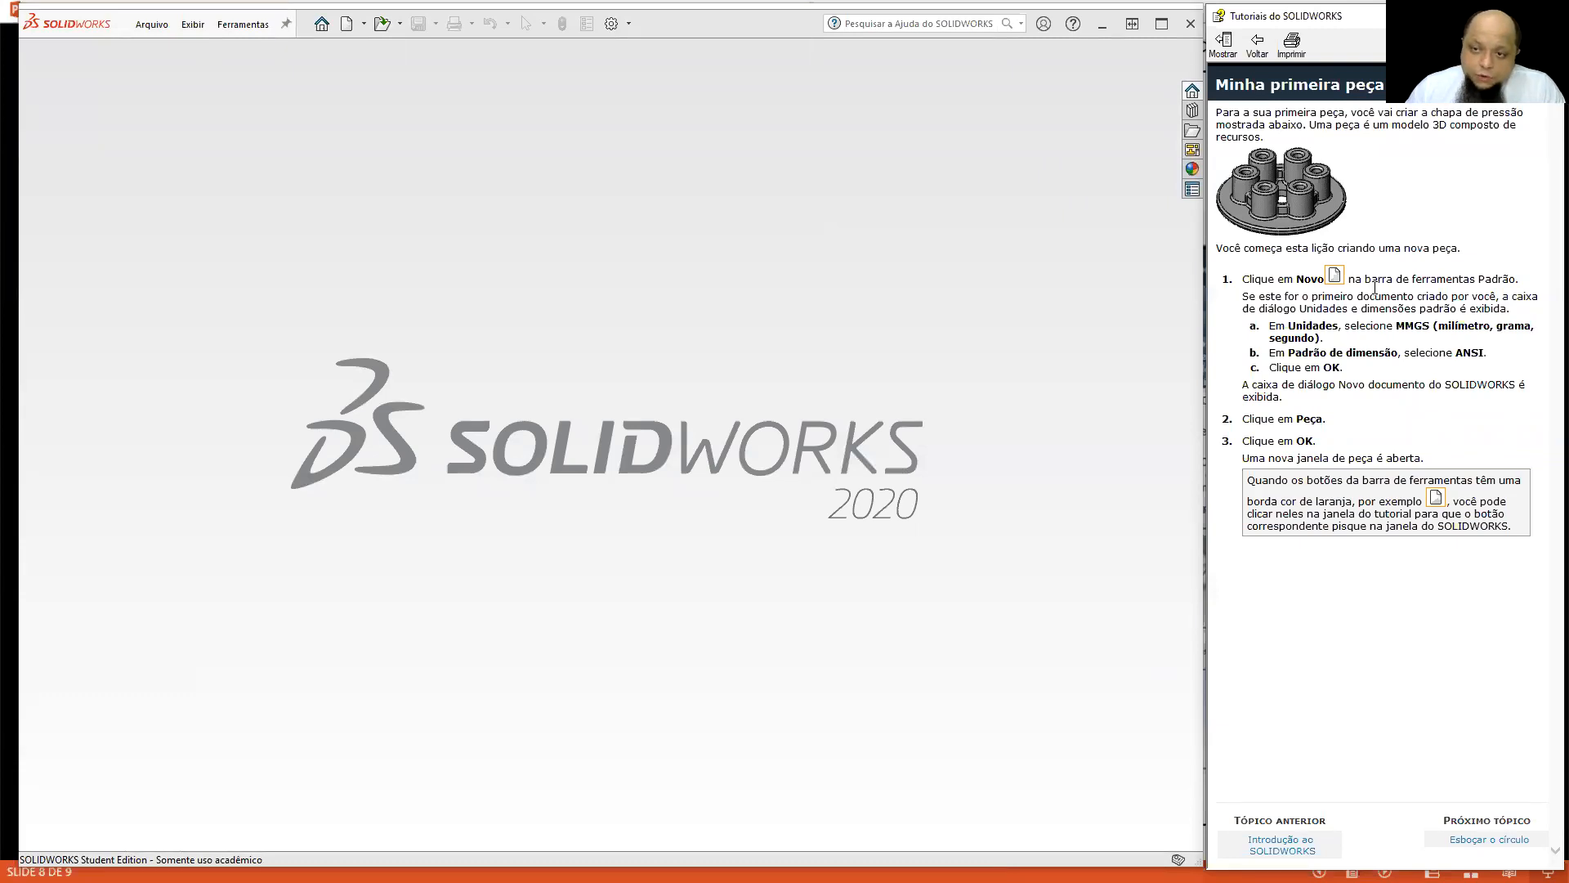
# Locate the New command through the Minha primeira peça topic, review its instructions, and create a new part document (Peça).
pyautogui.click(1335, 278)
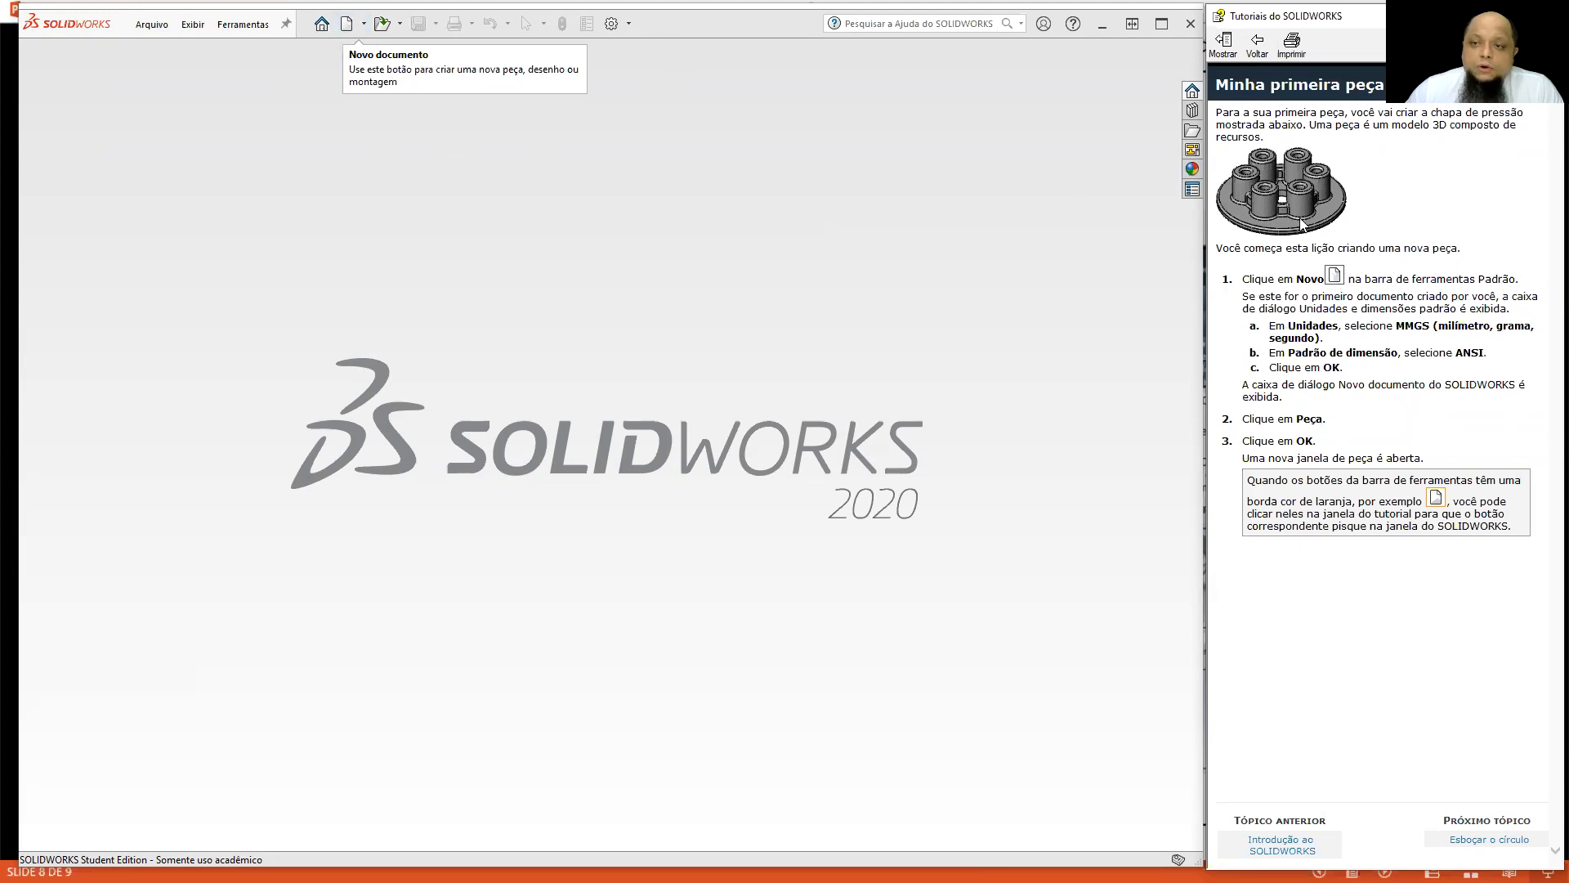
pyautogui.click(1334, 276)
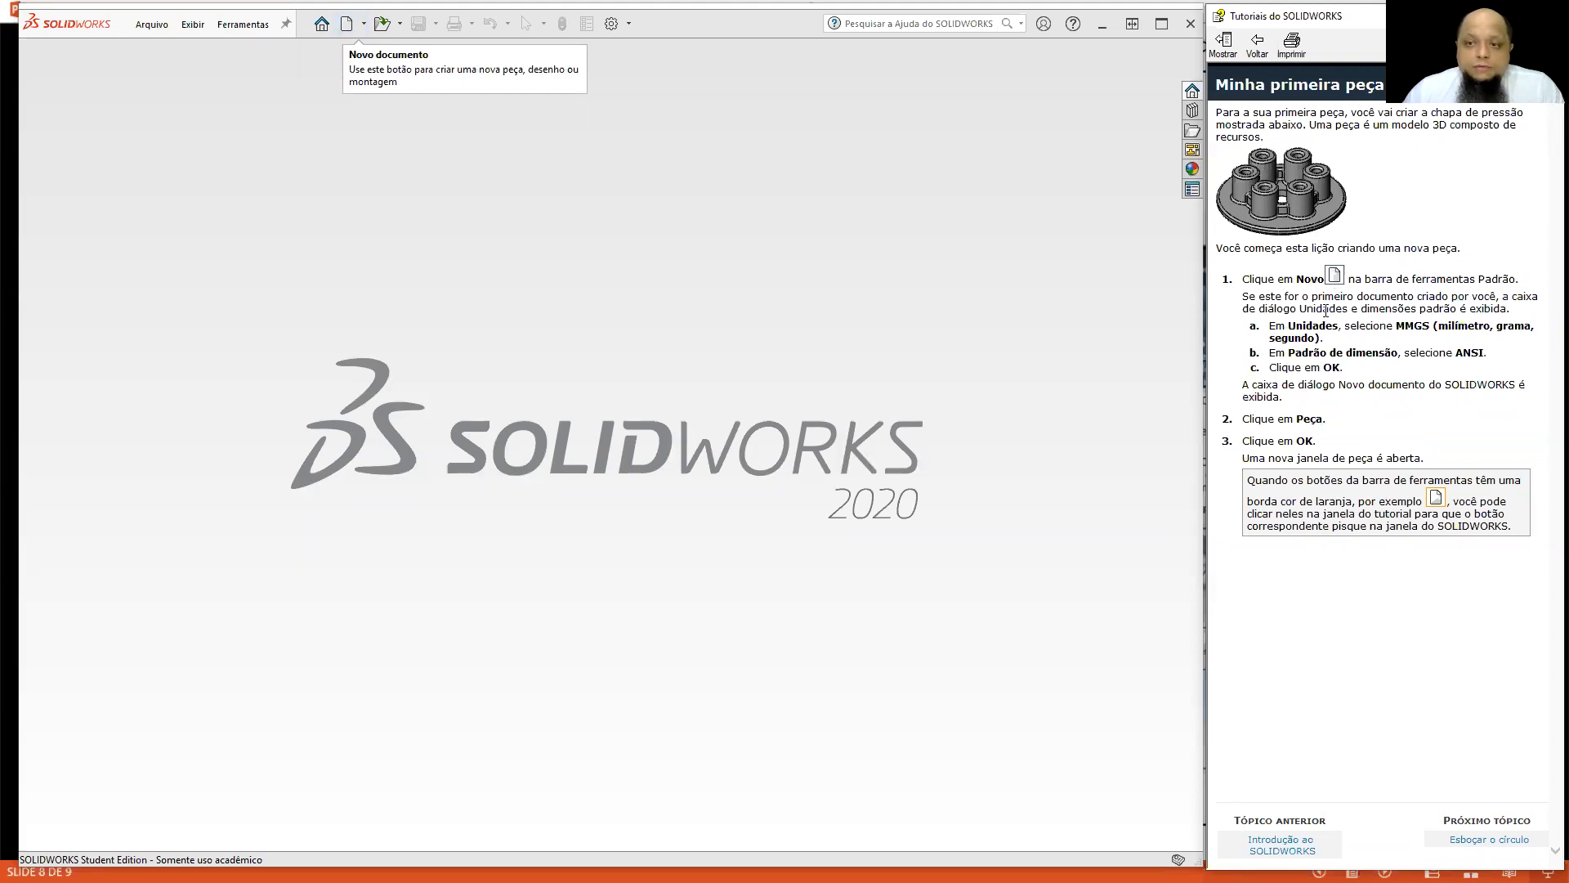
pyautogui.click(348, 24)
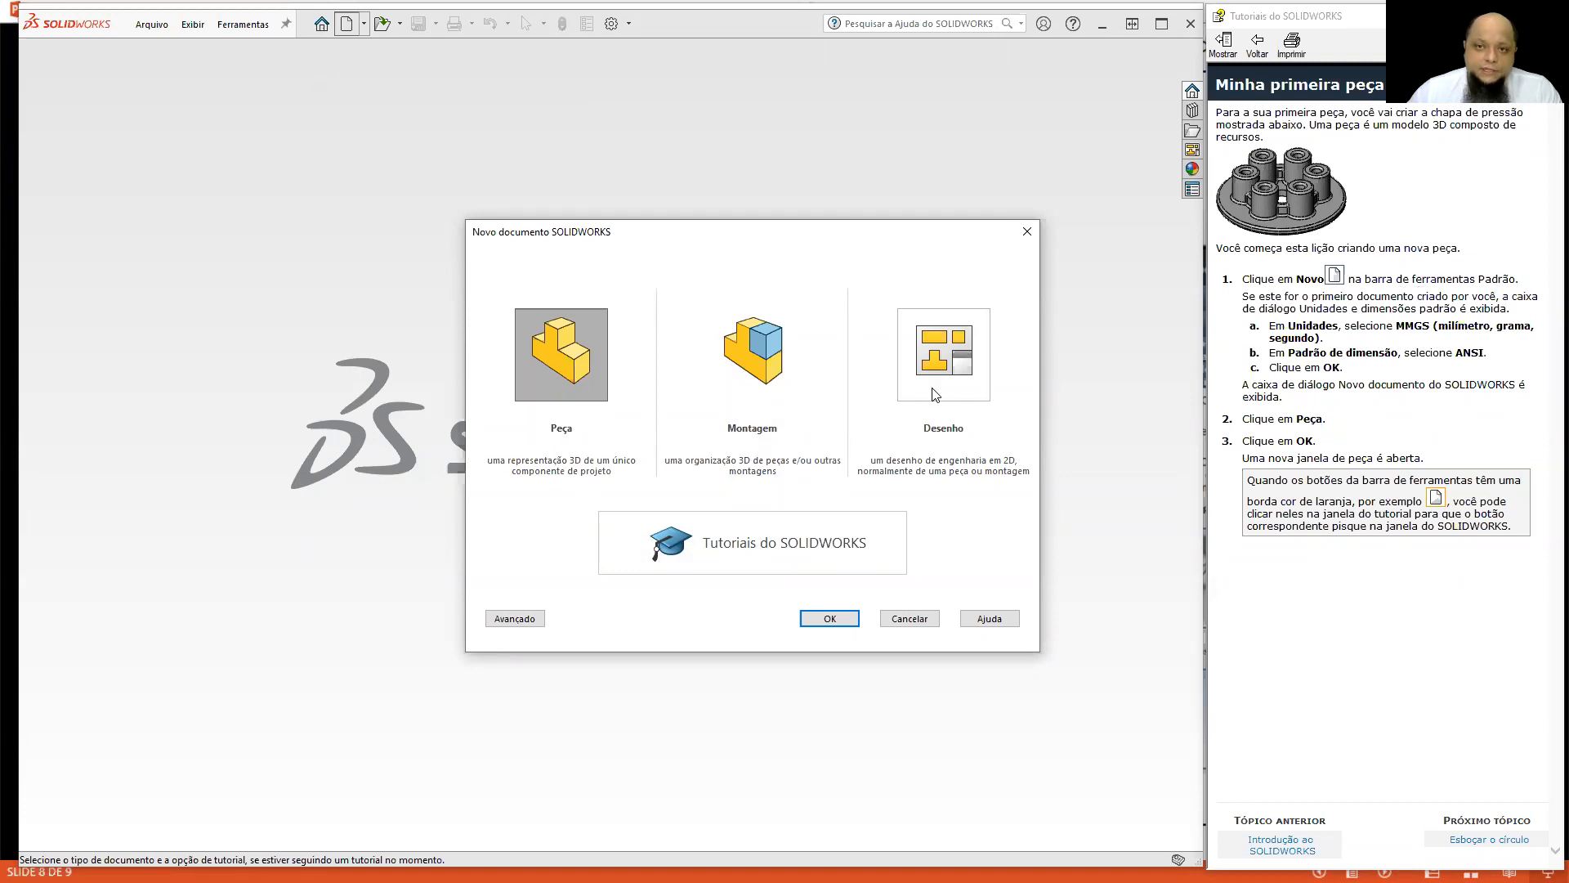
pyautogui.moveTo(1269, 326); pyautogui.dragTo(1401, 371)
pyautogui.click(1388, 297)
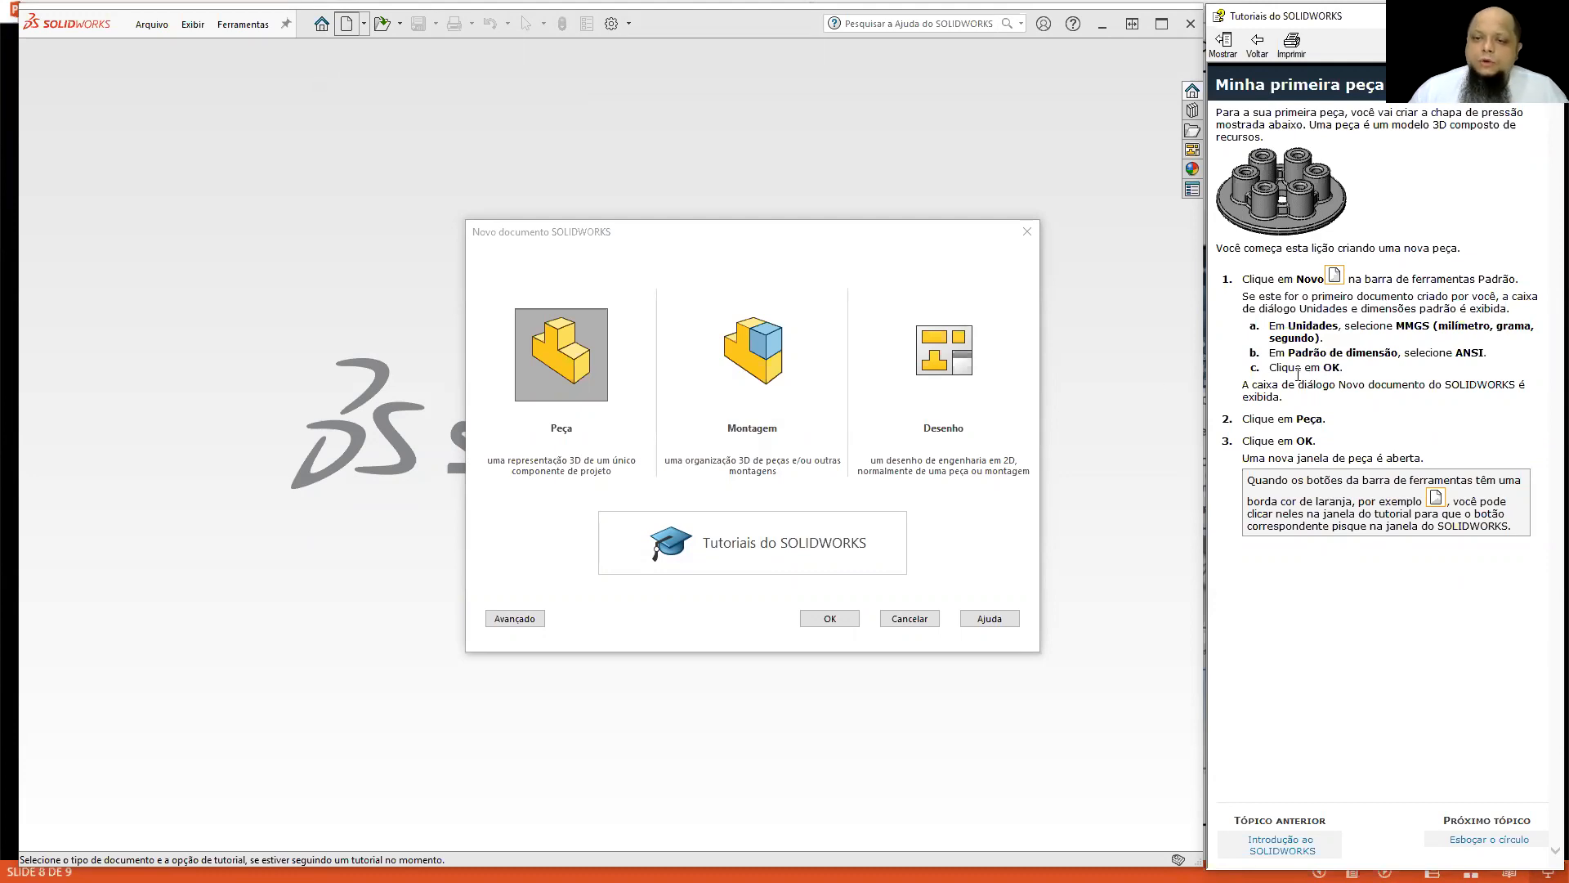
pyautogui.moveTo(1280, 417); pyautogui.dragTo(1365, 429)
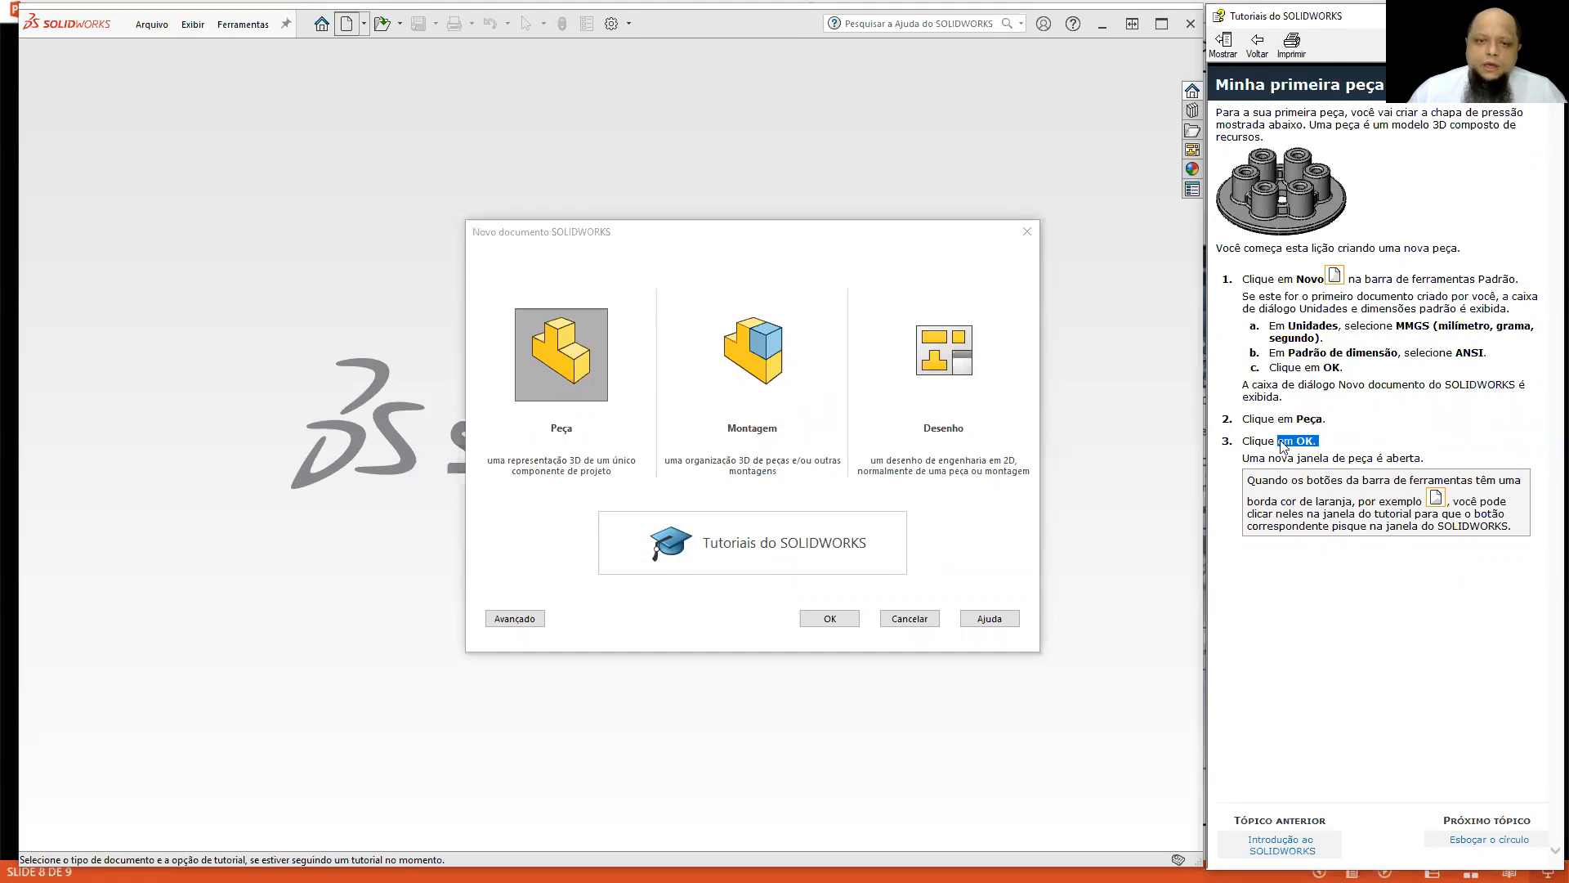
pyautogui.click(597, 398)
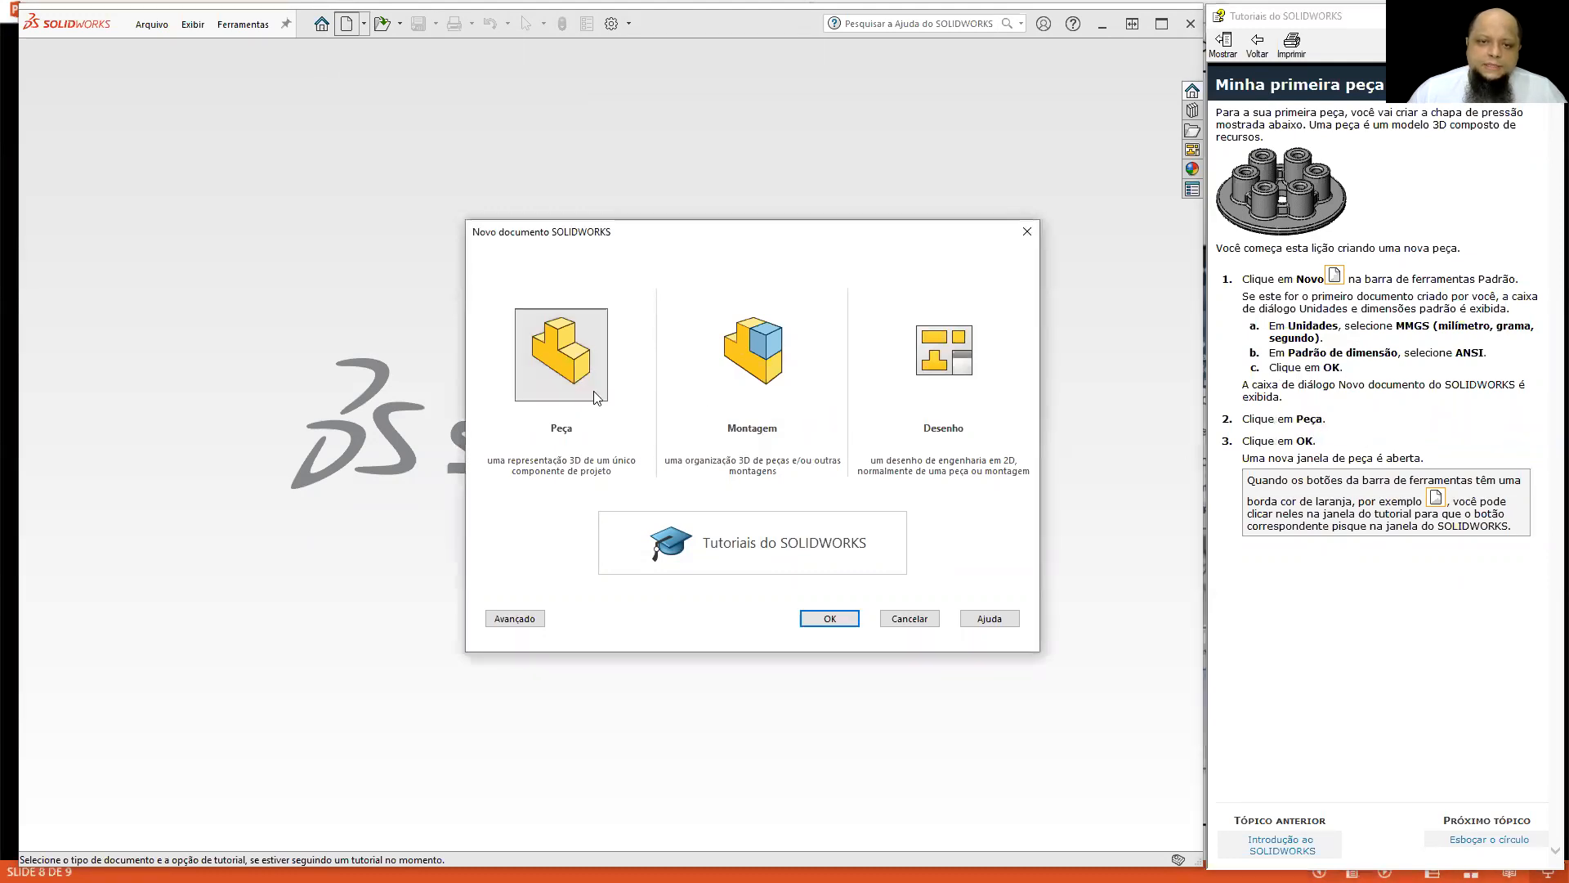
pyautogui.click(829, 618)
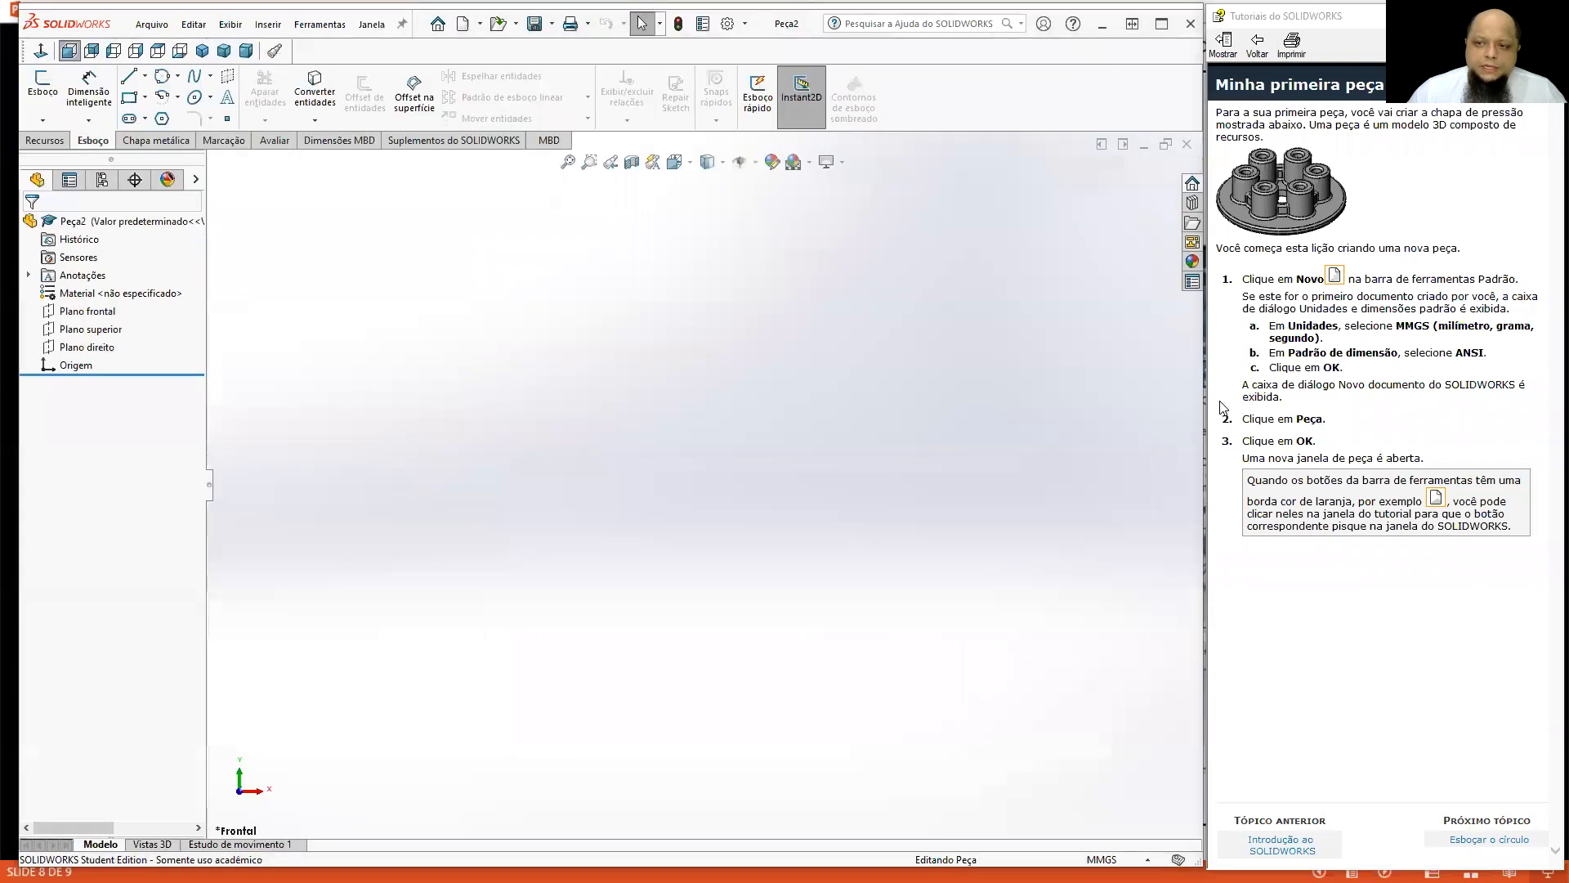
# Advance the lesson to the Esboçar o círculo topic and locate the Ressalto/base extrudado and Círculo commands it references.
pyautogui.click(1475, 841)
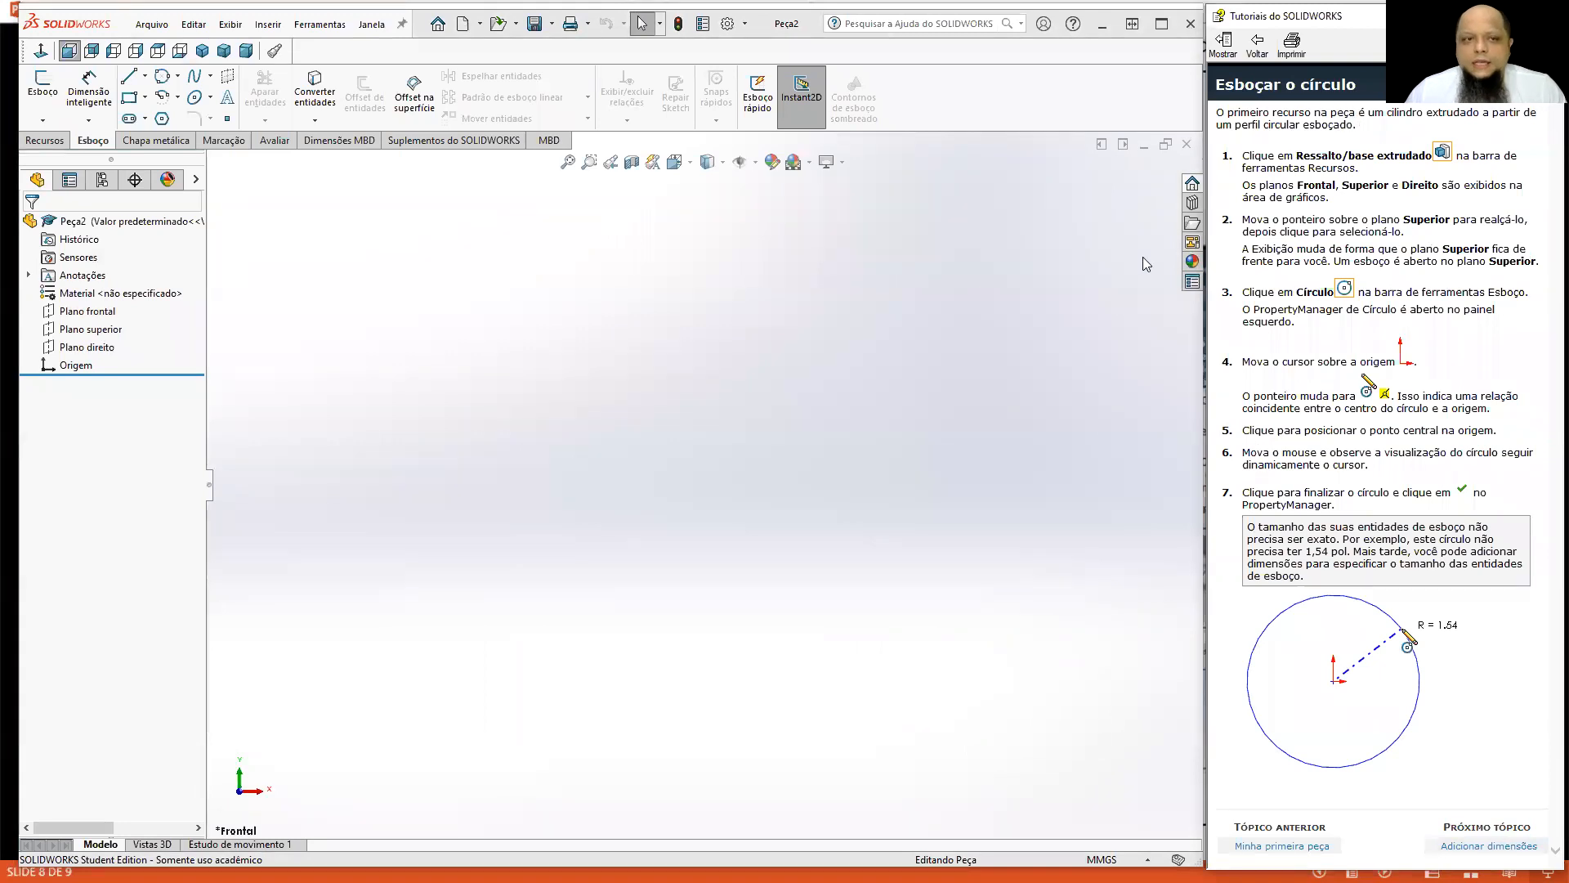
pyautogui.click(1443, 155)
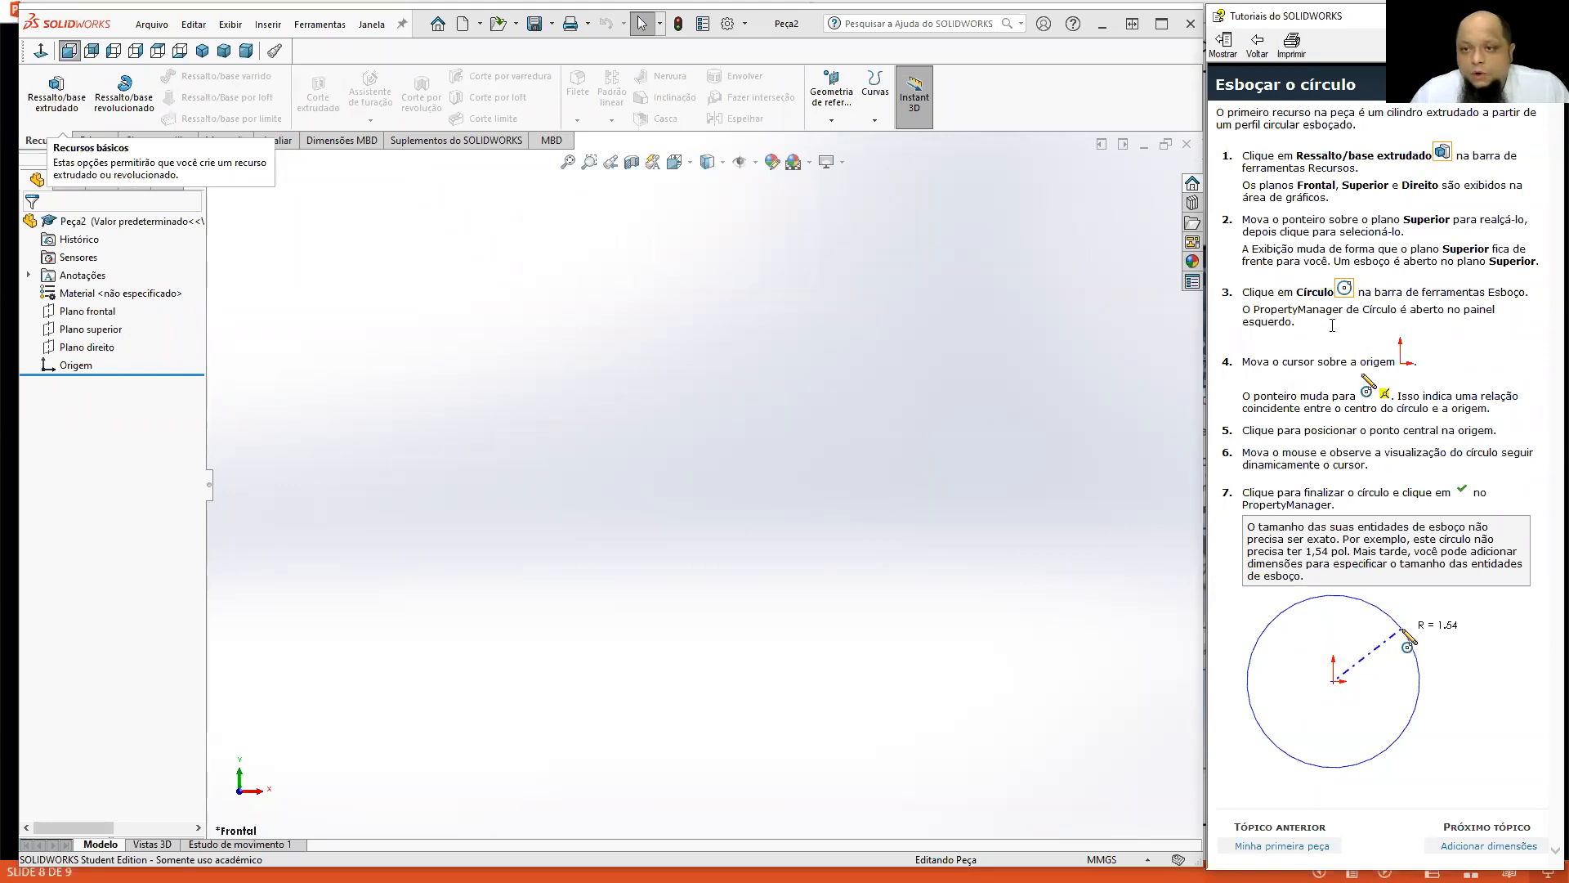
pyautogui.click(1344, 286)
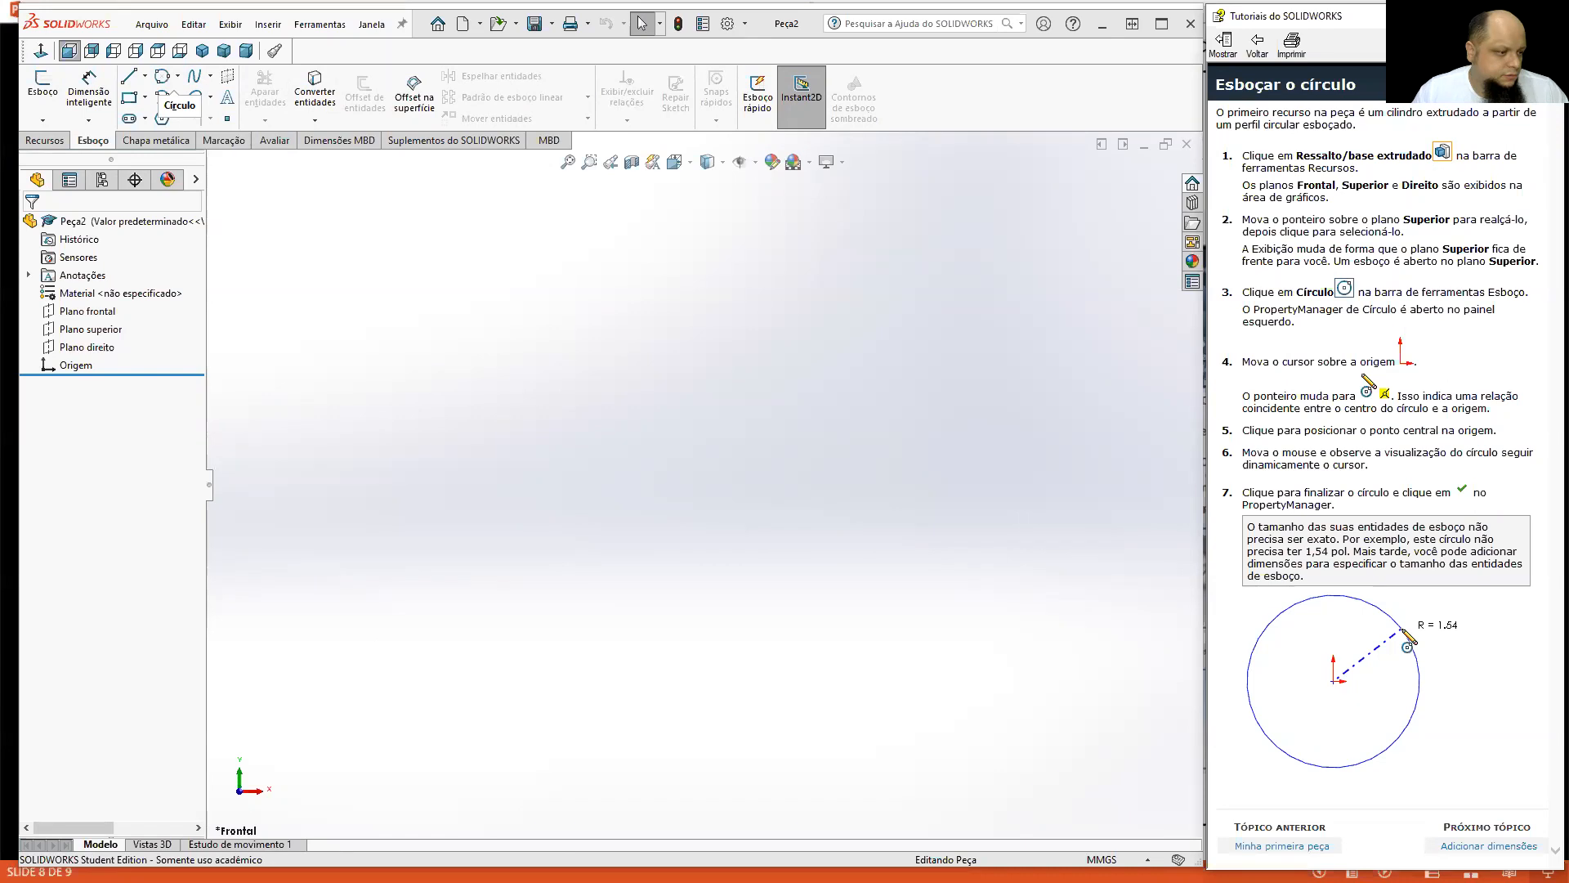
# Switch to PEÇA DO TUTORIAL 01.PDF in Adobe Acrobat Reader, re-enable its 3D content, and rotate the pressure plate to inspect its hollow cylinders.
pyautogui.hotkey('alt', 'Tab')
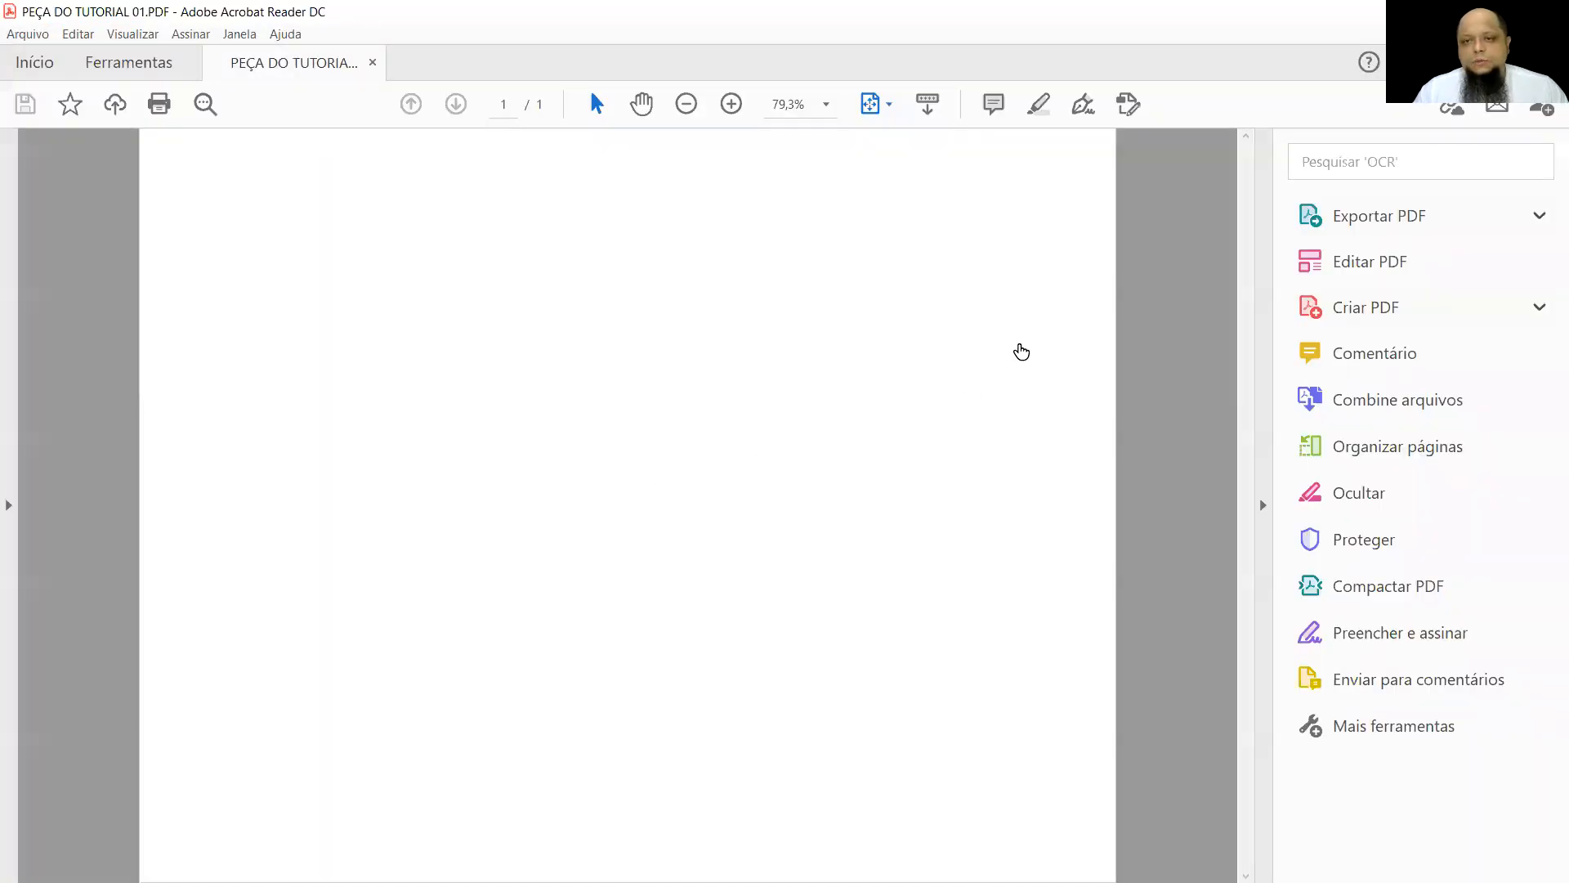
pyautogui.click(1107, 148)
pyautogui.click(1095, 186)
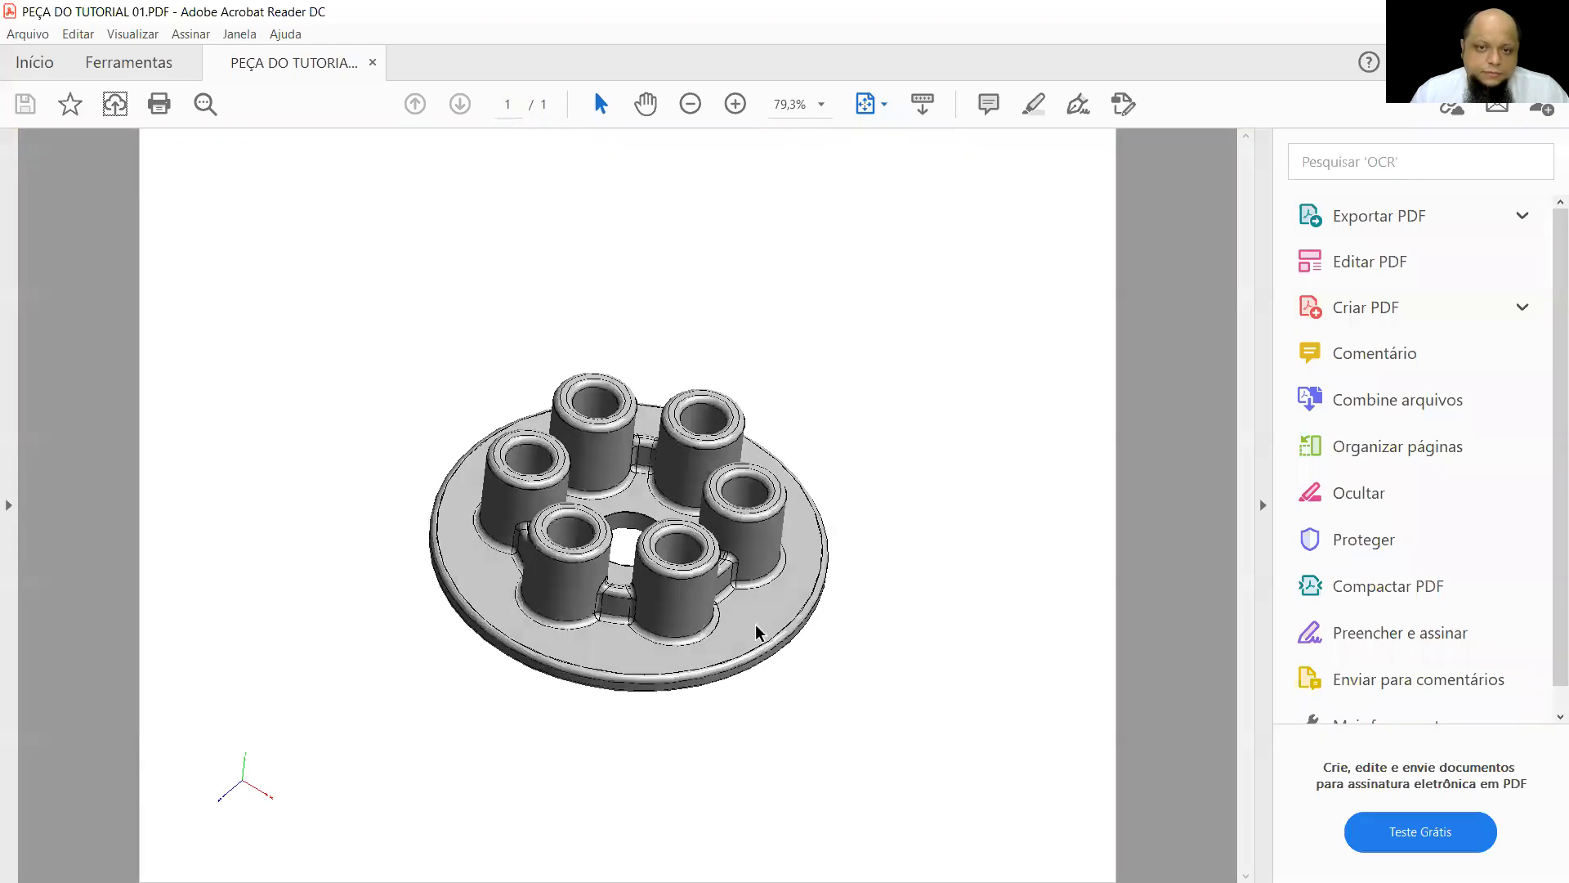
pyautogui.moveTo(757, 631); pyautogui.dragTo(957, 511)
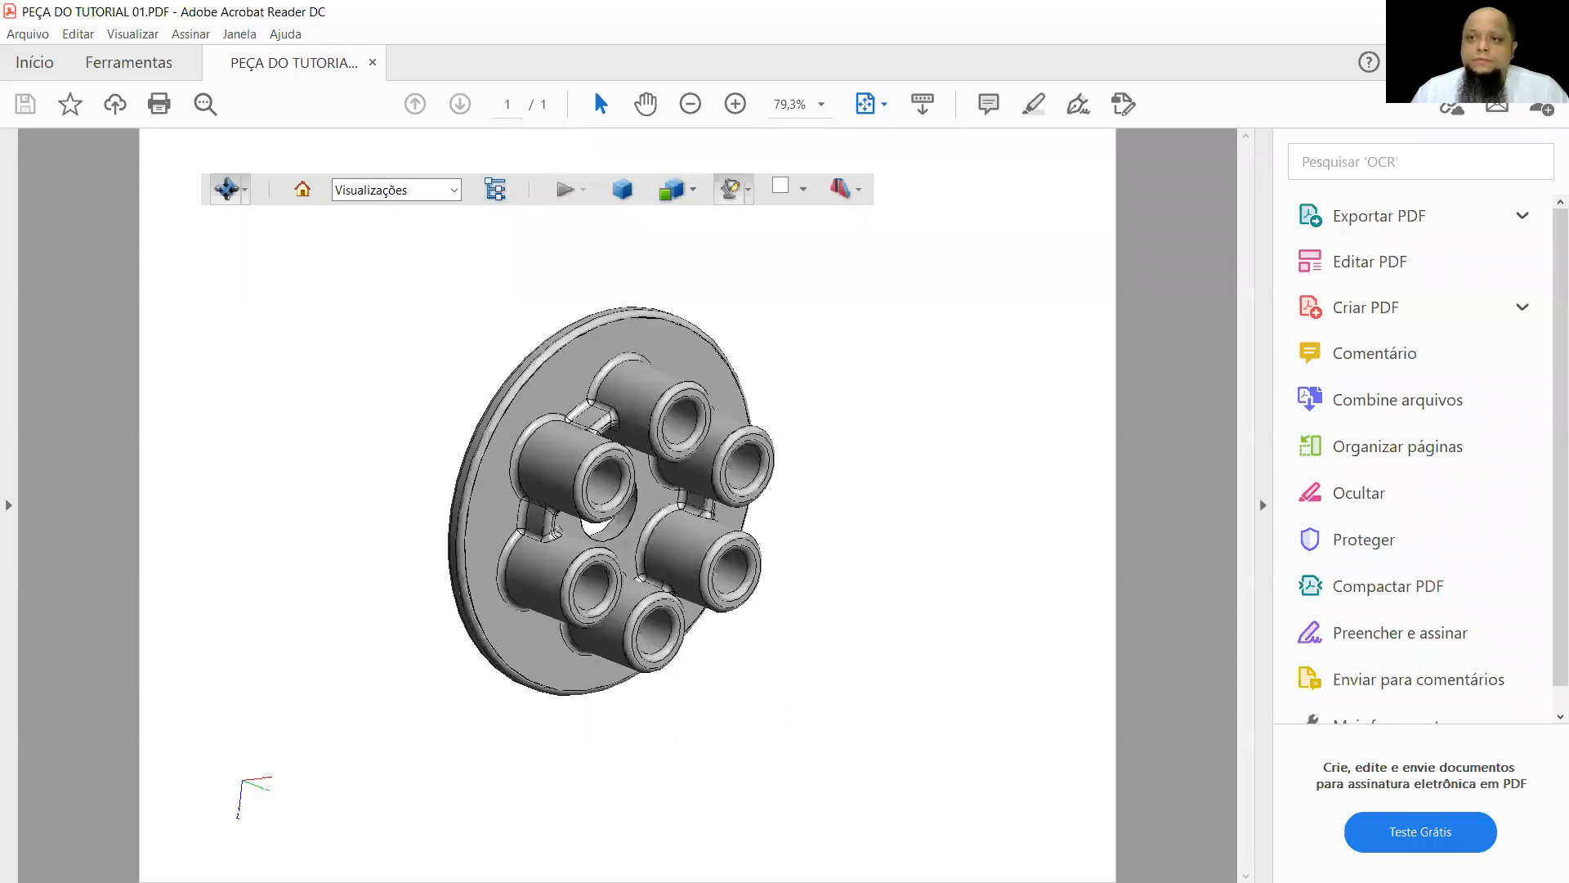
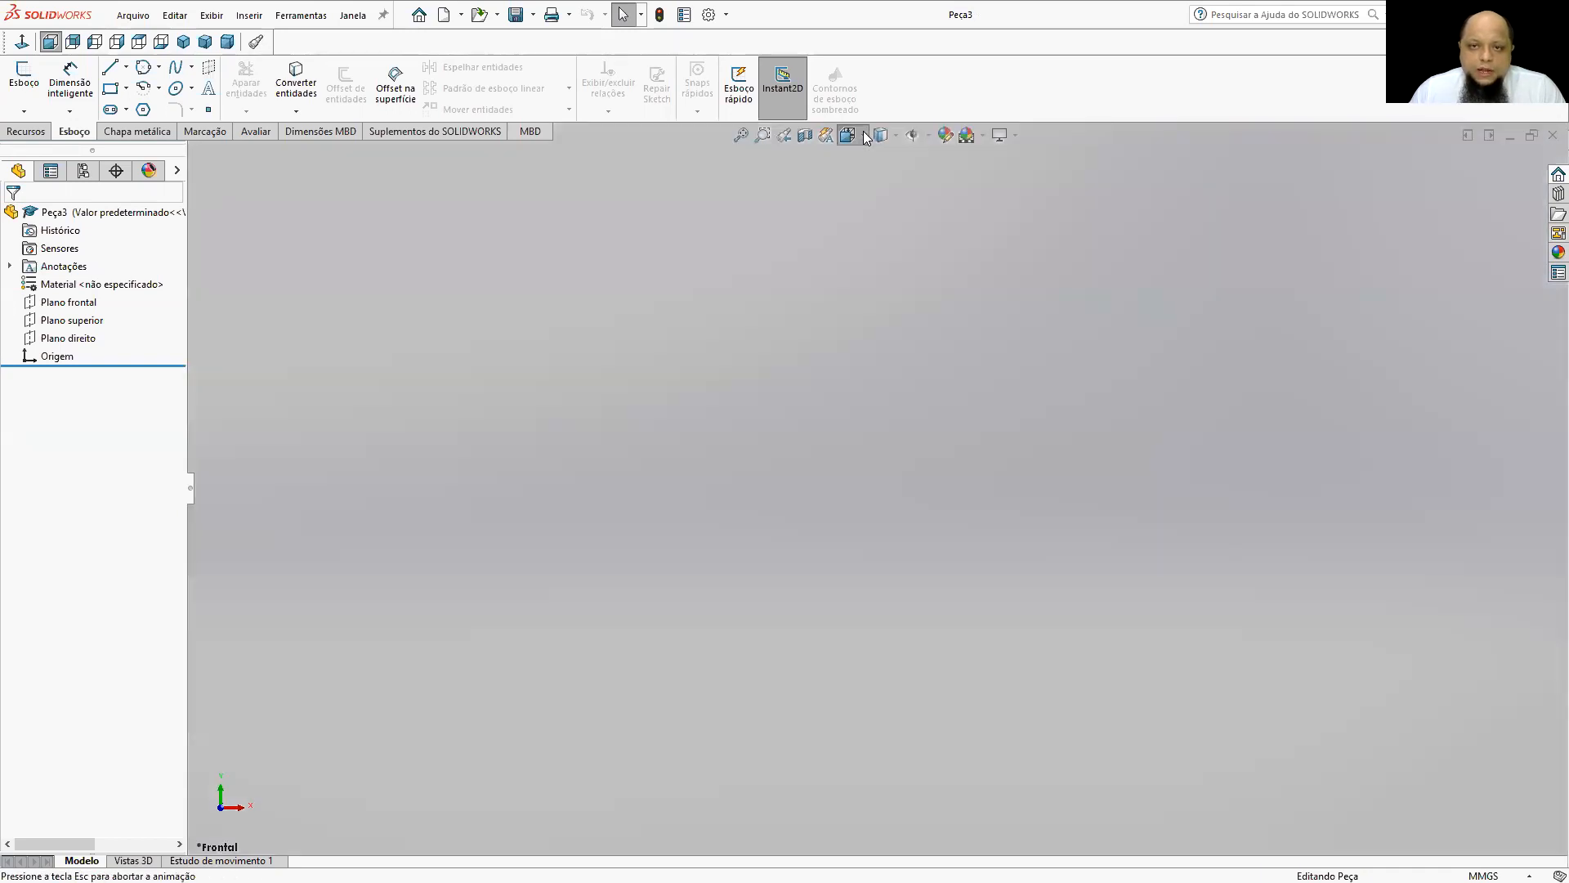
pyautogui.click(848, 137)
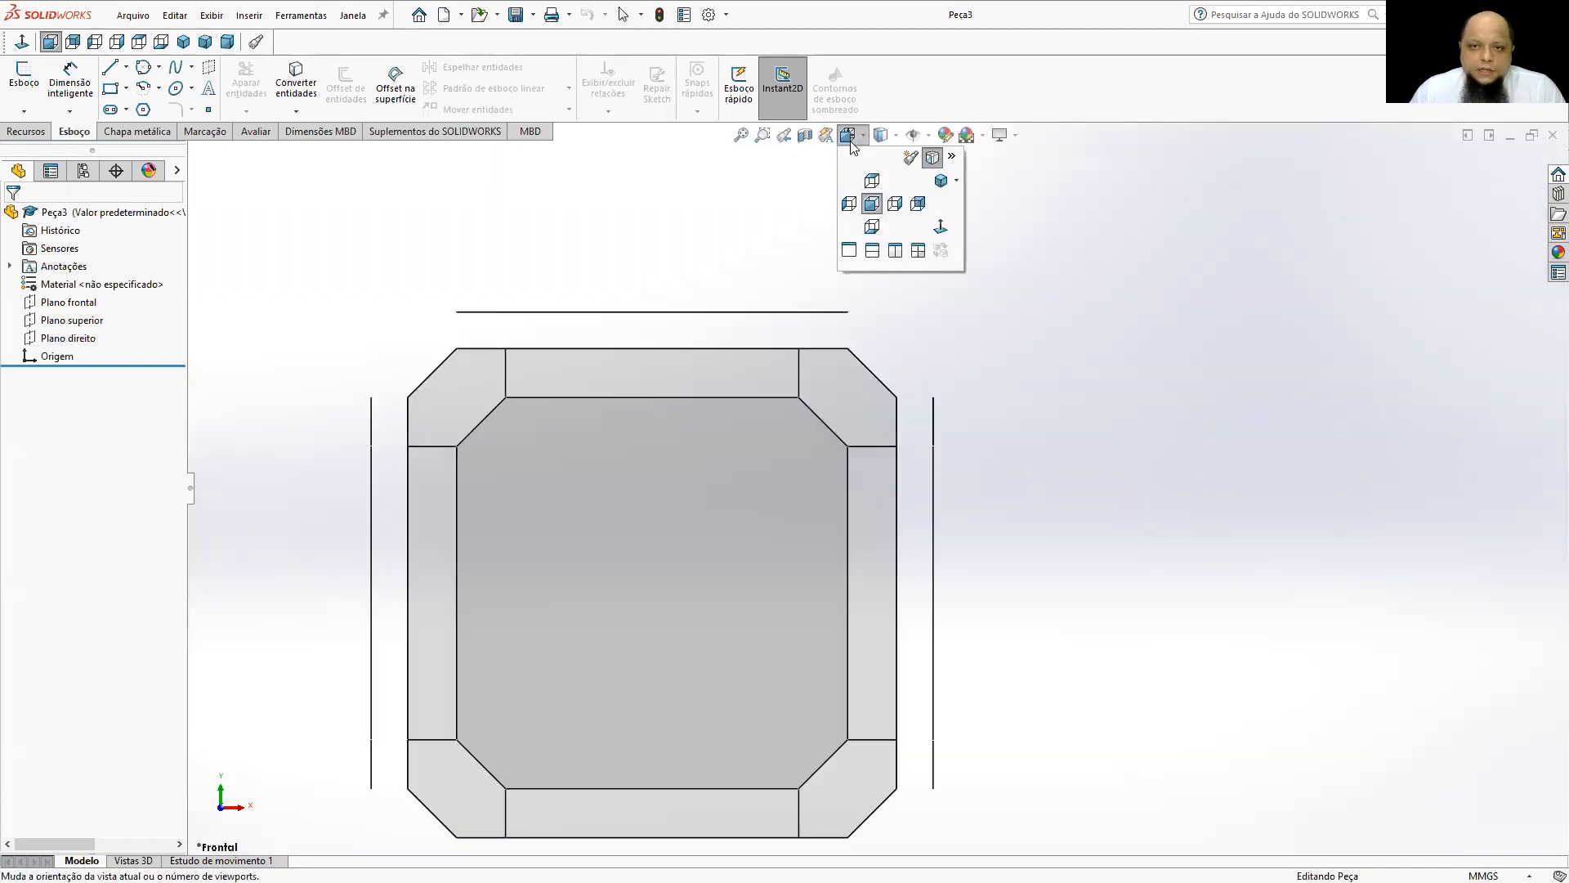
pyautogui.click(744, 206)
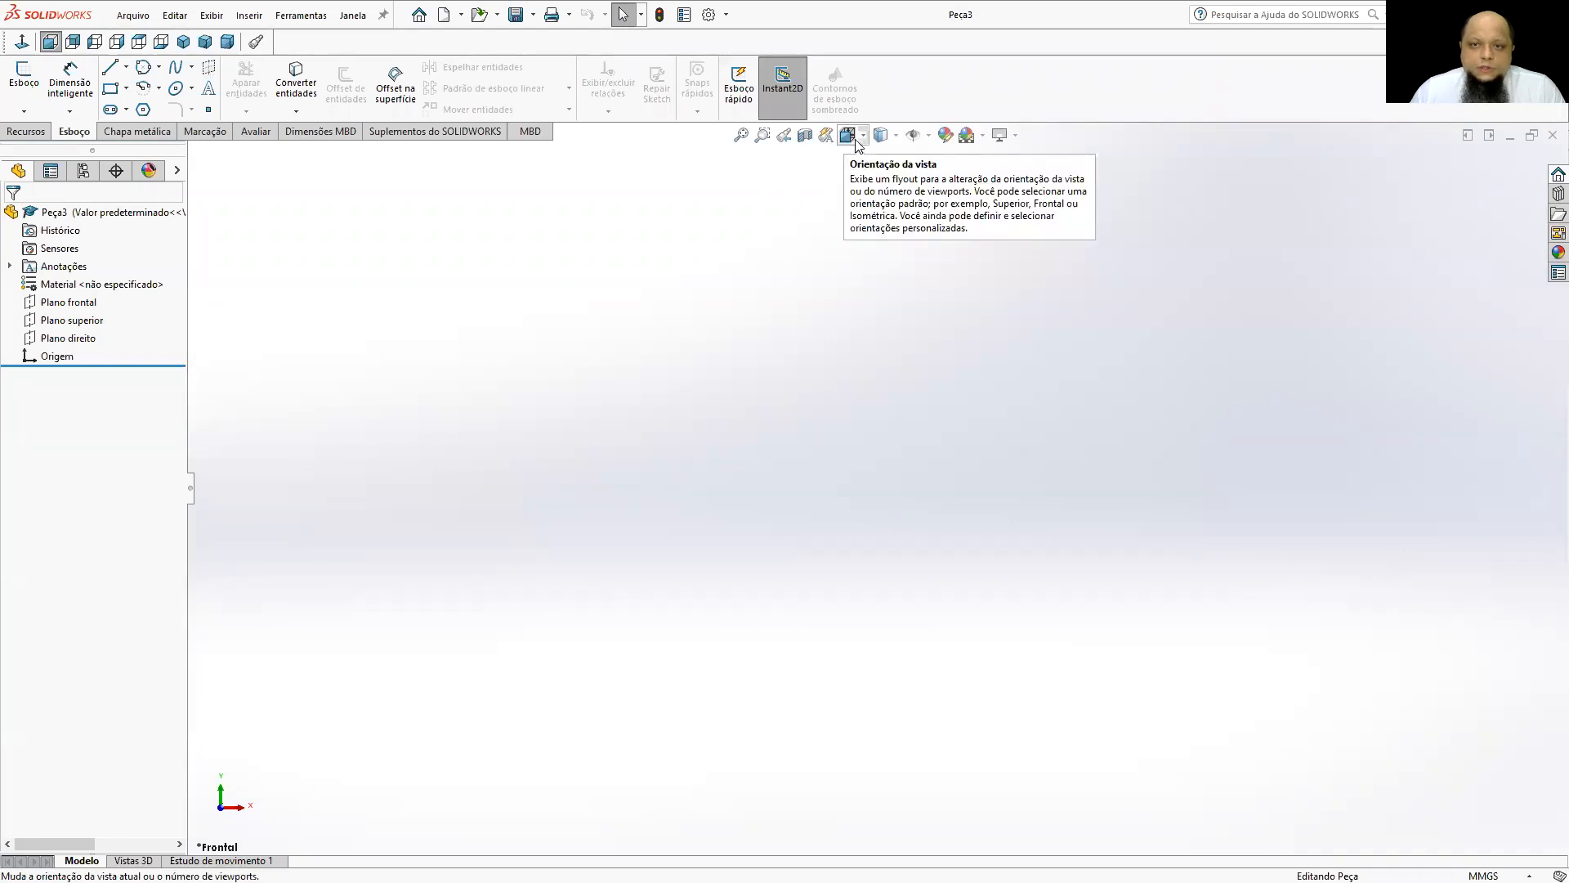
pyautogui.click(858, 139)
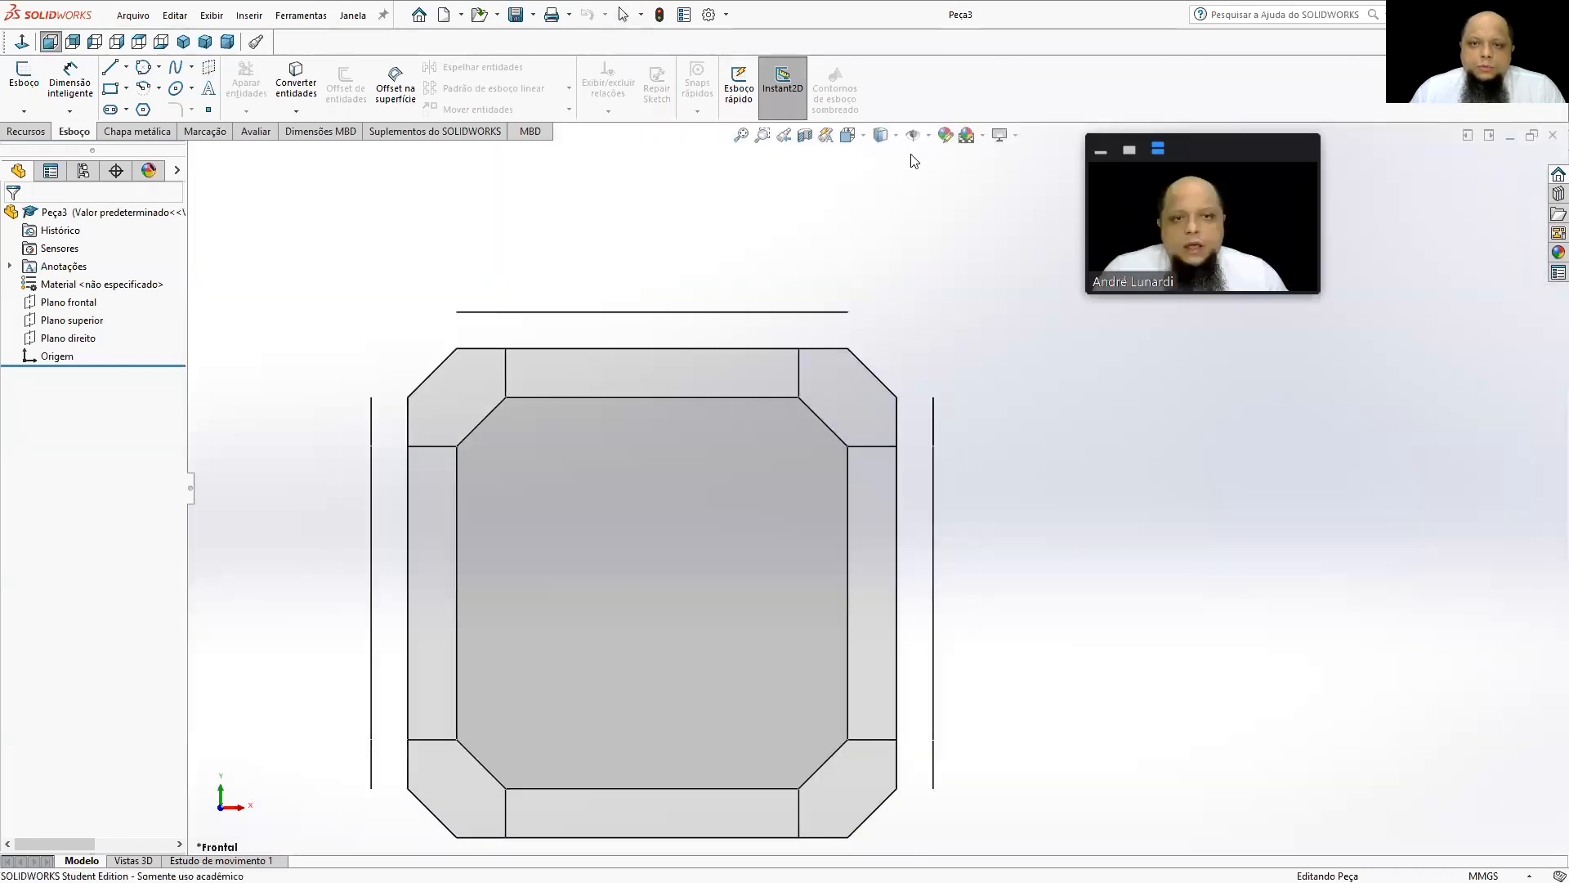
pyautogui.click(881, 135)
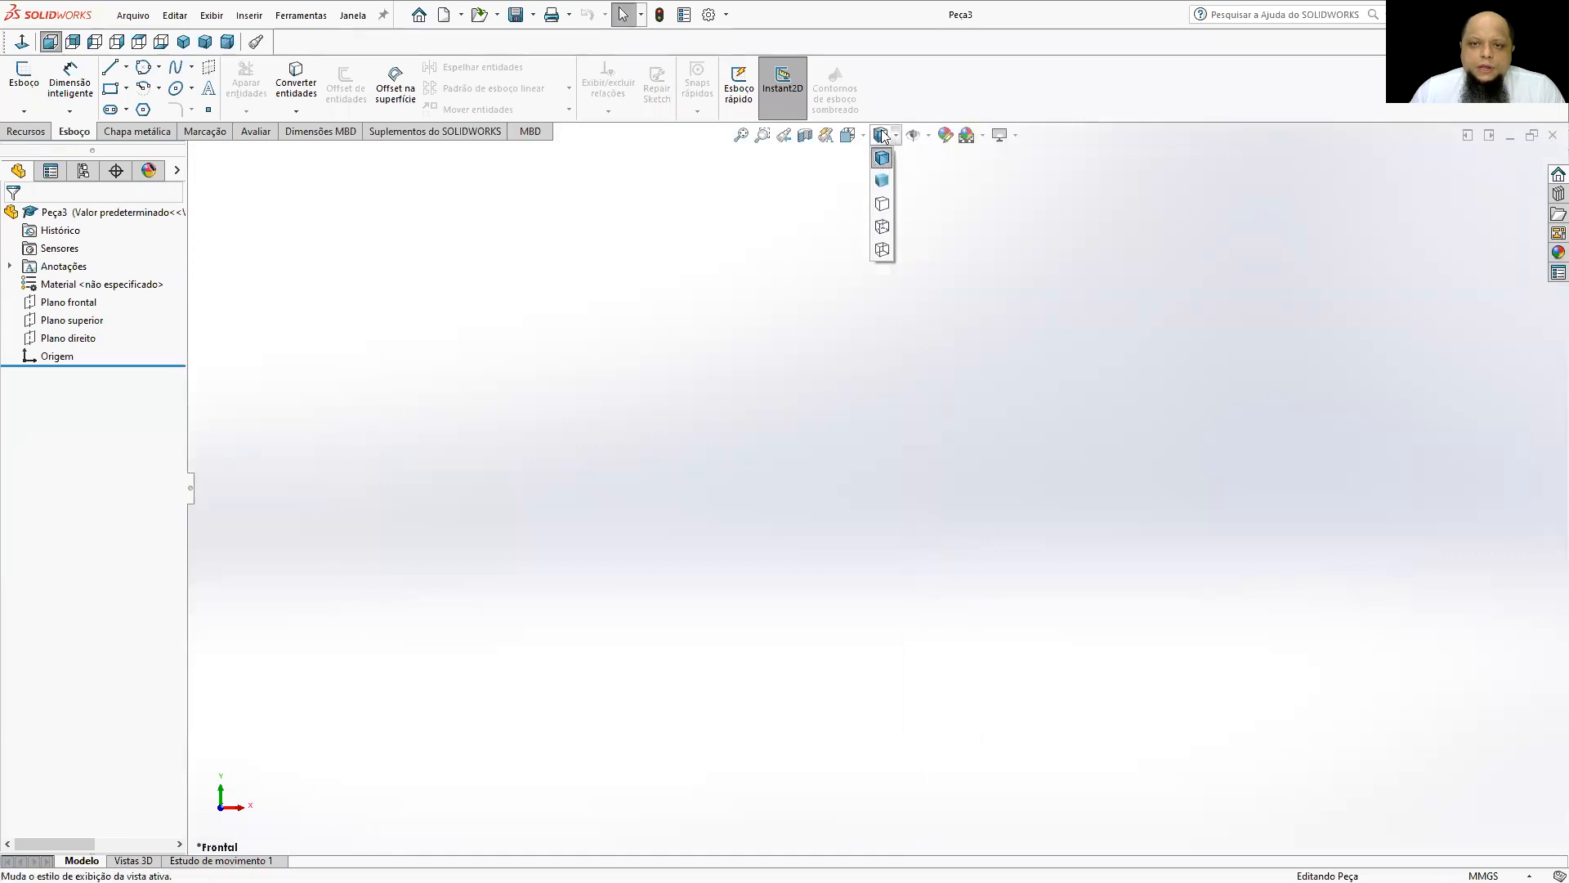
pyautogui.click(864, 135)
pyautogui.click(864, 136)
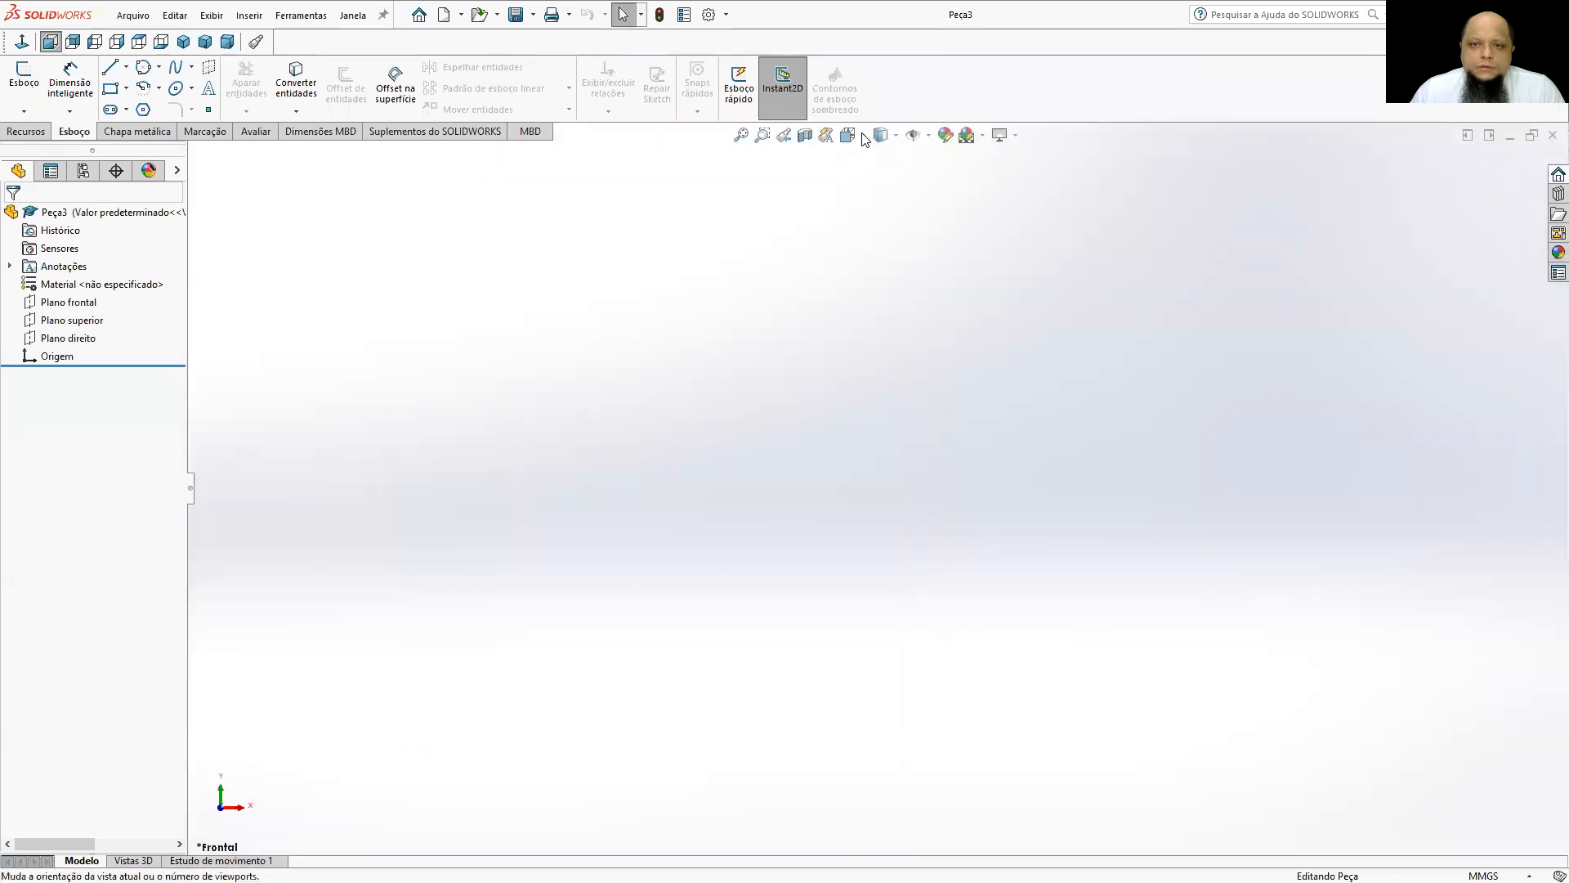
# Set the view to isometric and start a sketch on the Plano superior.
pyautogui.click(852, 136)
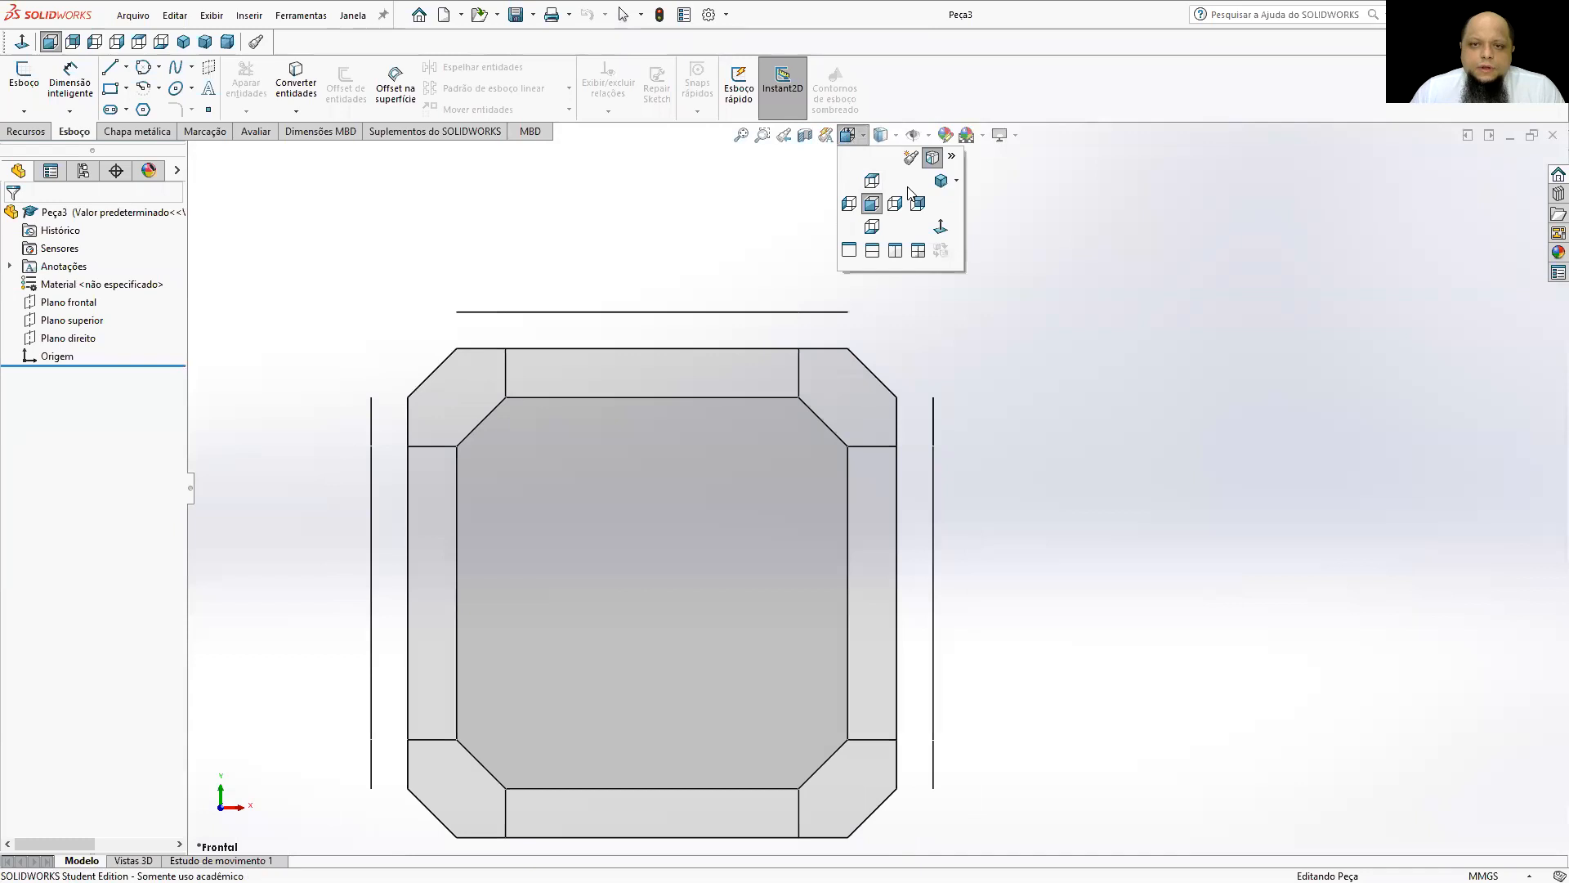
pyautogui.click(941, 181)
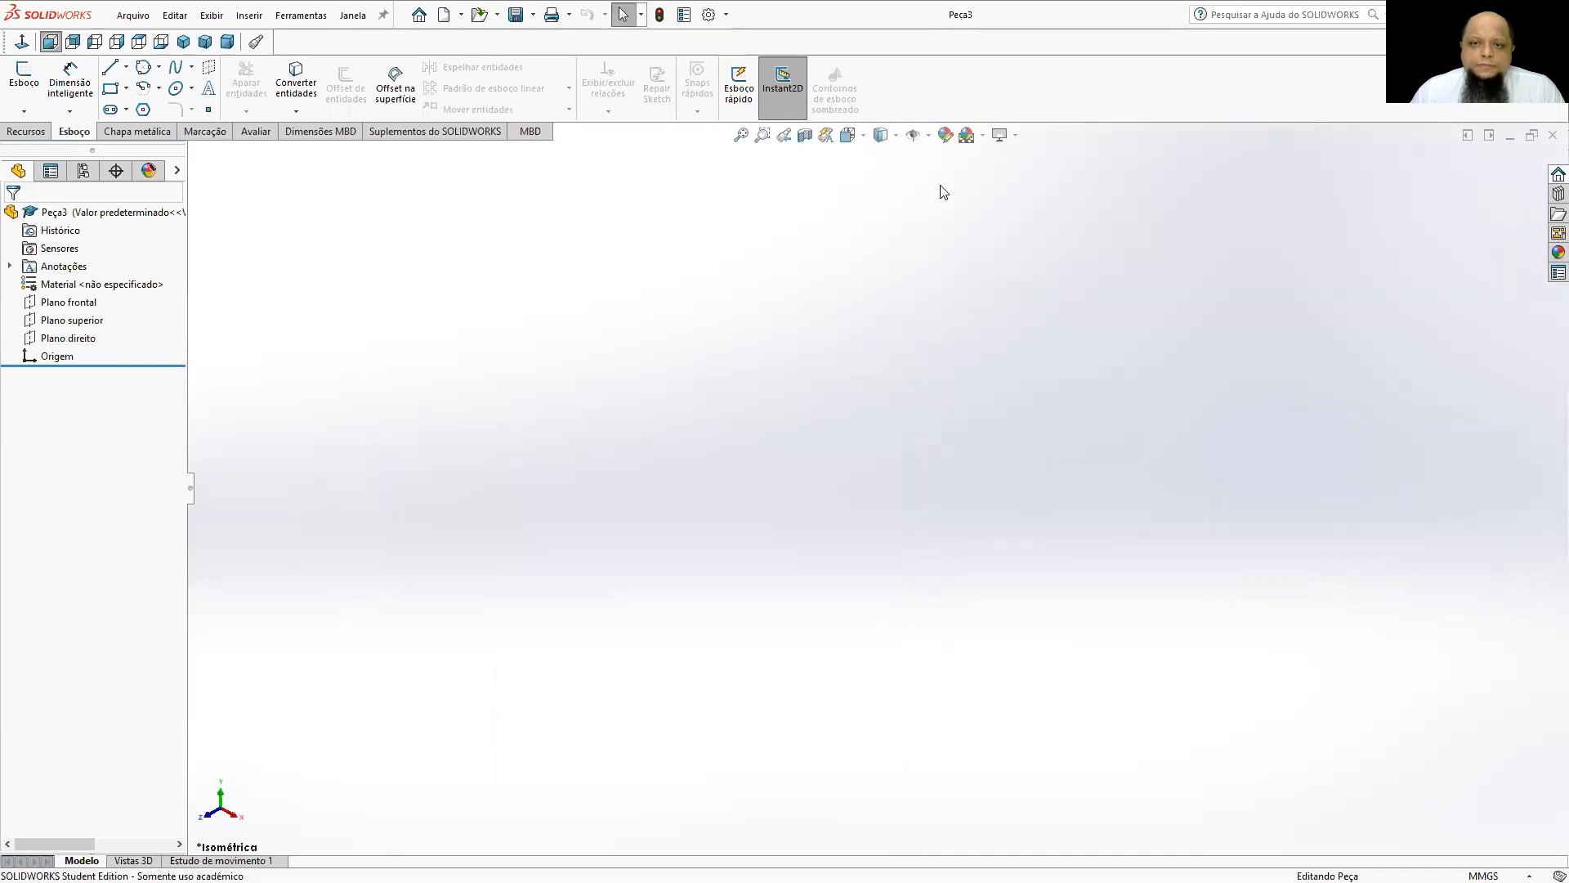
pyautogui.click(16, 88)
pyautogui.moveTo(796, 480); pyautogui.dragTo(872, 322, button='middle')
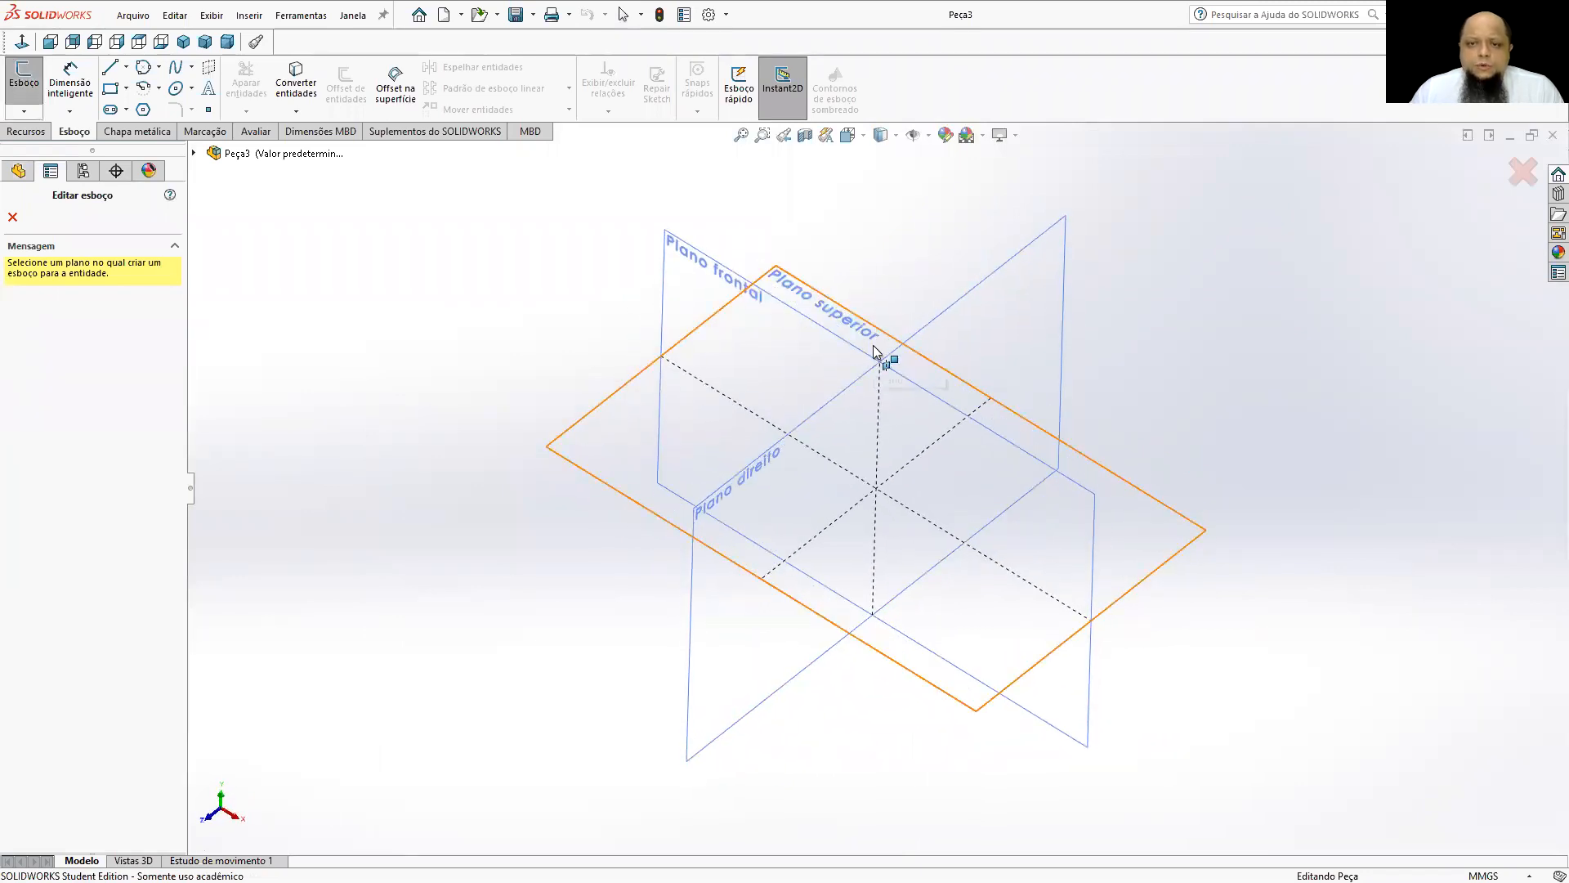
pyautogui.click(874, 352)
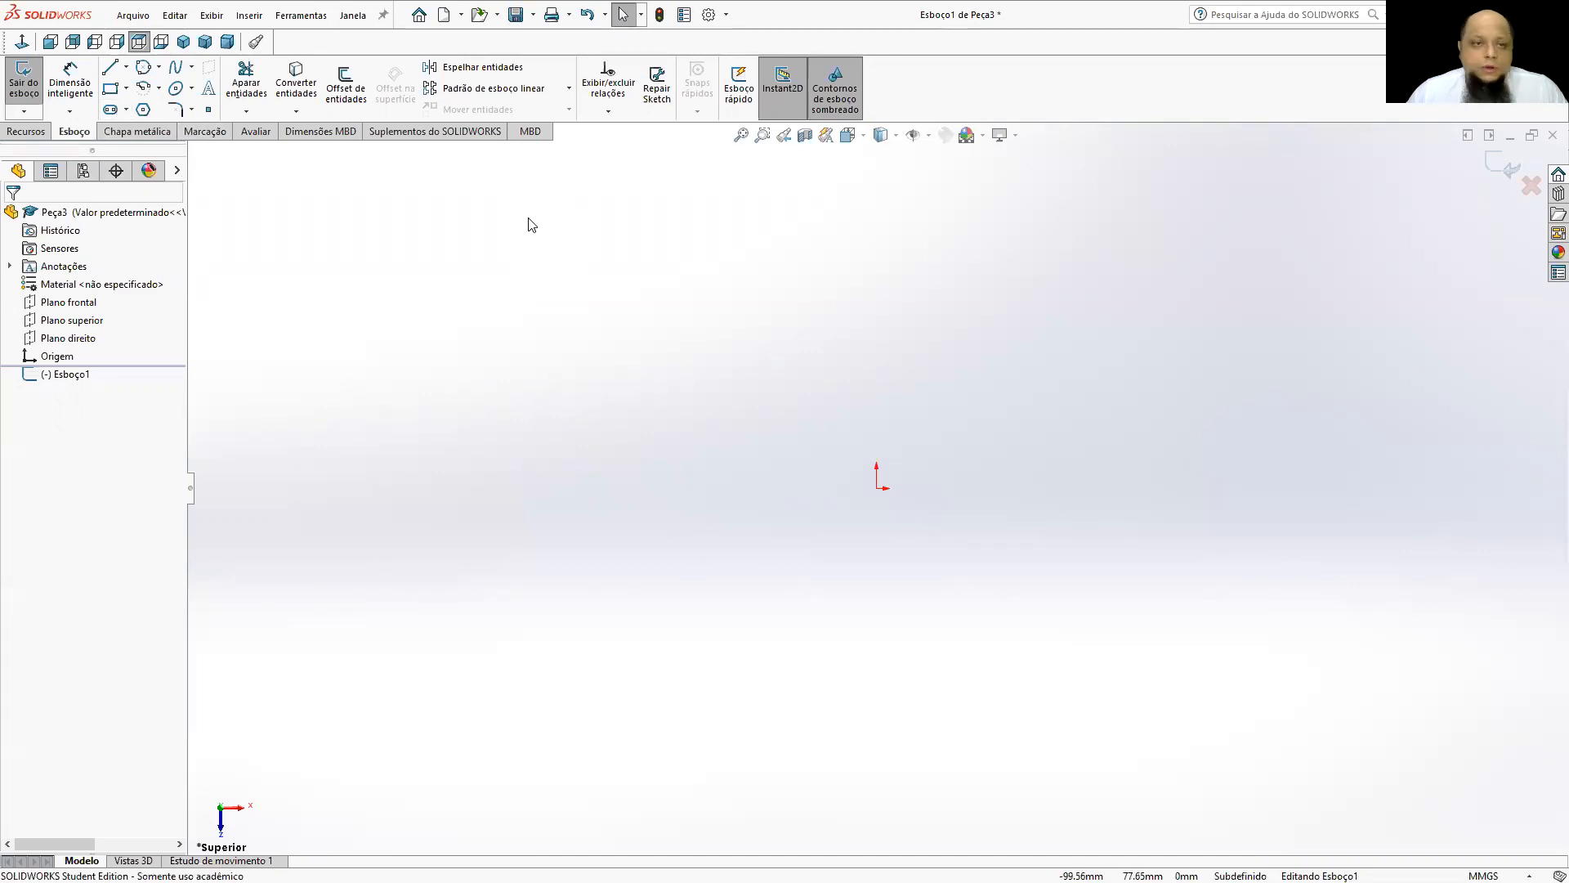
# Sketch a closed four-line quadrilateral about 109 mm wide around the origin with the Line tool.
pyautogui.click(110, 66)
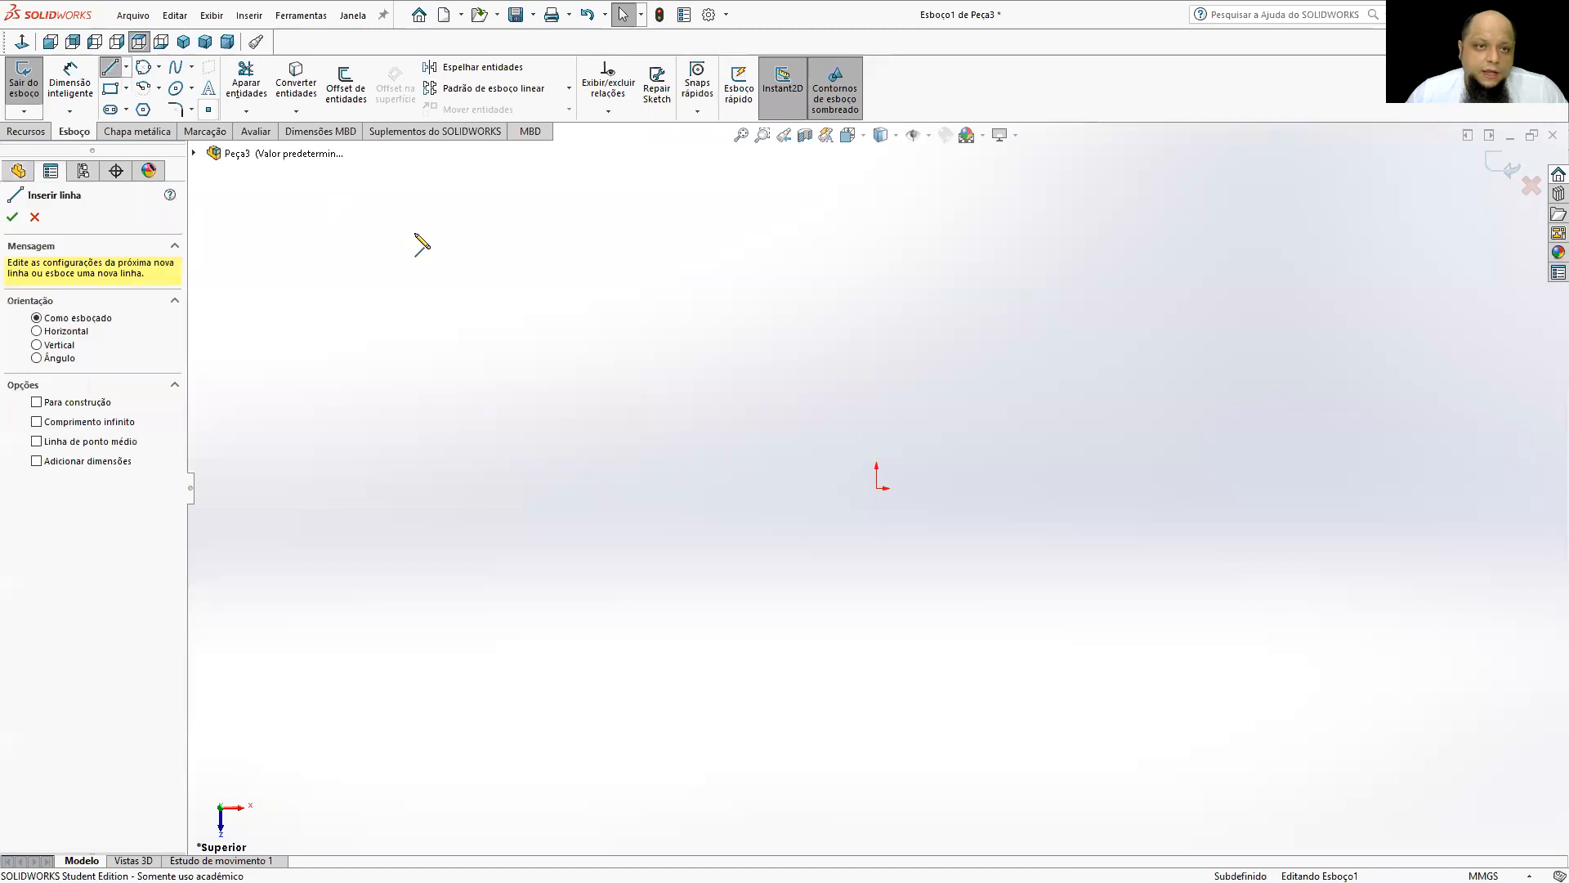
pyautogui.click(750, 364)
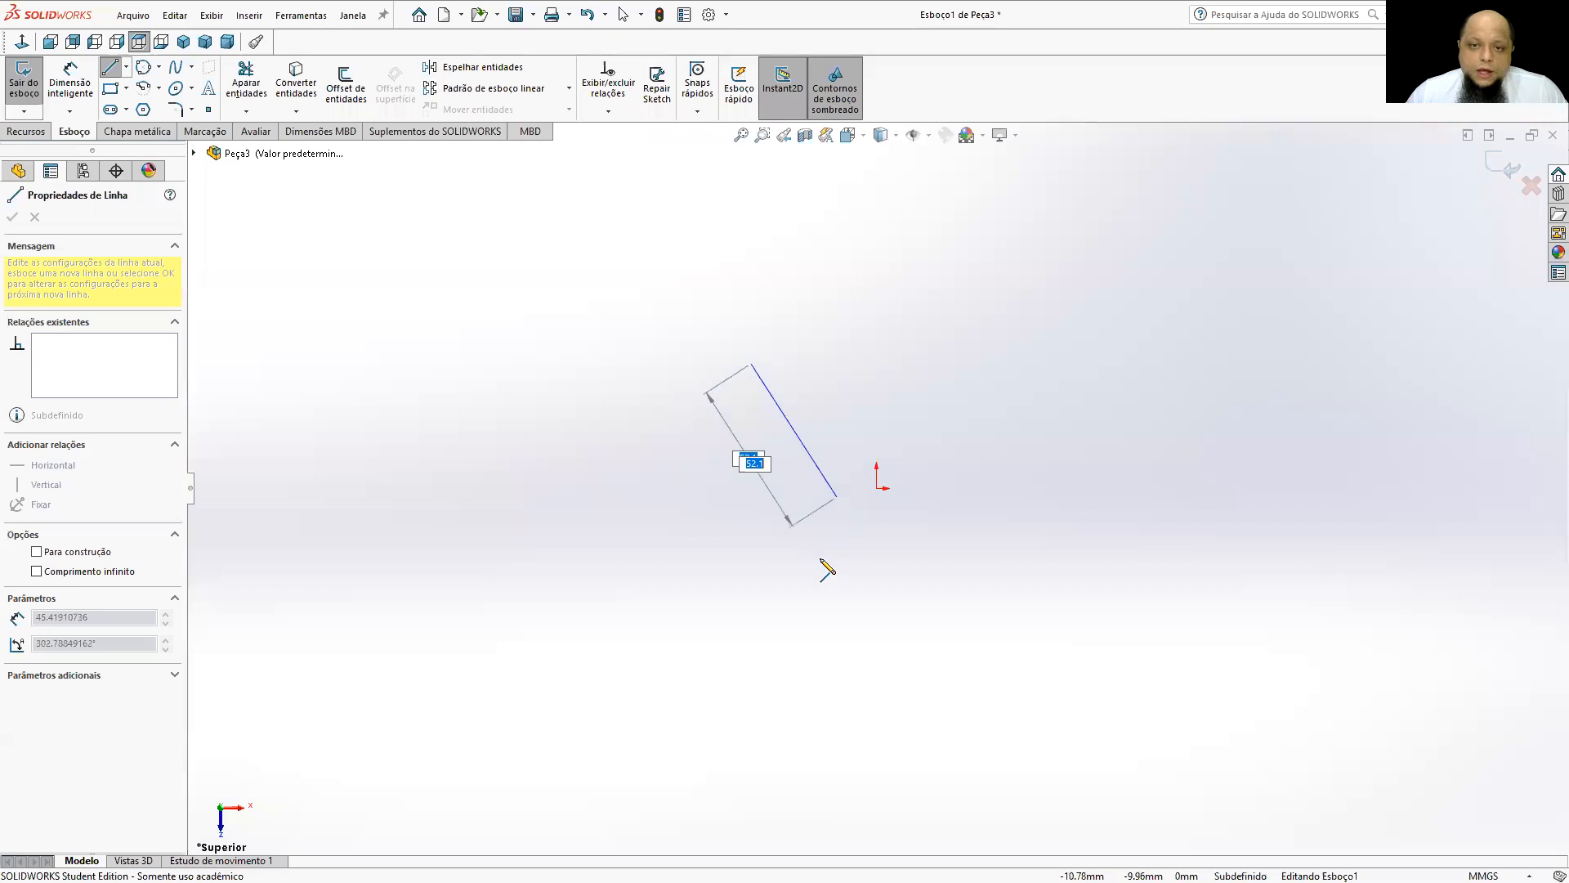
pyautogui.click(750, 637)
pyautogui.click(1132, 632)
pyautogui.click(1132, 352)
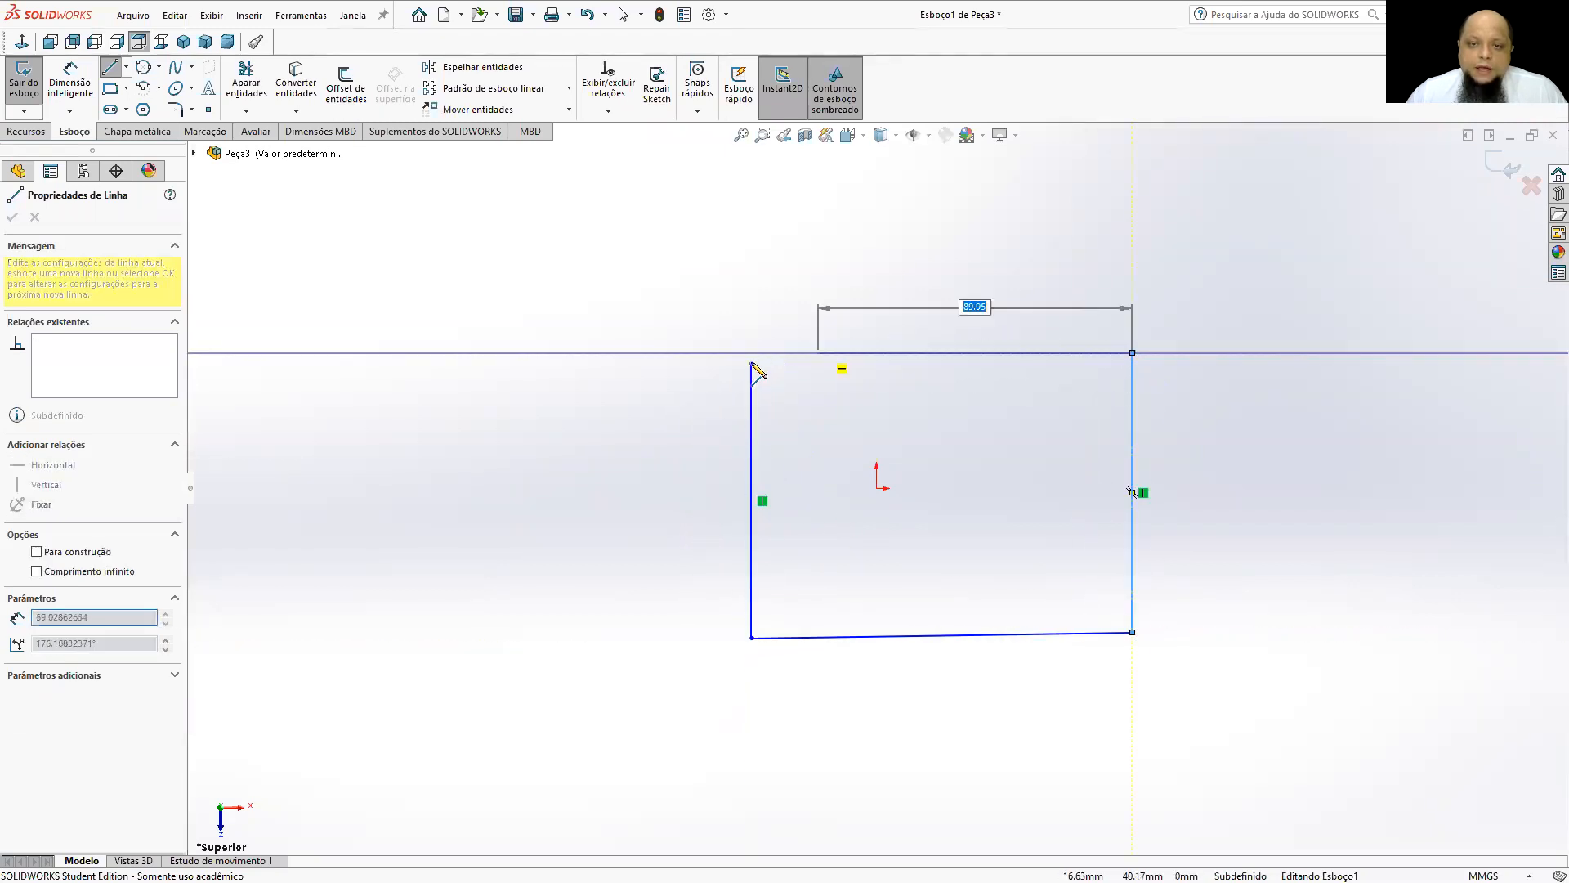
pyautogui.click(751, 363)
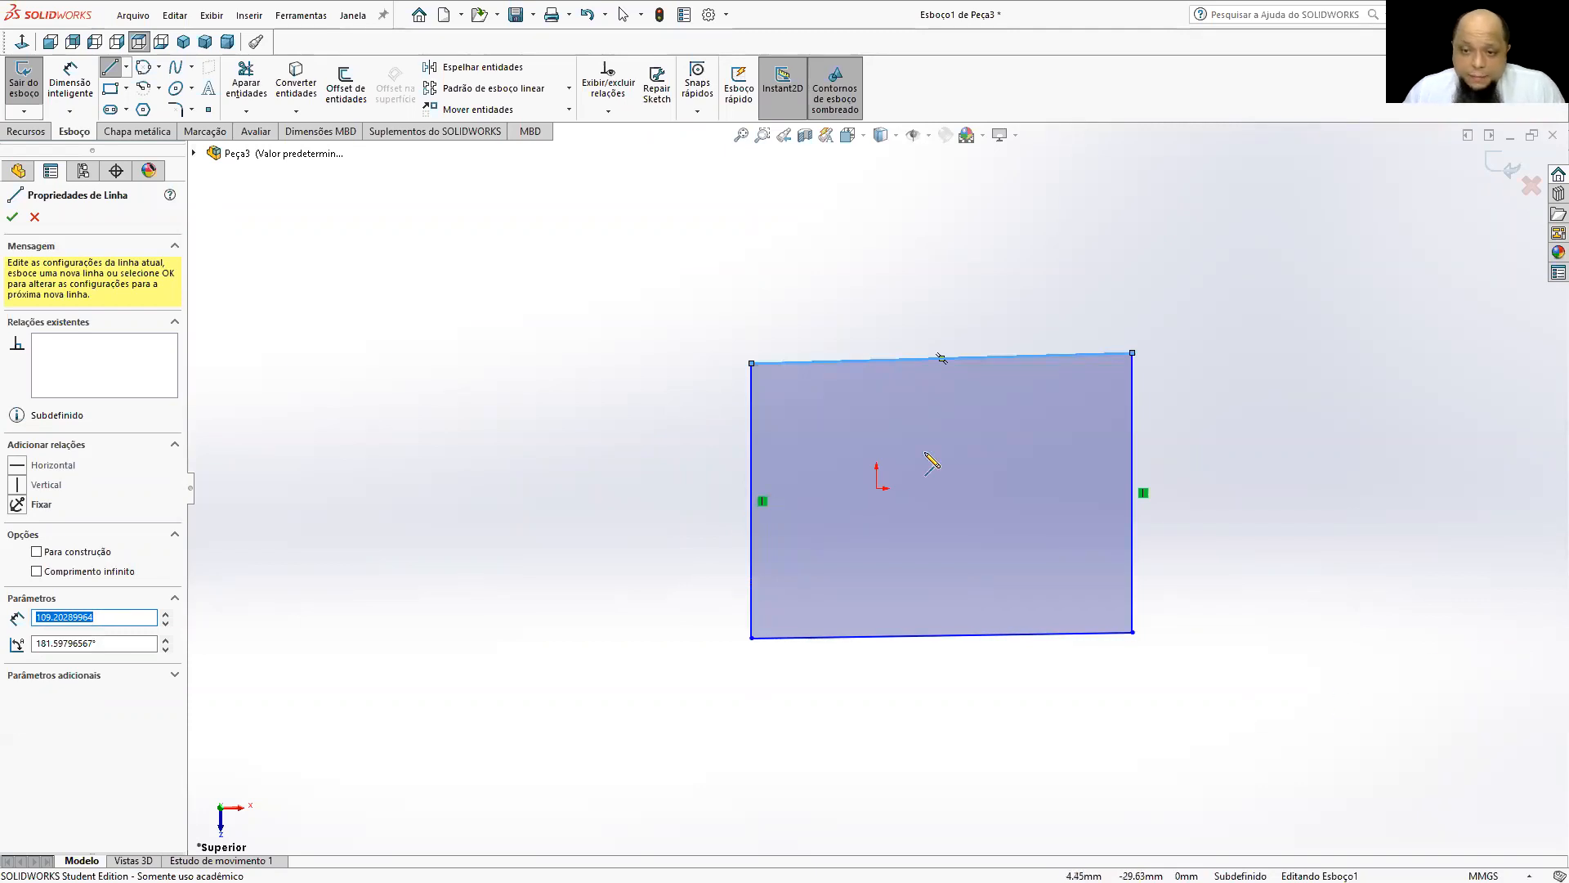
pyautogui.click(10, 219)
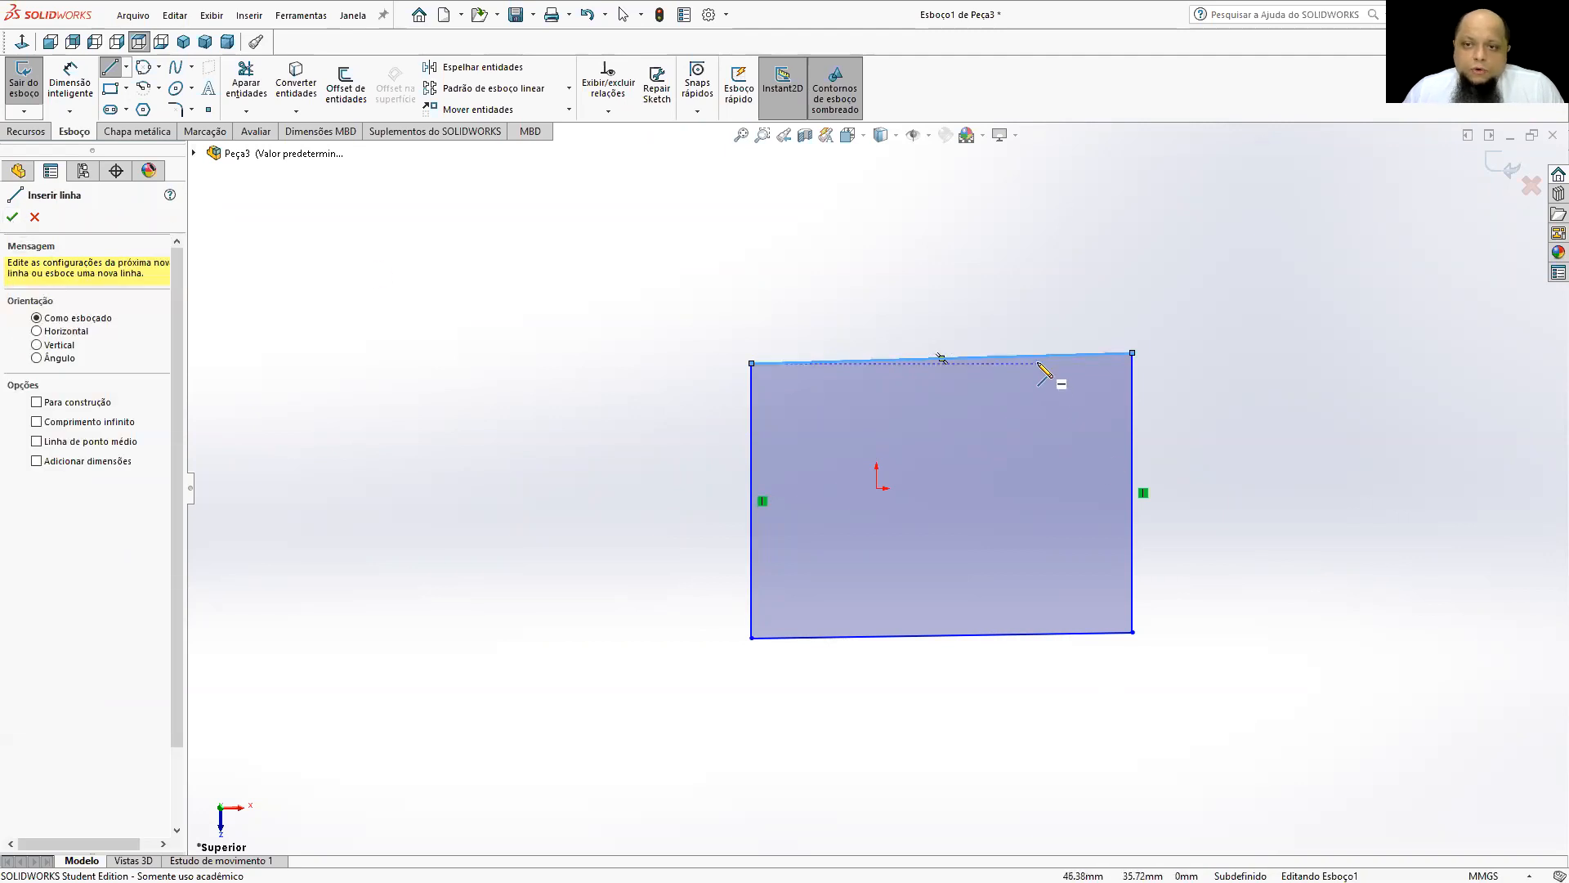
pyautogui.click(12, 216)
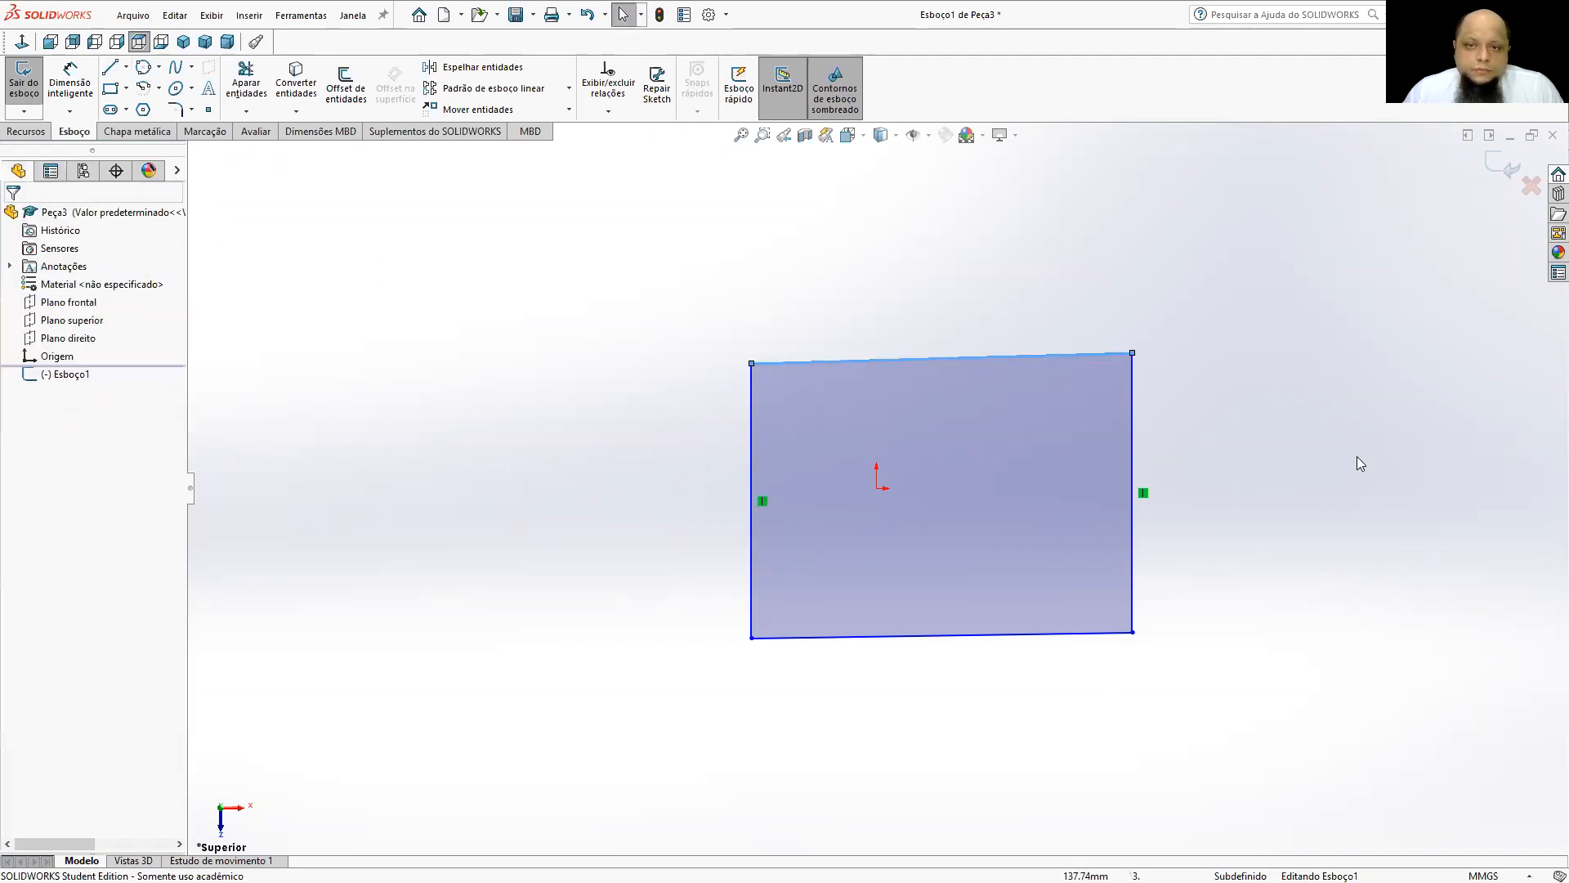
# Add horizontal relations to the upper and lower lines of the quadrilateral.
pyautogui.click(1057, 353)
pyautogui.rightClick(1057, 353)
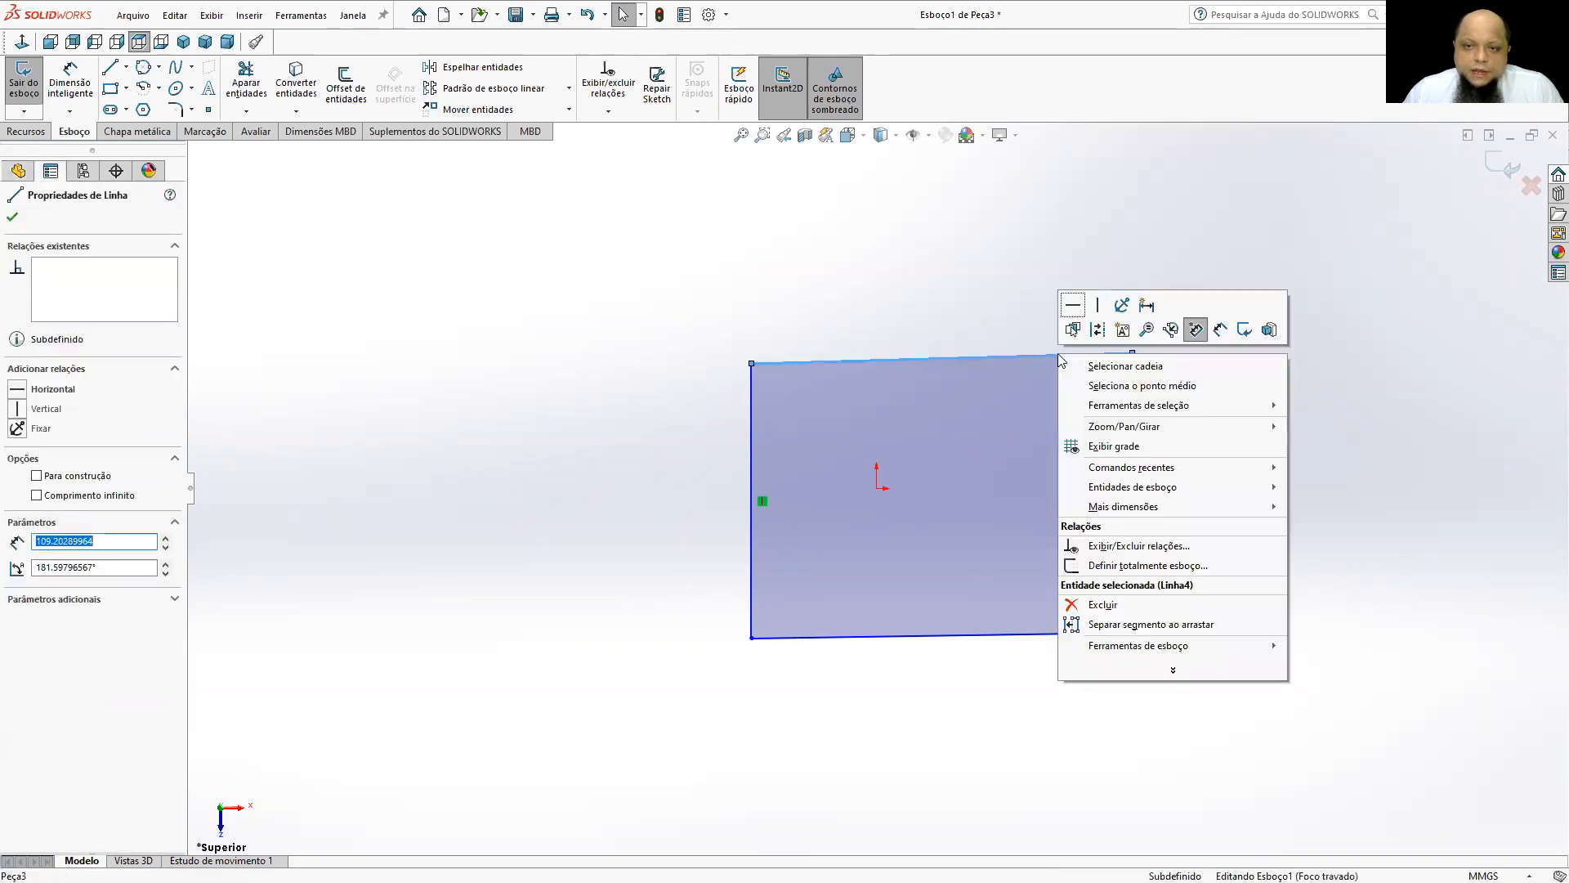
pyautogui.click(1071, 307)
pyautogui.click(1015, 266)
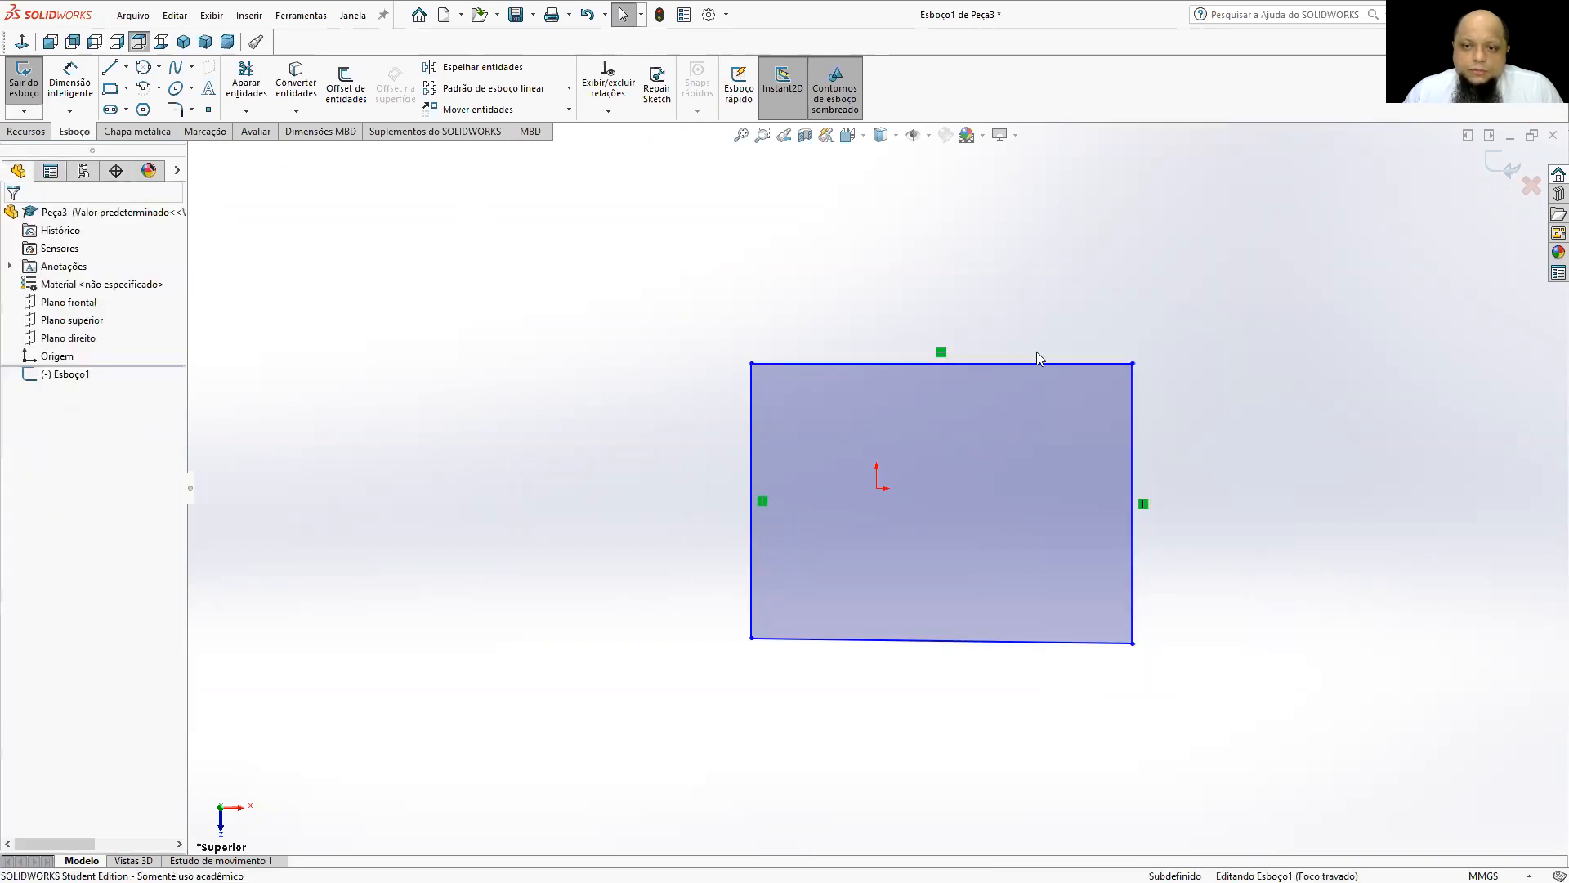
pyautogui.click(933, 639)
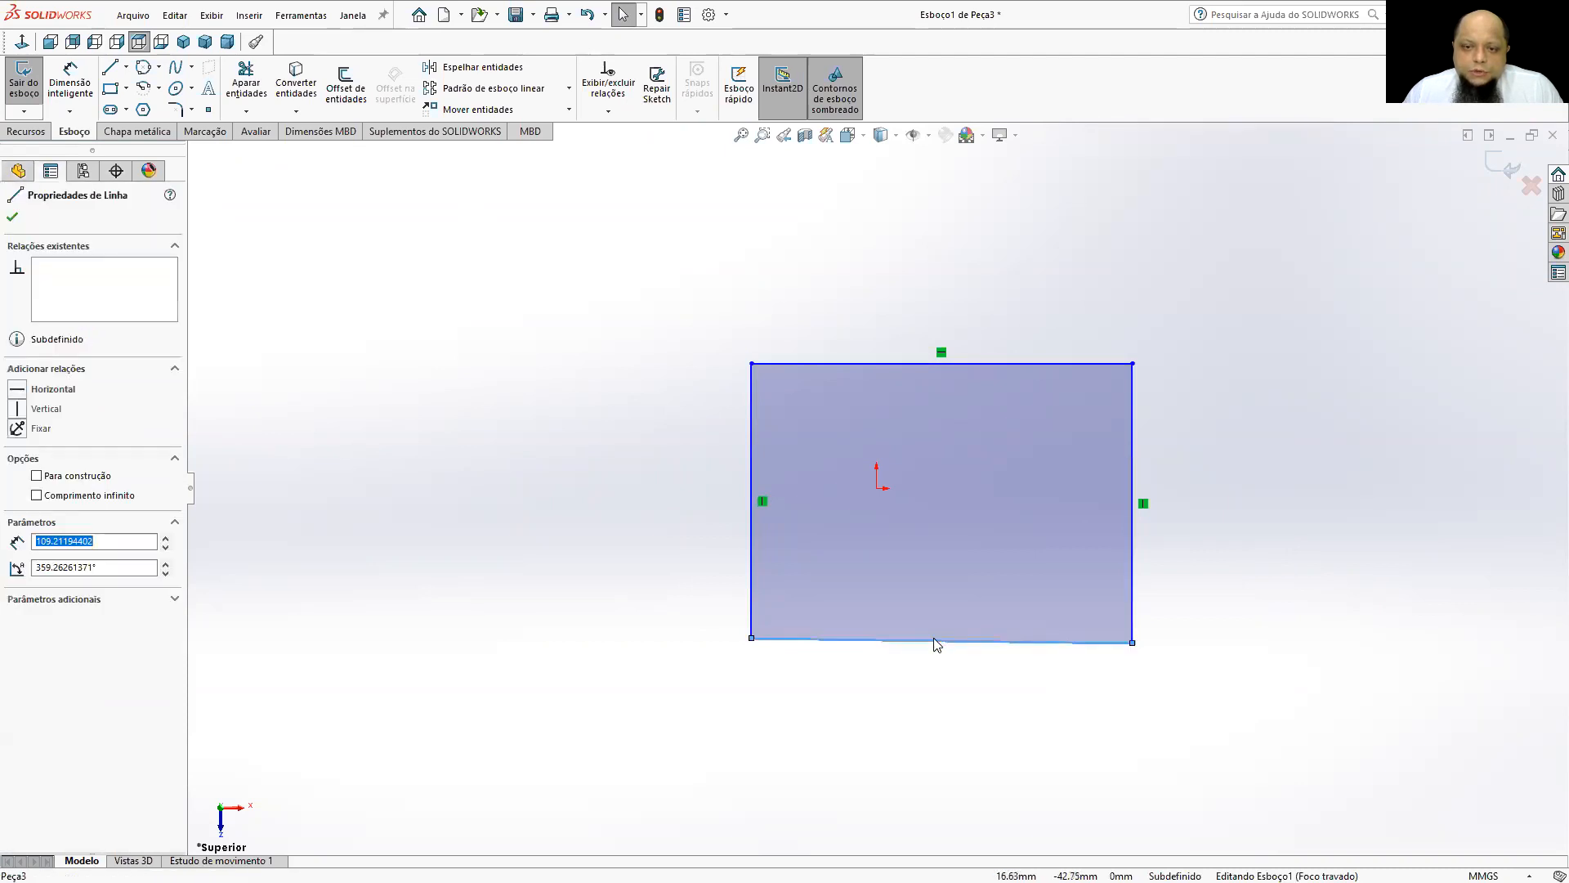
pyautogui.rightClick(934, 639)
pyautogui.click(1071, 529)
pyautogui.click(1310, 494)
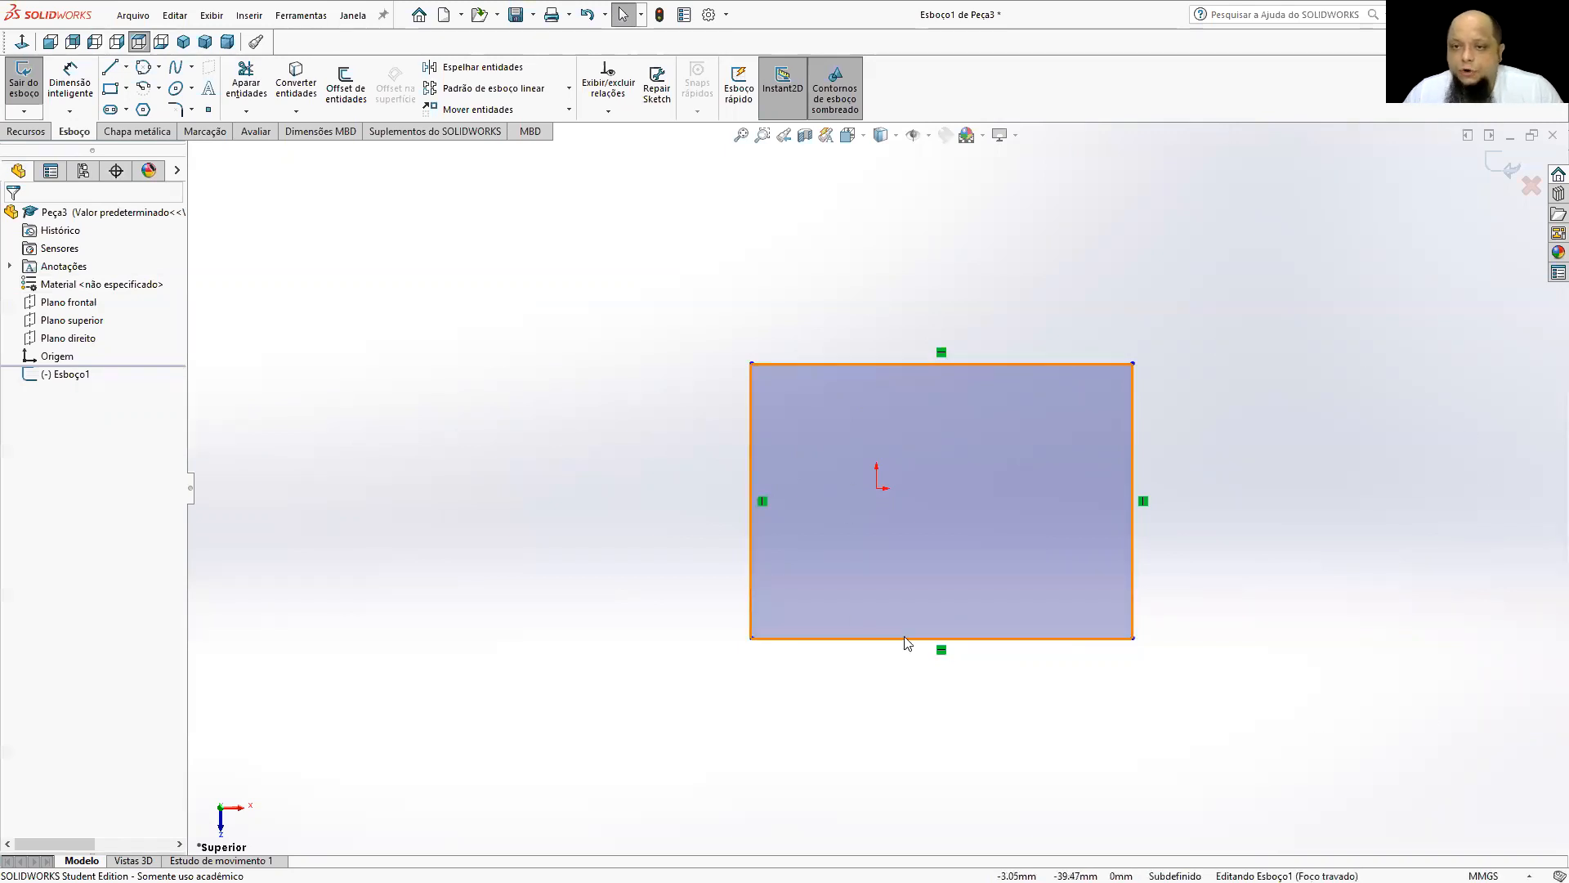
# Replace the four sketched lines with a corner rectangle about 81 by 85 mm that encloses the origin.
pyautogui.moveTo(1226, 716); pyautogui.dragTo(700, 343)
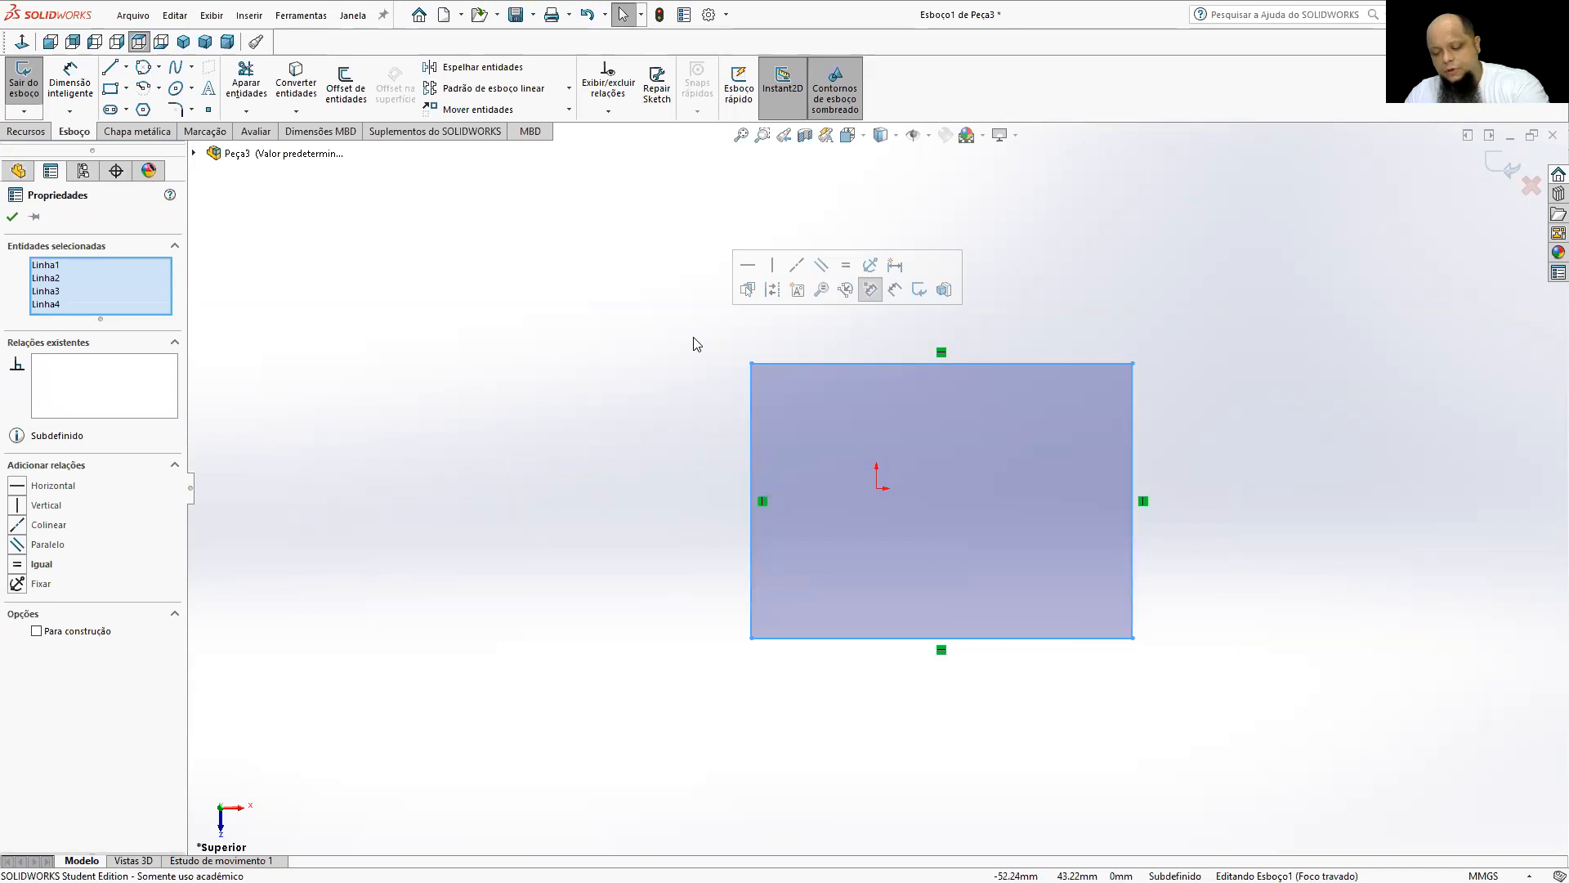
pyautogui.press('Delete')
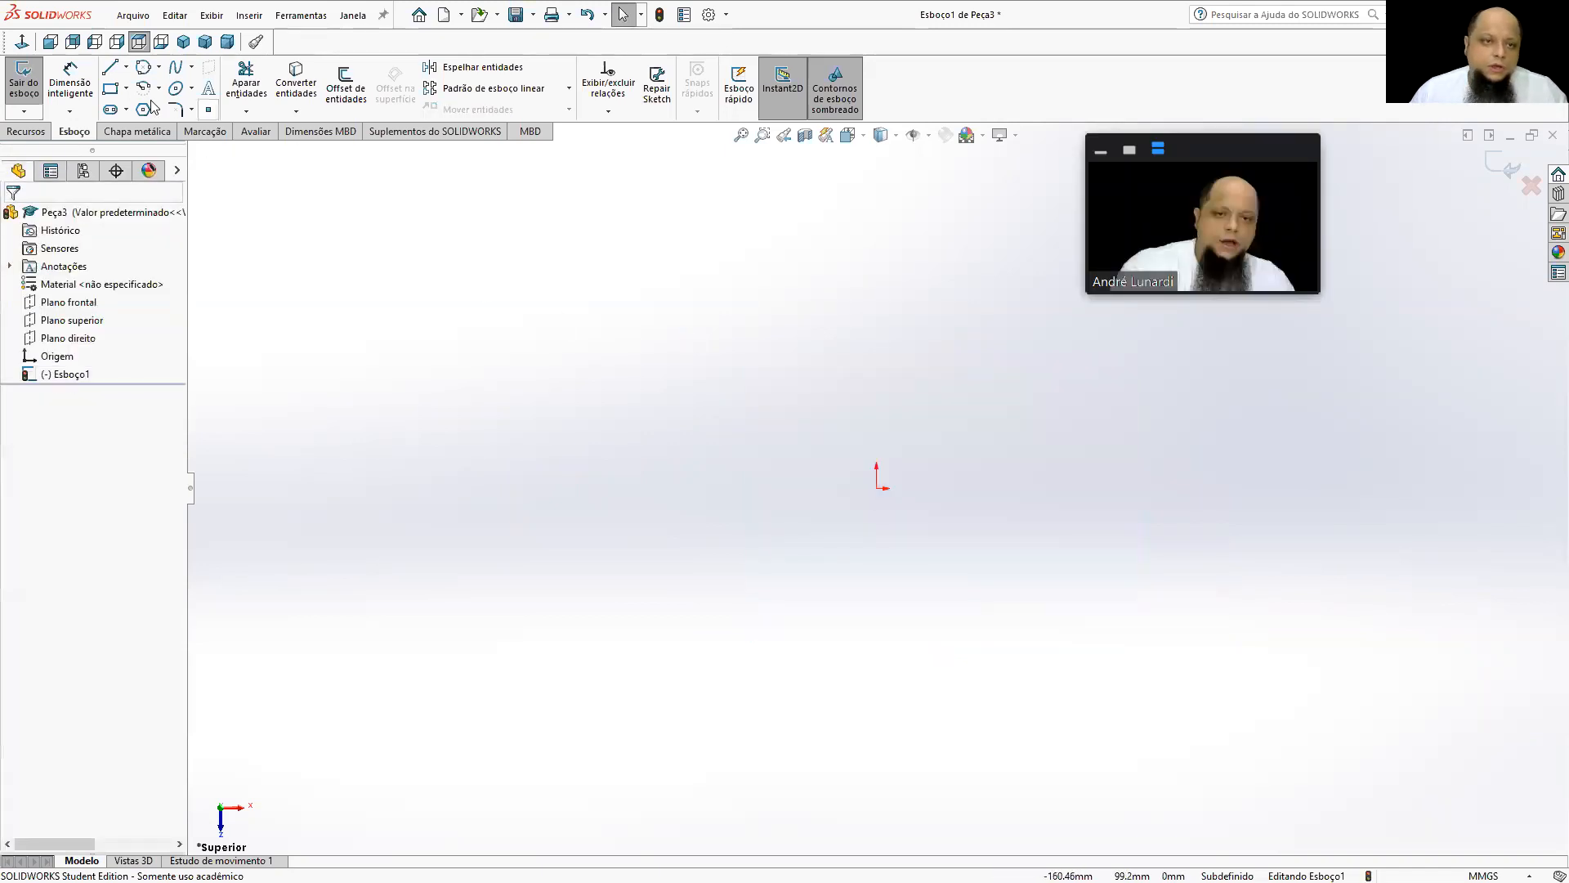
pyautogui.click(112, 90)
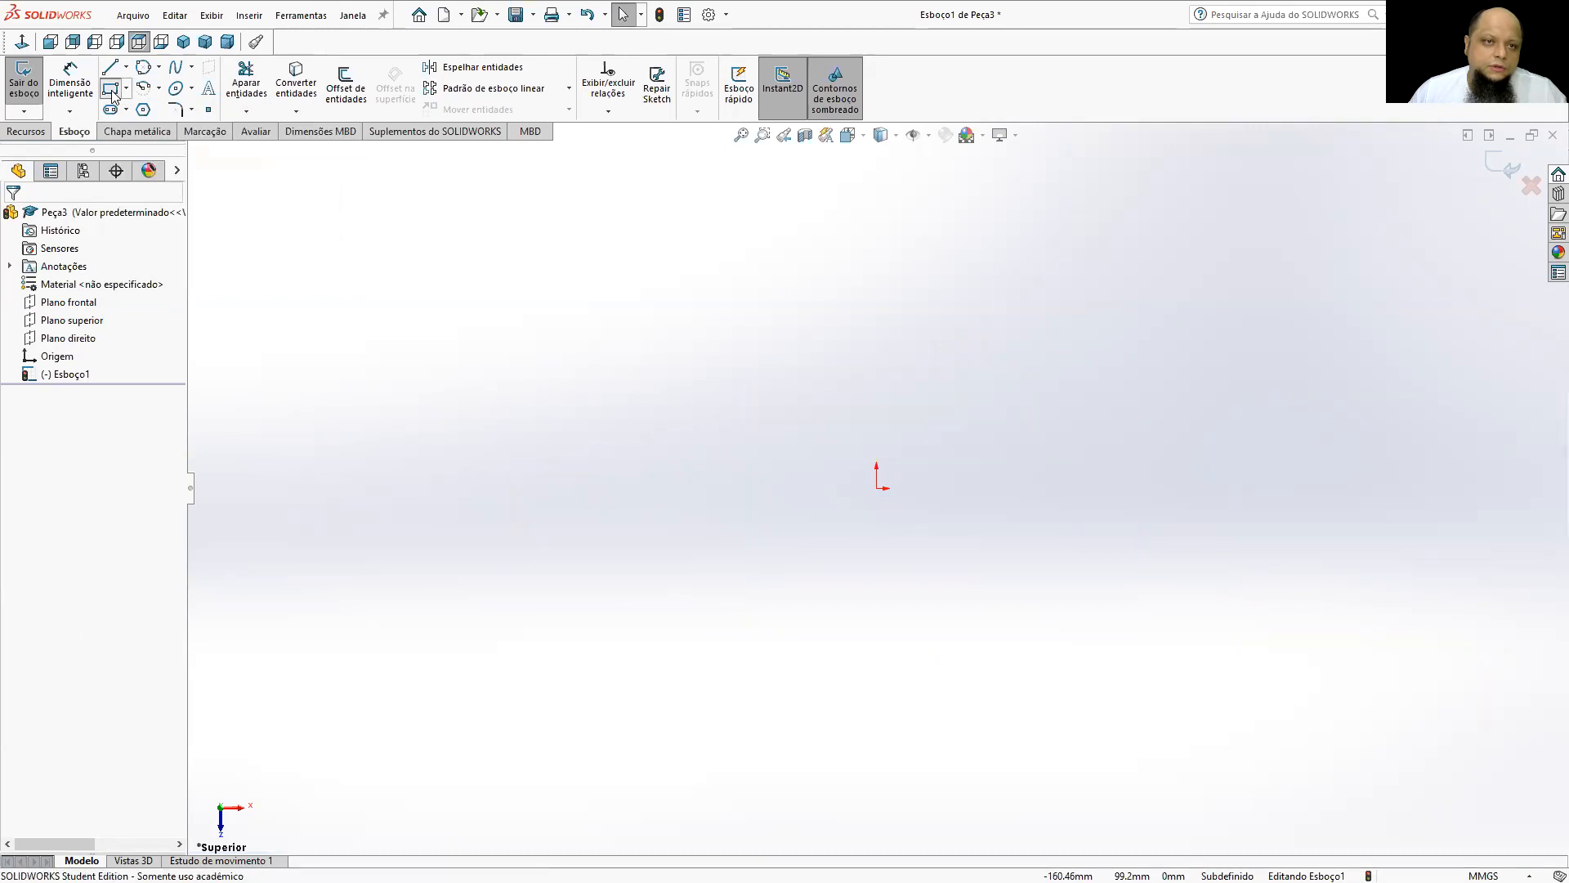
pyautogui.moveTo(734, 390)
pyautogui.mouseDown()
pyautogui.moveTo(985, 690)
pyautogui.moveTo(1017, 684)
pyautogui.mouseUp()
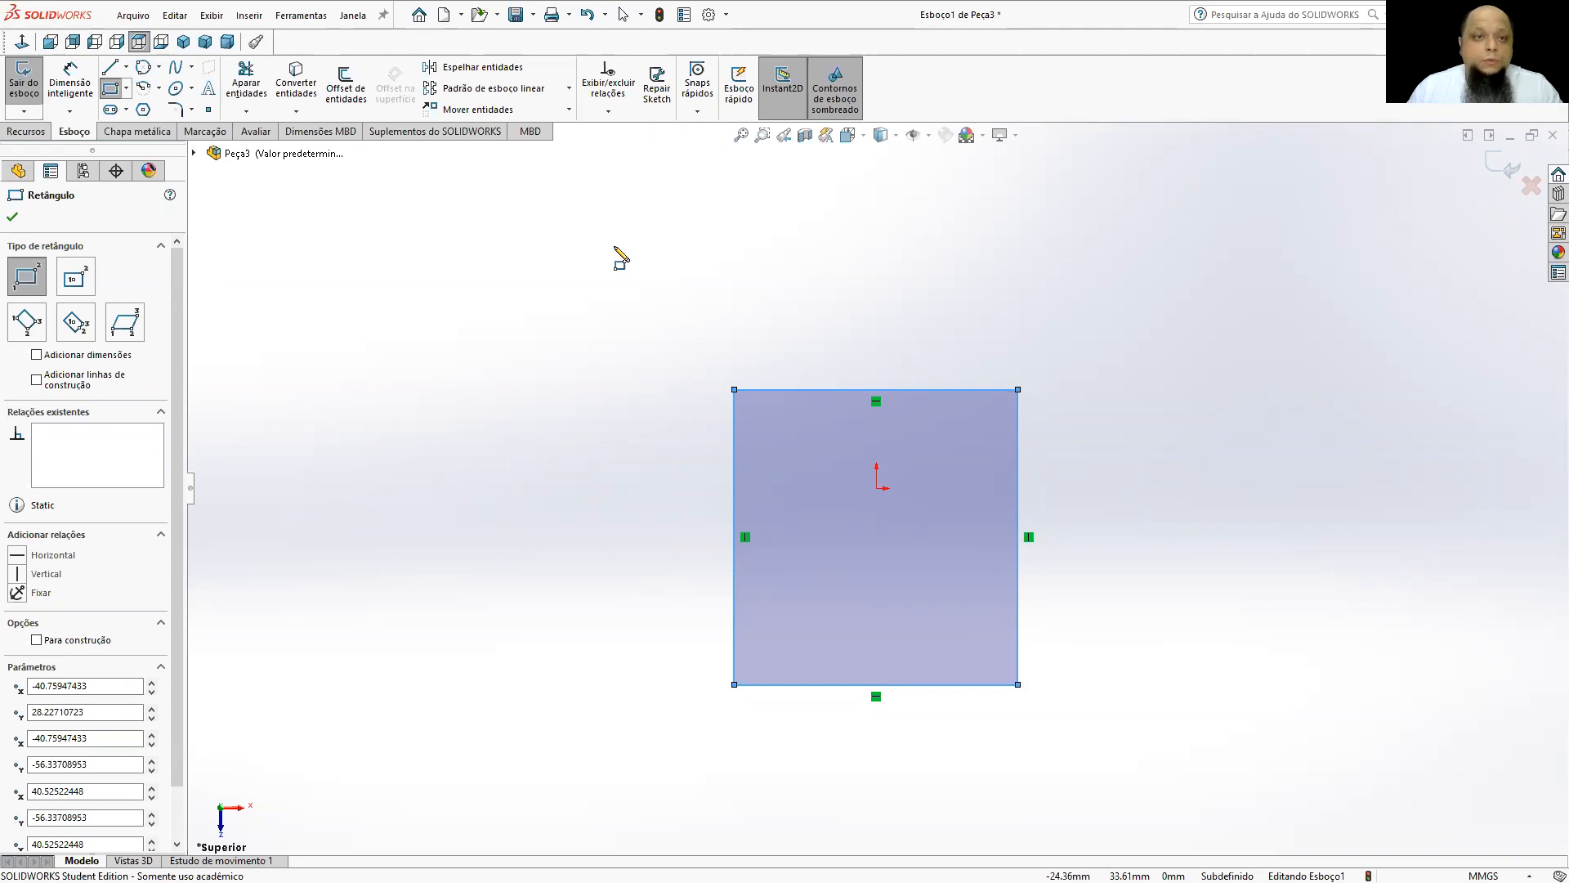
# Dimension the rectangle's upper edge with Dimensão inteligente and set its width to 15 mm.
pyautogui.click(55, 82)
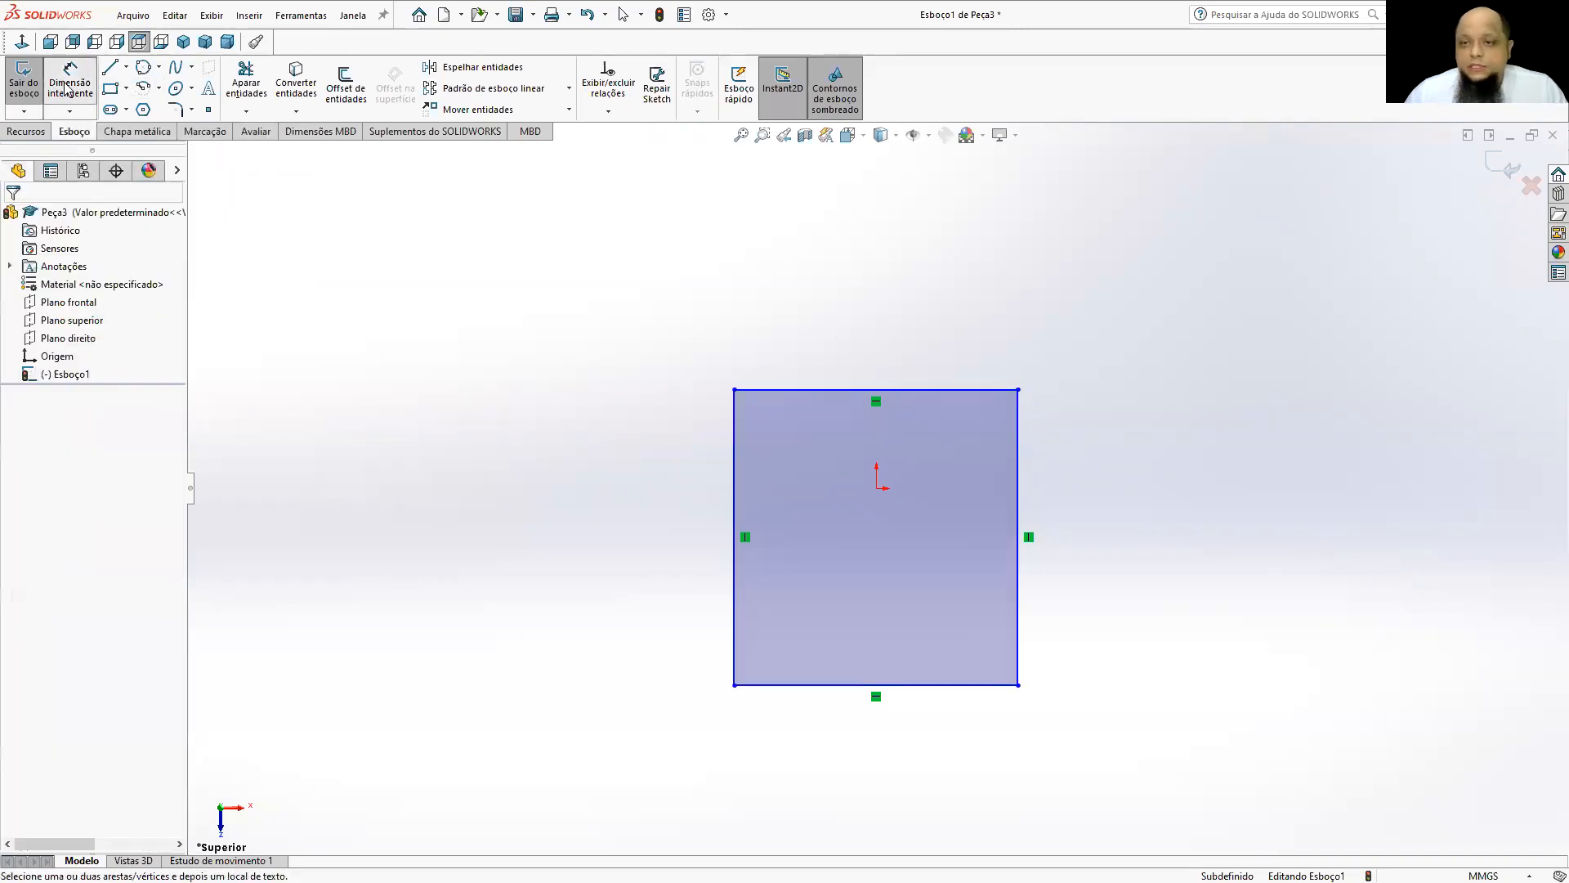
pyautogui.click(811, 389)
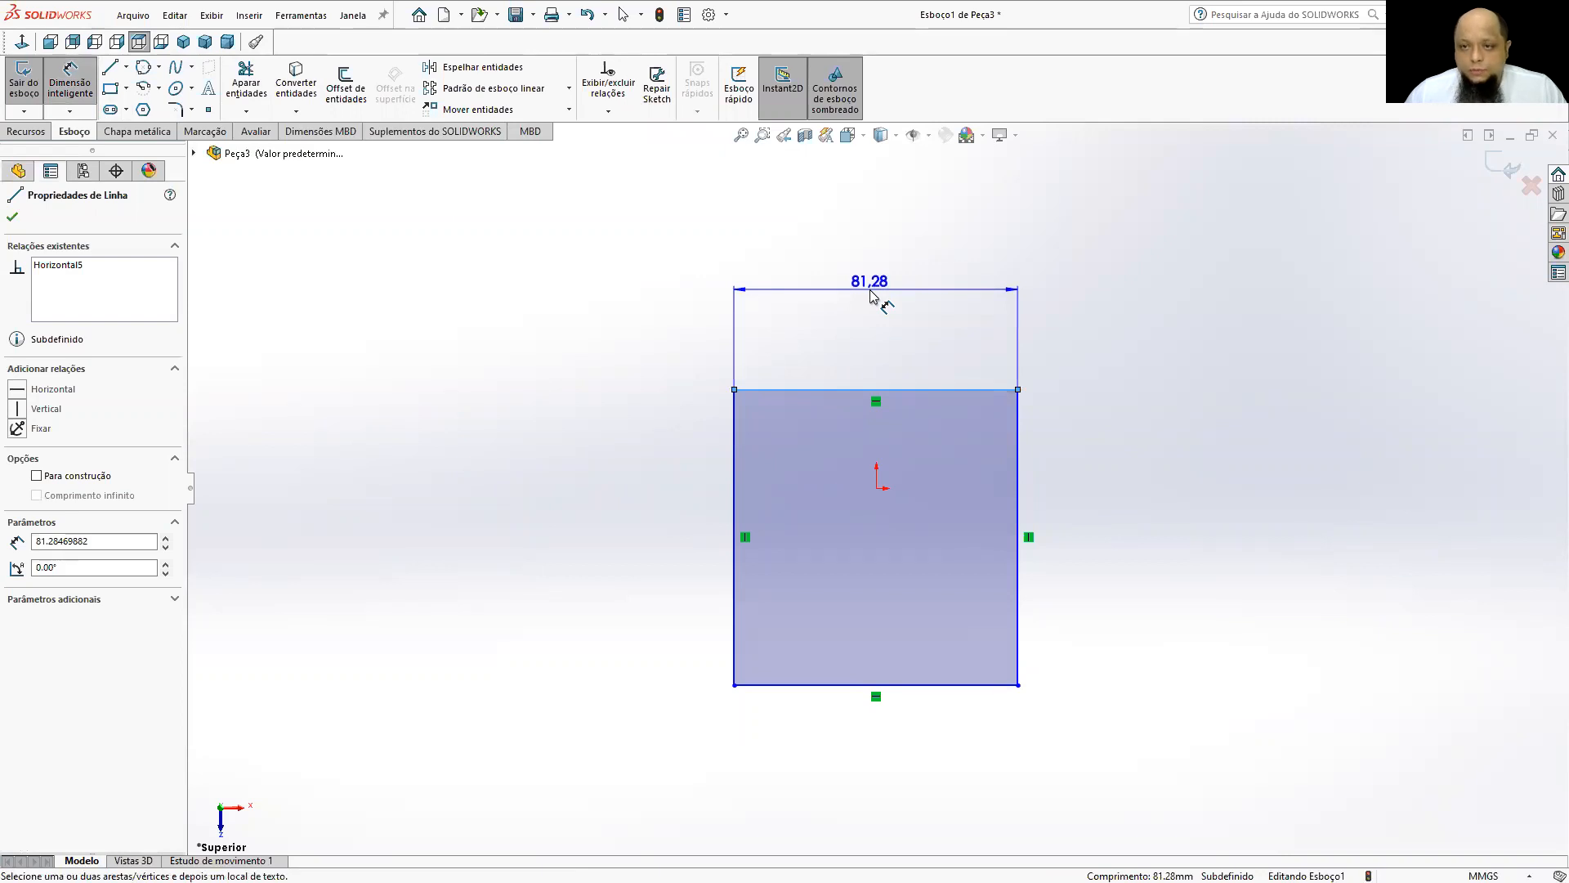
pyautogui.click(872, 296)
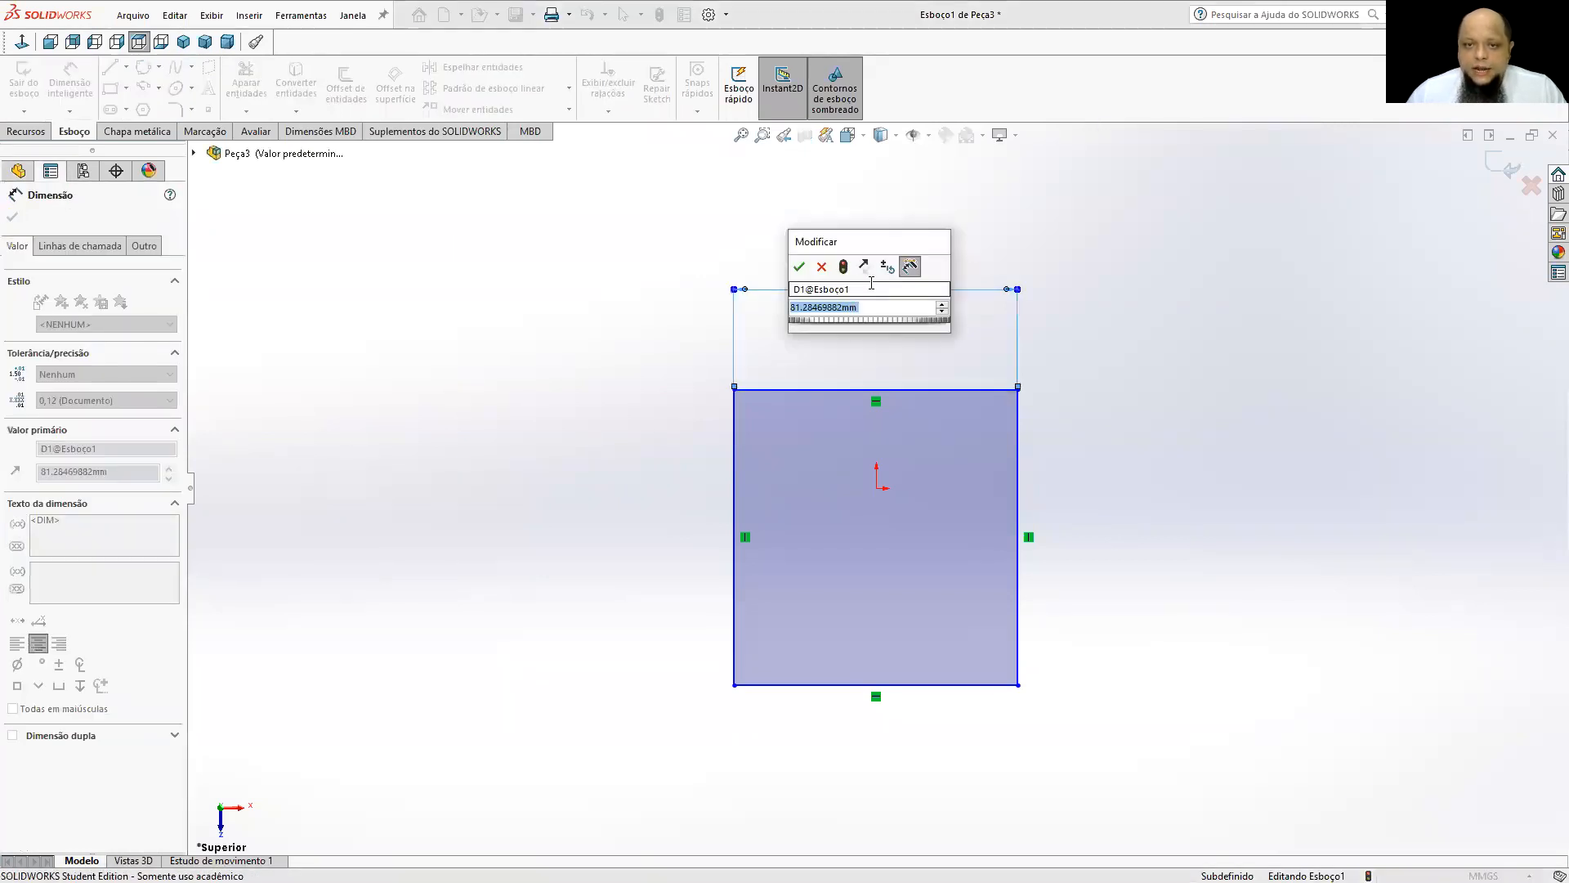
pyautogui.moveTo(874, 233); pyautogui.dragTo(868, 180)
pyautogui.write('15')
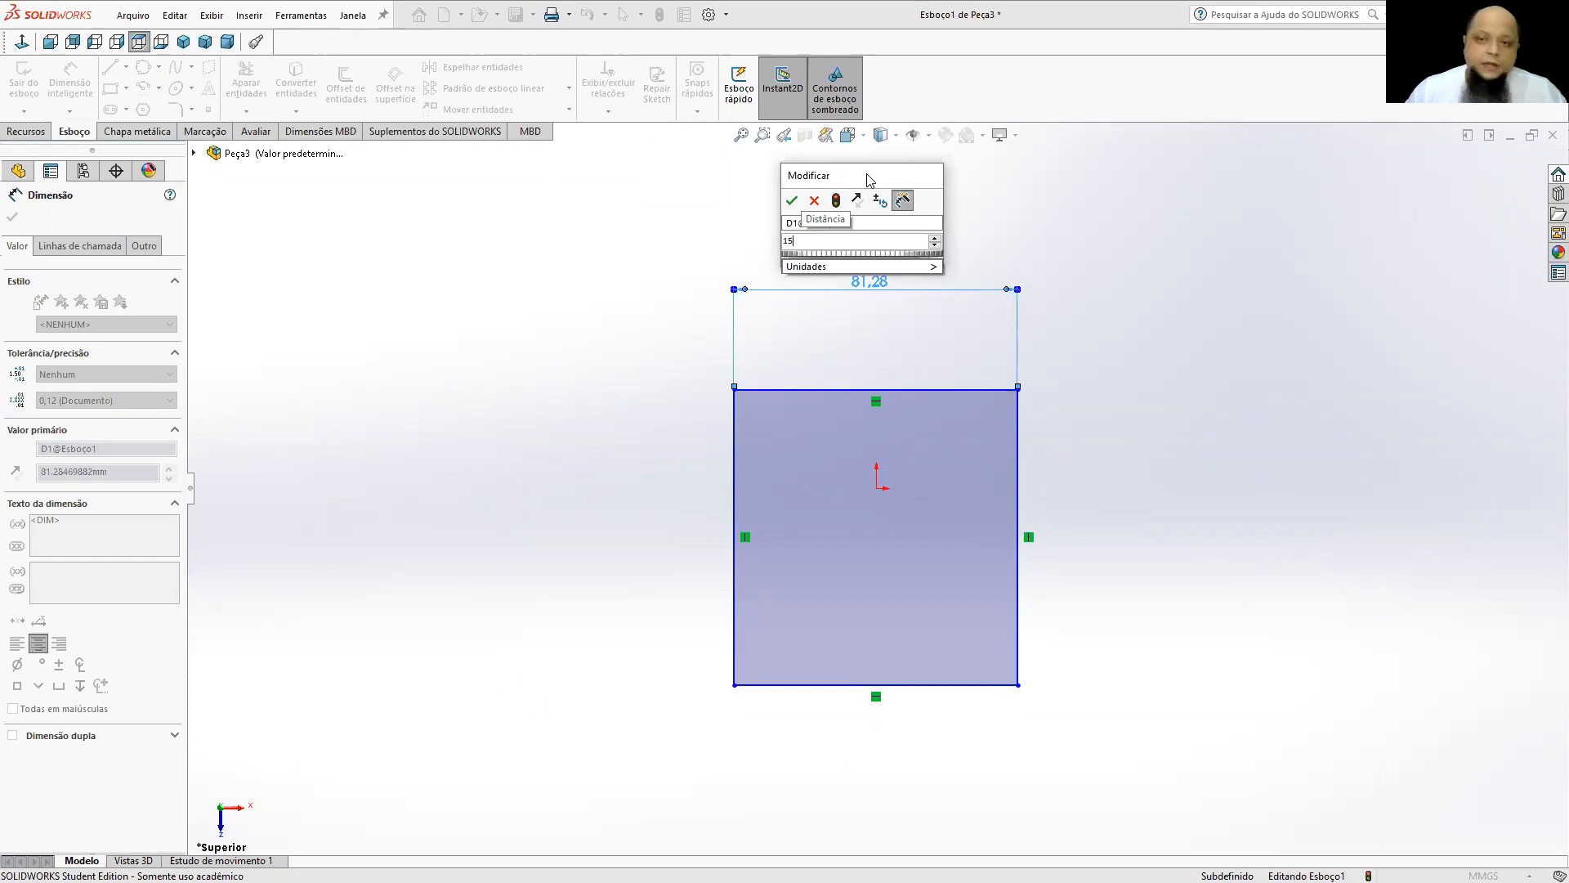
pyautogui.press('Return')
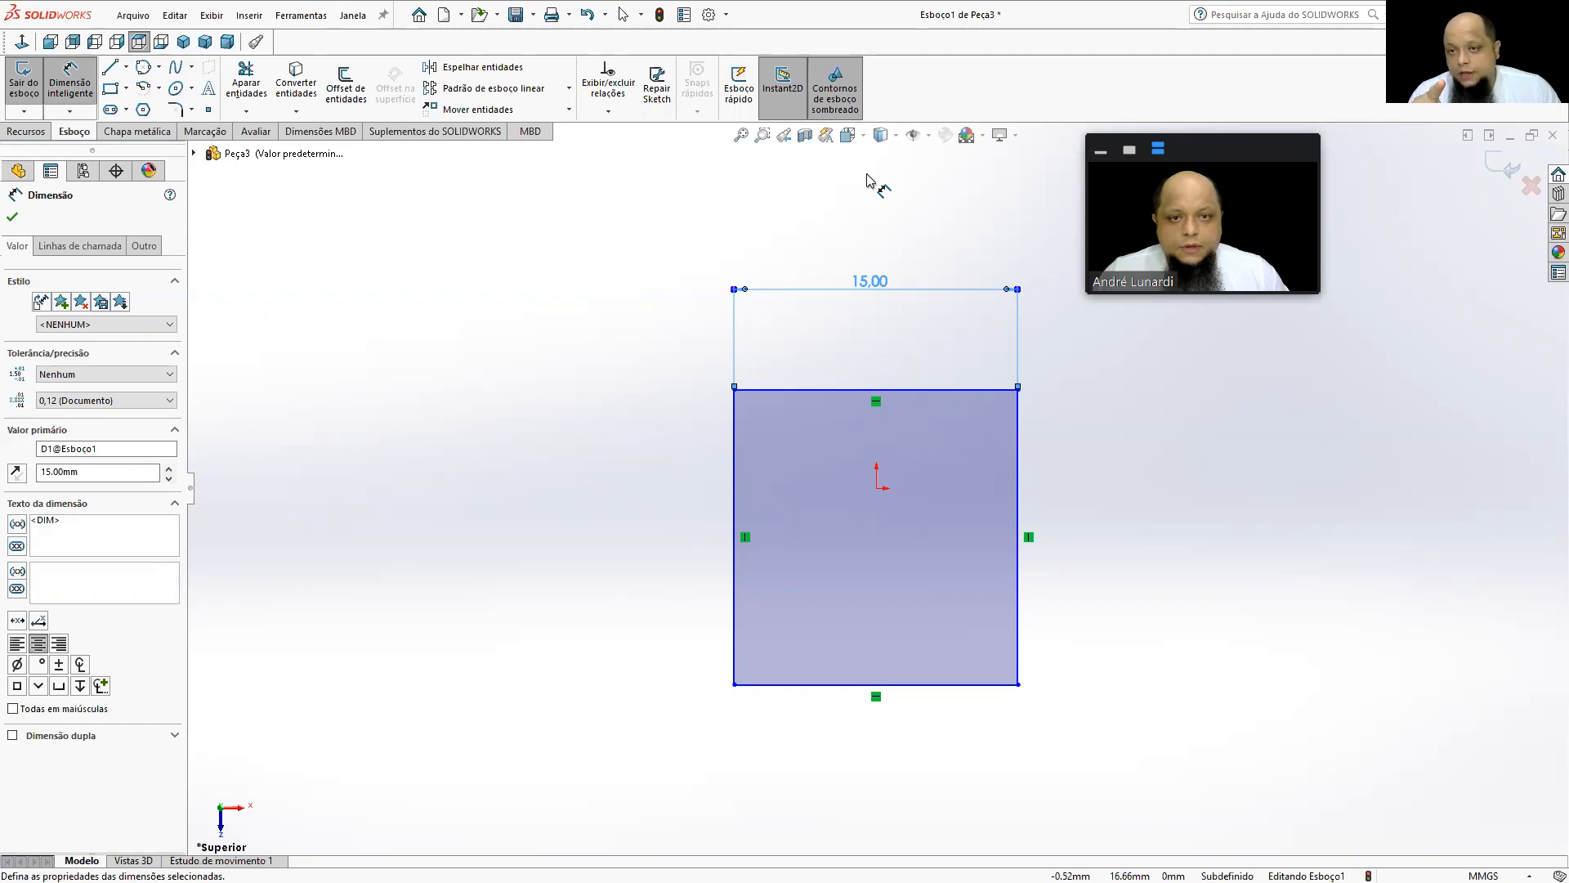
# Dimension the rectangle's left edge and set its height to 15 mm.
pyautogui.click(735, 481)
pyautogui.click(623, 511)
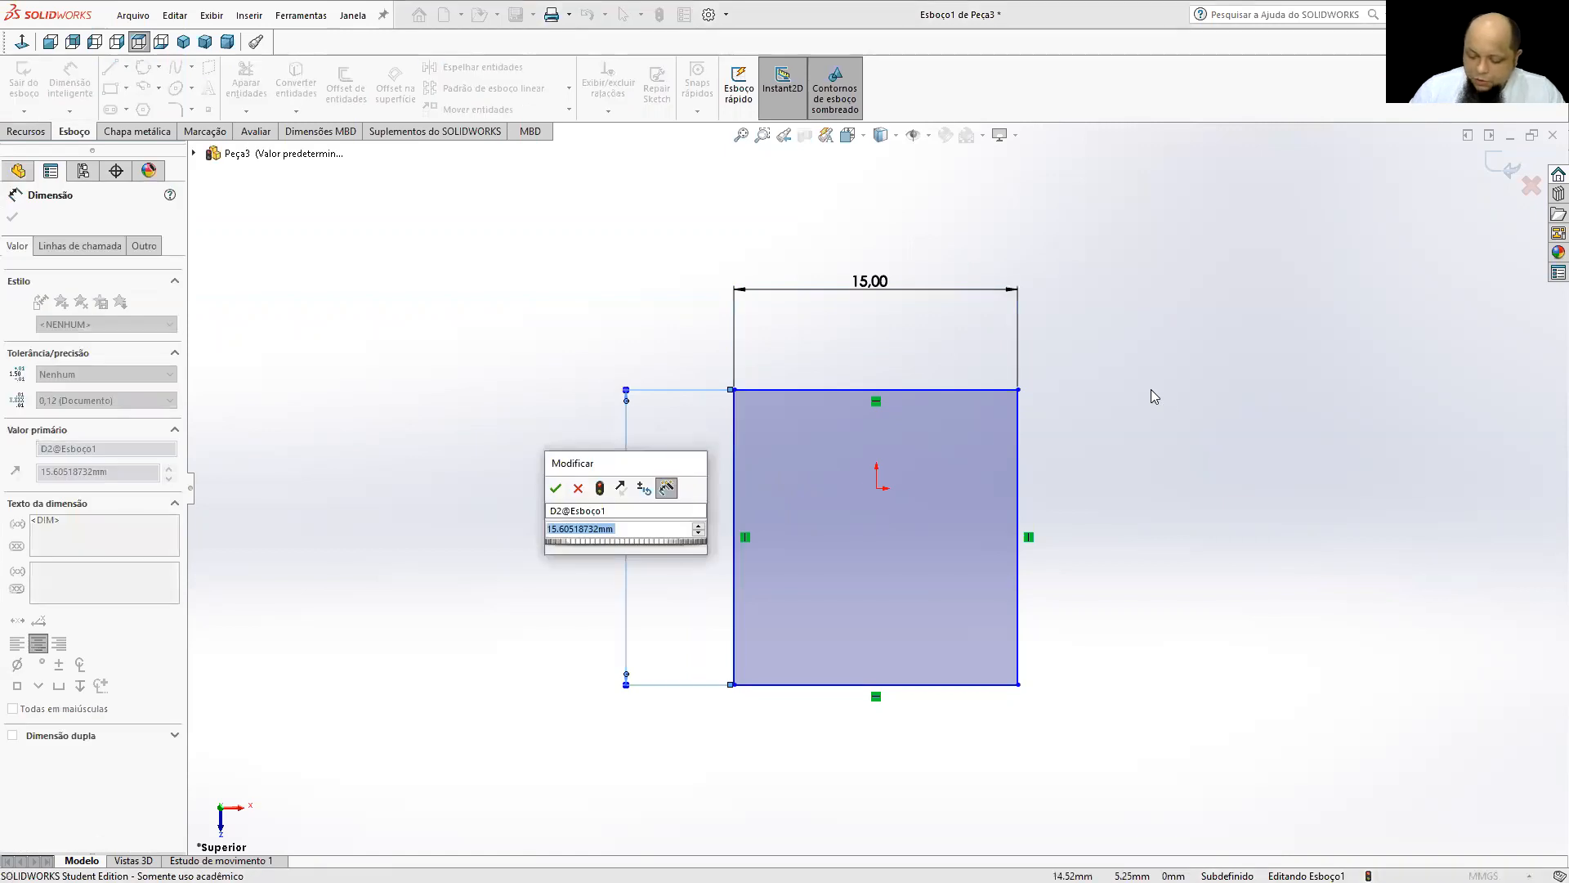
pyautogui.write('15')
pyautogui.press('Return')
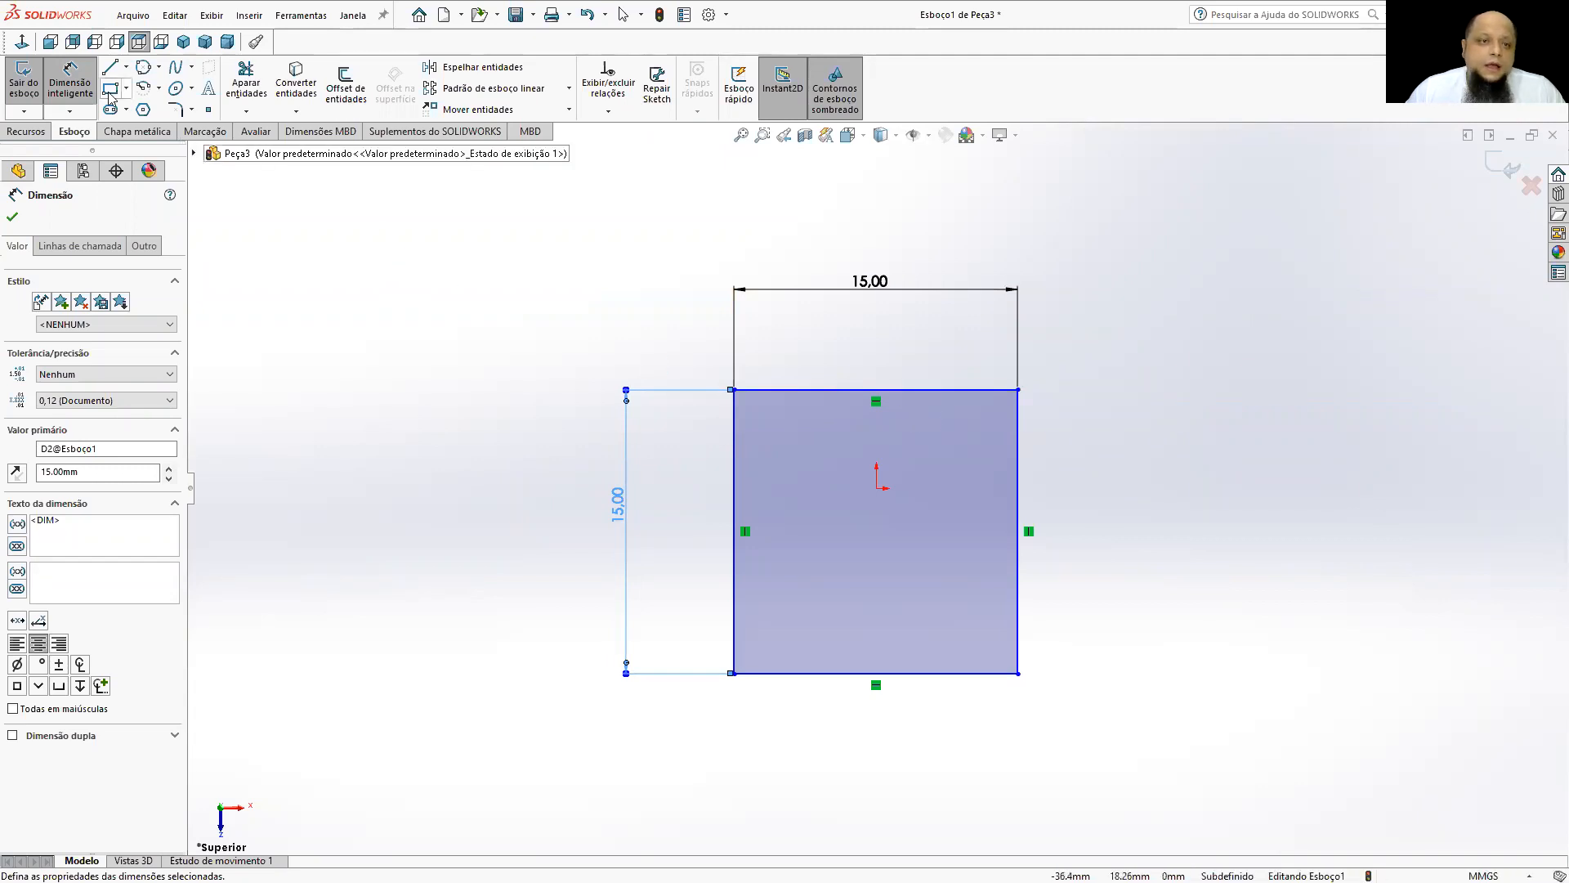
pyautogui.press('Escape')
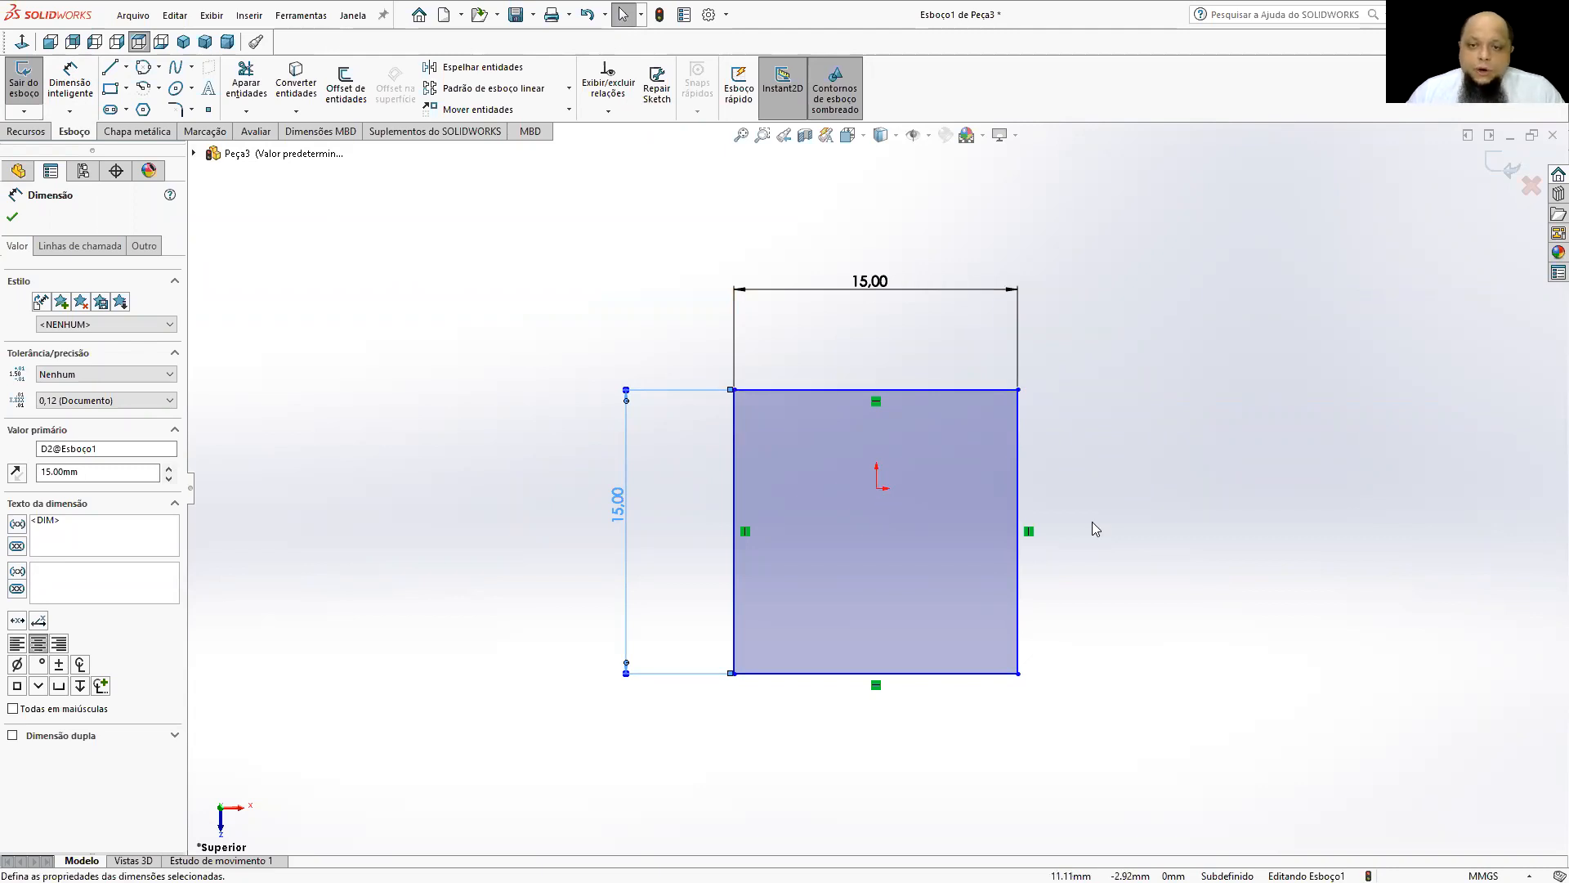
# Rotate the view of the dimensioned square and reorient it normal to the sketch plane.
pyautogui.moveTo(977, 629)
pyautogui.mouseDown(button='middle')
pyautogui.moveTo(993, 447)
pyautogui.moveTo(1082, 326)
pyautogui.moveTo(1033, 347)
pyautogui.moveTo(977, 435)
pyautogui.mouseUp(button='middle')
pyautogui.moveTo(1002, 536)
pyautogui.mouseDown(button='middle')
pyautogui.moveTo(1029, 583)
pyautogui.moveTo(992, 599)
pyautogui.moveTo(971, 639)
pyautogui.mouseUp(button='middle')
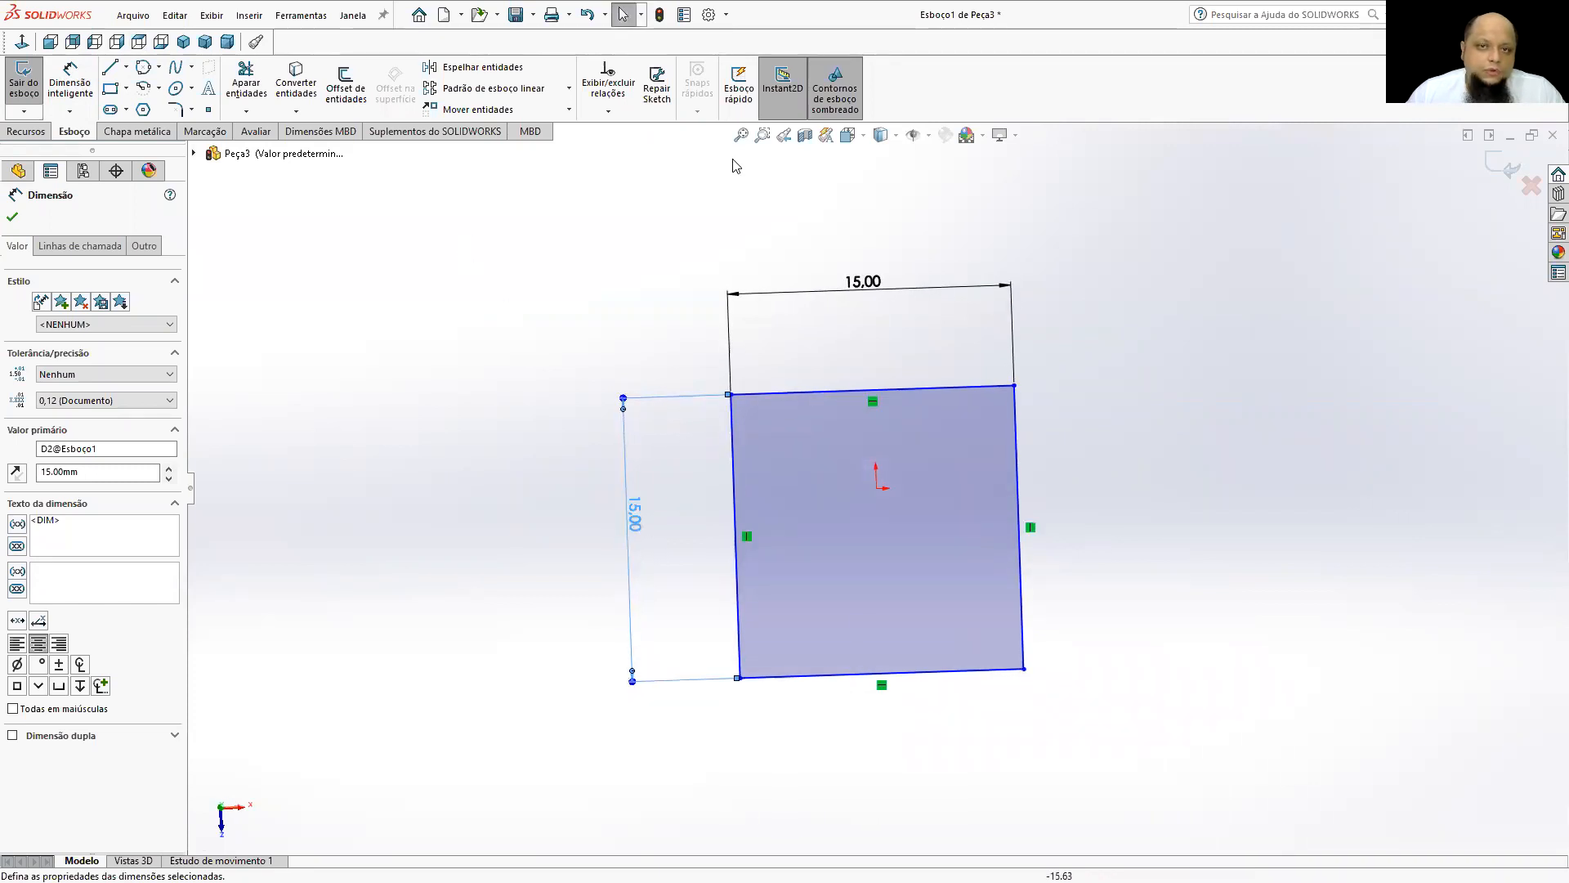
pyautogui.click(848, 136)
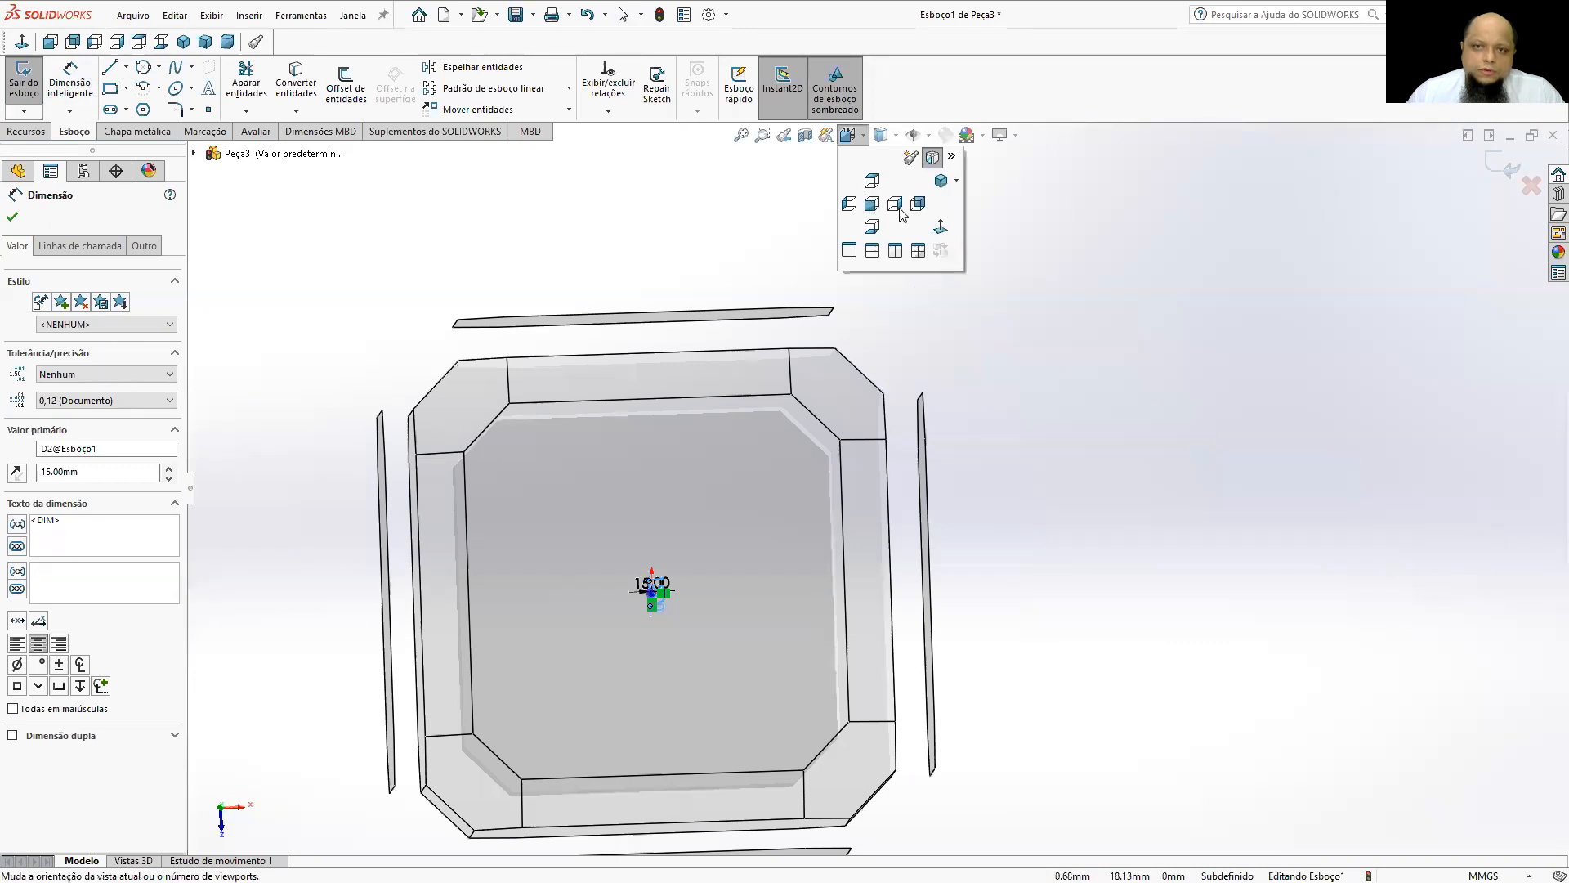
pyautogui.click(942, 226)
pyautogui.click(1504, 422)
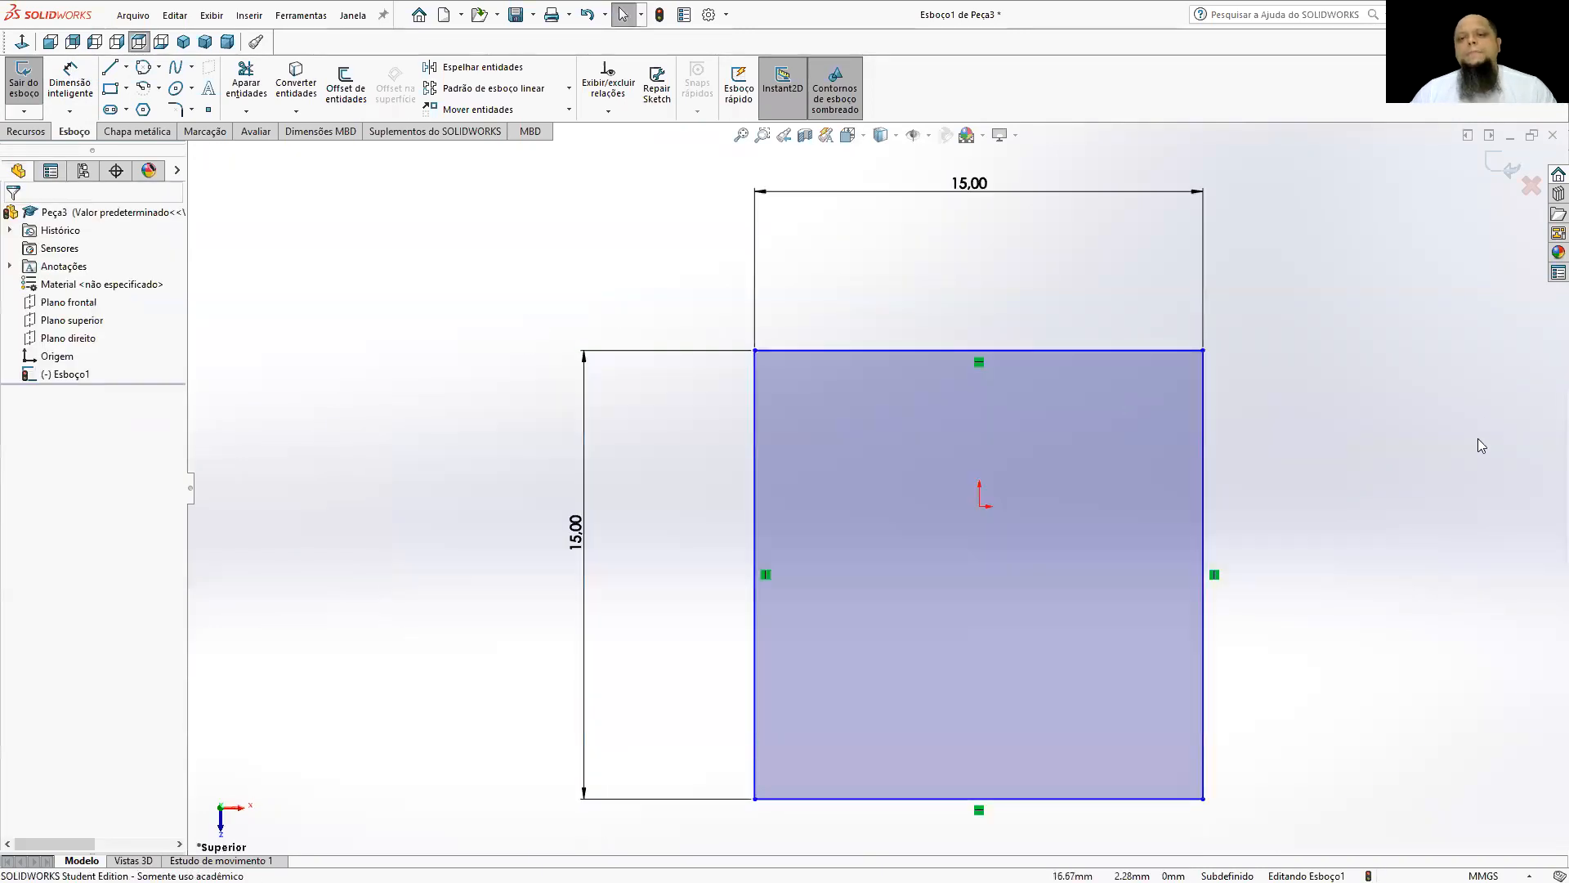
pyautogui.scroll(4, 1478, 439)
pyautogui.scroll(-1, 1351, 451)
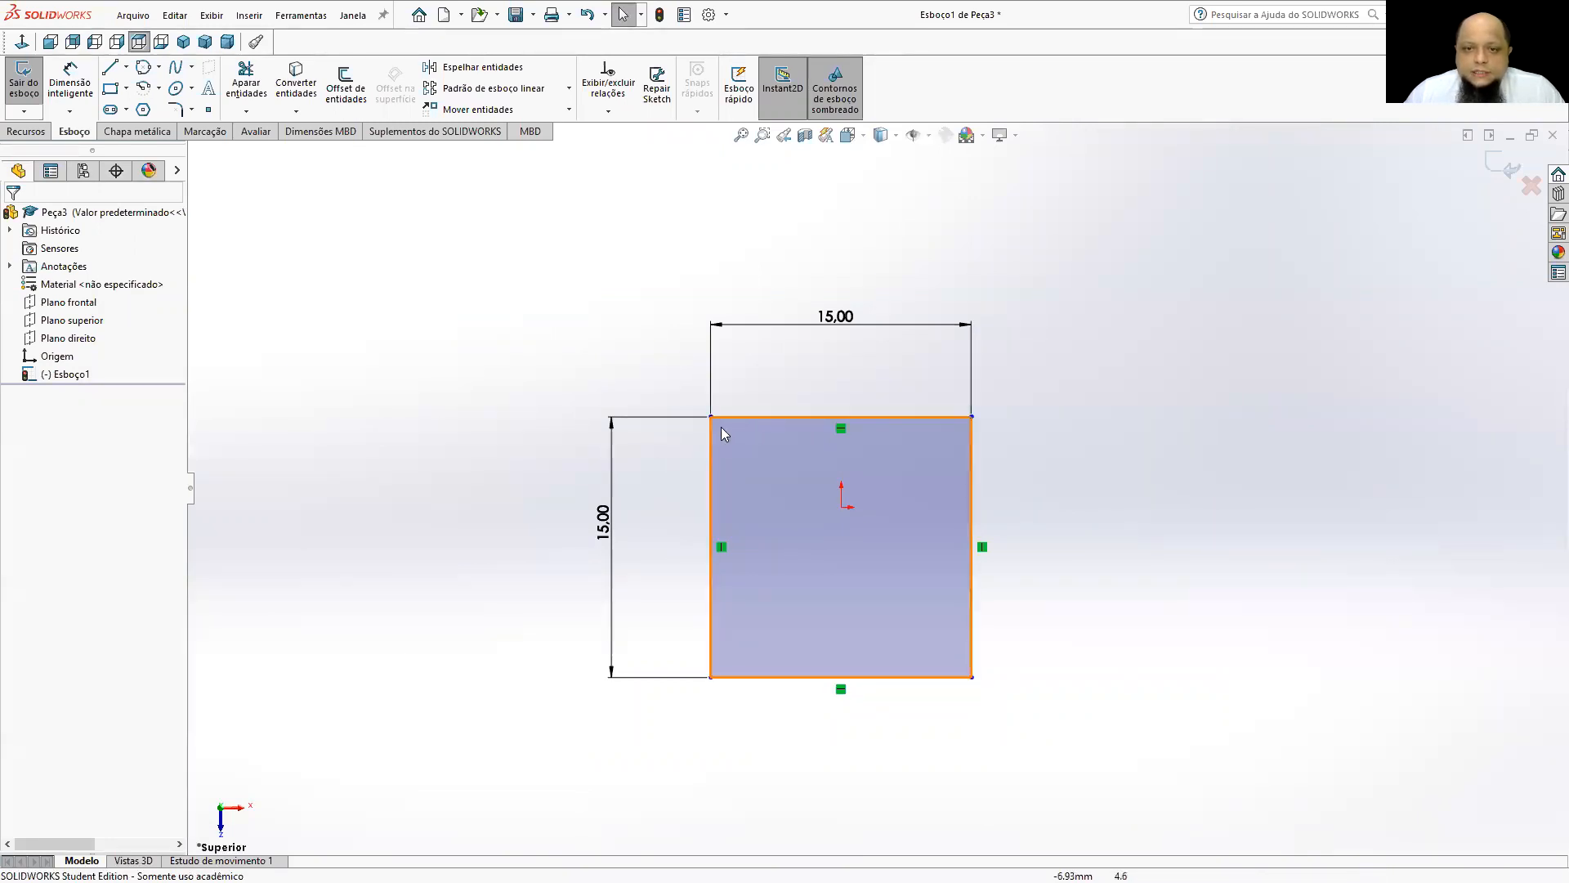
# Move the square freely by its upper-left corner and right edge to test how it is positioned relative to the origin.
pyautogui.moveTo(725, 421); pyautogui.dragTo(817, 379)
pyautogui.moveTo(968, 440)
pyautogui.mouseDown()
pyautogui.moveTo(1134, 446)
pyautogui.moveTo(953, 441)
pyautogui.mouseUp()
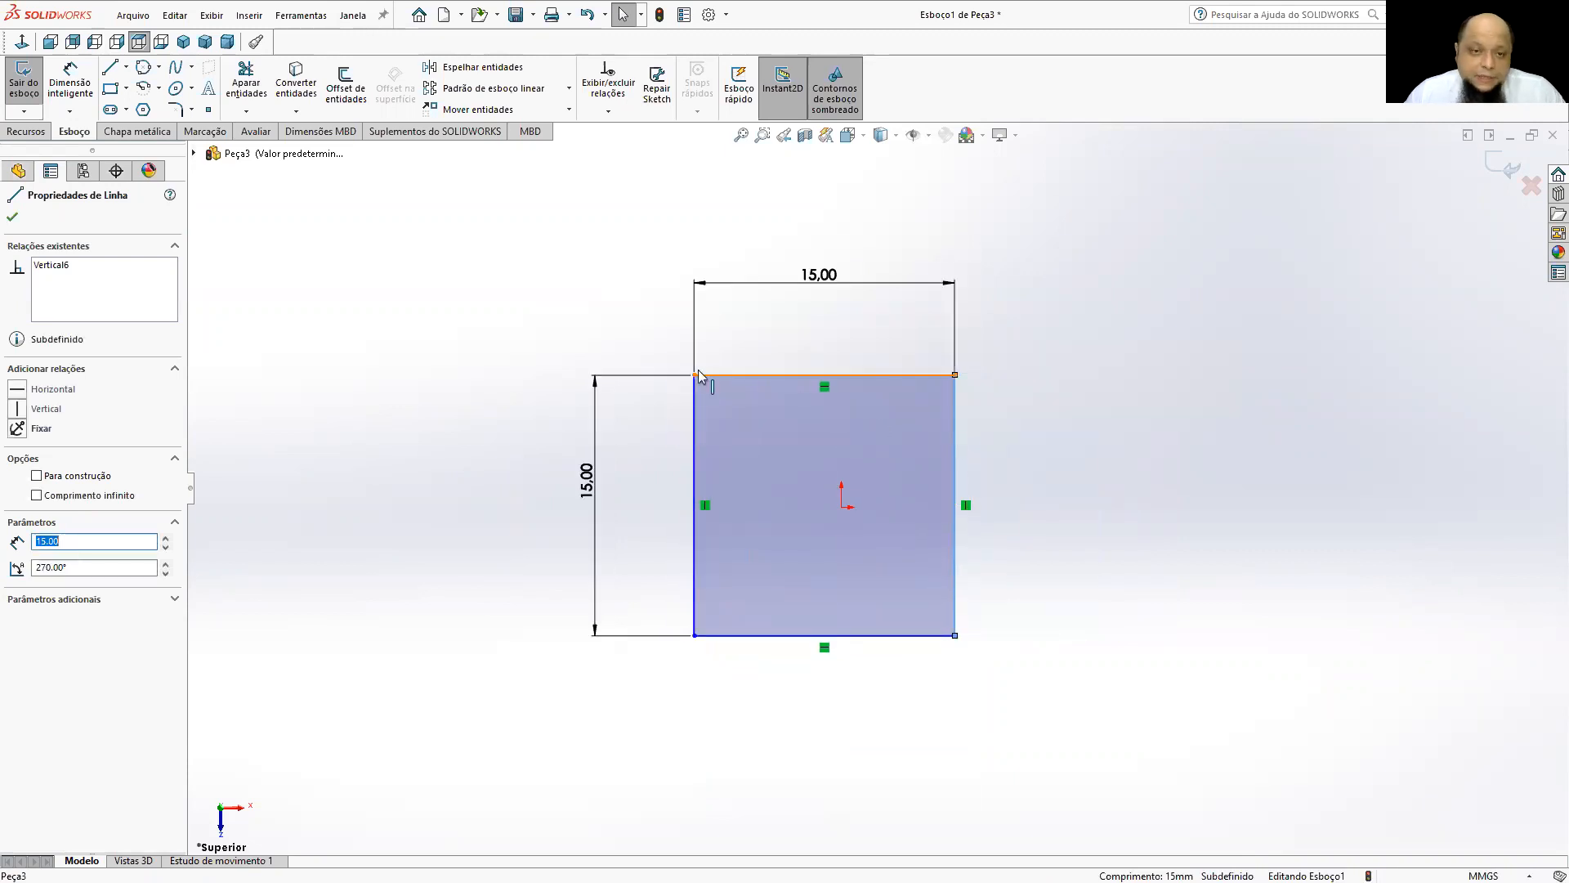
pyautogui.click(519, 303)
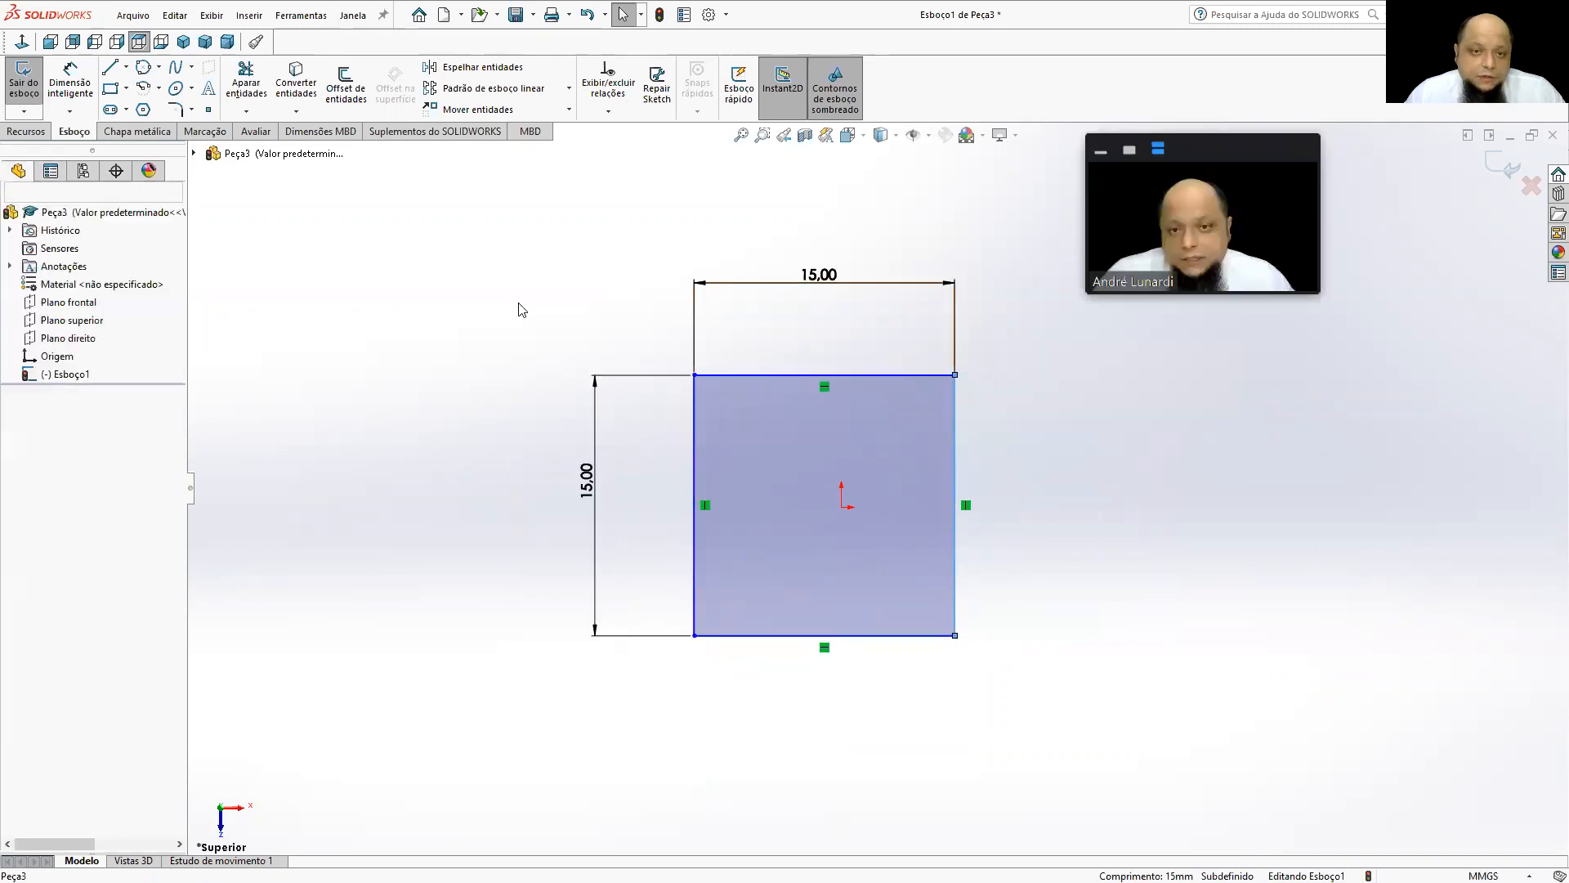
# Dimension the horizontal distance from the square's left edge to the origin and set it to 15/2 mm.
pyautogui.click(70, 86)
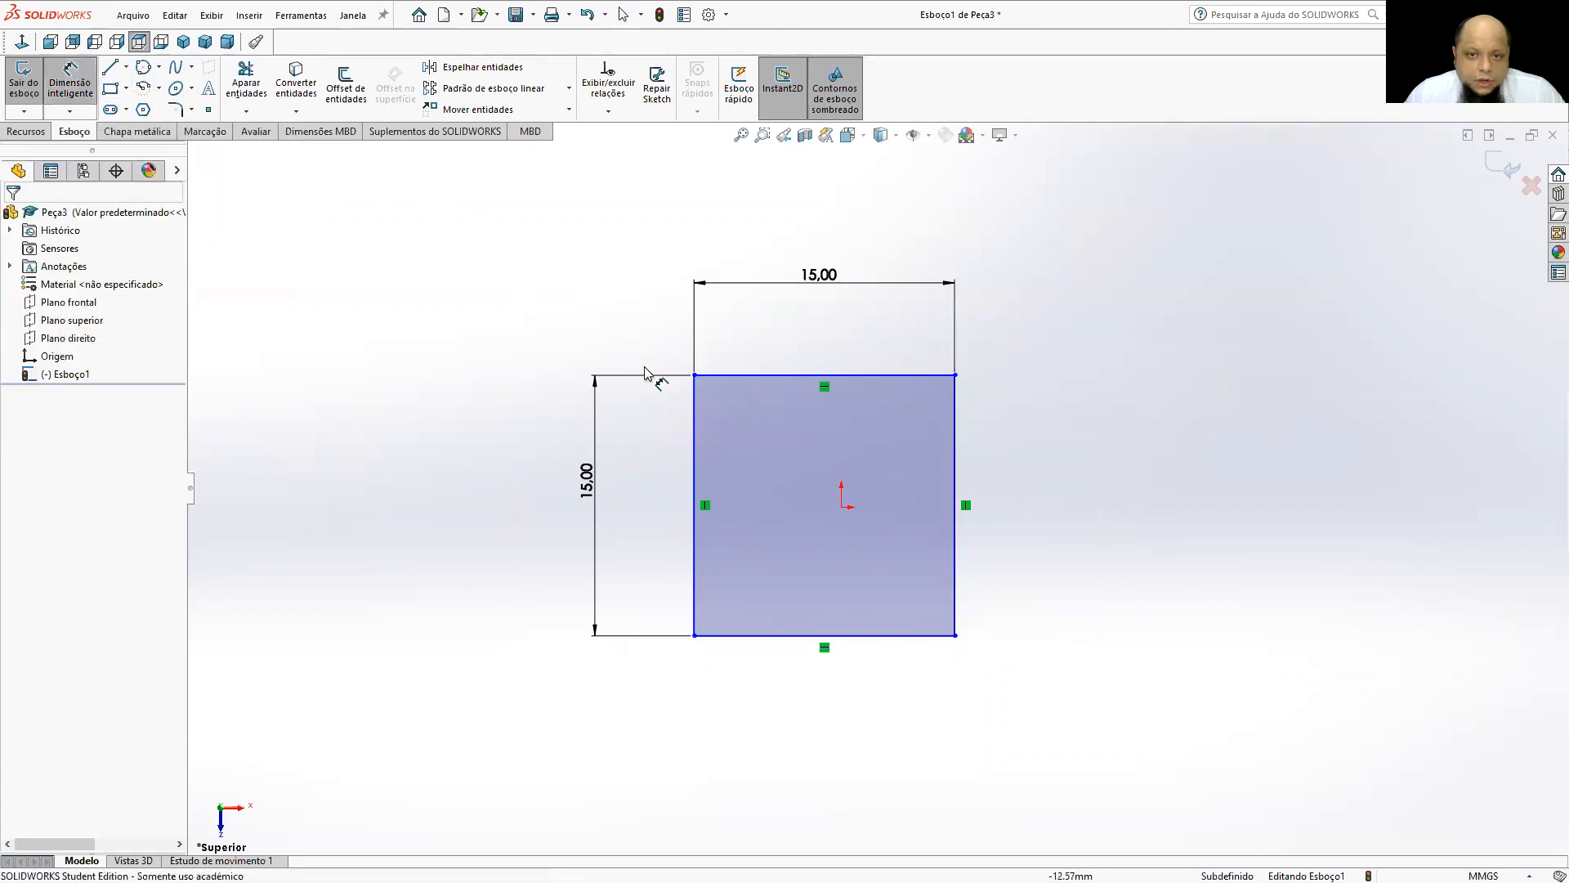
pyautogui.click(695, 425)
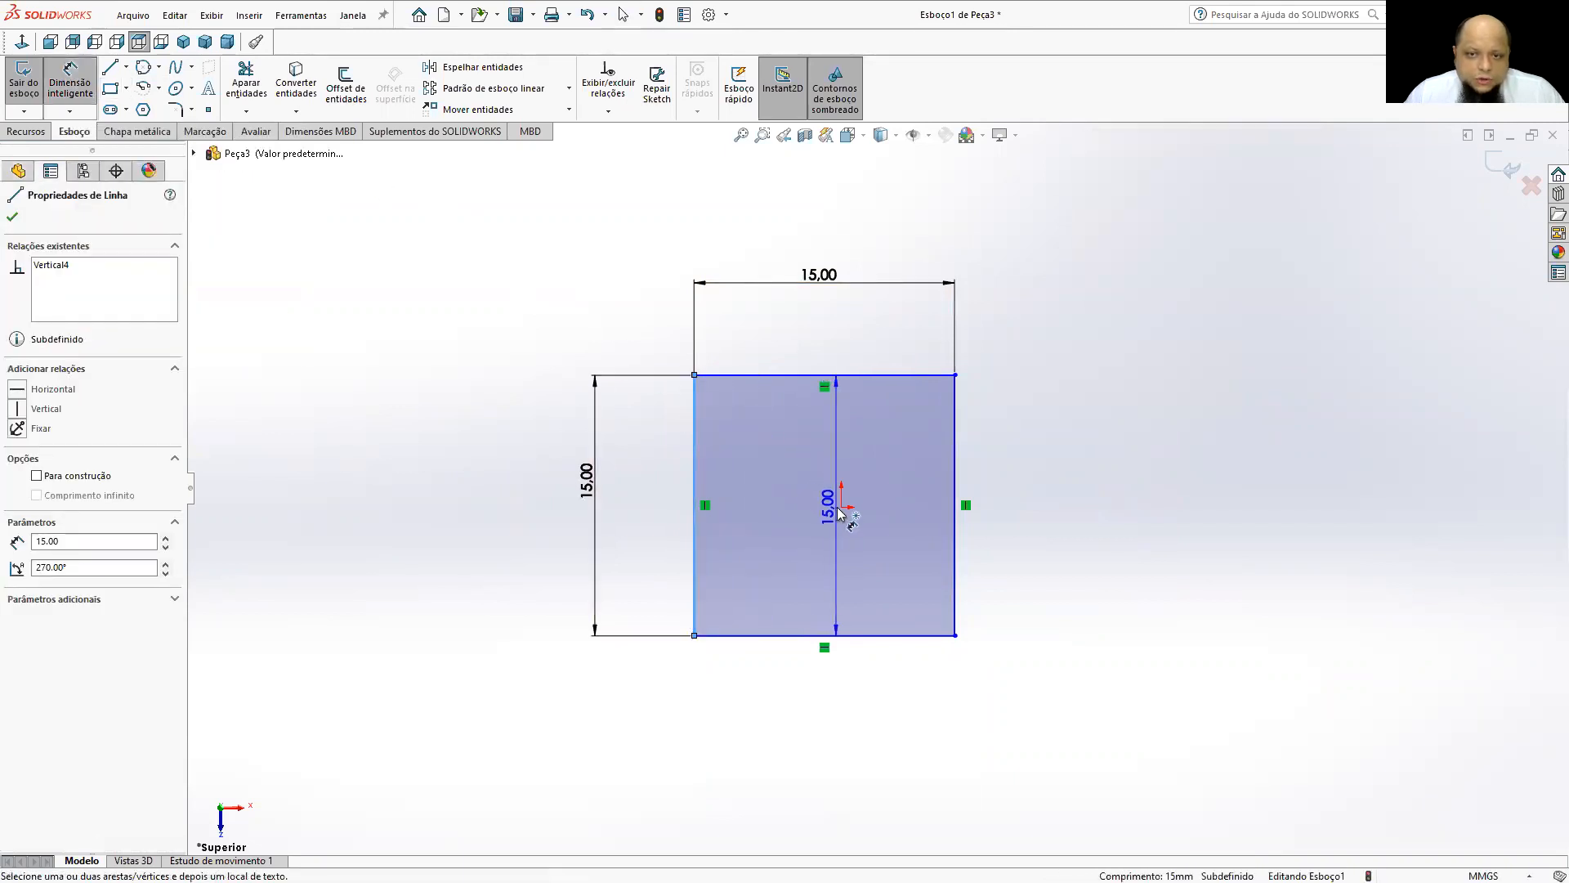
pyautogui.click(841, 506)
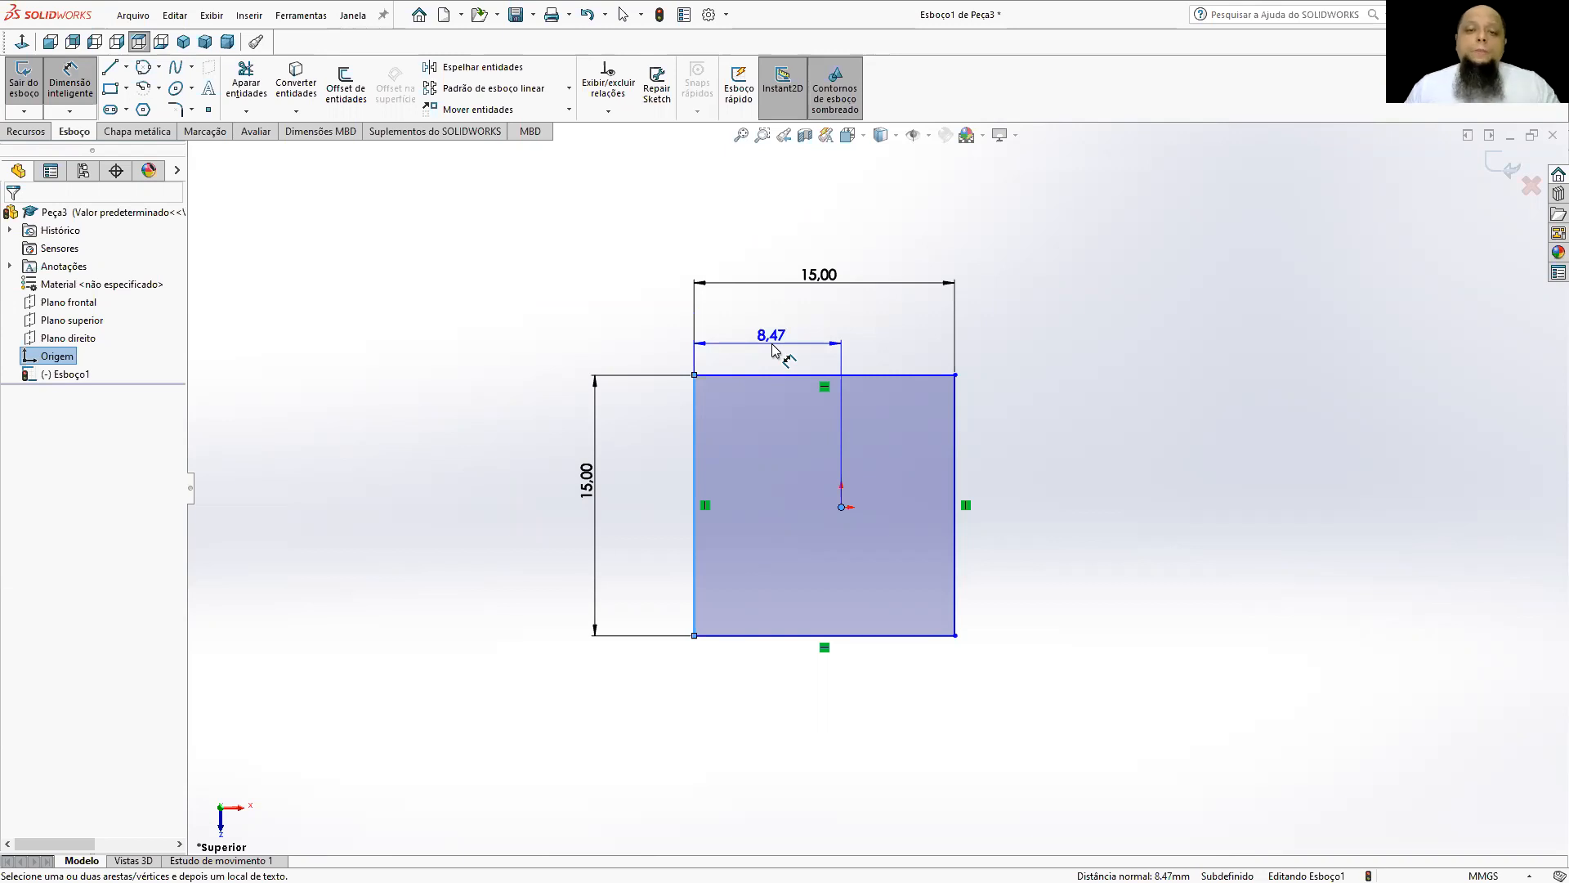
pyautogui.doubleClick(768, 337)
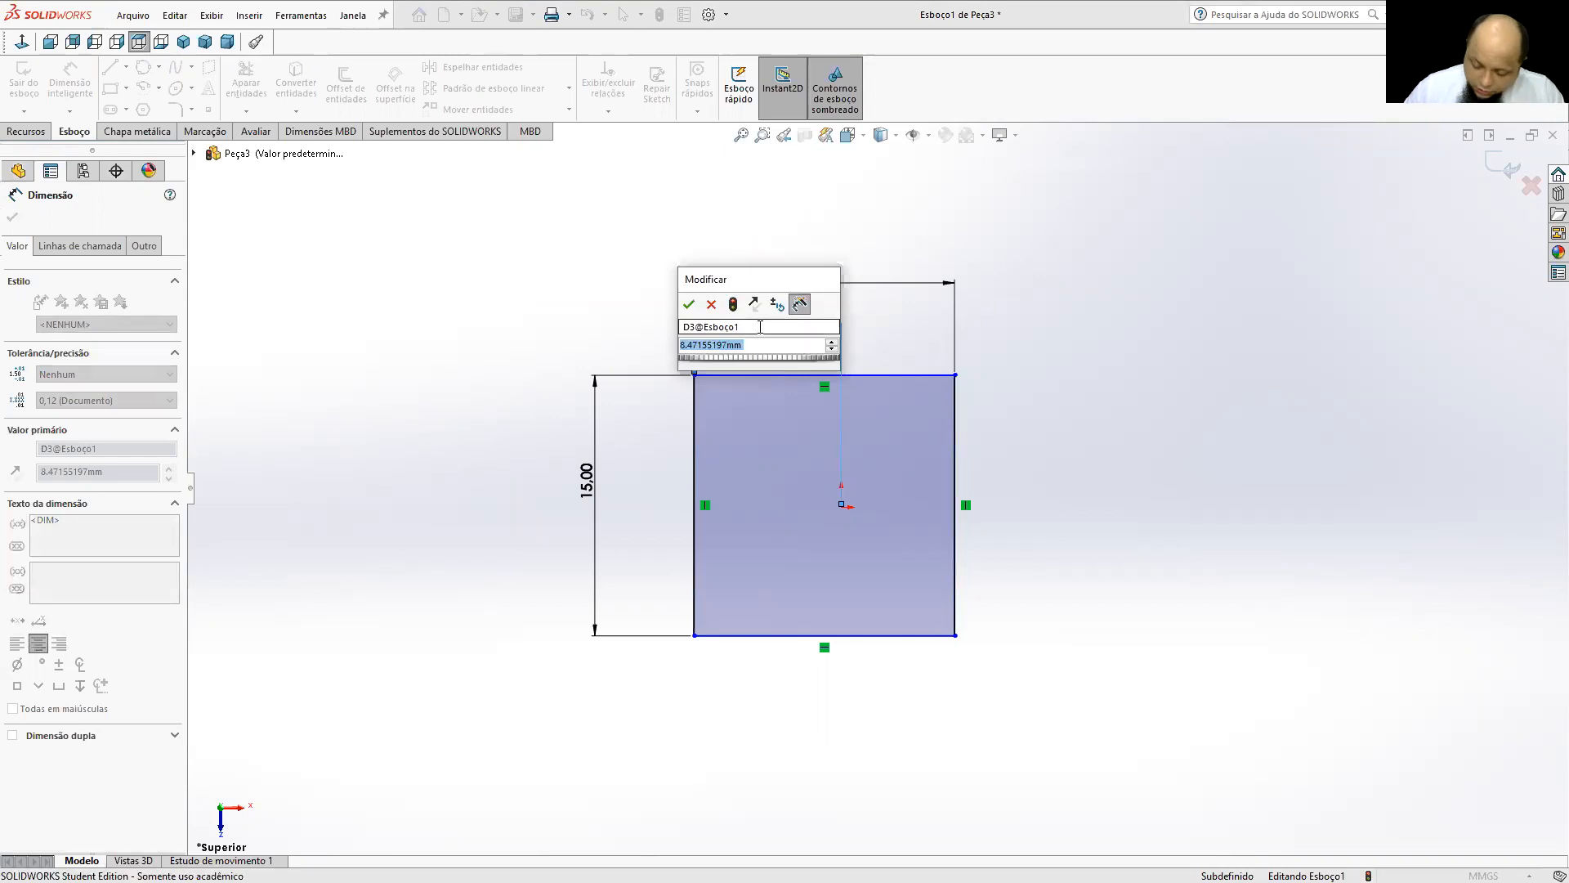
pyautogui.write('15/')
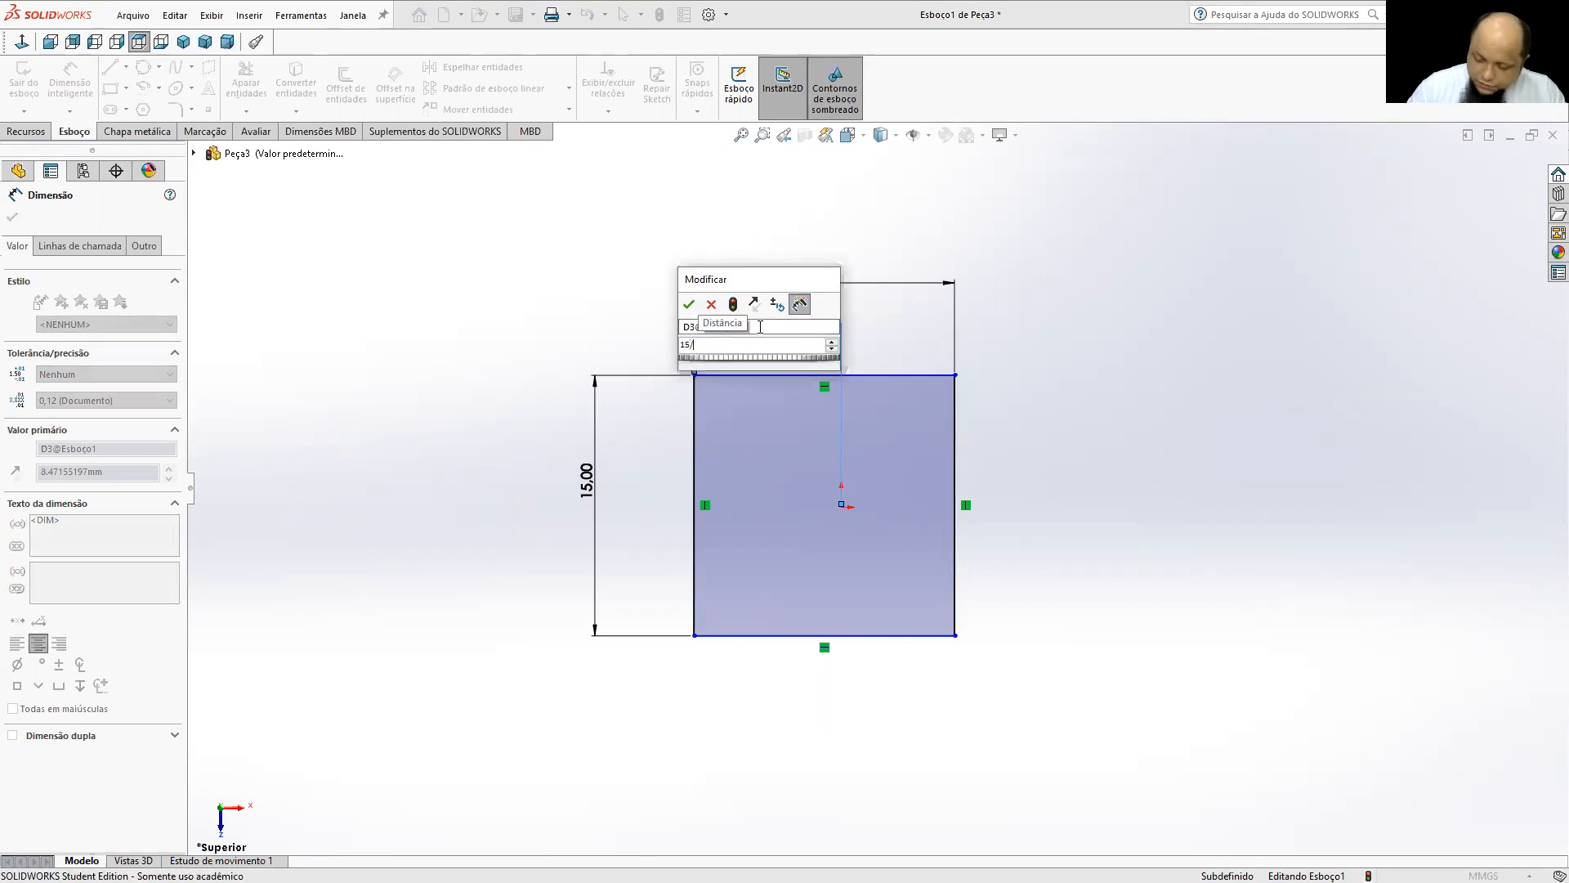
pyautogui.write('2')
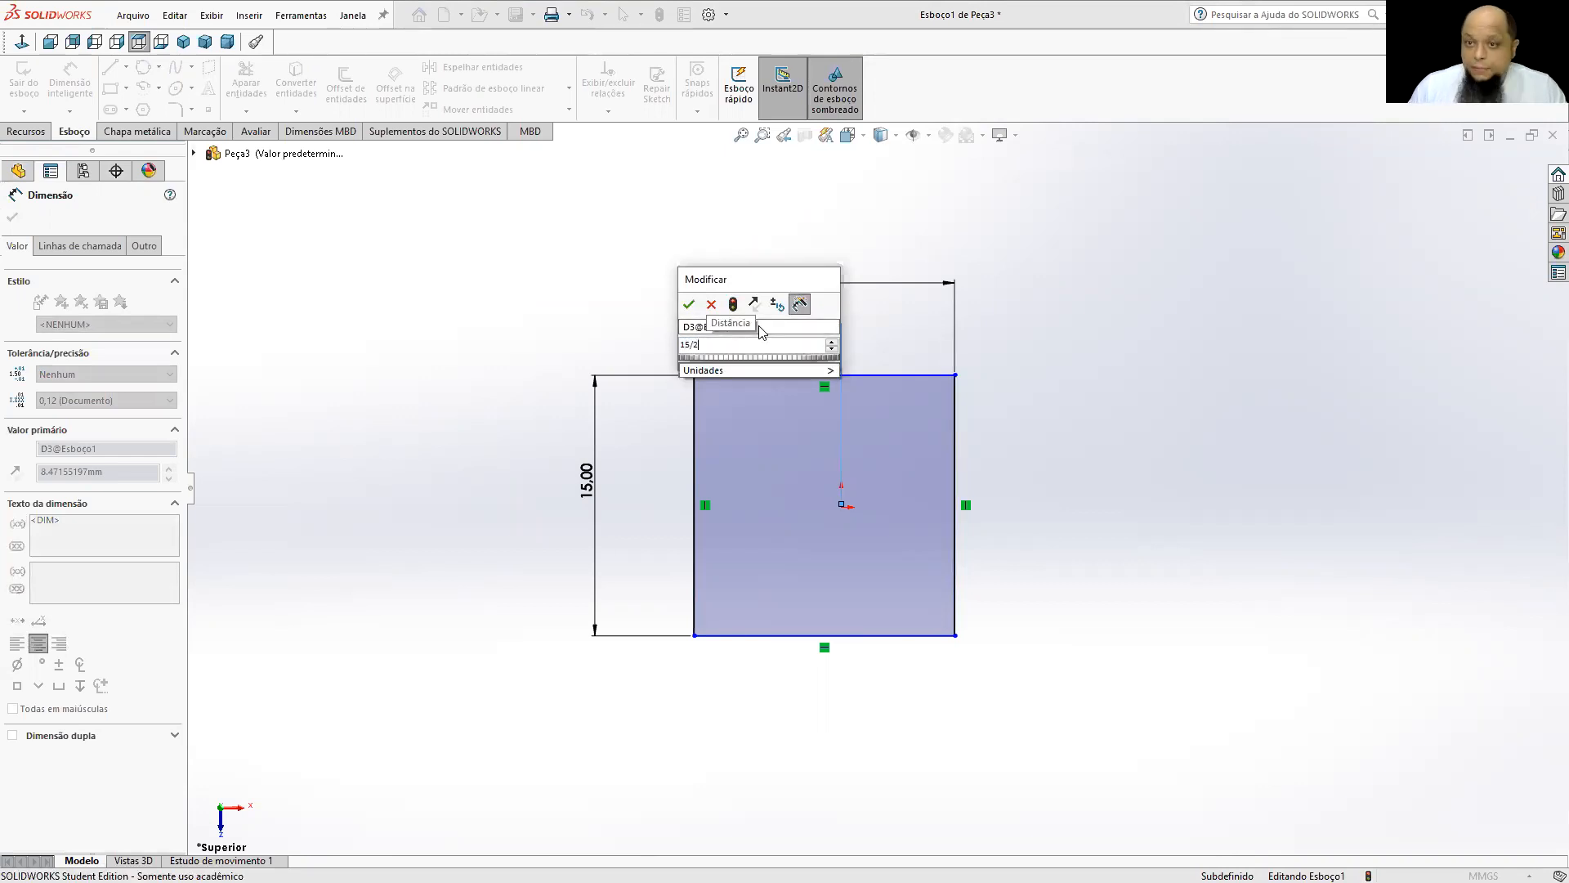
pyautogui.press('Return')
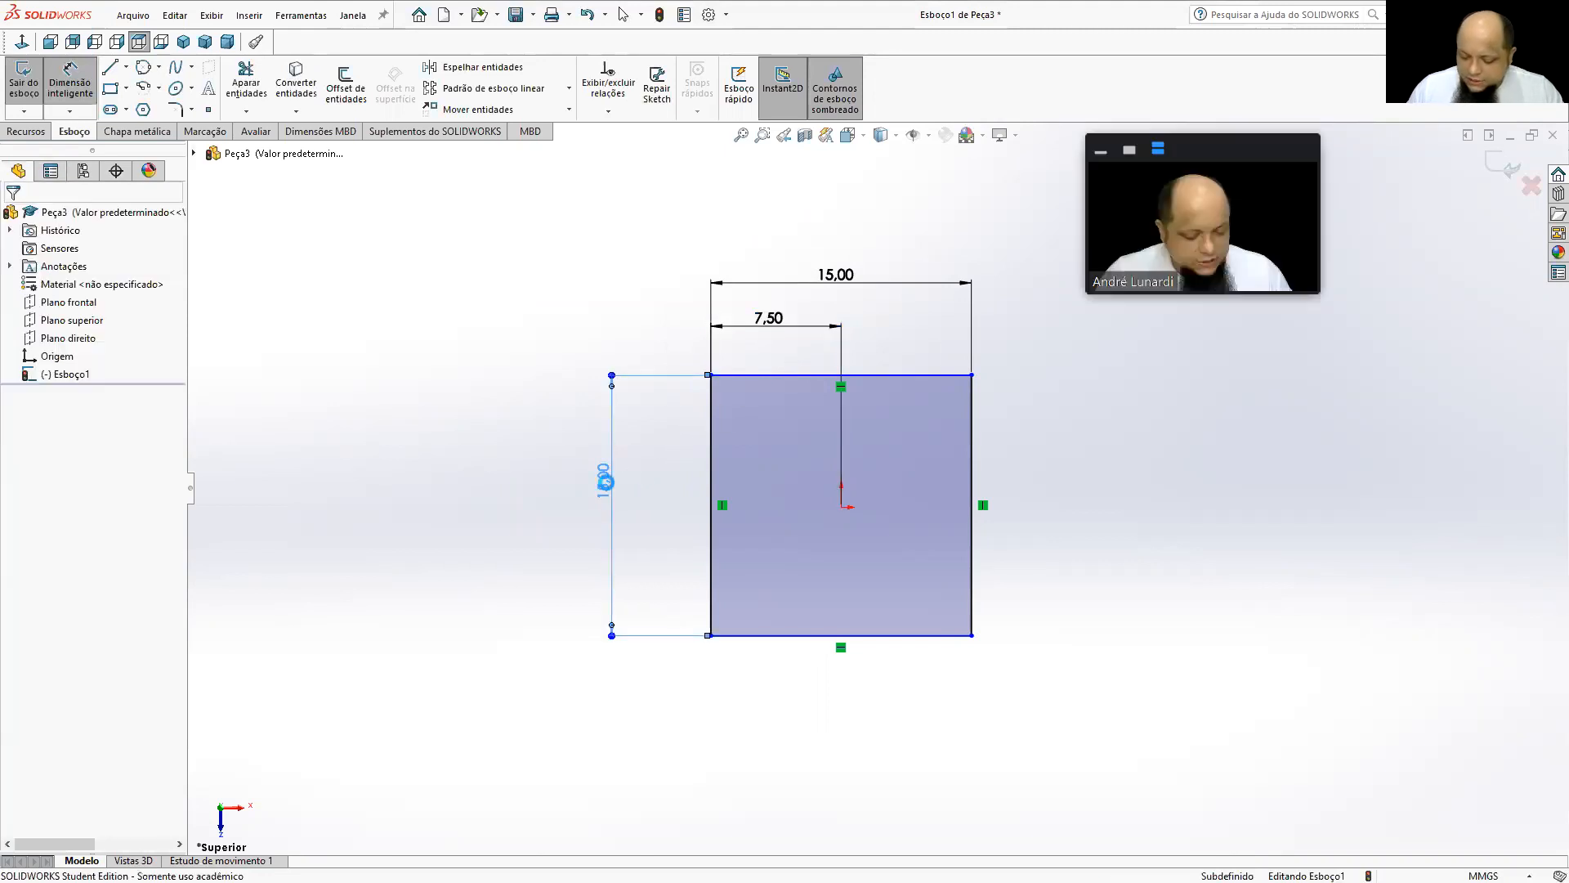
# Set the rectangle's height to 17.34 mm.
pyautogui.doubleClick(604, 480)
pyautogui.write('17')
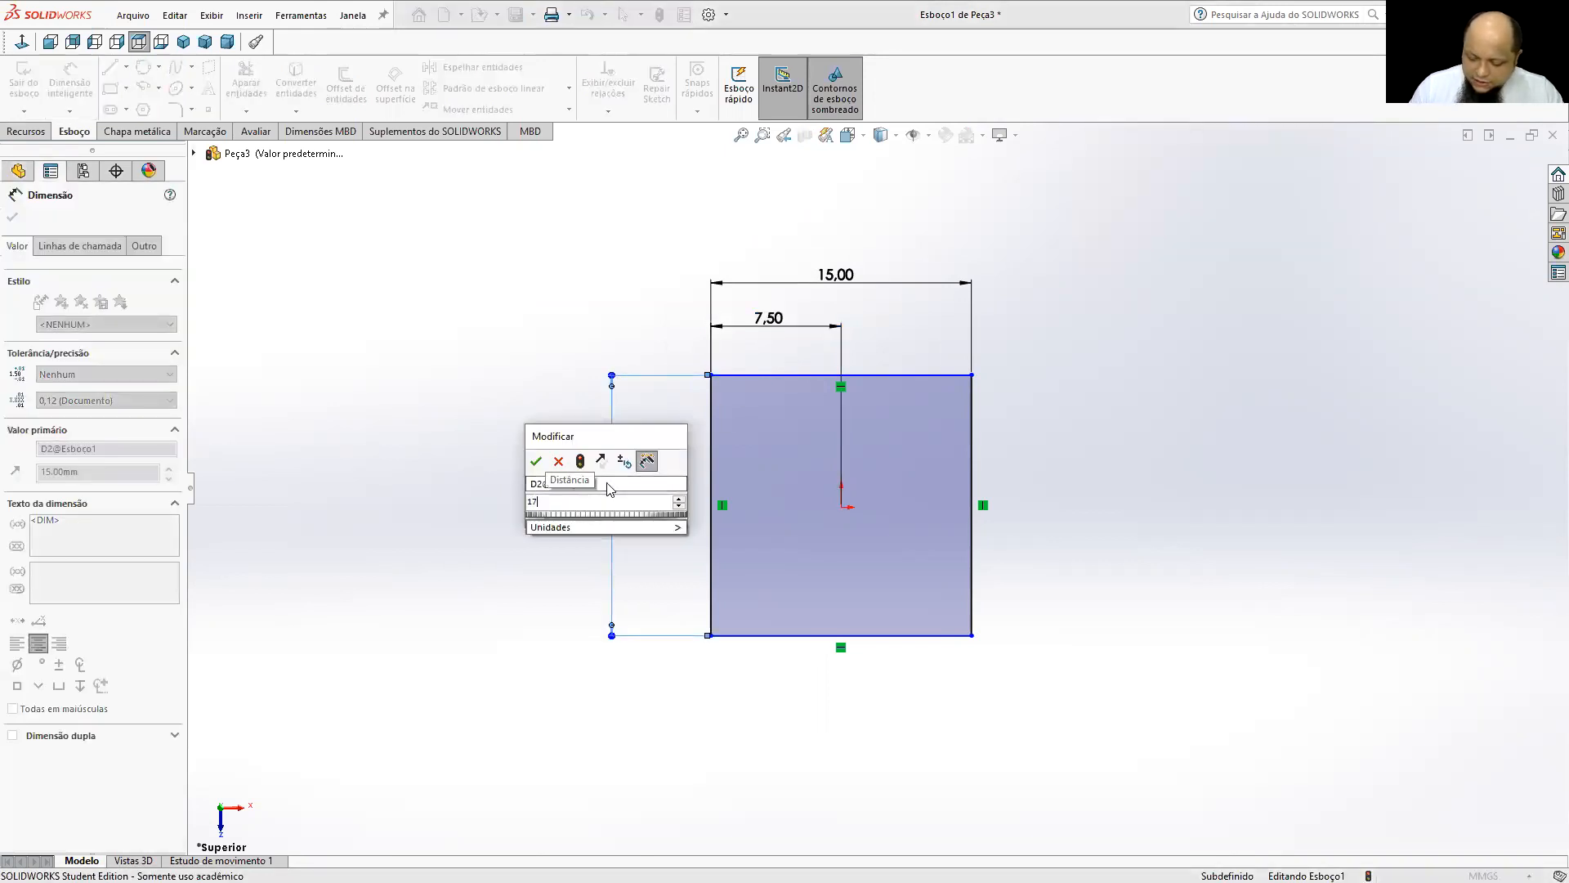
pyautogui.write('.34')
pyautogui.press('Return')
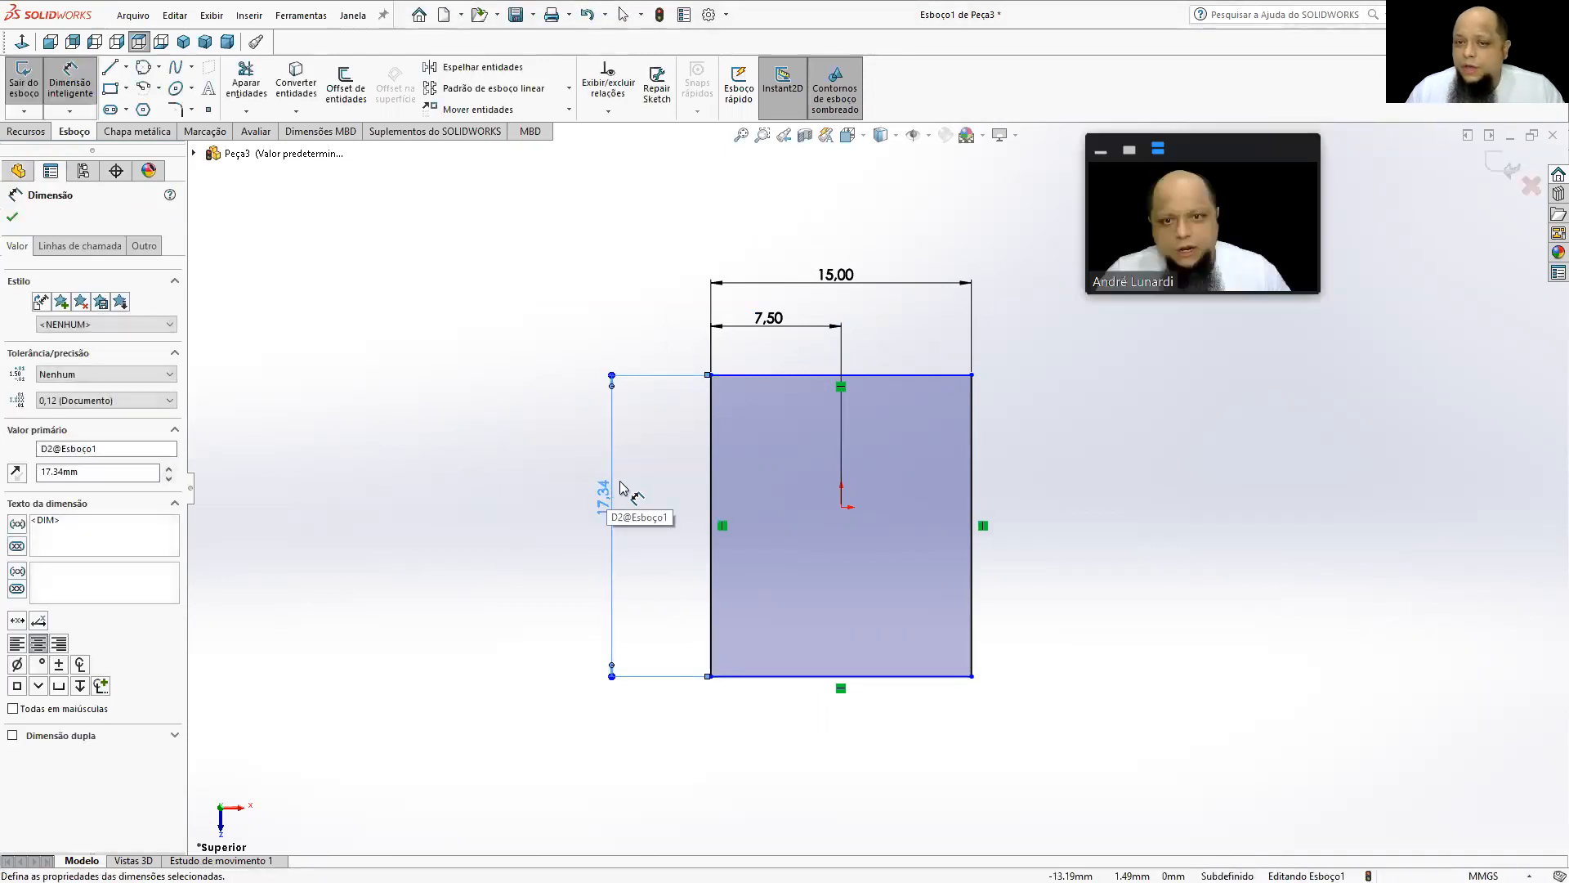
# Dimension the vertical distance from the origin to the rectangle's upper edge and set it to 17.34/2 mm.
pyautogui.click(840, 507)
pyautogui.click(765, 376)
pyautogui.click(674, 422)
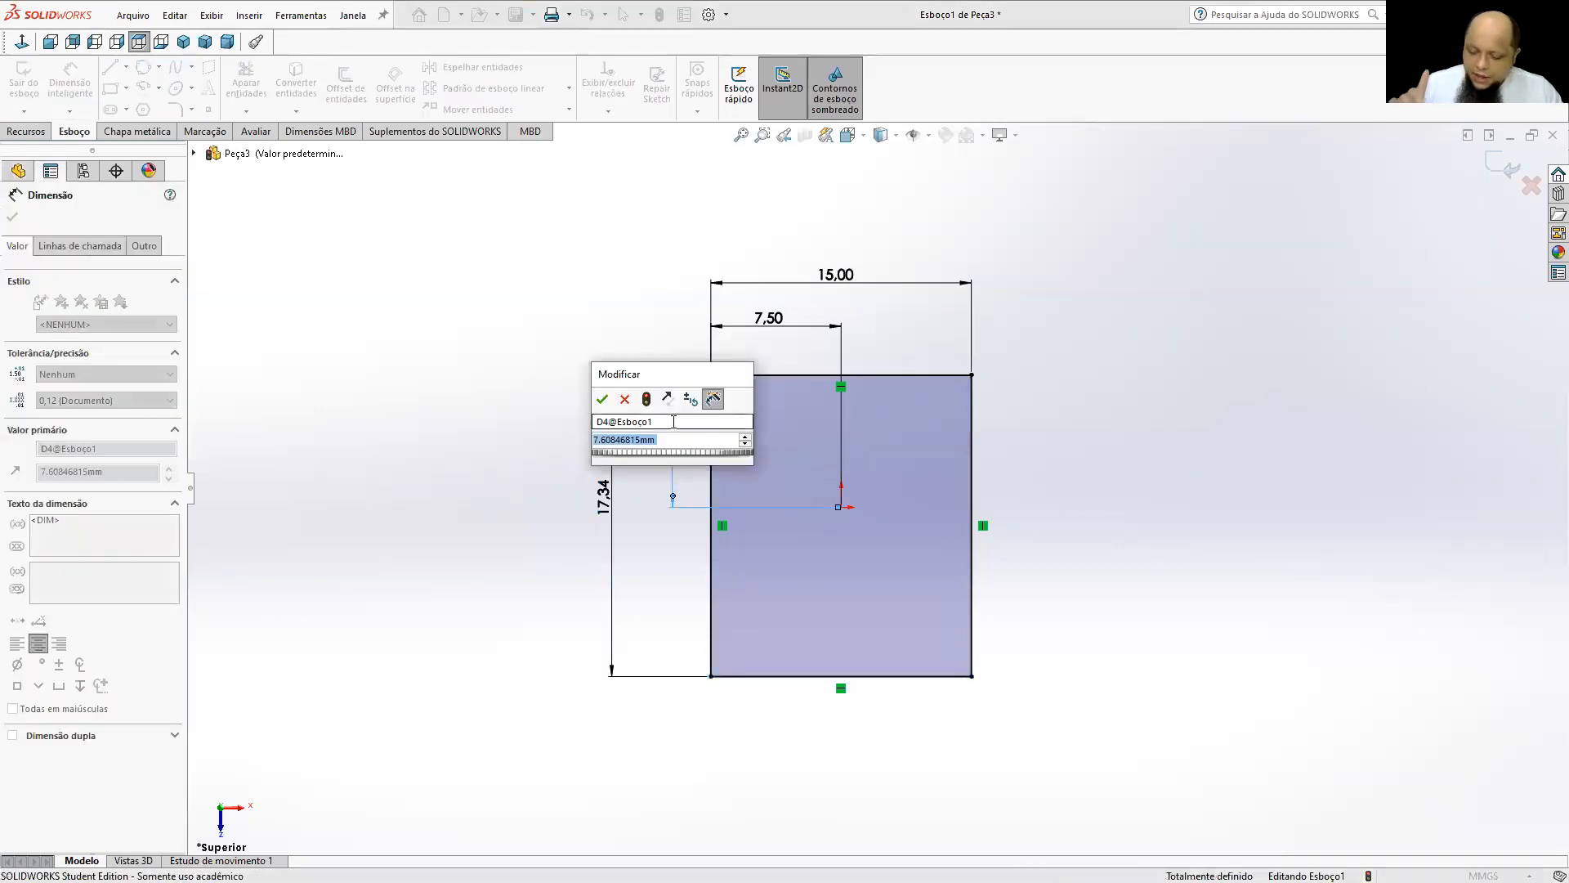
pyautogui.write('17.34/2')
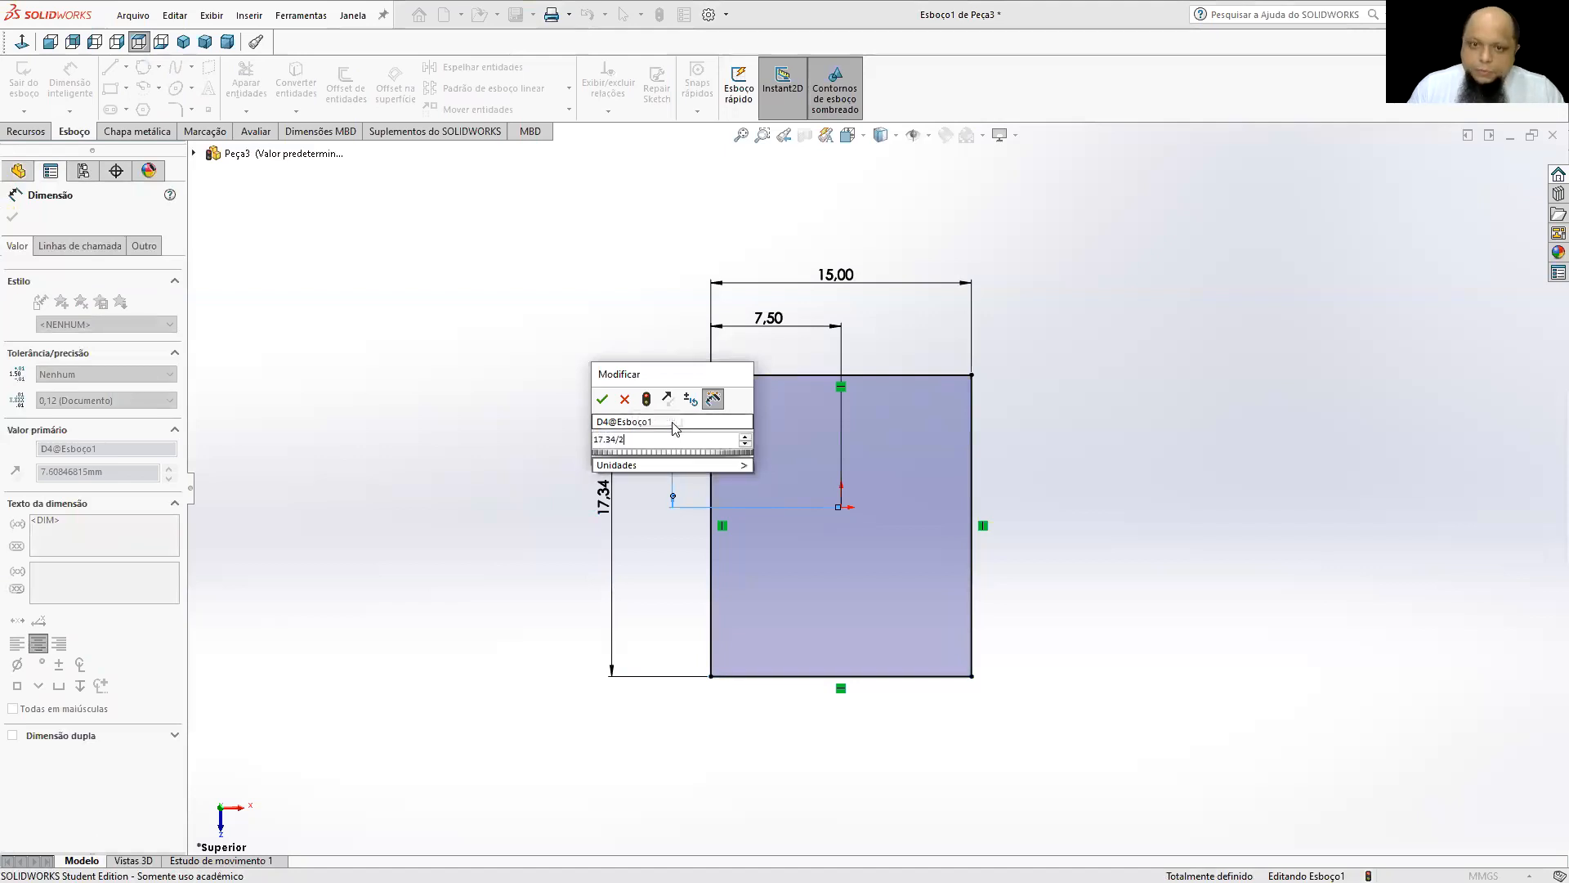
pyautogui.press('Return')
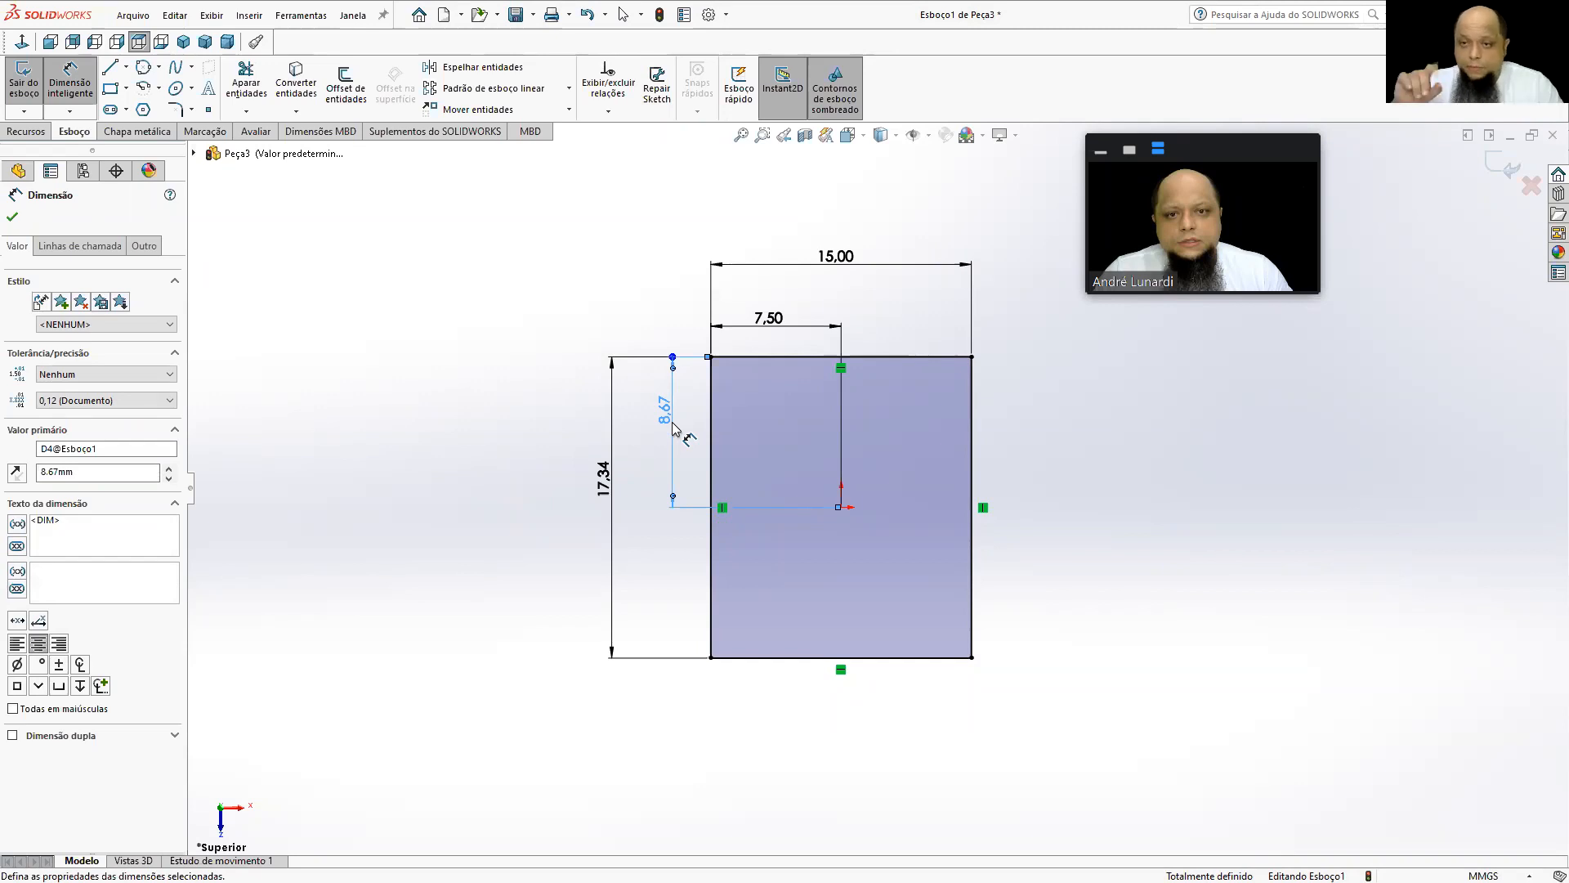
# Set the rectangle's height dimension to 15 mm.
pyautogui.click(613, 515)
pyautogui.write('15')
pyautogui.press('Return')
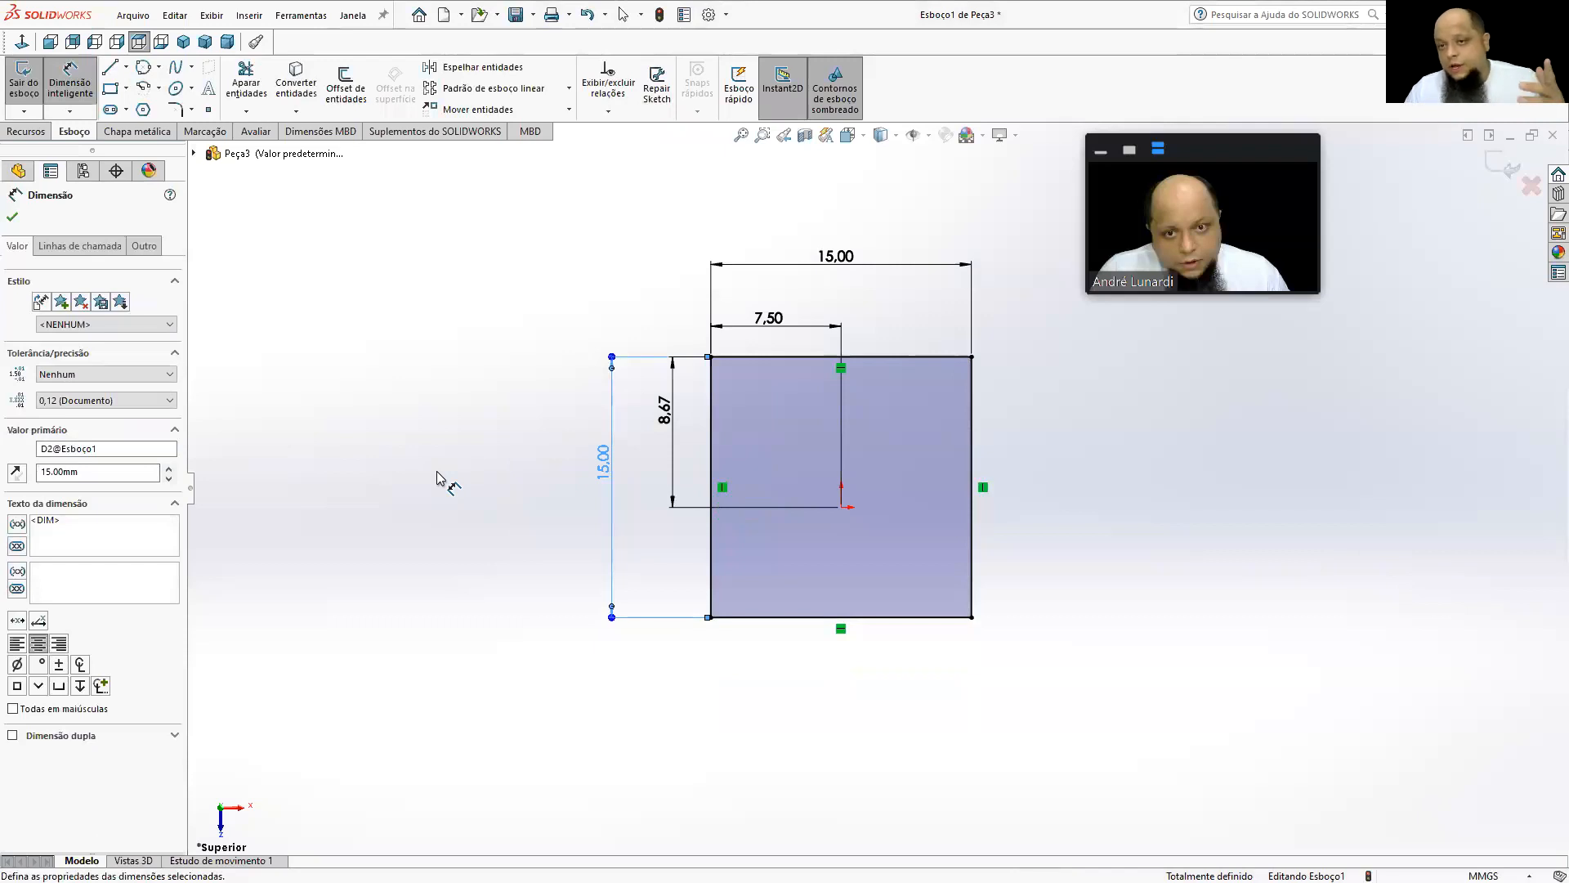
# Link the vertical distance from the origin to the upper edge to half the height with the equation ="D2@Esboço1"/2.
pyautogui.doubleClick(664, 411)
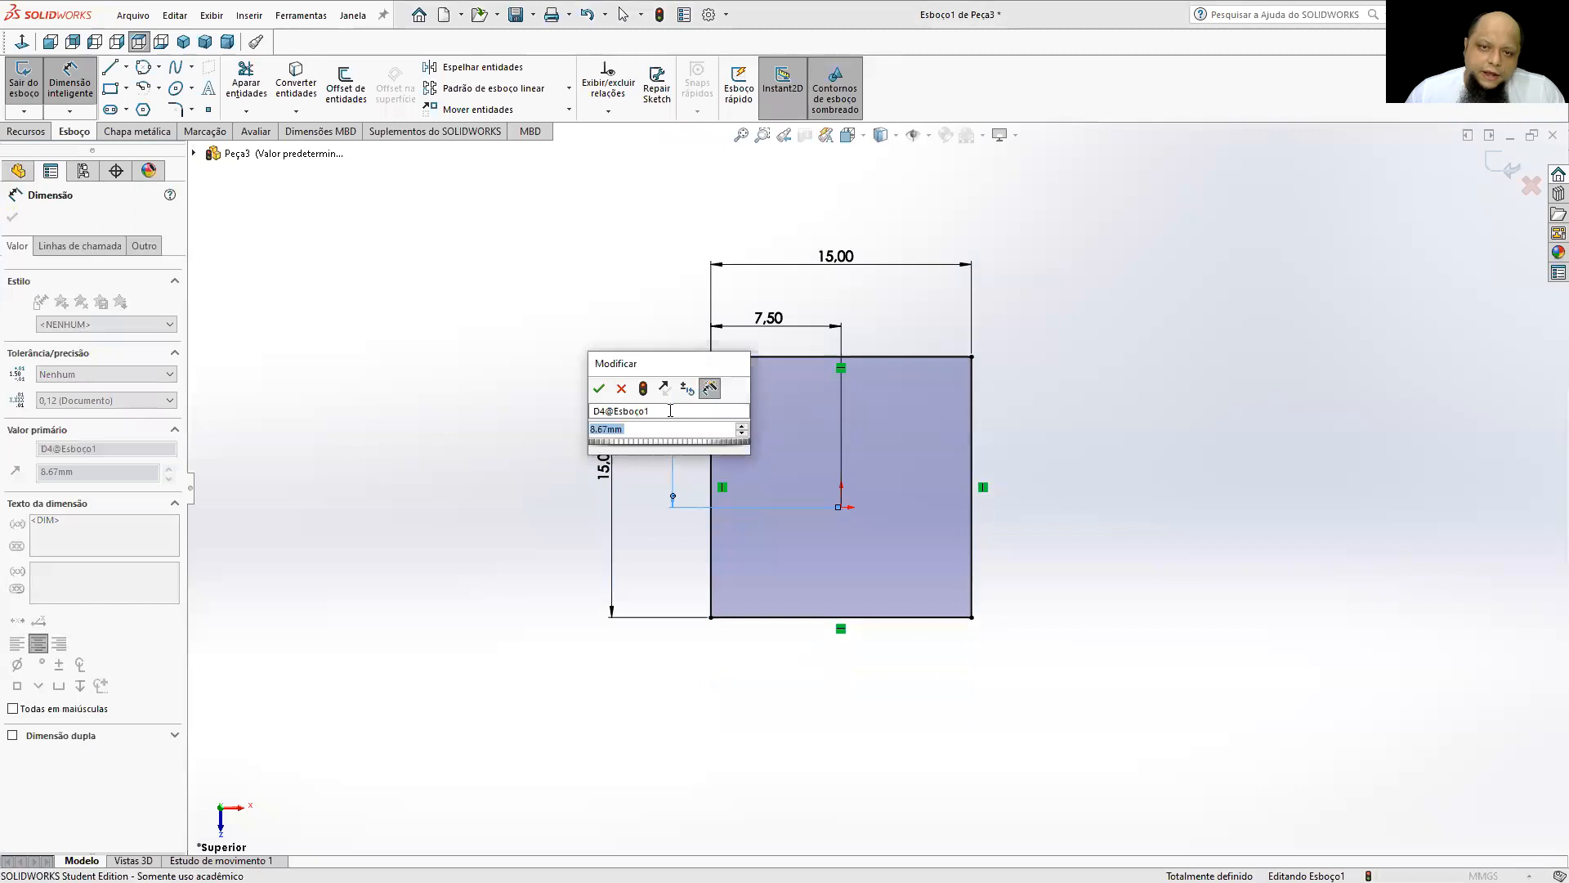
pyautogui.moveTo(692, 374); pyautogui.dragTo(578, 214)
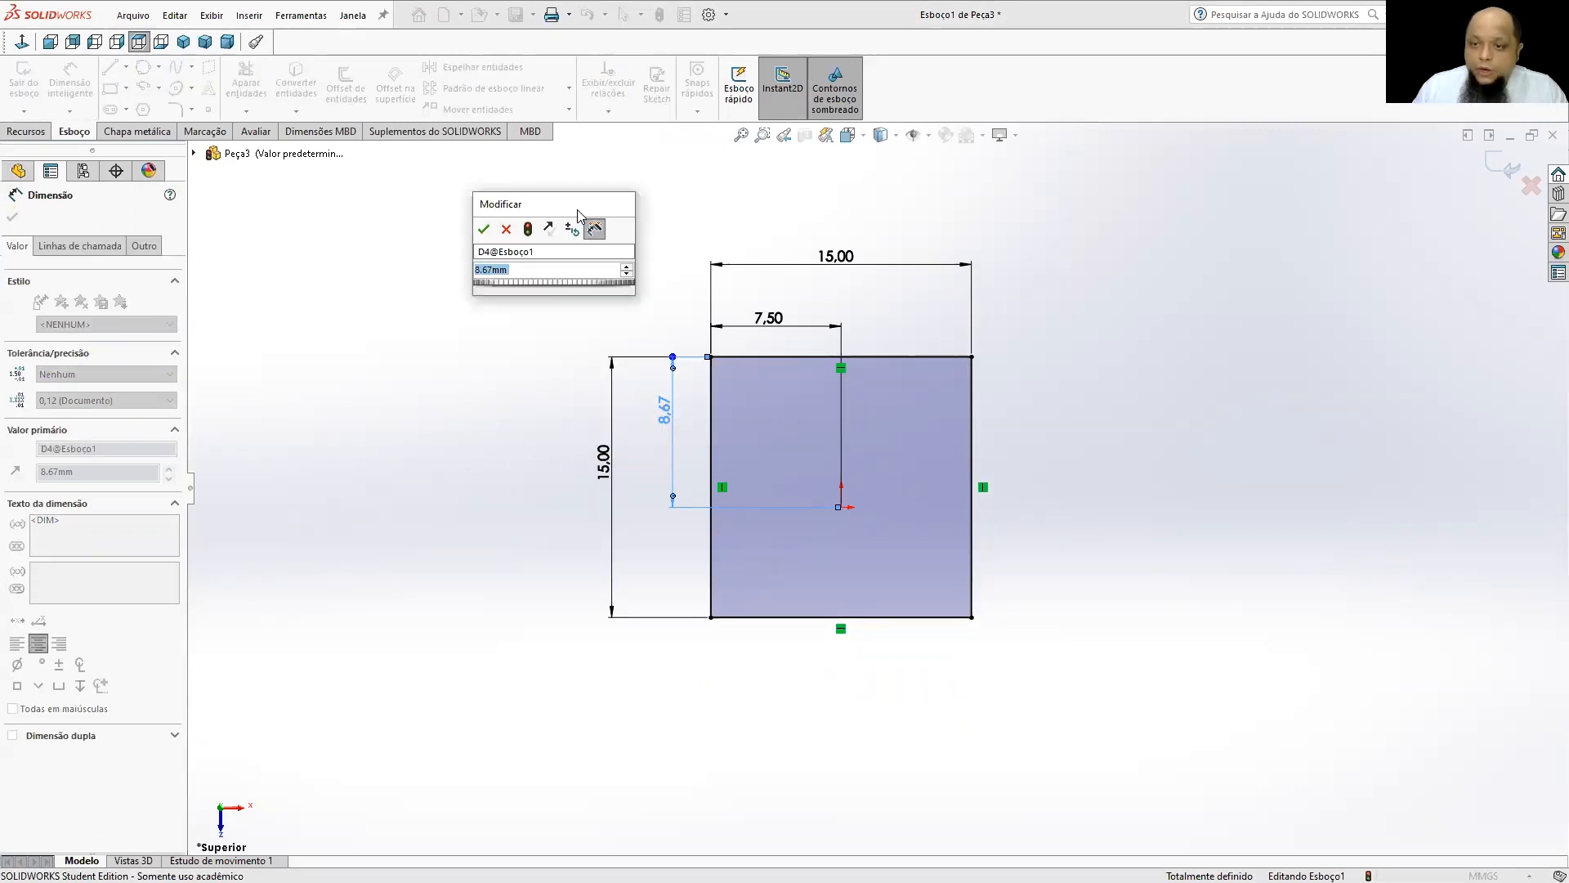
pyautogui.write('=')
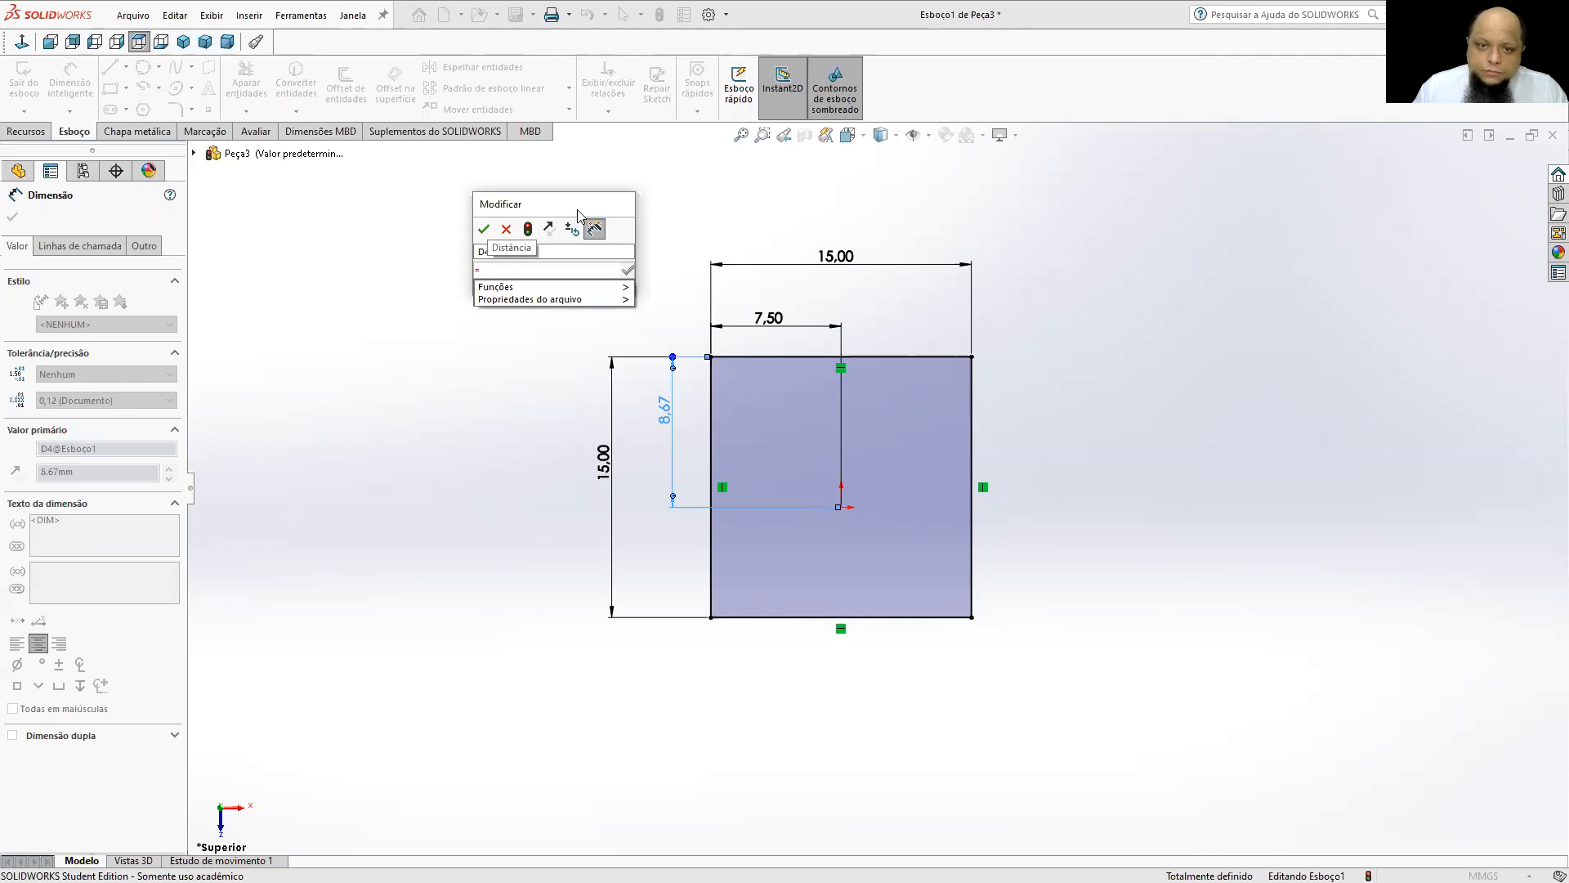
pyautogui.click(603, 462)
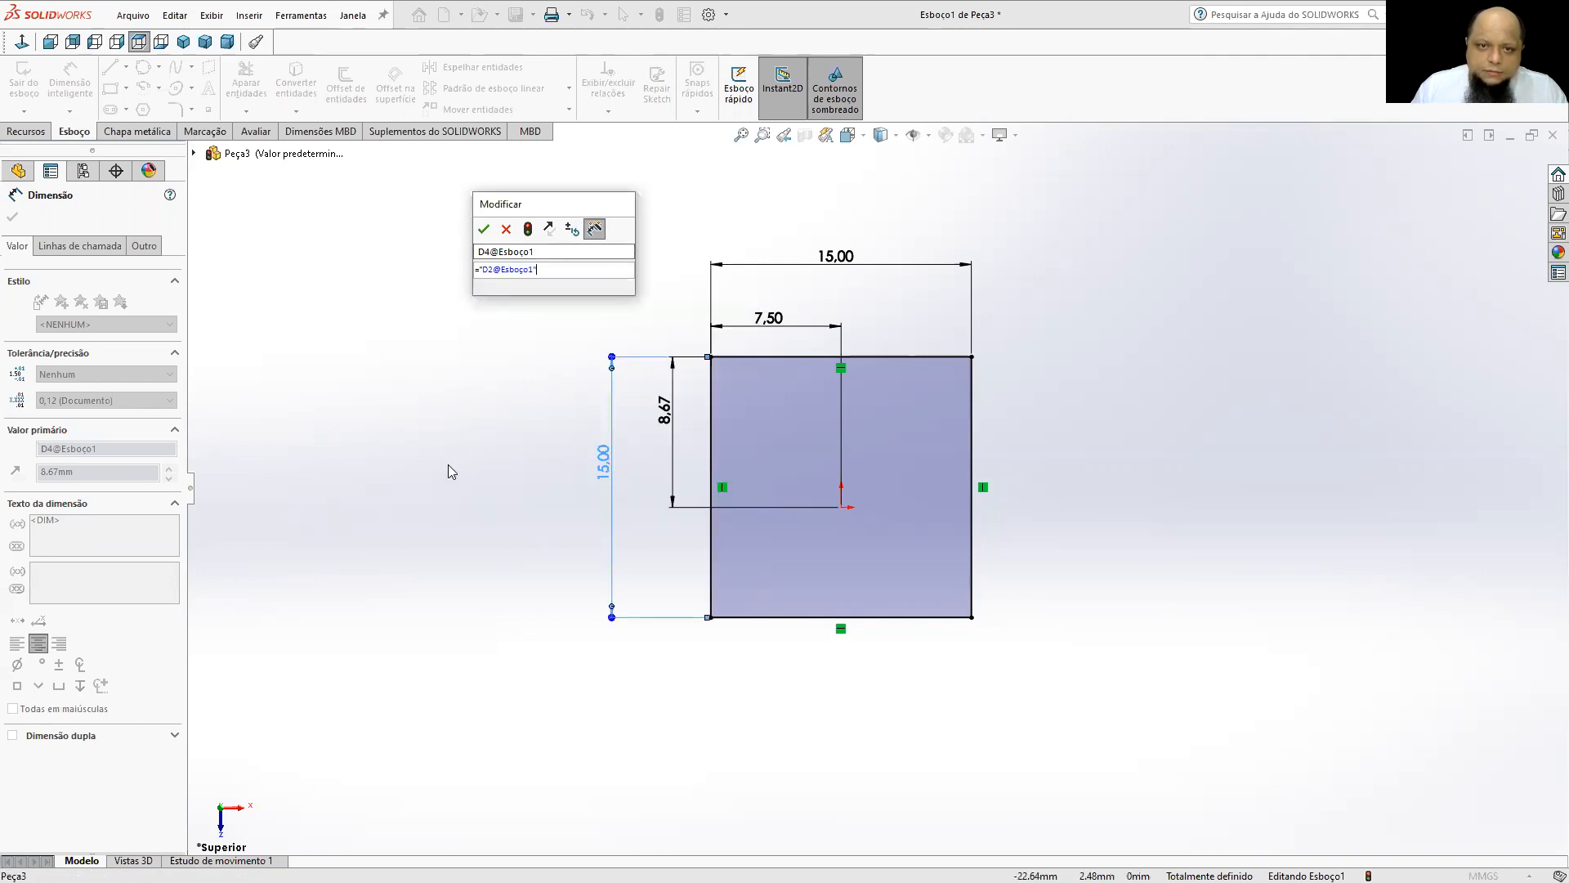
pyautogui.write('/2')
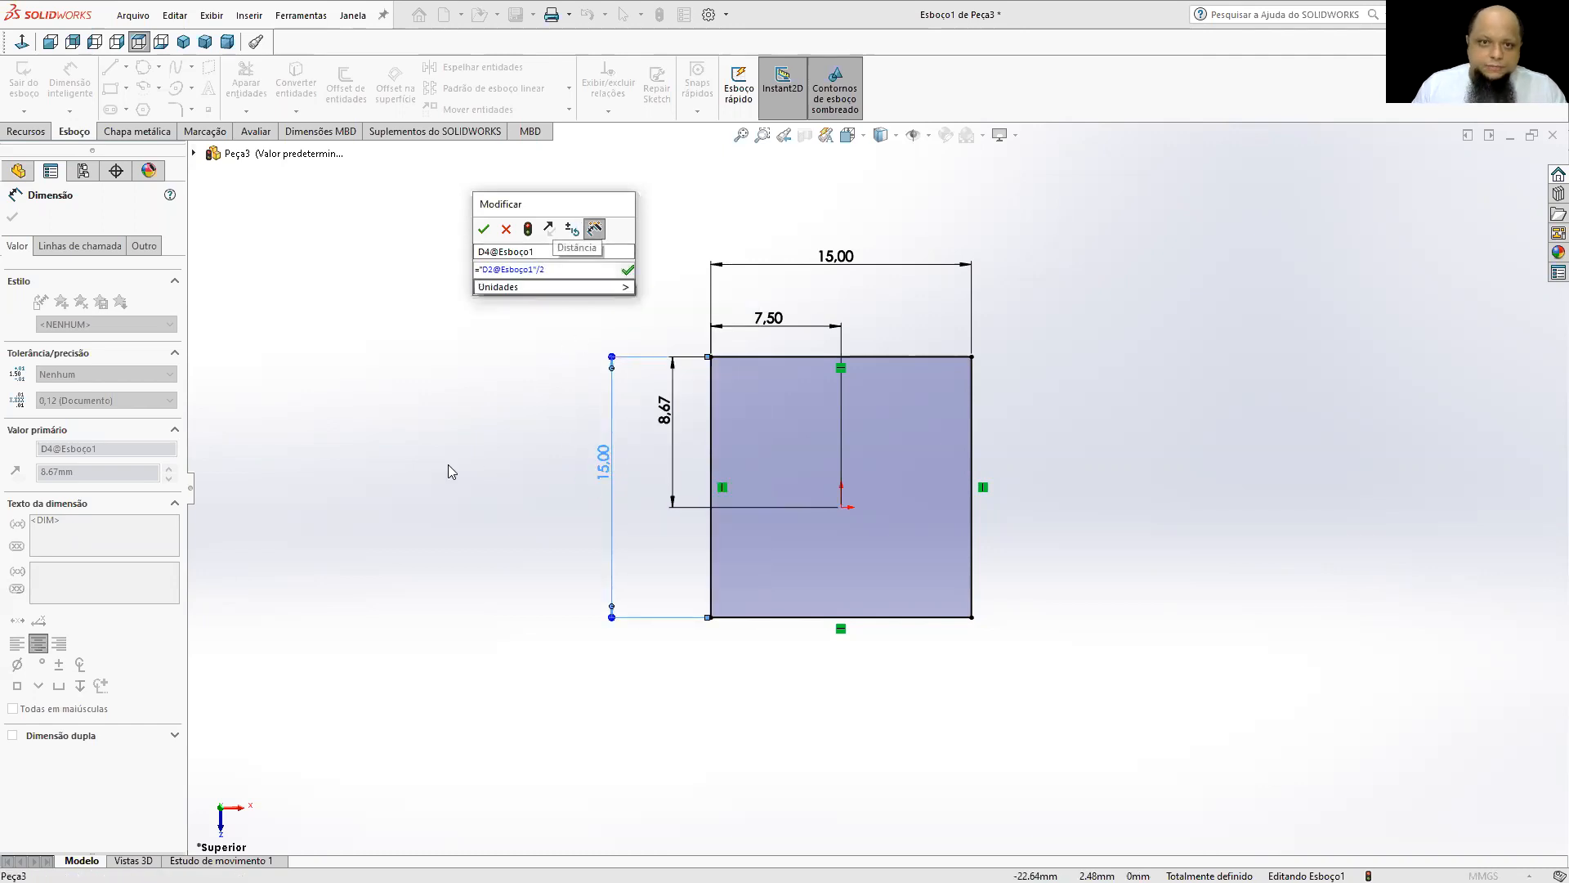
pyautogui.press('Return')
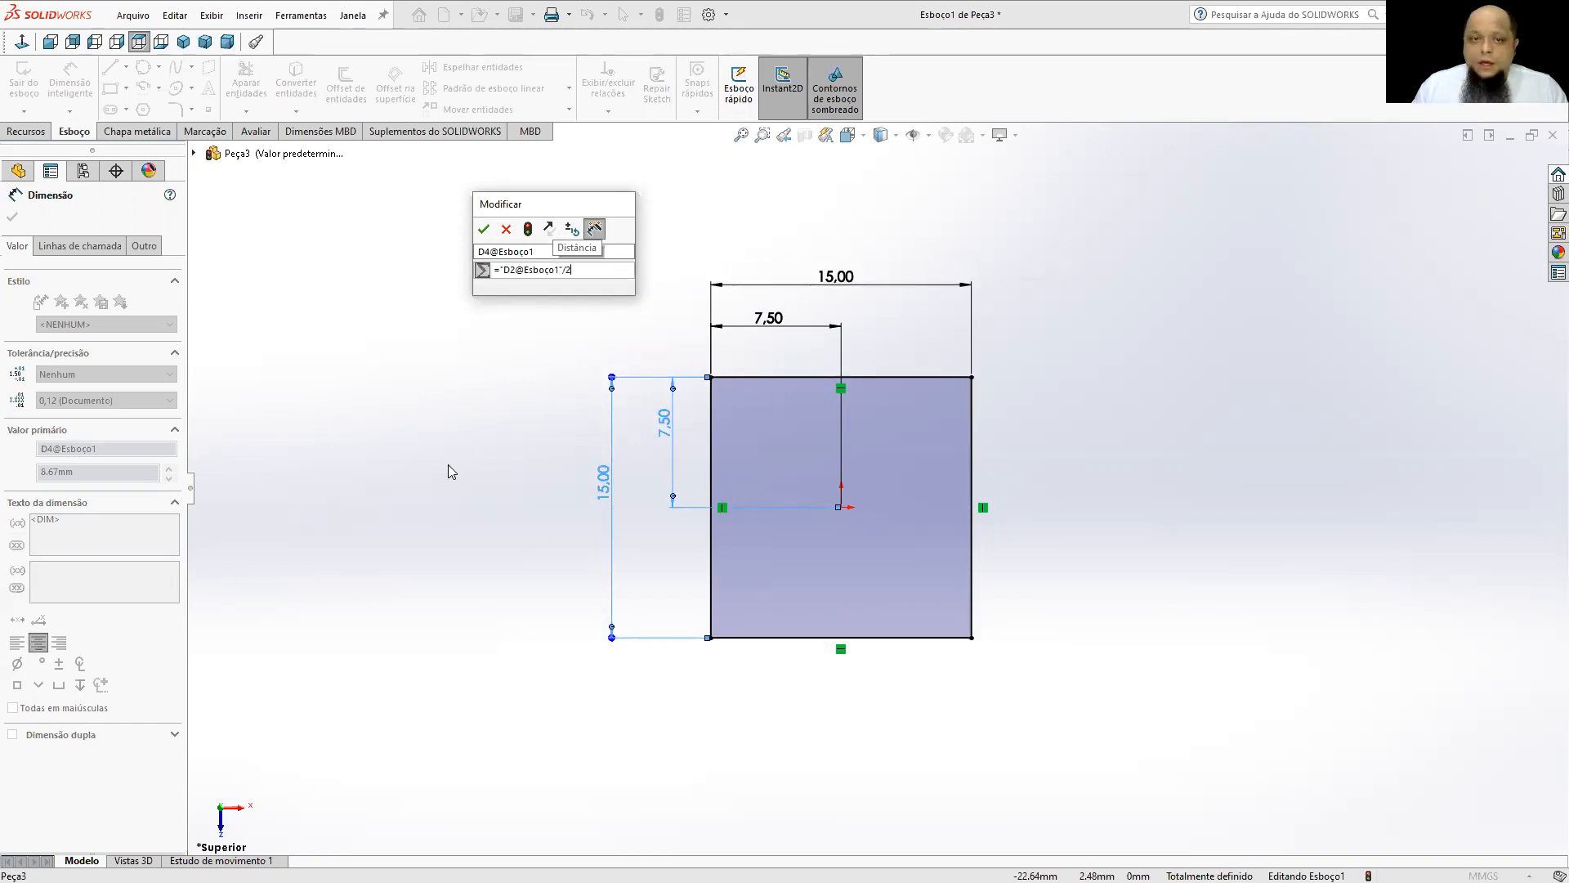
pyautogui.click(483, 229)
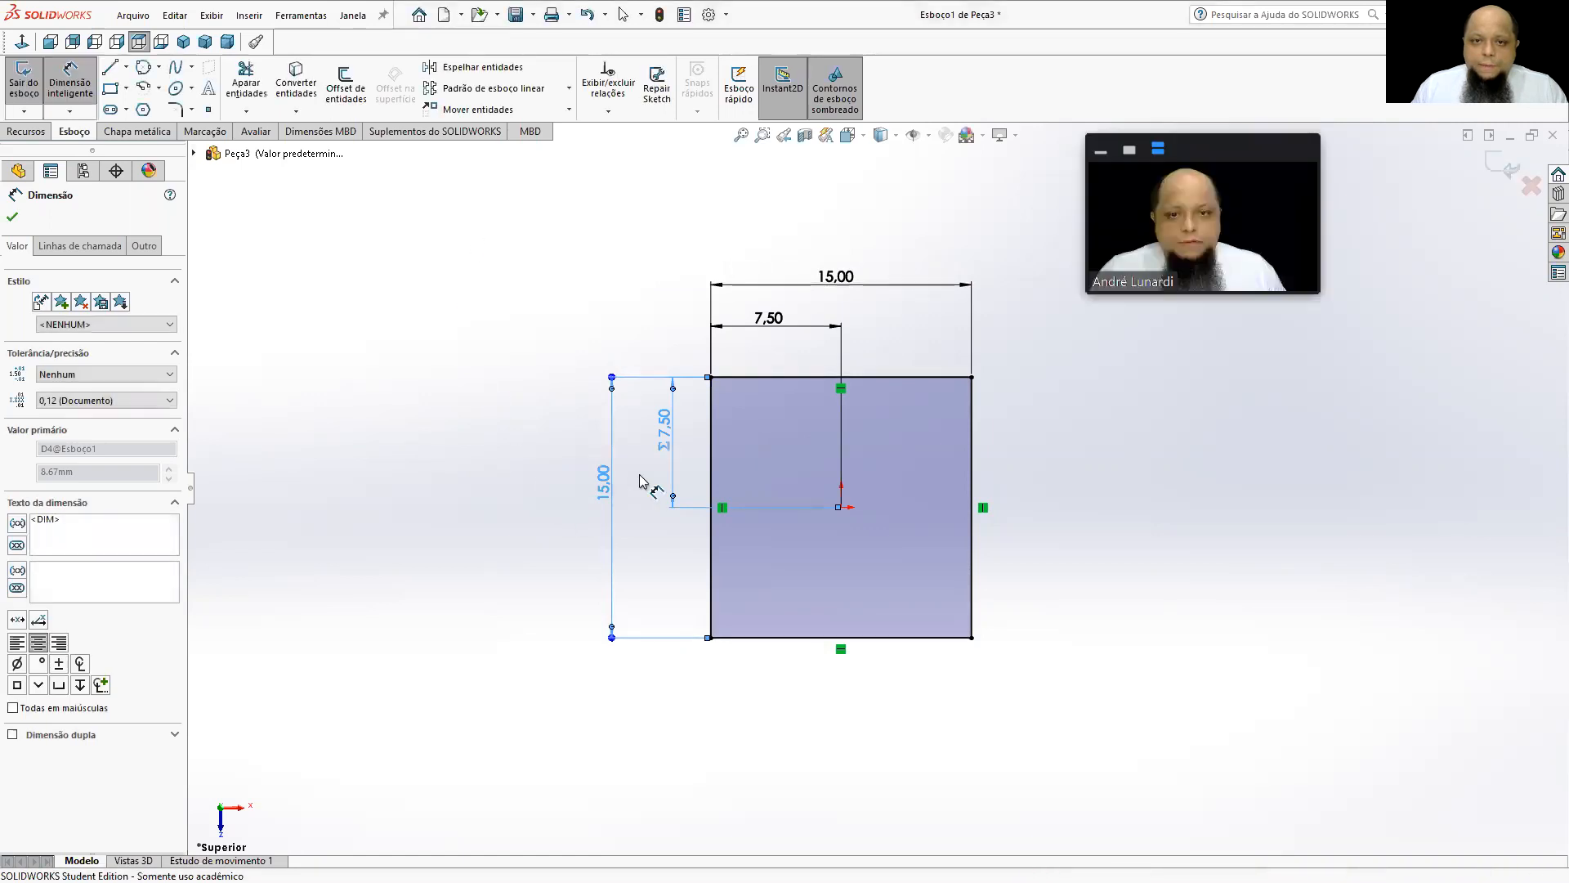
pyautogui.click(498, 450)
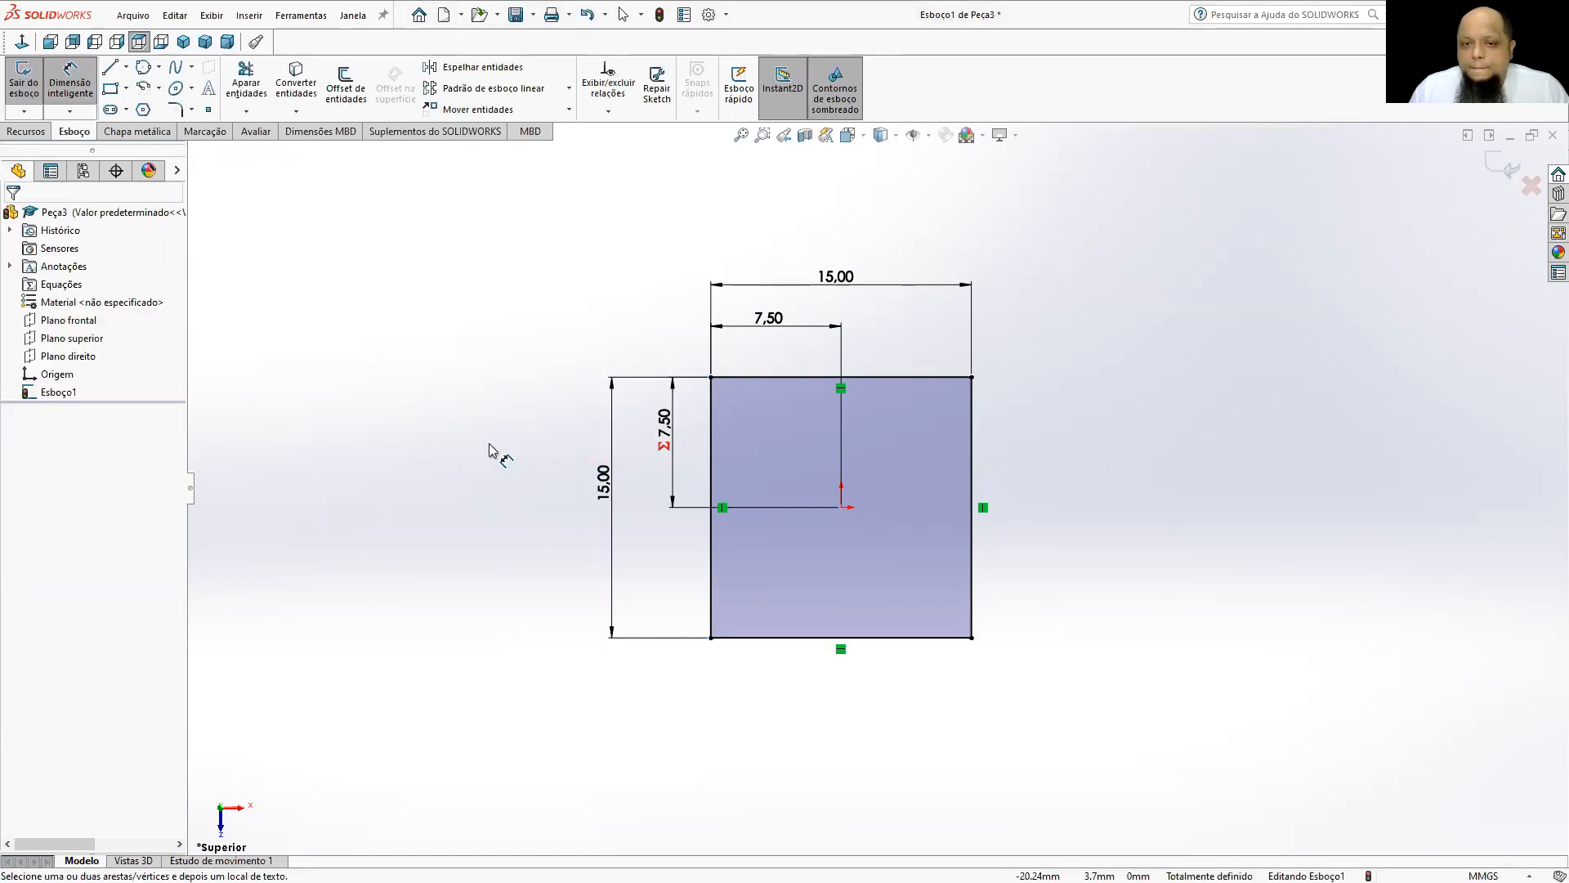
# Set the height dimension to 19.26 mm to test the linked vertical distance.
pyautogui.click(604, 482)
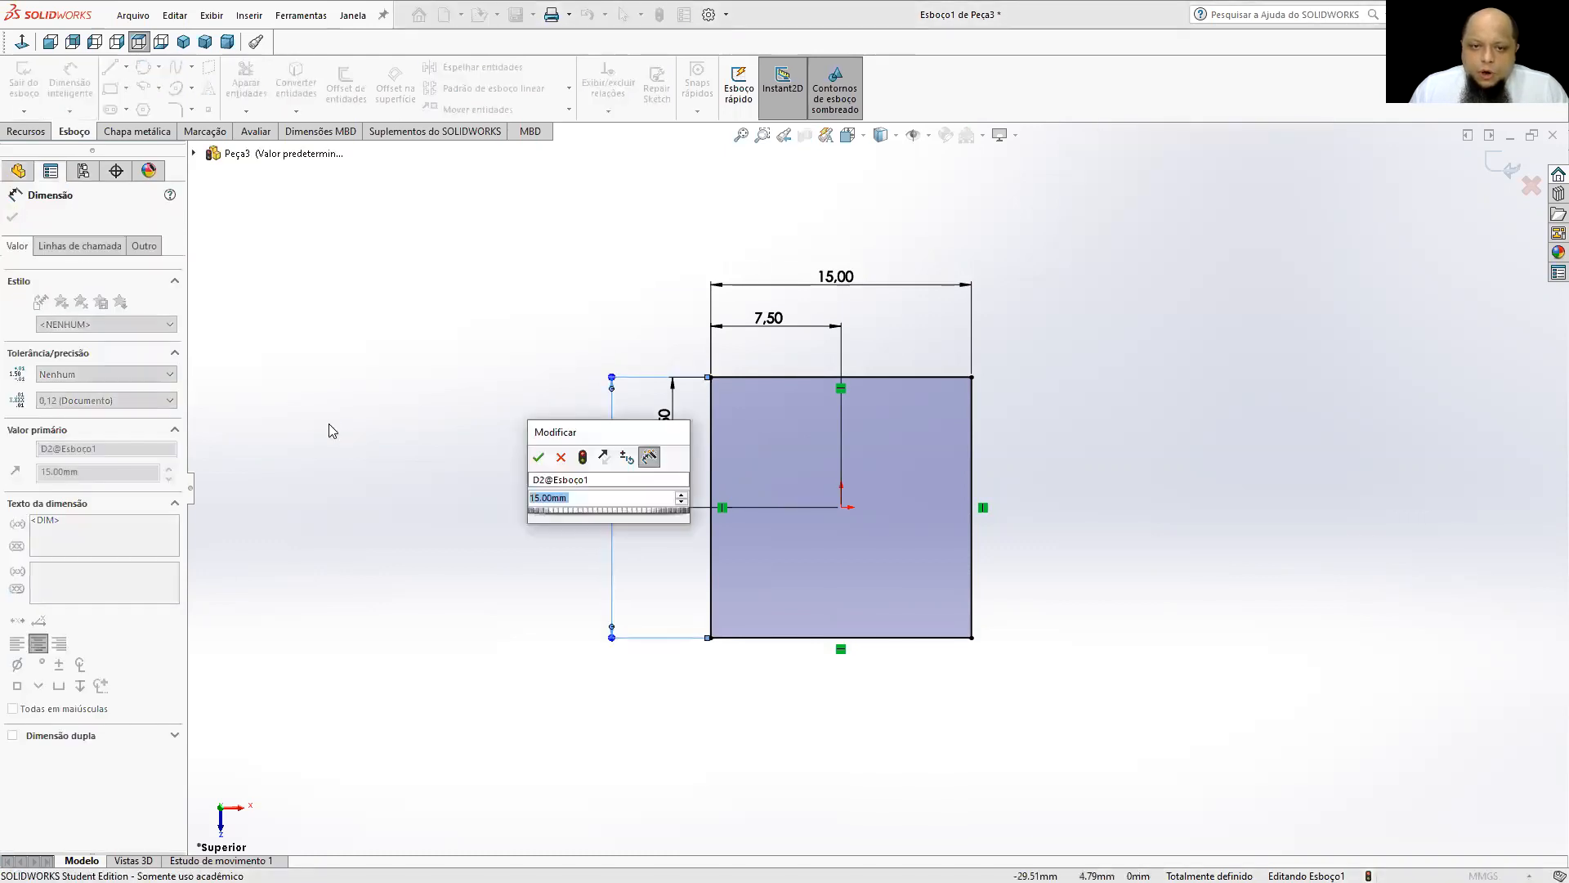
pyautogui.write('1')
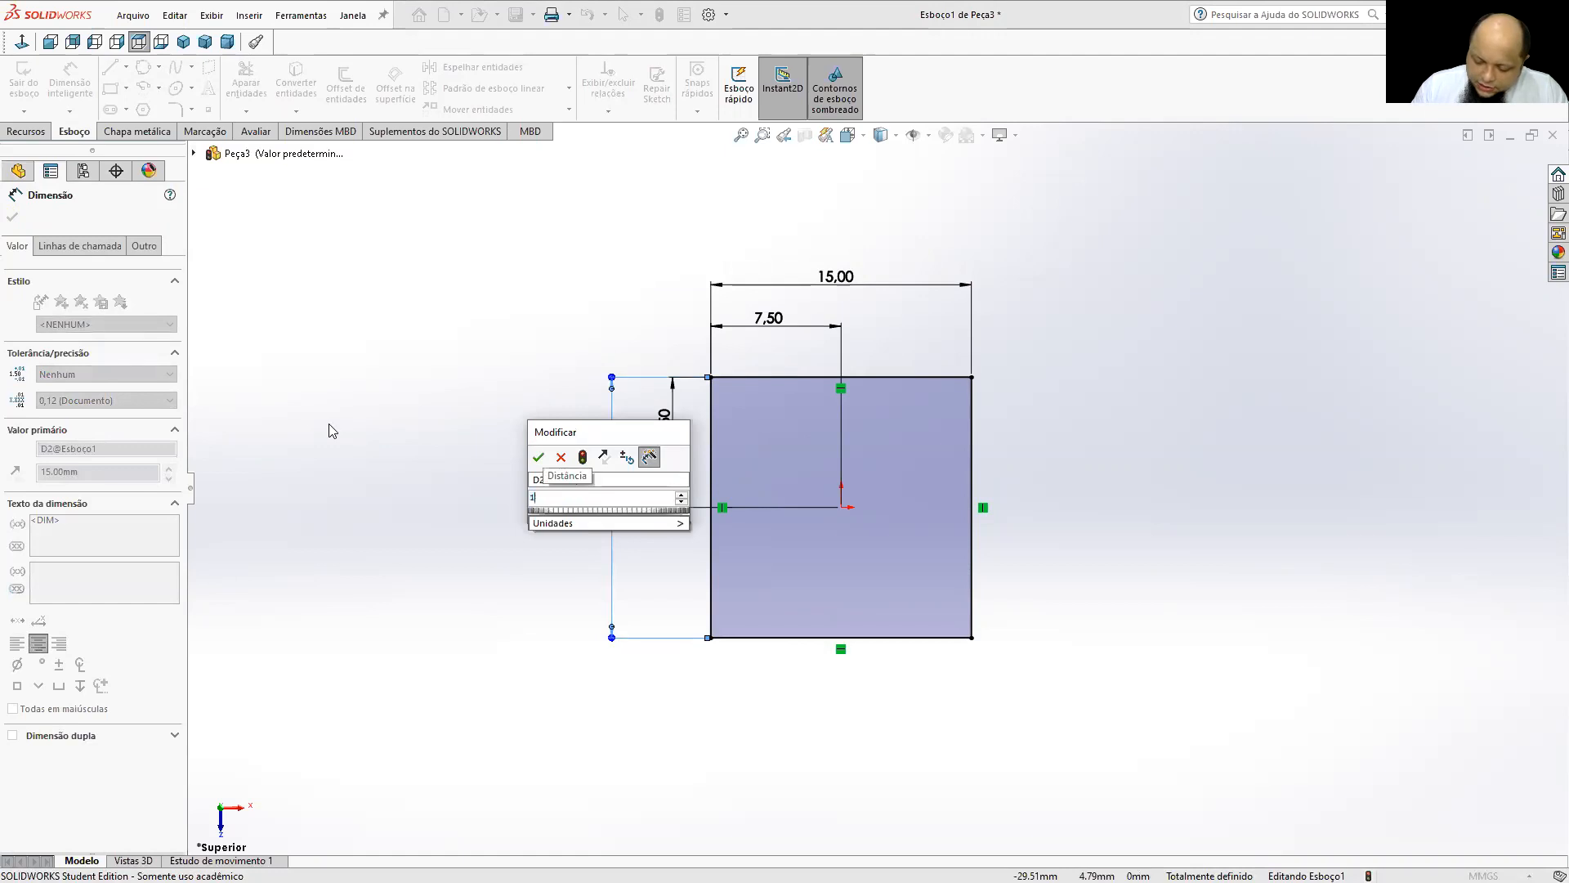
pyautogui.write('9.26')
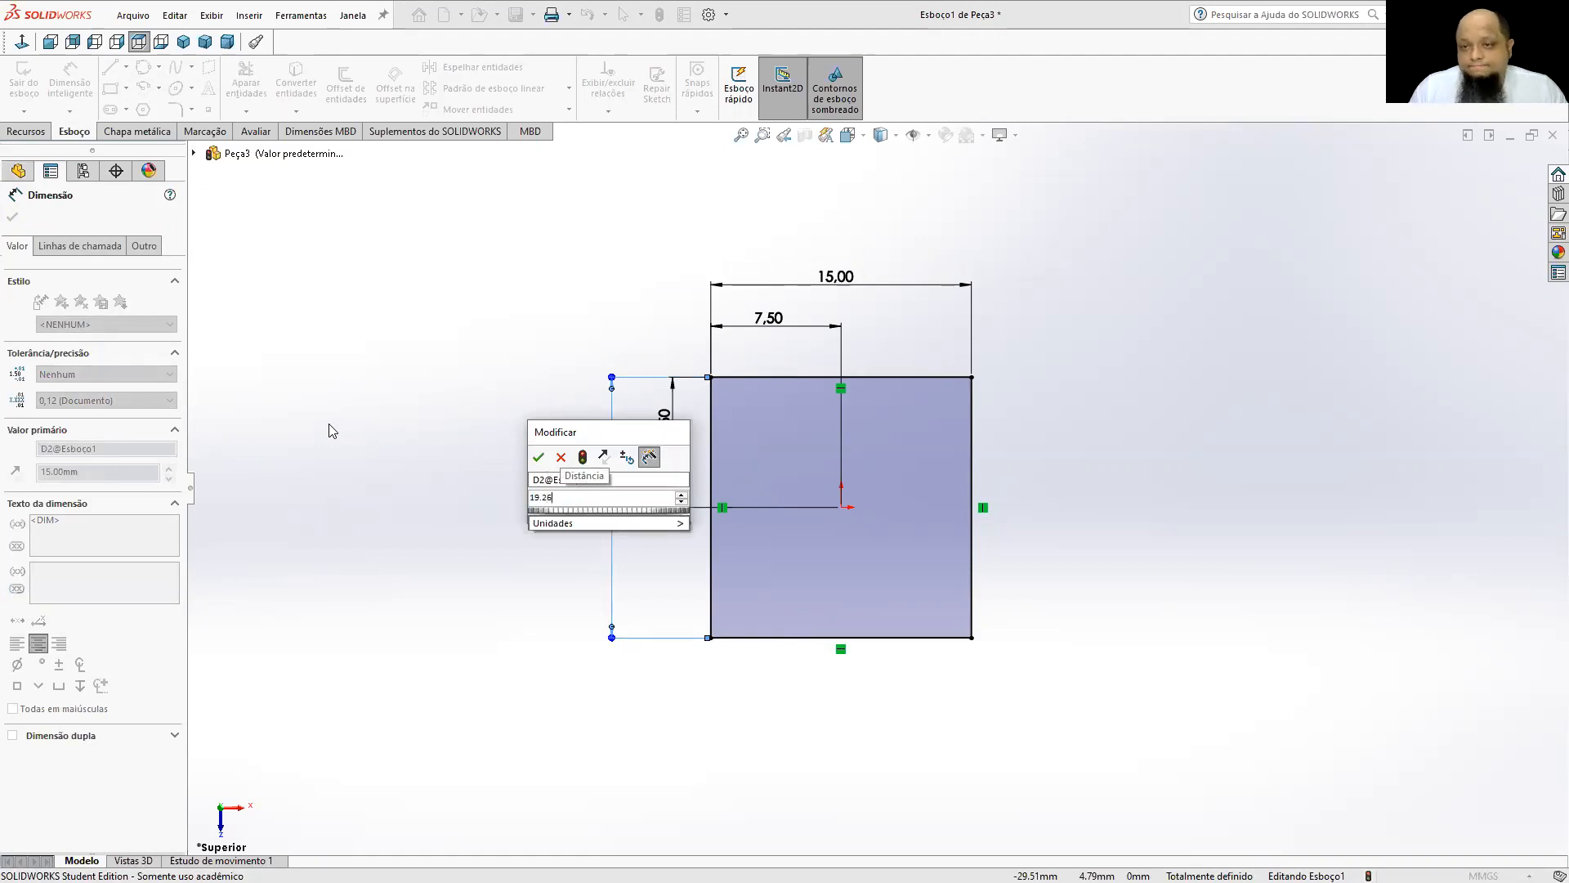
pyautogui.press('Return')
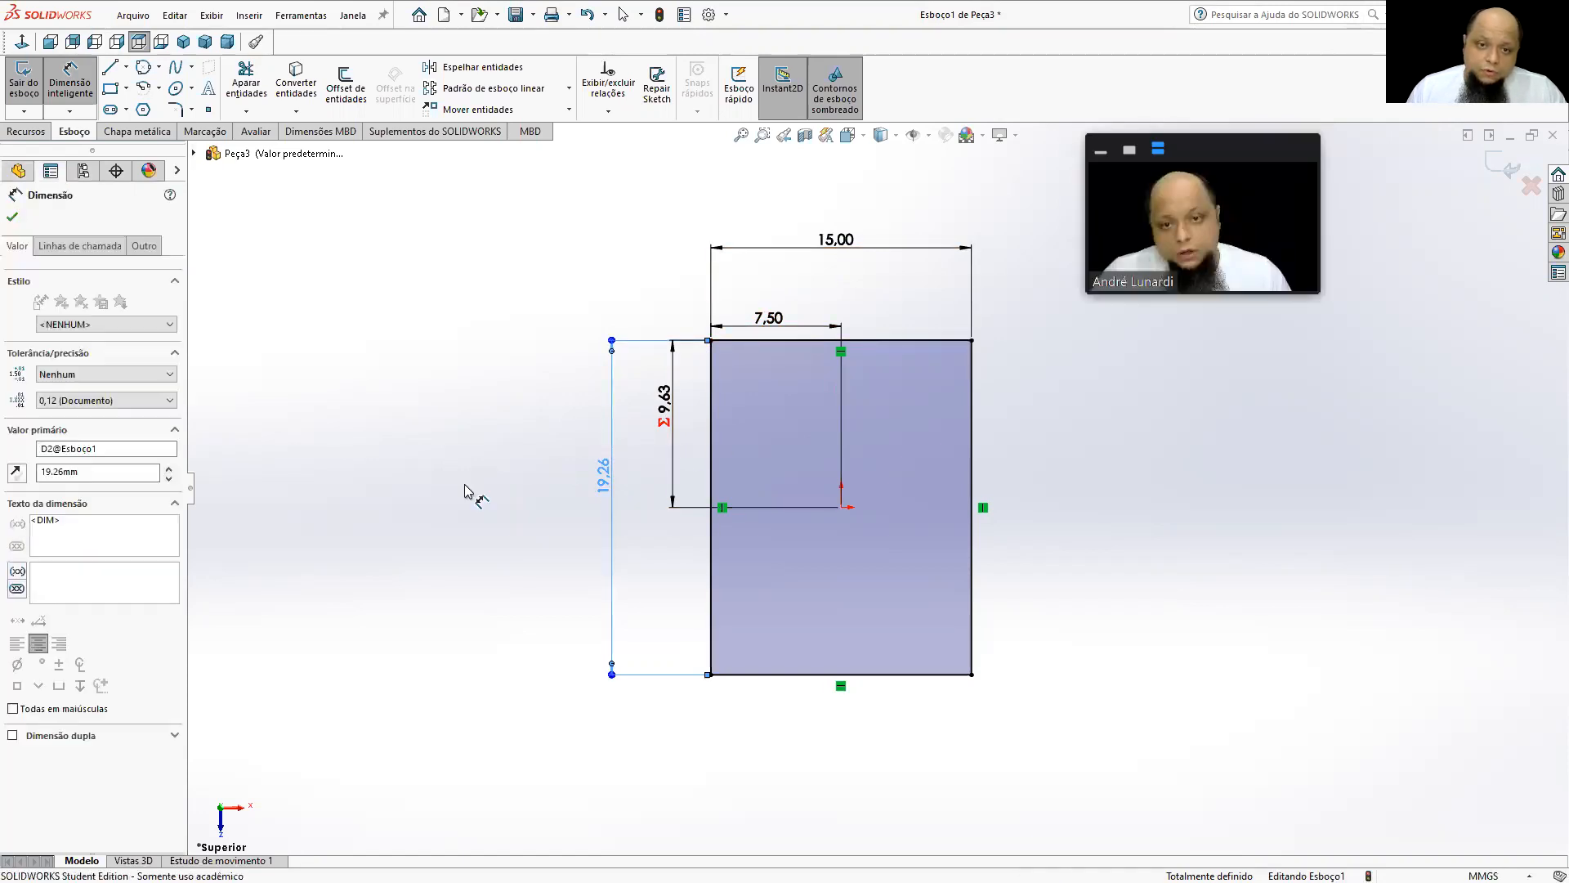
# Link the rectangle's height to its width with the equation ="D1@Esboço1".
pyautogui.write('=')
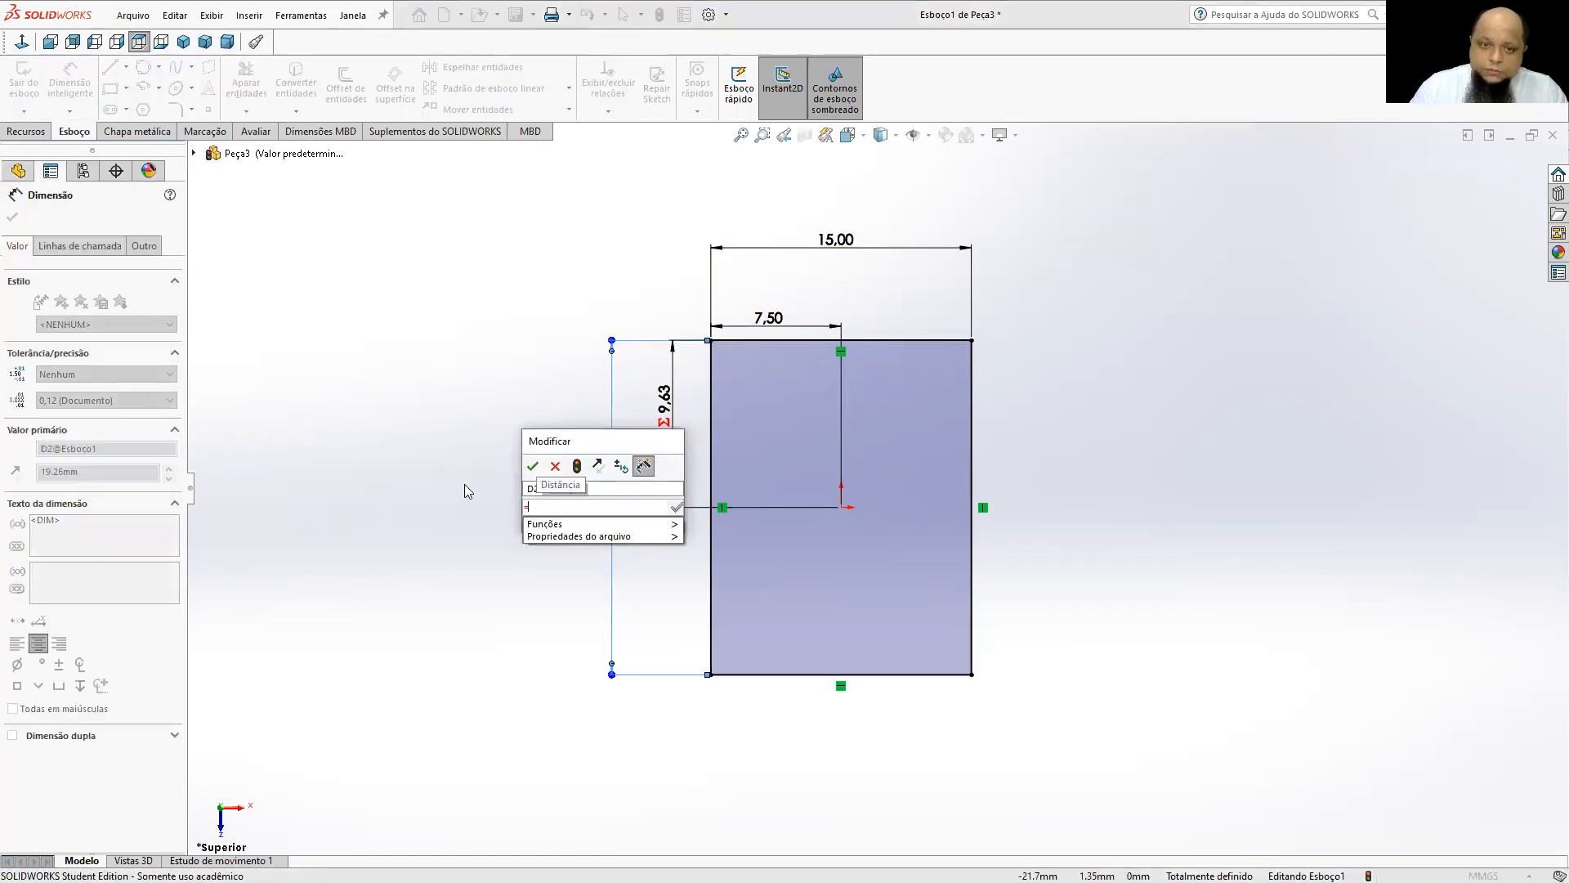
pyautogui.click(833, 247)
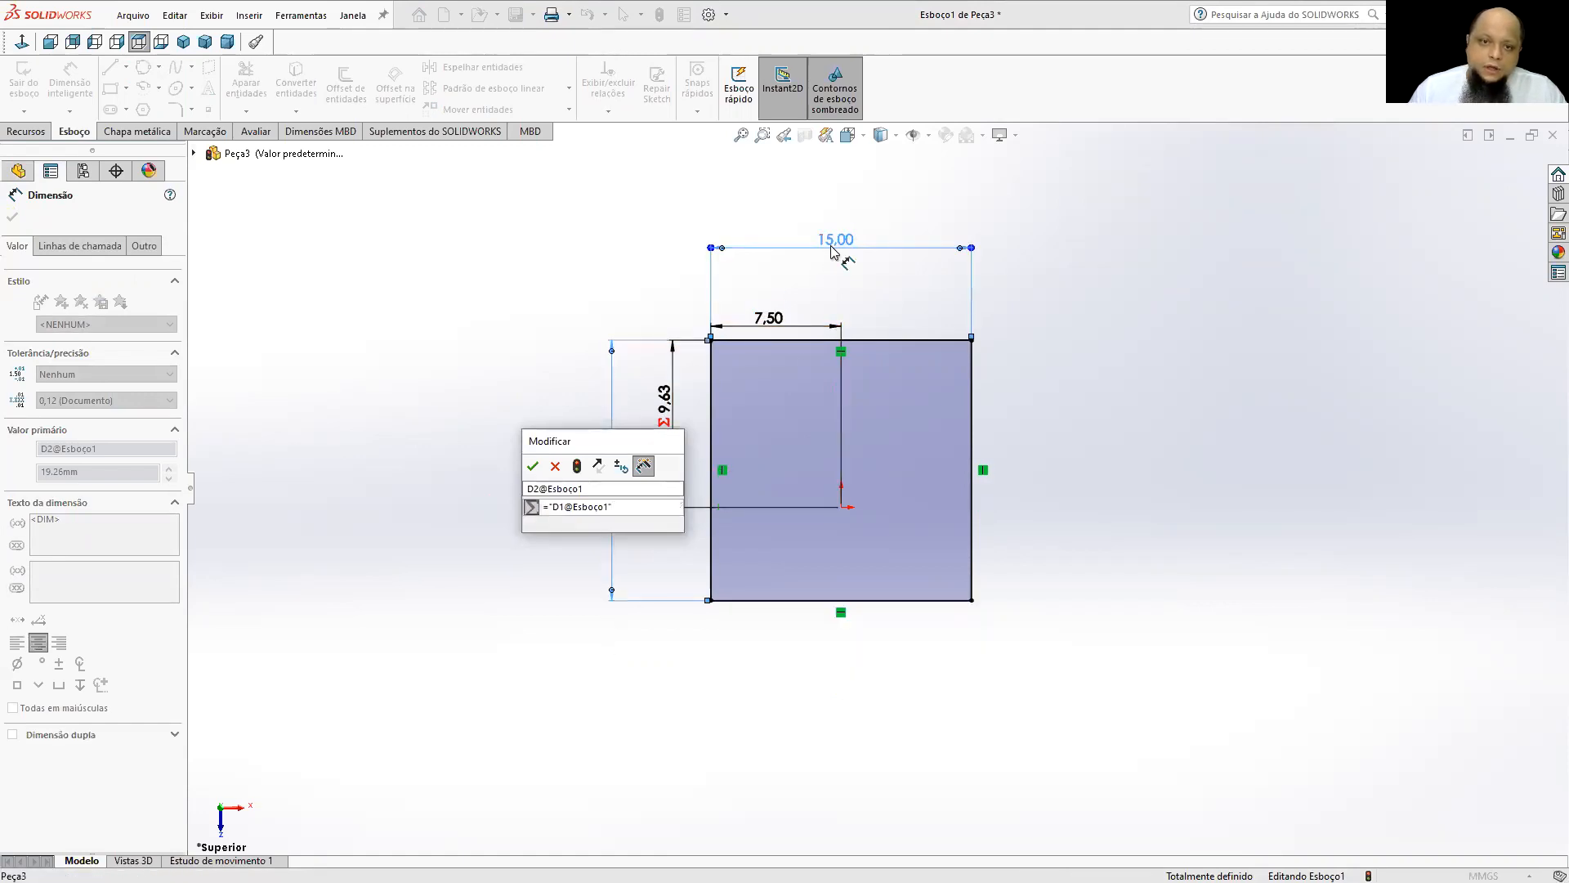
pyautogui.click(532, 465)
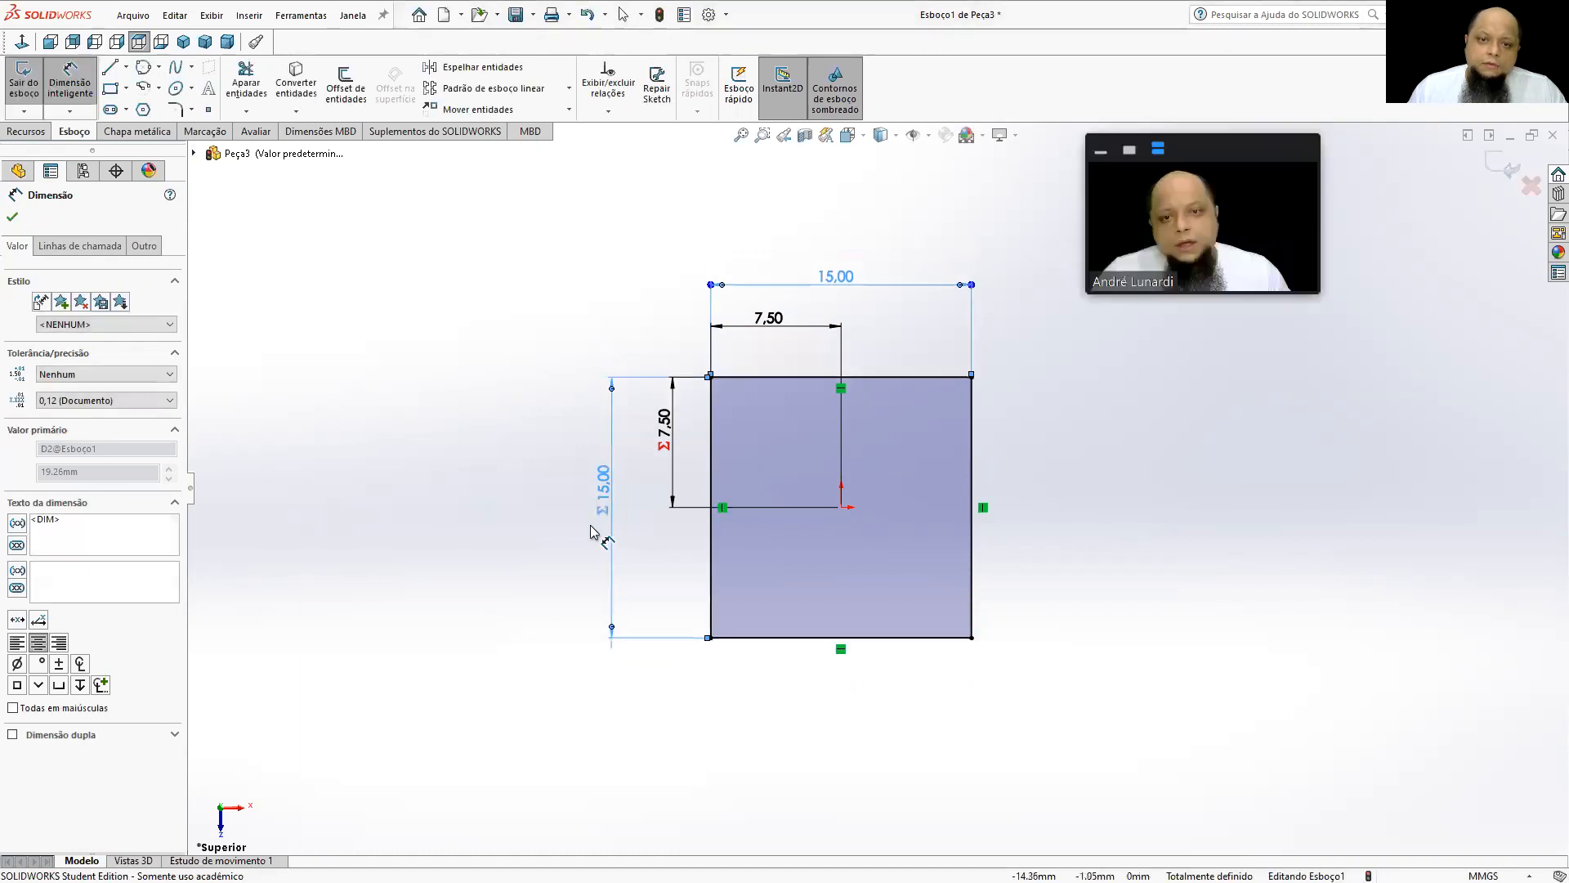
pyautogui.click(499, 460)
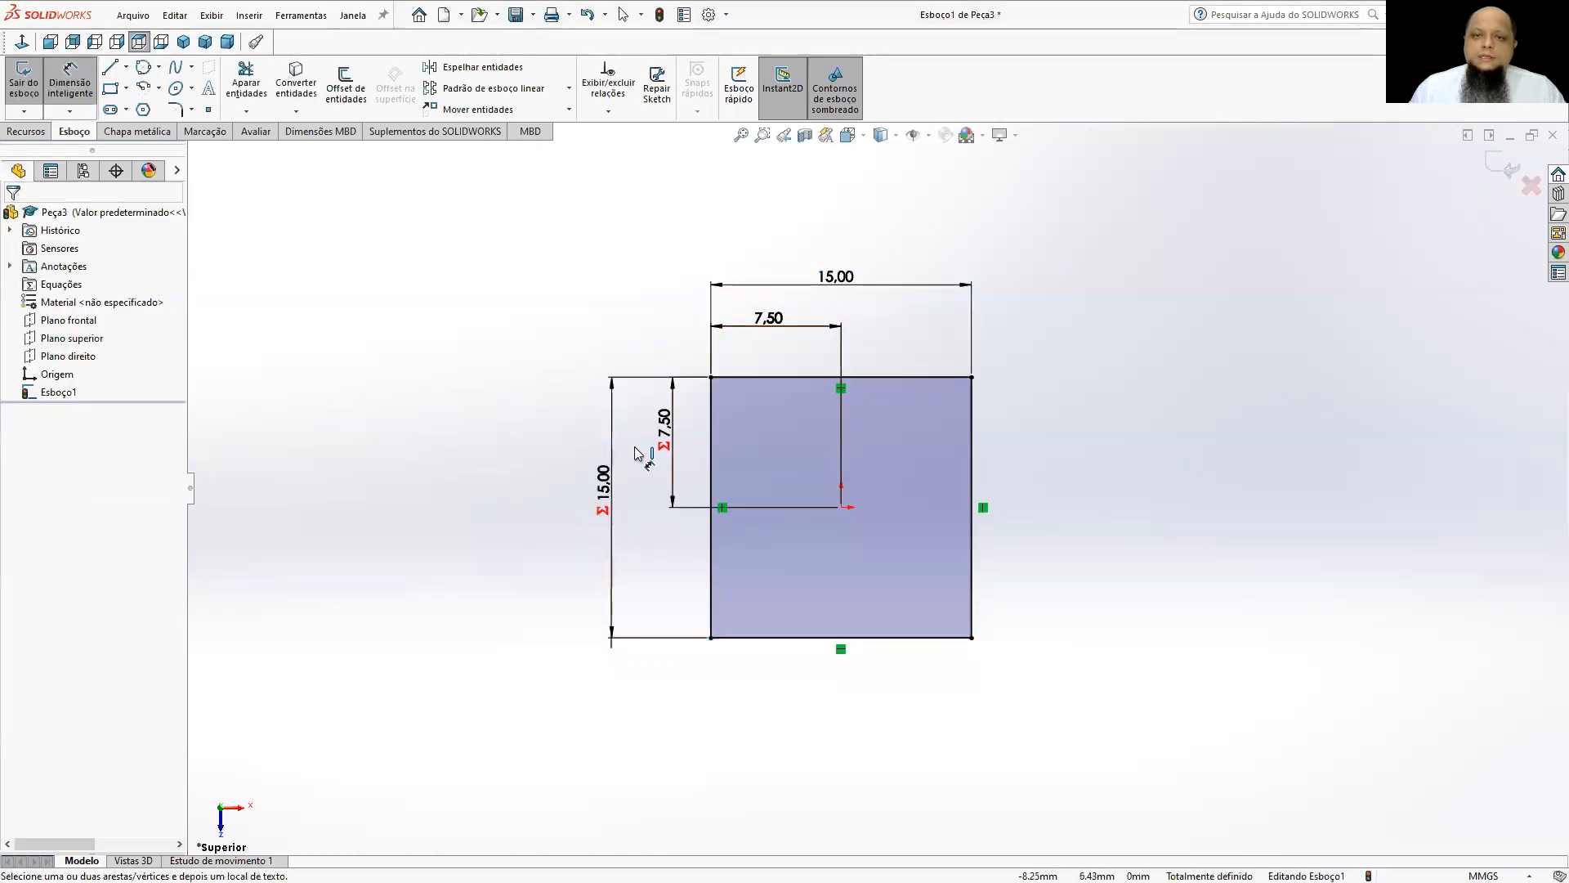
# Set the square's width to 25 mm and move the horizontal origin distance dimension above the upper edge.
pyautogui.click(817, 285)
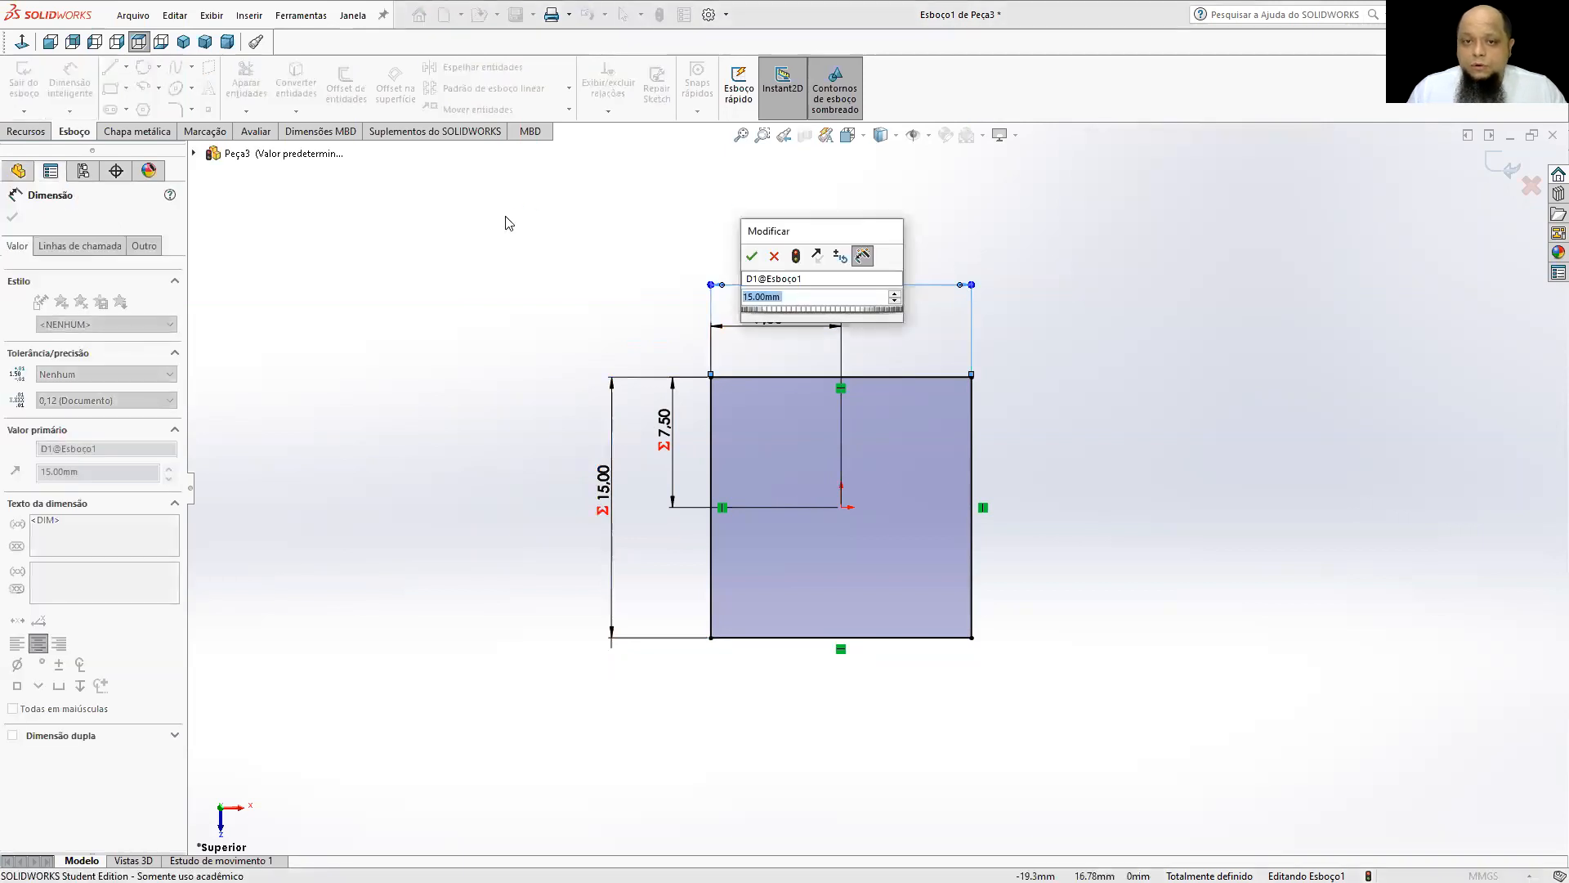
pyautogui.write('25')
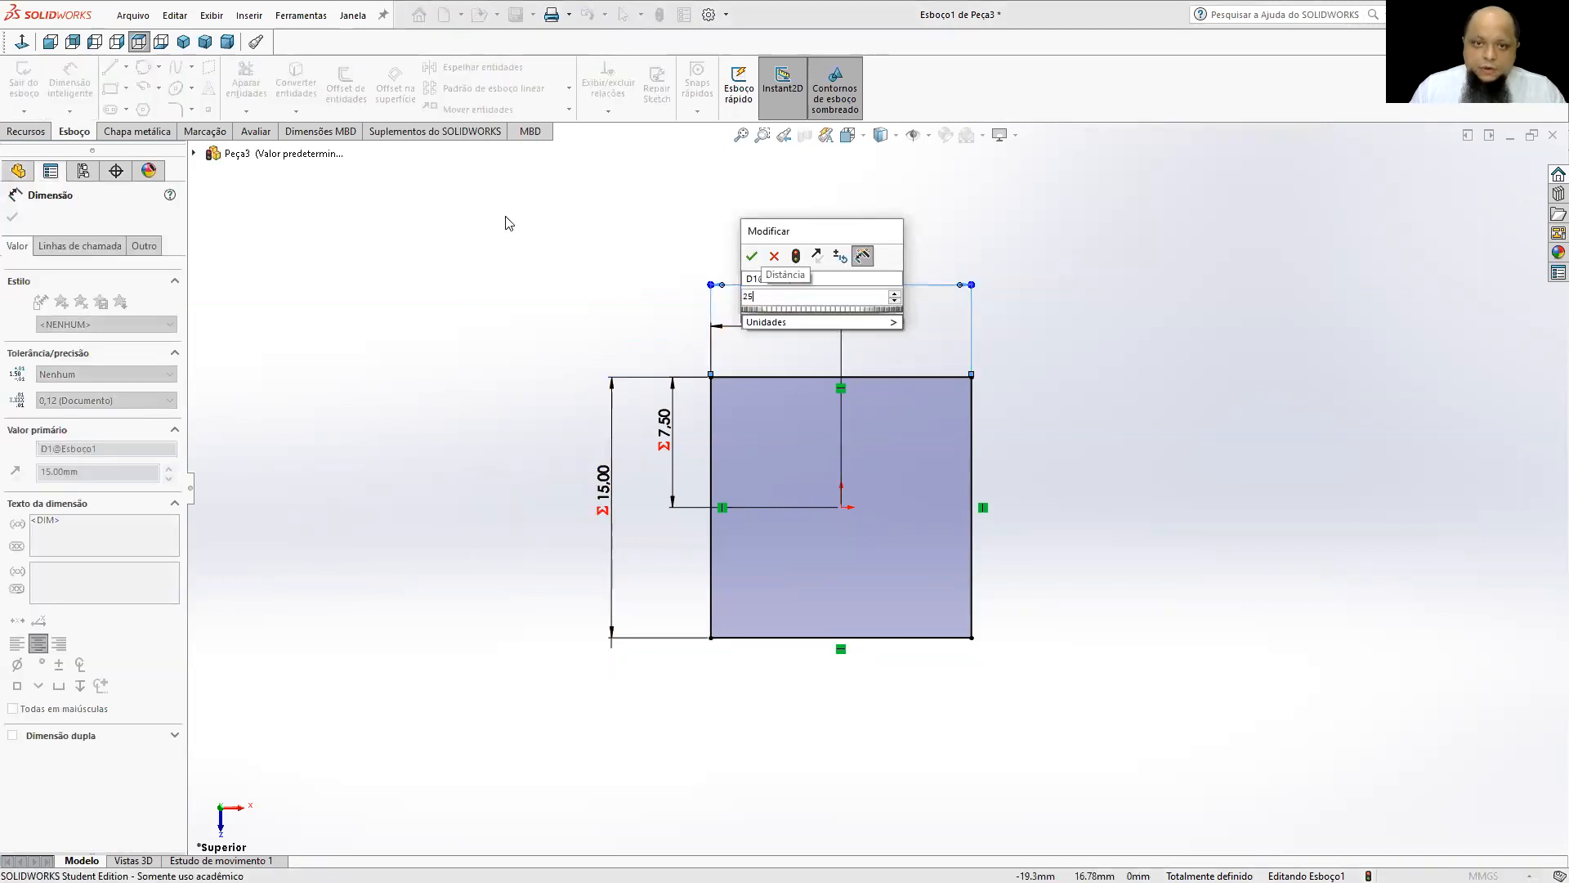
pyautogui.press('Return')
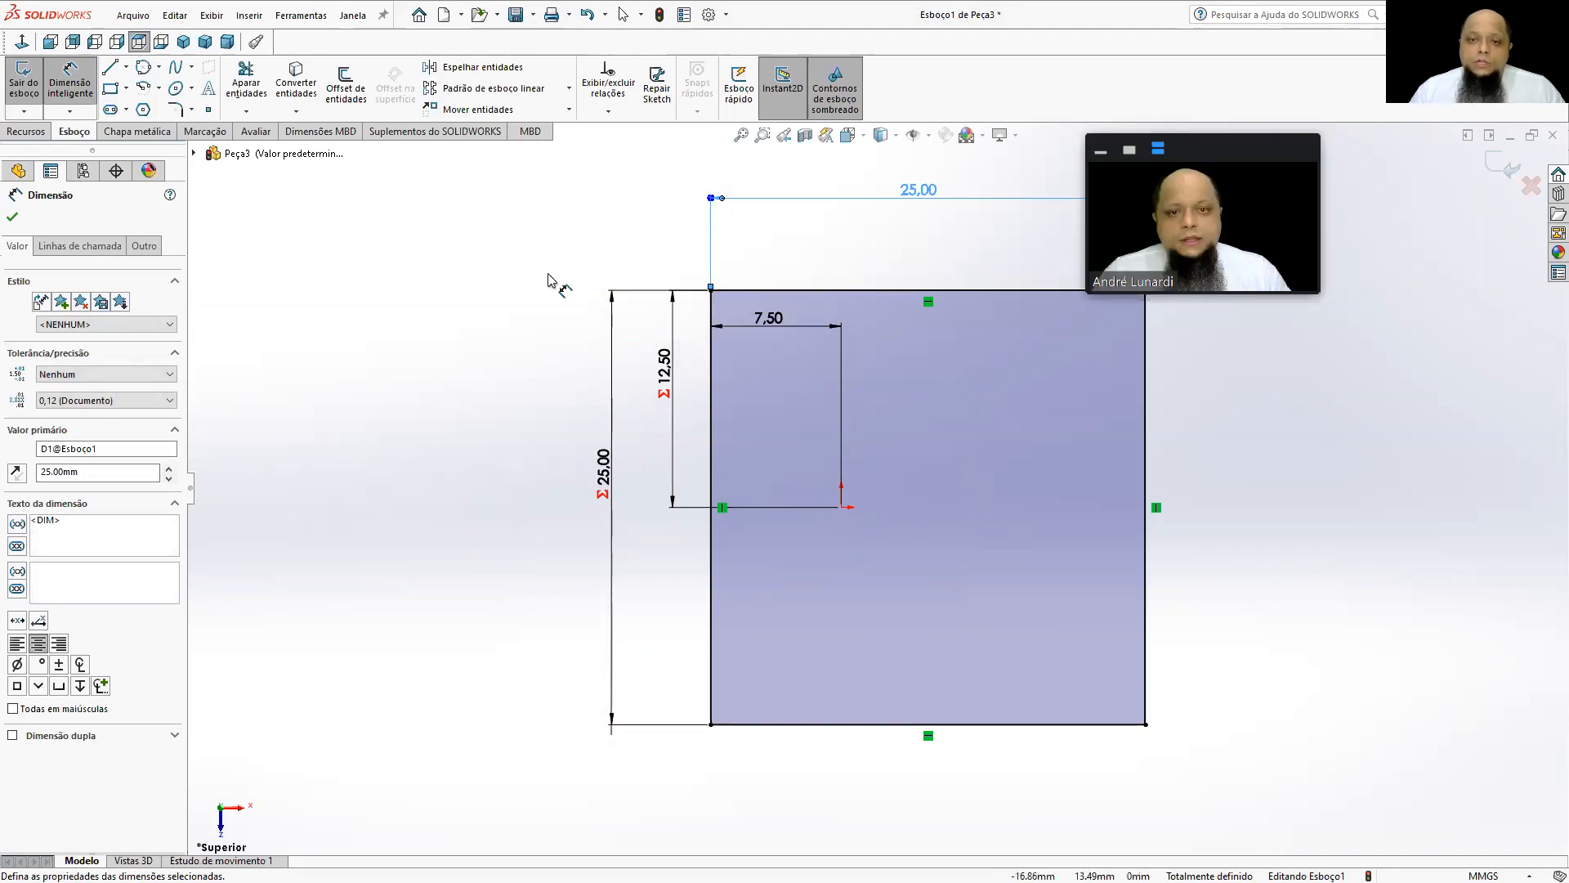
pyautogui.moveTo(787, 320); pyautogui.dragTo(813, 250)
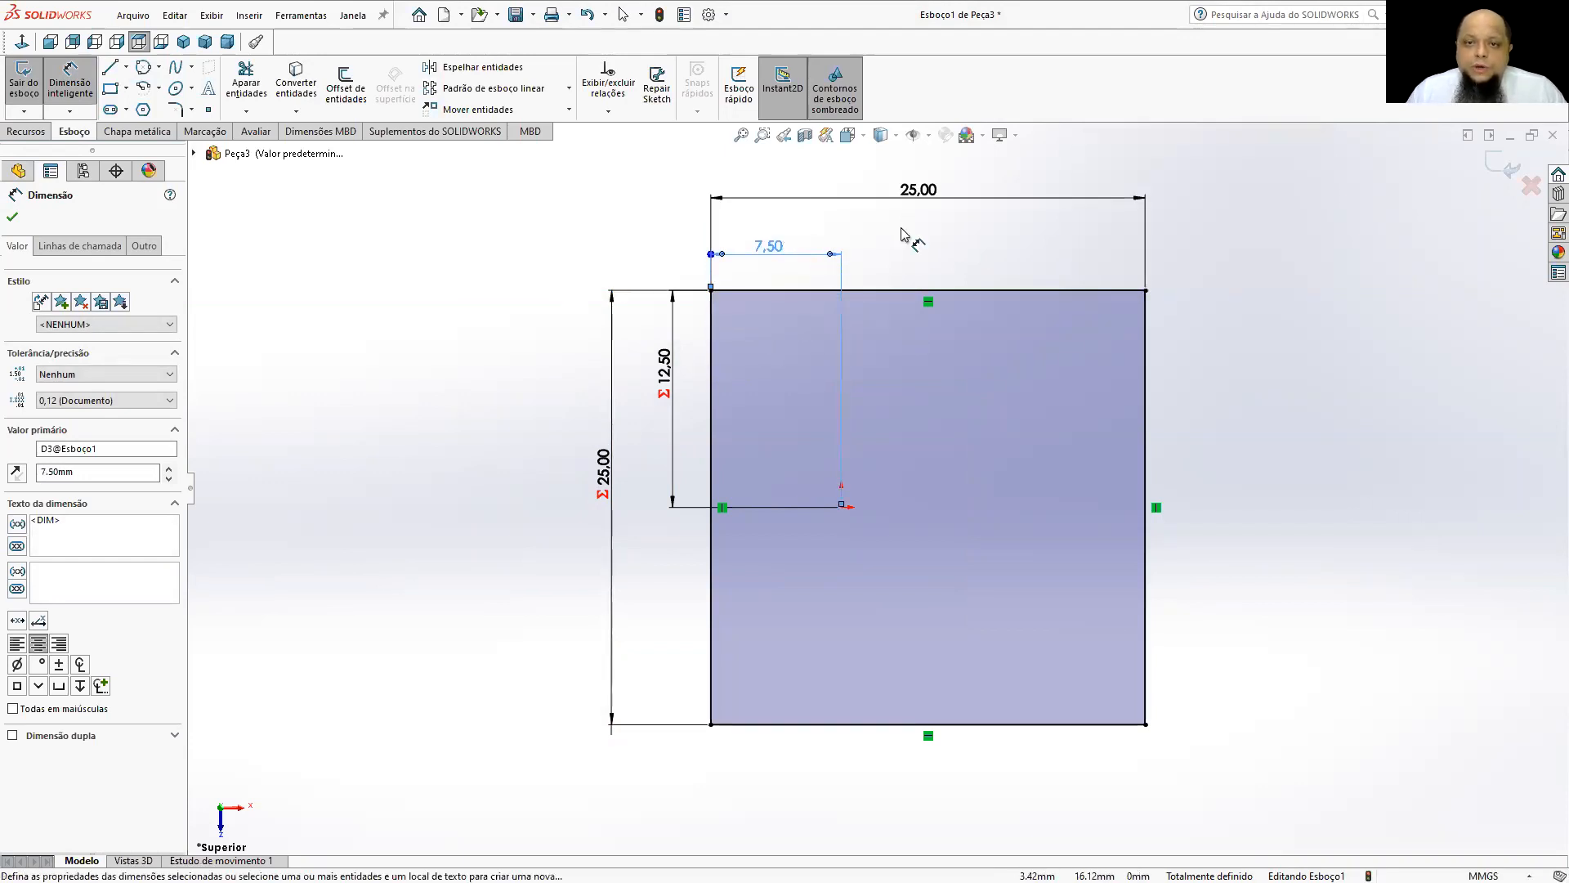
# Link the horizontal distance from the origin to the square's side to half the width with the equation ="D1@Esboço1"/2.
pyautogui.doubleClick(769, 246)
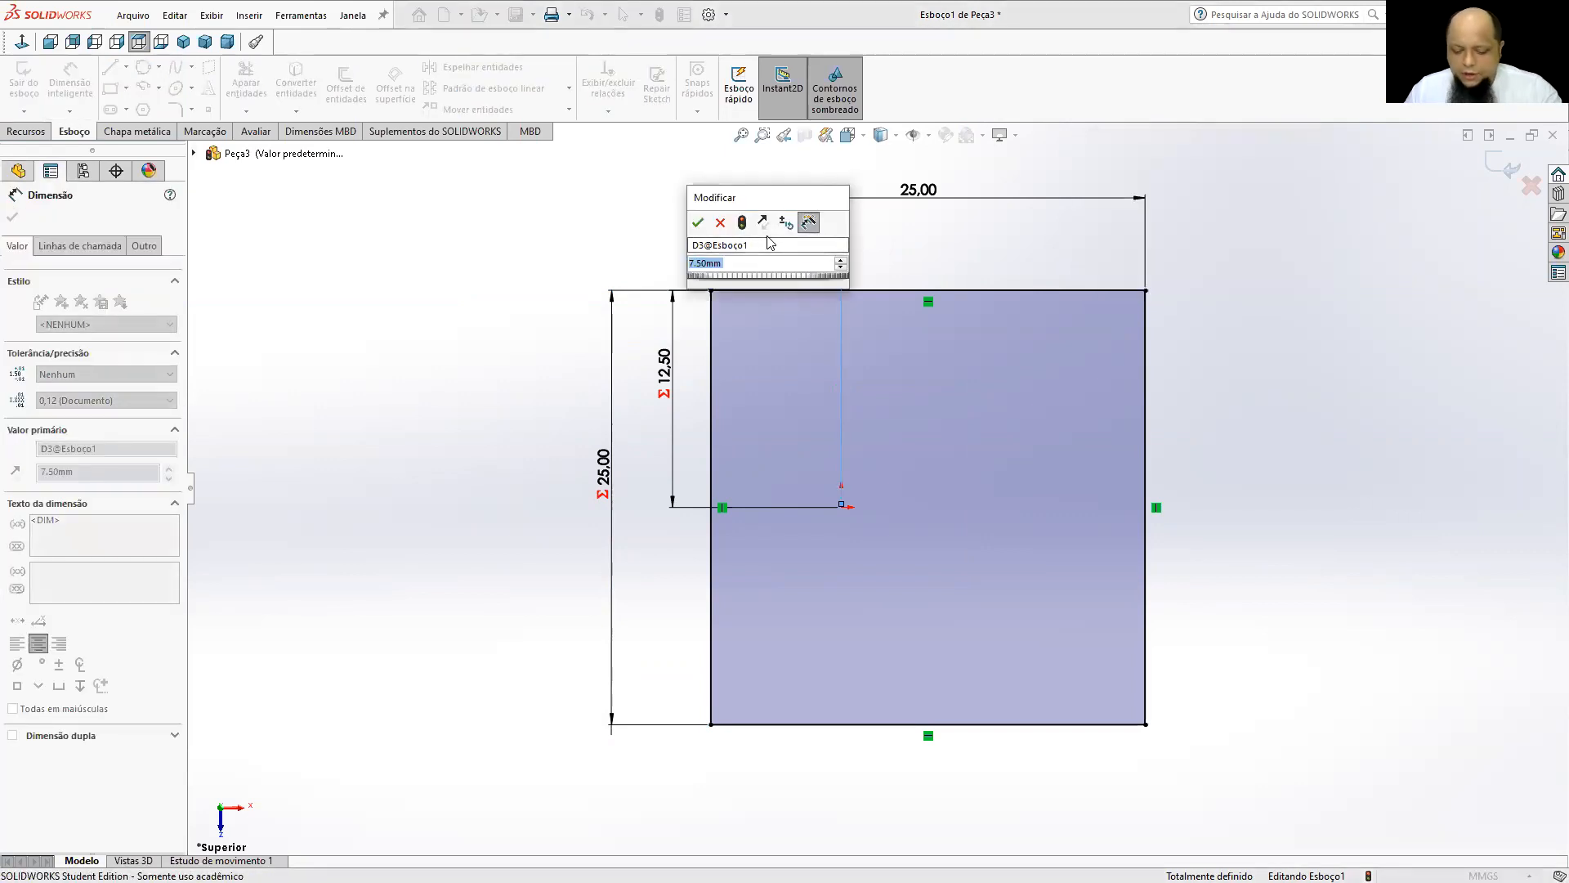
pyautogui.write('=')
pyautogui.click(906, 191)
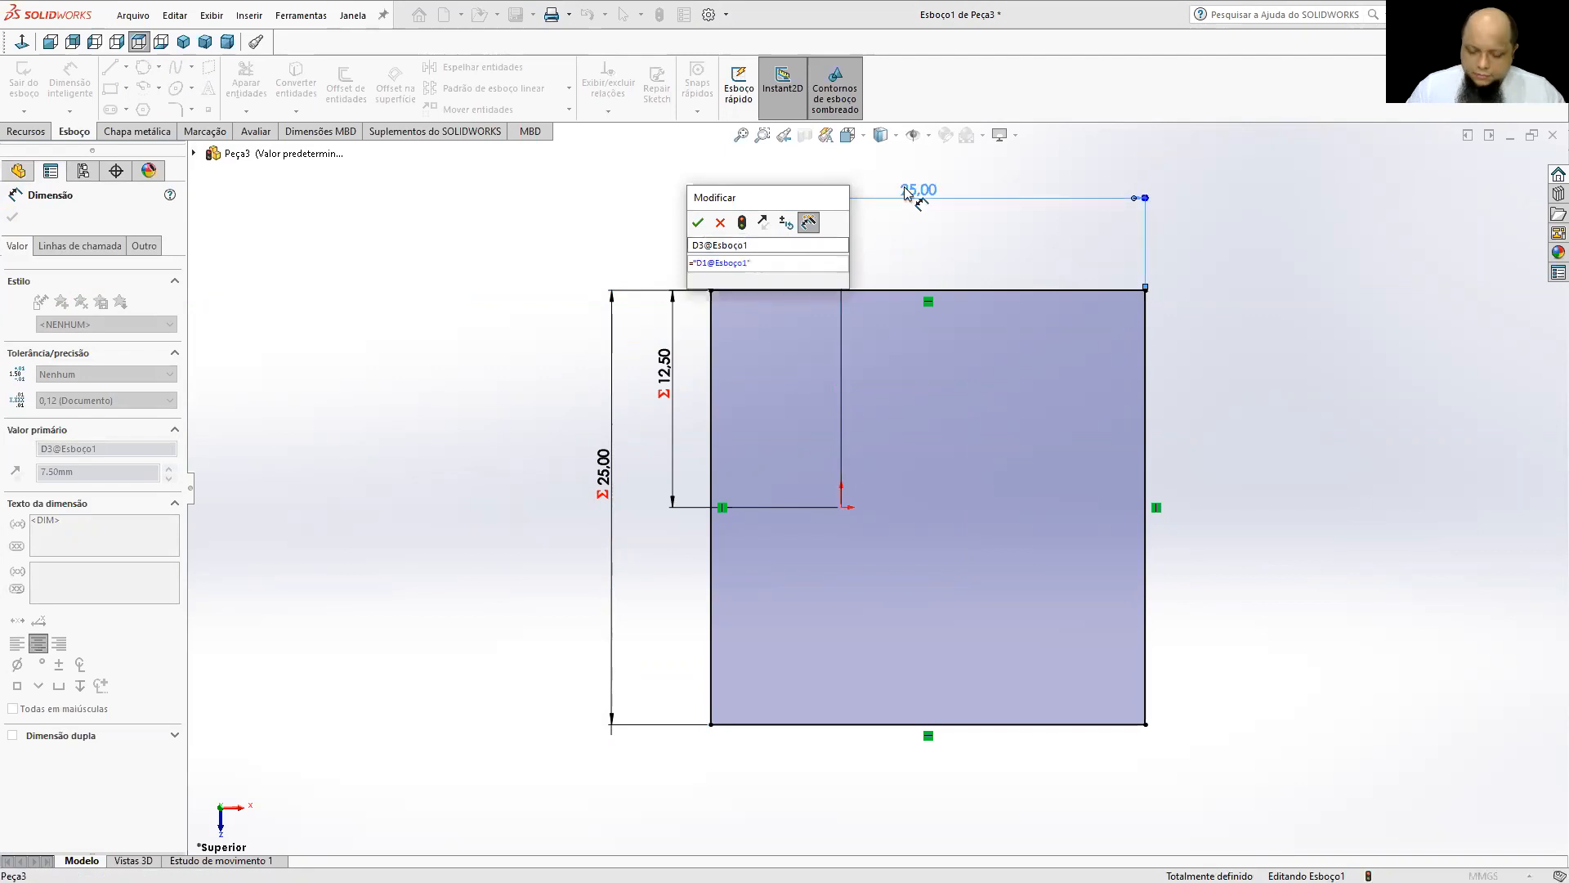
pyautogui.write('/2')
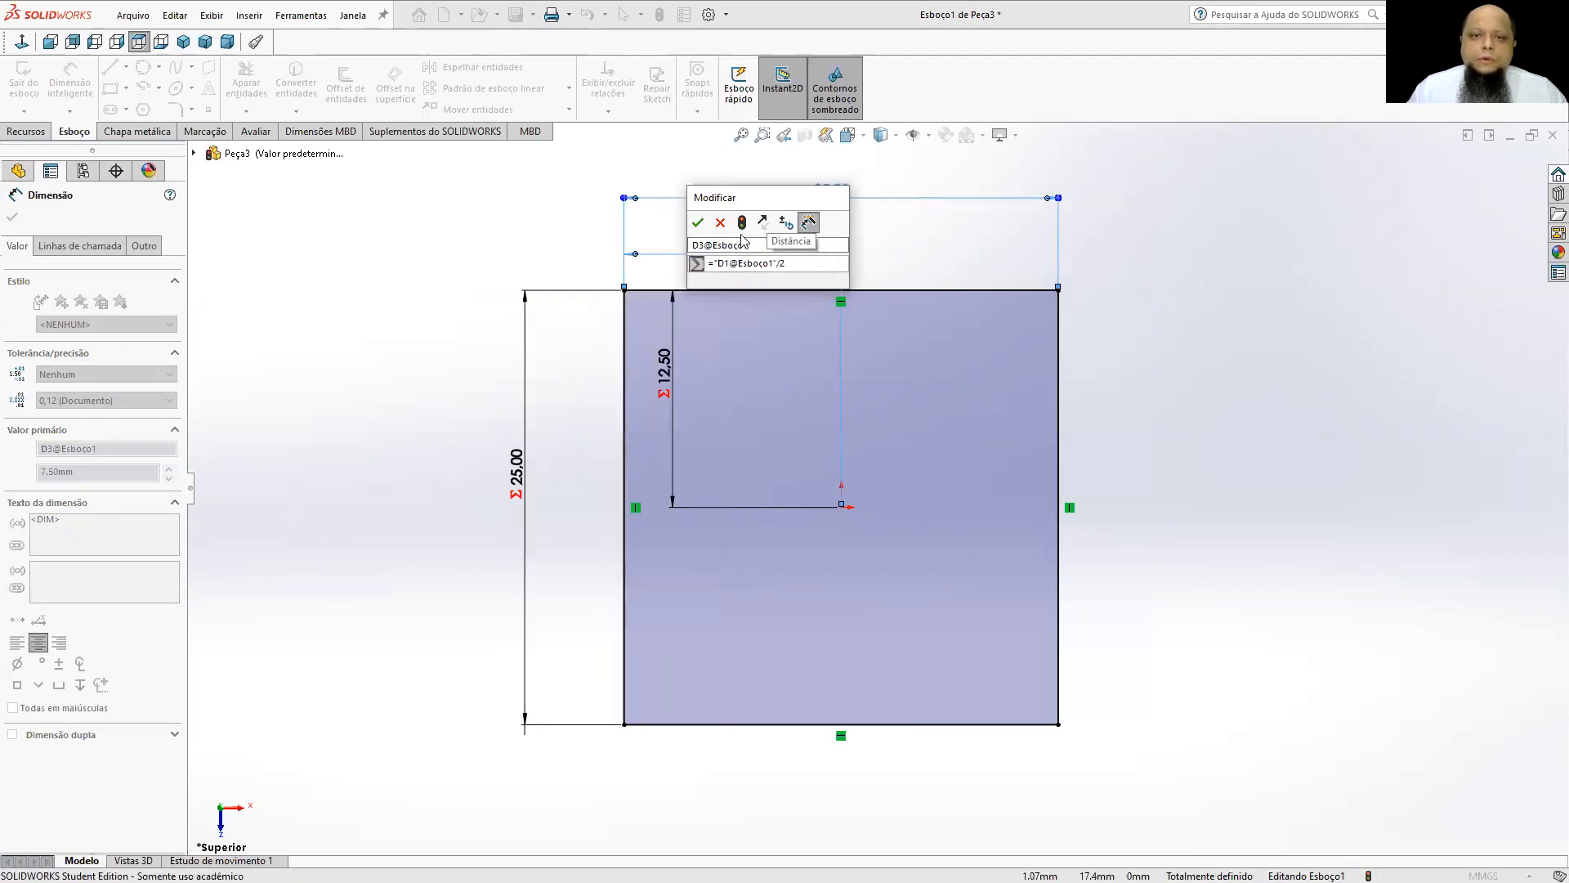
pyautogui.click(697, 222)
pyautogui.click(884, 257)
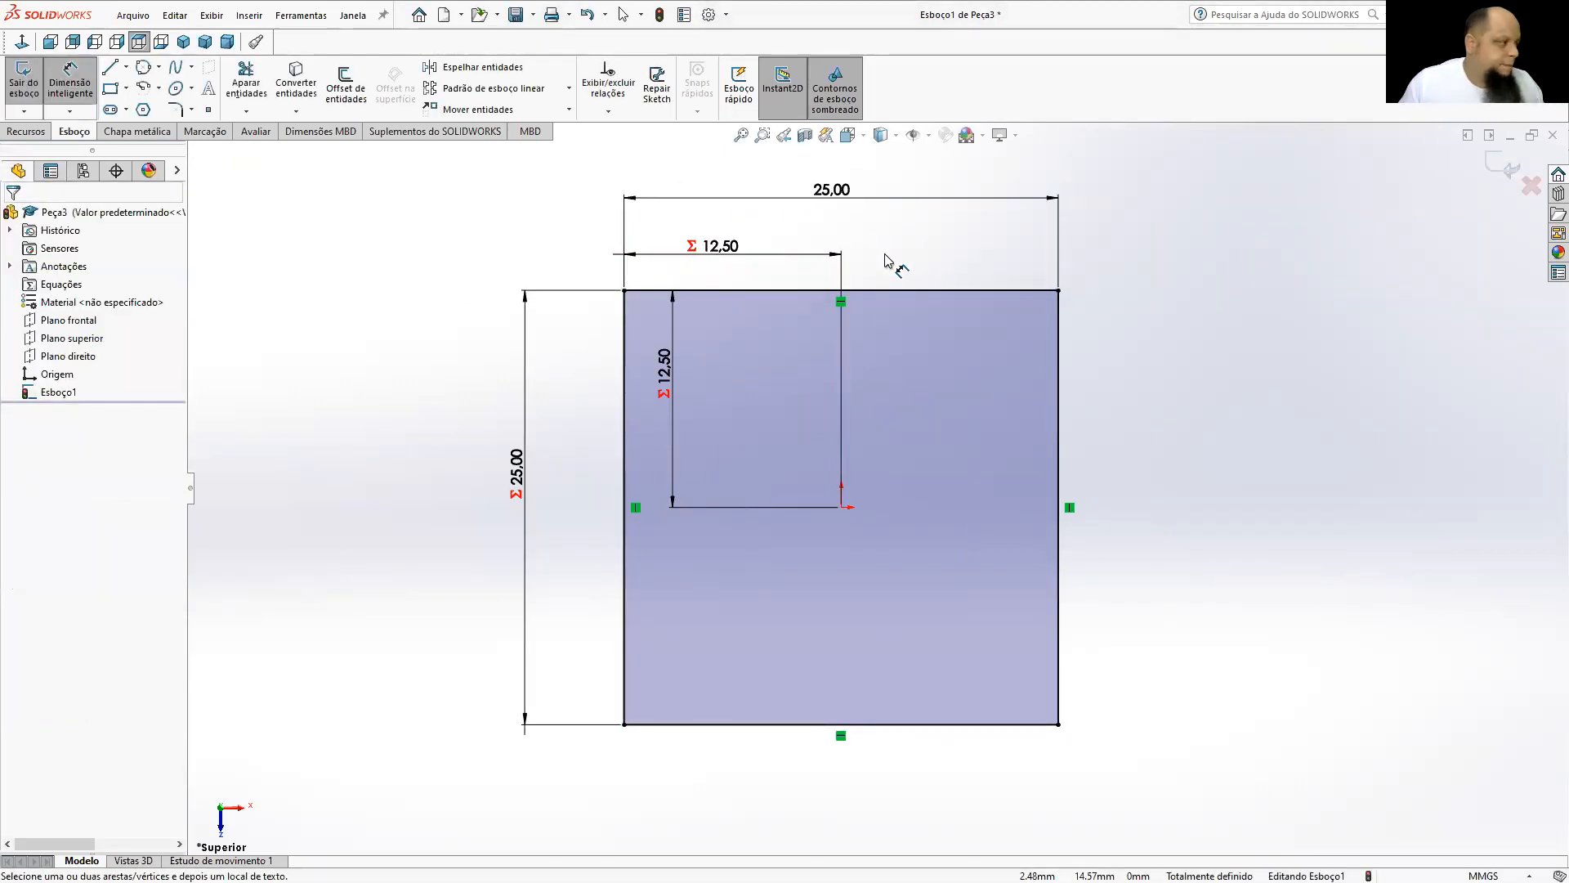
# Set the square's width to 17 mm and reposition the width and origin distance dimensions so they no longer overlap.
pyautogui.click(862, 196)
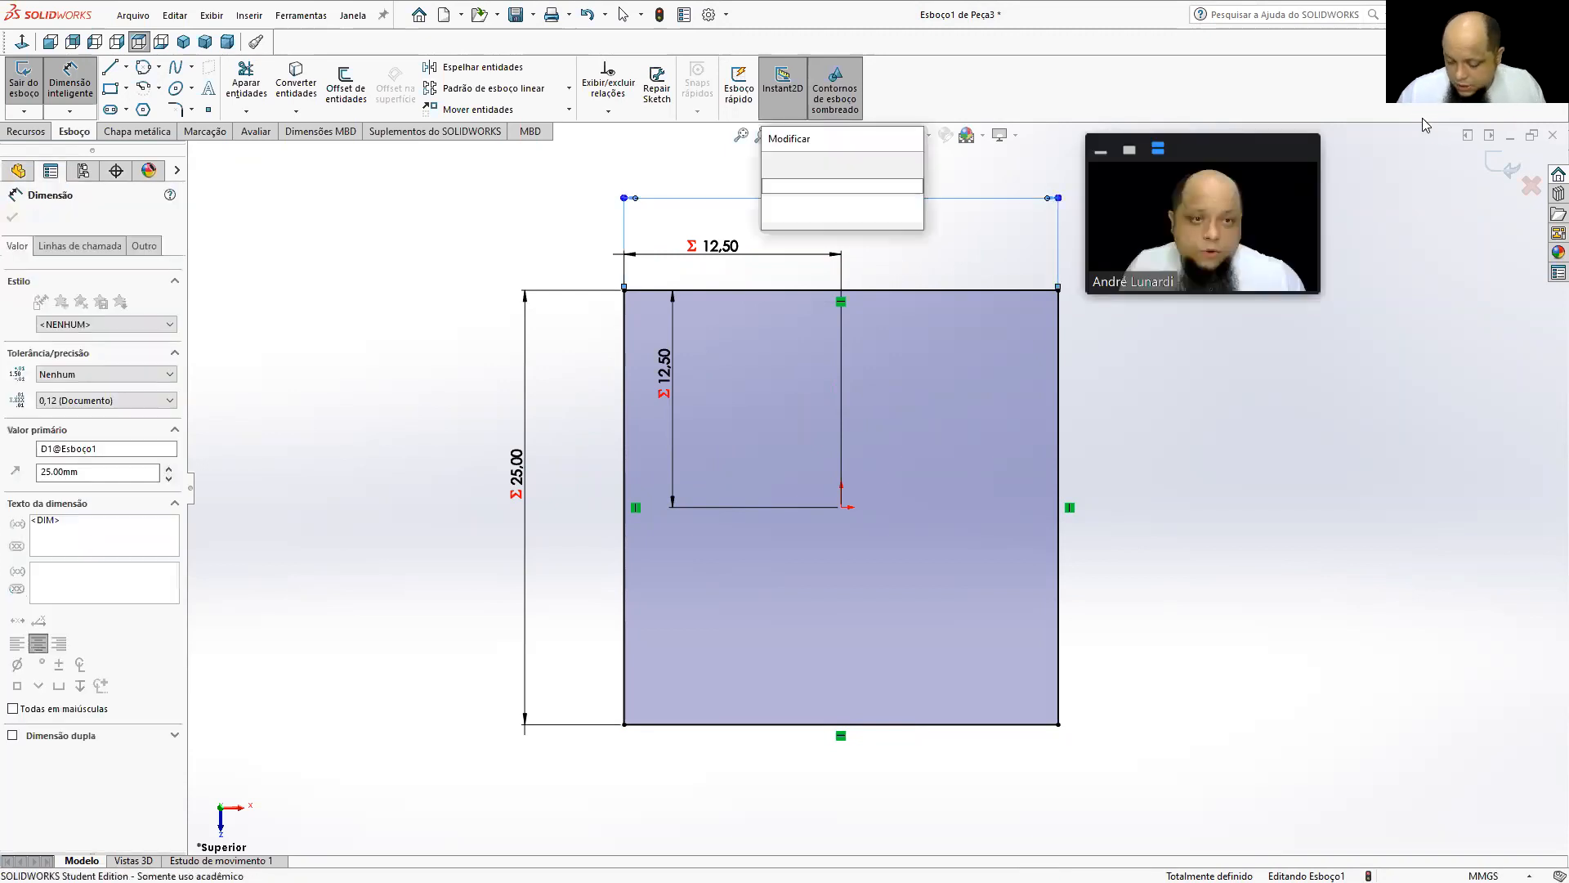
pyautogui.write('17')
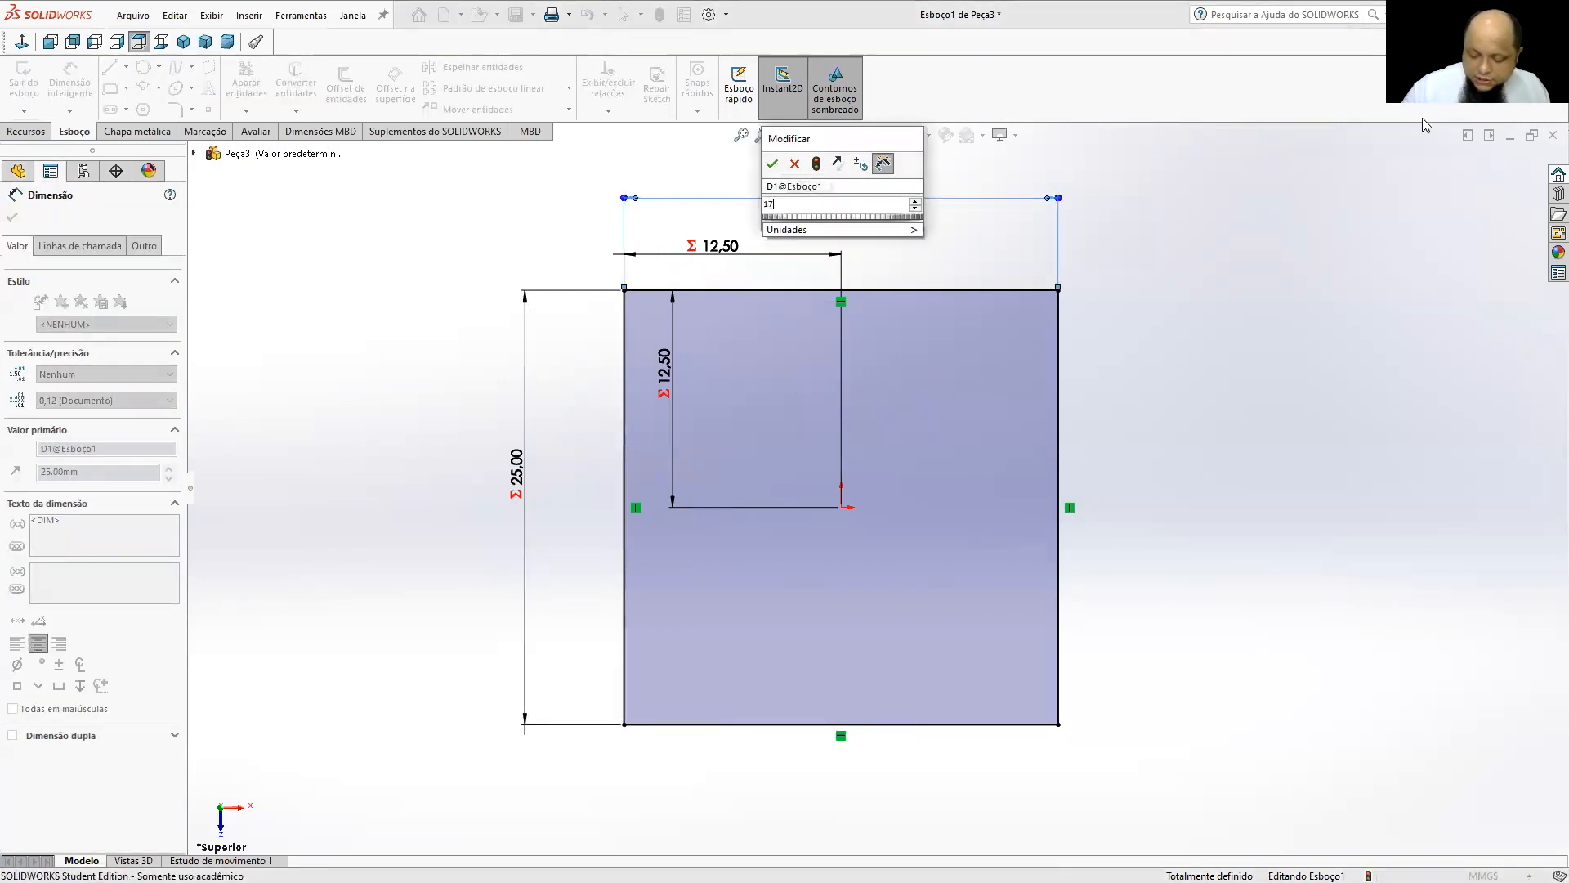
pyautogui.press('Return')
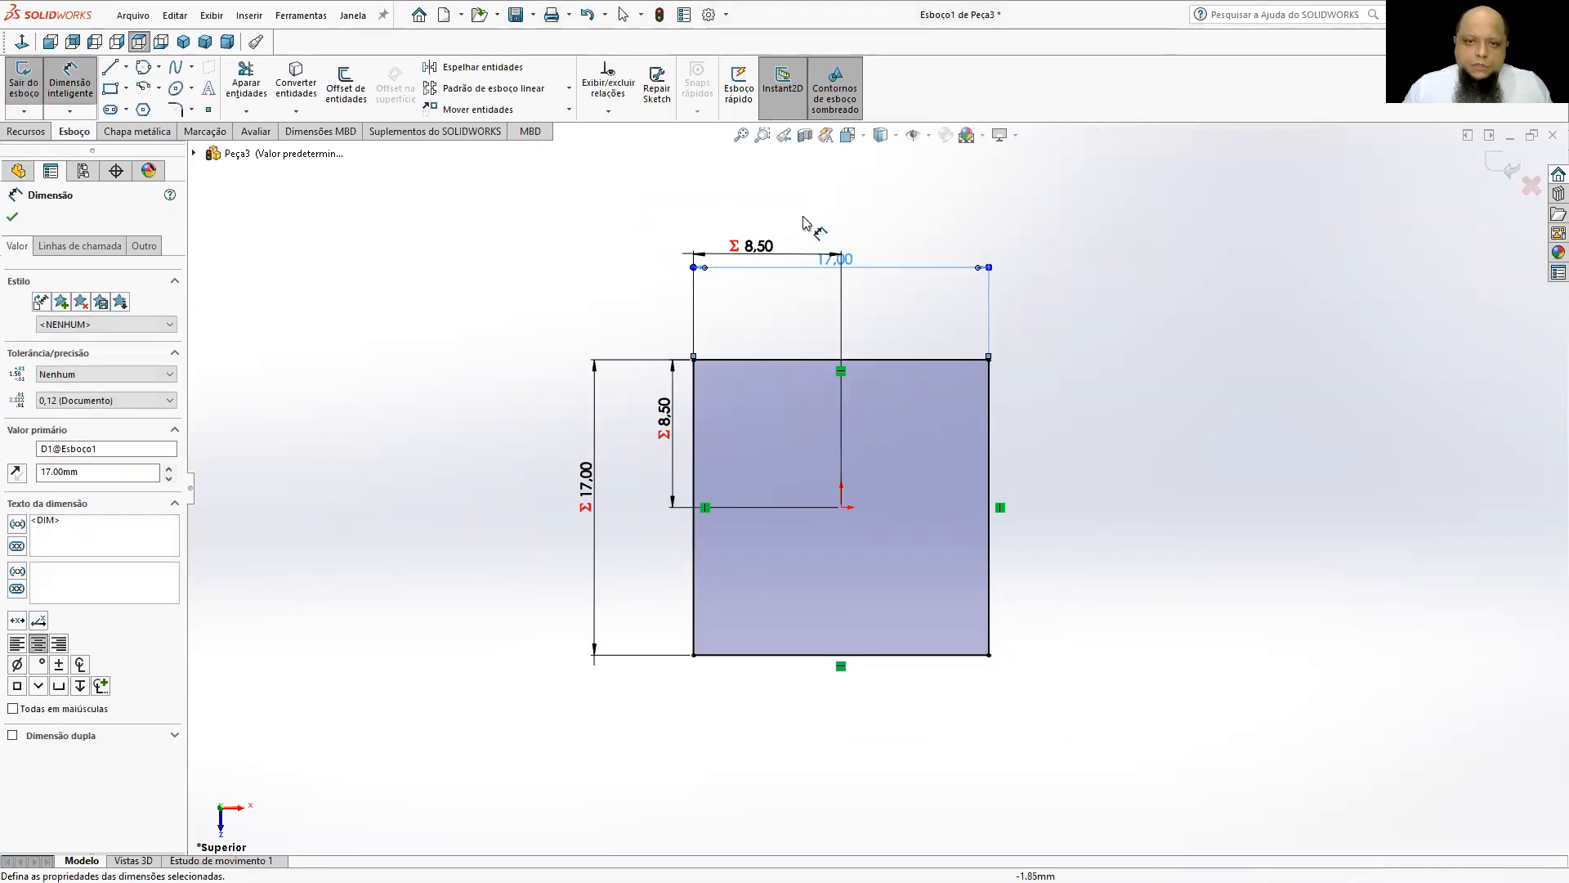
pyautogui.moveTo(759, 247); pyautogui.dragTo(760, 306)
pyautogui.moveTo(821, 263); pyautogui.dragTo(821, 237)
pyautogui.moveTo(659, 420); pyautogui.dragTo(639, 413)
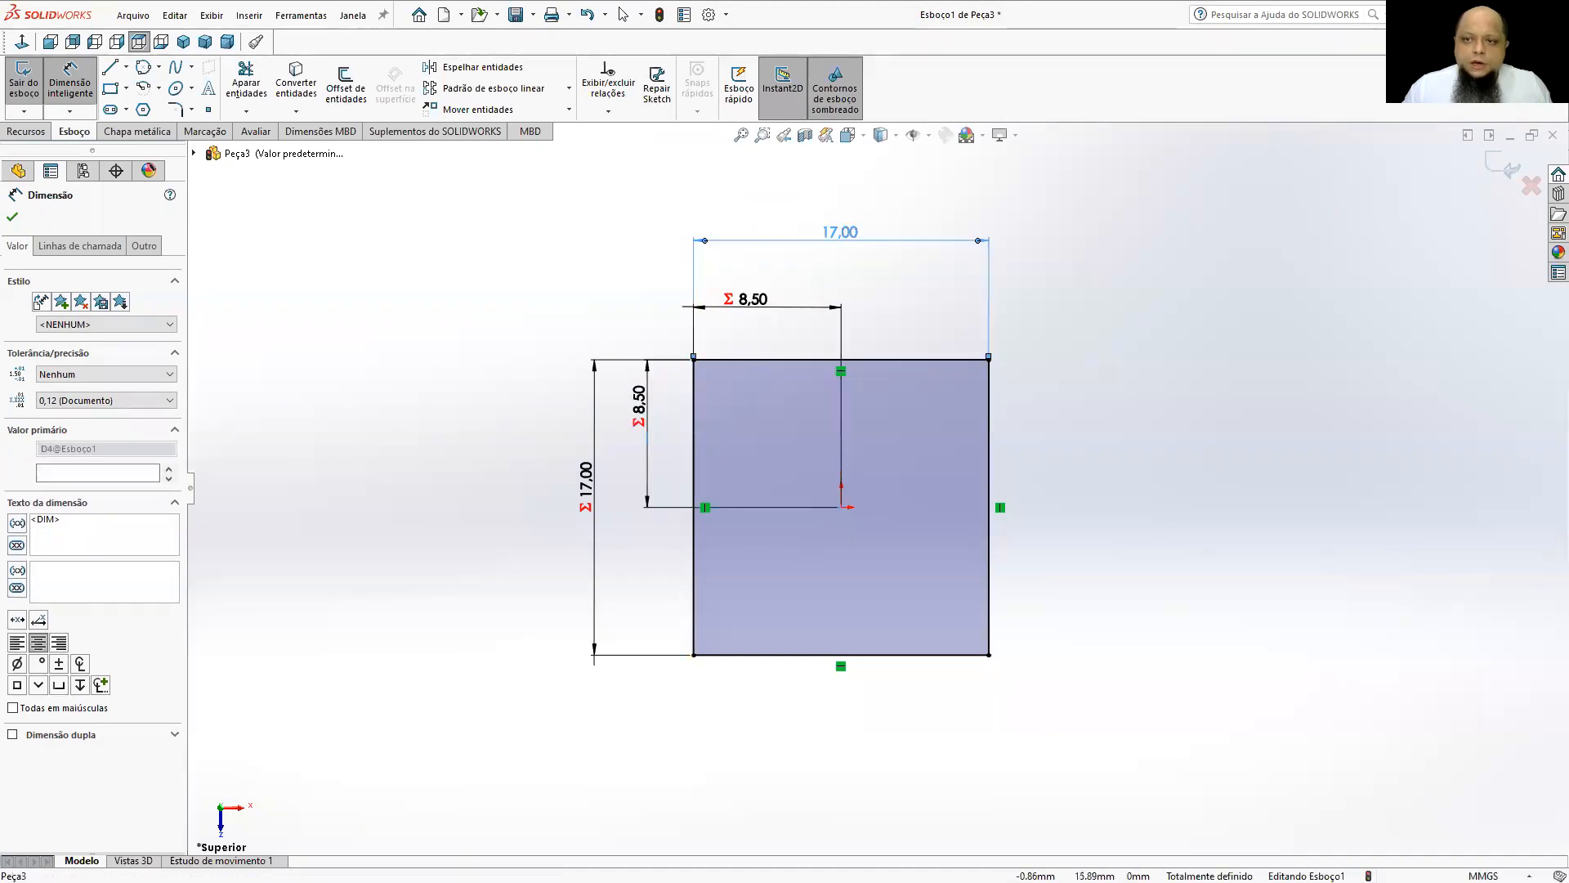
# Test the centred square with a width of 19 mm, and settle on a width of 15 mm.
pyautogui.doubleClick(840, 232)
pyautogui.write('19')
pyautogui.press('Return')
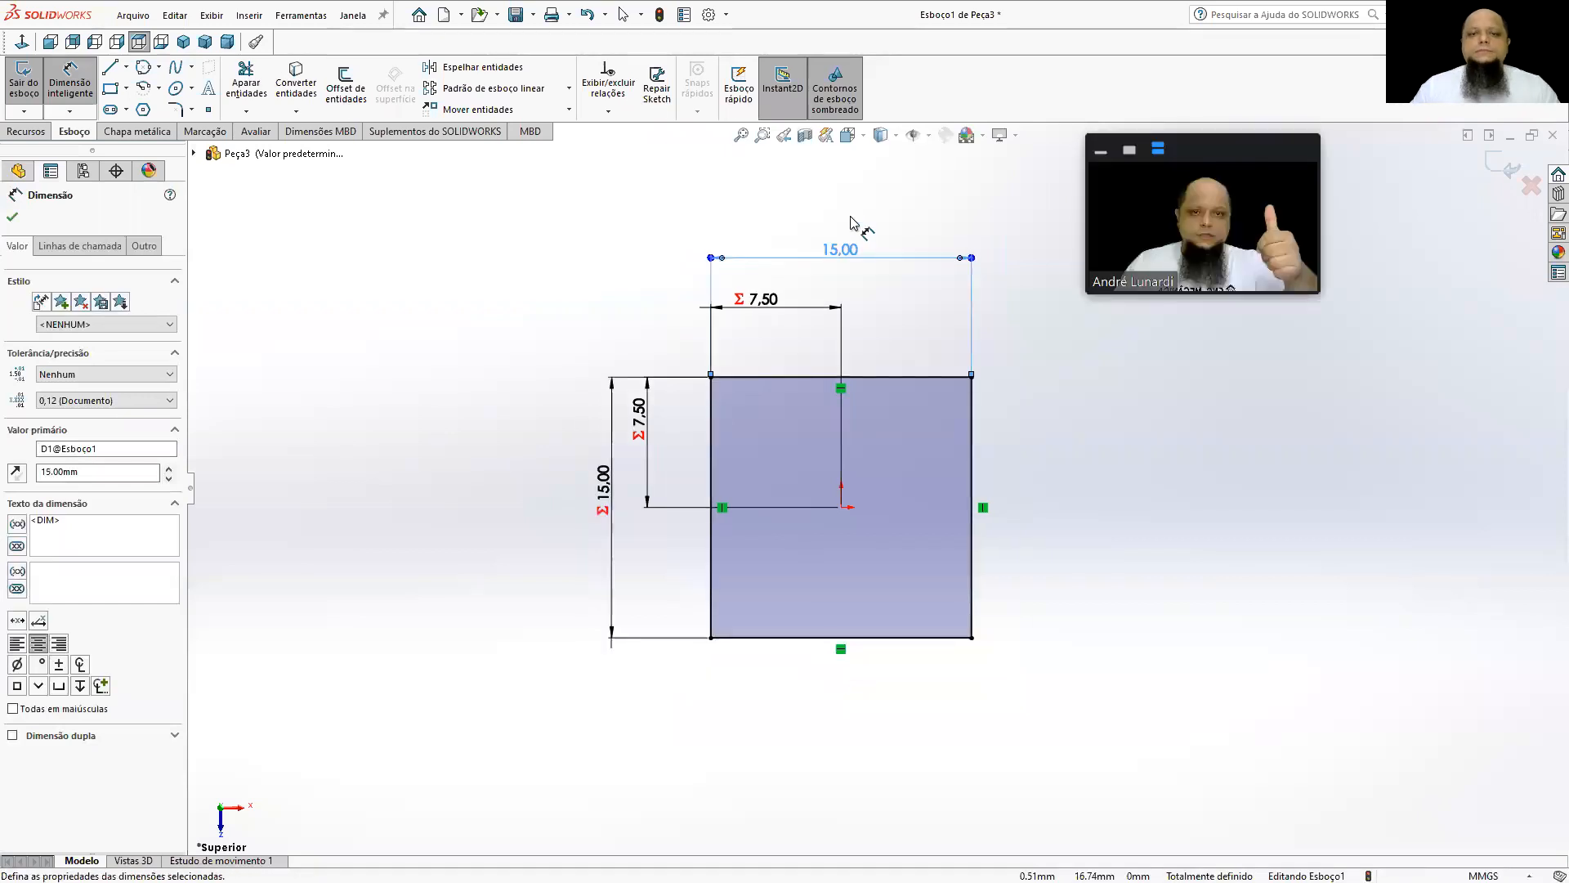
# Extrude the square sketch as a boss with a blind depth of 15 mm.
pyautogui.moveTo(844, 571)
pyautogui.mouseDown(button='middle')
pyautogui.moveTo(893, 360)
pyautogui.moveTo(1006, 294)
pyautogui.moveTo(921, 323)
pyautogui.moveTo(844, 440)
pyautogui.moveTo(832, 535)
pyautogui.mouseUp(button='middle')
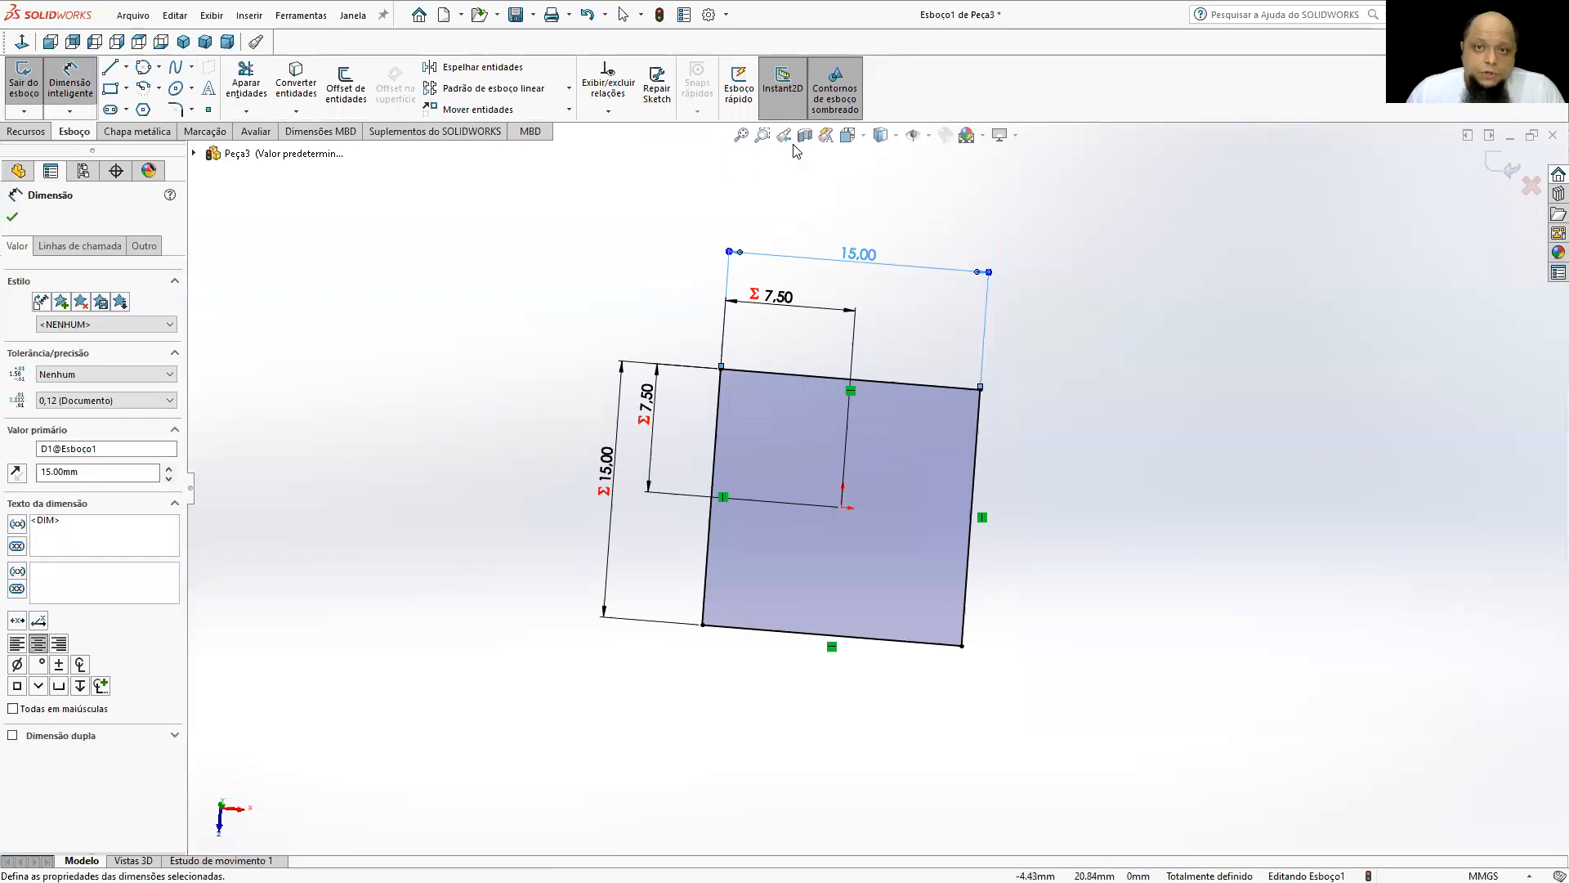
pyautogui.moveTo(799, 389)
pyautogui.mouseDown(button='middle')
pyautogui.moveTo(798, 281)
pyautogui.moveTo(815, 249)
pyautogui.mouseUp(button='middle')
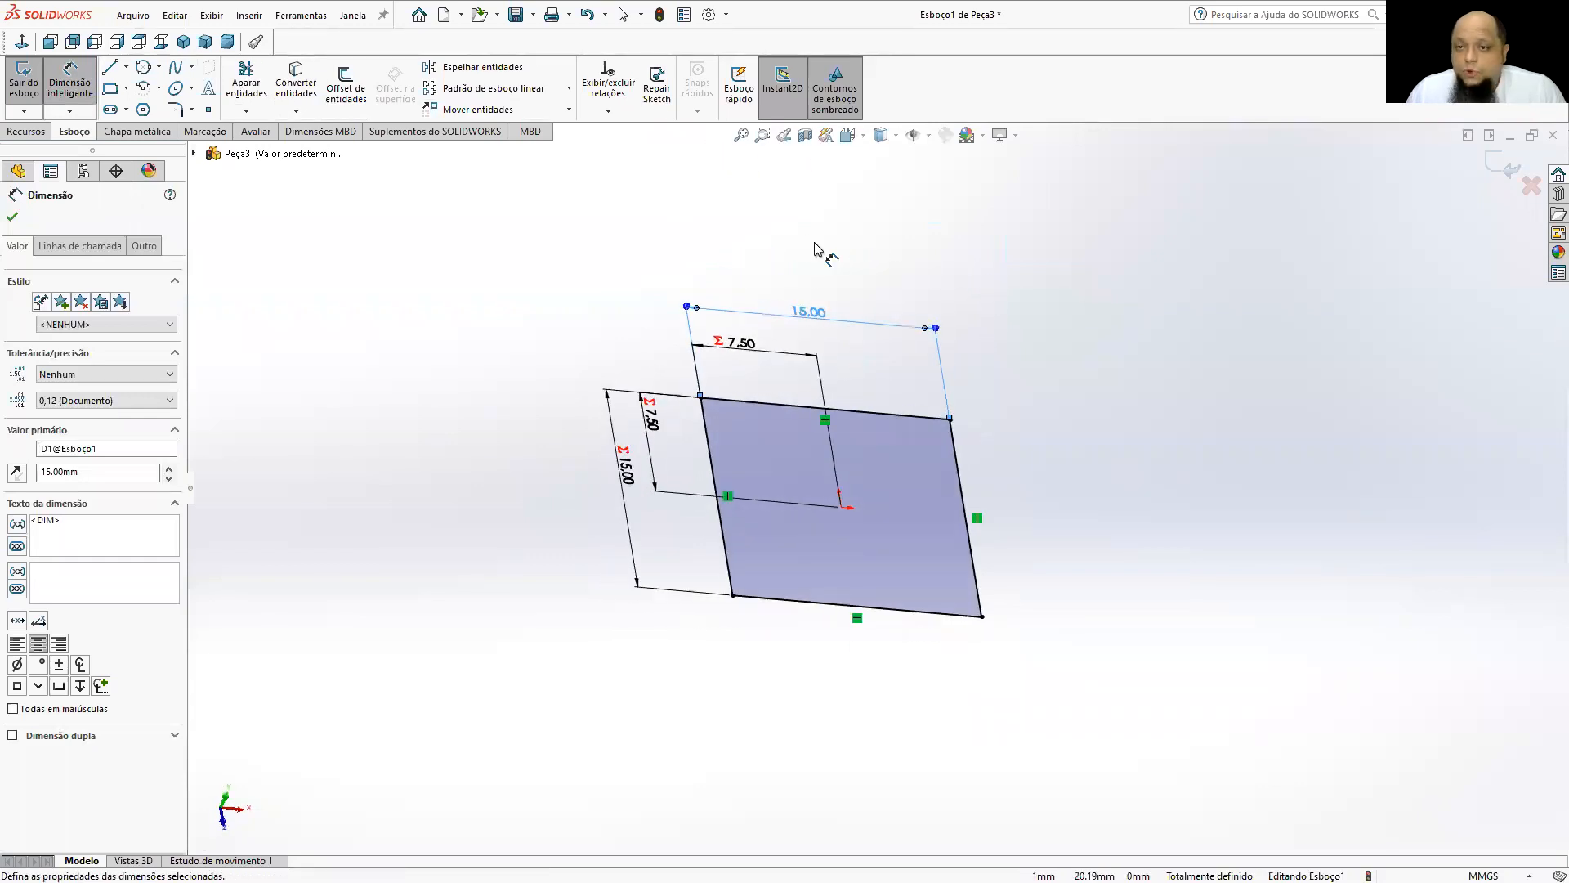
pyautogui.moveTo(916, 411)
pyautogui.mouseDown(button='middle')
pyautogui.moveTo(875, 332)
pyautogui.moveTo(798, 337)
pyautogui.mouseUp(button='middle')
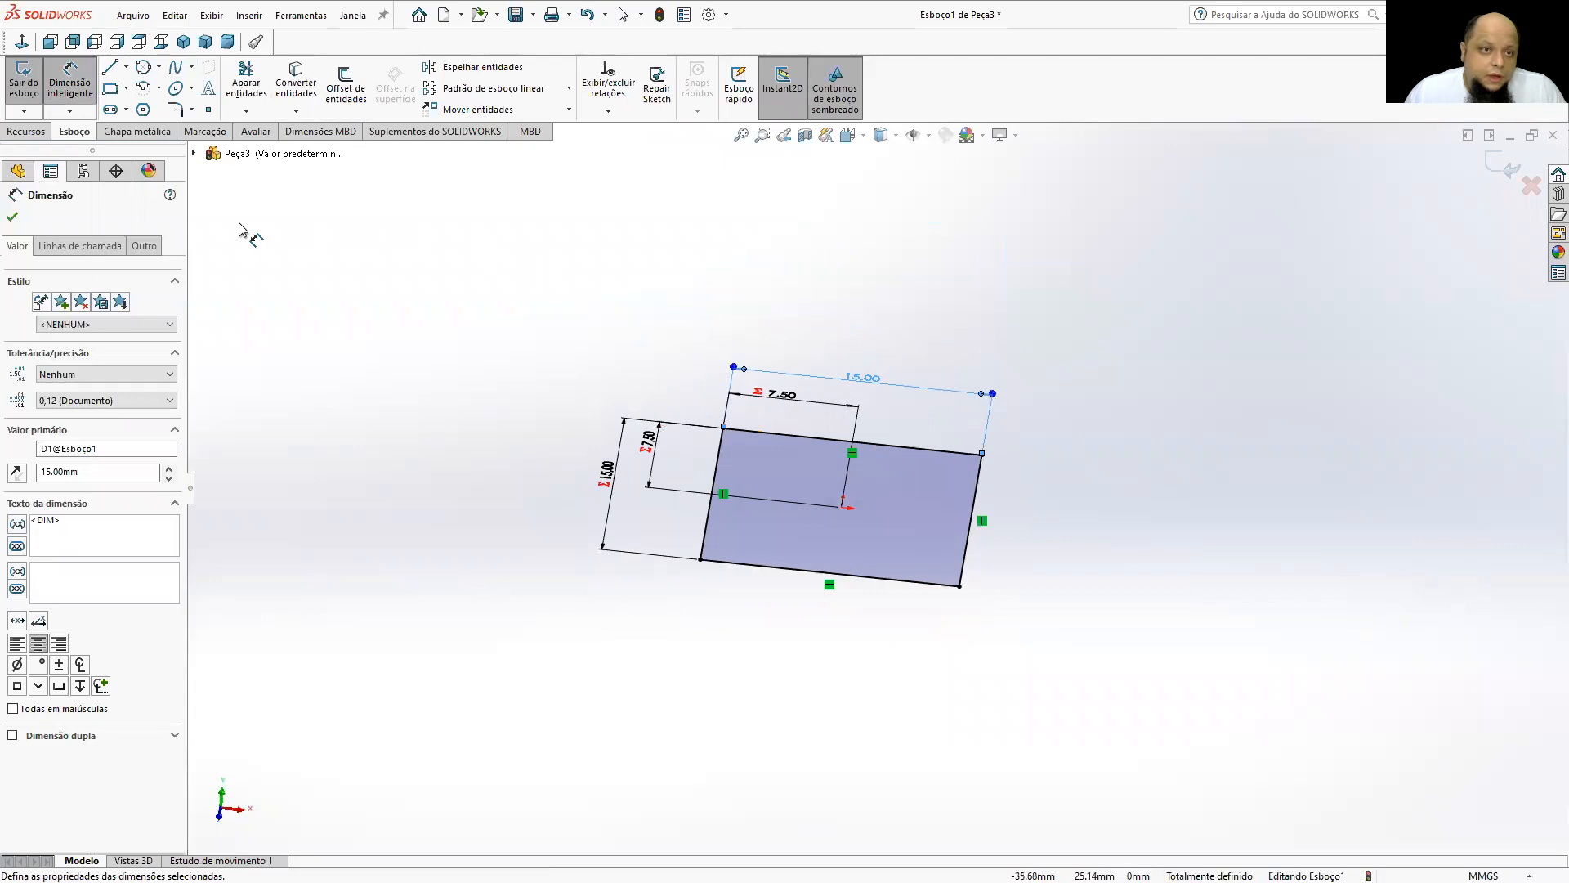
pyautogui.click(45, 133)
pyautogui.click(38, 91)
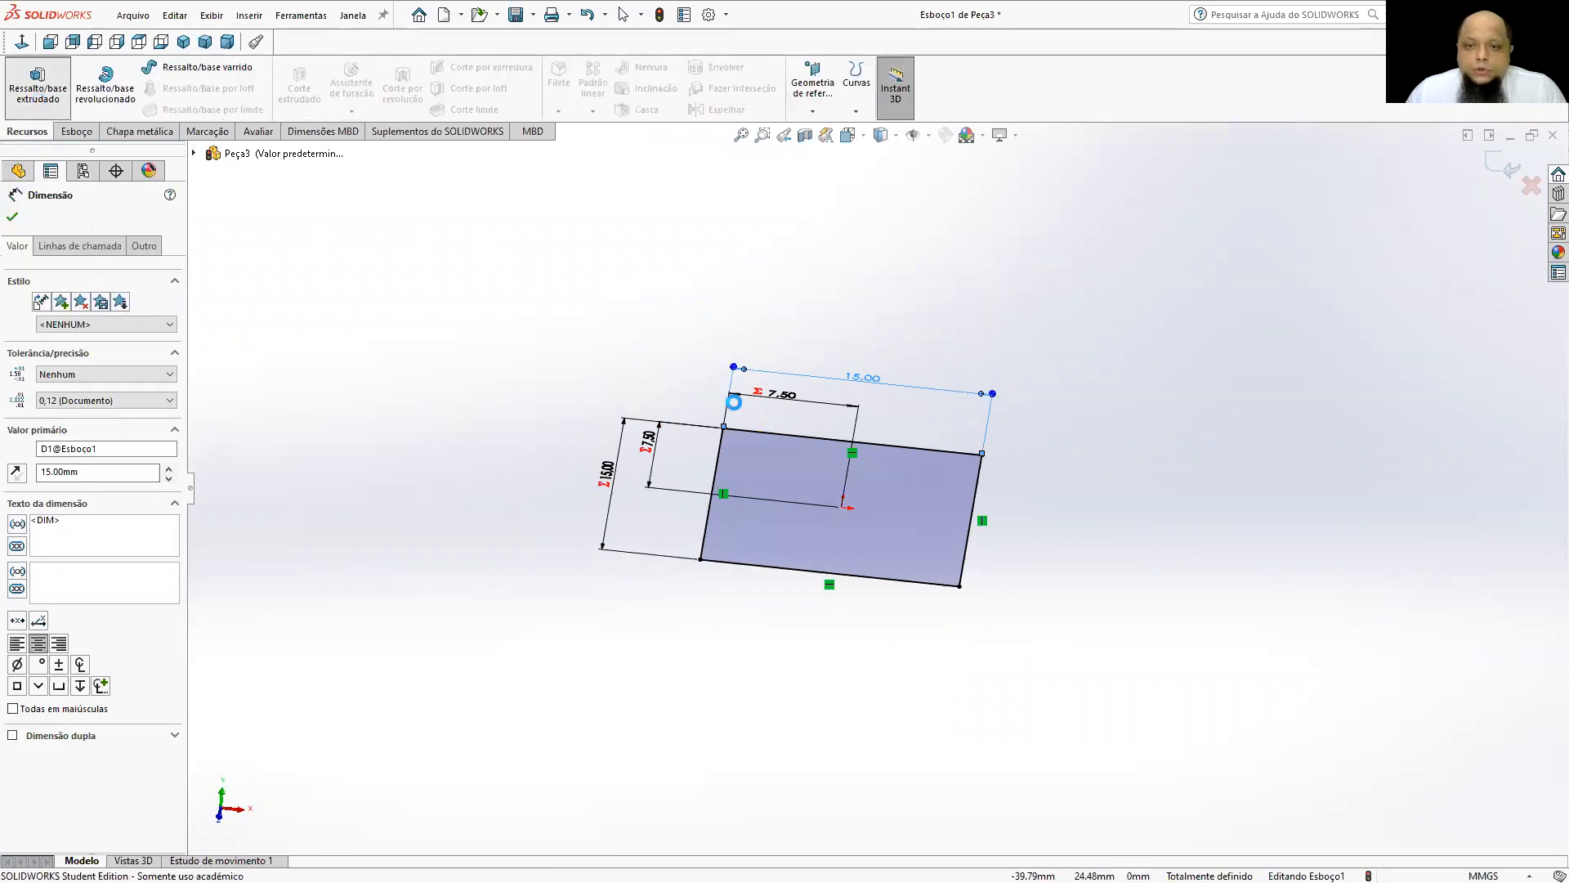
pyautogui.moveTo(747, 404); pyautogui.dragTo(878, 342, button='middle')
pyautogui.moveTo(863, 327)
pyautogui.mouseDown()
pyautogui.moveTo(850, 231)
pyautogui.moveTo(861, 392)
pyautogui.moveTo(820, 746)
pyautogui.moveTo(835, 736)
pyautogui.moveTo(891, 315)
pyautogui.moveTo(853, 300)
pyautogui.moveTo(856, 280)
pyautogui.mouseUp()
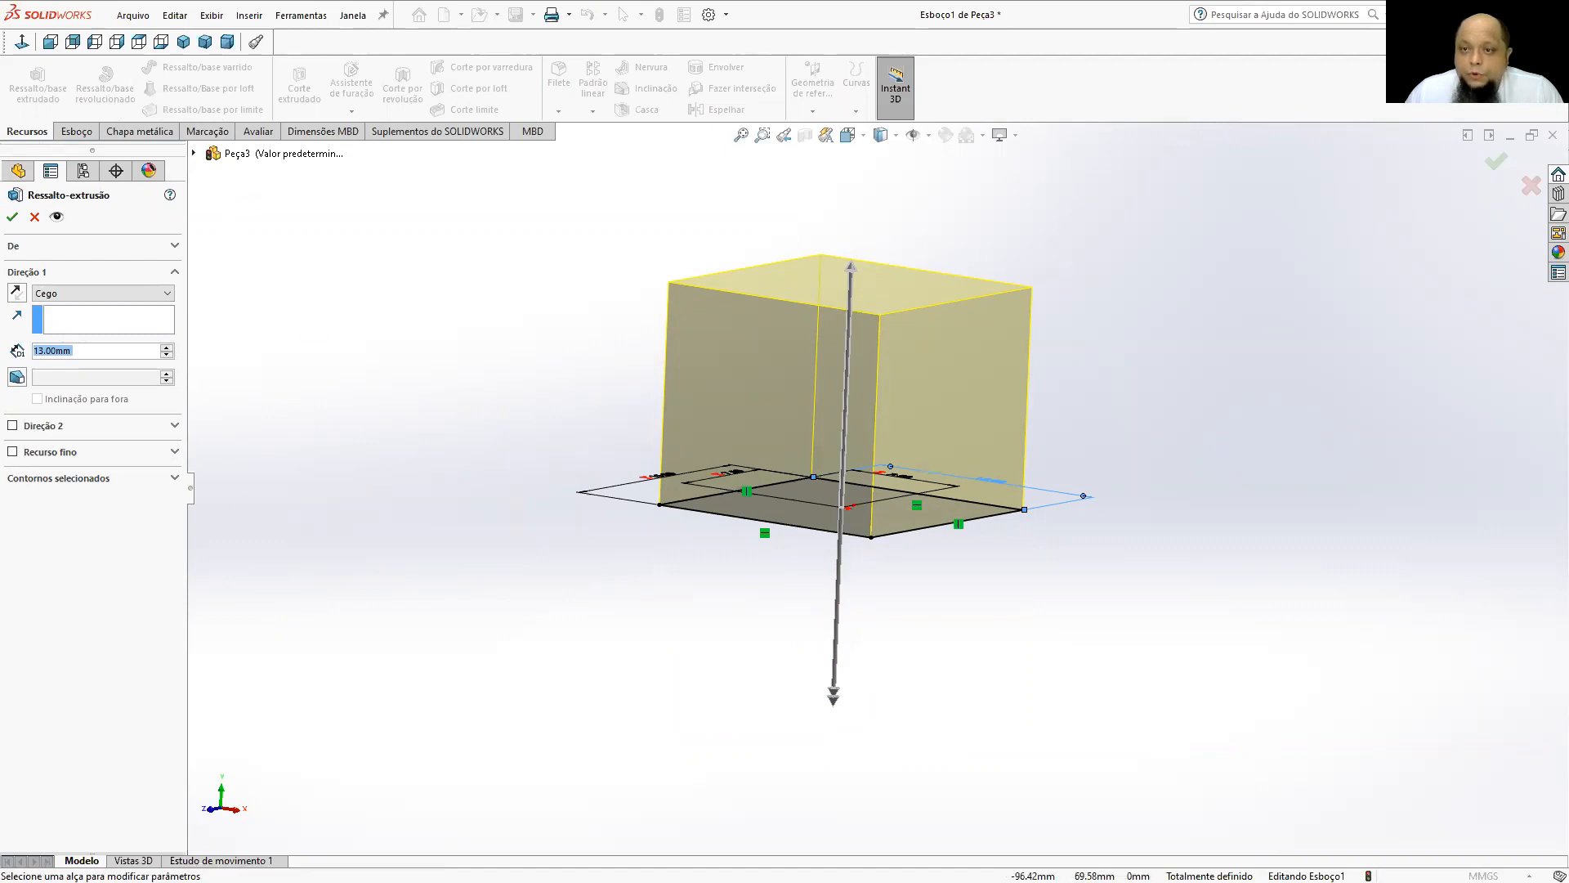
pyautogui.click(89, 350)
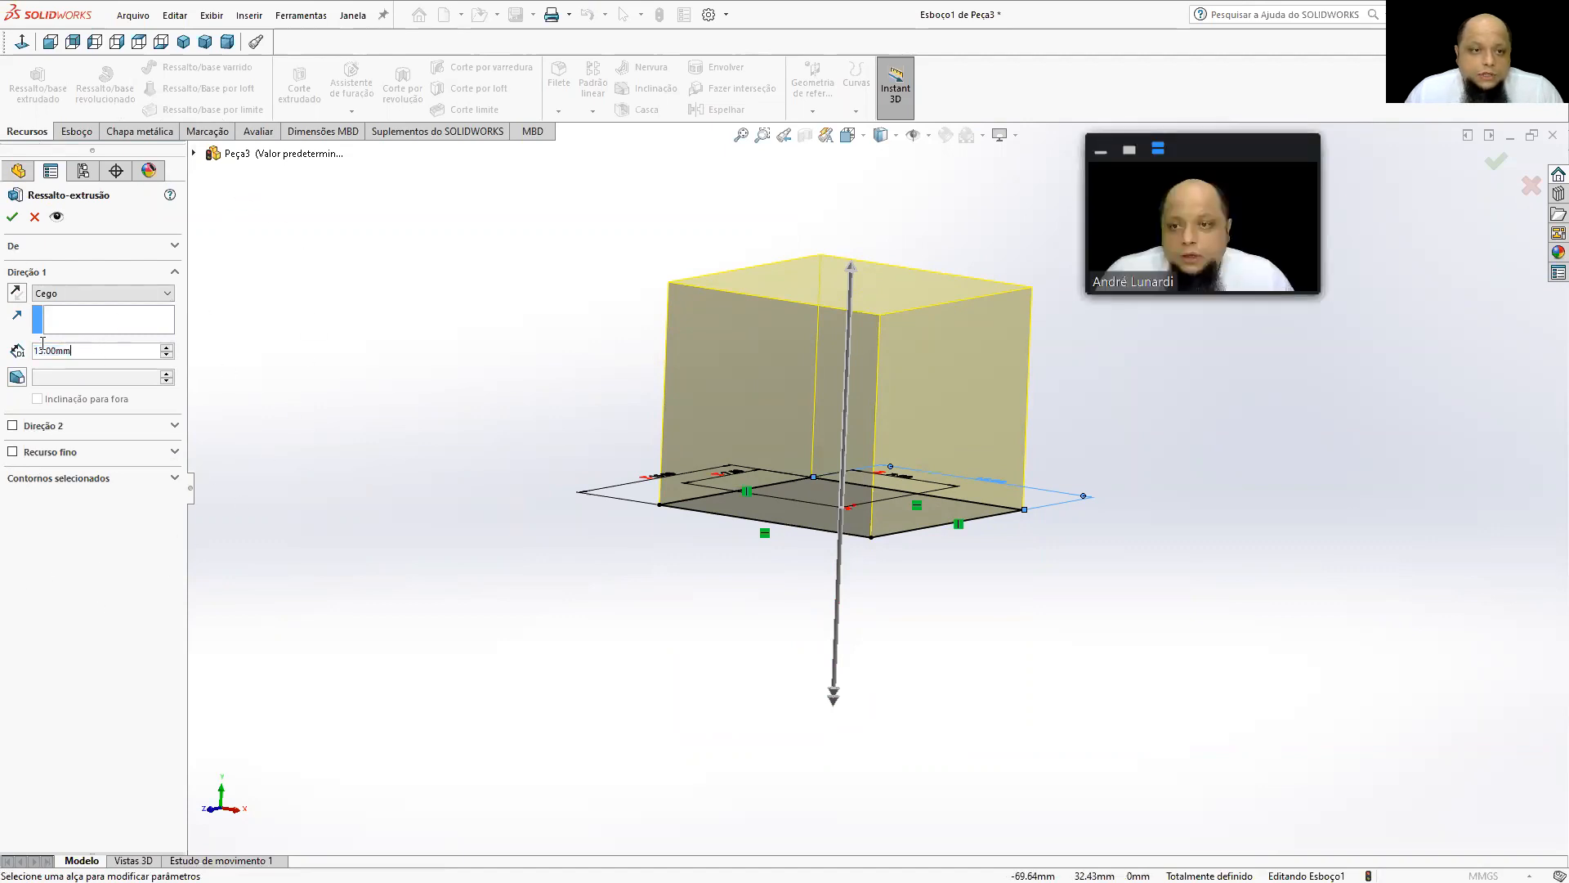
pyautogui.write('15')
pyautogui.press('Return')
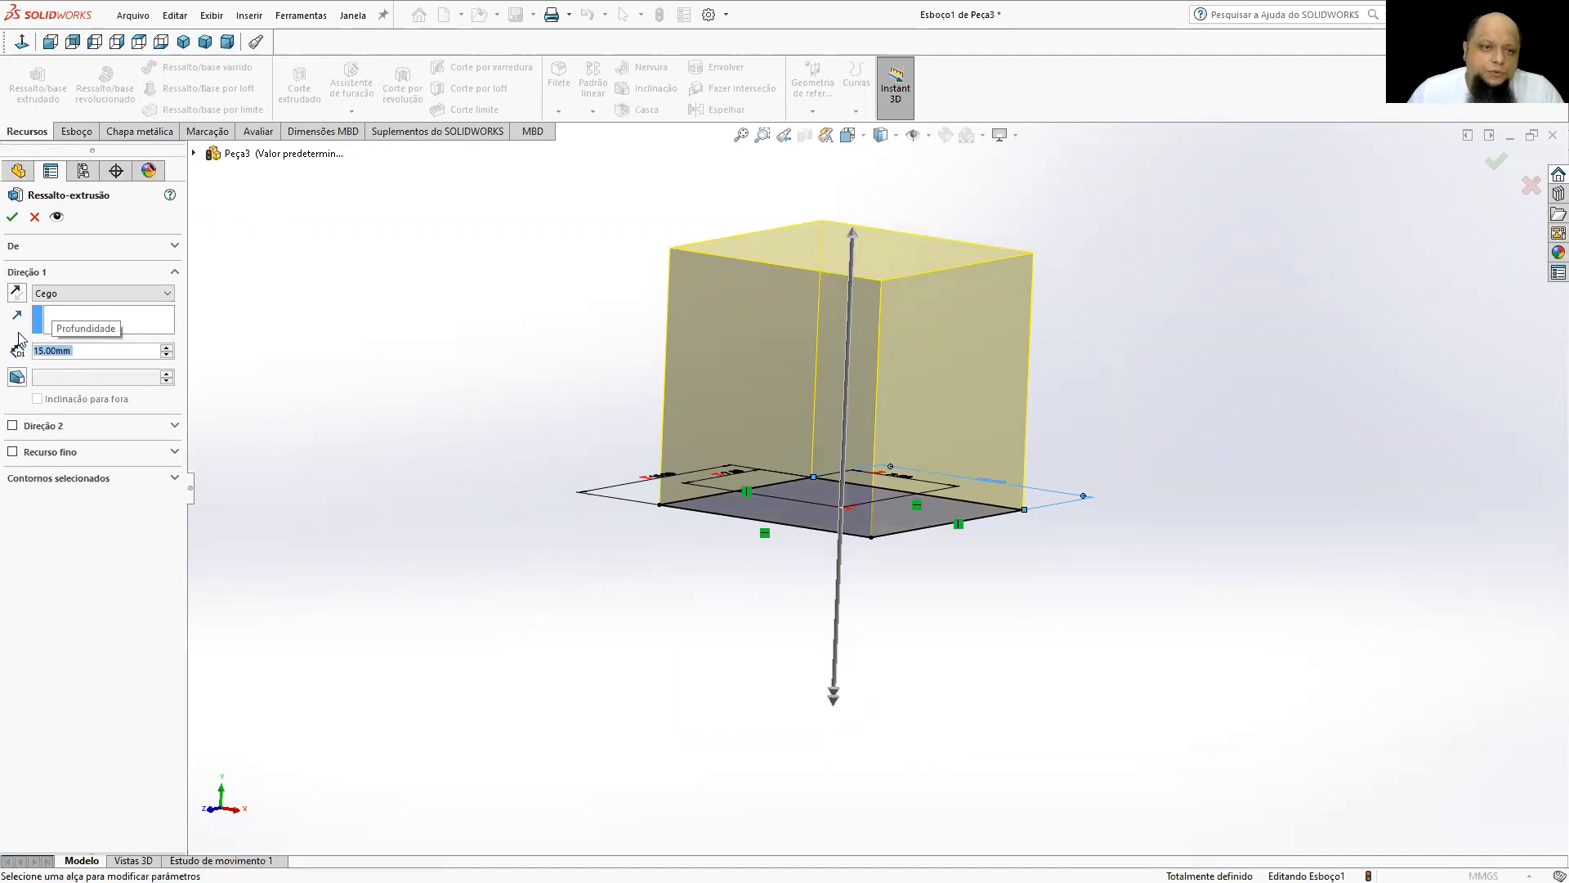
pyautogui.click(11, 216)
# Edit the extrusion's base sketch to set the square's width to 20 mm, and exit the sketch.
pyautogui.moveTo(438, 280)
pyautogui.mouseDown(button='middle')
pyautogui.moveTo(805, 375)
pyautogui.moveTo(1006, 512)
pyautogui.moveTo(1041, 466)
pyautogui.moveTo(874, 438)
pyautogui.moveTo(793, 449)
pyautogui.mouseUp(button='middle')
pyautogui.moveTo(687, 485)
pyautogui.mouseDown(button='middle')
pyautogui.moveTo(466, 560)
pyautogui.moveTo(785, 532)
pyautogui.moveTo(1062, 542)
pyautogui.moveTo(966, 482)
pyautogui.moveTo(844, 553)
pyautogui.moveTo(676, 589)
pyautogui.moveTo(711, 578)
pyautogui.mouseUp(button='middle')
pyautogui.moveTo(718, 503); pyautogui.dragTo(839, 342, button='middle')
pyautogui.click(180, 48)
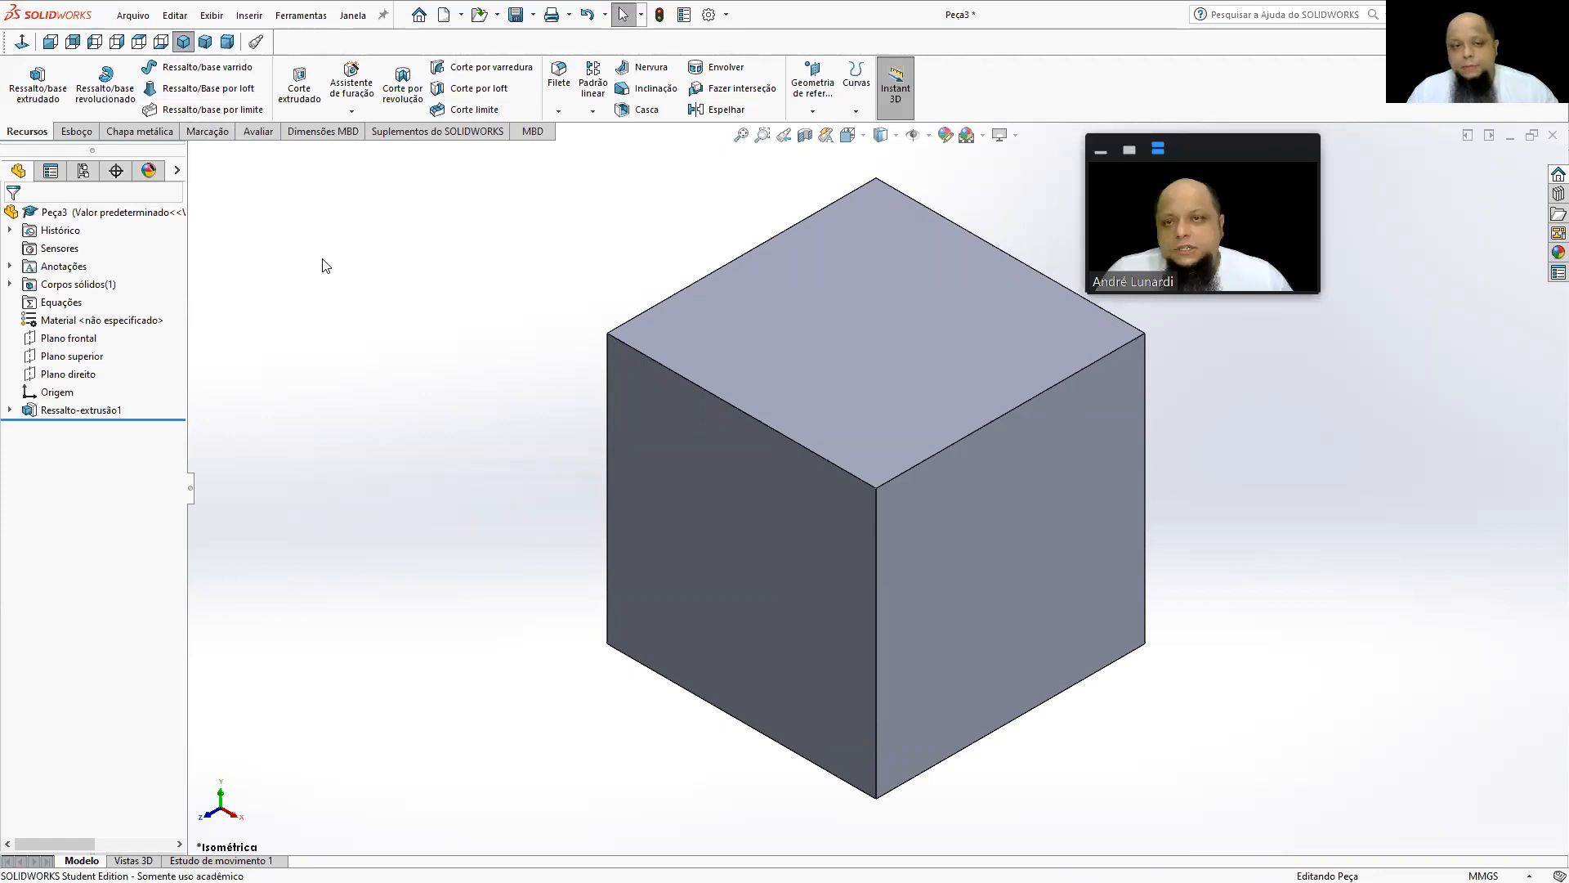
pyautogui.click(9, 409)
pyautogui.click(65, 426)
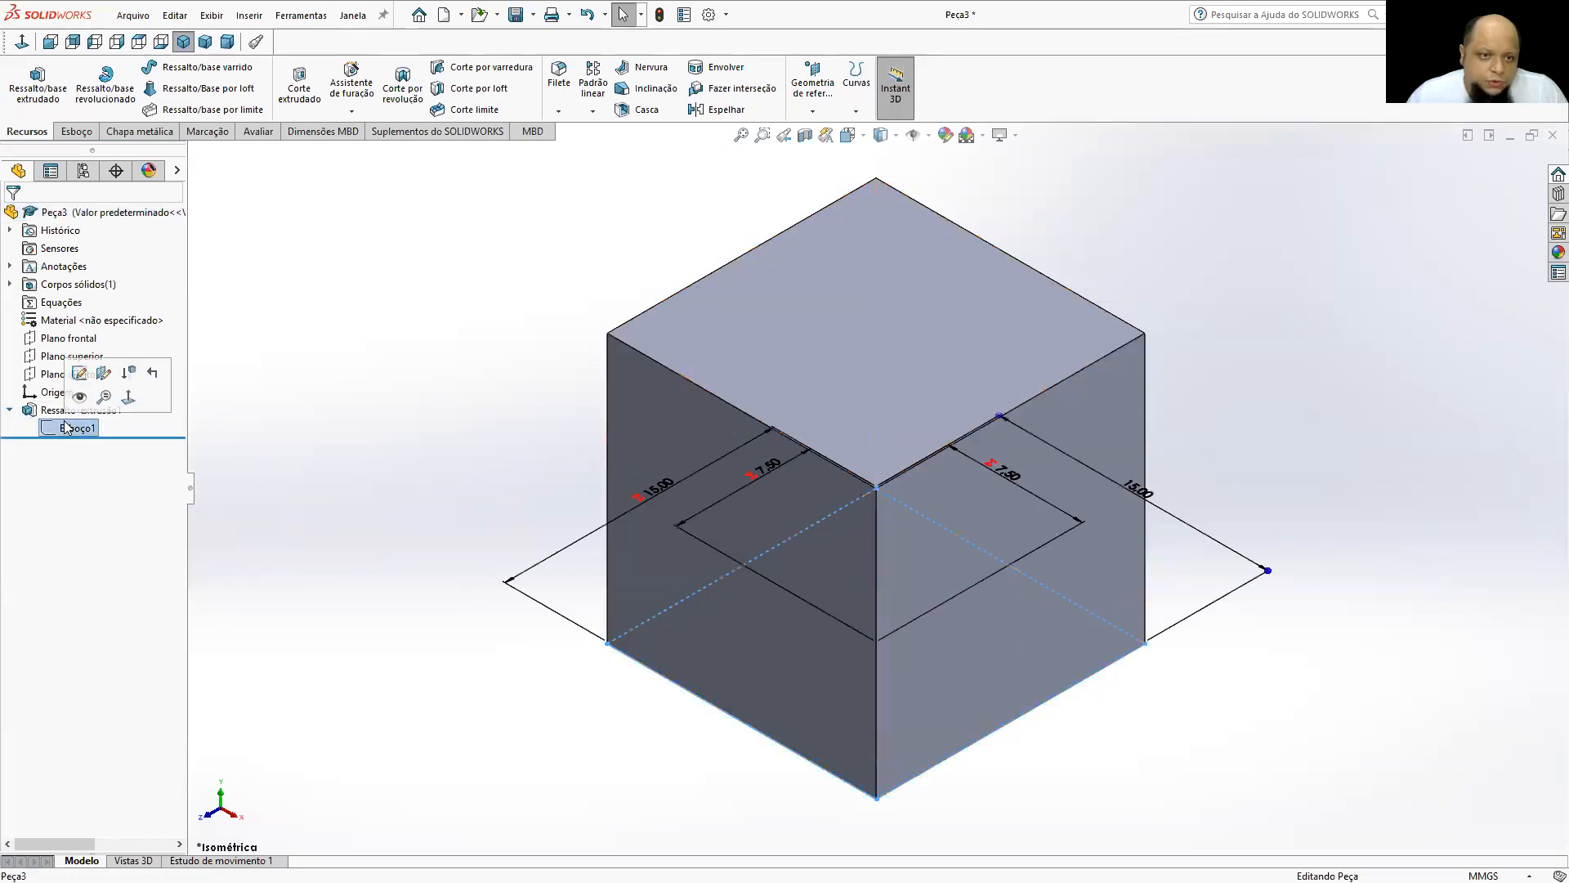
pyautogui.click(80, 374)
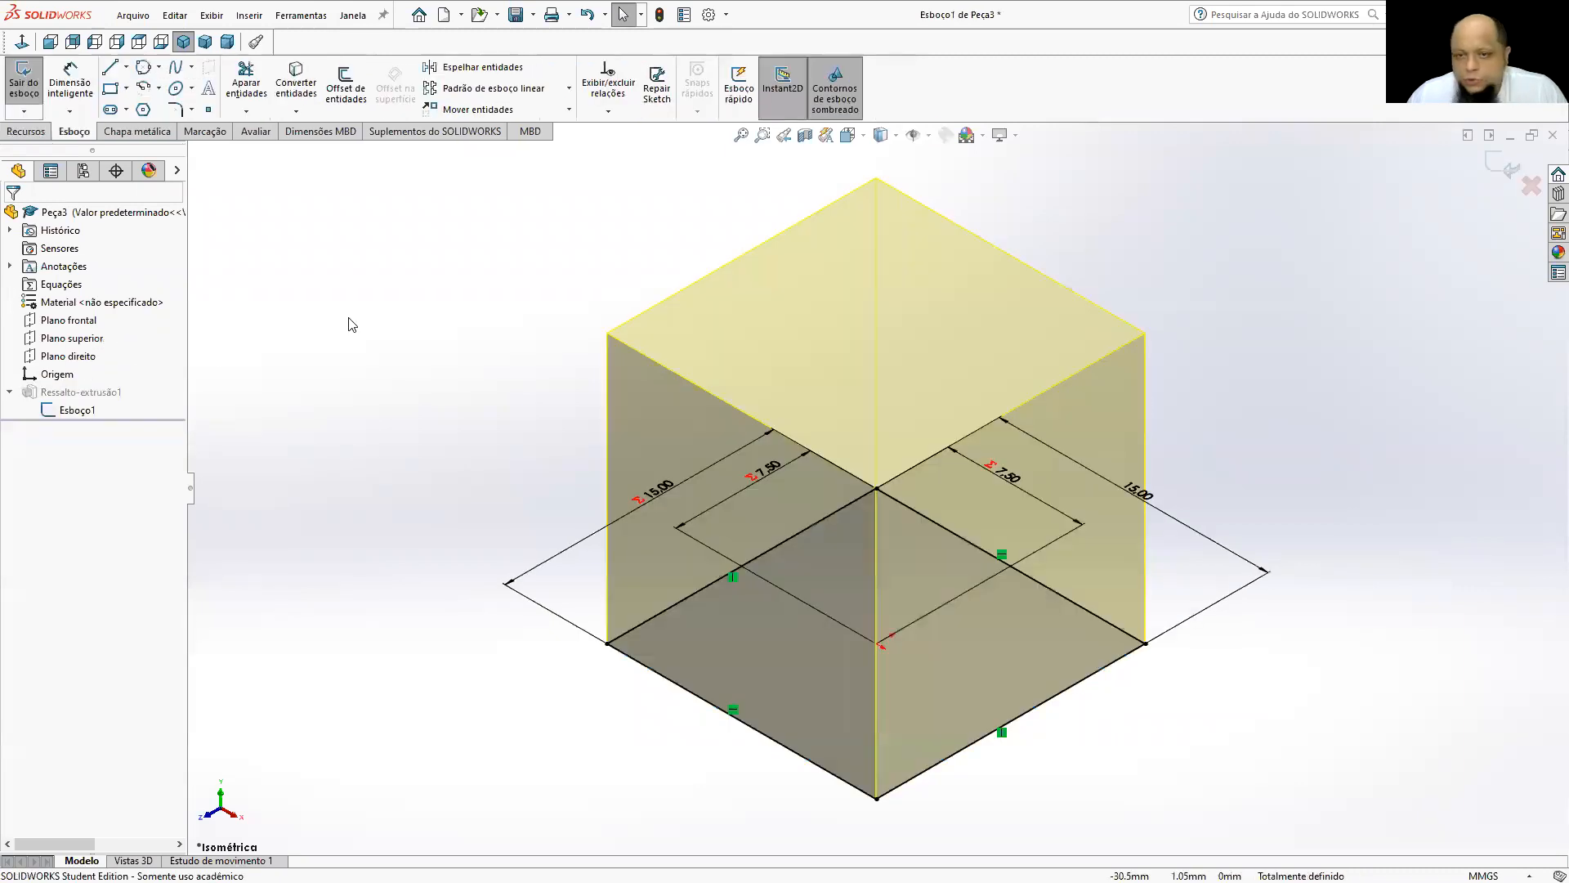
pyautogui.moveTo(570, 272)
pyautogui.mouseDown(button='middle')
pyautogui.moveTo(658, 384)
pyautogui.moveTo(648, 495)
pyautogui.mouseUp(button='middle')
pyautogui.doubleClick(905, 283)
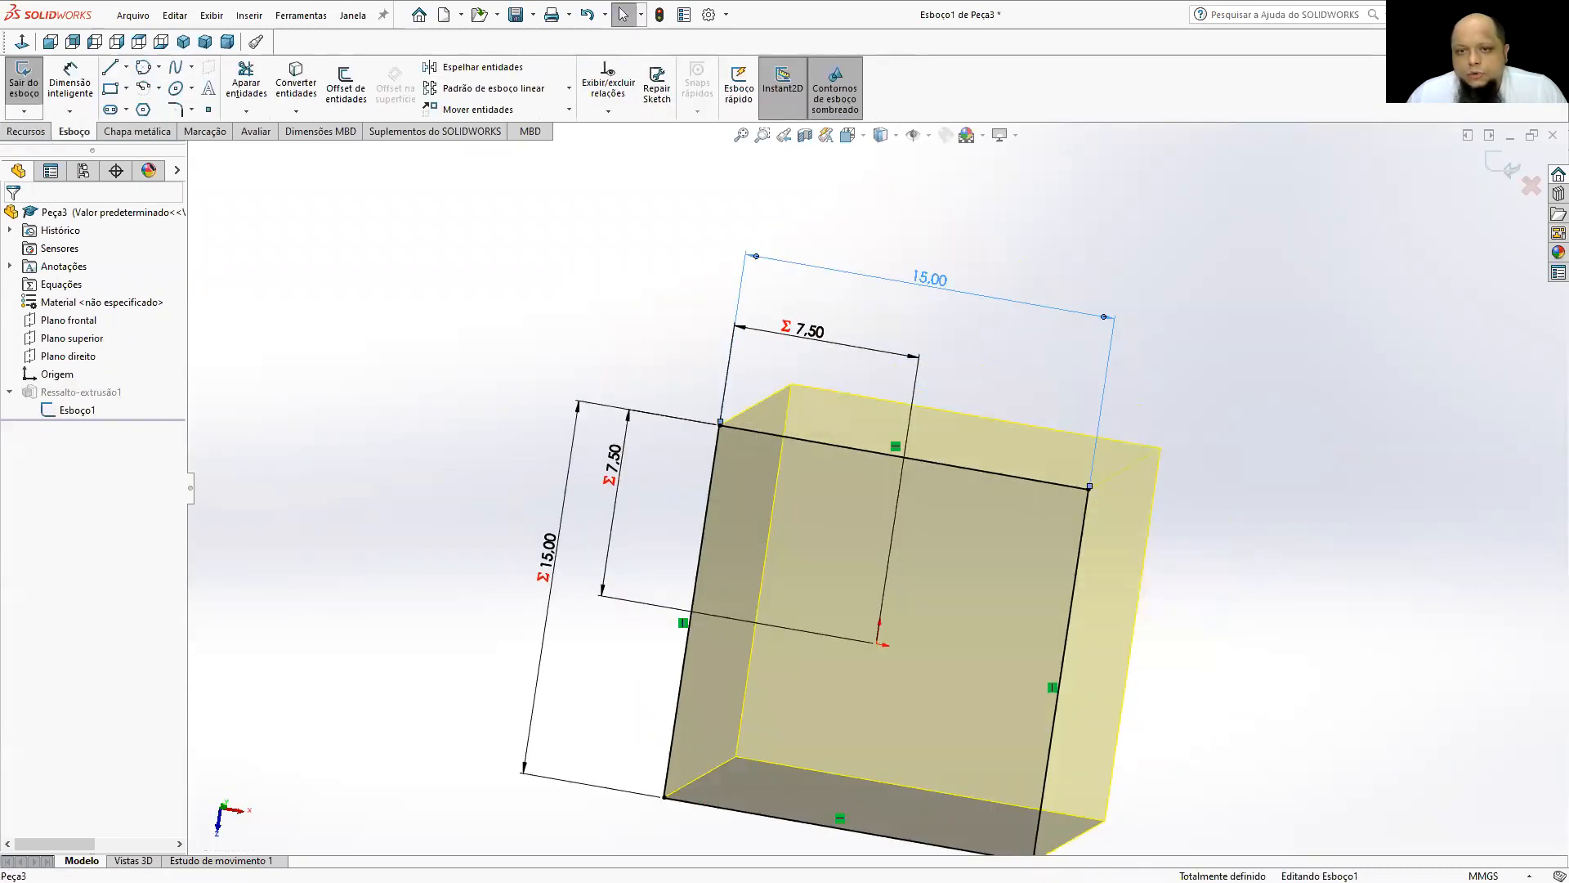
pyautogui.write('20')
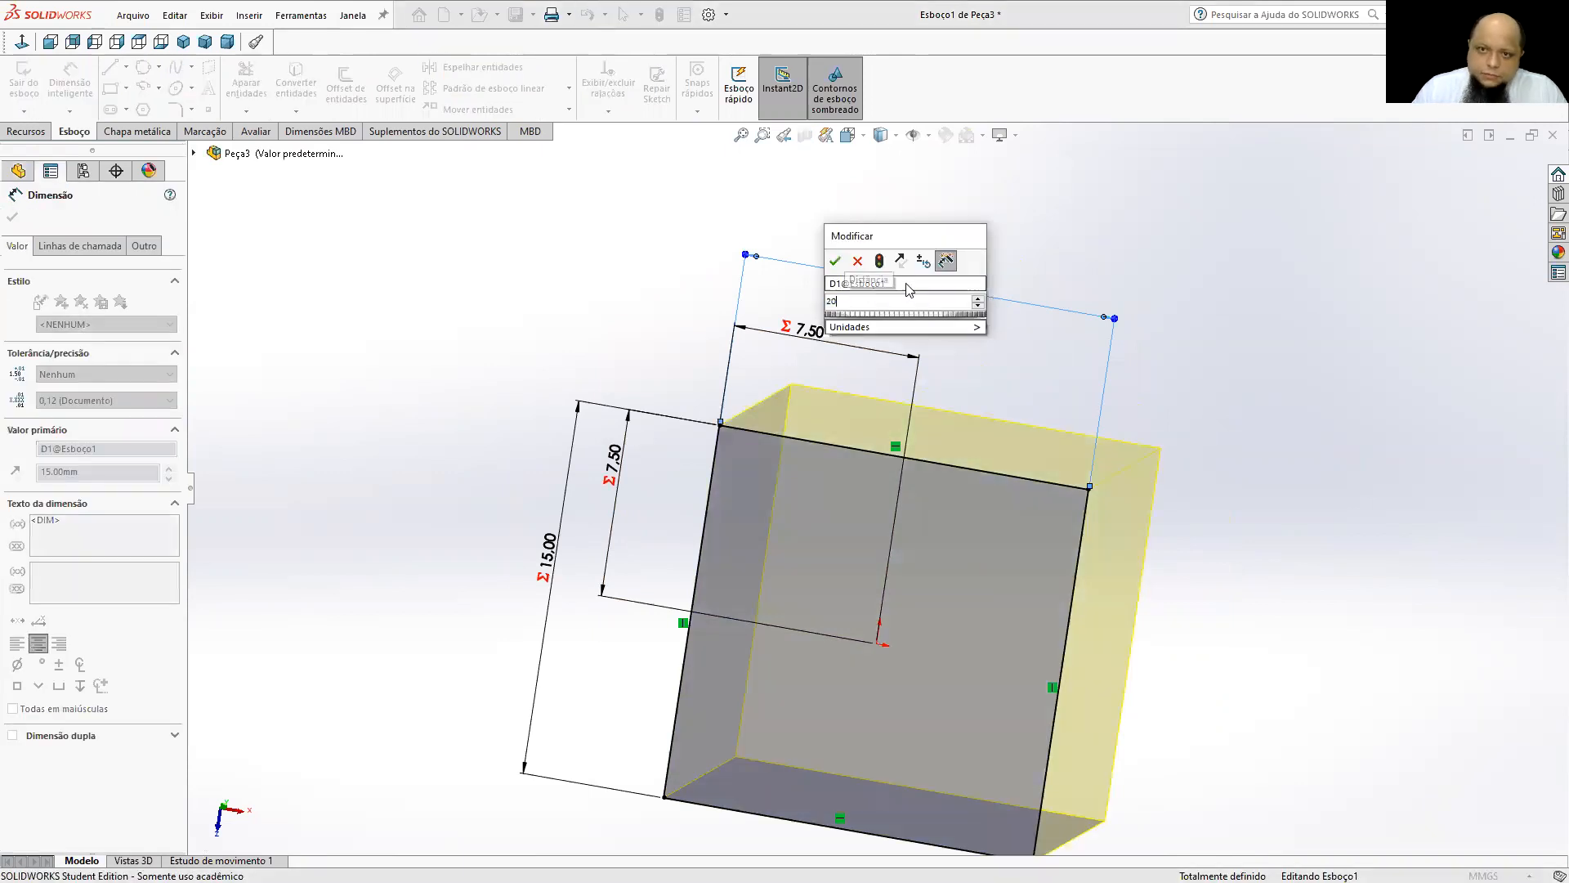
pyautogui.press('Return')
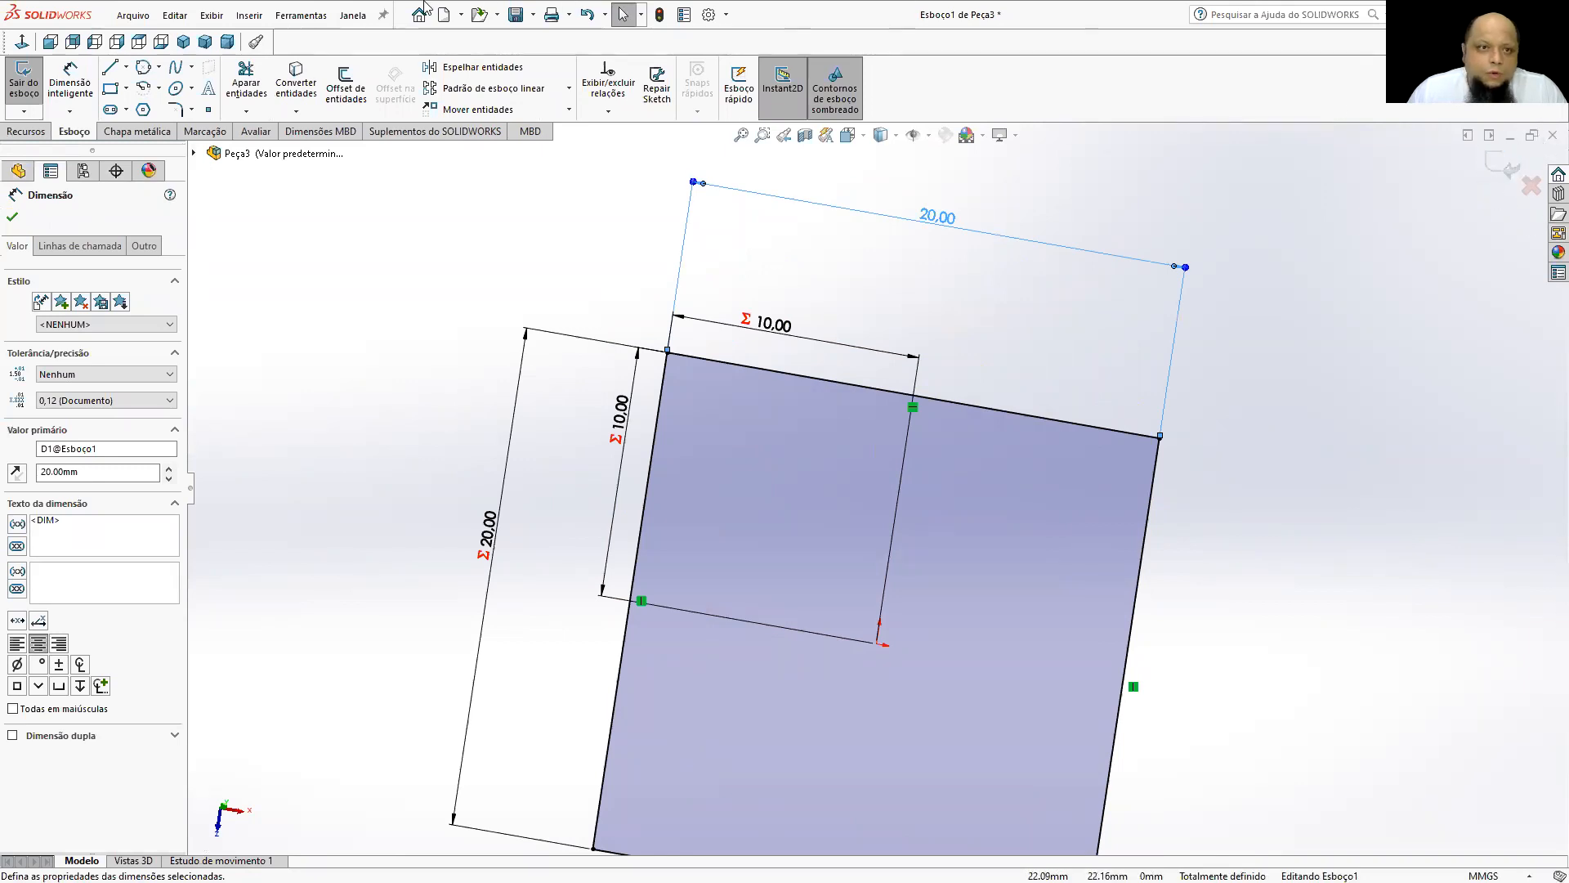
pyautogui.click(18, 82)
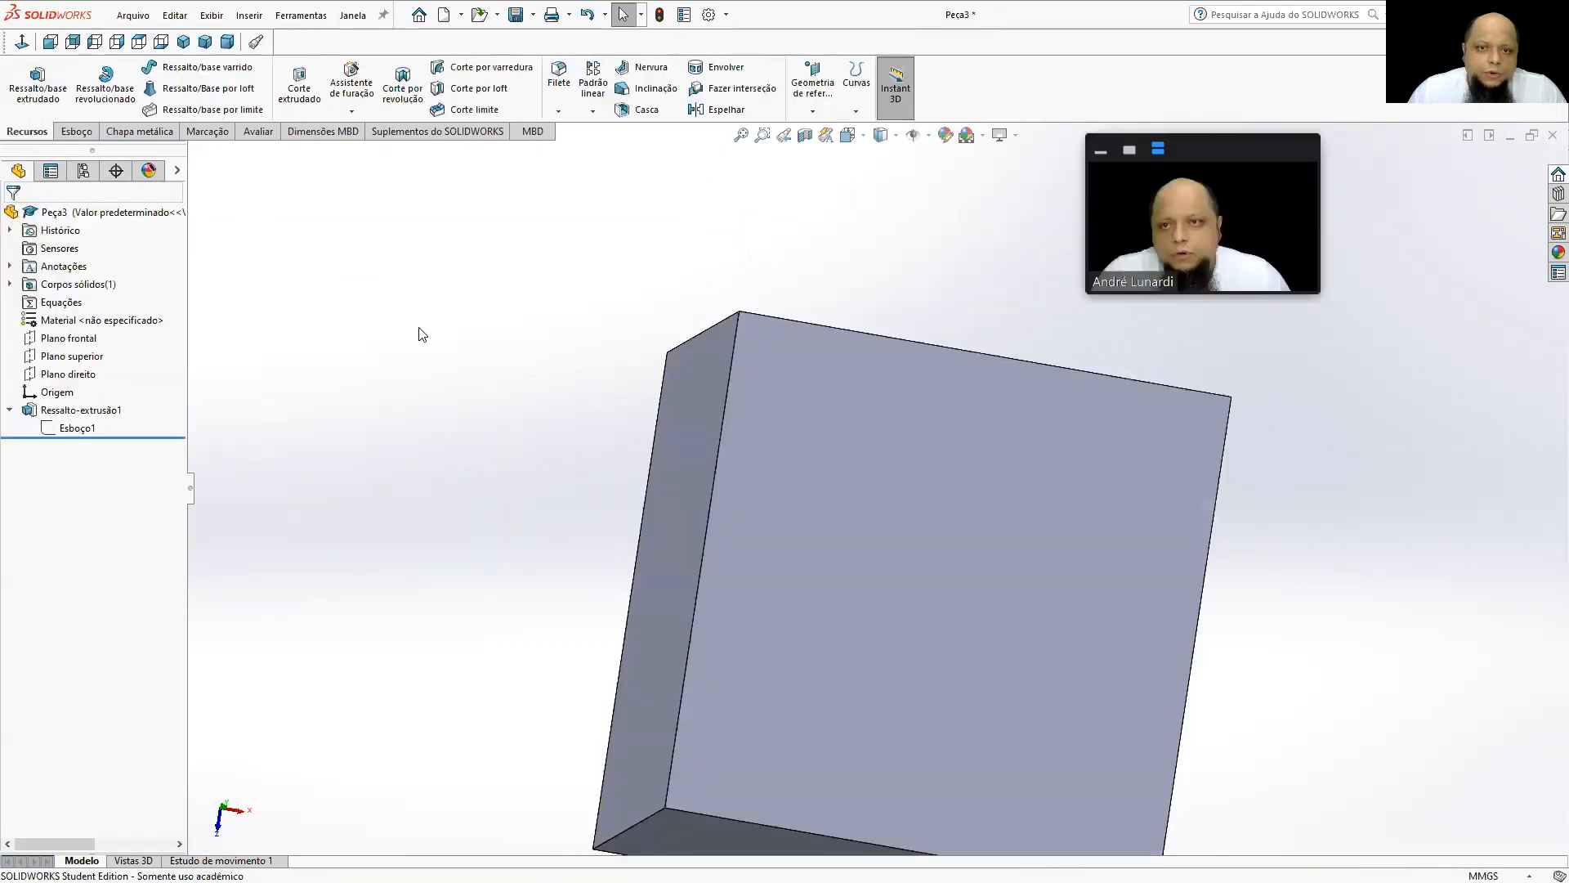
# Link the extrusion's depth to the square's width with the equation ="D1@Esboço1".
pyautogui.moveTo(760, 407); pyautogui.dragTo(864, 528, button='middle')
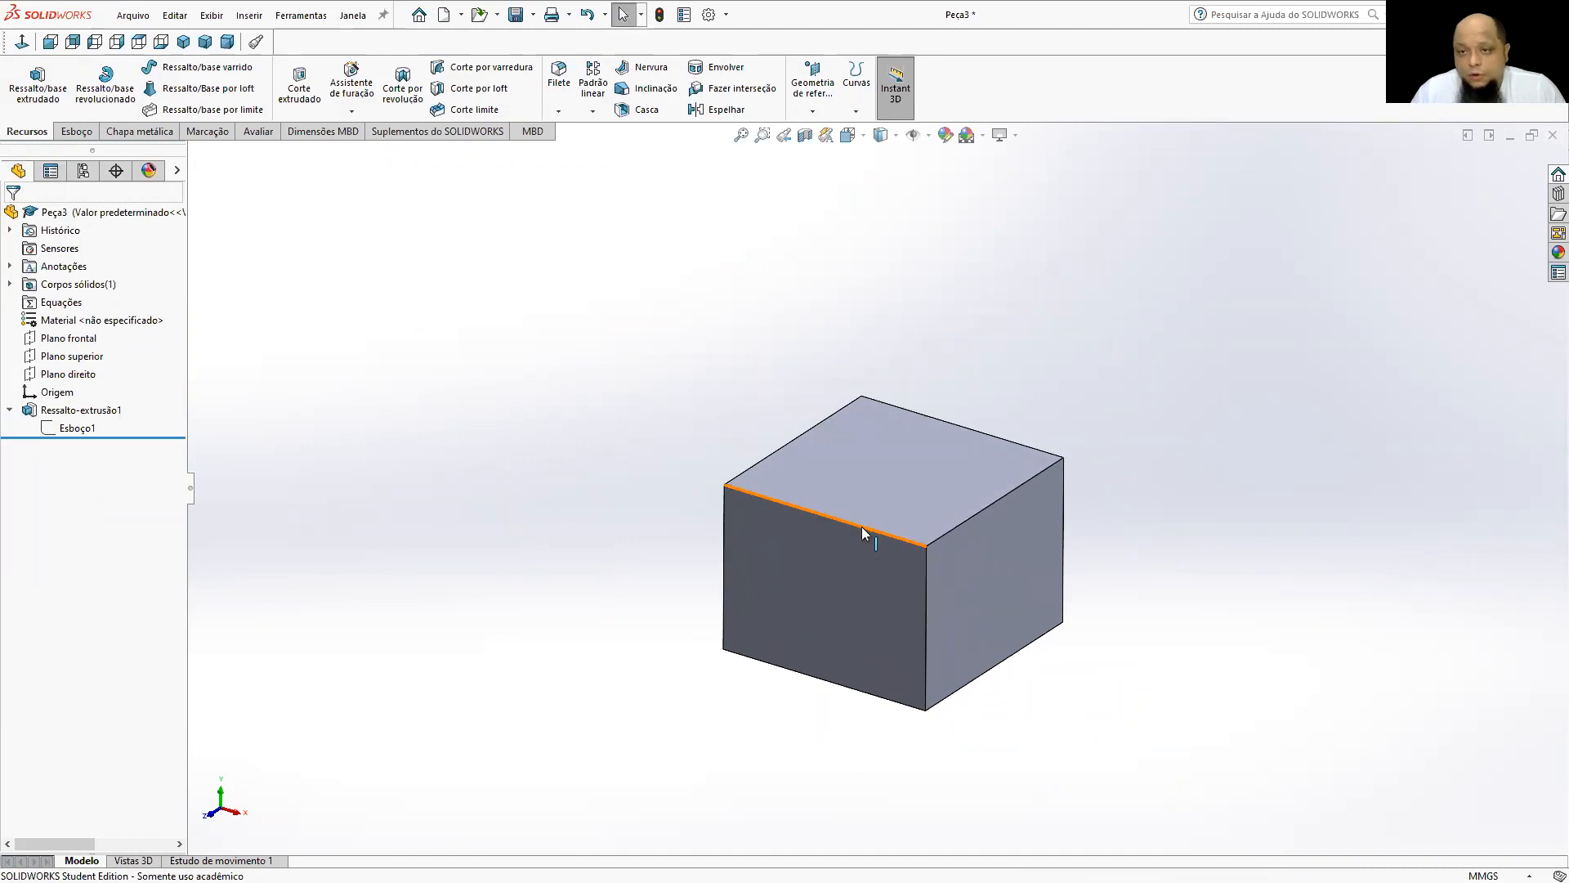
pyautogui.click(868, 586)
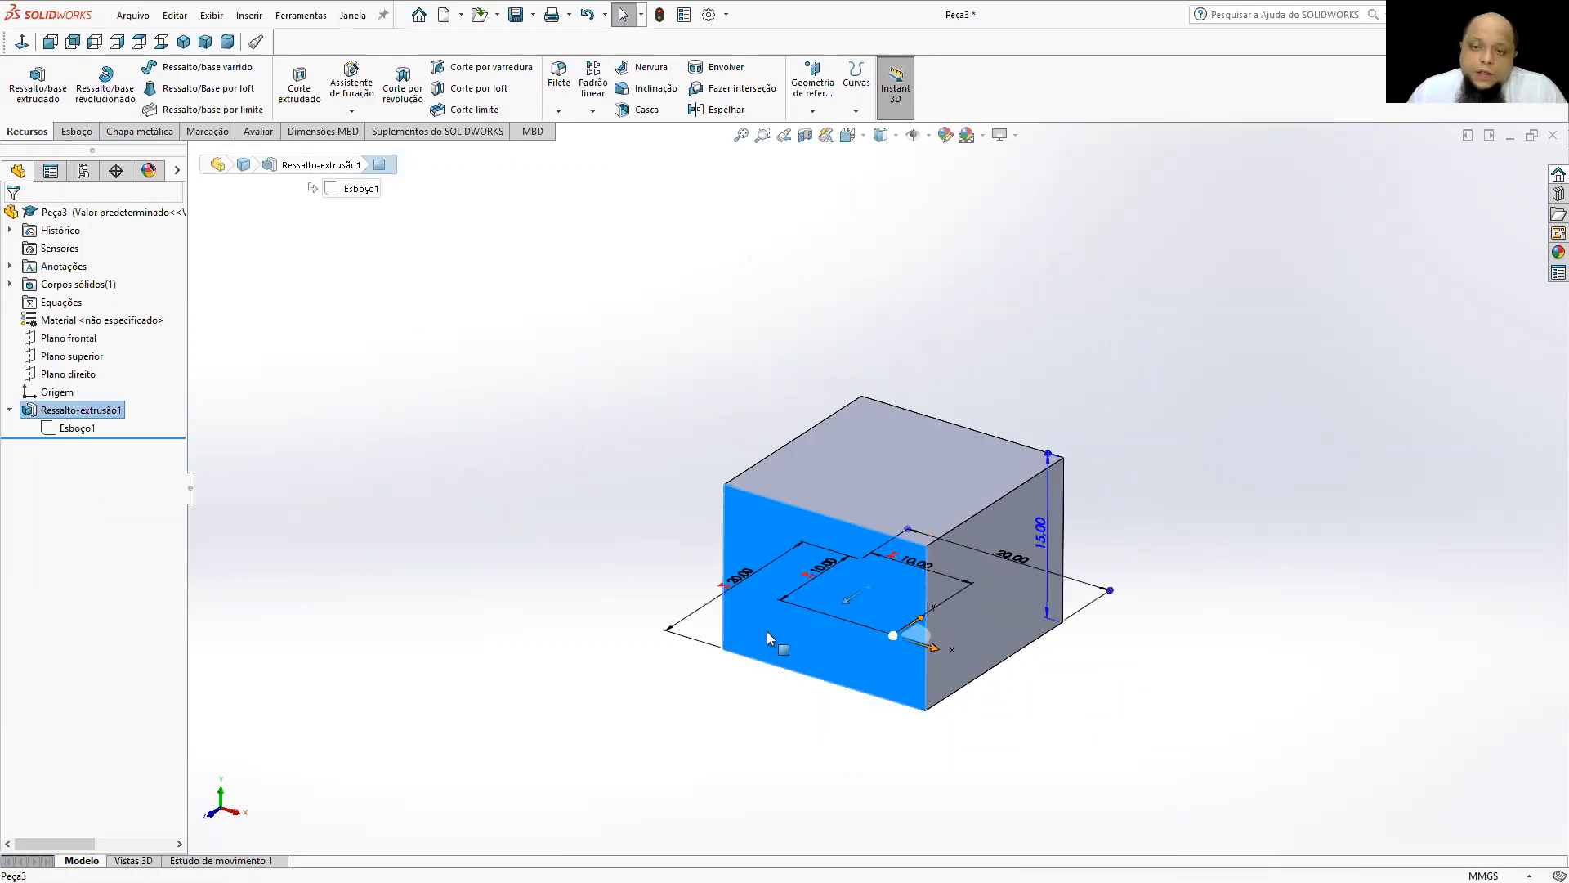
pyautogui.moveTo(643, 455); pyautogui.dragTo(676, 711, button='middle')
pyautogui.moveTo(879, 386); pyautogui.dragTo(961, 396, button='middle')
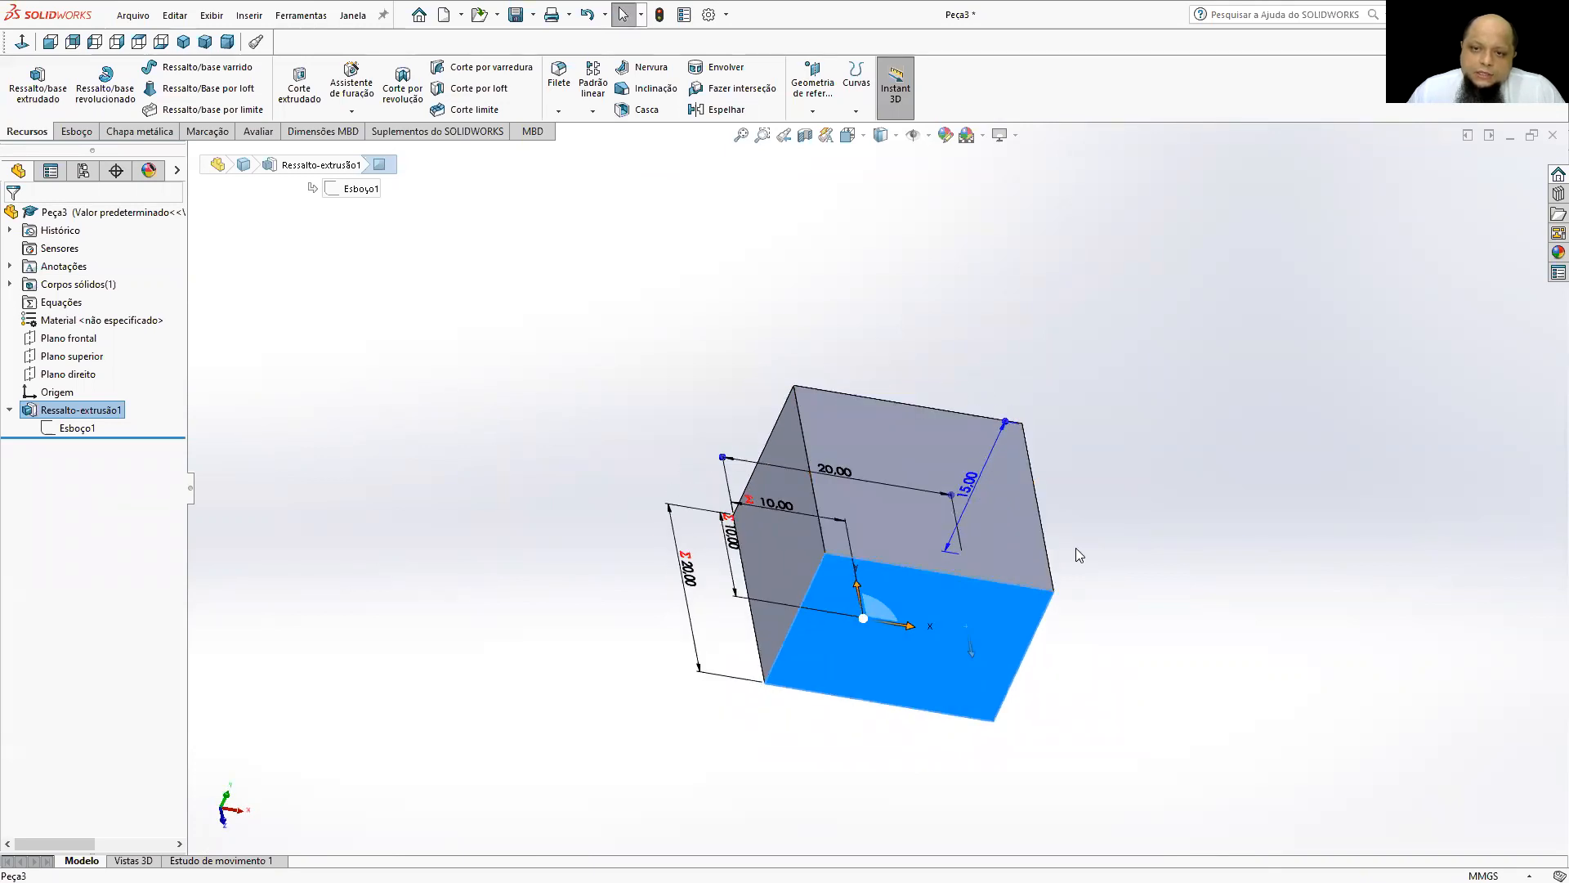
pyautogui.doubleClick(973, 485)
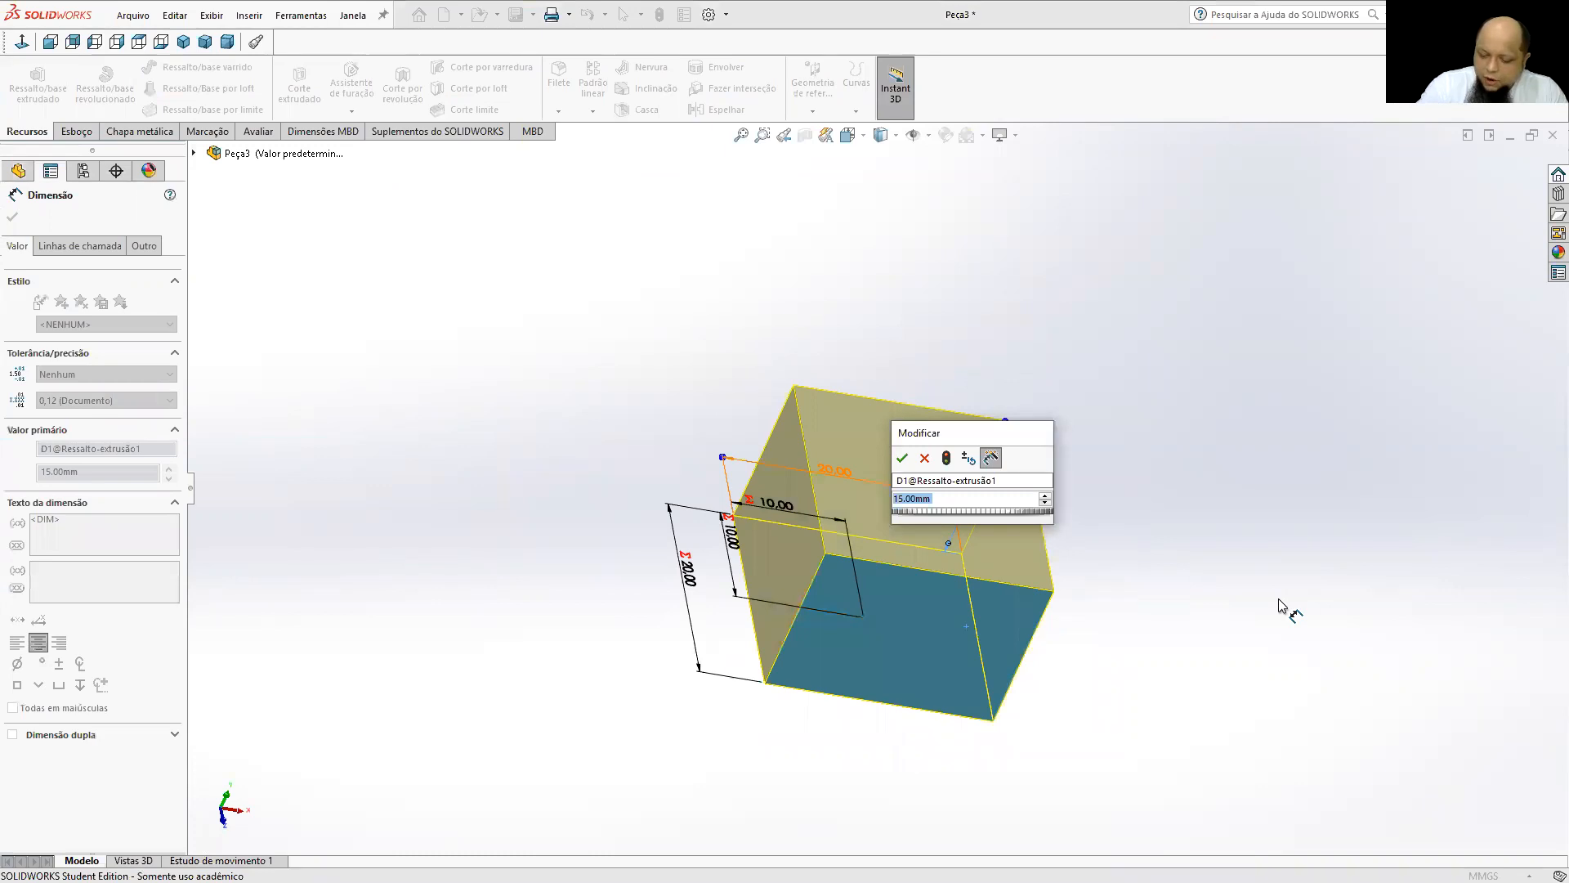
pyautogui.write('=')
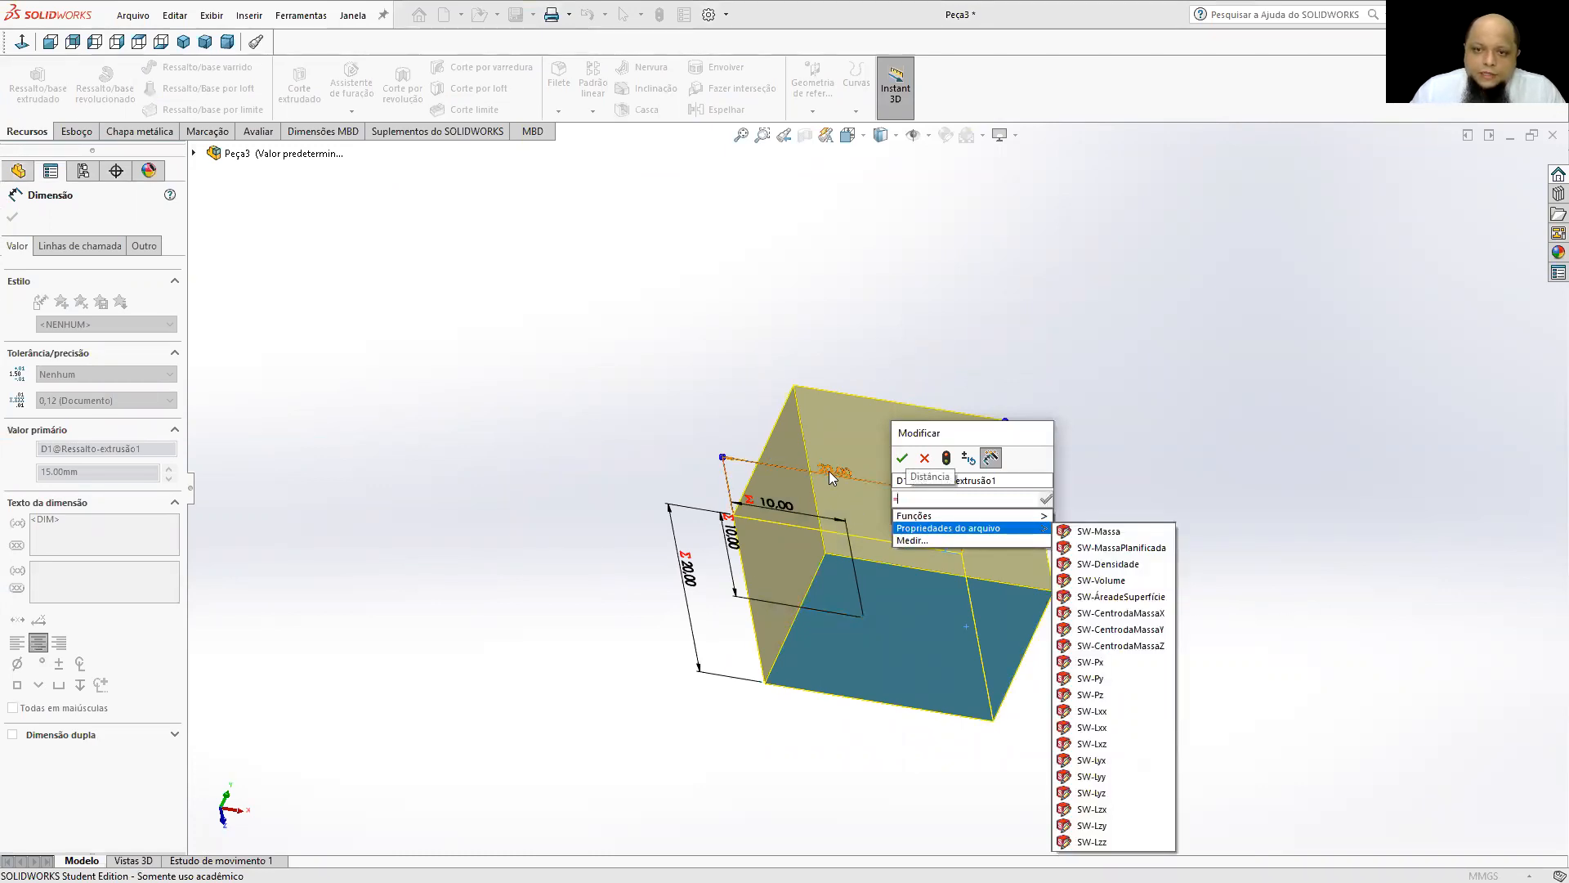
pyautogui.click(829, 473)
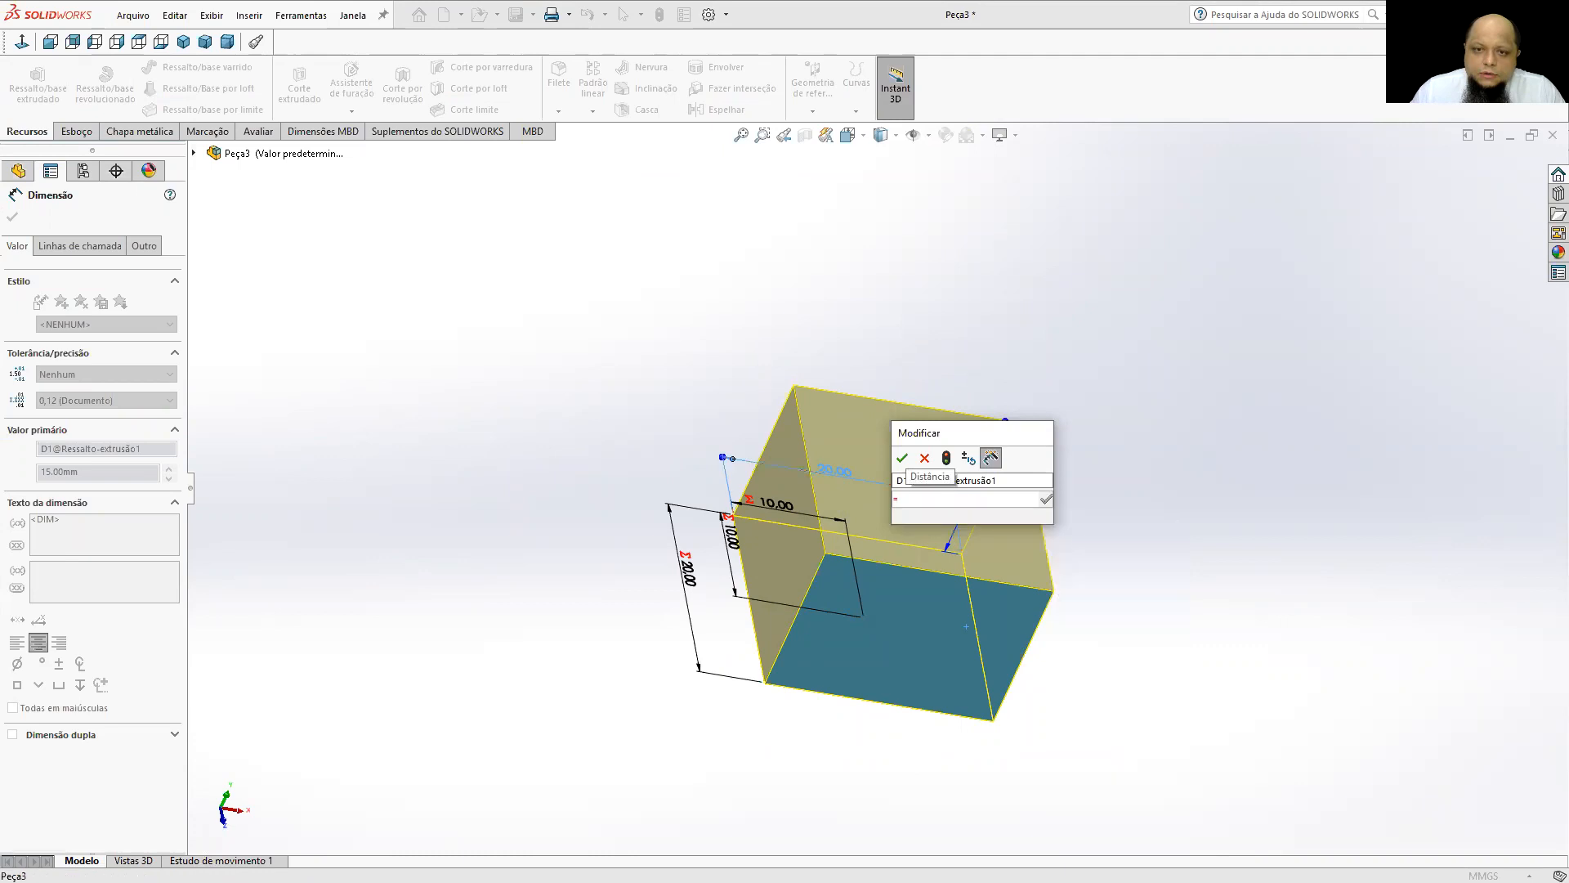
pyautogui.click(903, 459)
pyautogui.click(1160, 502)
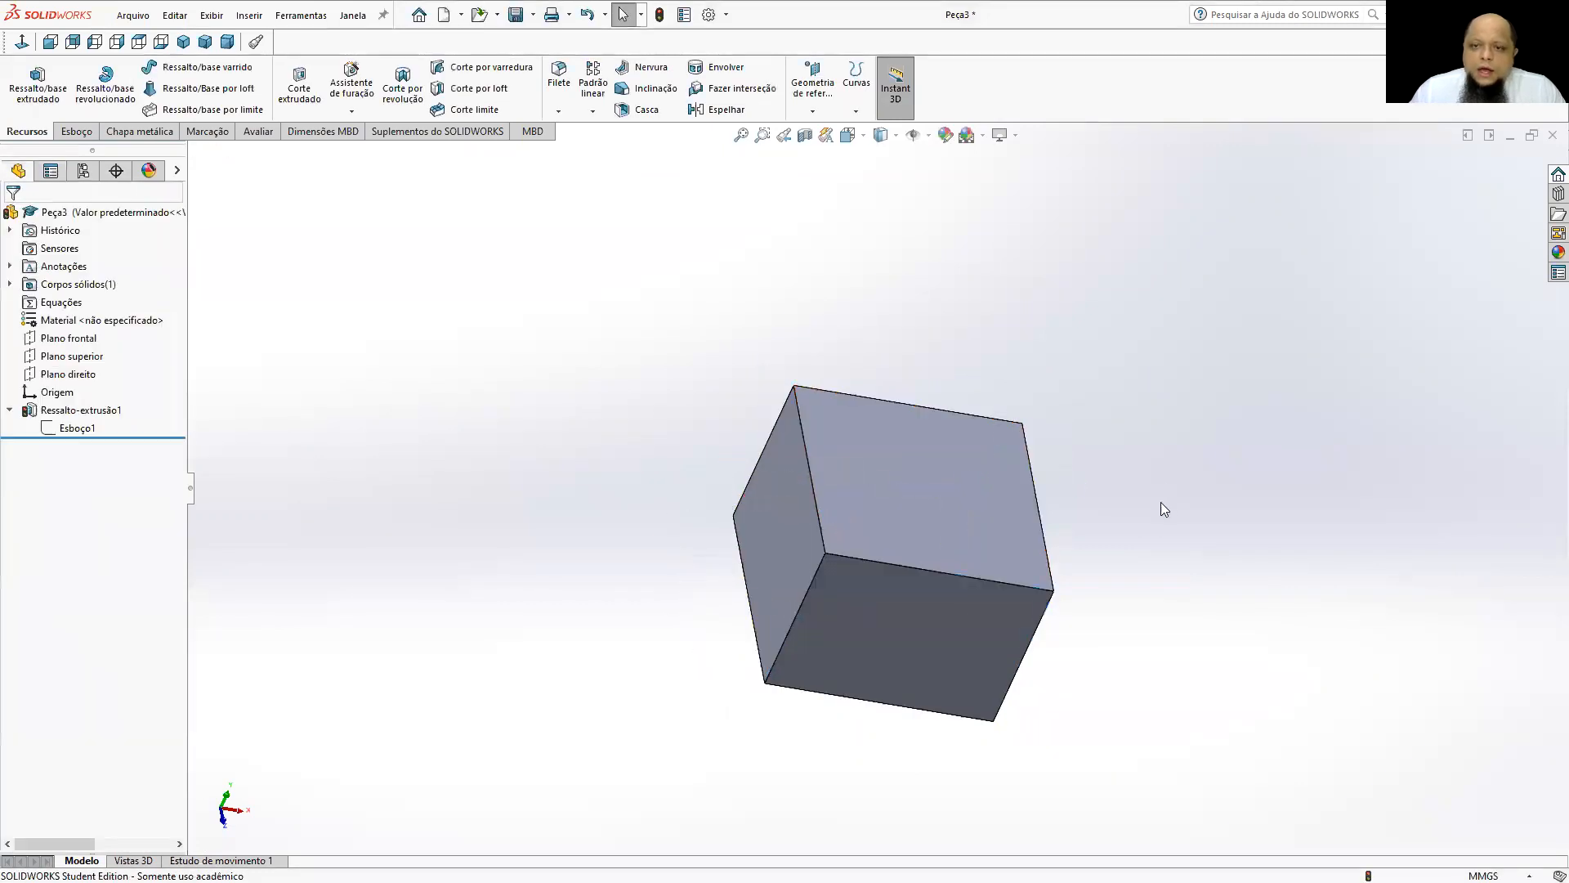
# Check the linked depth dimension on the block's side face and rebuild the model.
pyautogui.moveTo(1184, 341); pyautogui.dragTo(1157, 446, button='middle')
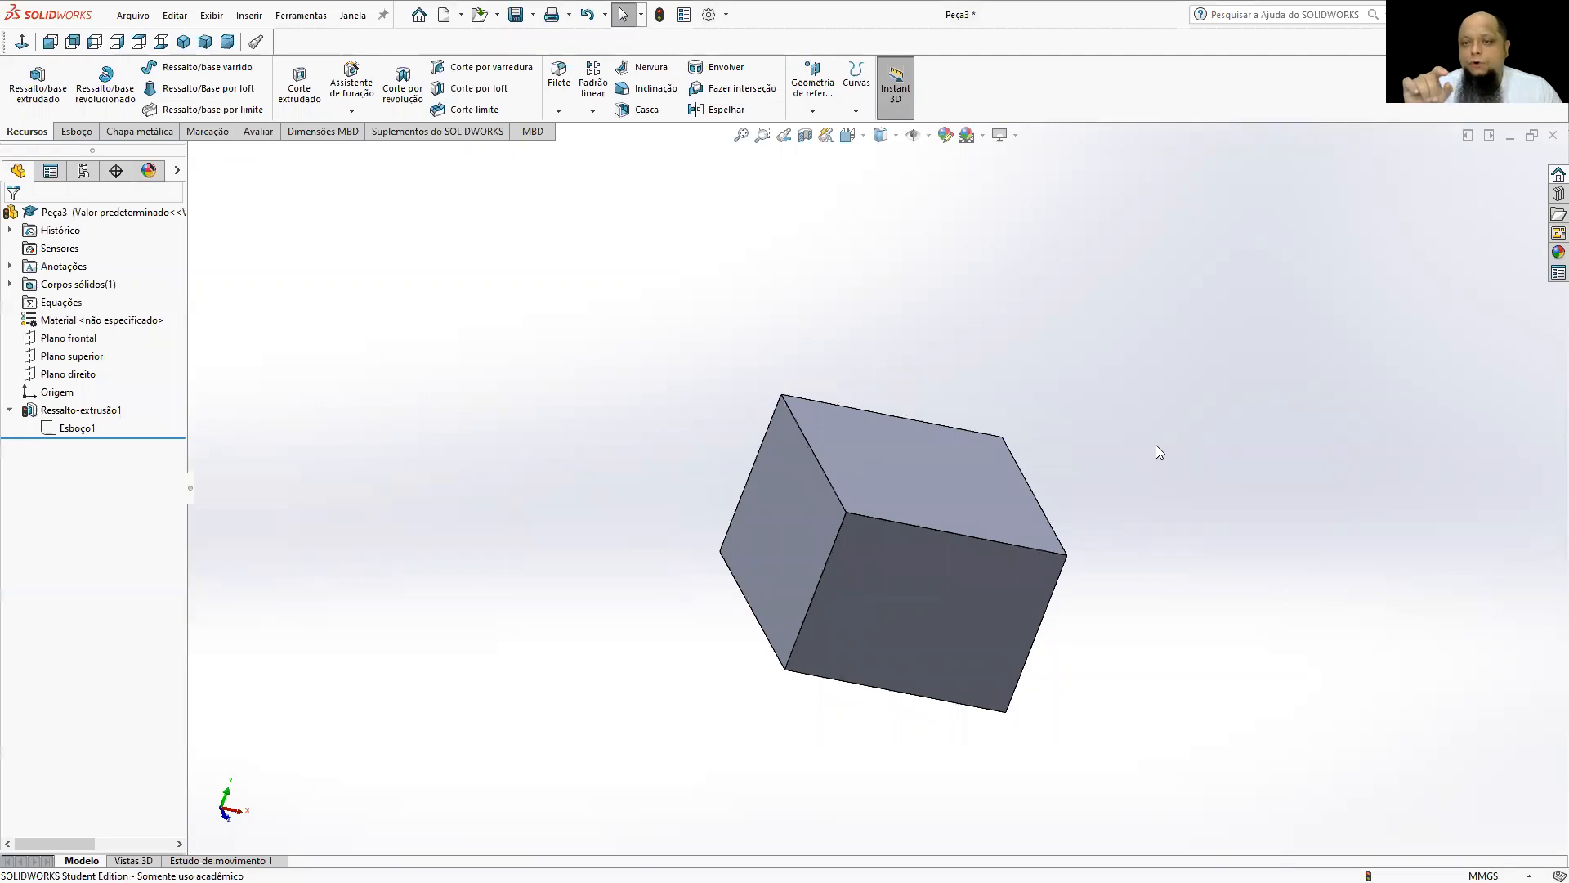
pyautogui.click(972, 583)
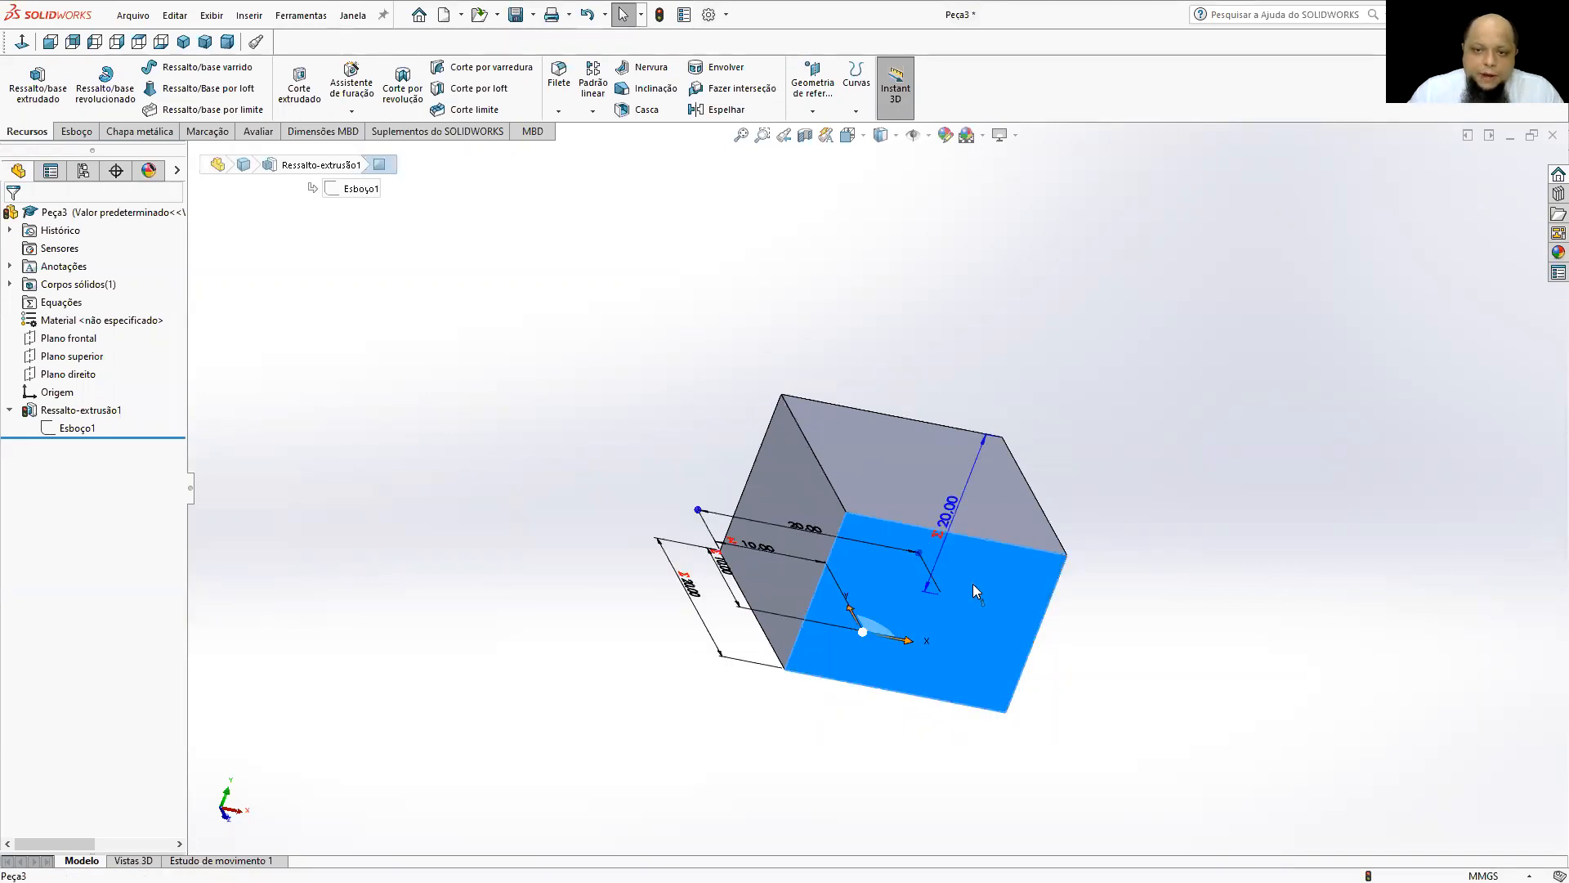
pyautogui.click(872, 348)
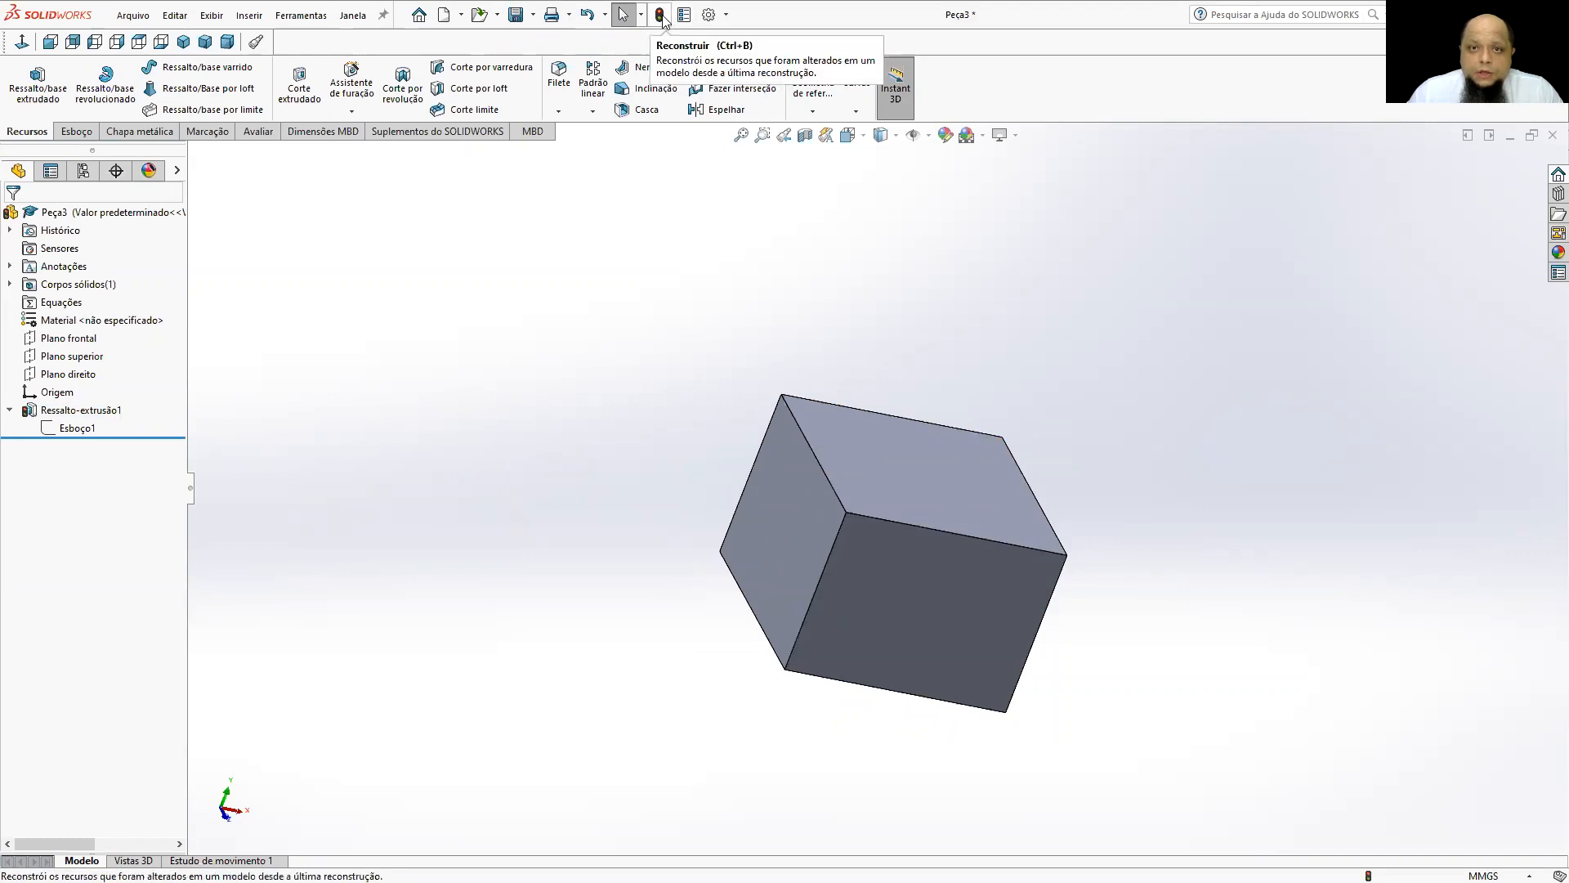
# Measure a vertical edge, the top-face edges and the top face's area and perimeter on the cube.
pyautogui.moveTo(1007, 435); pyautogui.dragTo(942, 560, button='middle')
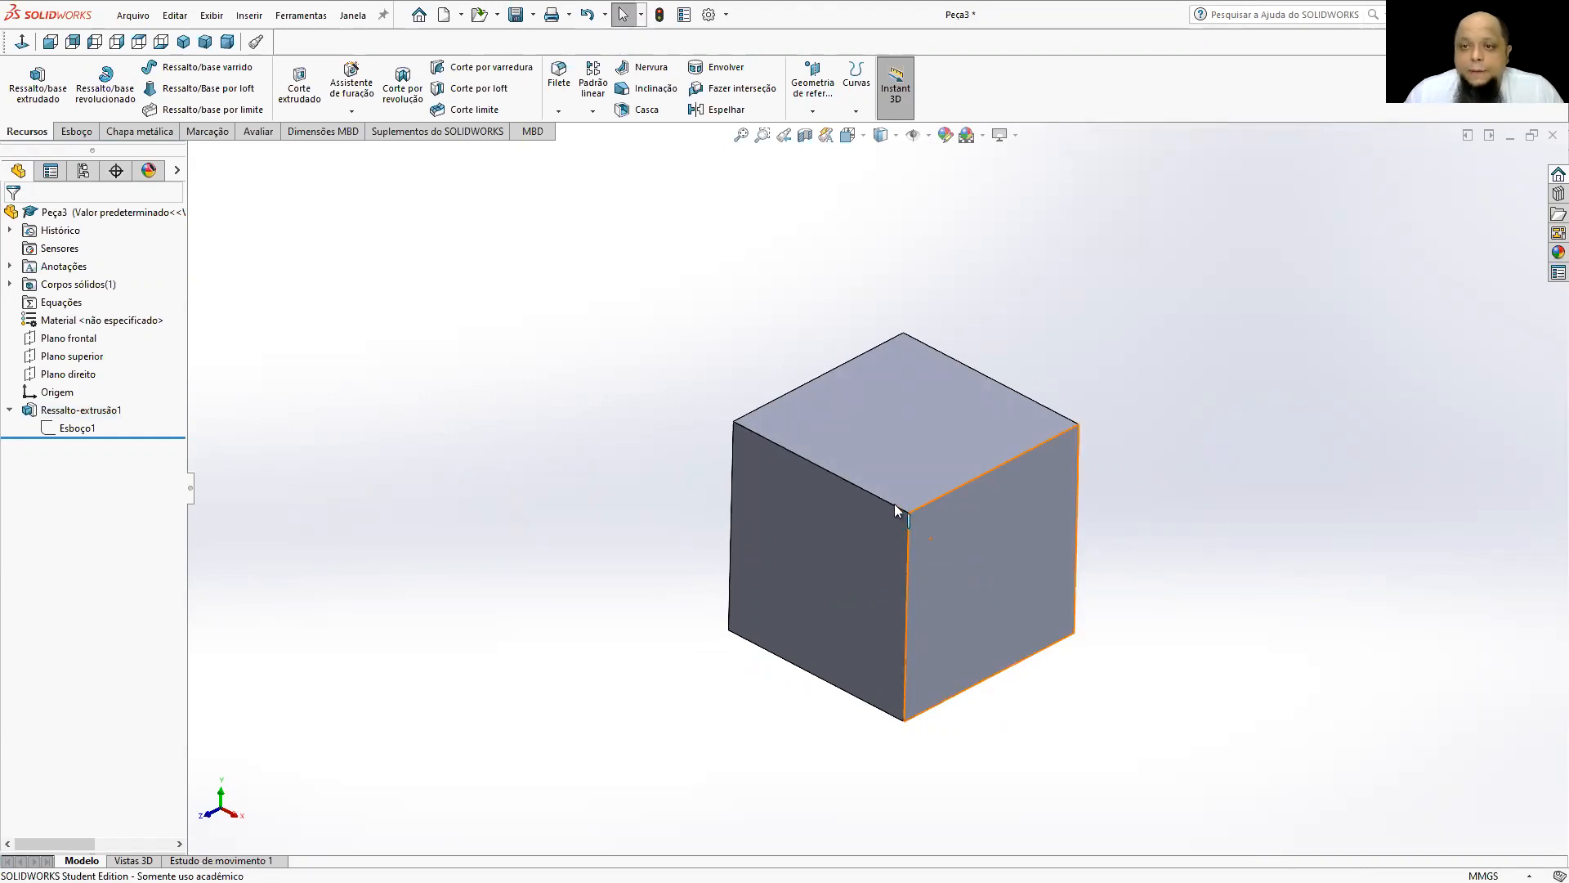
pyautogui.click(258, 132)
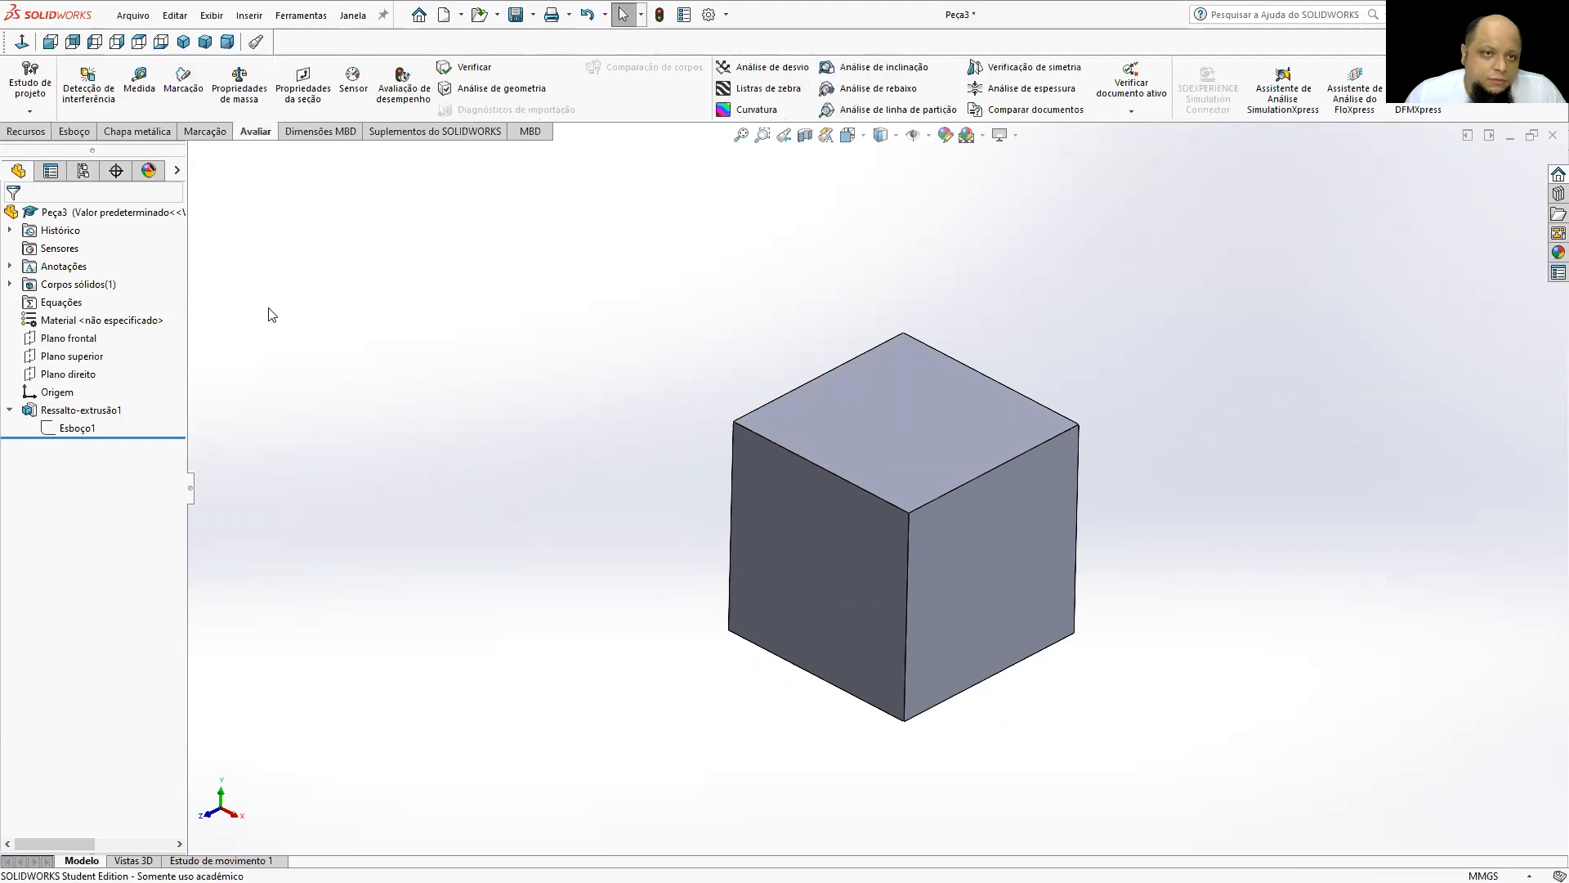
pyautogui.click(139, 85)
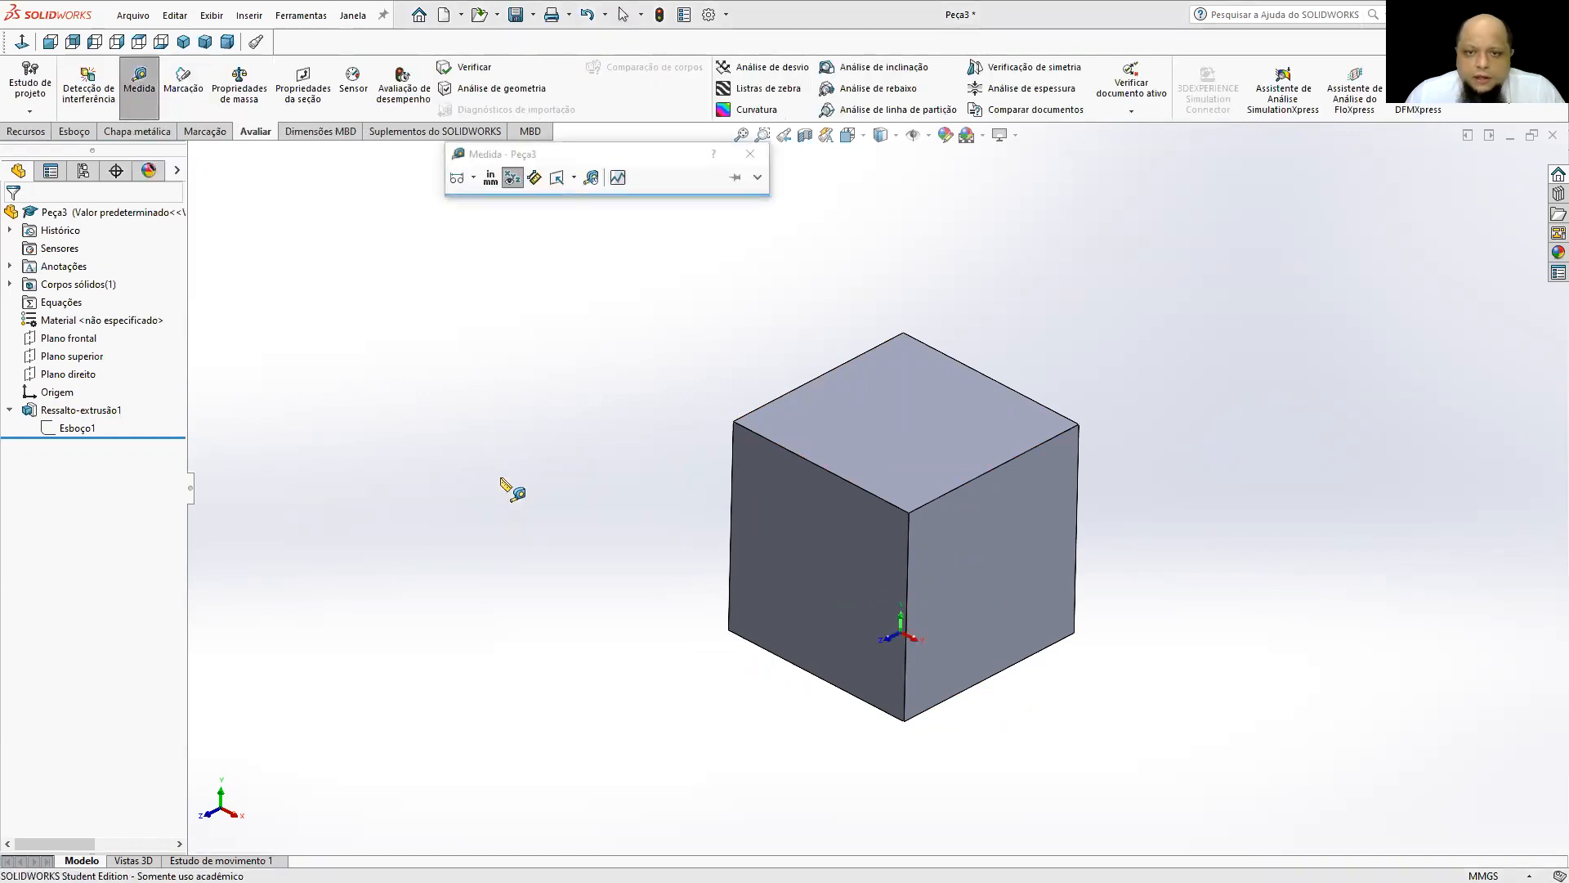
pyautogui.click(732, 462)
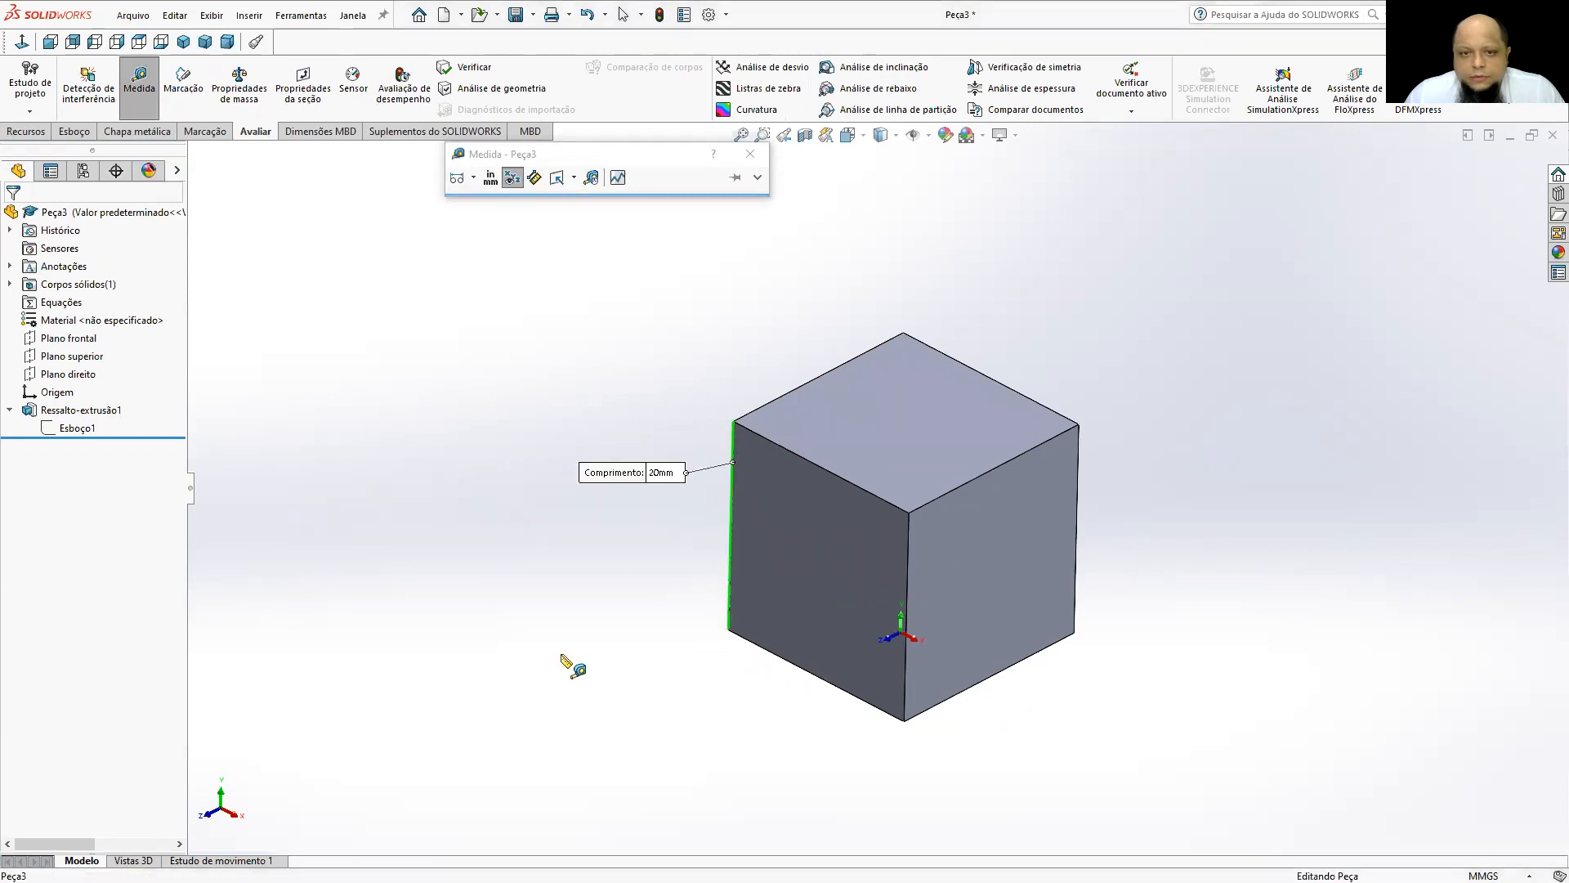
pyautogui.click(625, 360)
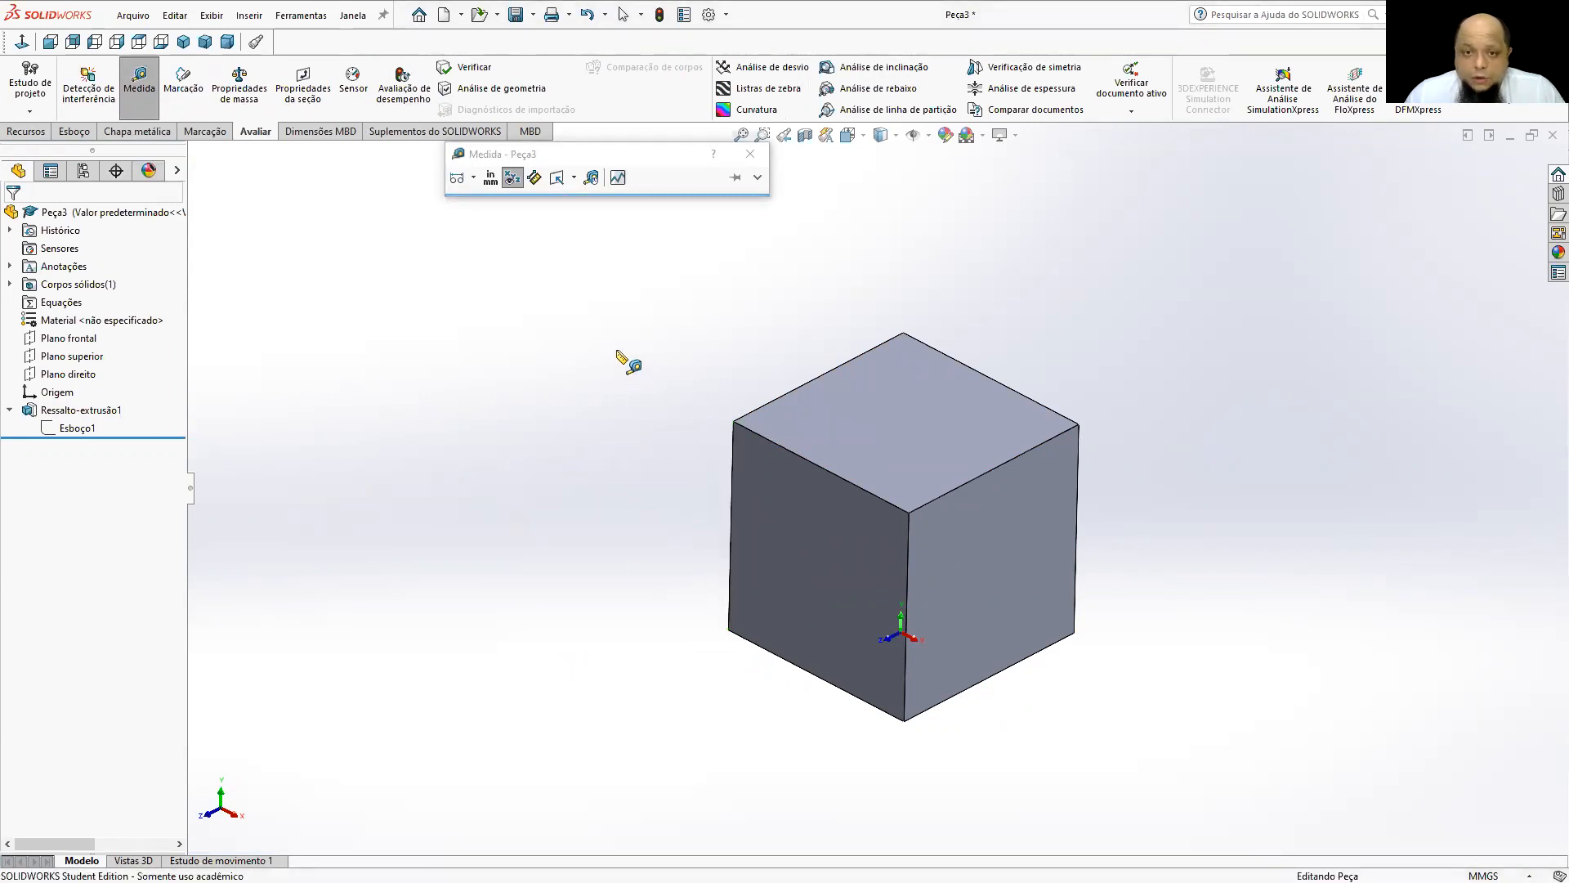
pyautogui.click(841, 374)
pyautogui.click(398, 360)
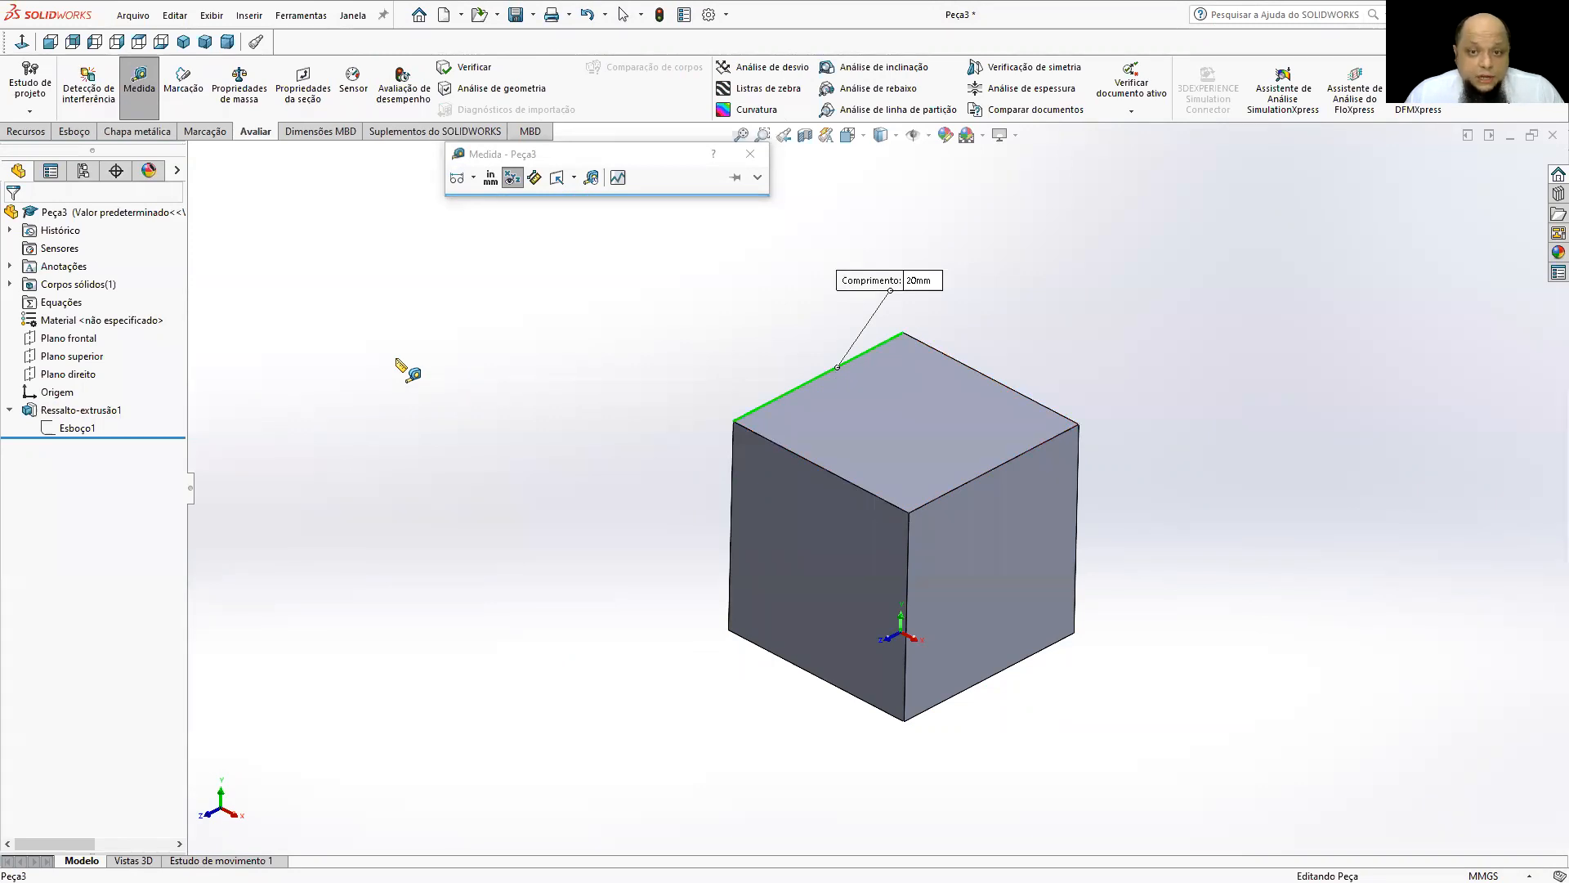
pyautogui.click(966, 370)
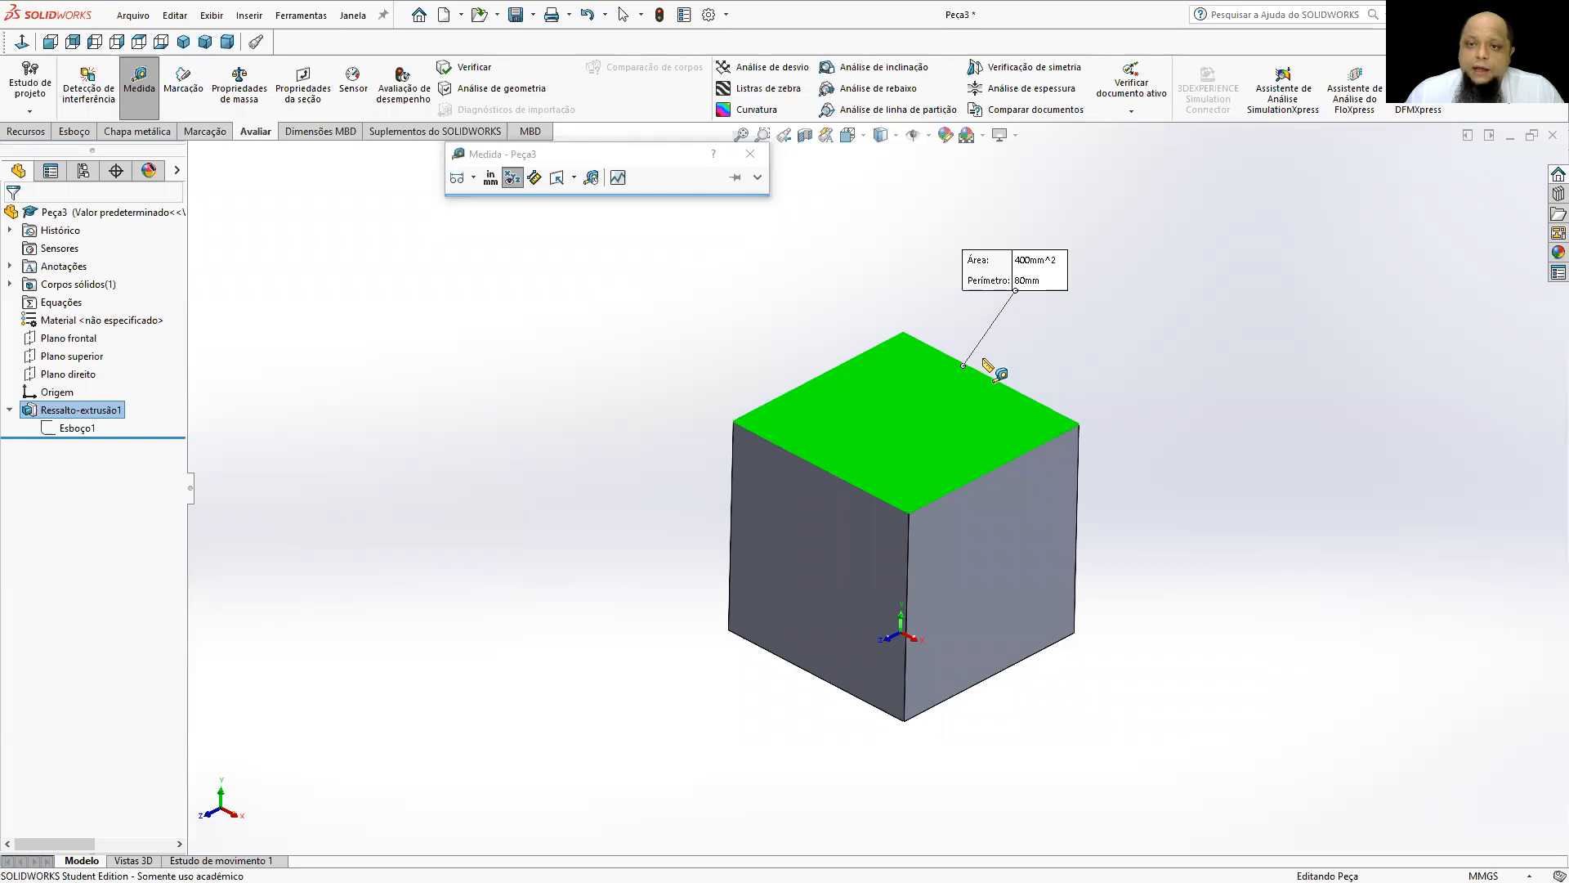
pyautogui.click(859, 403)
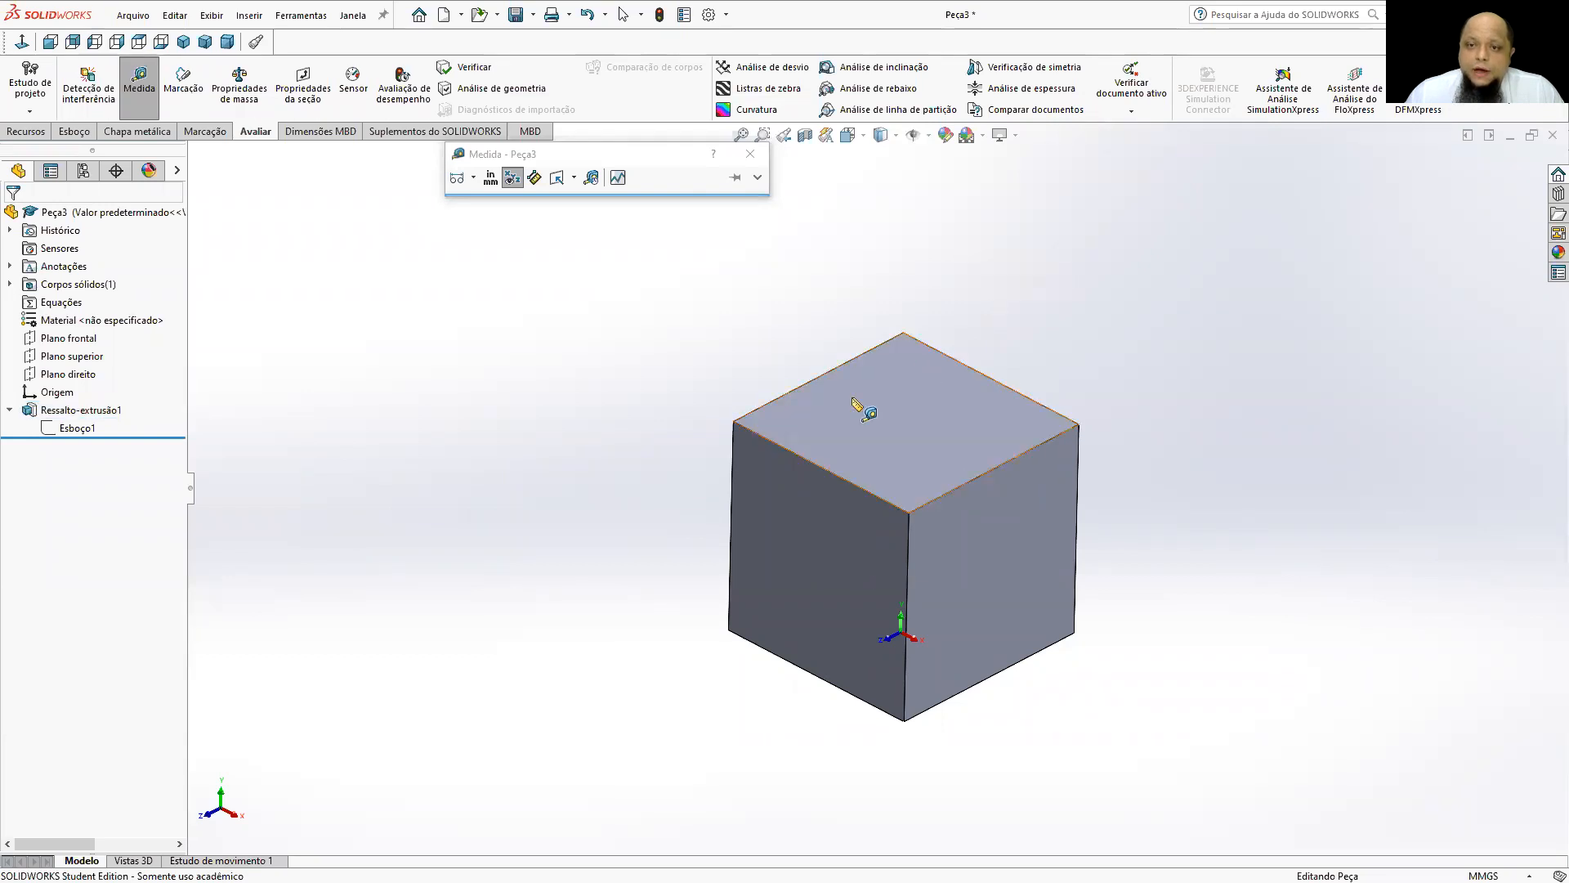
pyautogui.click(1017, 396)
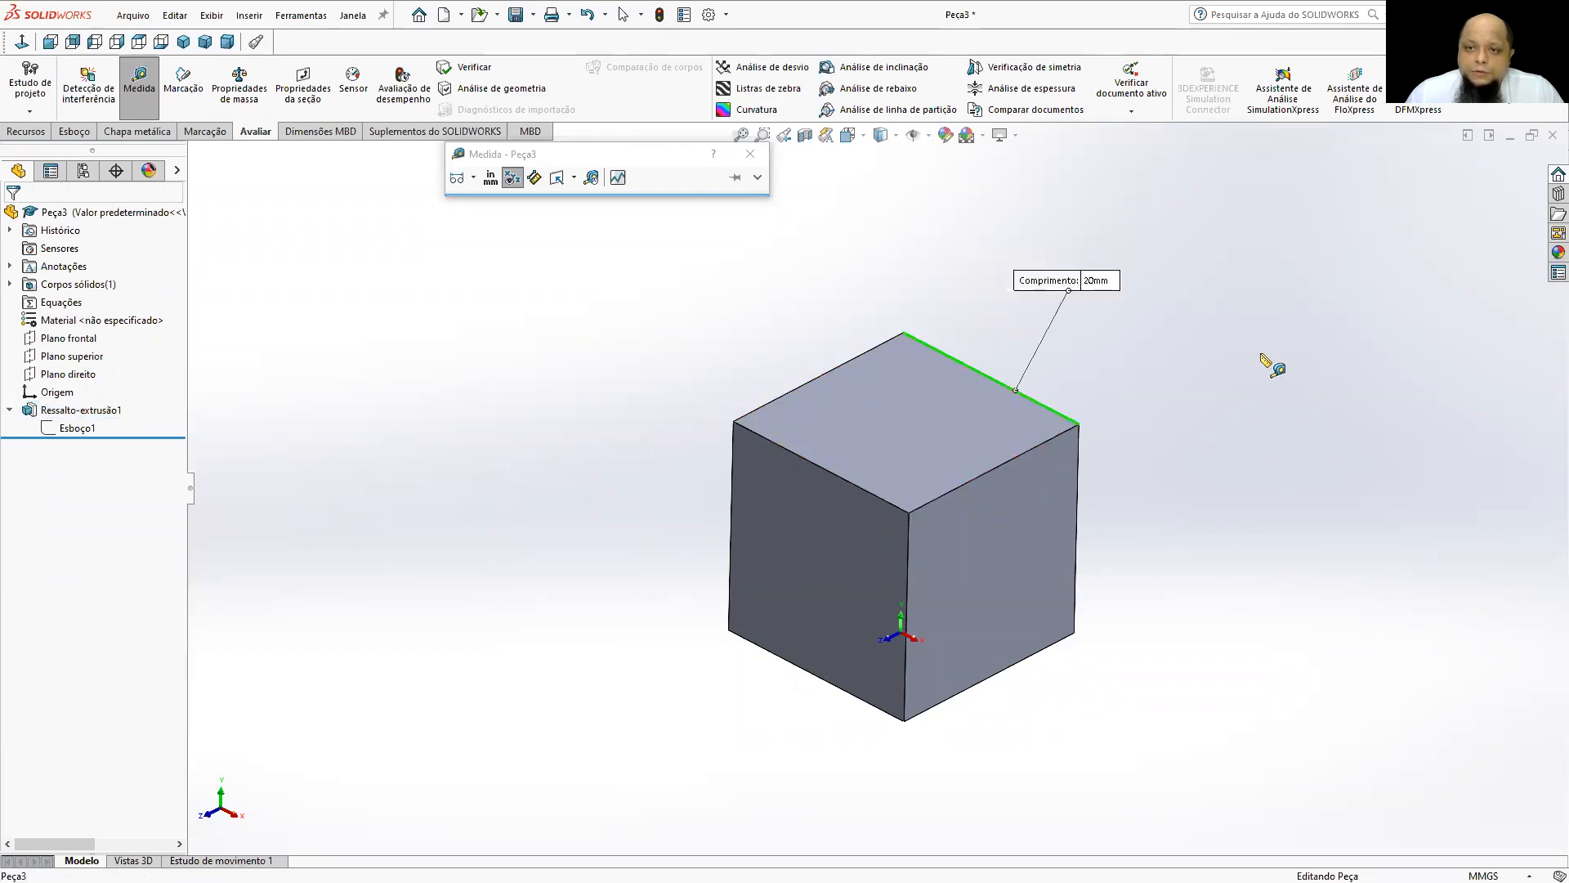
pyautogui.click(1394, 362)
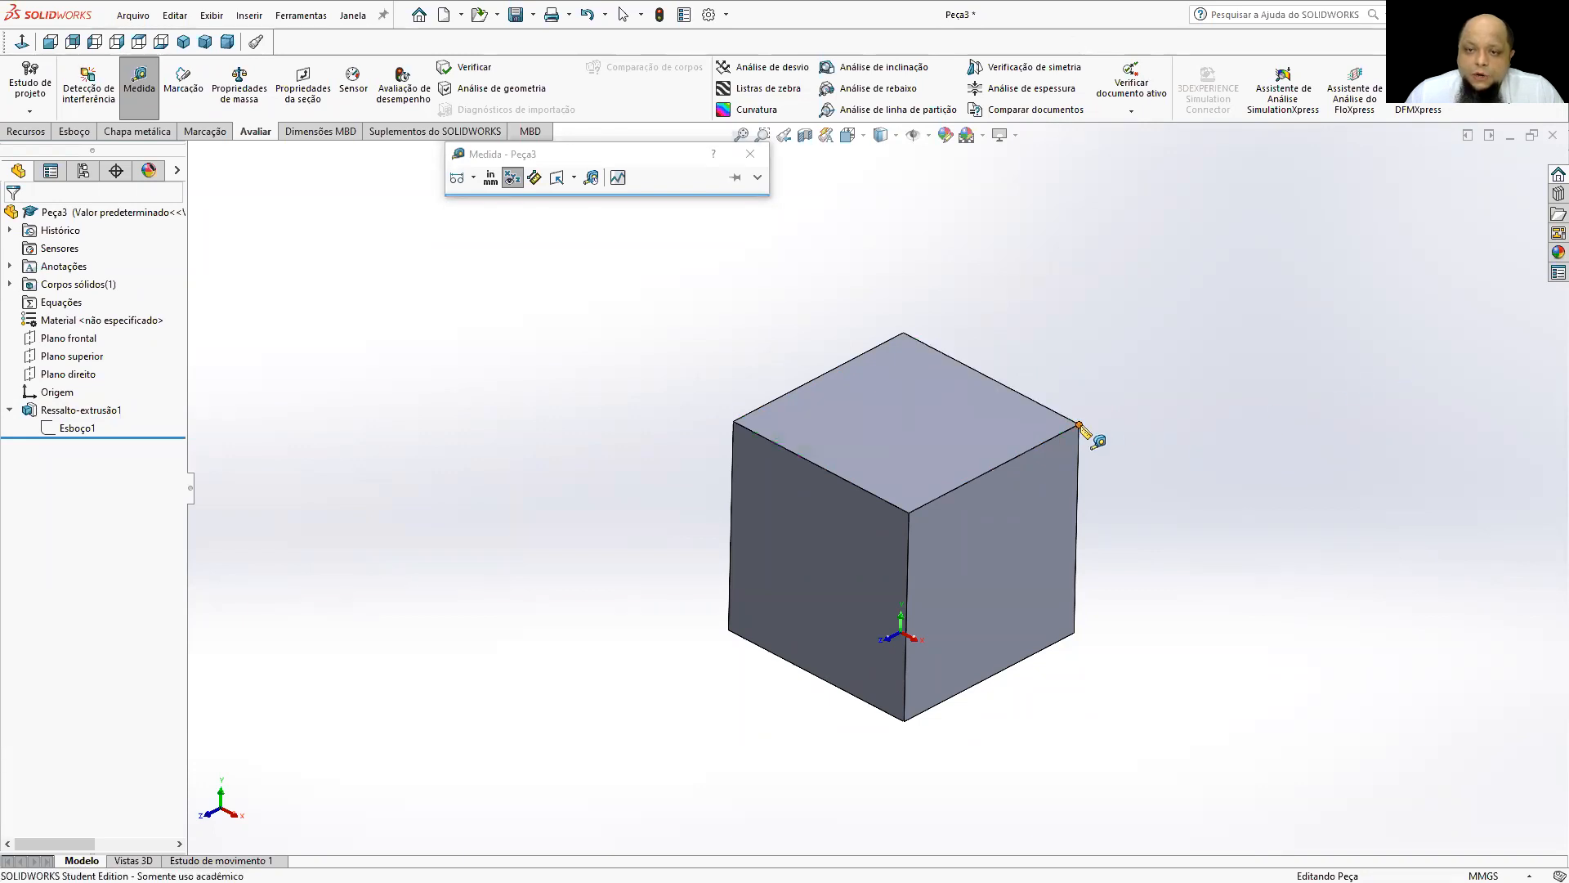
# Measure the diagonal distance between two opposite corners of the cube, and finish measuring.
pyautogui.click(1079, 424)
pyautogui.click(728, 632)
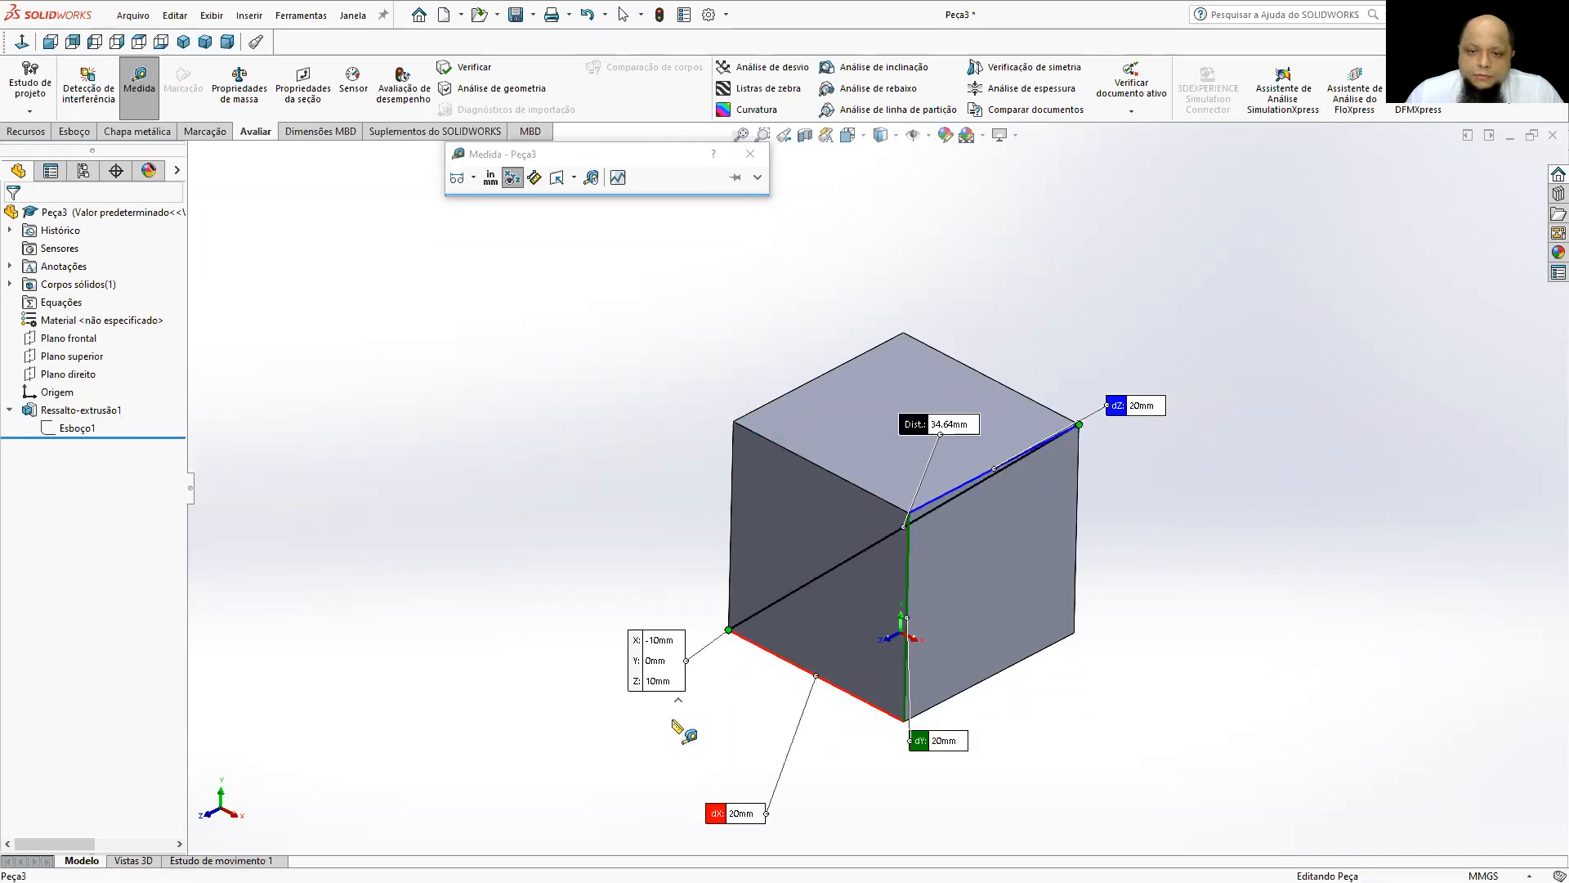
pyautogui.moveTo(691, 509)
pyautogui.mouseDown(button='middle')
pyautogui.moveTo(777, 552)
pyautogui.moveTo(709, 520)
pyautogui.mouseUp(button='middle')
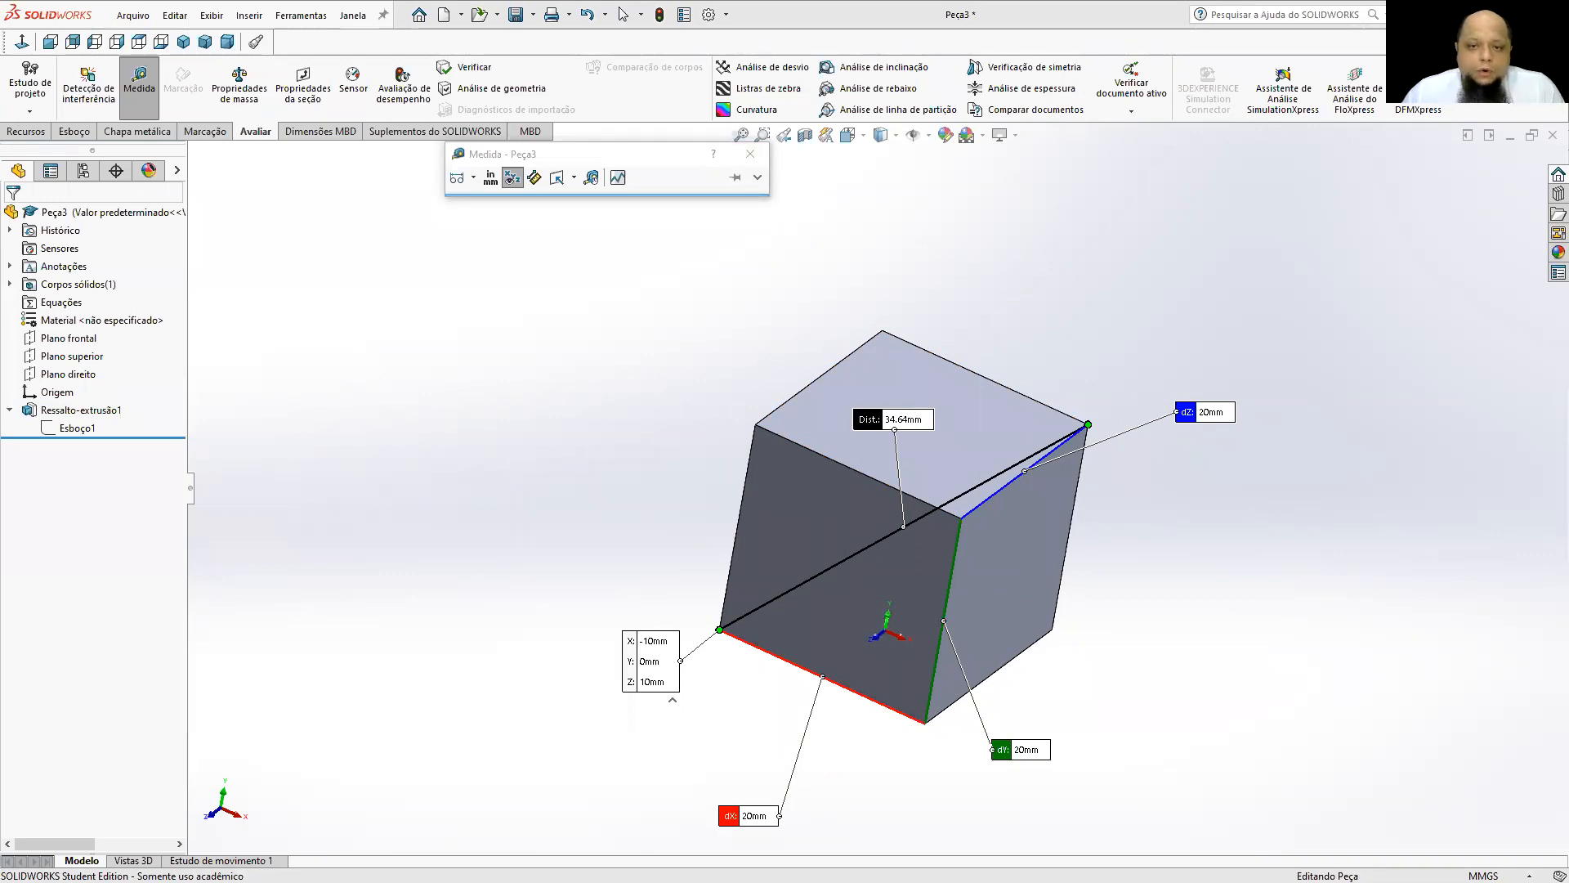
pyautogui.moveTo(1093, 364); pyautogui.dragTo(1071, 364, button='middle')
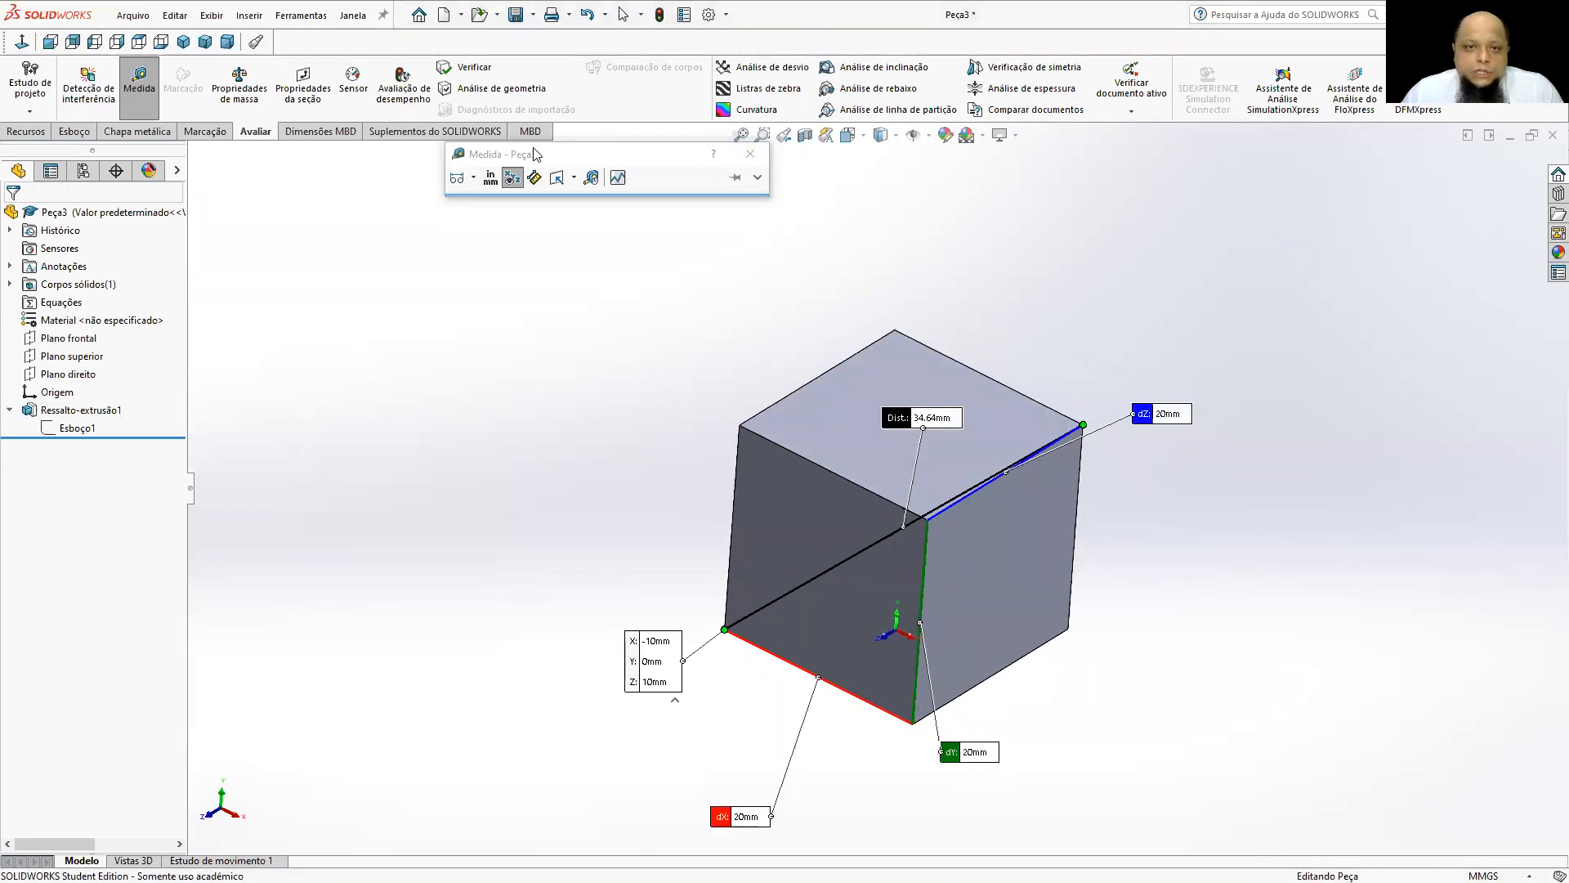
pyautogui.click(750, 153)
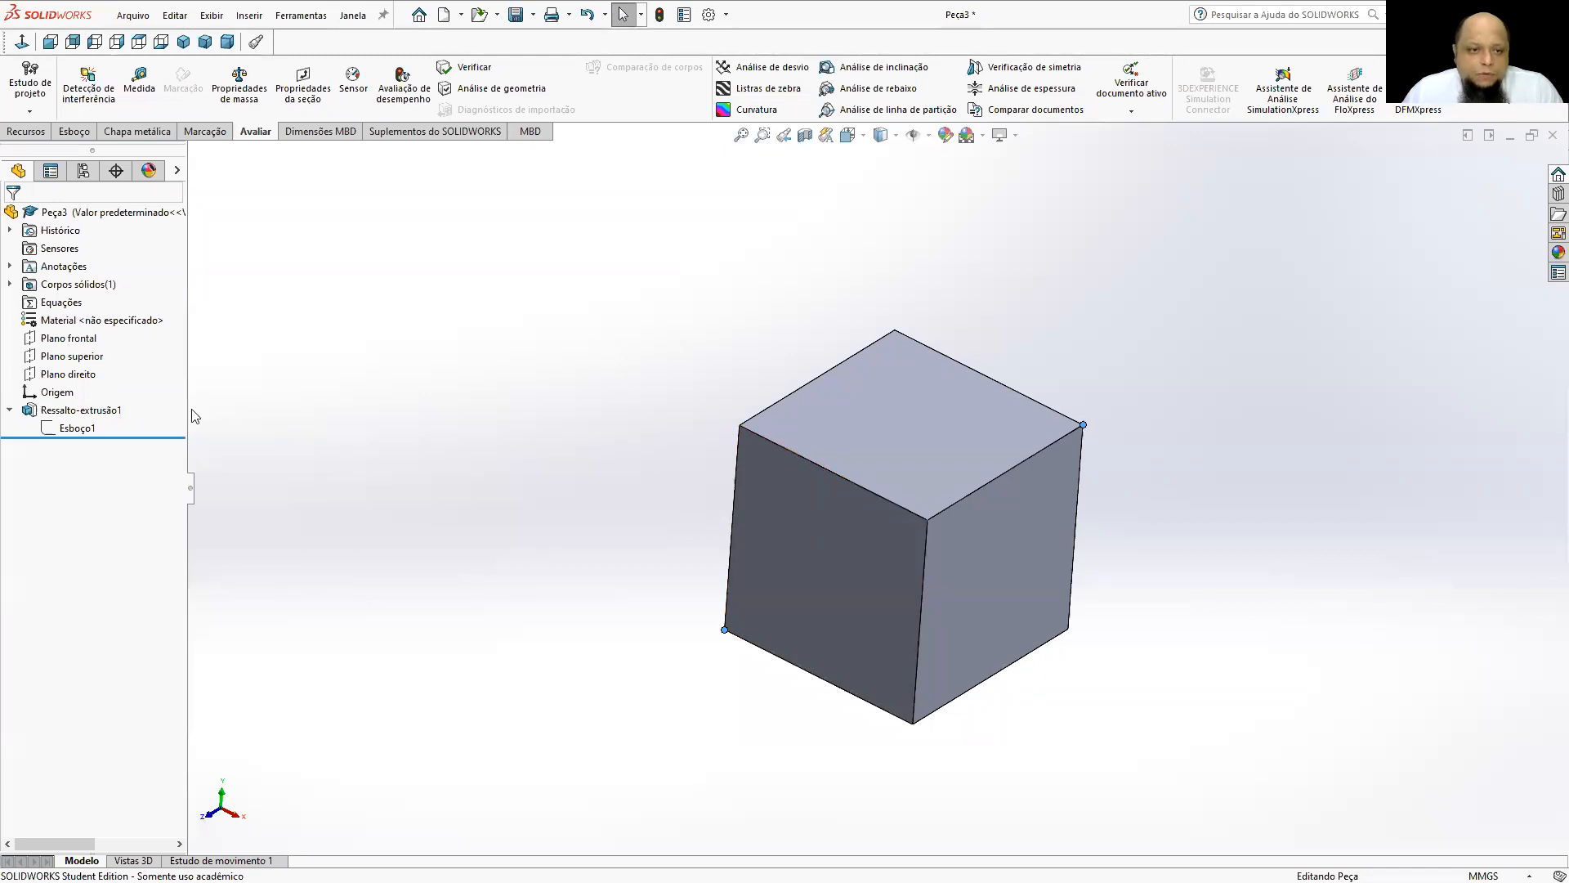
# Open the extrusion's base sketch for editing and view it normal to the sketch plane.
pyautogui.rightClick(56, 429)
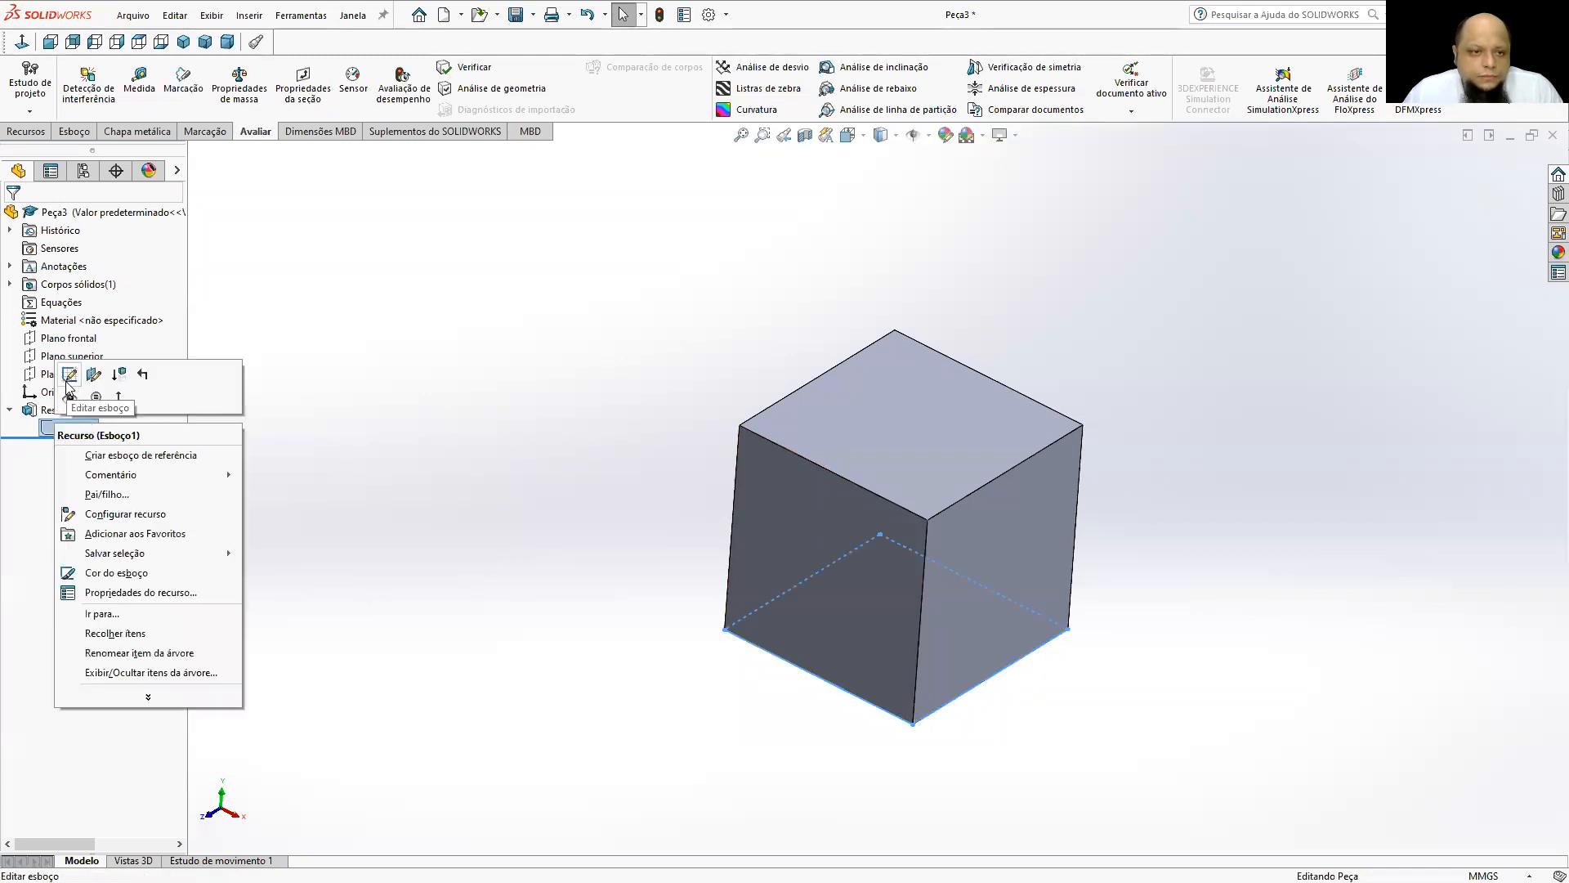
pyautogui.click(65, 384)
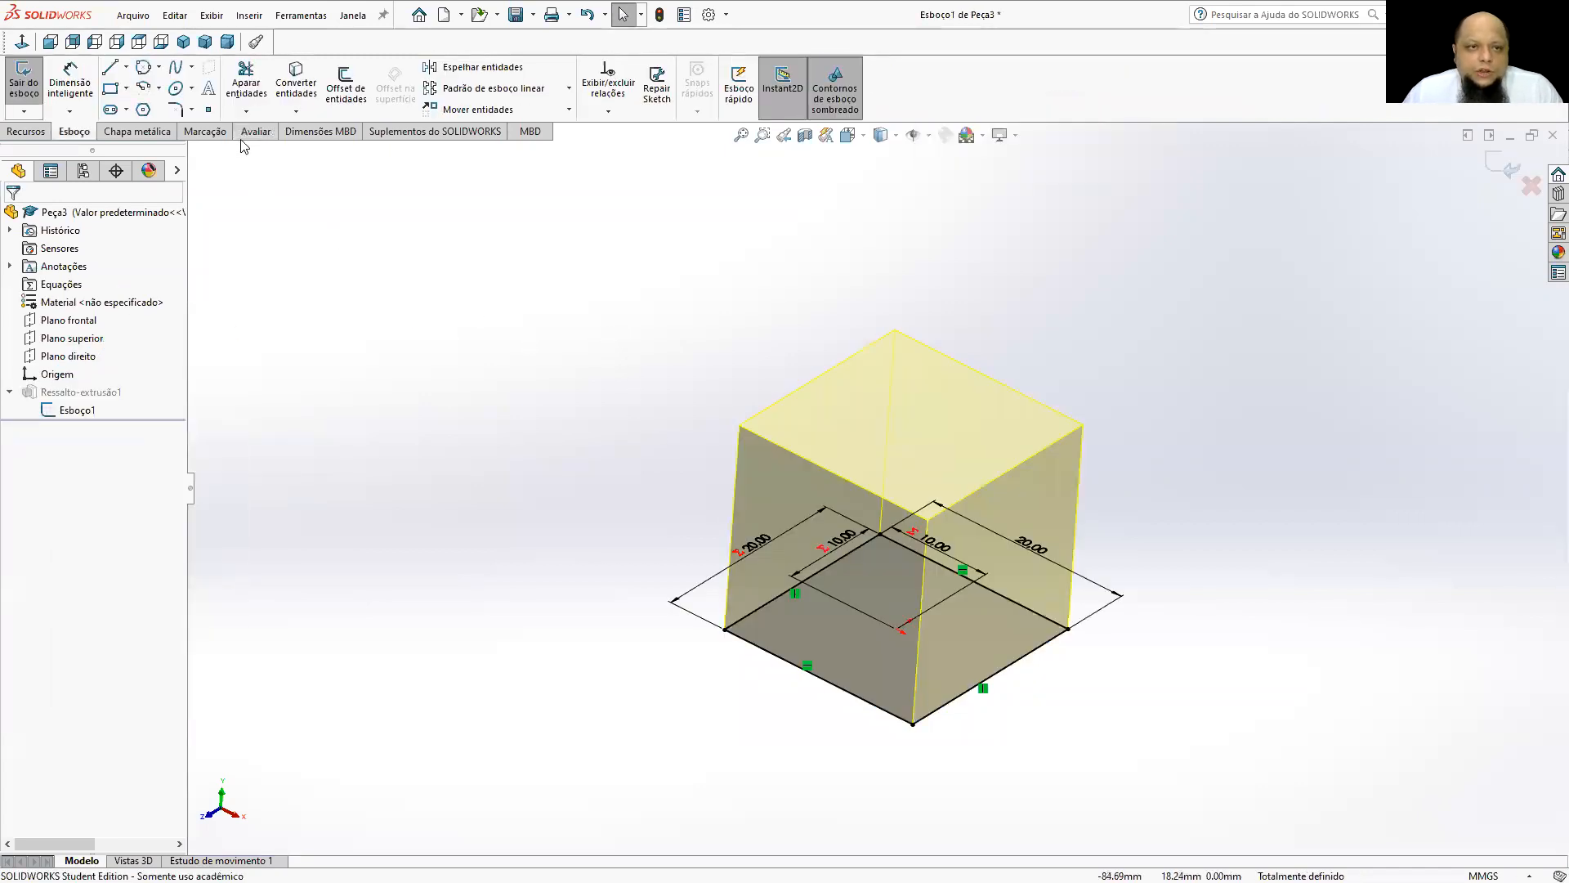
pyautogui.click(862, 140)
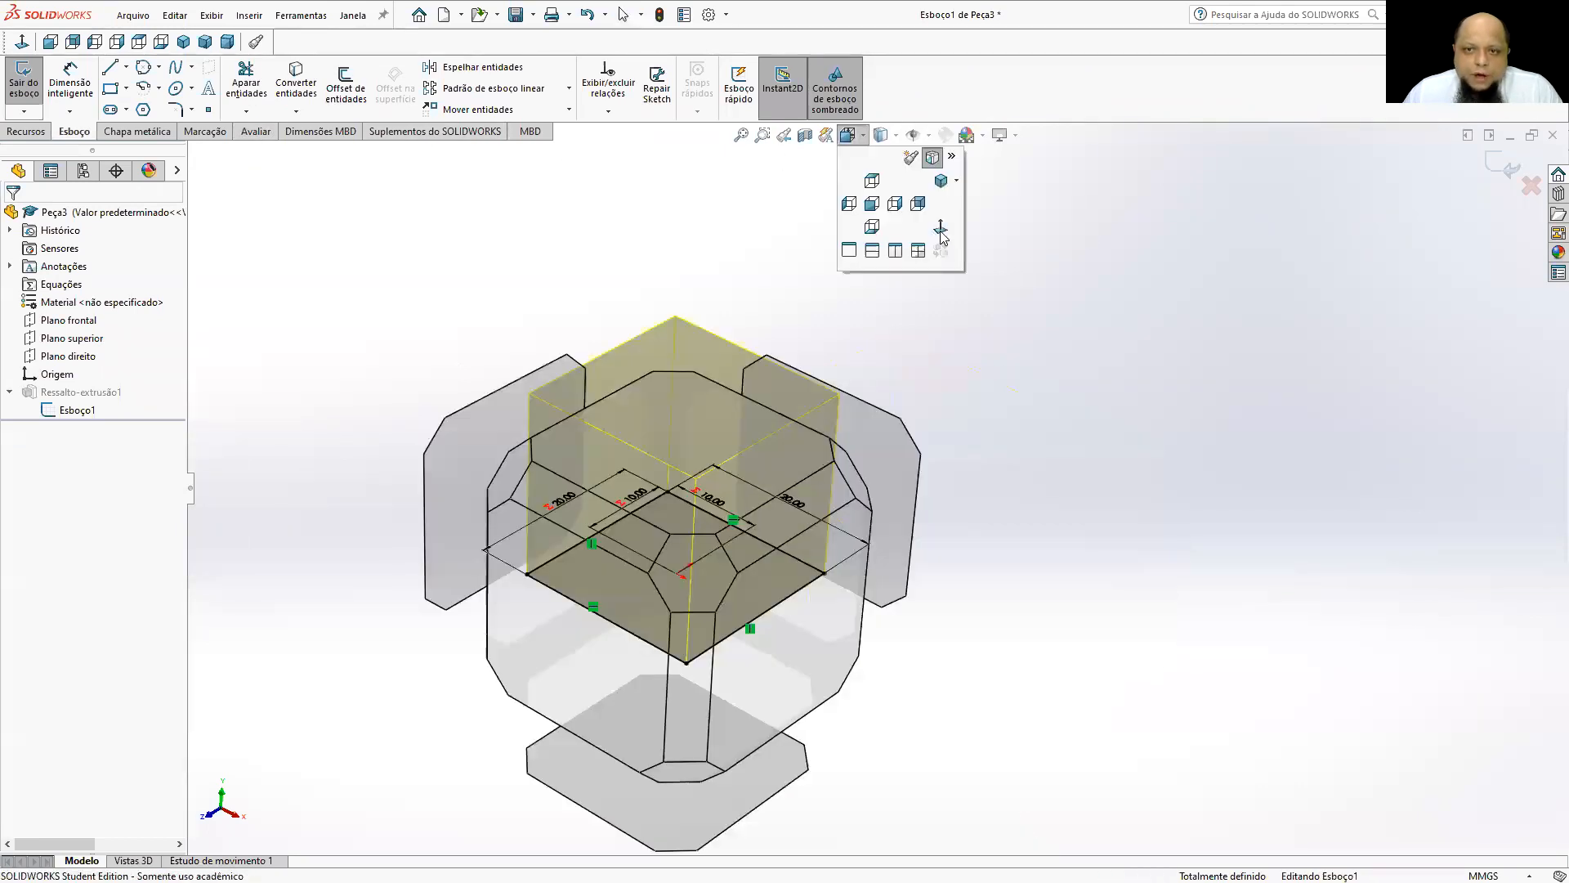
pyautogui.click(941, 232)
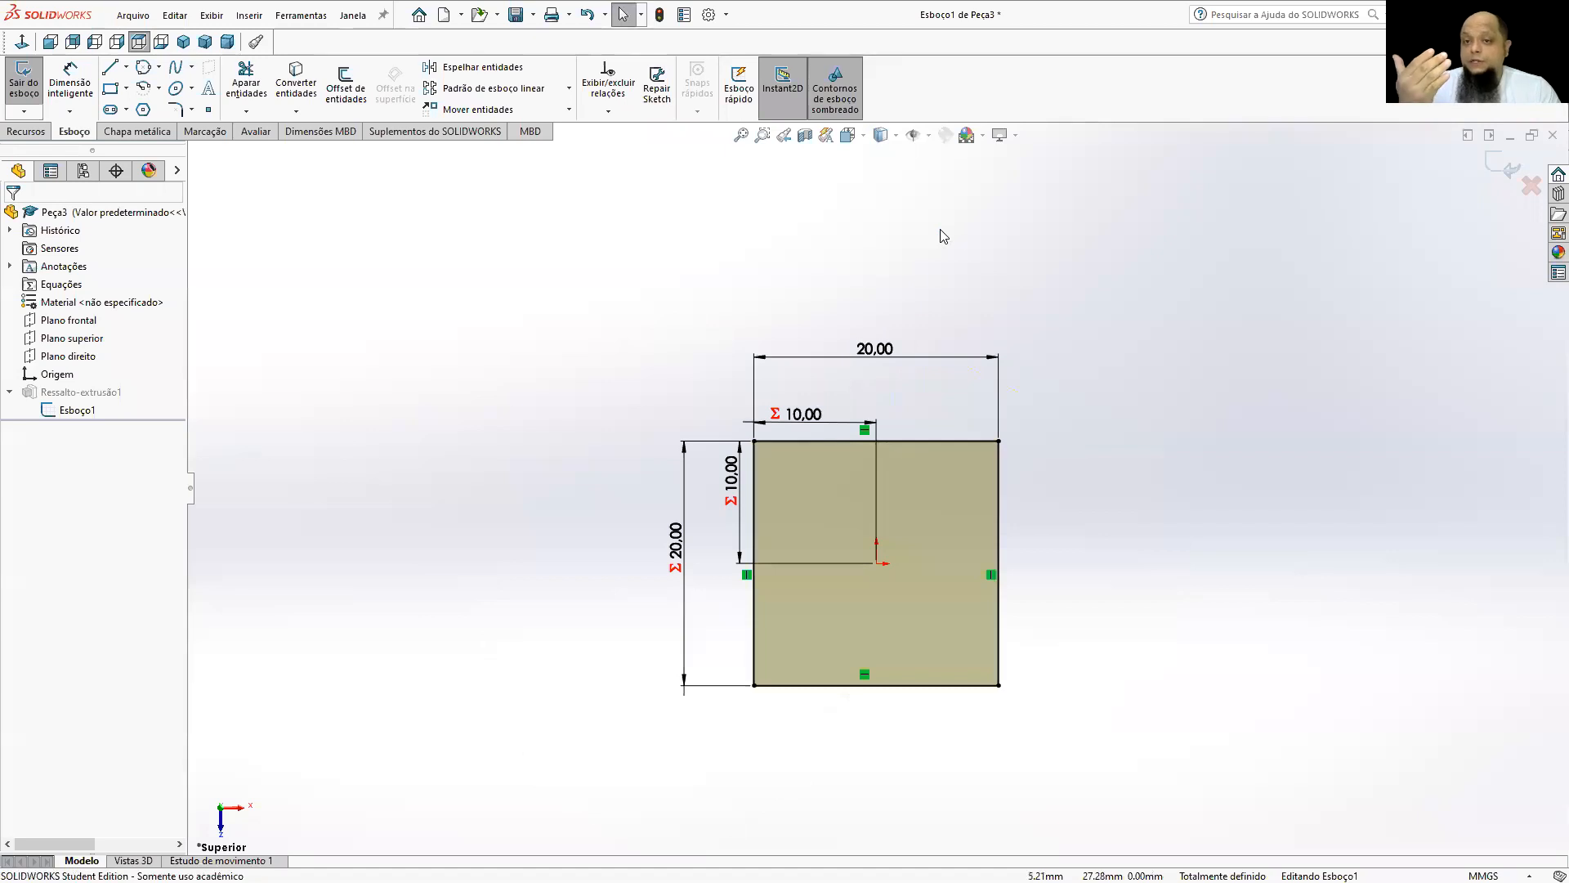
pyautogui.scroll(2, 835, 436)
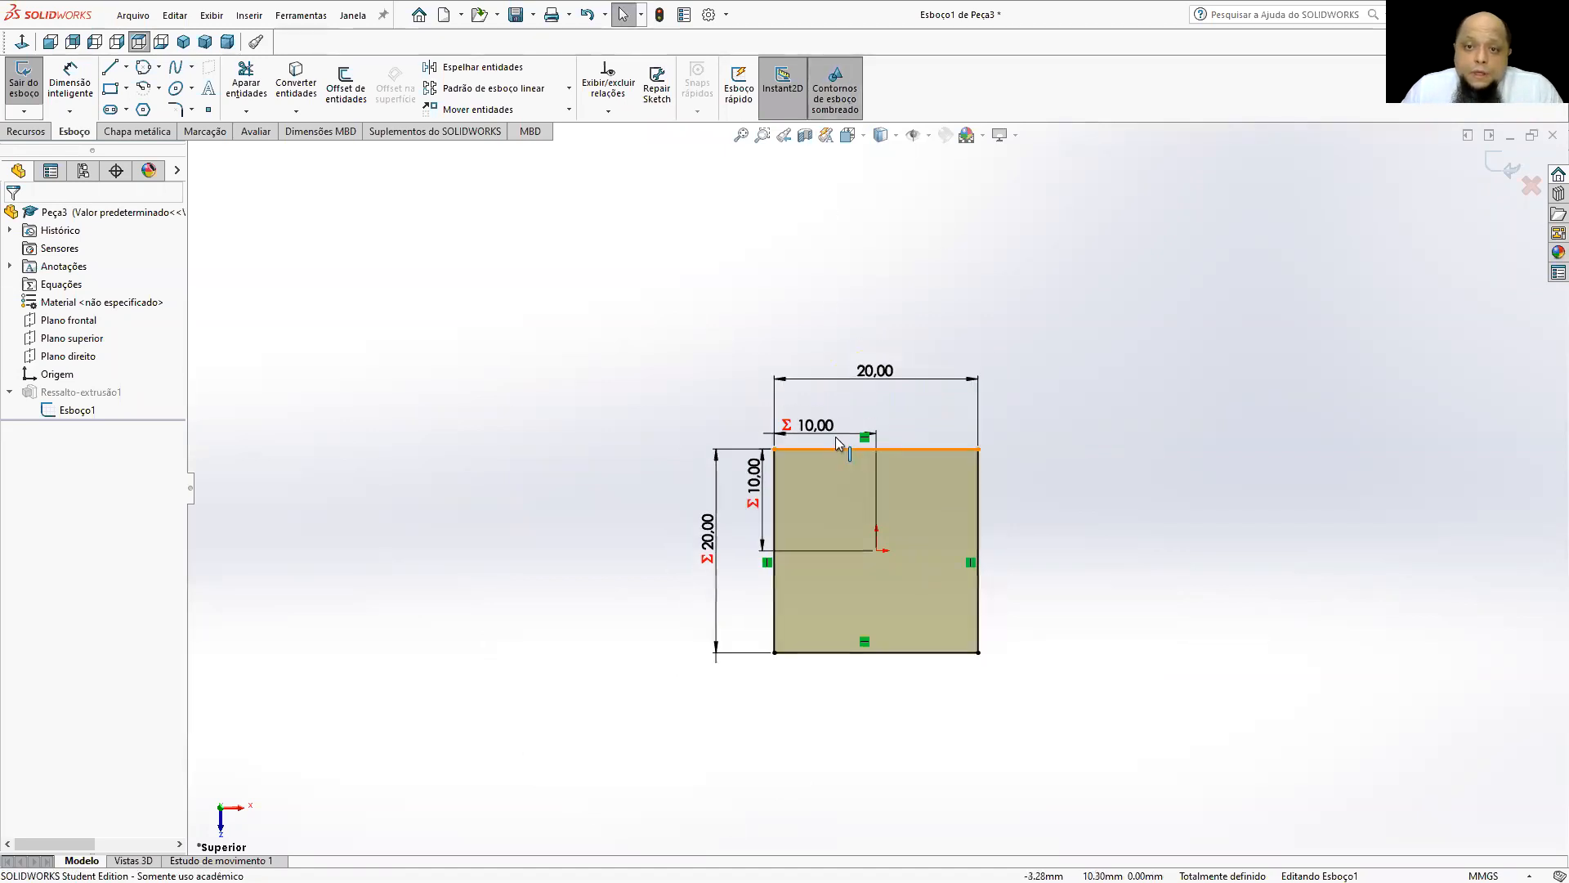
pyautogui.scroll(-2, 857, 474)
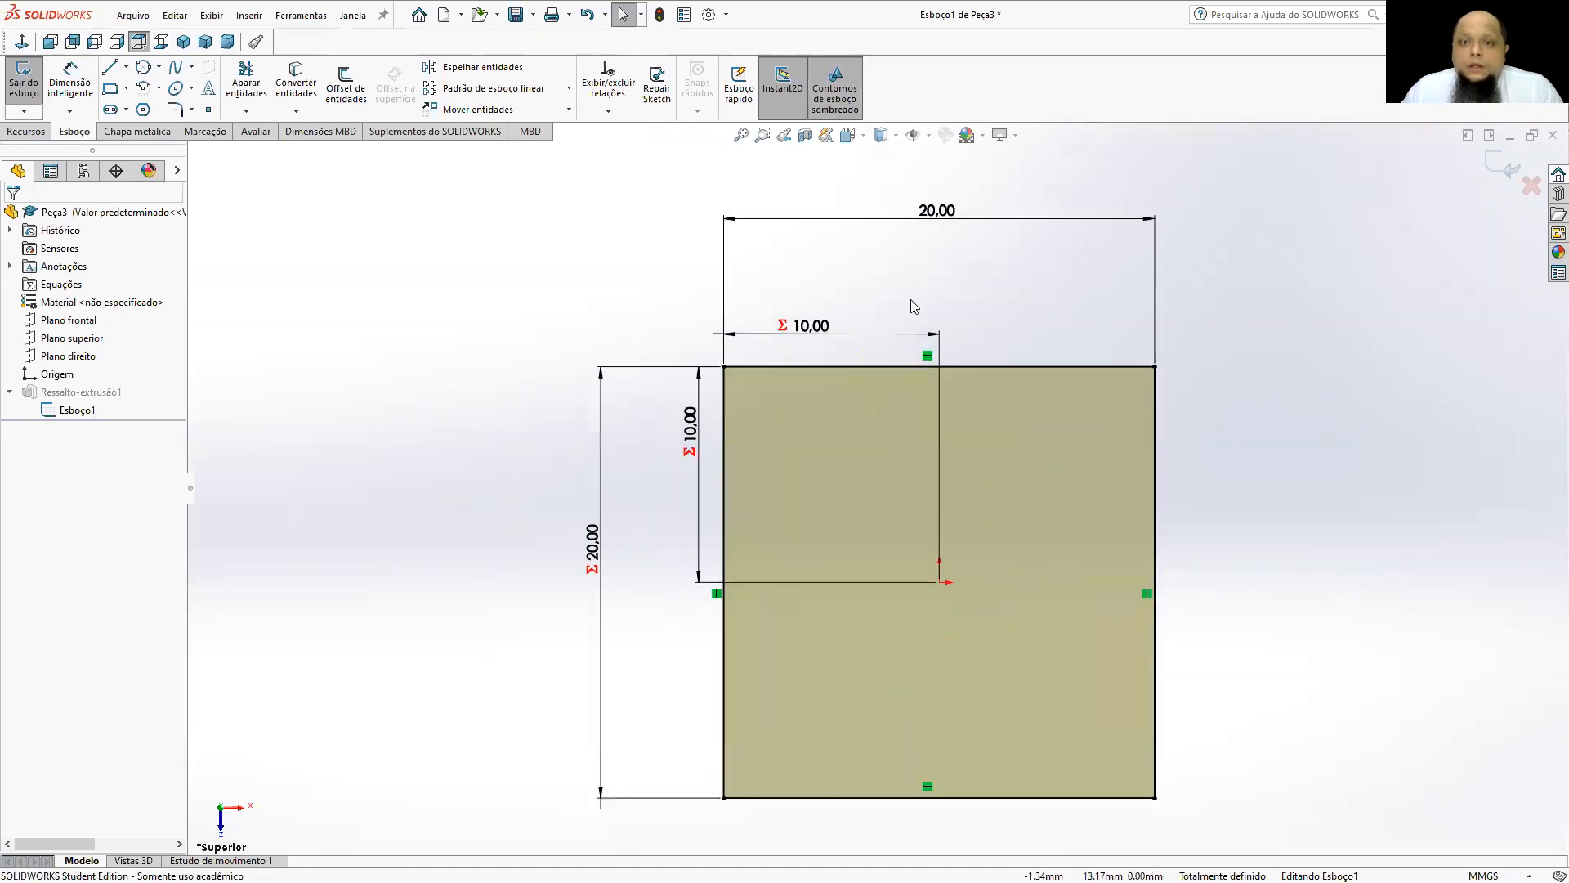
# Move the two origin-offset dimensions farther from the square and set the square's width to 18 mm.
pyautogui.moveTo(815, 327); pyautogui.dragTo(815, 294)
pyautogui.moveTo(690, 427); pyautogui.dragTo(663, 427)
pyautogui.doubleClick(930, 213)
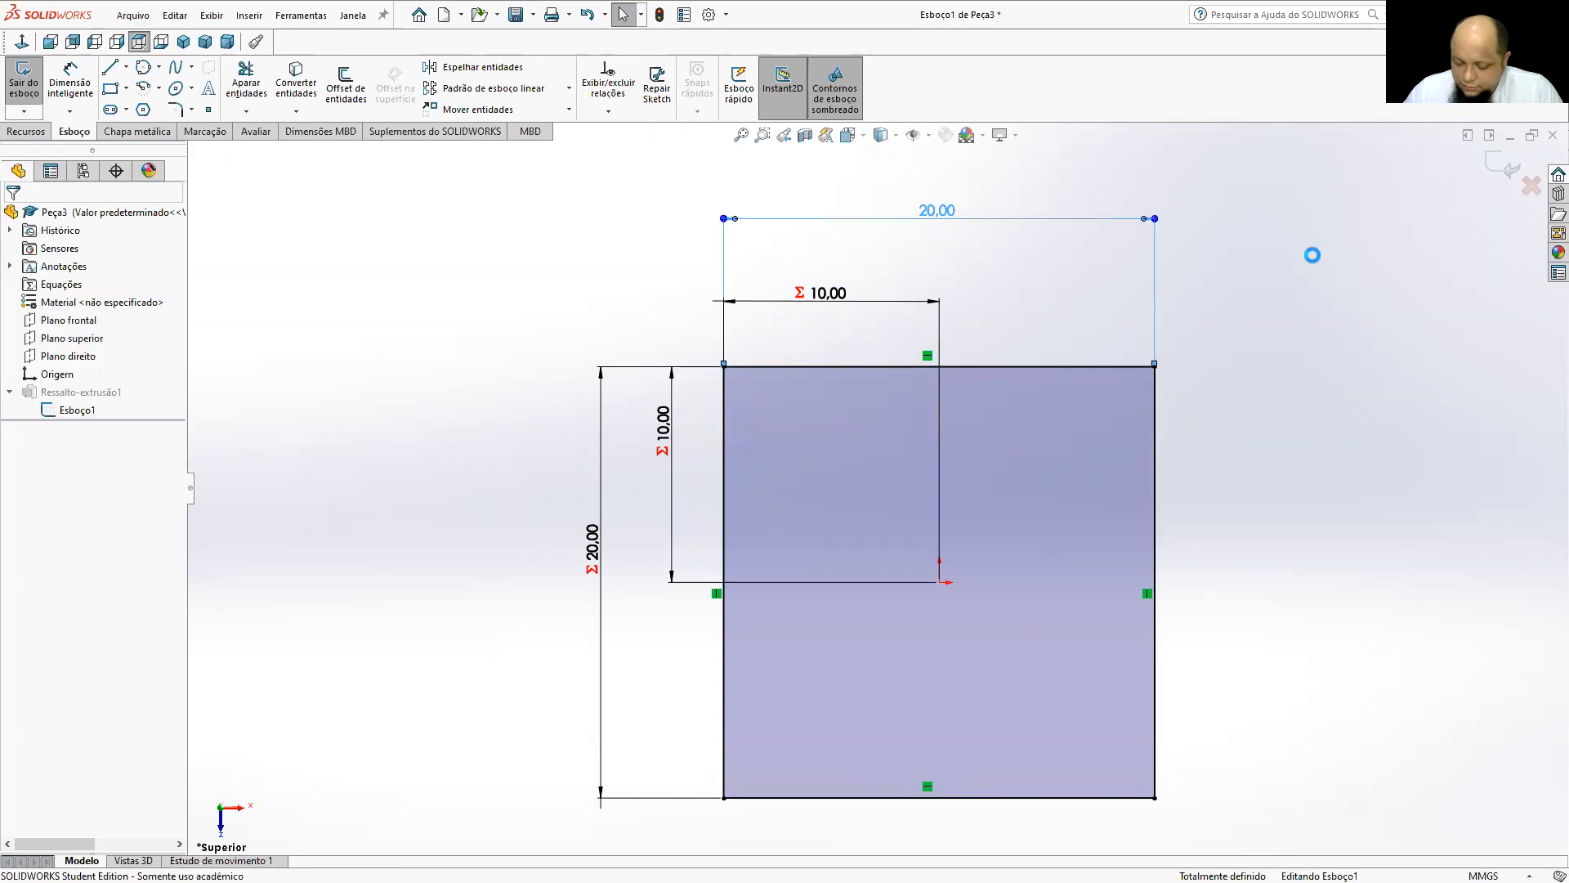
pyautogui.write('18')
pyautogui.press('Return')
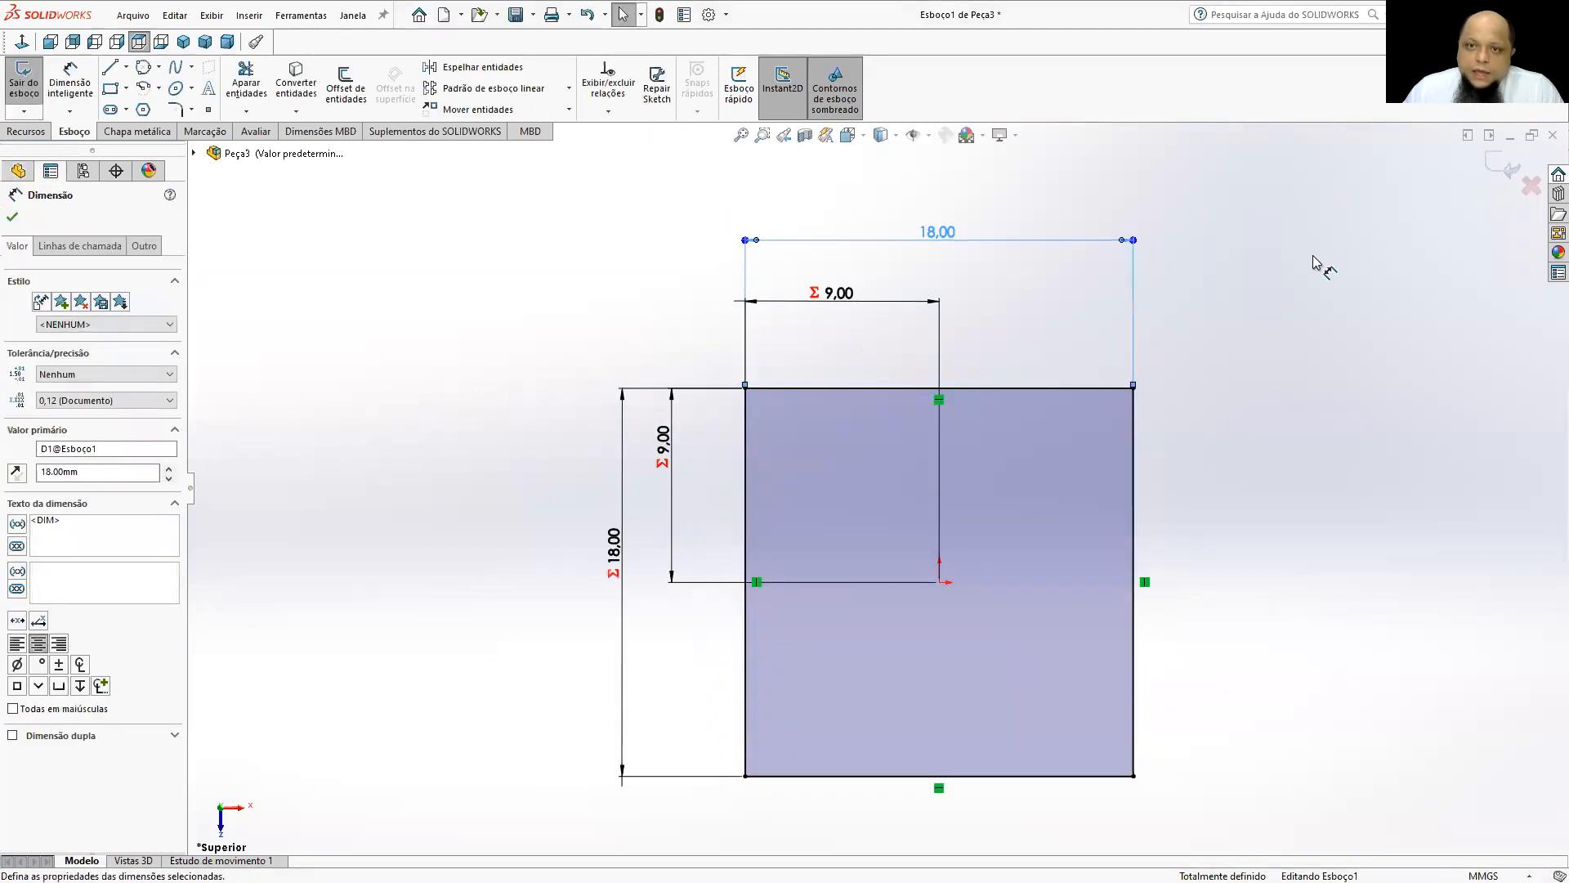
# Replace the equation-driven horizontal offset with a plain dimension from the origin to the square's left edge.
pyautogui.click(827, 299)
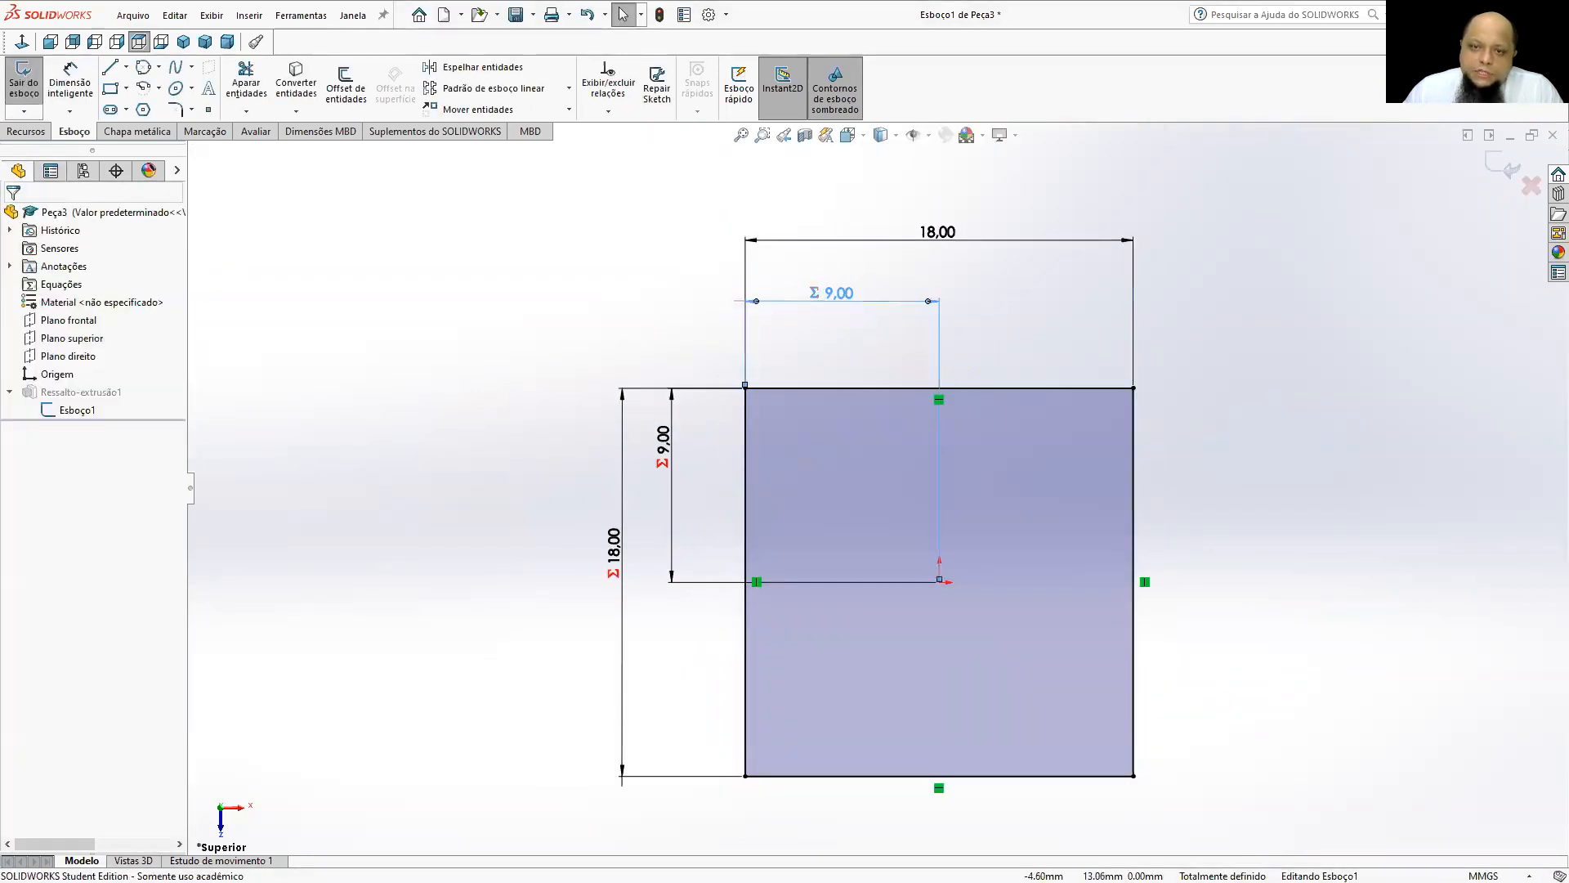
pyautogui.press('Delete')
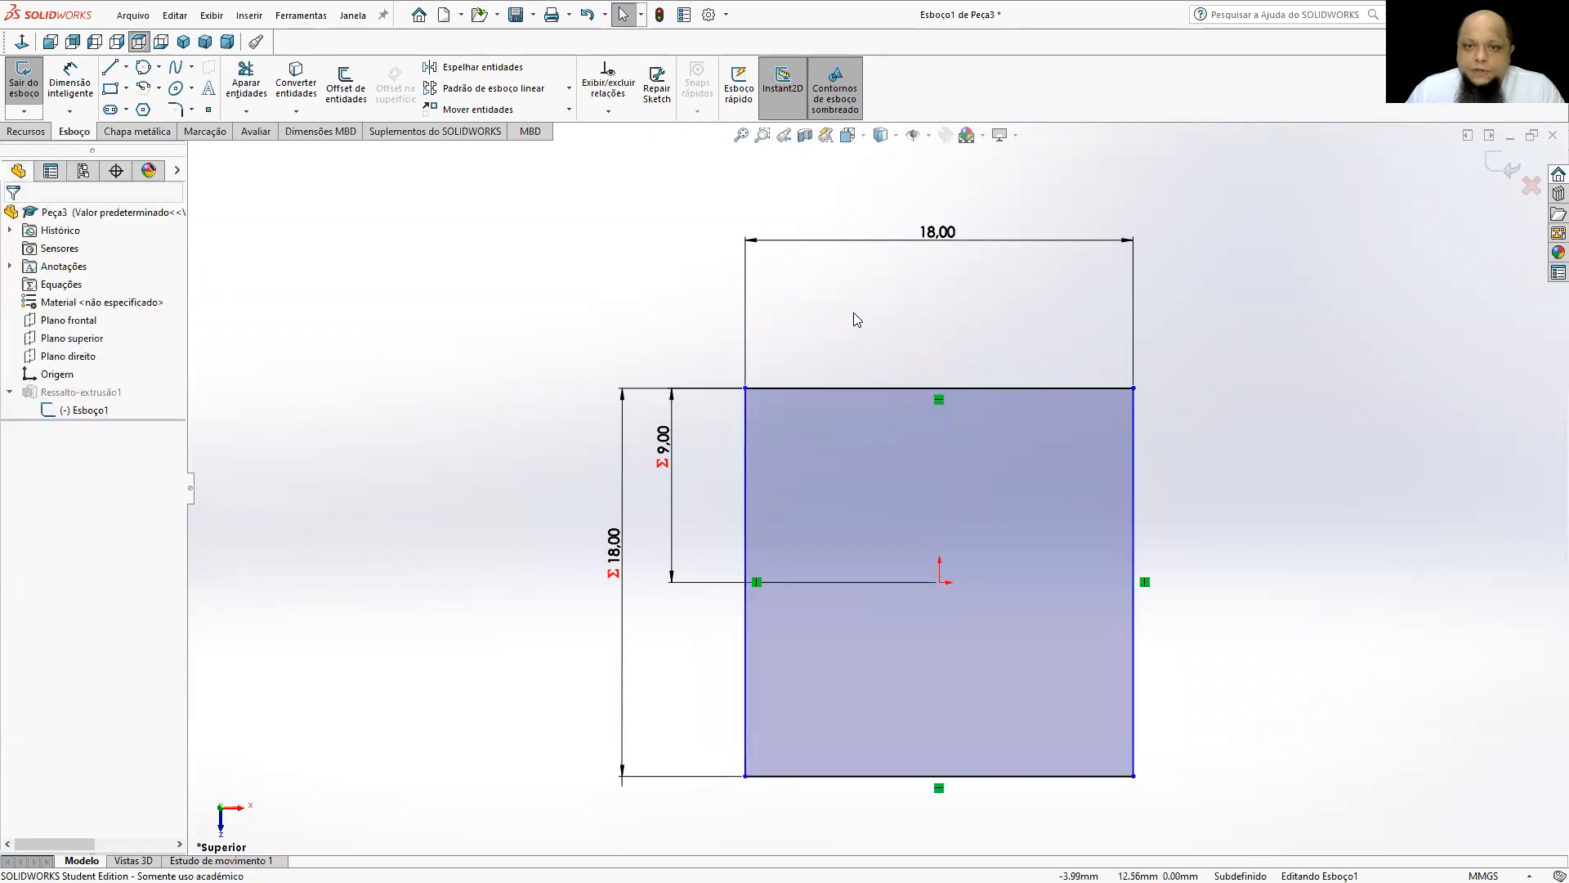
pyautogui.click(70, 85)
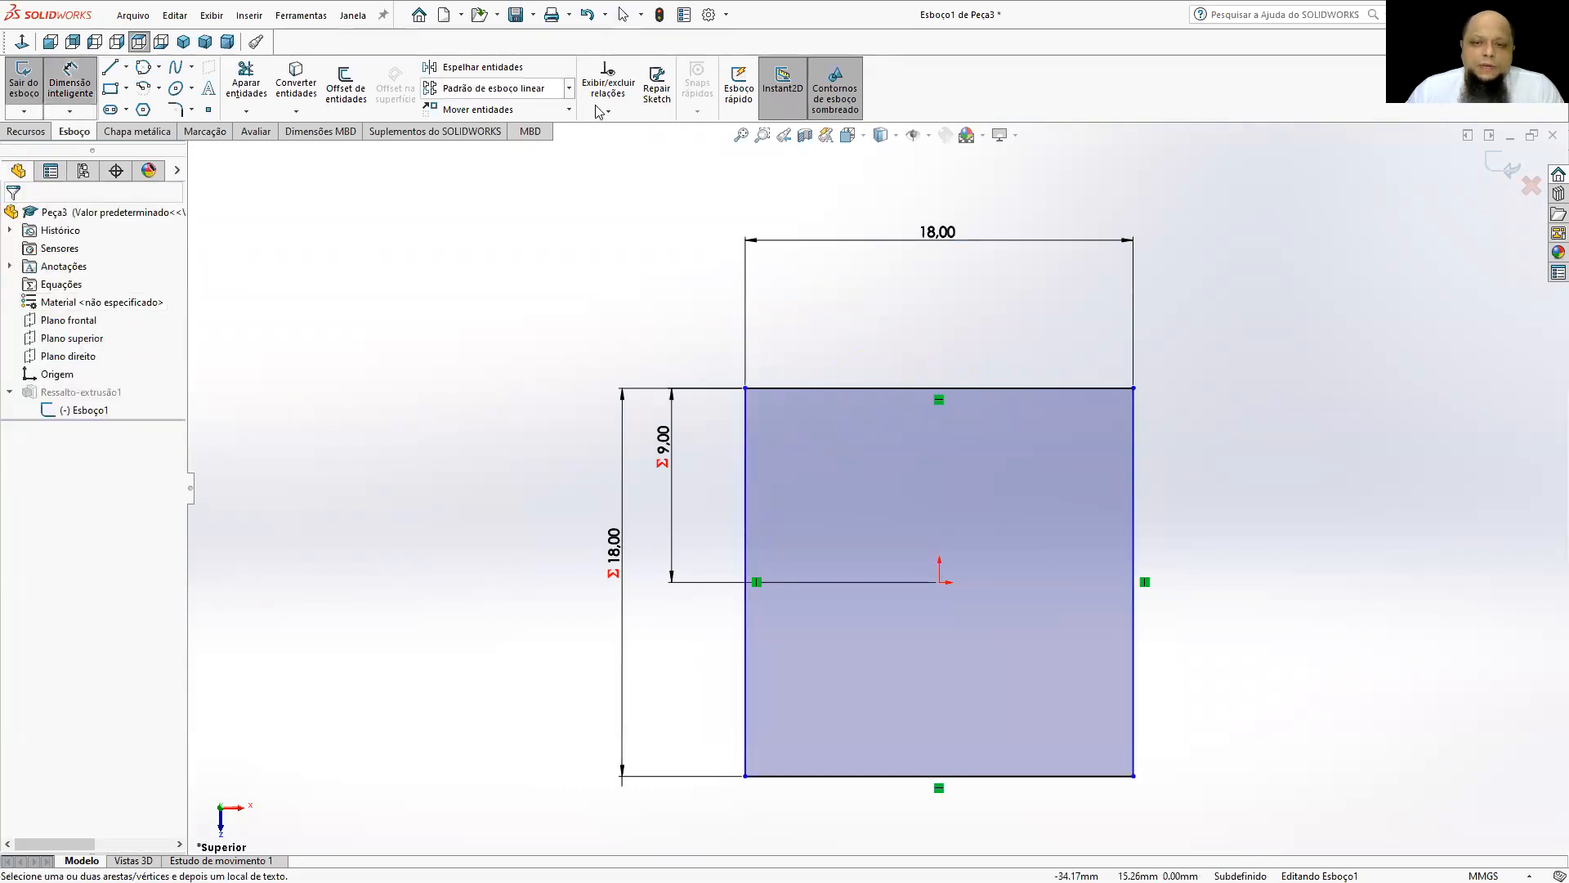
pyautogui.click(942, 583)
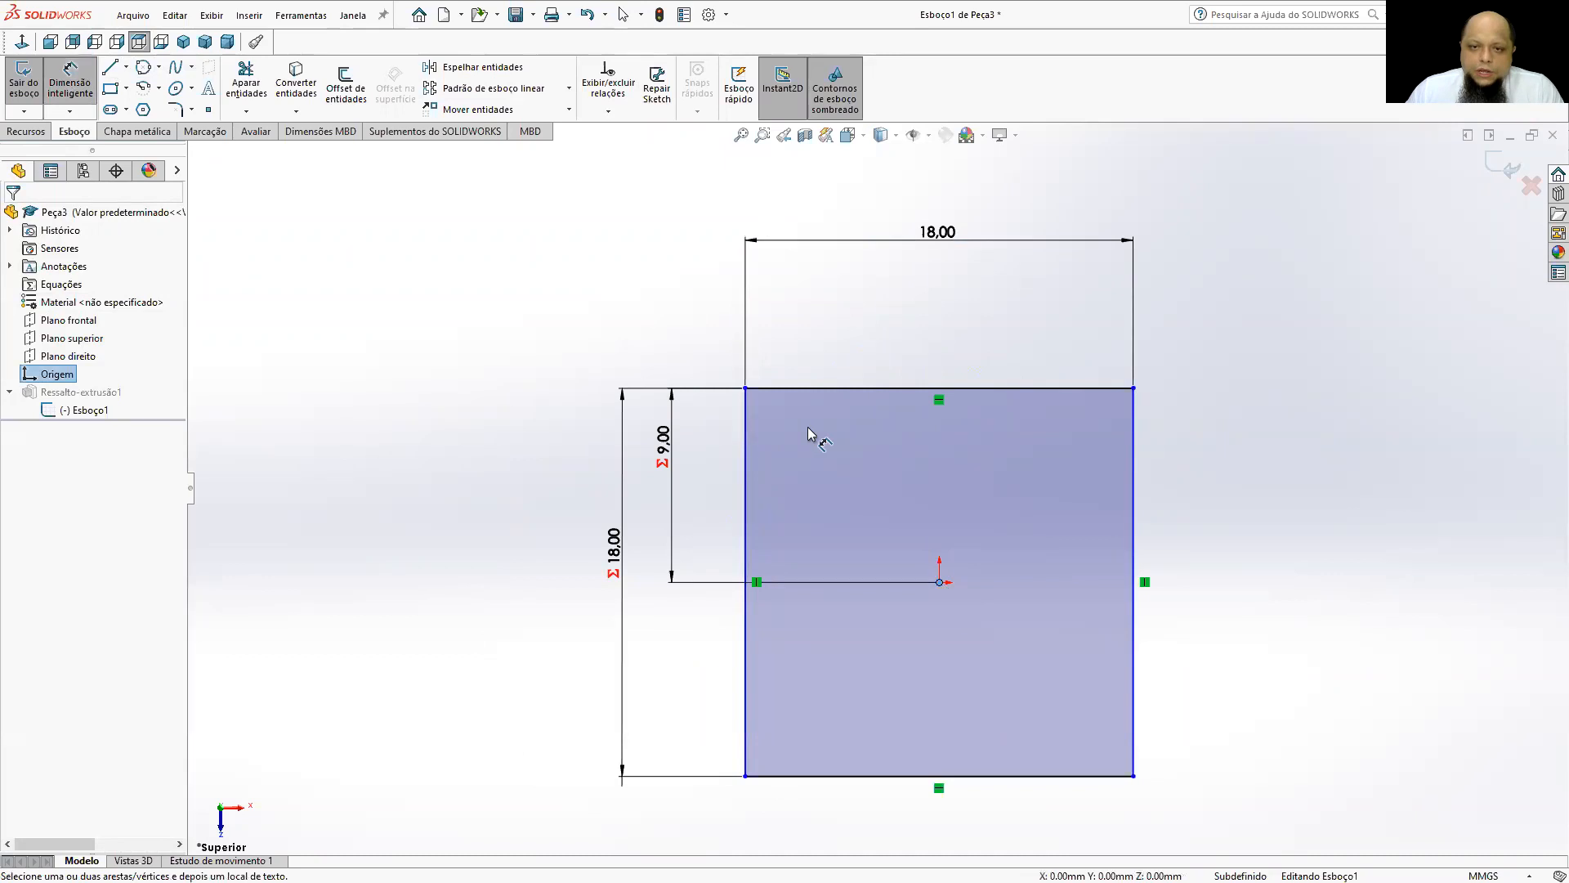
pyautogui.click(746, 483)
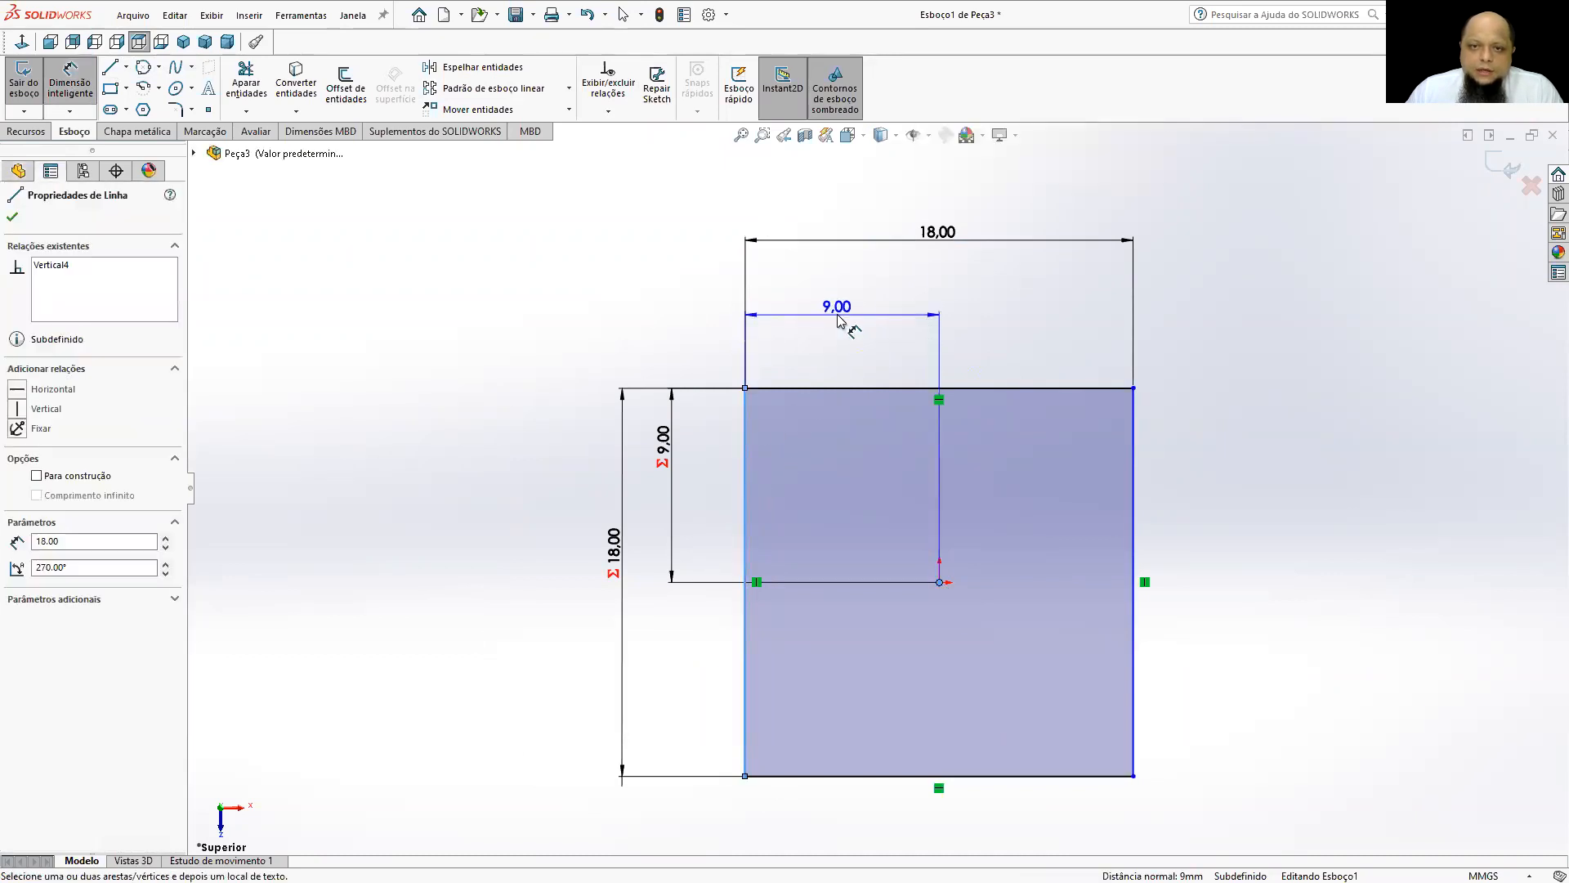
pyautogui.click(838, 322)
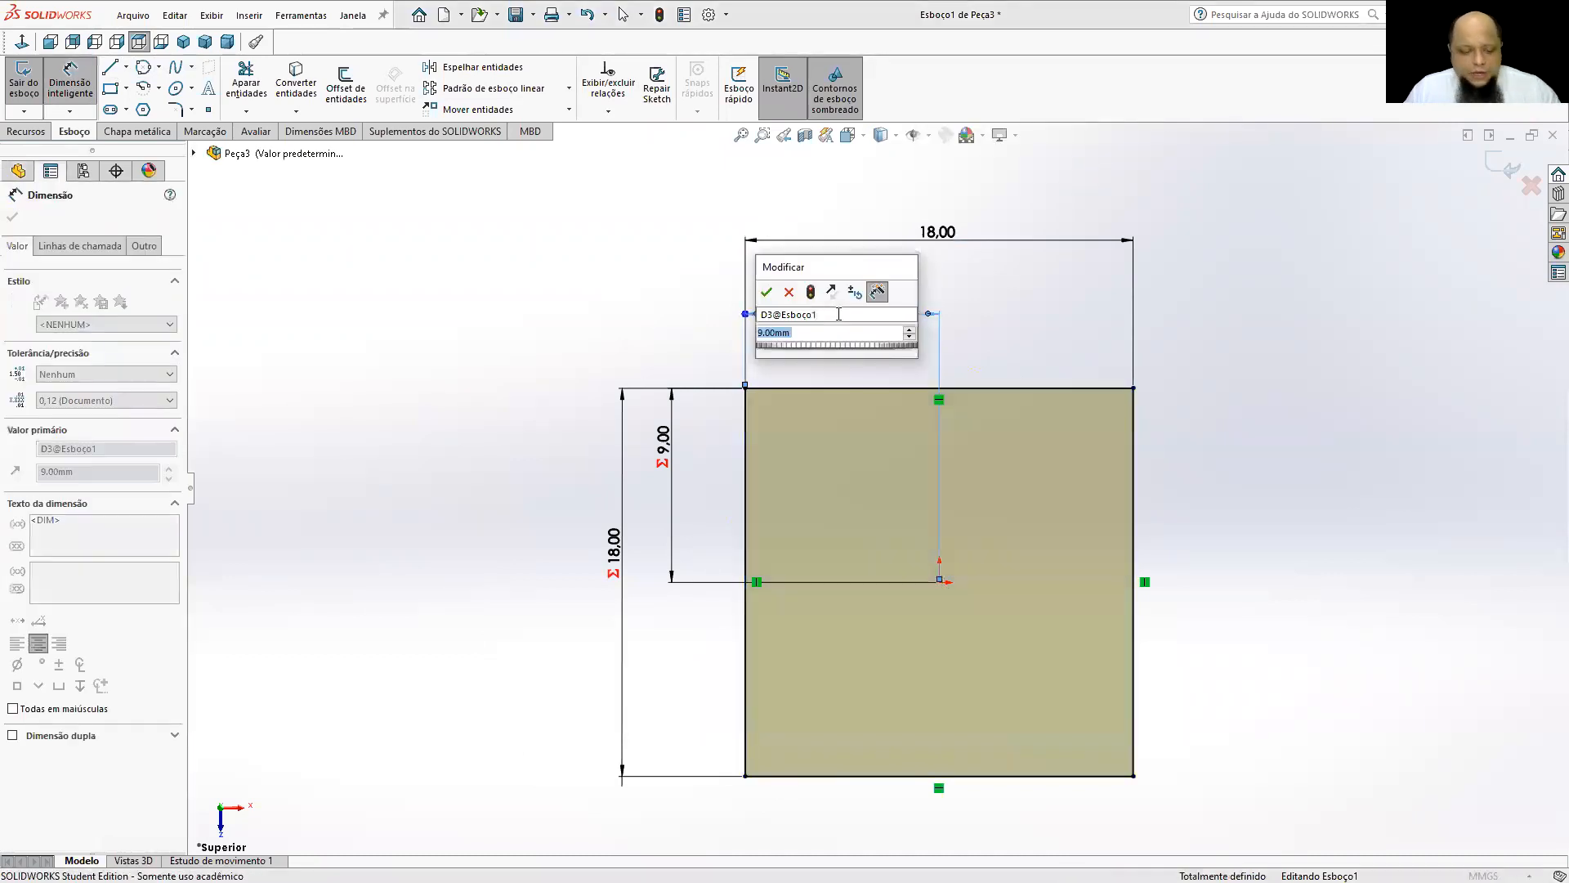
pyautogui.press('Return')
# Delete the horizontal offset dimension and shift the square leftward so it is off-centre from the origin.
pyautogui.click(931, 315)
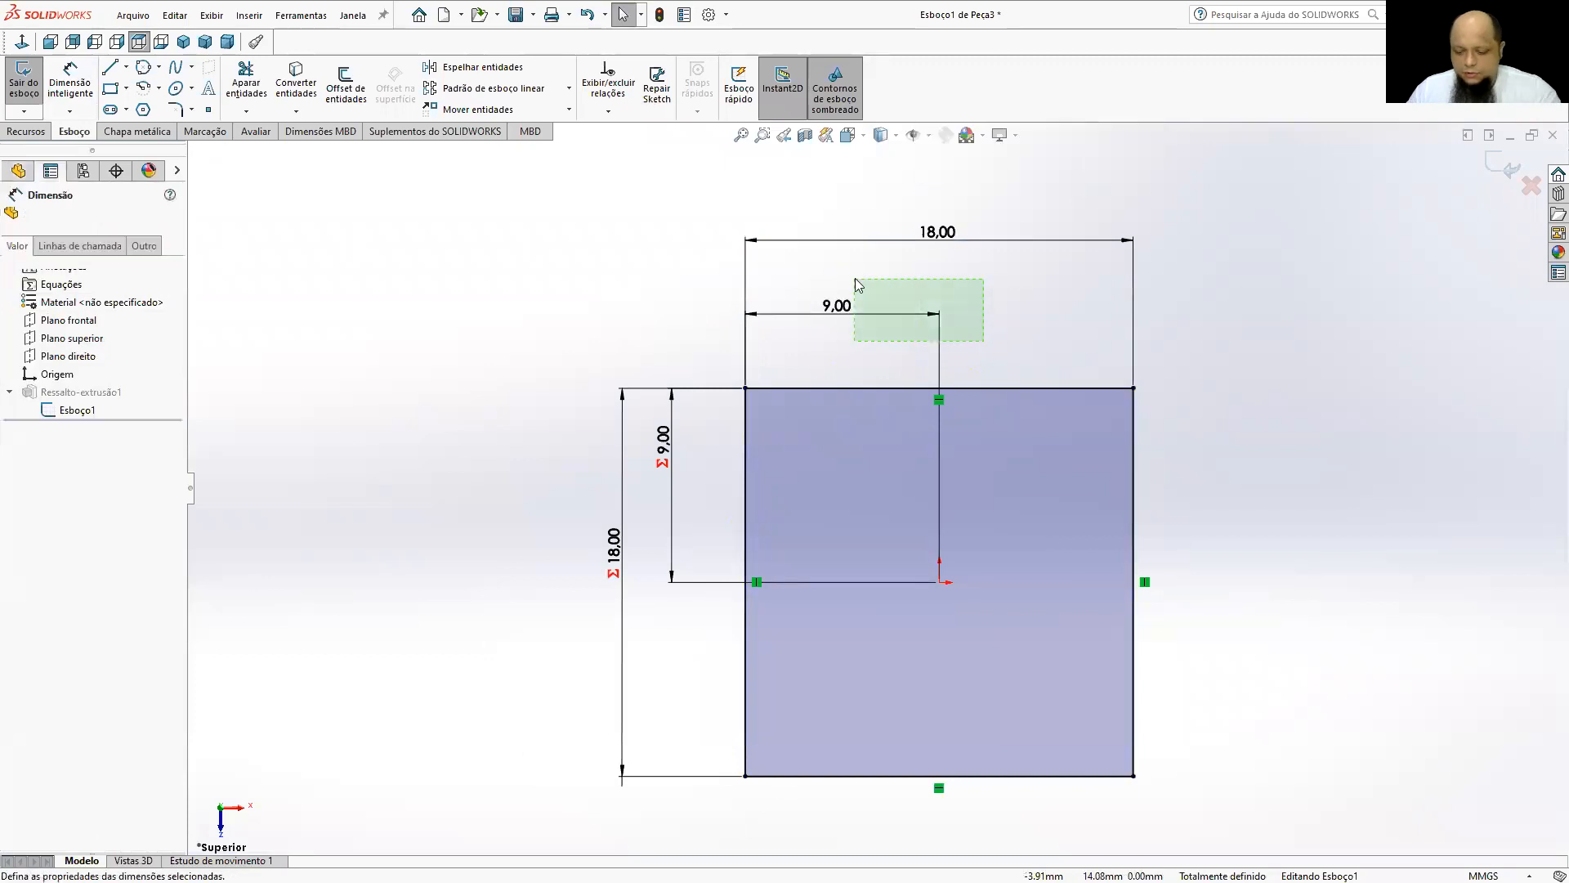
pyautogui.press('Delete')
pyautogui.moveTo(1133, 448); pyautogui.dragTo(1025, 459)
pyautogui.press('Escape')
# Dimension the horizontal distance from the square's left edge to the origin, driven by the equation ="D1@Esboço1"/2.
pyautogui.click(82, 93)
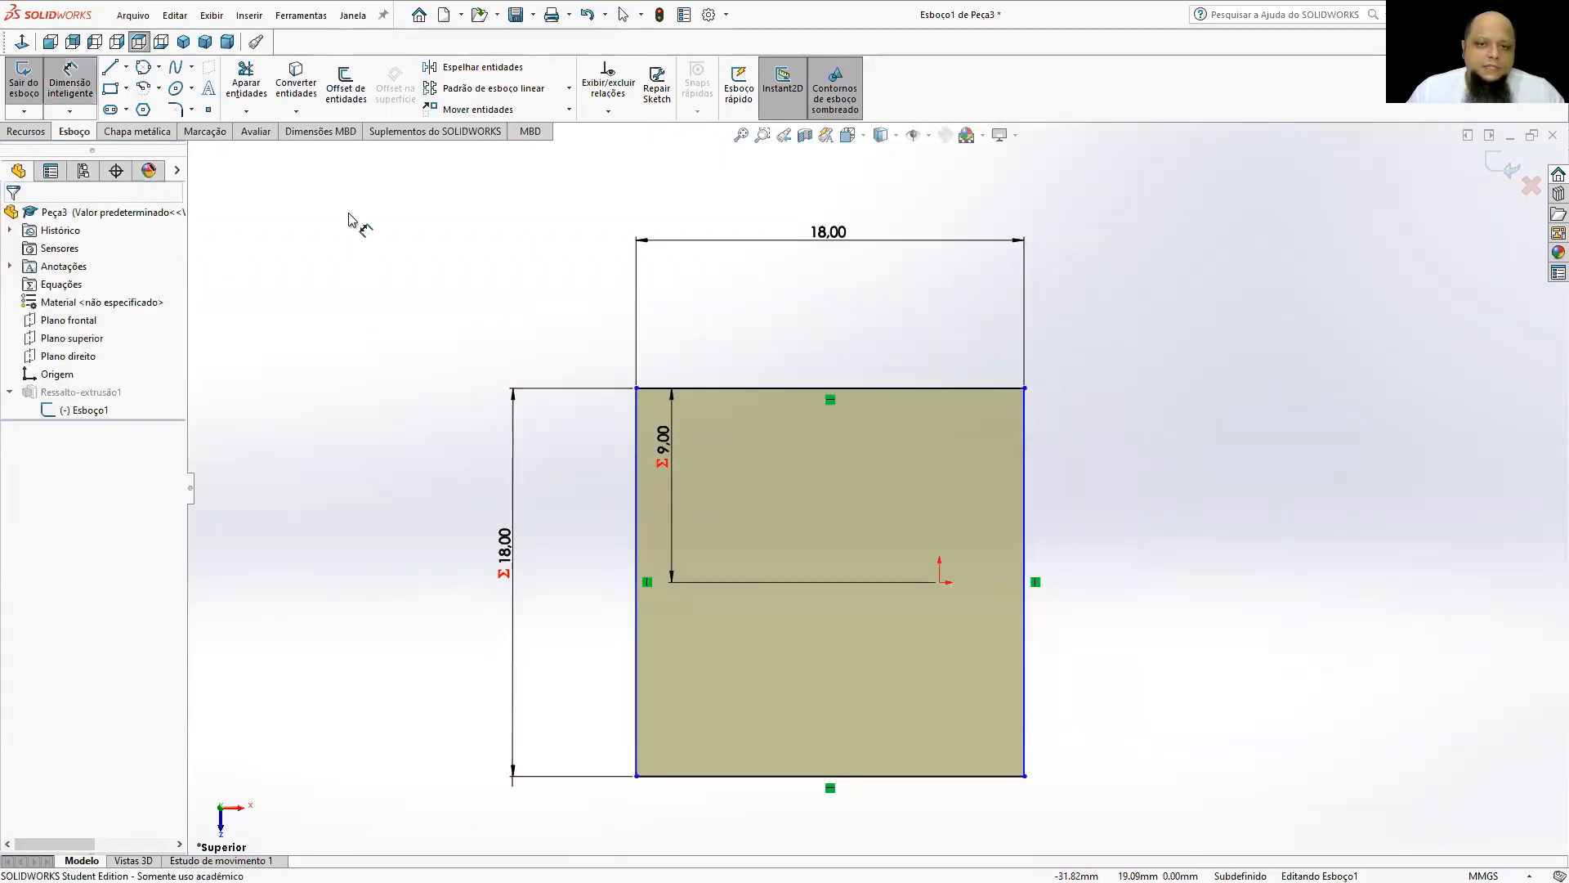
pyautogui.click(642, 444)
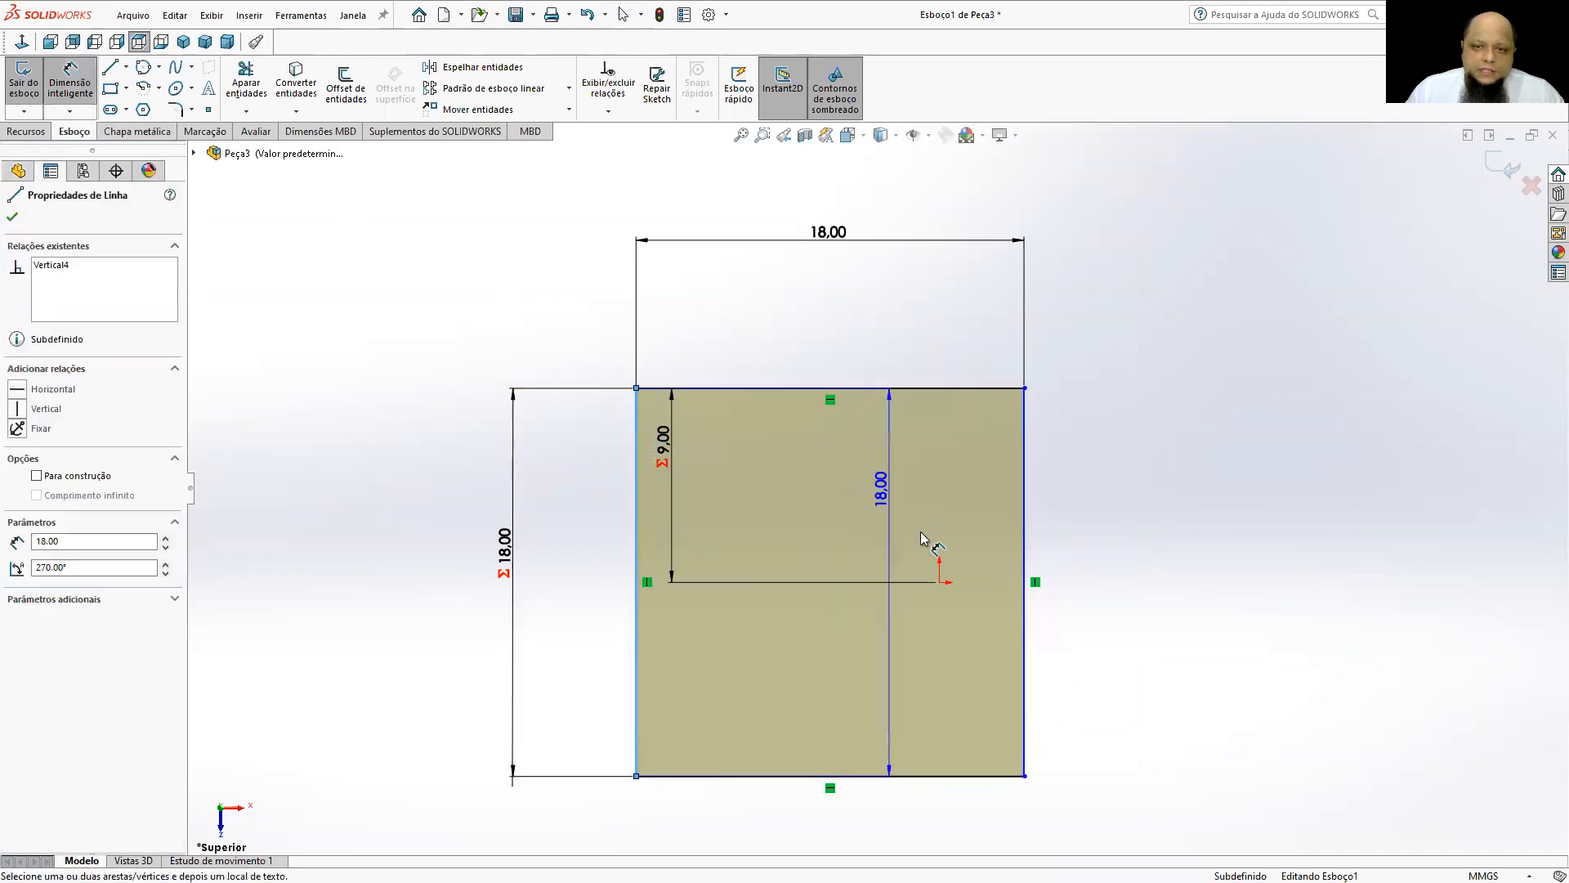
pyautogui.click(942, 584)
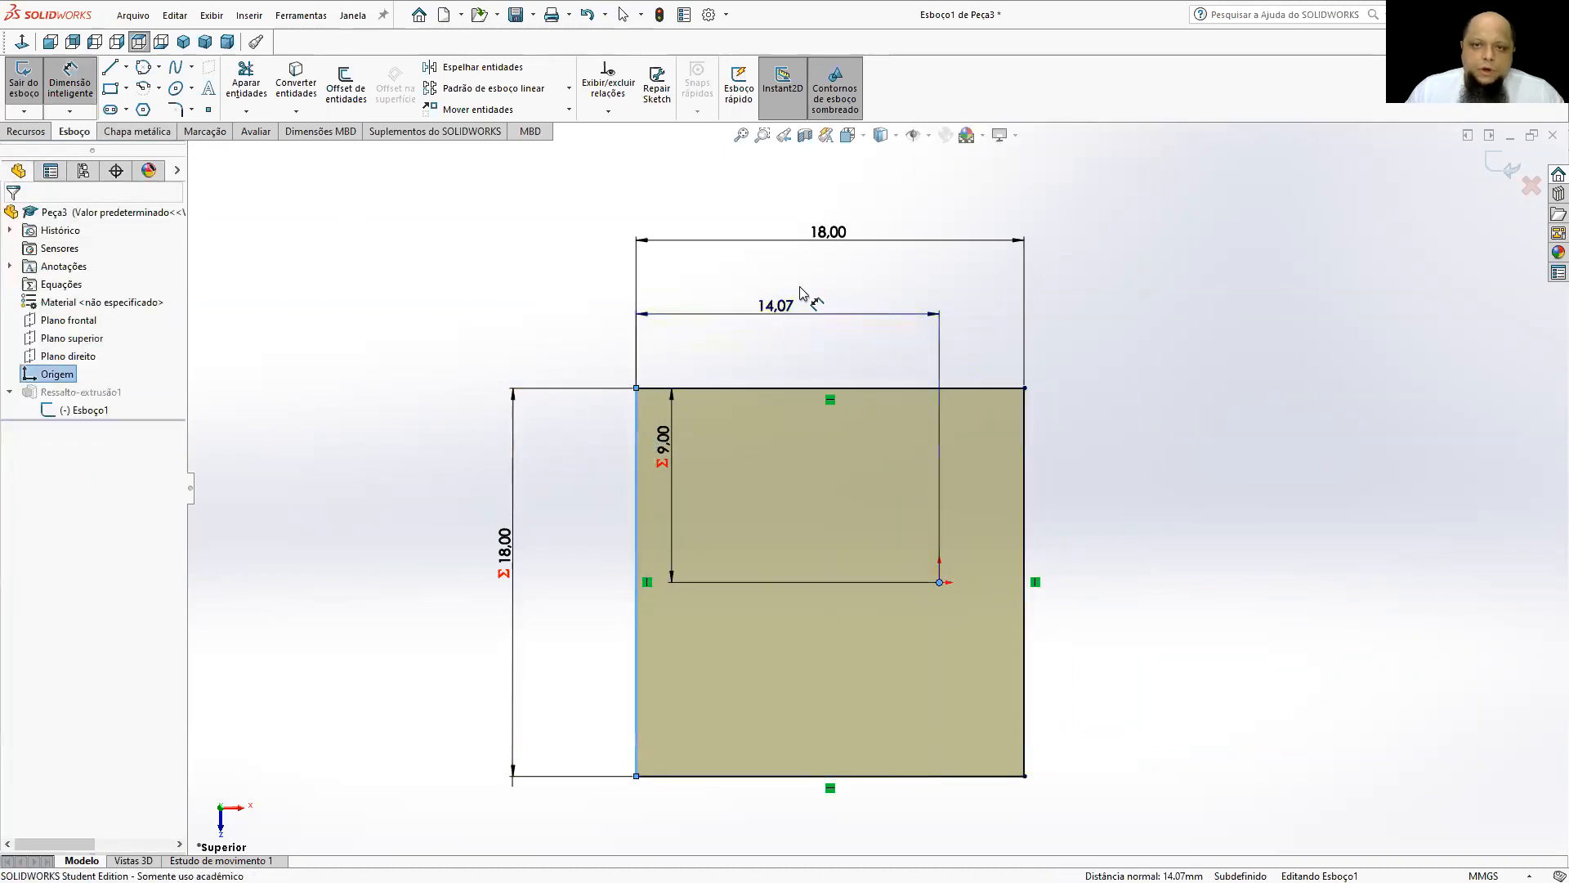
pyautogui.click(797, 304)
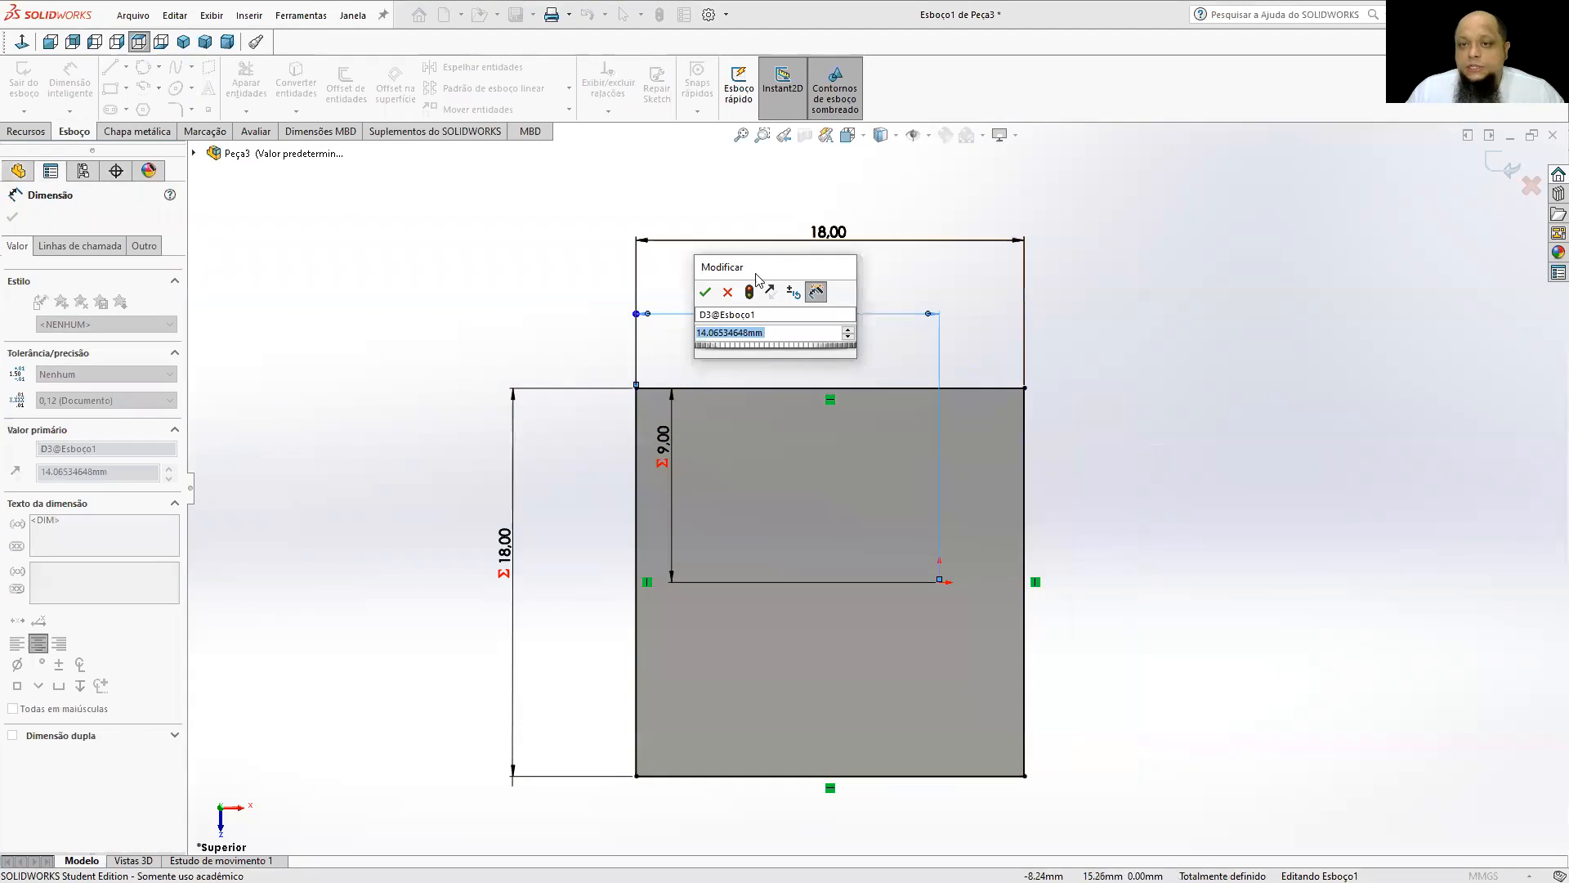
pyautogui.moveTo(757, 280); pyautogui.dragTo(493, 247)
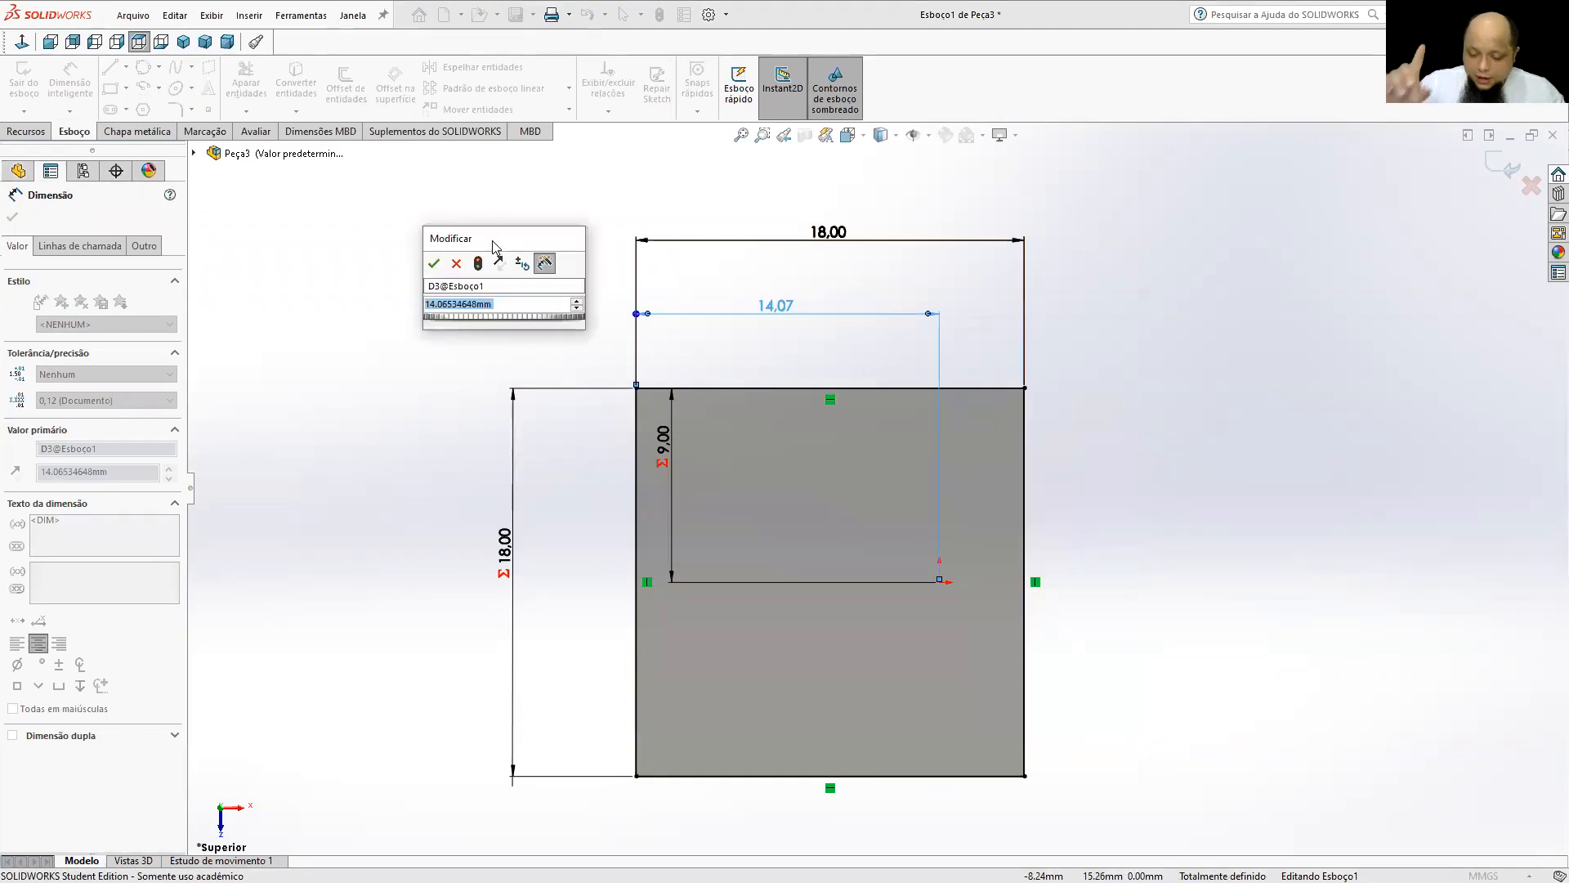
pyautogui.write('=')
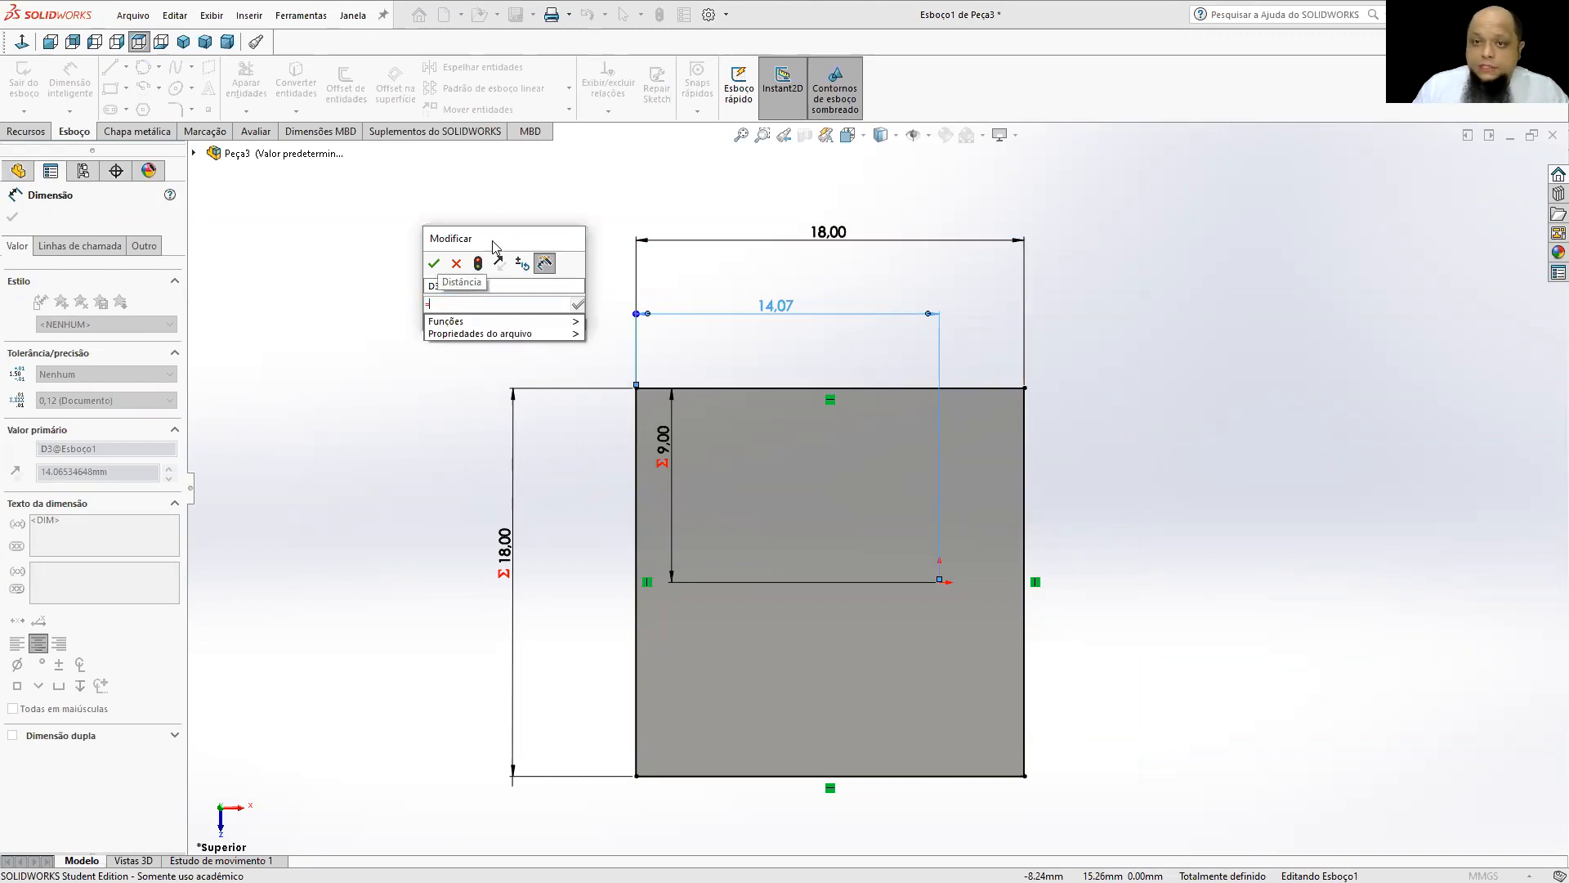
pyautogui.click(828, 233)
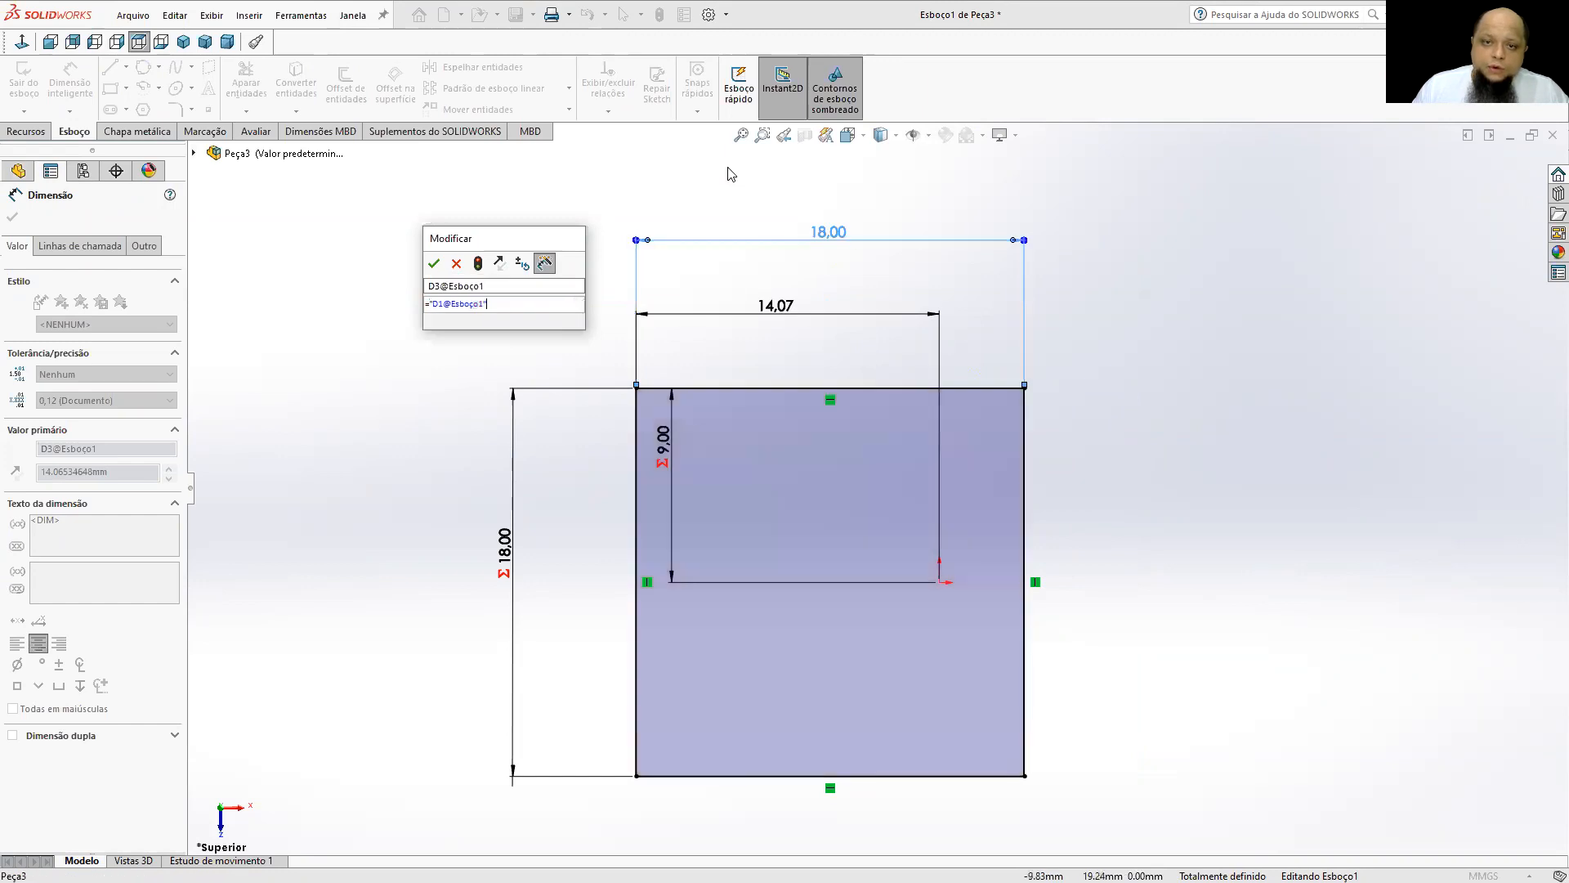
pyautogui.write('/2')
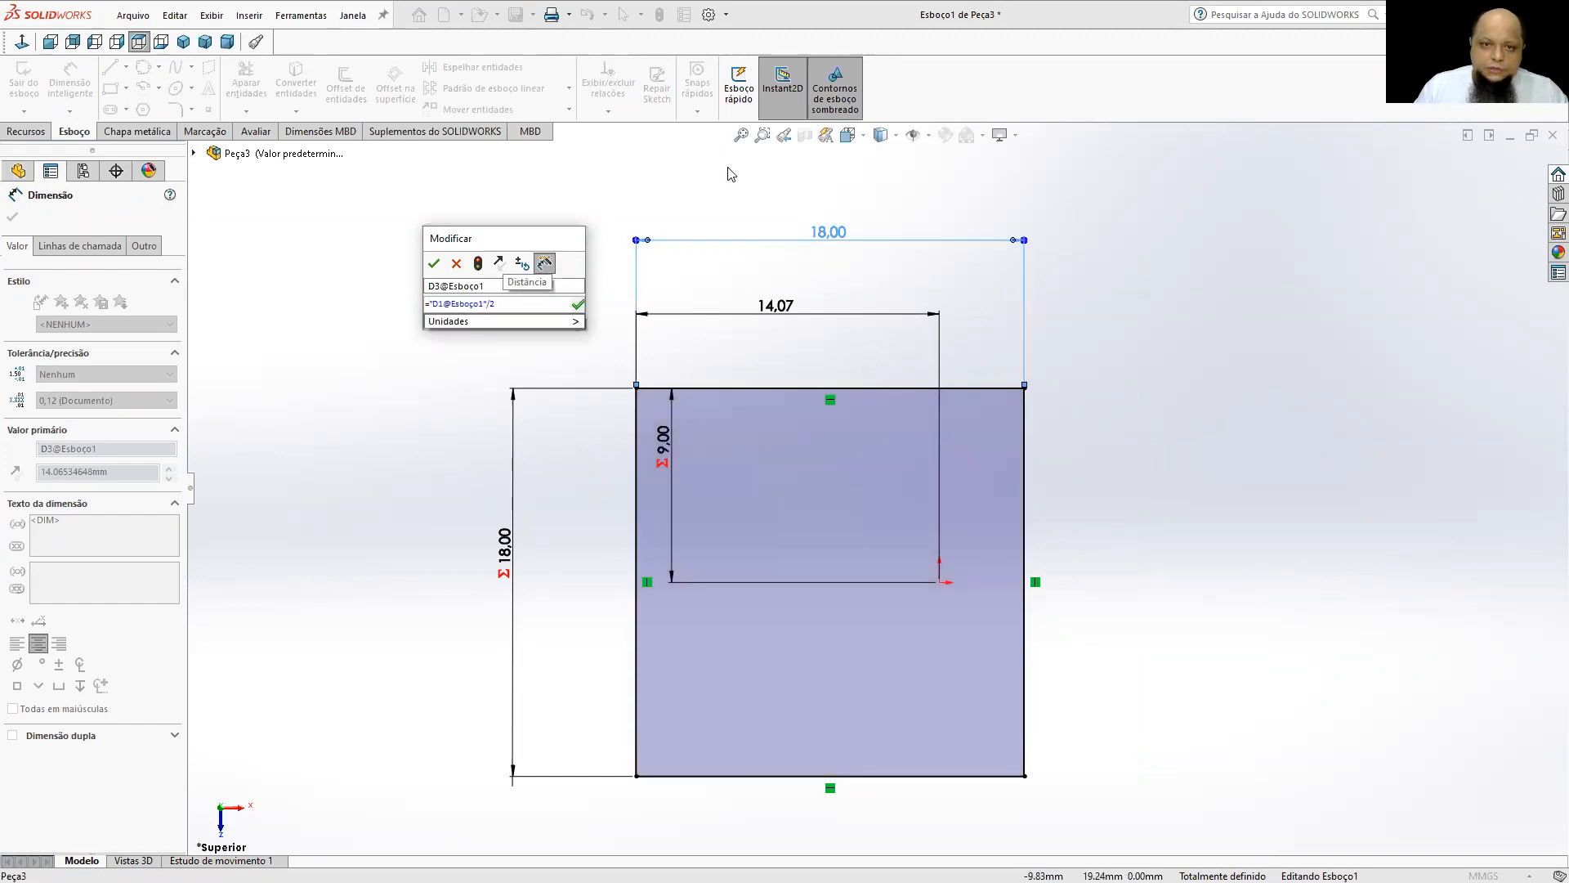
pyautogui.press('Return')
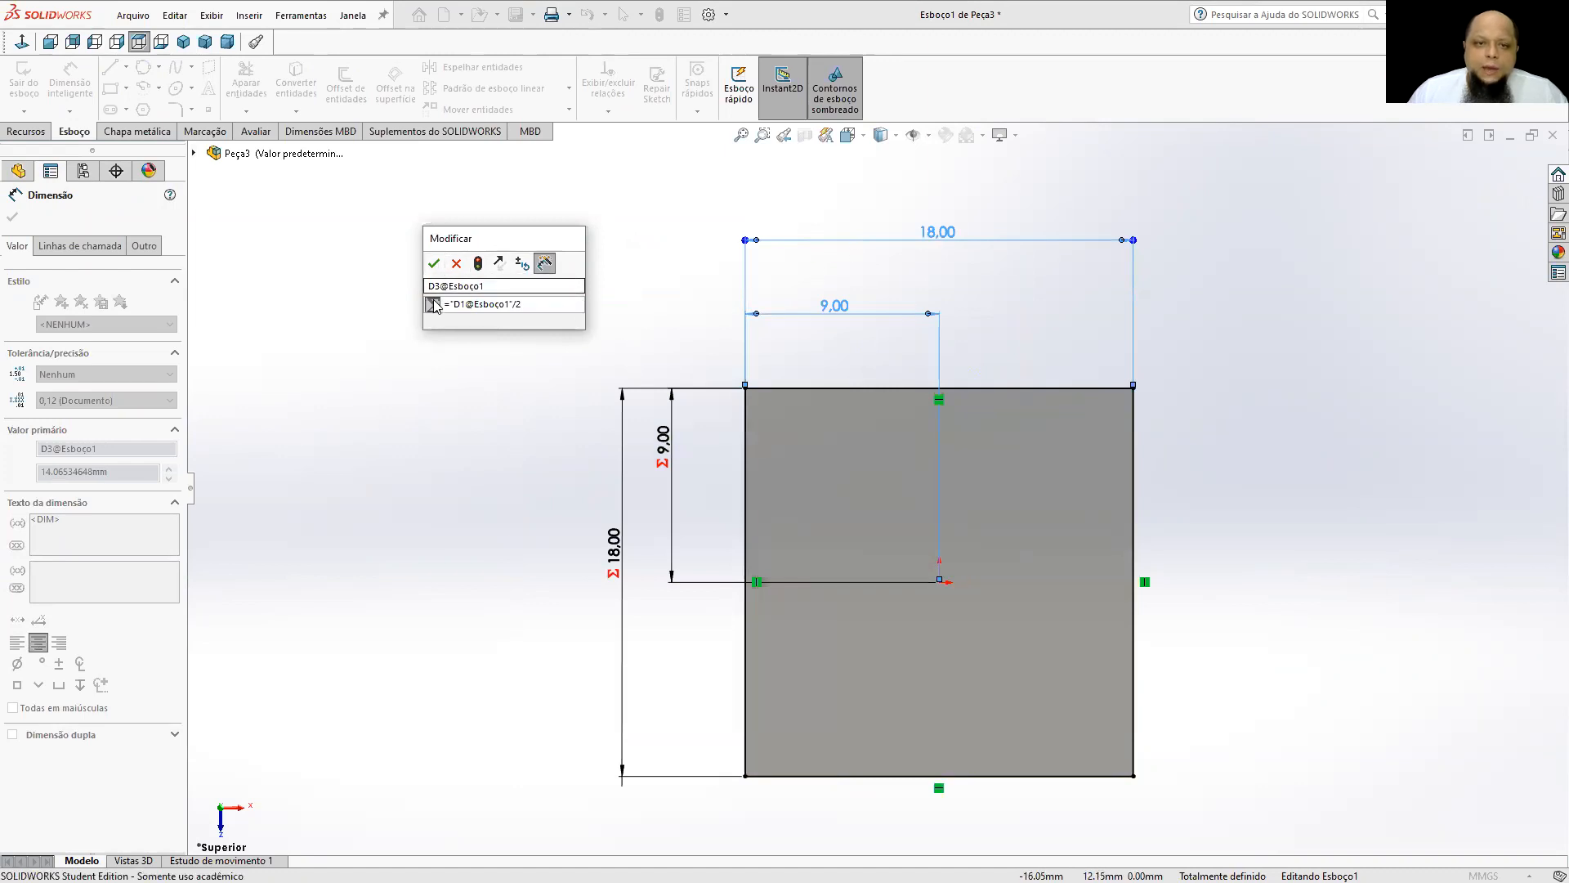
pyautogui.click(434, 262)
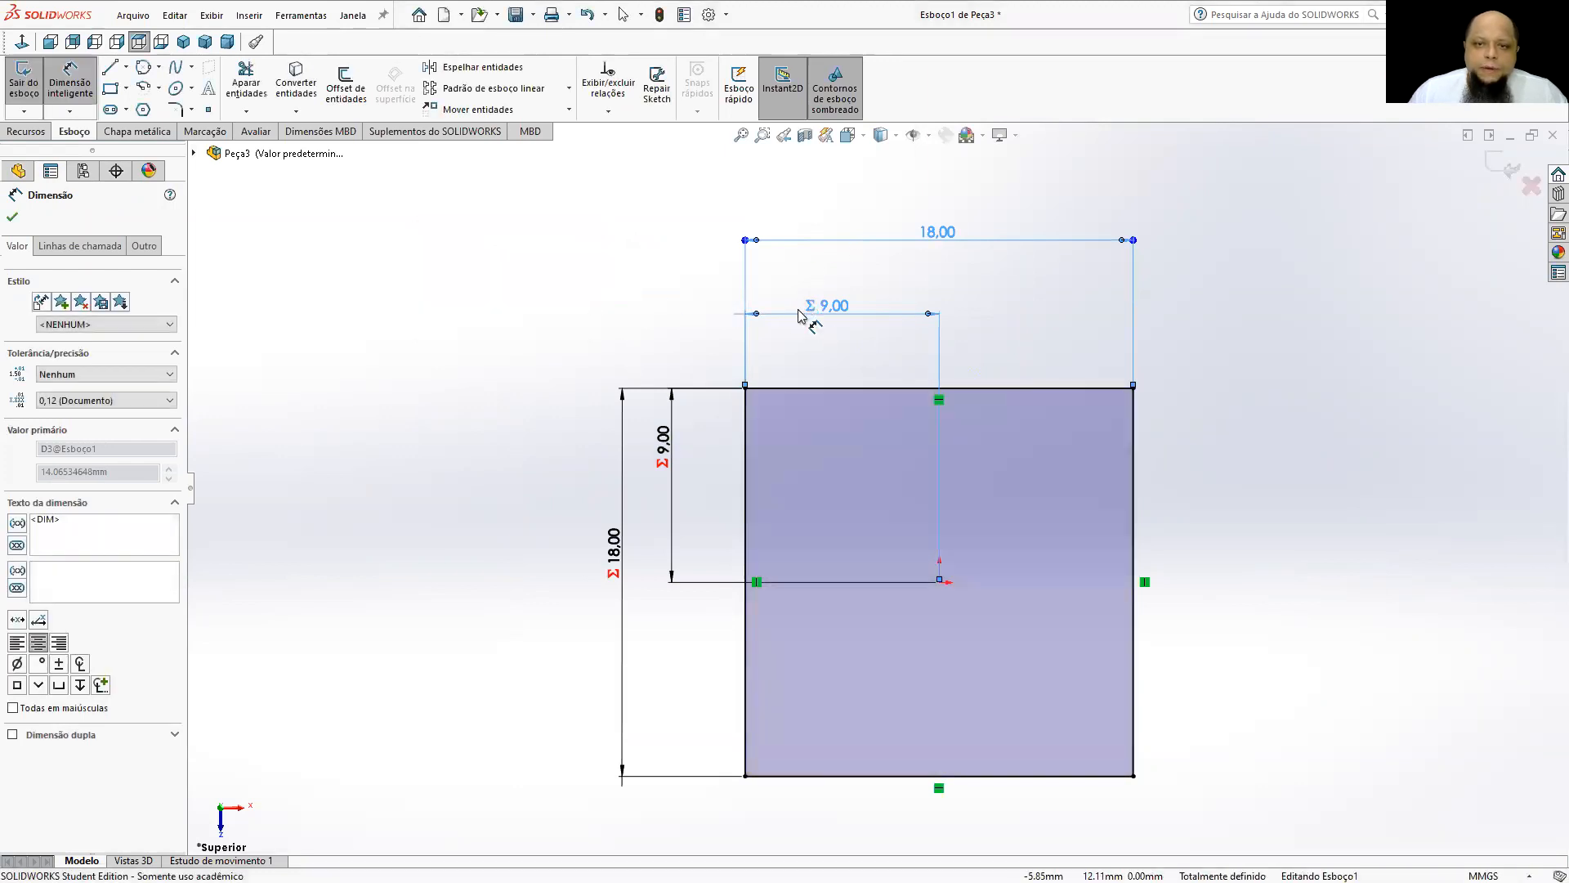
pyautogui.click(597, 308)
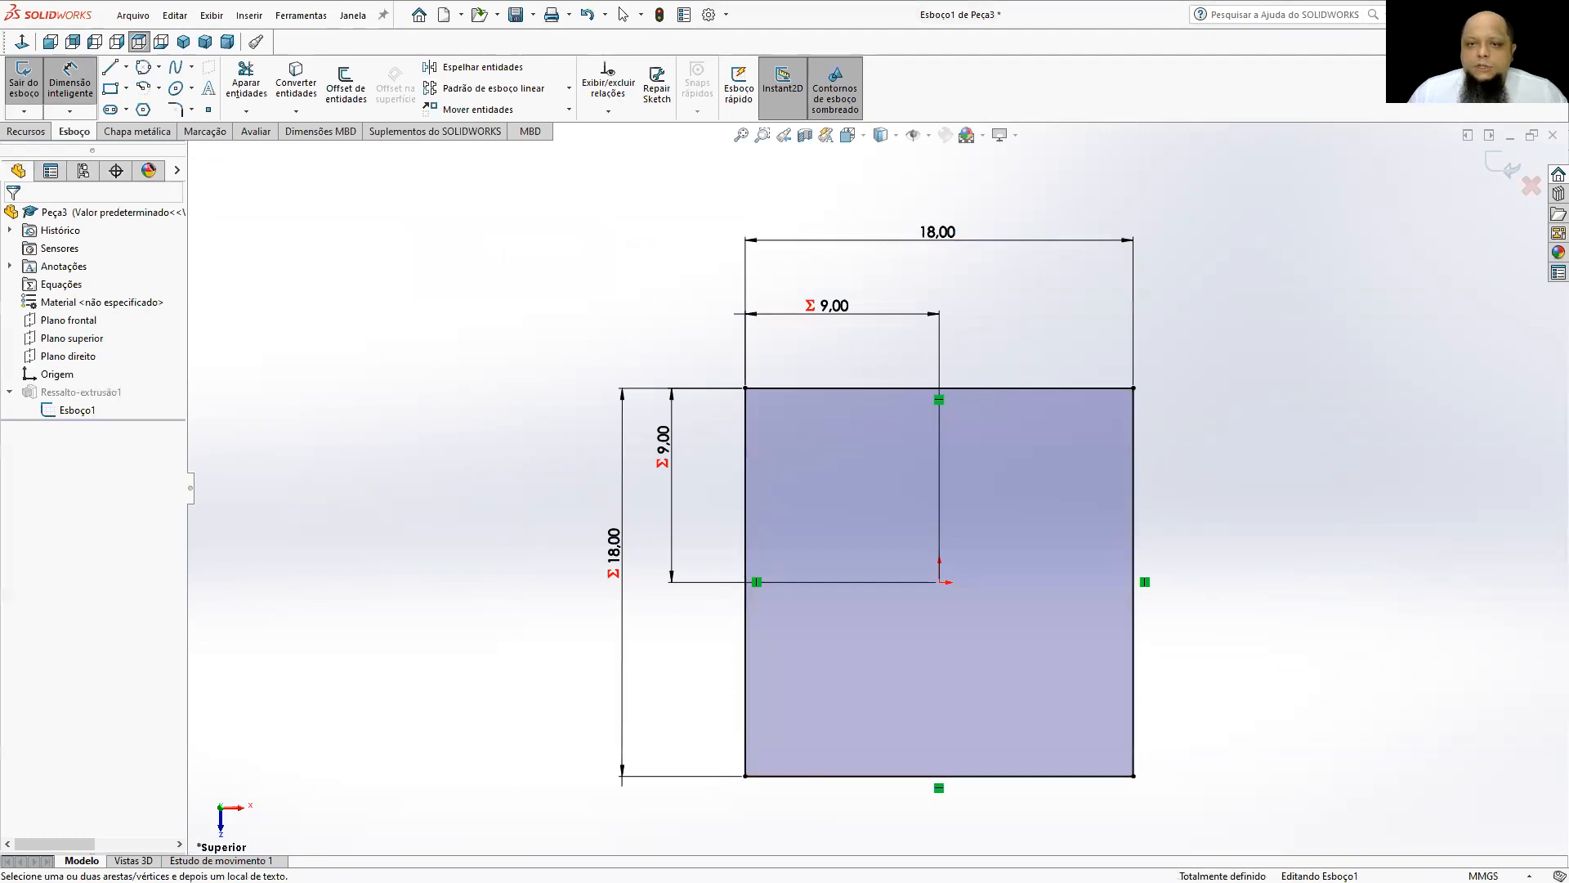
# Set the square's width dimension to 25 mm to test how the equation-driven dimensions follow.
pyautogui.doubleClick(926, 240)
pyautogui.write('25')
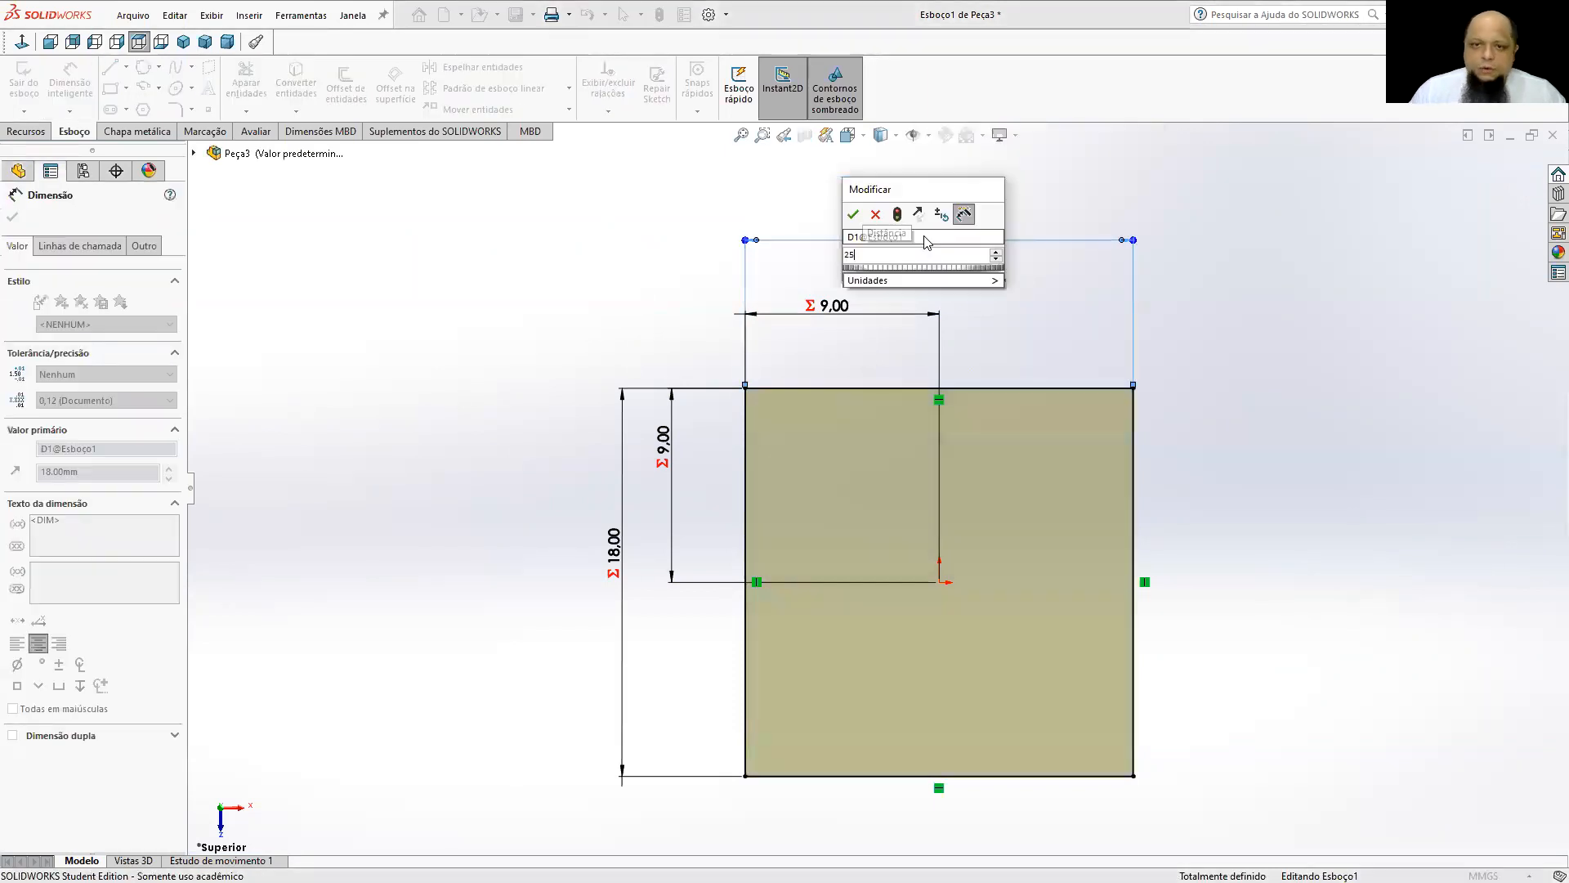
pyautogui.press('Return')
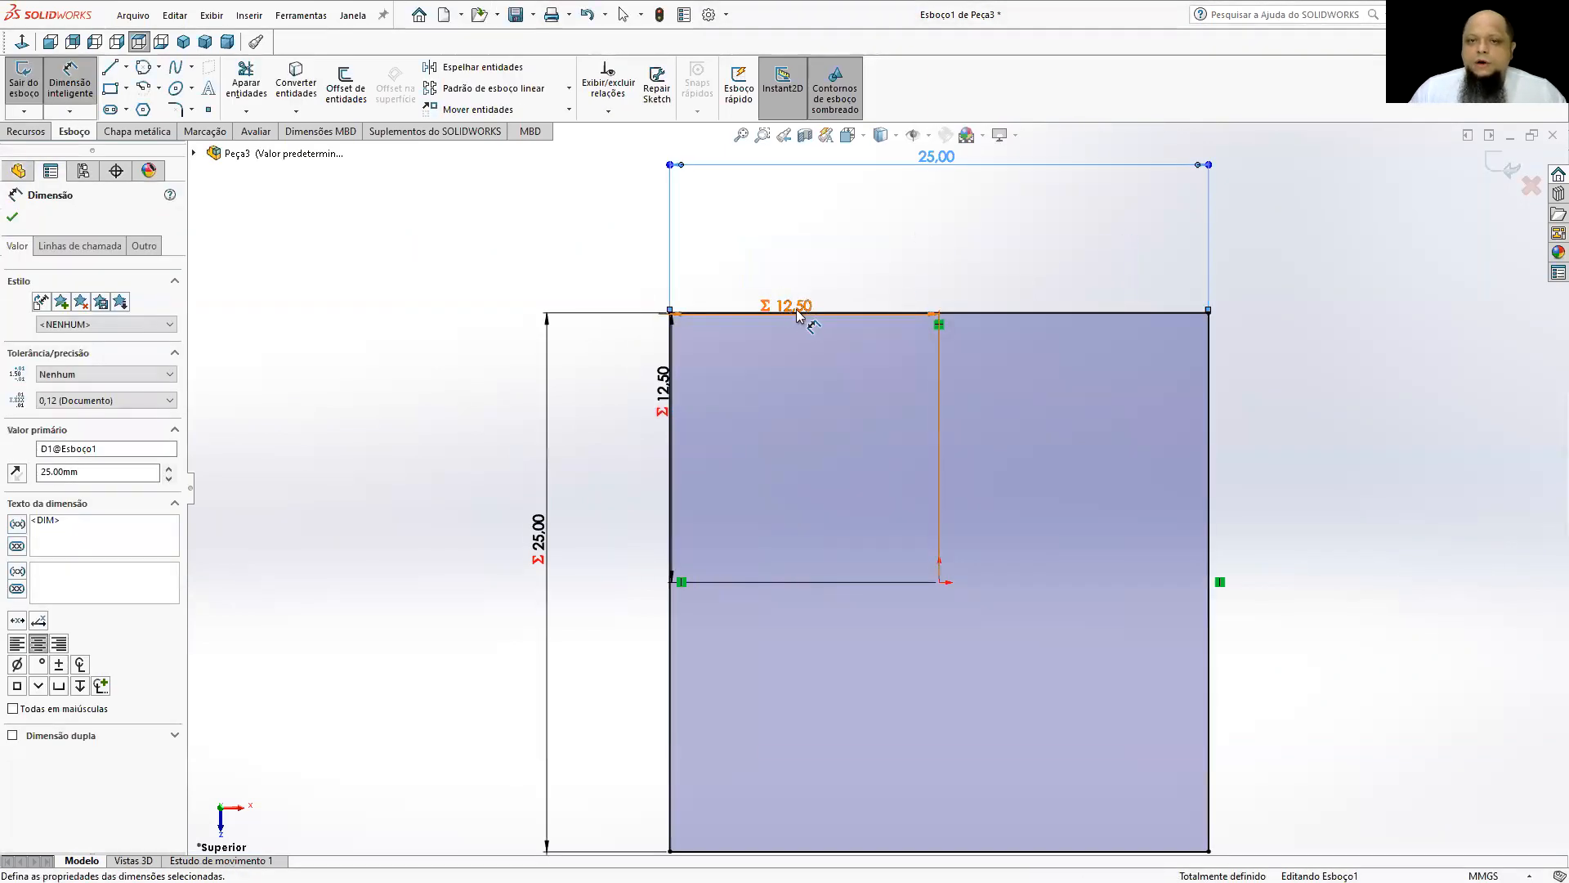
pyautogui.press('f')
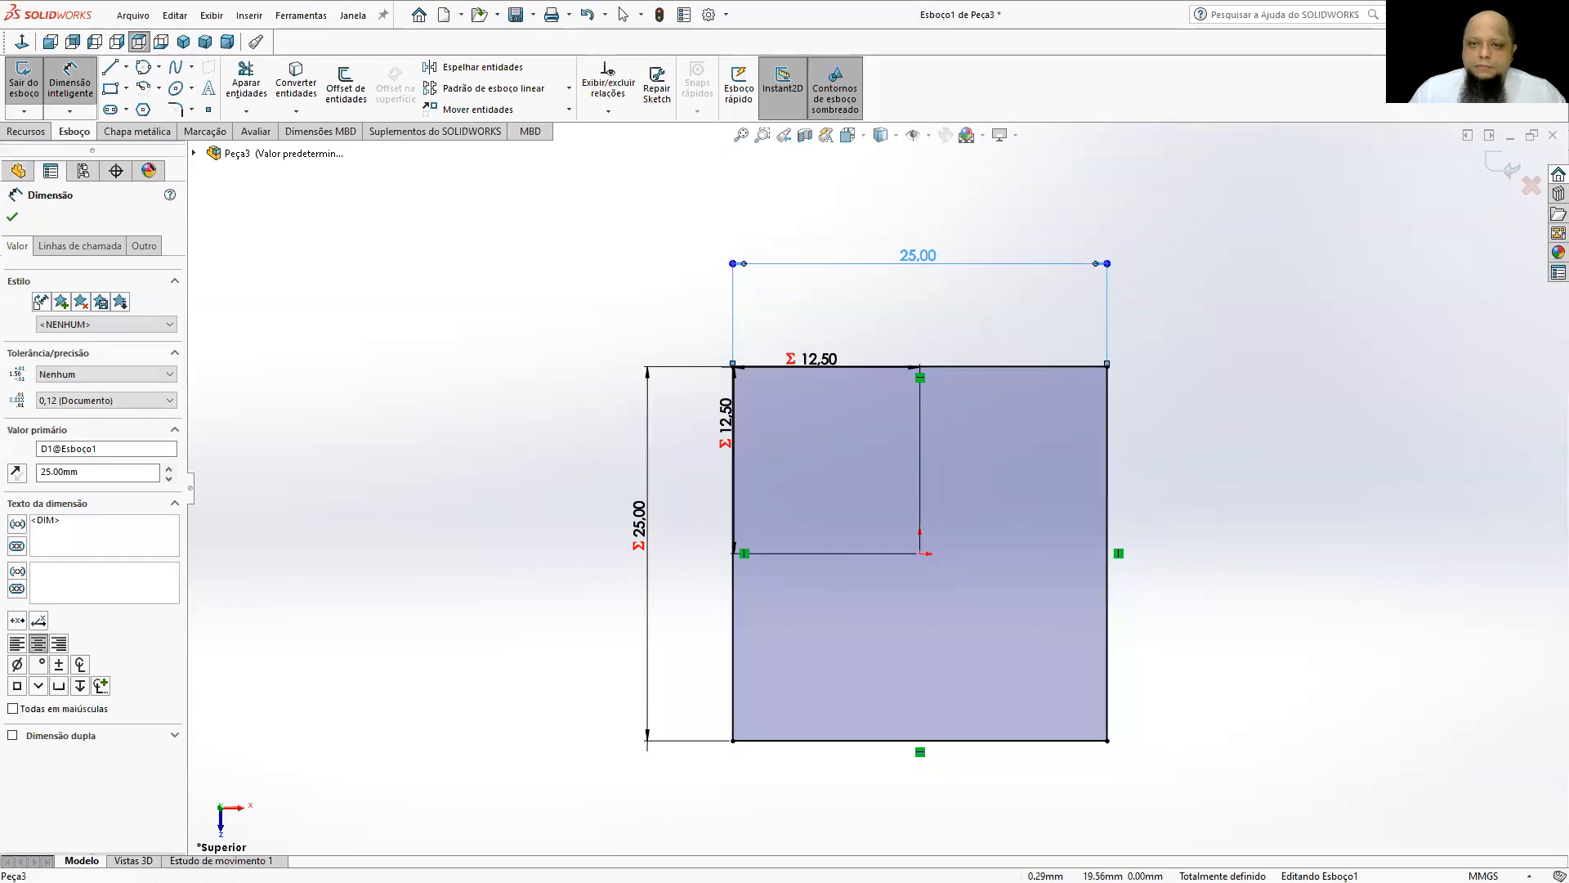
# Set the square's width to 18 mm and exit the sketch to rebuild the cube.
pyautogui.doubleClick(920, 256)
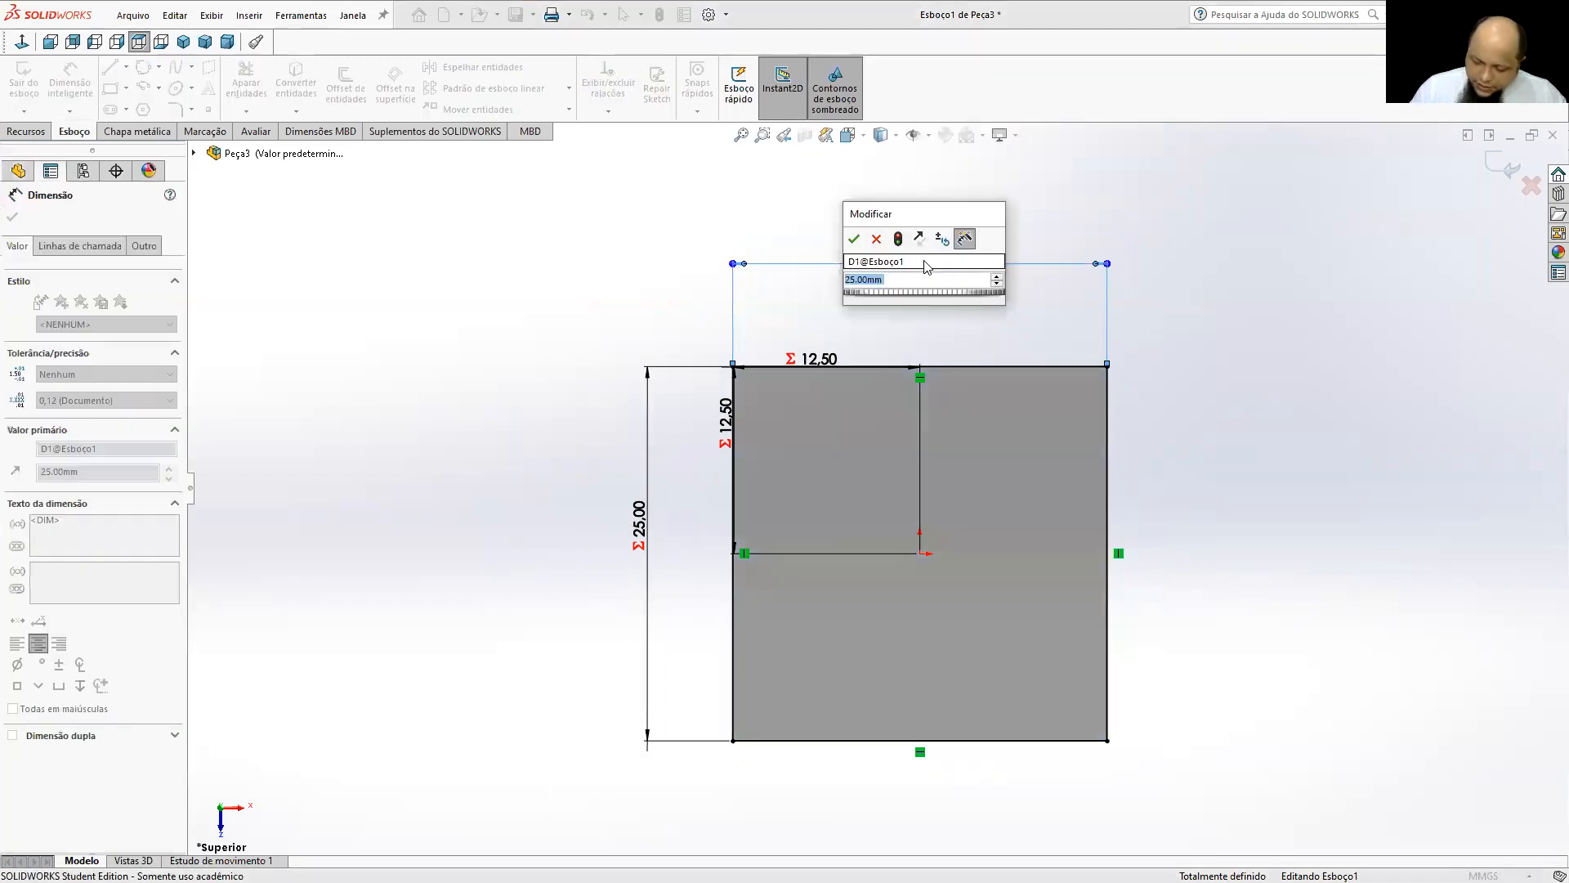
pyautogui.write('18')
pyautogui.press('Return')
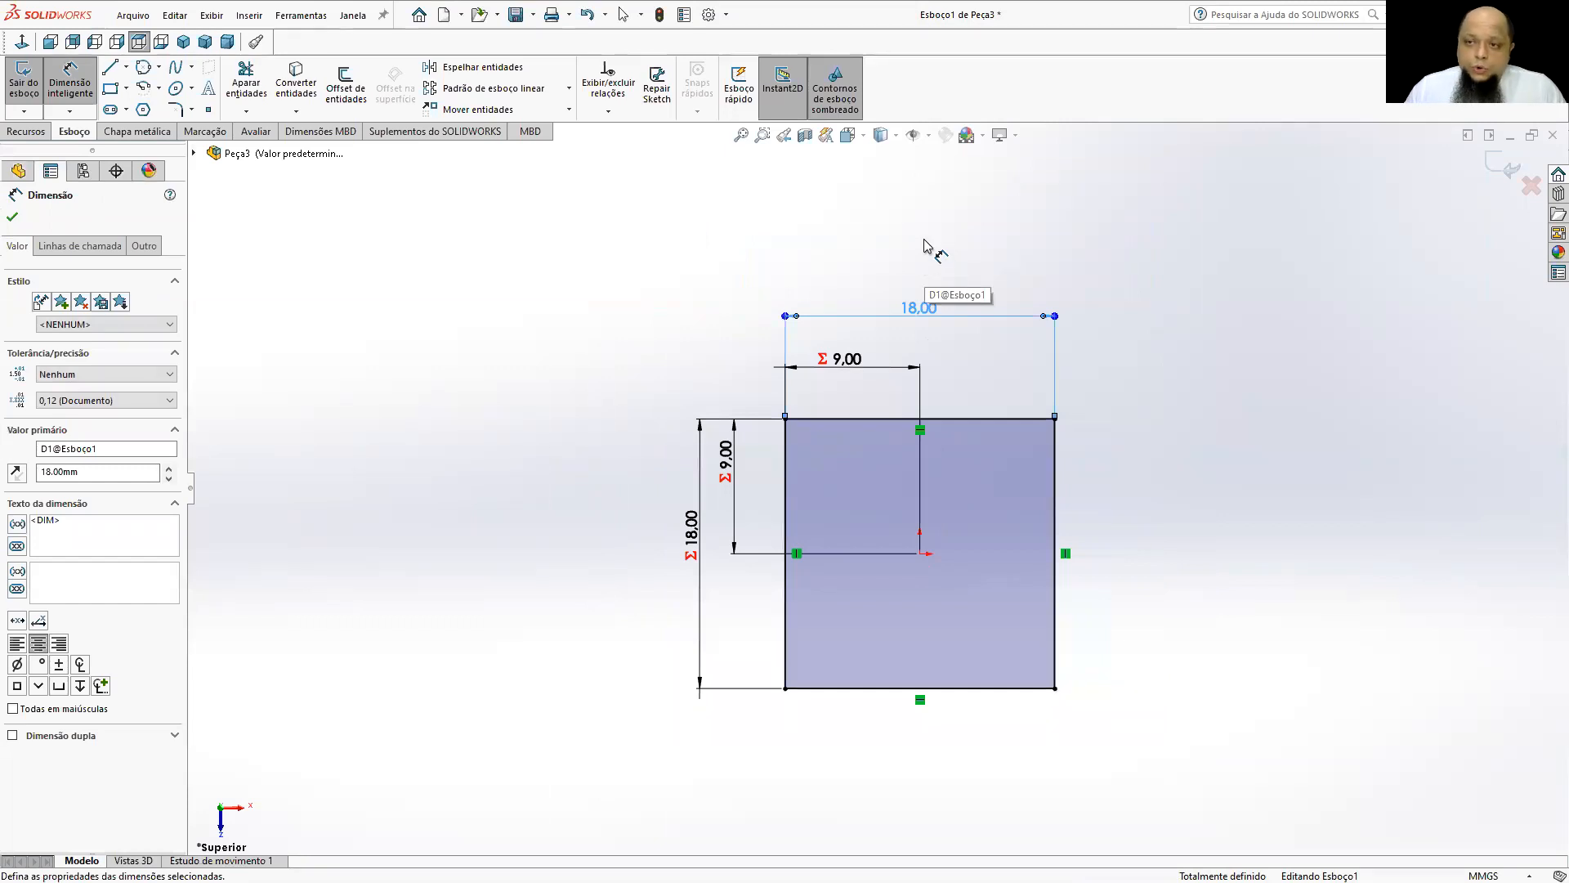
pyautogui.click(1503, 166)
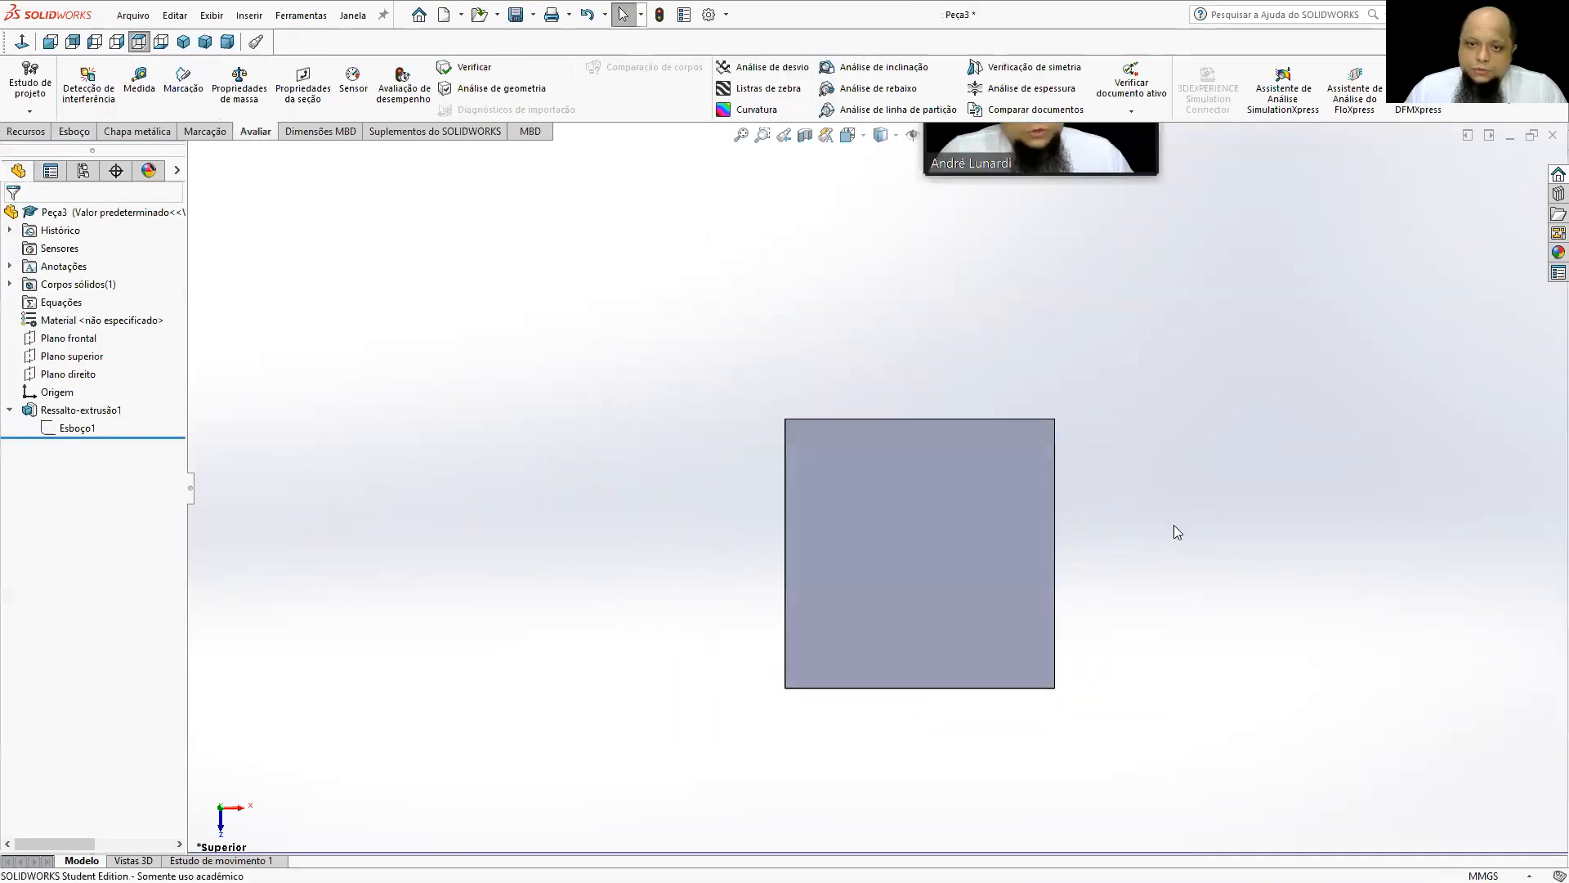
# Measure the cube's vertical edge and two adjoining top-face edges, and close the measurement tool.
pyautogui.moveTo(1271, 424); pyautogui.dragTo(1082, 296, button='middle')
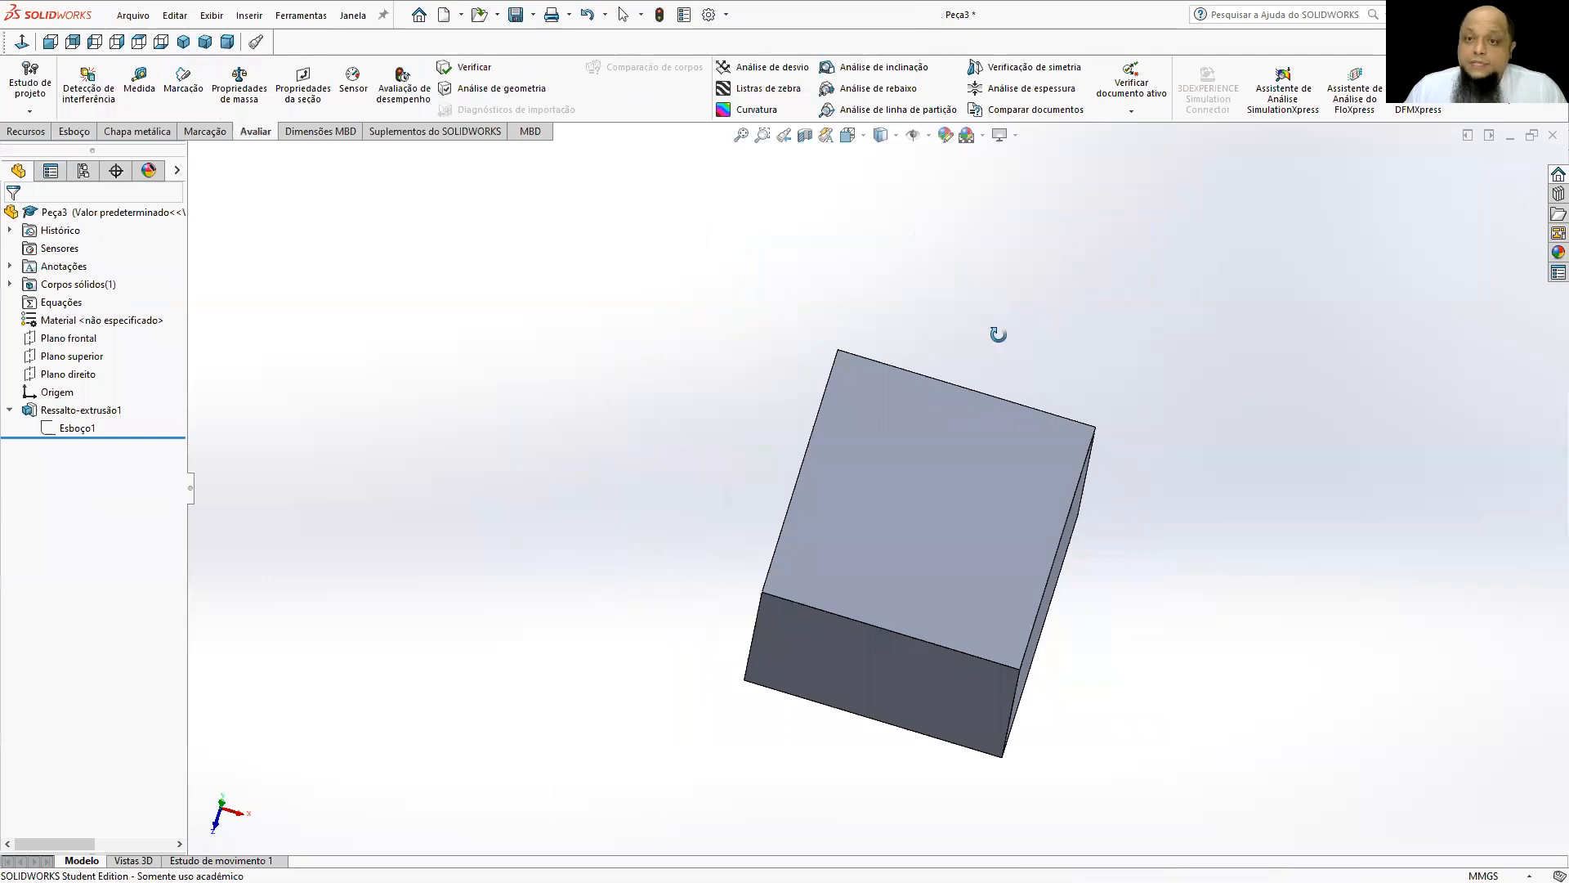
pyautogui.moveTo(970, 282); pyautogui.dragTo(937, 296, button='middle')
pyautogui.click(139, 82)
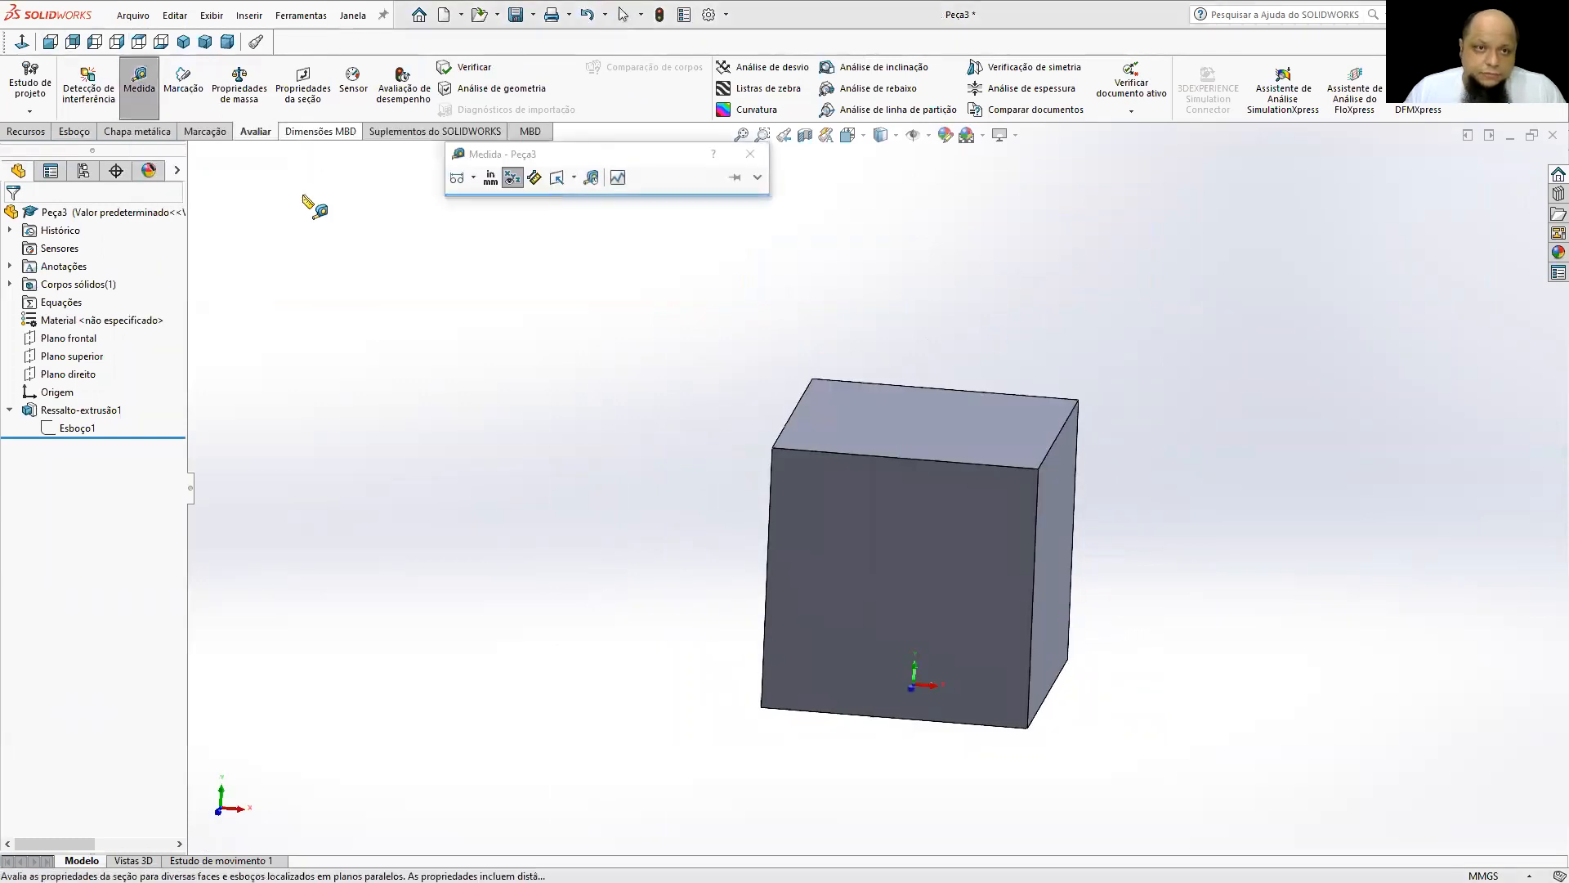
pyautogui.click(768, 558)
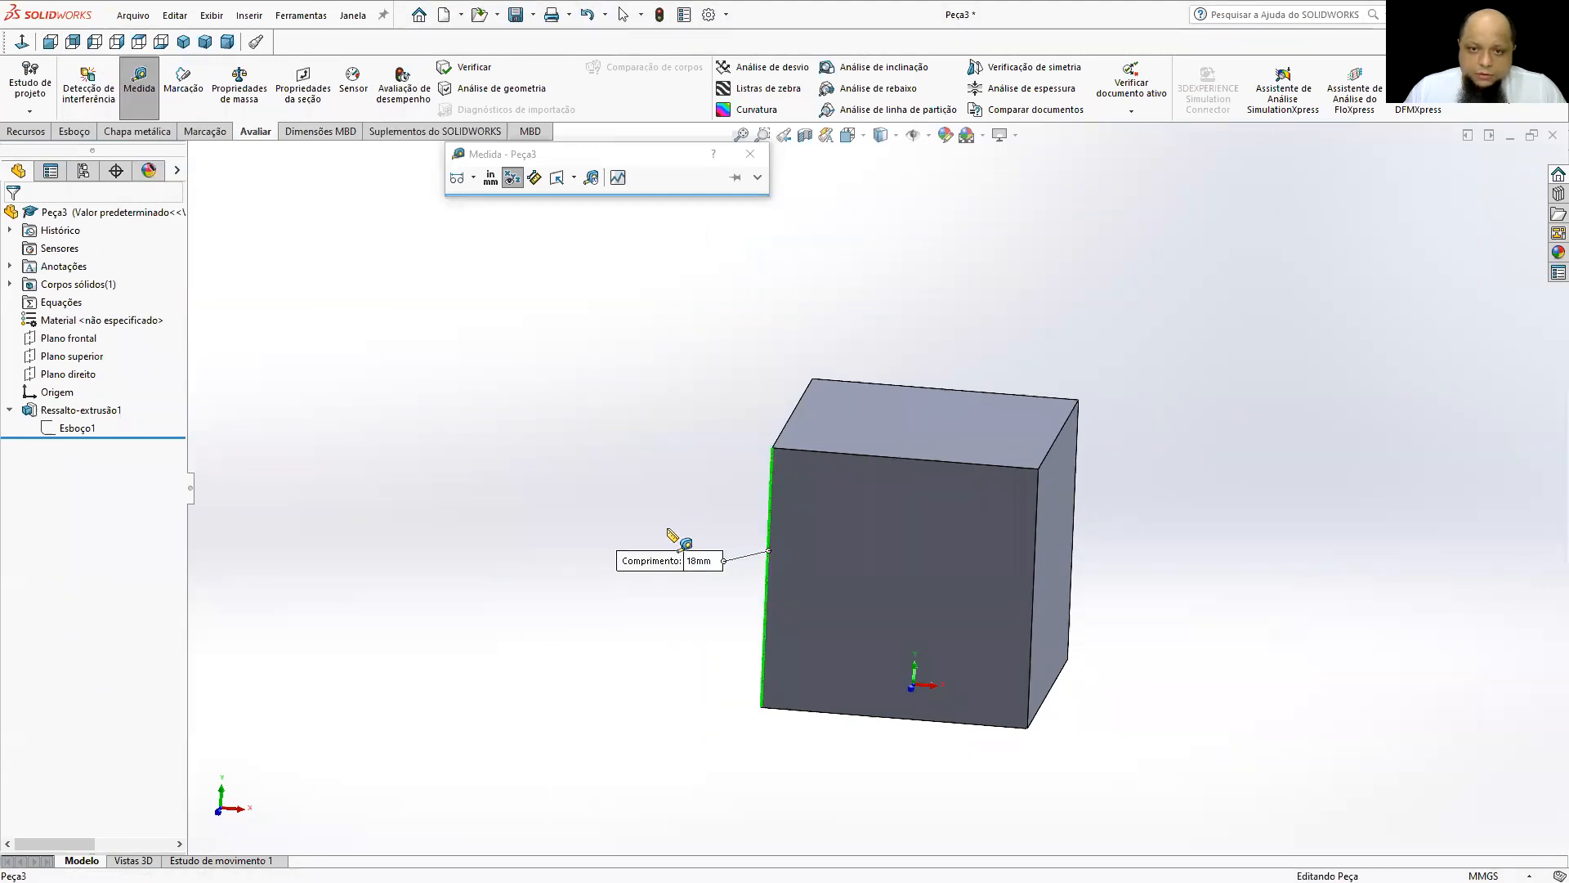
pyautogui.click(833, 454)
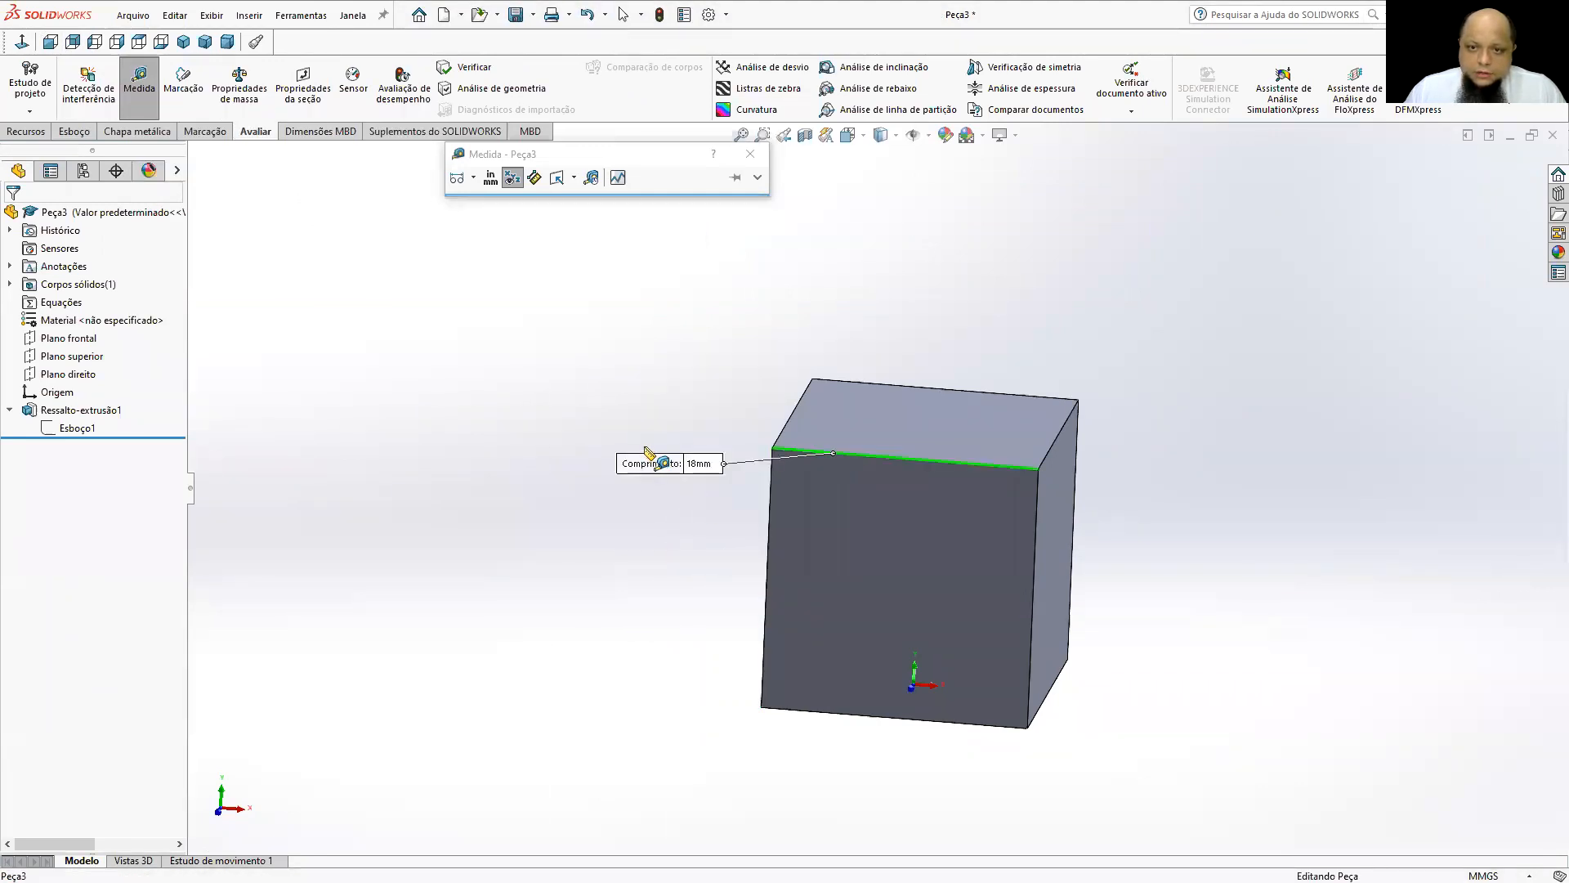
pyautogui.click(630, 409)
pyautogui.click(789, 420)
pyautogui.click(501, 362)
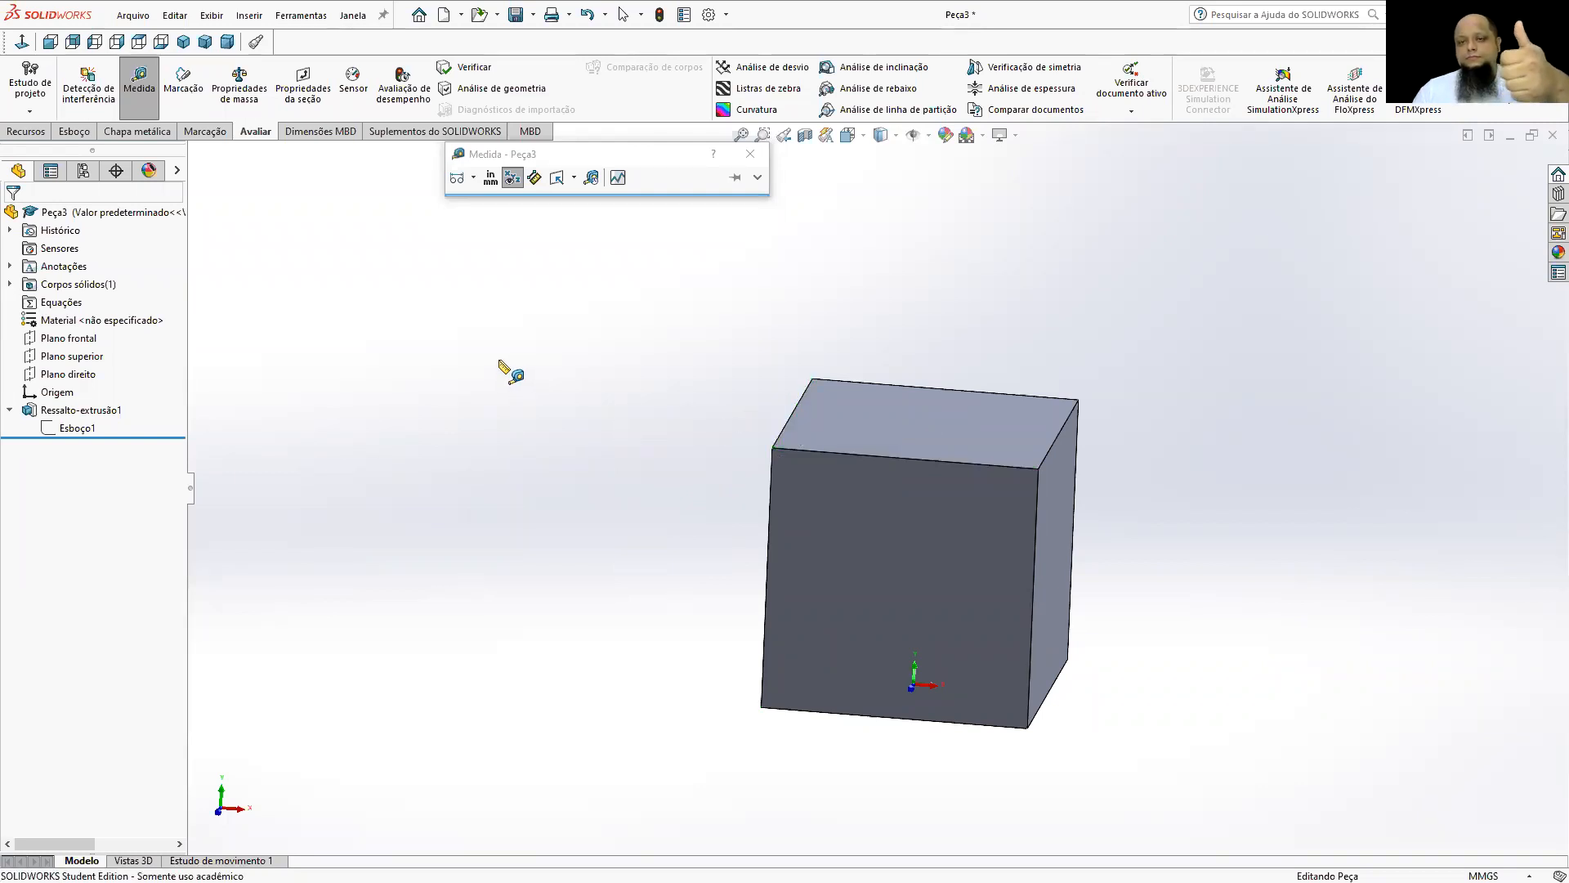
pyautogui.click(750, 154)
# Start a new sketch on the cube's top face and view it normal to the sketch plane.
pyautogui.moveTo(843, 362); pyautogui.dragTo(893, 350, button='middle')
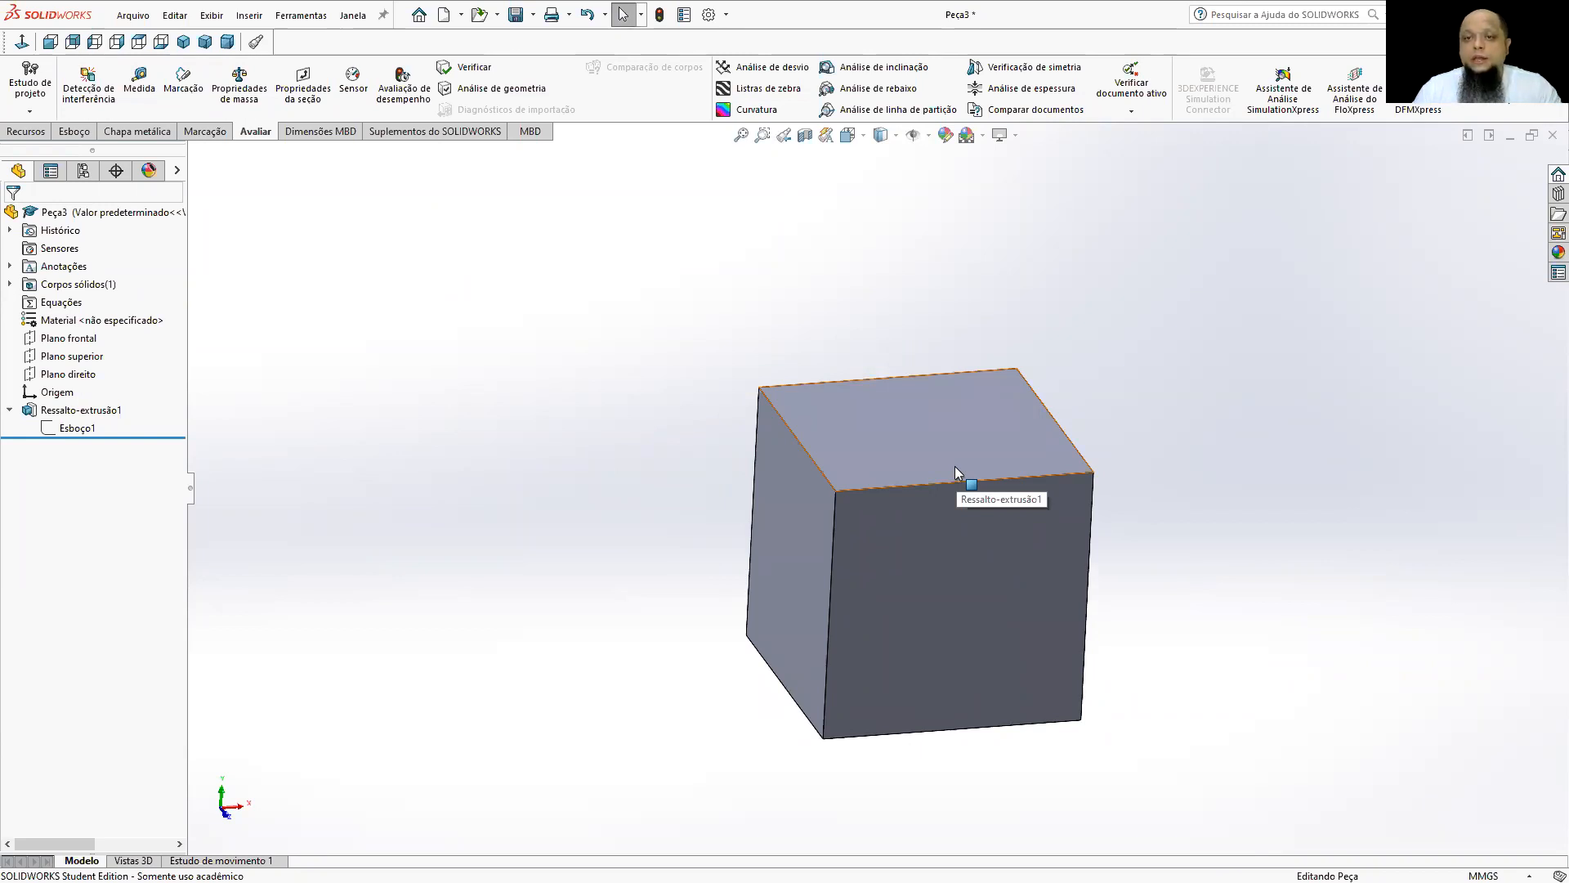
pyautogui.moveTo(1000, 455); pyautogui.dragTo(1100, 541, button='middle')
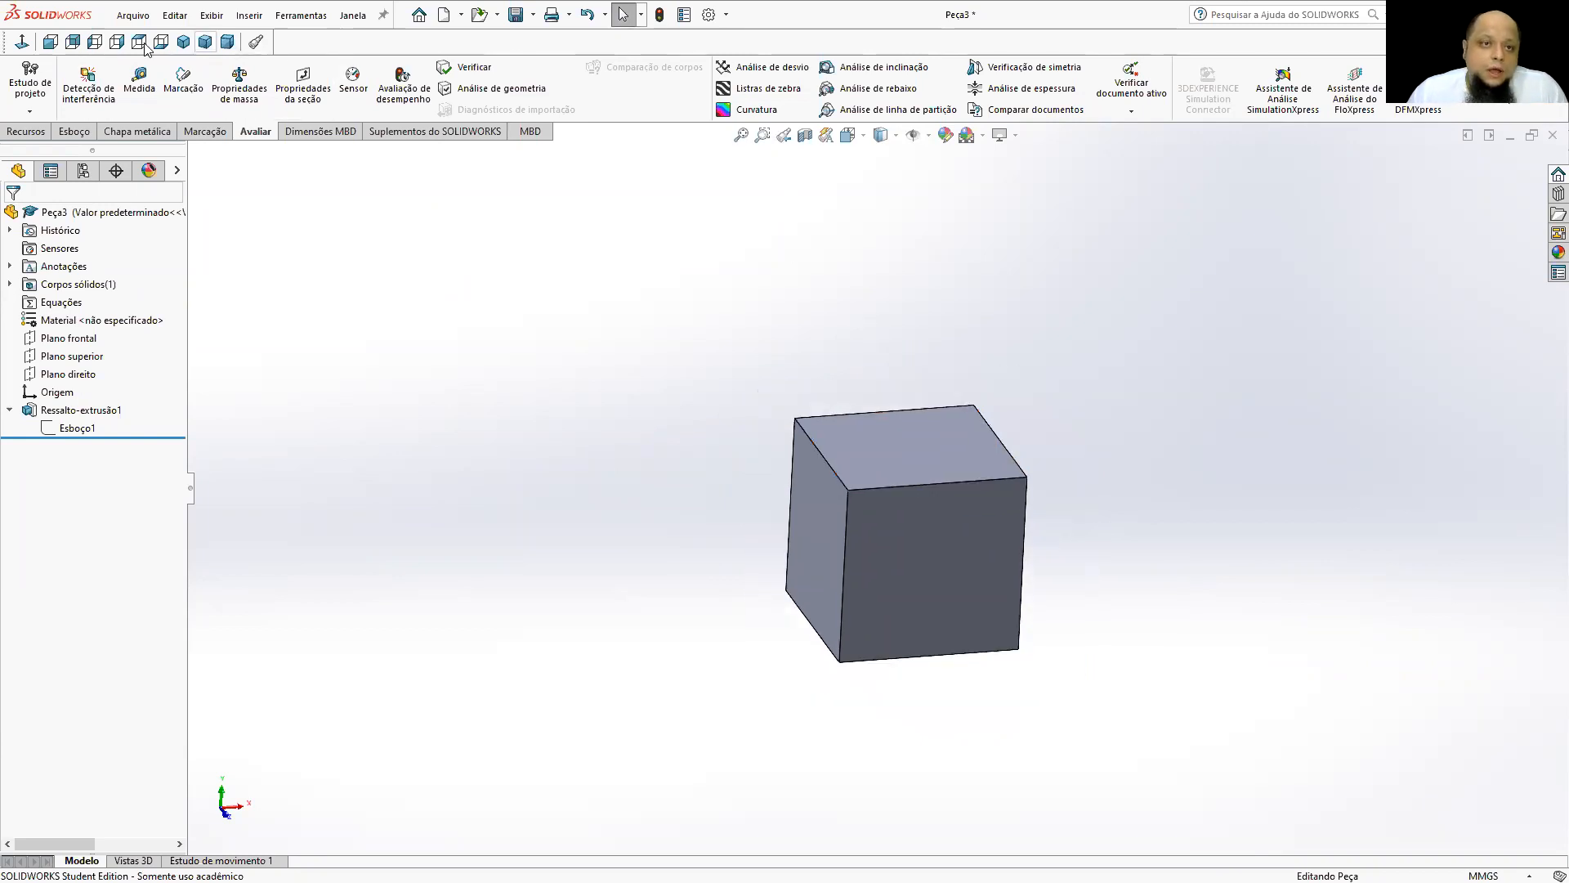
pyautogui.click(183, 42)
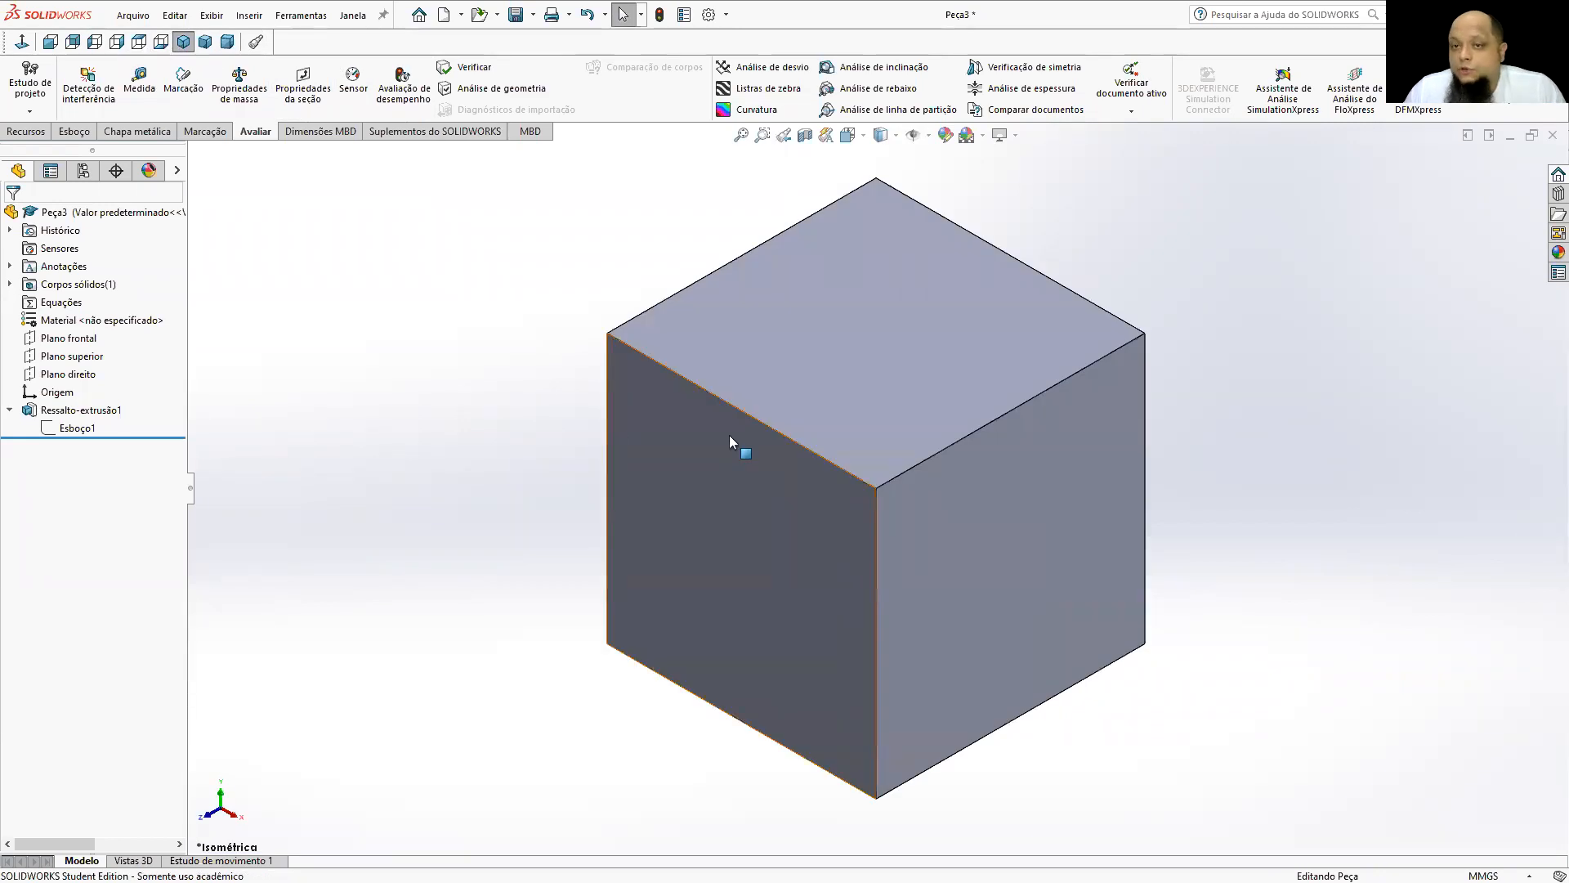
pyautogui.click(866, 301)
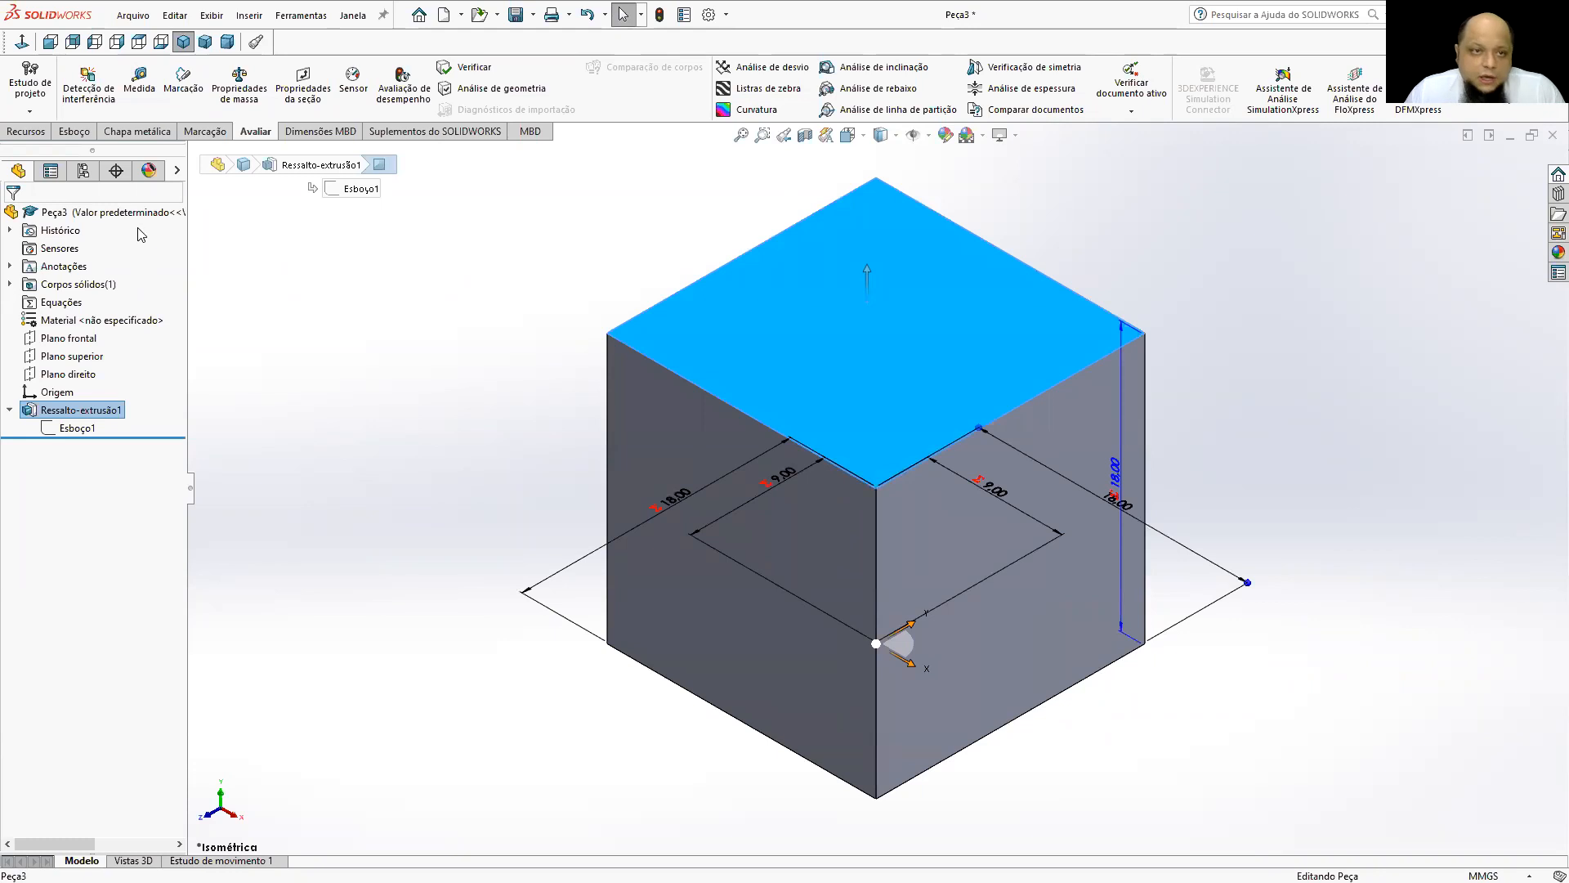
pyautogui.click(74, 131)
pyautogui.click(24, 82)
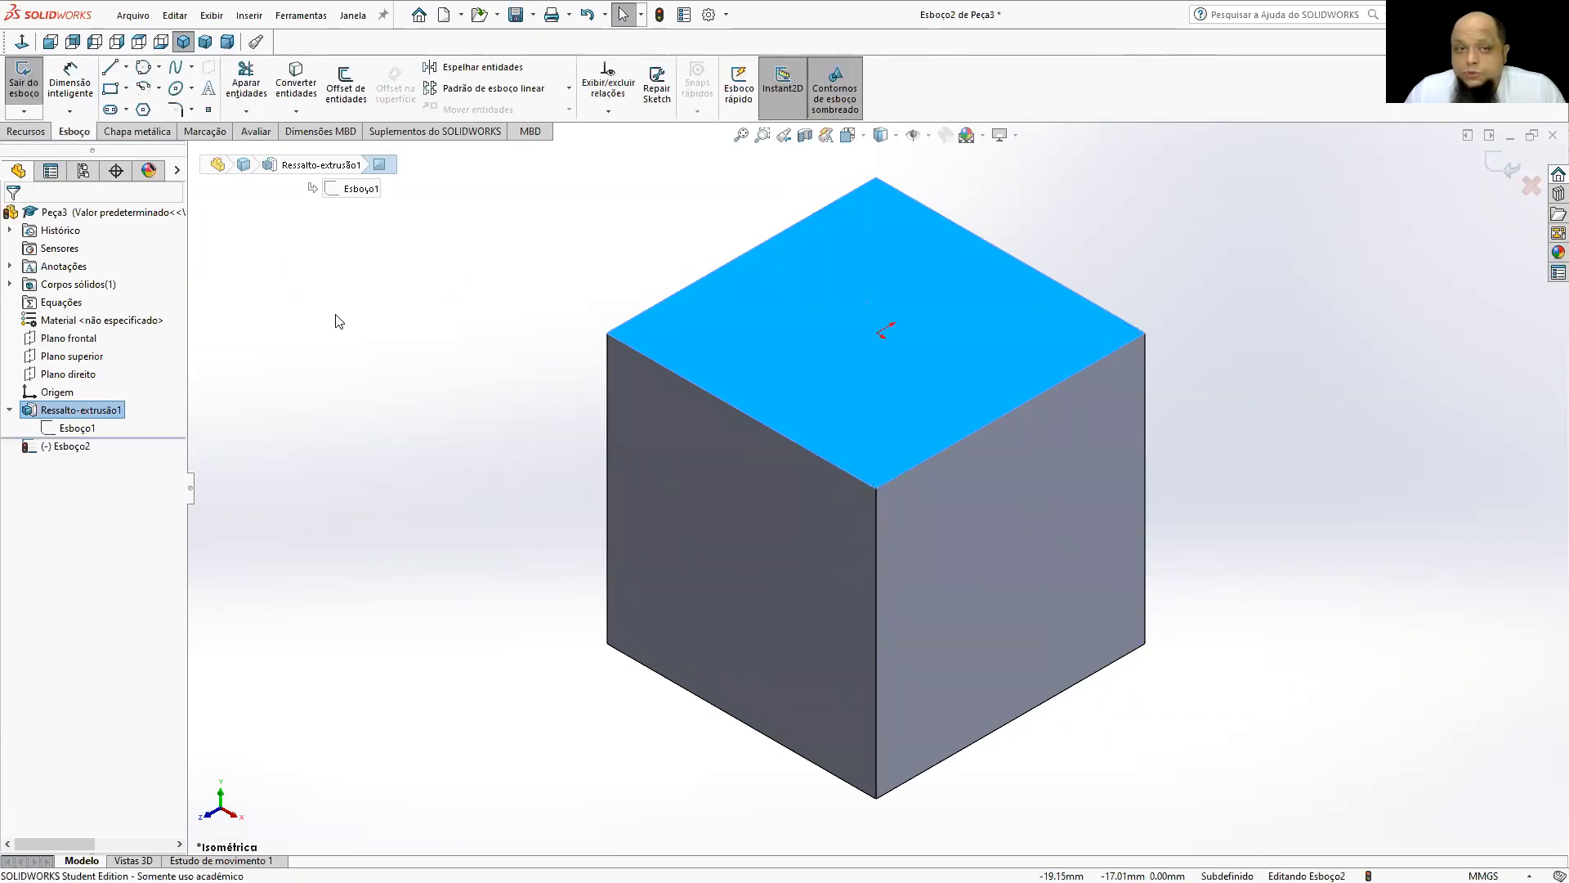
pyautogui.click(863, 136)
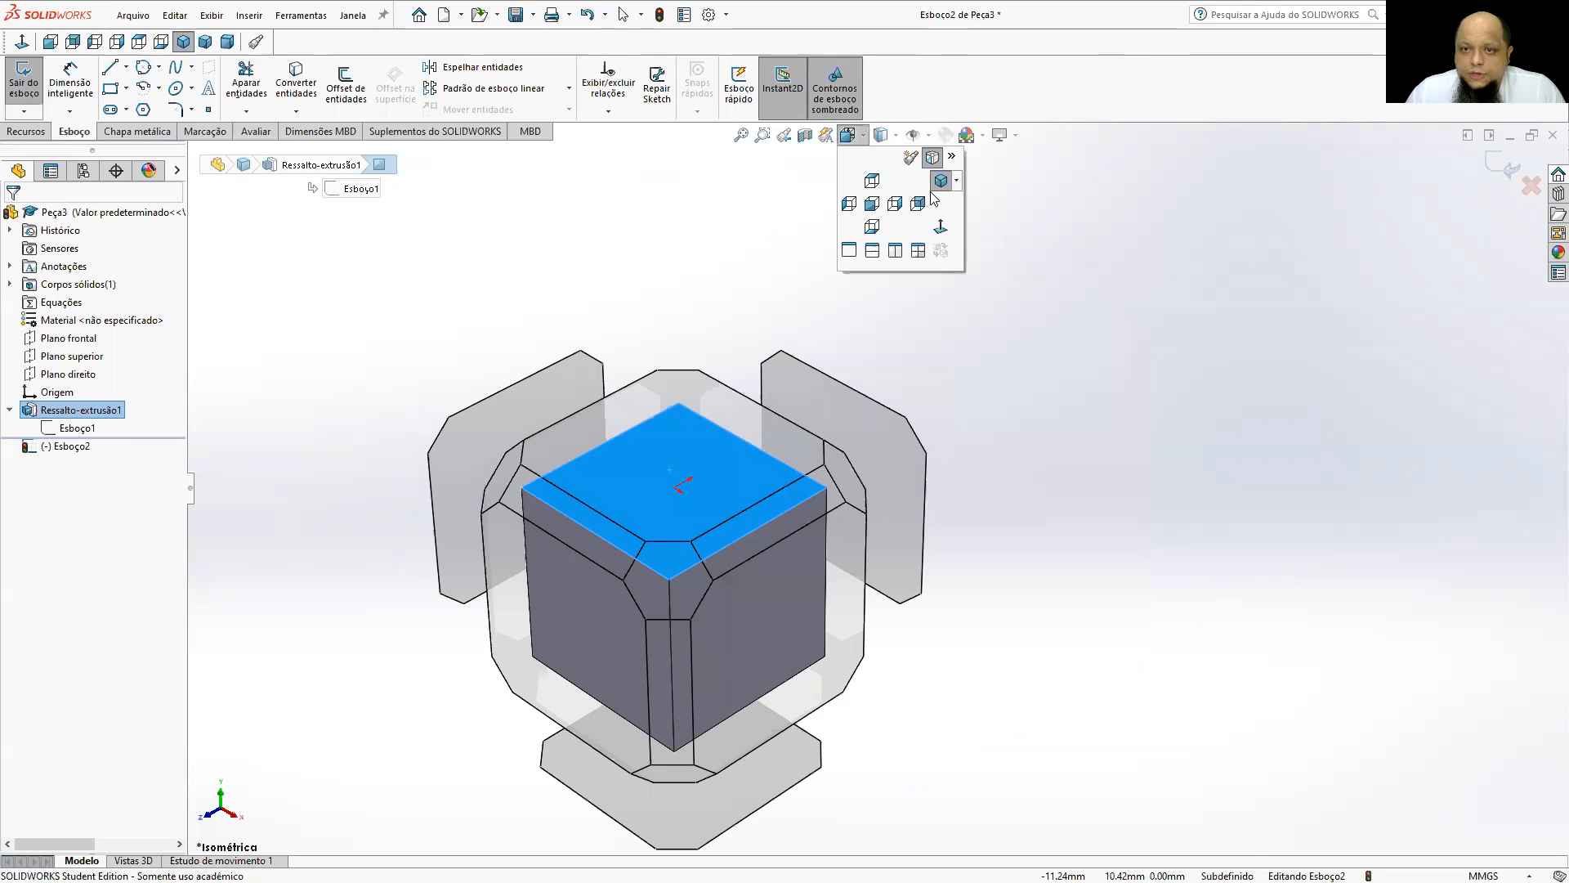
pyautogui.click(940, 227)
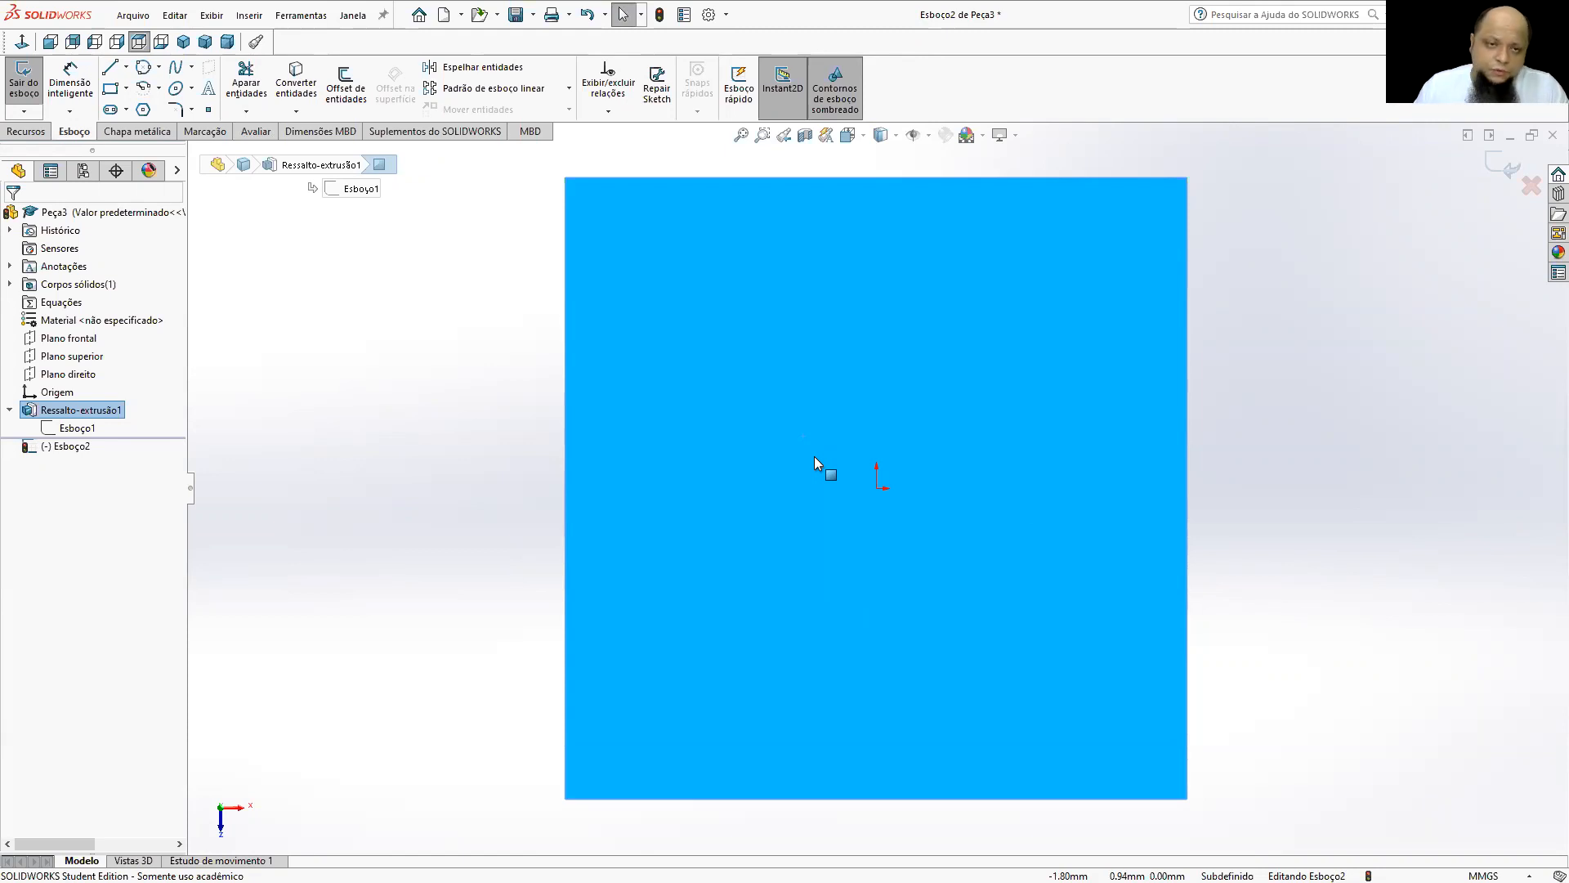
# Sketch a circle about 11 mm in diameter centred on the origin of the cube's top face.
pyautogui.click(159, 74)
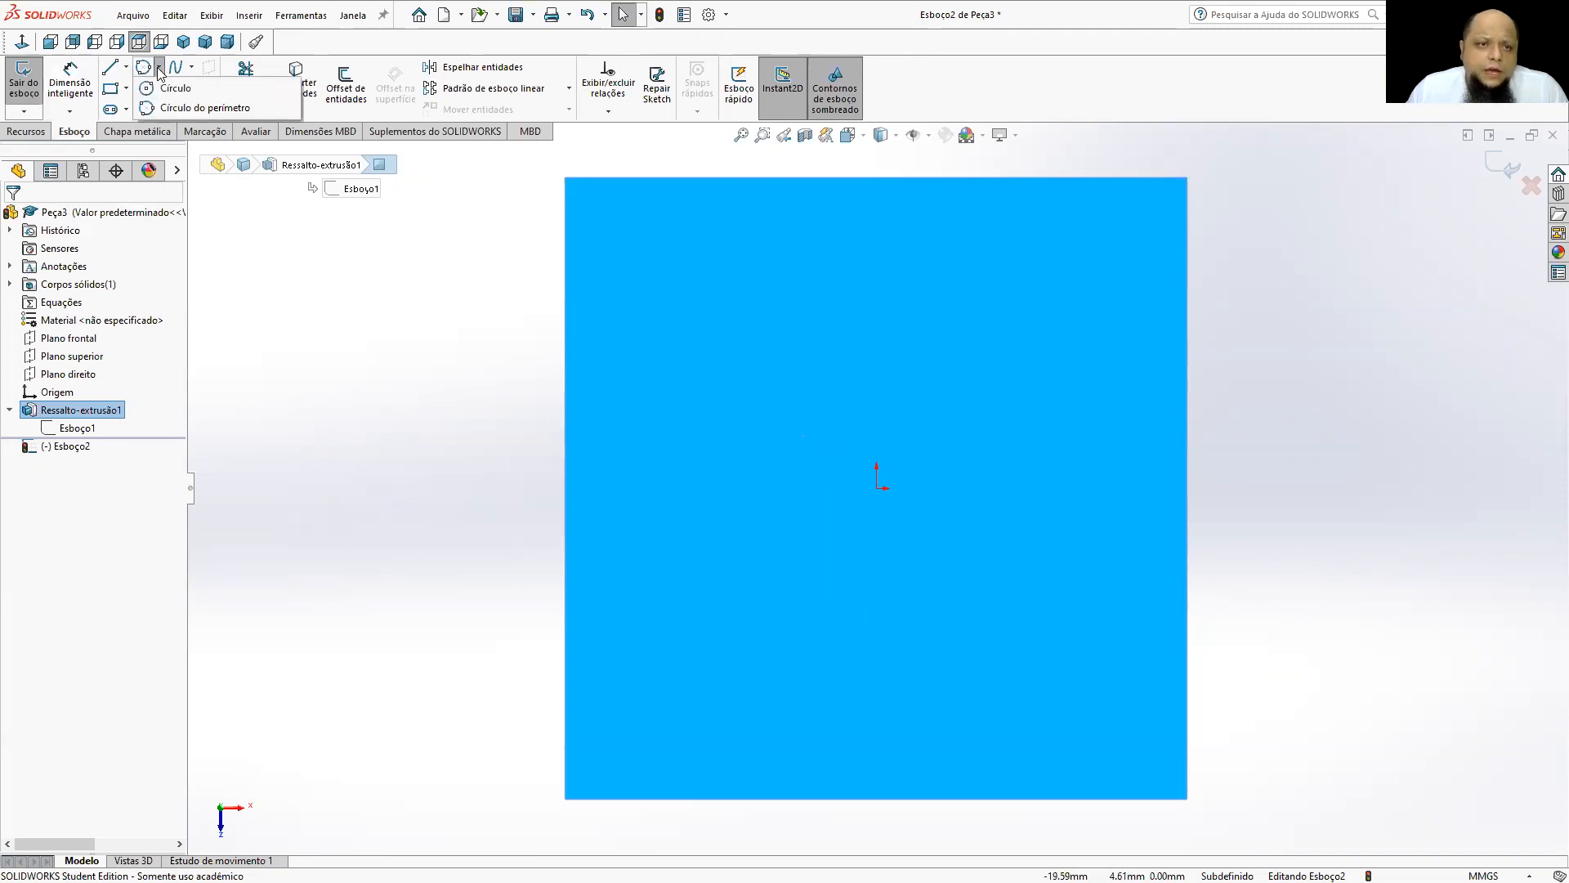
pyautogui.click(167, 86)
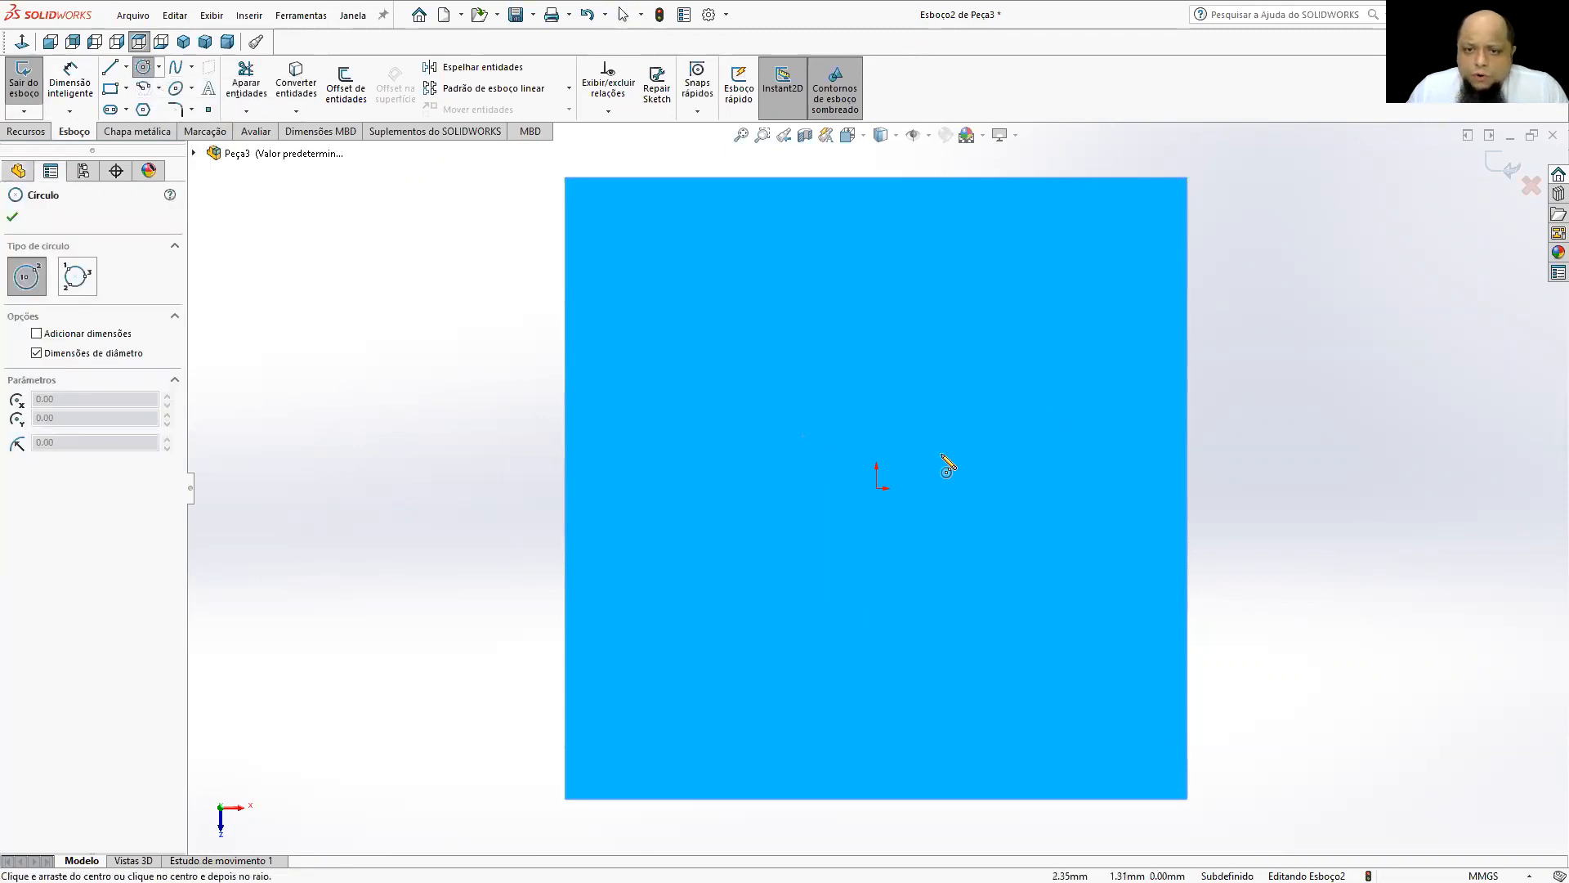
pyautogui.click(879, 488)
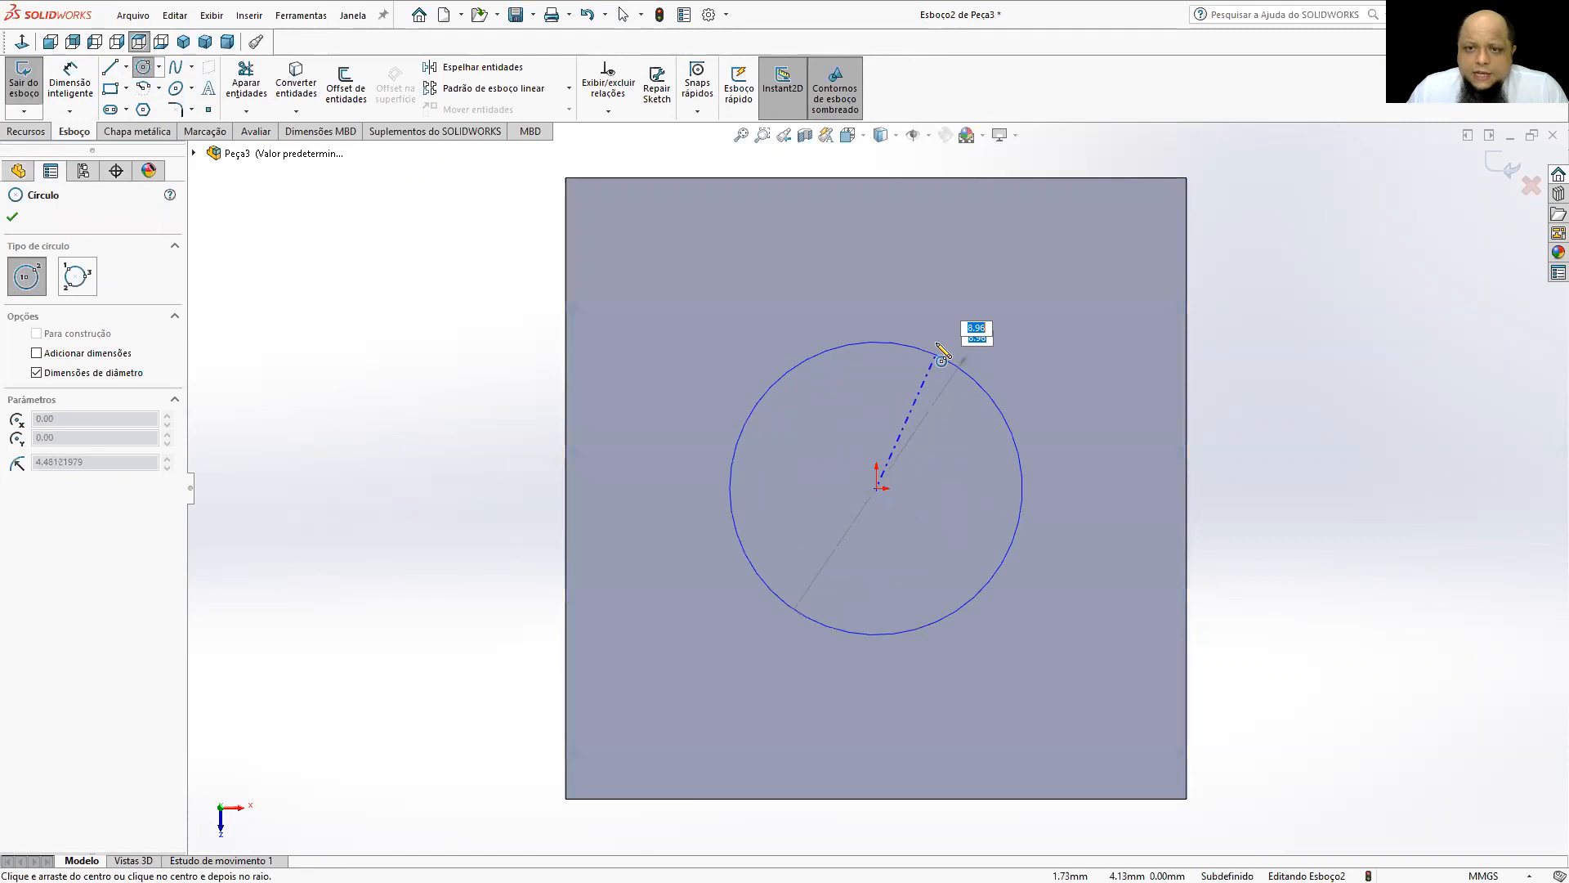
pyautogui.click(956, 317)
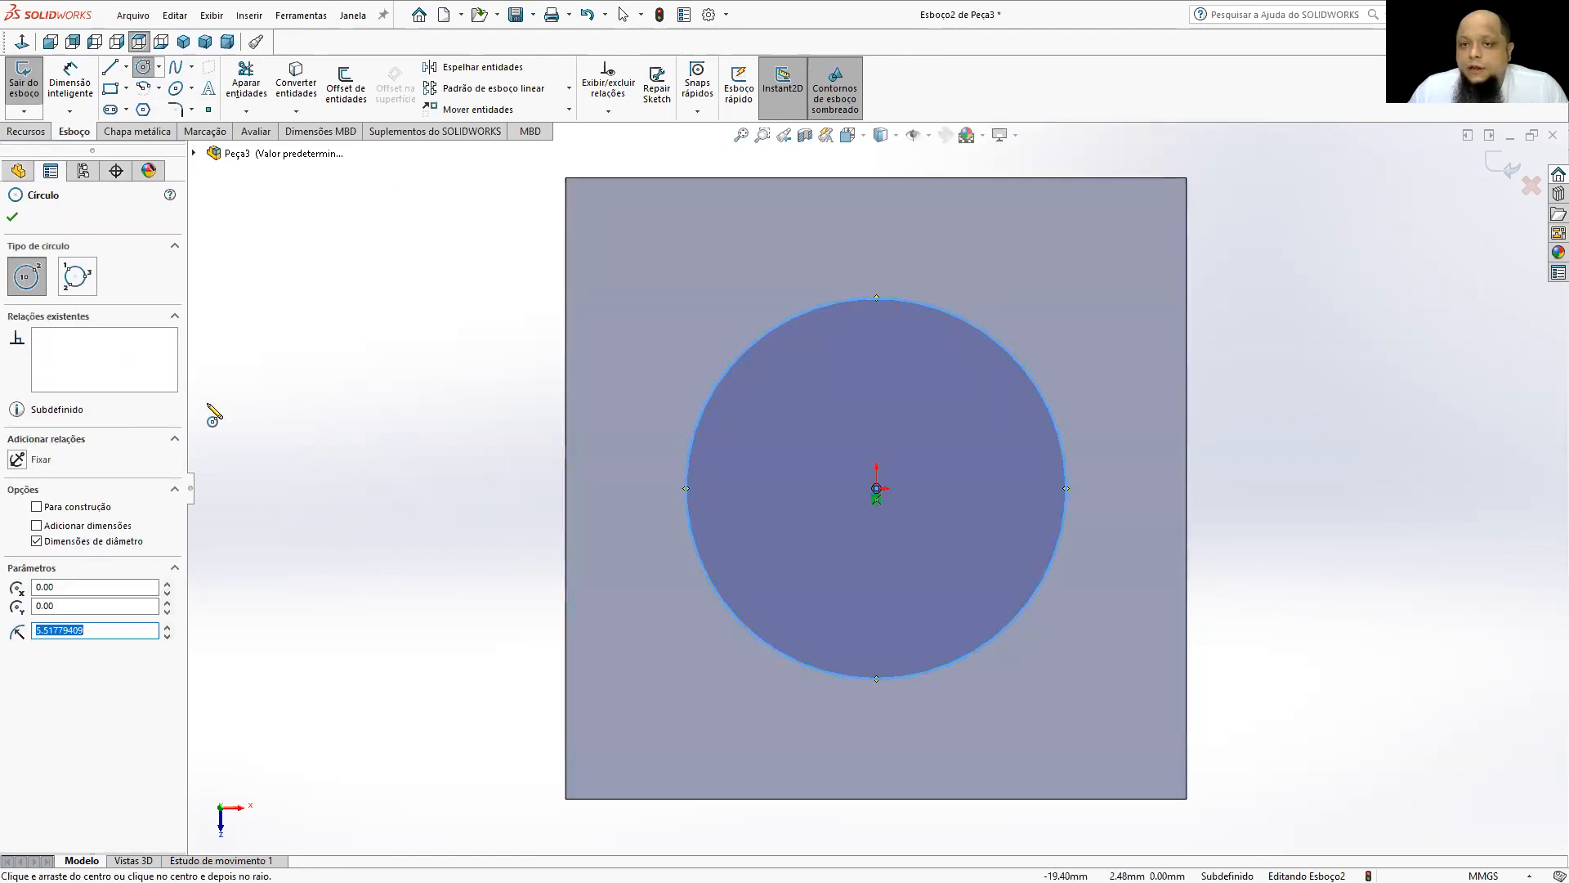
# Dimension the circle on the cube's top face with a 10 mm diameter.
pyautogui.click(70, 82)
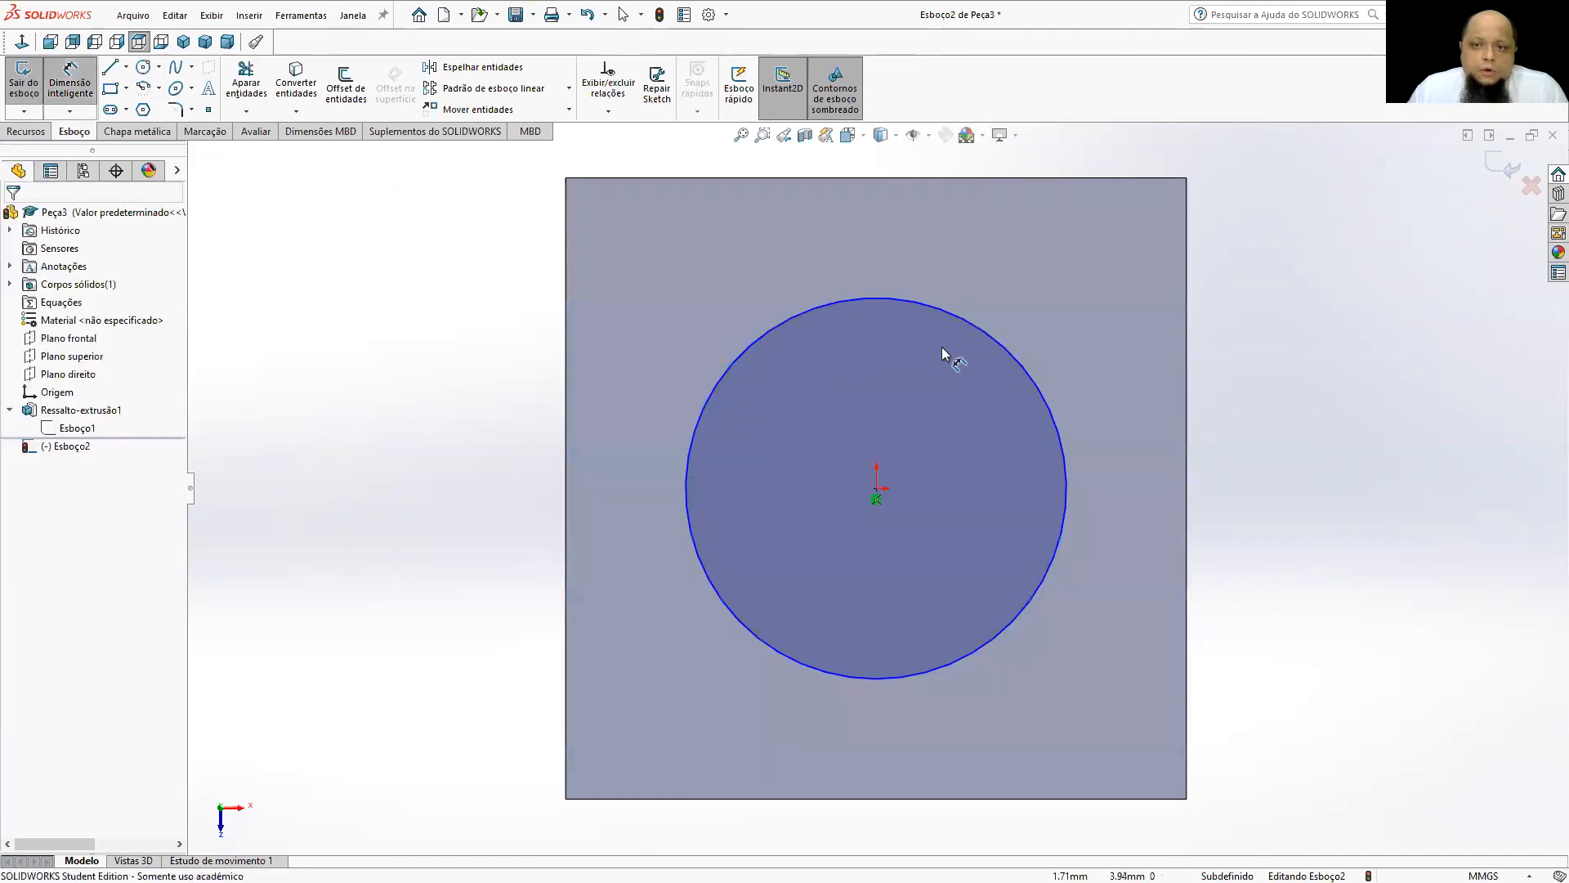
pyautogui.click(971, 332)
pyautogui.click(1319, 292)
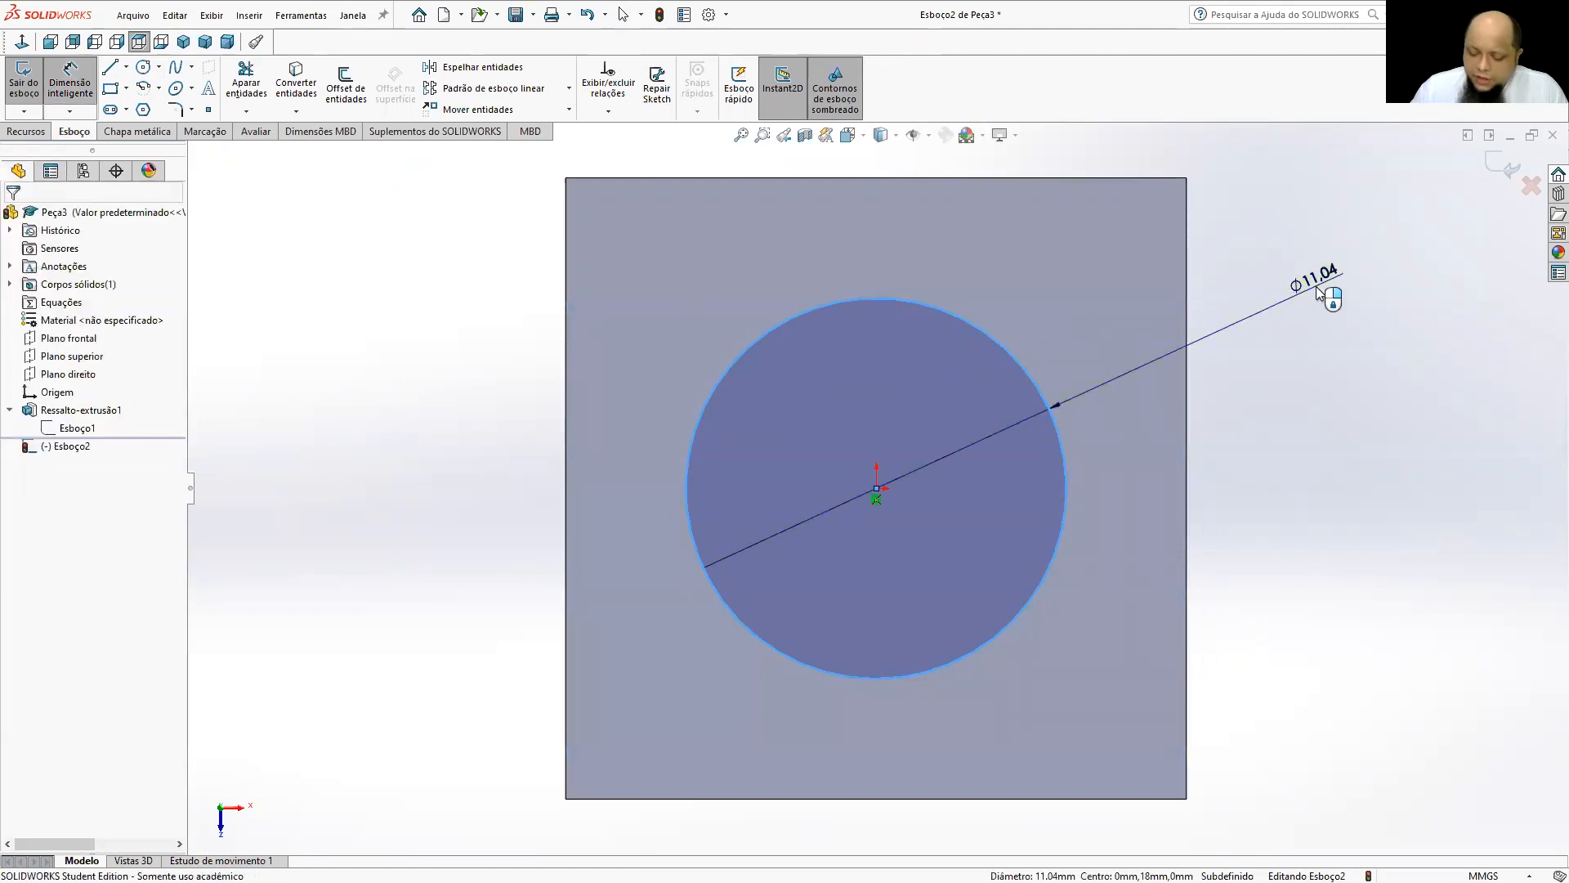
pyautogui.write('10')
pyautogui.press('Return')
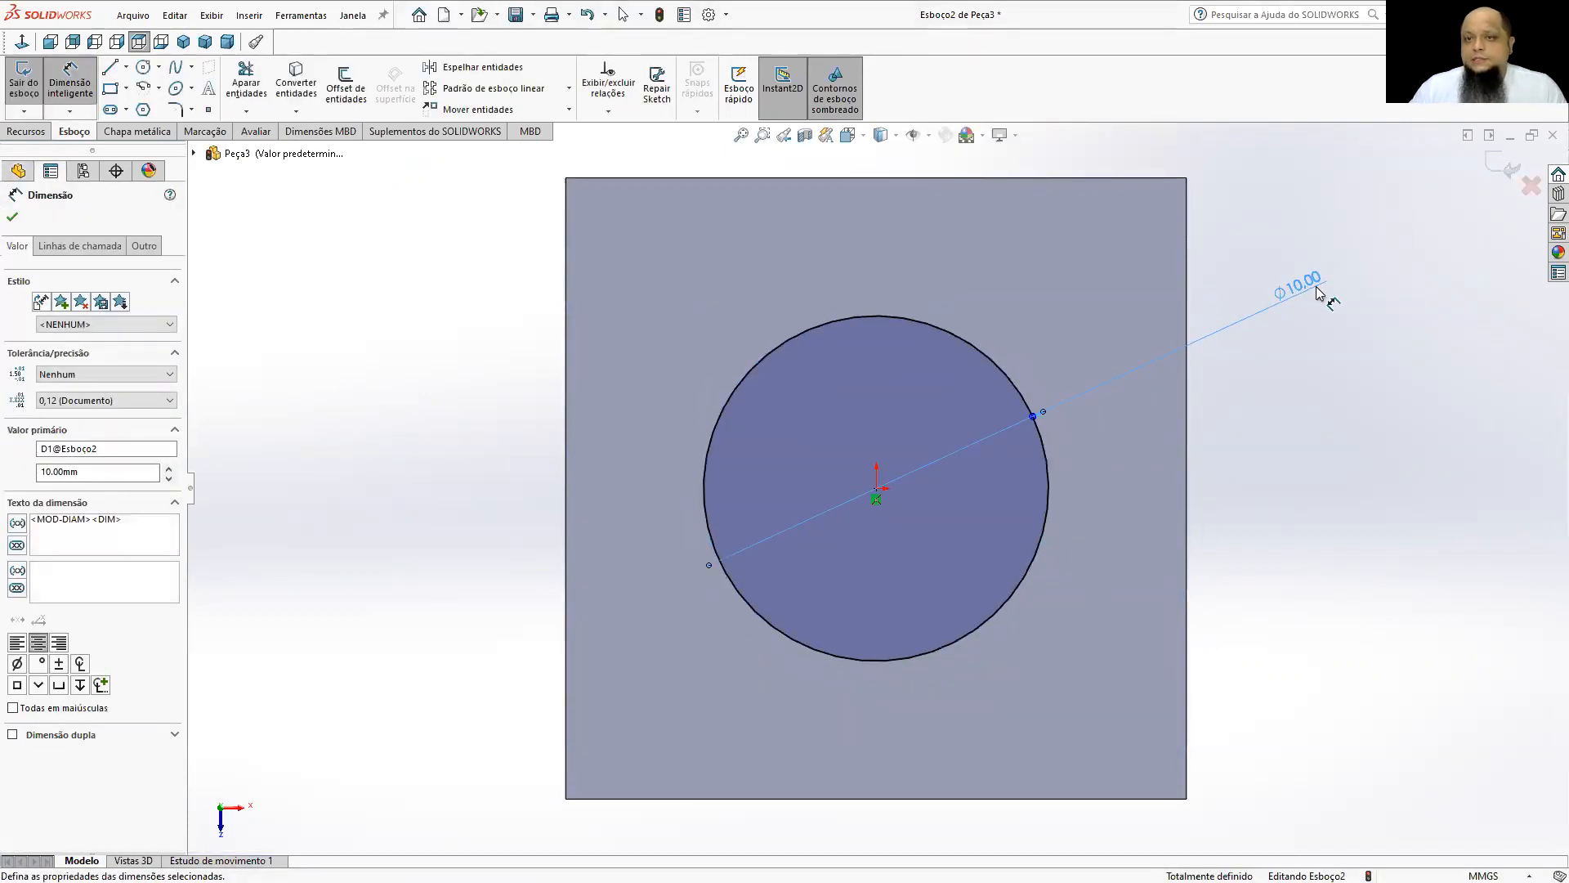
# Cut the 10 mm circle through the whole cube with an extruded cut using the Passante end condition.
pyautogui.moveTo(1153, 503)
pyautogui.mouseDown(button='middle')
pyautogui.moveTo(1258, 380)
pyautogui.moveTo(1086, 354)
pyautogui.moveTo(995, 490)
pyautogui.moveTo(1143, 312)
pyautogui.moveTo(1137, 287)
pyautogui.moveTo(1006, 340)
pyautogui.moveTo(1215, 361)
pyautogui.moveTo(1106, 385)
pyautogui.moveTo(1153, 421)
pyautogui.mouseUp(button='middle')
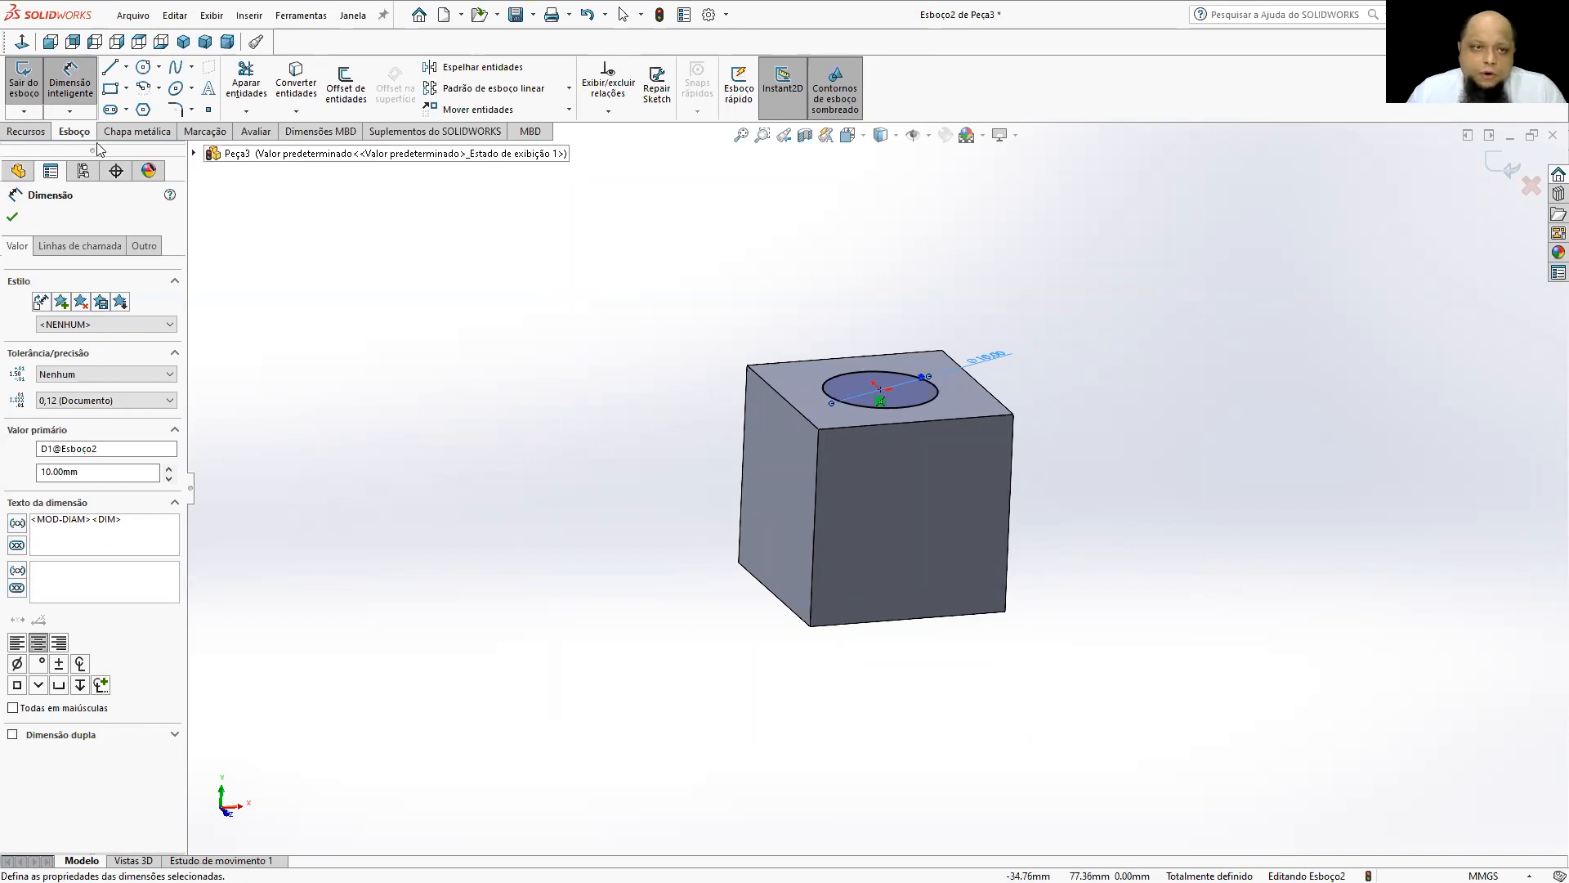
pyautogui.click(26, 131)
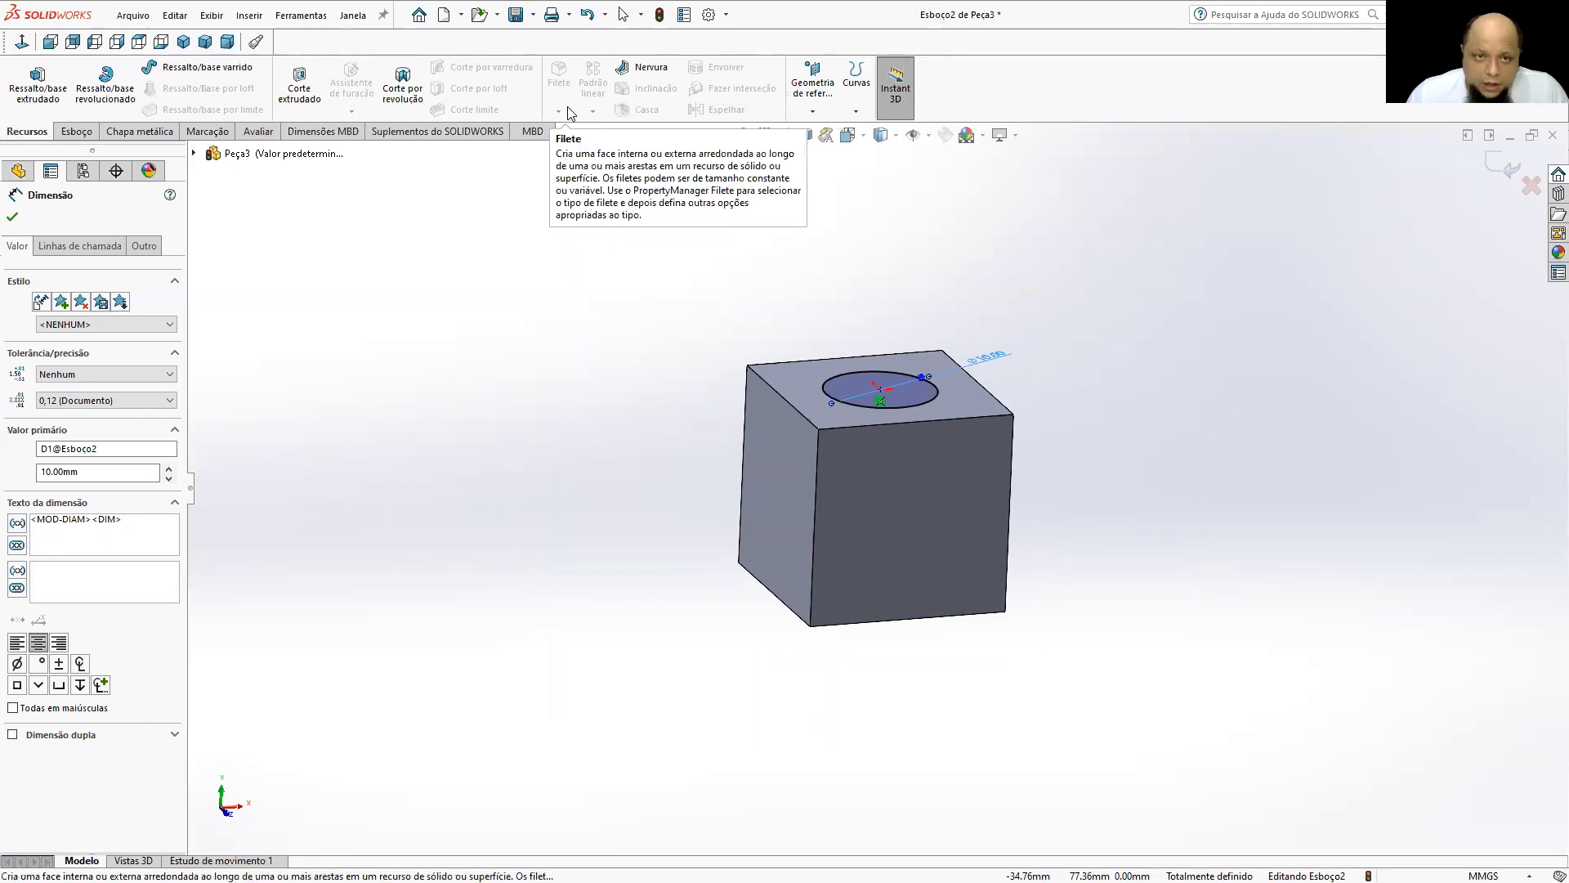
pyautogui.click(300, 82)
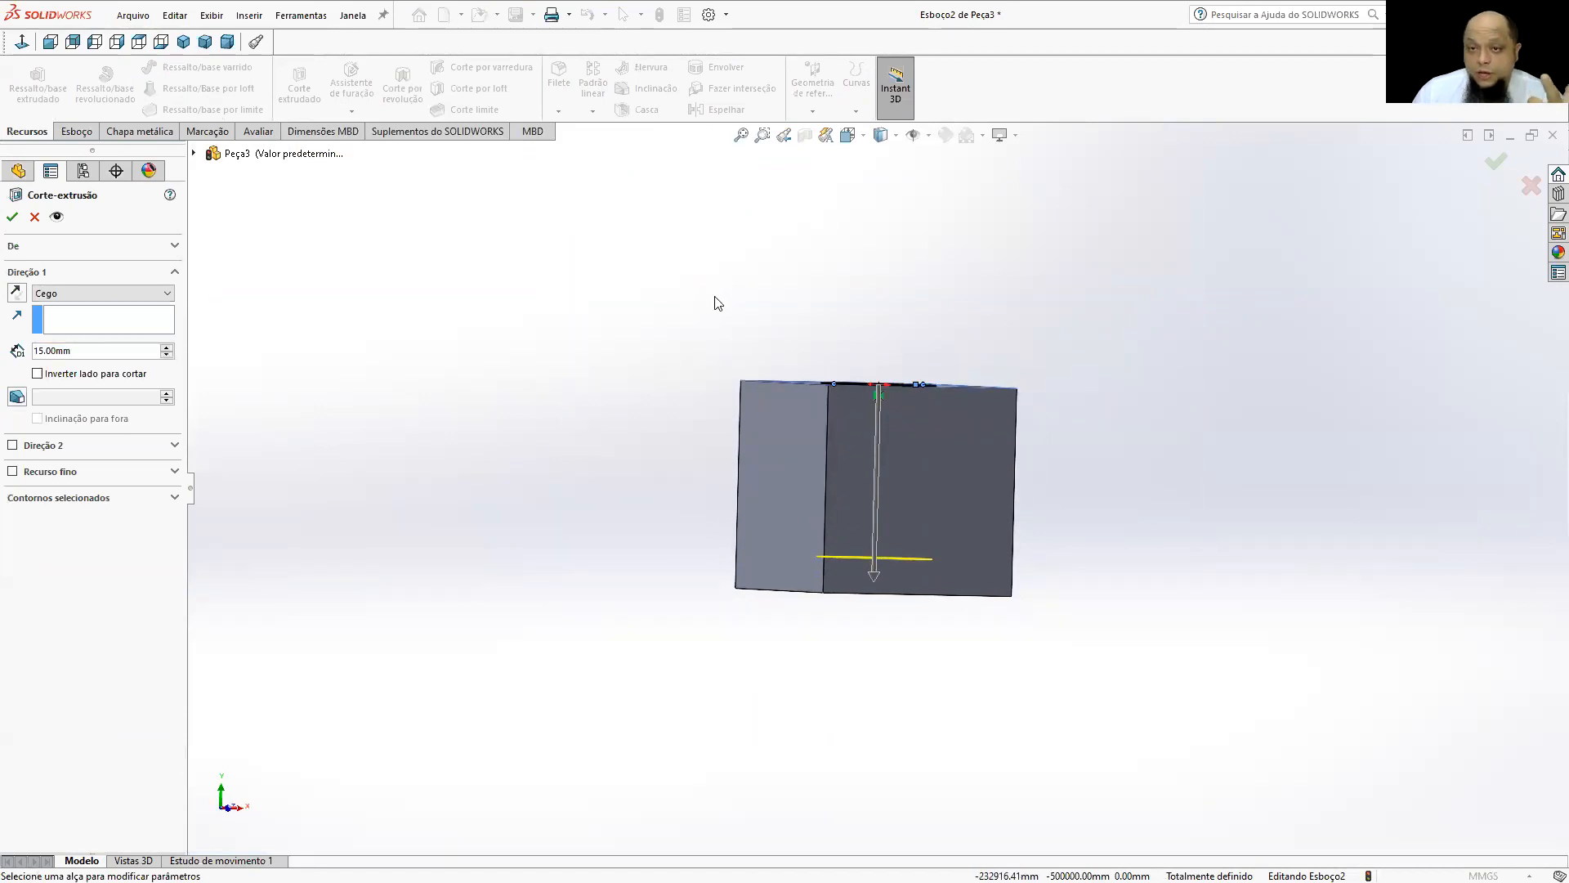
pyautogui.click(68, 299)
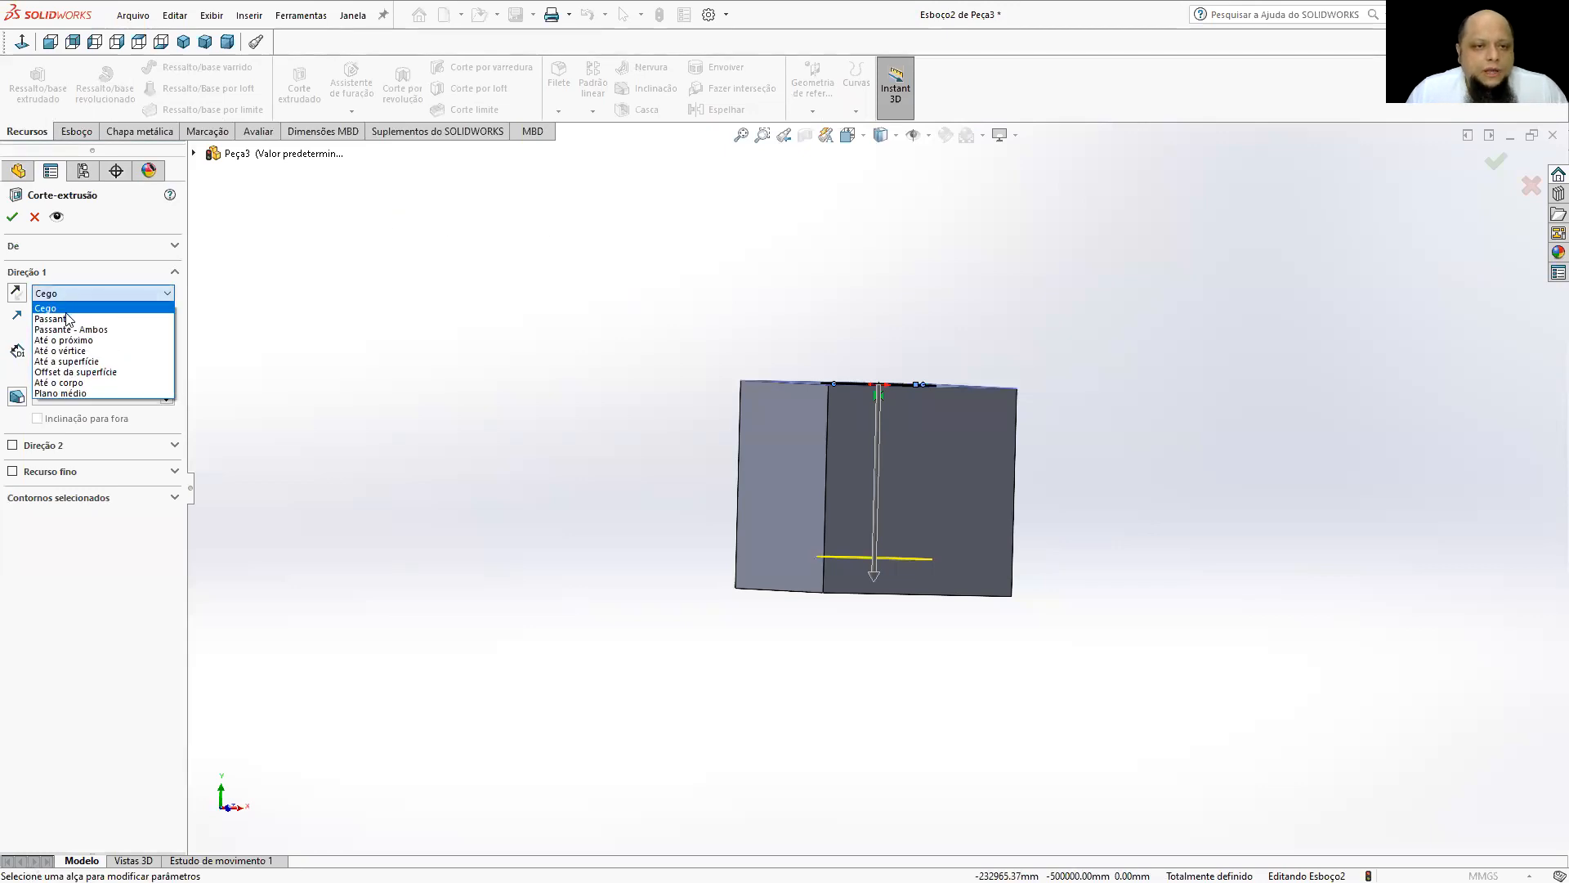
pyautogui.click(61, 315)
pyautogui.moveTo(666, 367); pyautogui.dragTo(668, 369, button='middle')
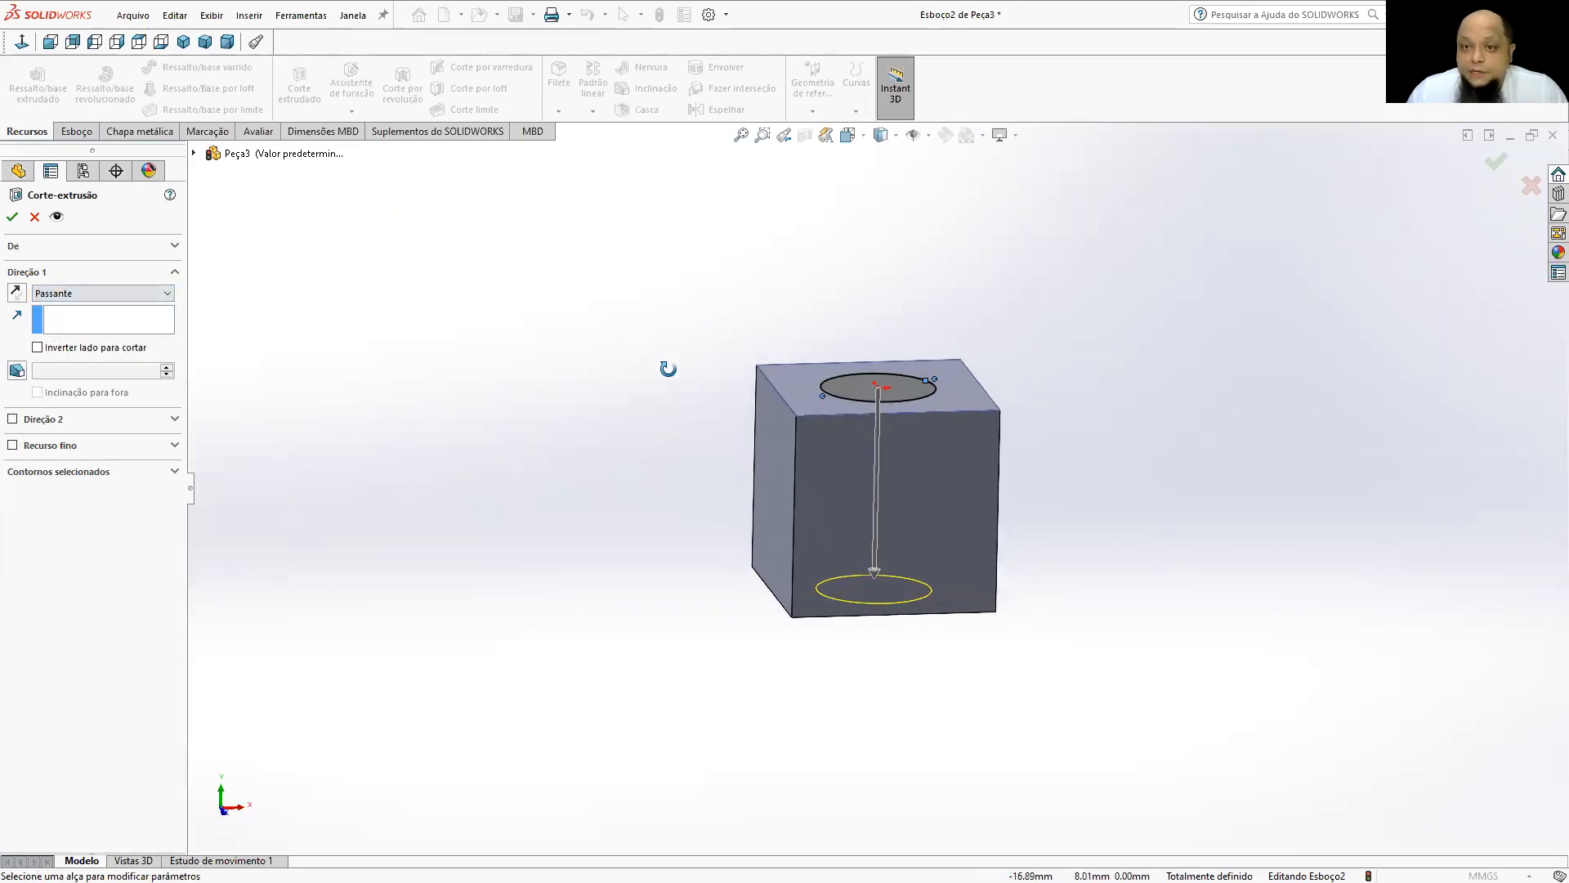
pyautogui.press('Return')
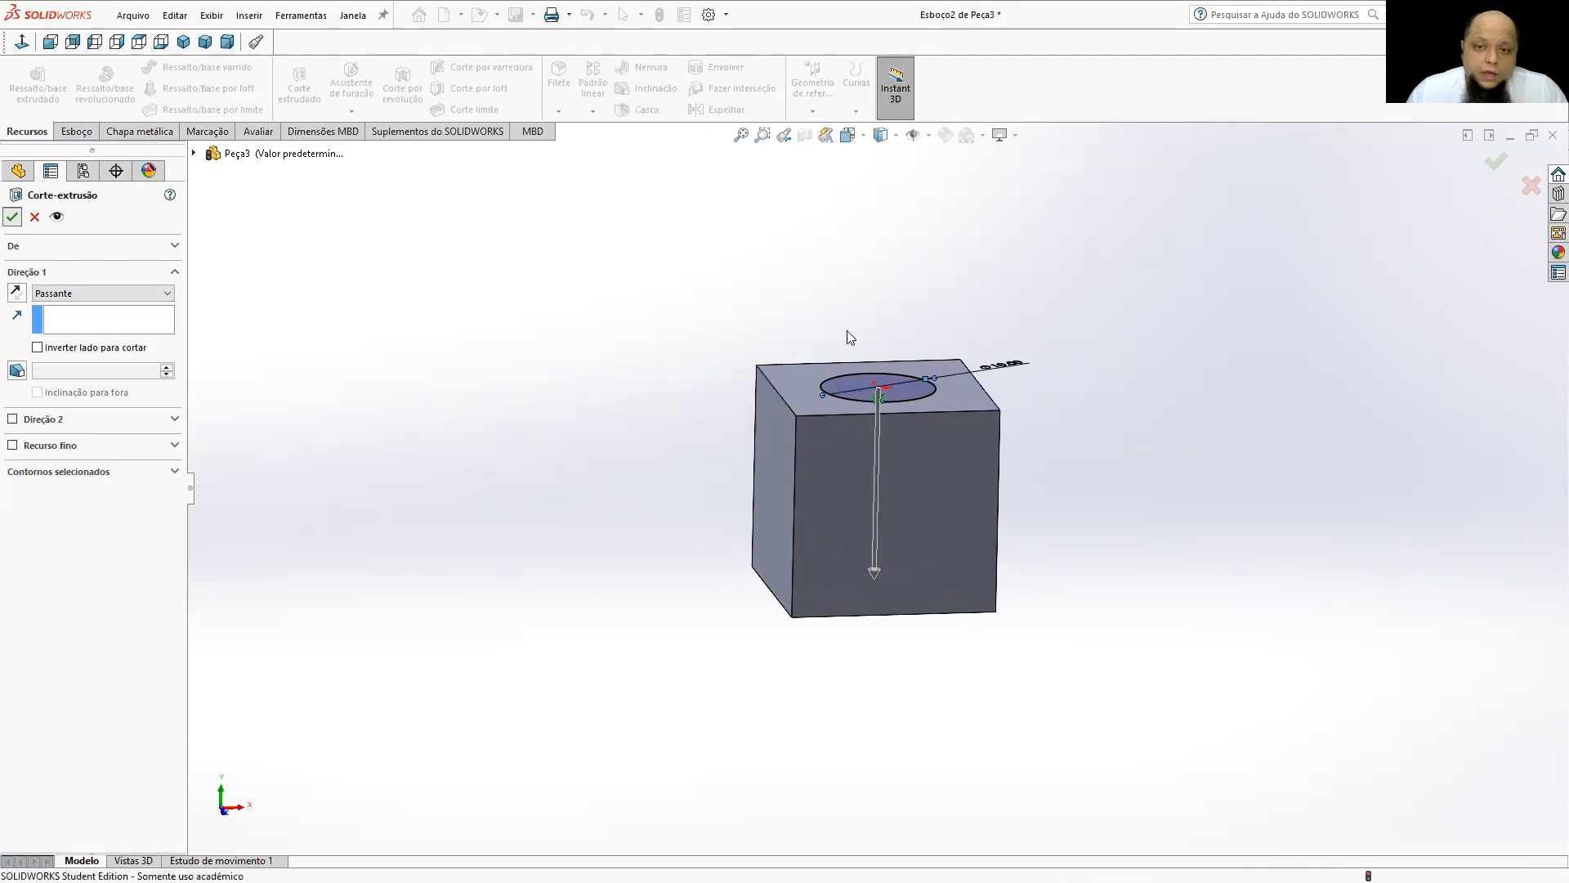
# Inspect the through hole from several sides and return the cube to the isometric view.
pyautogui.moveTo(874, 324); pyautogui.dragTo(899, 439, button='middle')
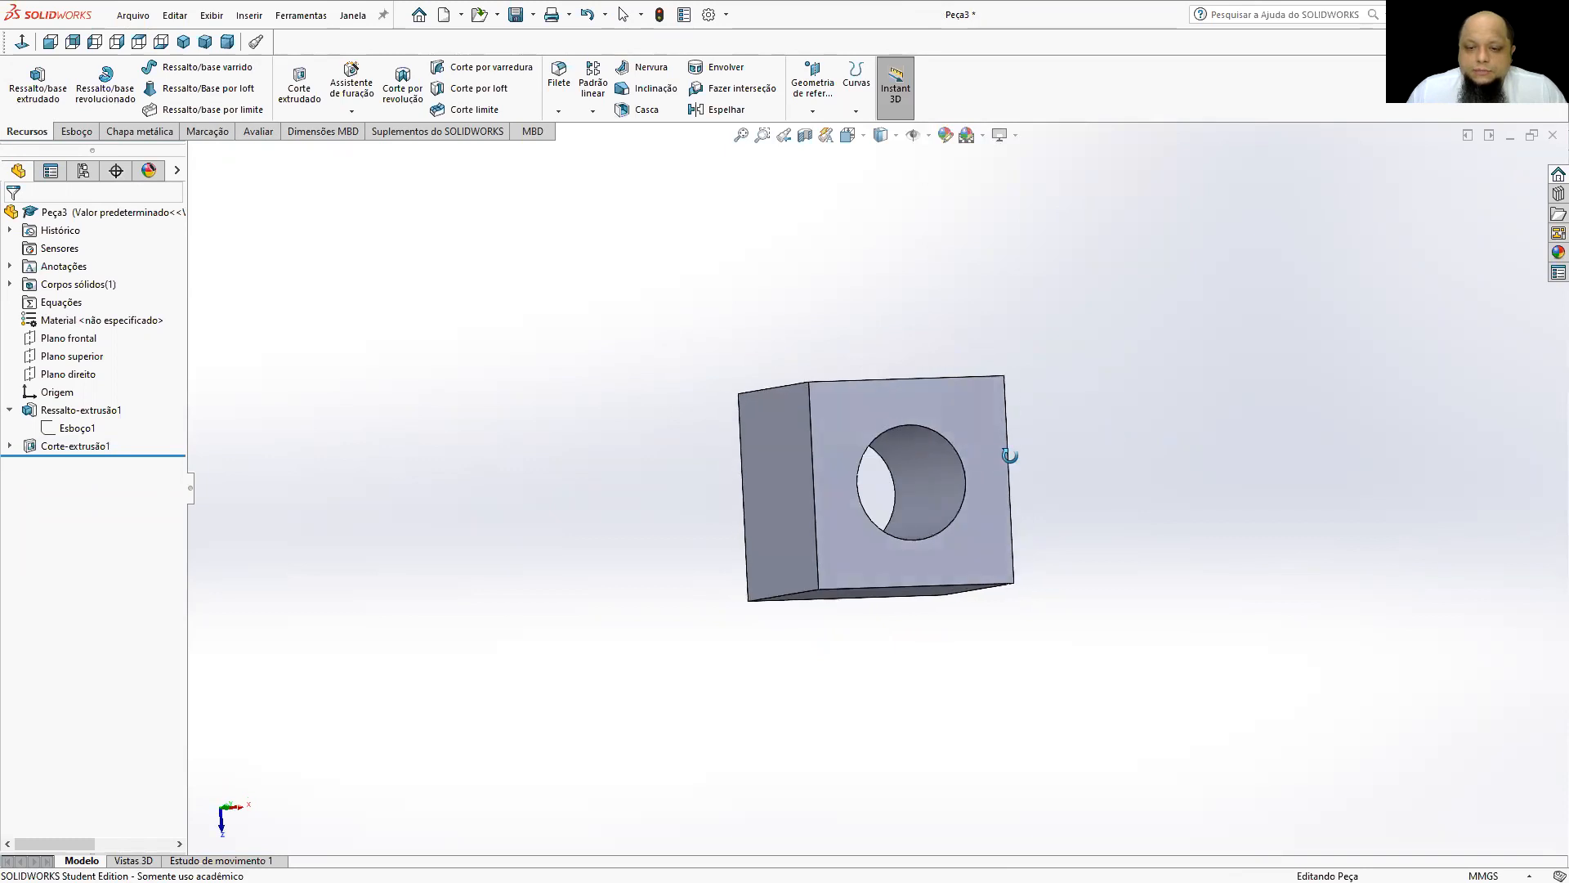
pyautogui.moveTo(1186, 450); pyautogui.dragTo(1230, 448, button='middle')
pyautogui.moveTo(1068, 452); pyautogui.dragTo(882, 266, button='middle')
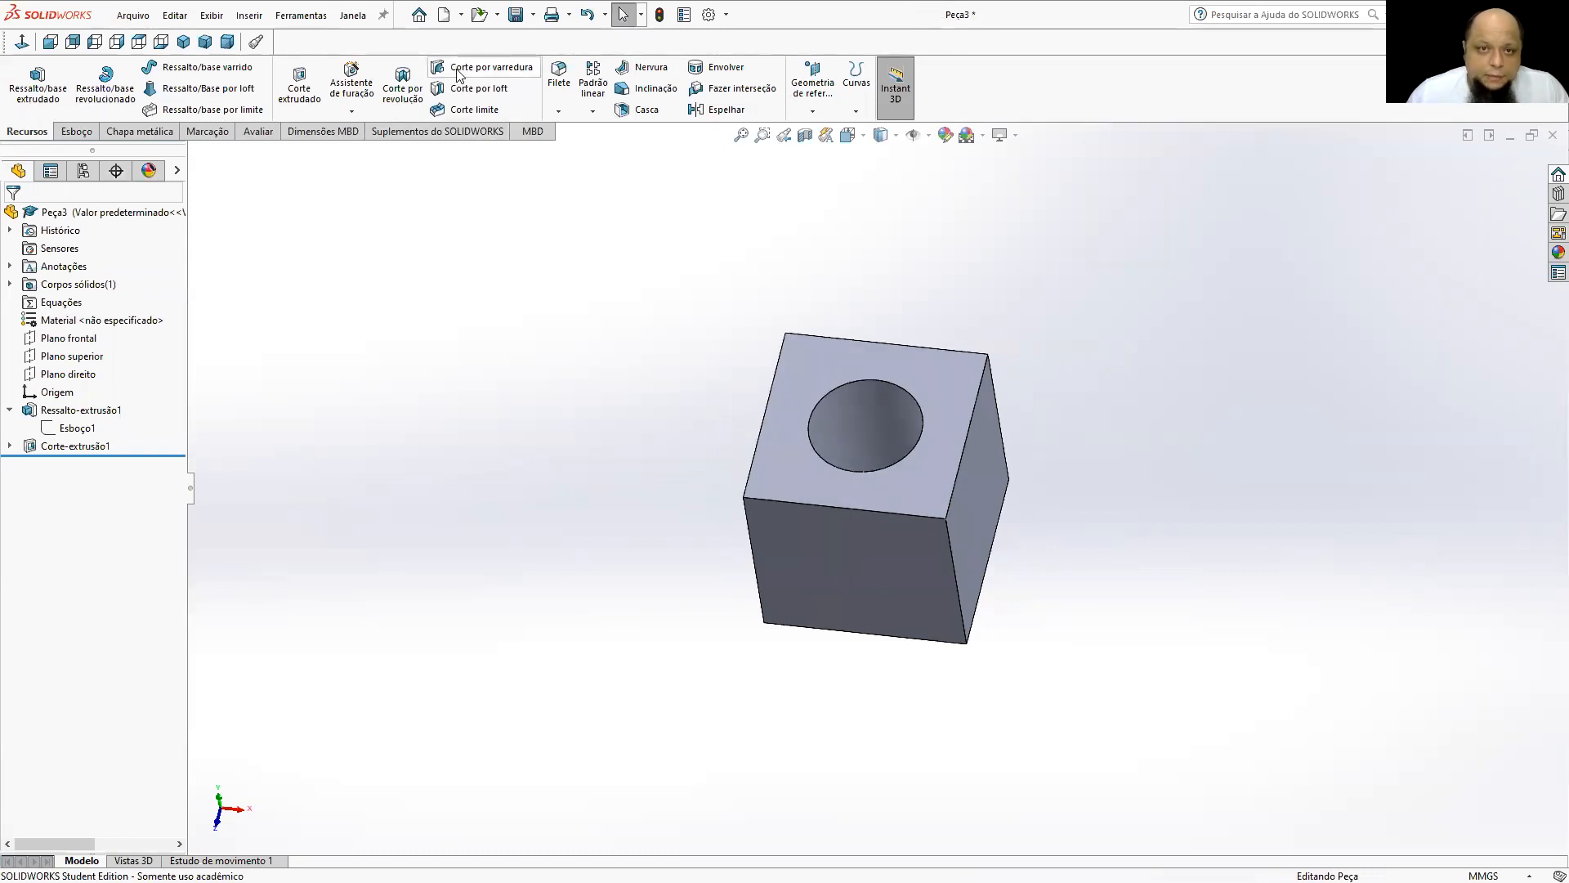
pyautogui.click(183, 42)
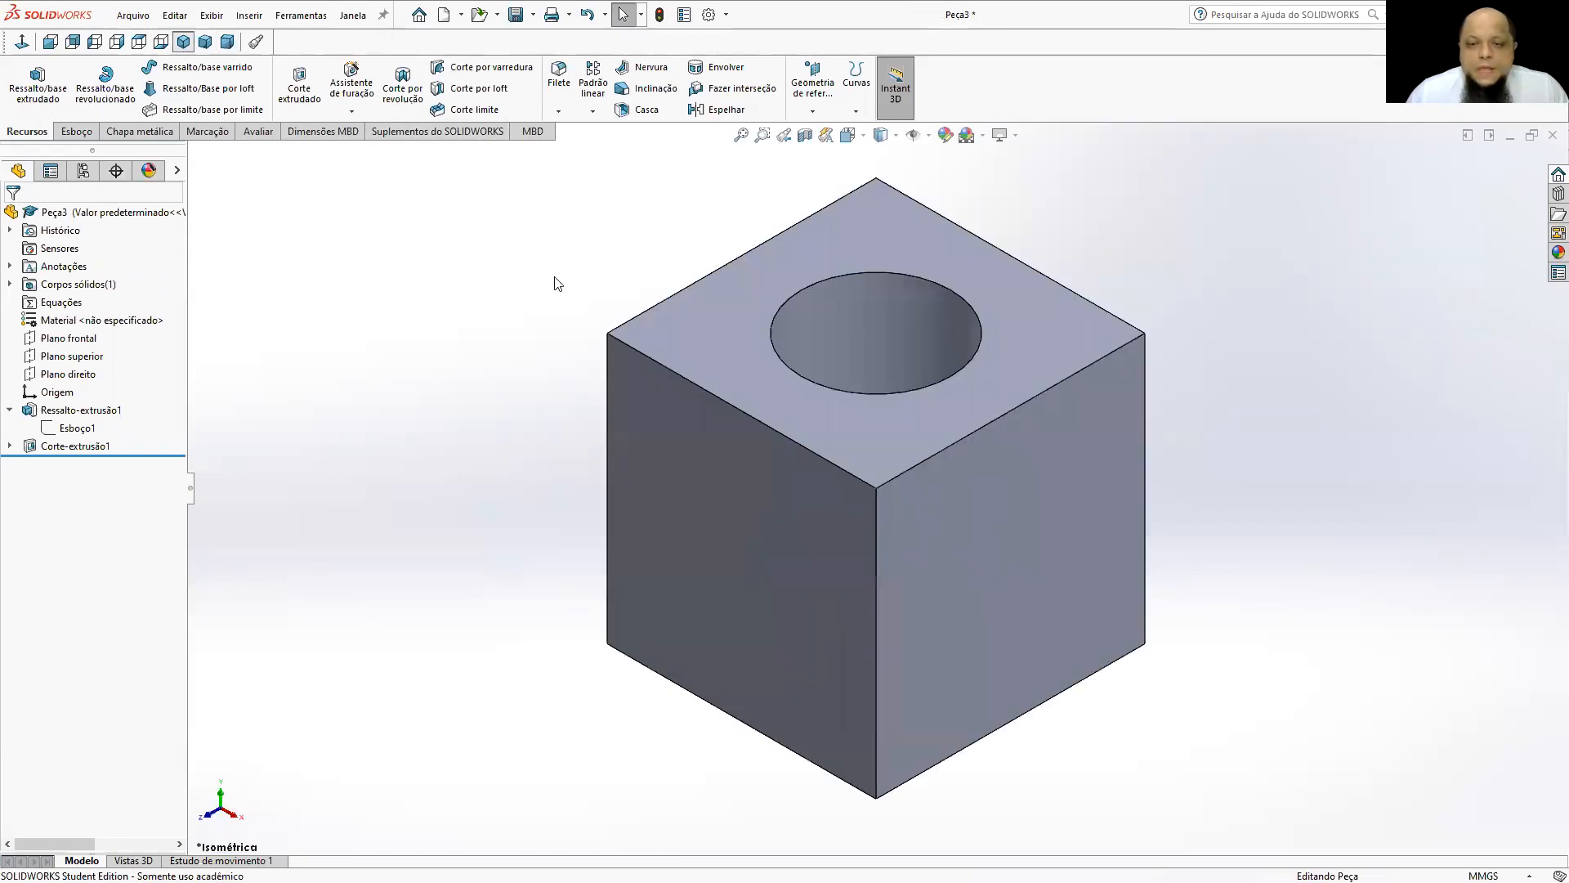
pyautogui.scroll(1, 830, 330)
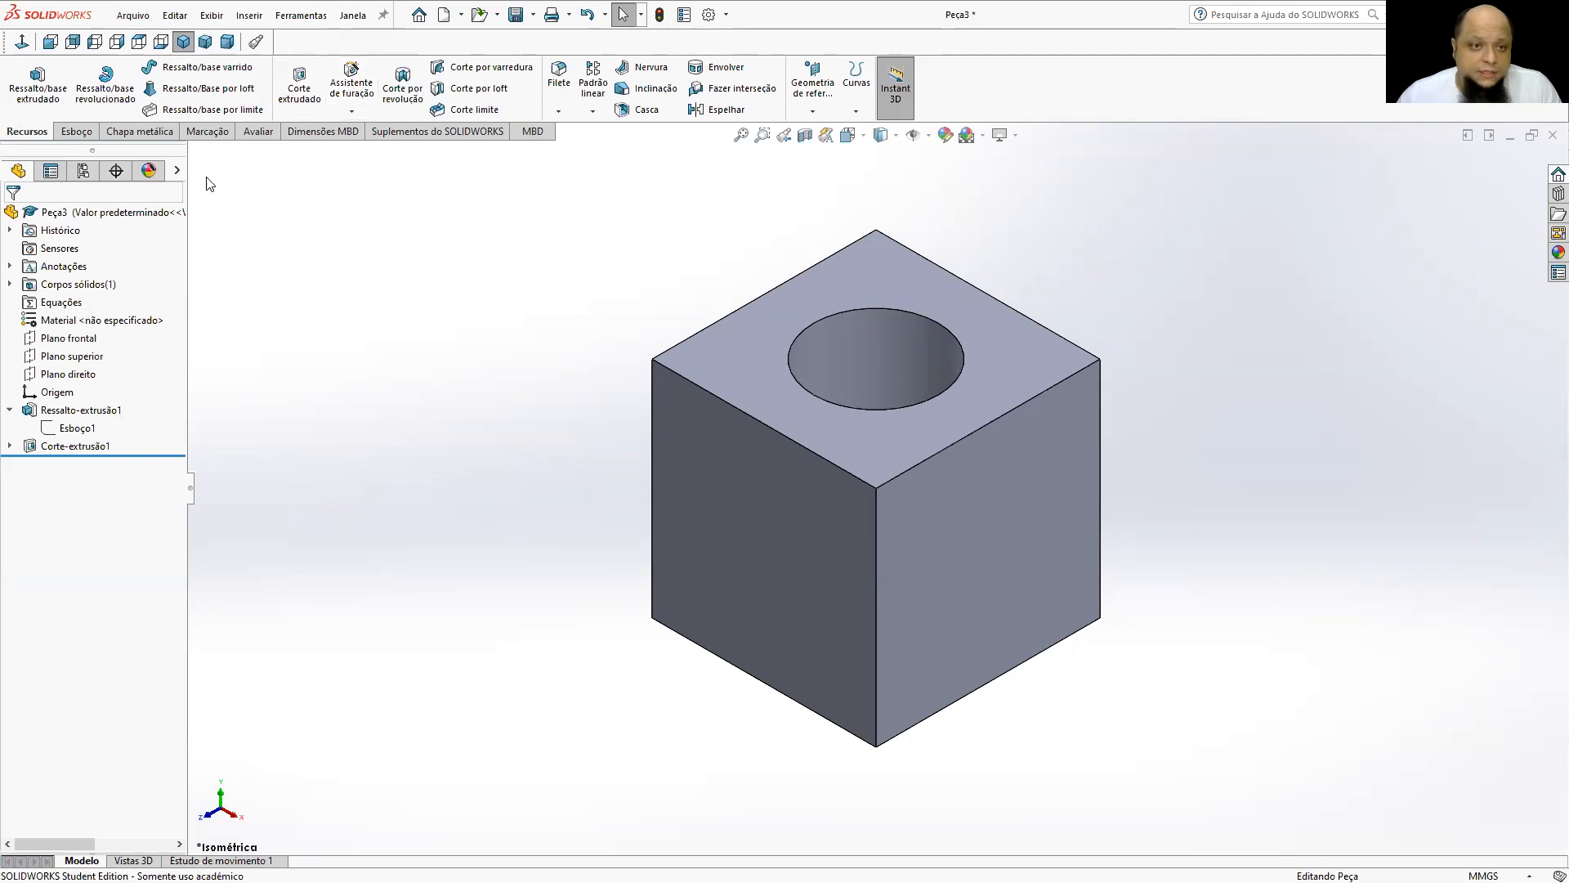
# Open the material library for the part and move its window clear of the cube.
pyautogui.rightClick(67, 301)
pyautogui.click(324, 217)
pyautogui.rightClick(112, 327)
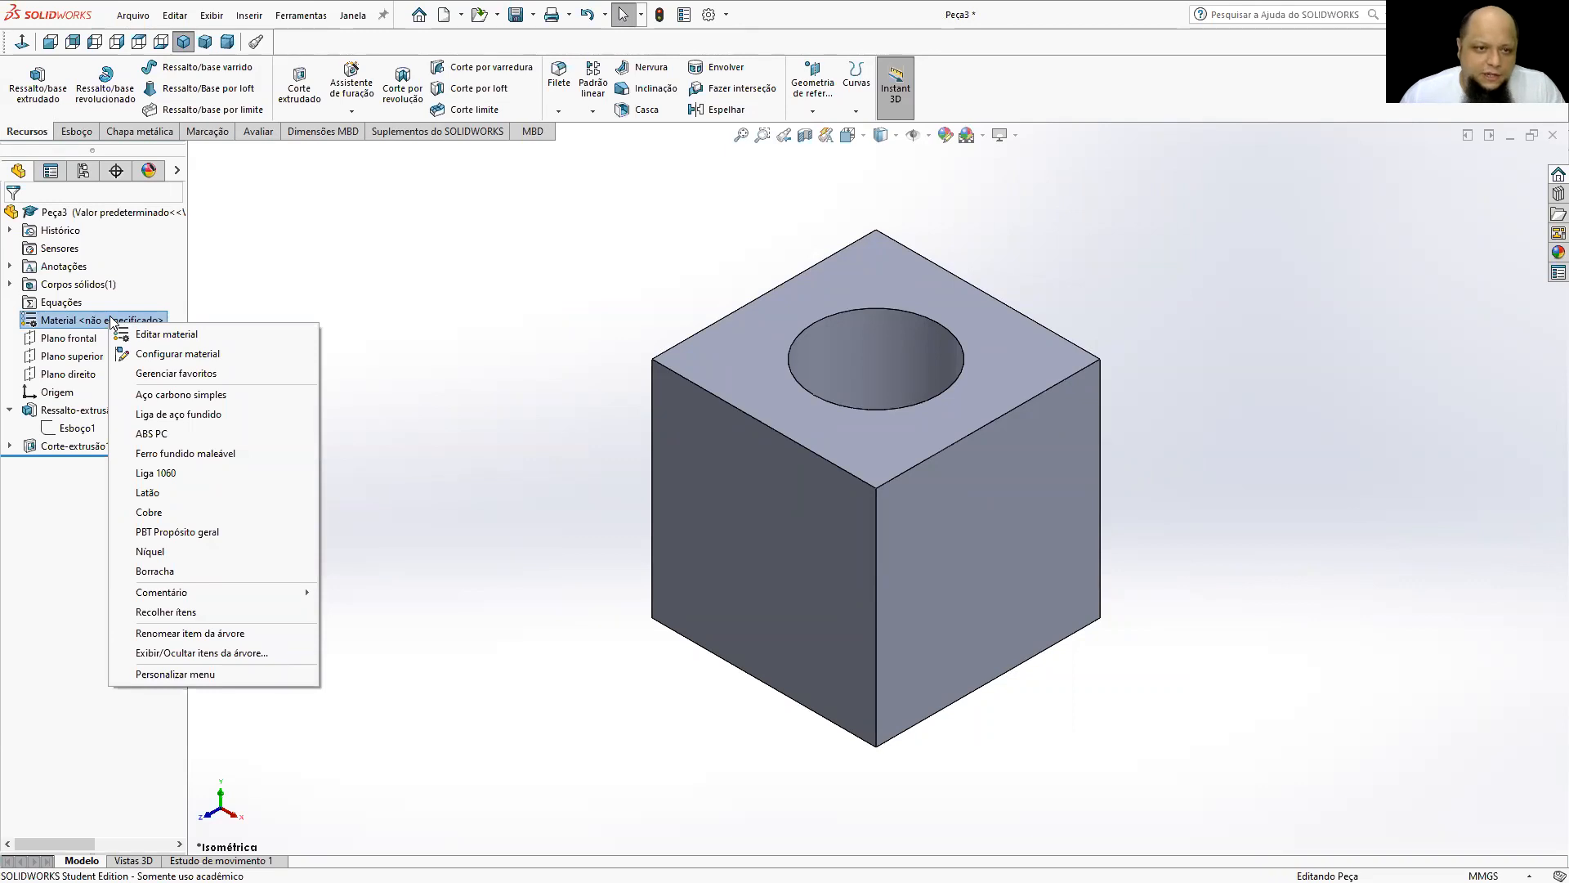
pyautogui.click(364, 270)
pyautogui.rightClick(72, 326)
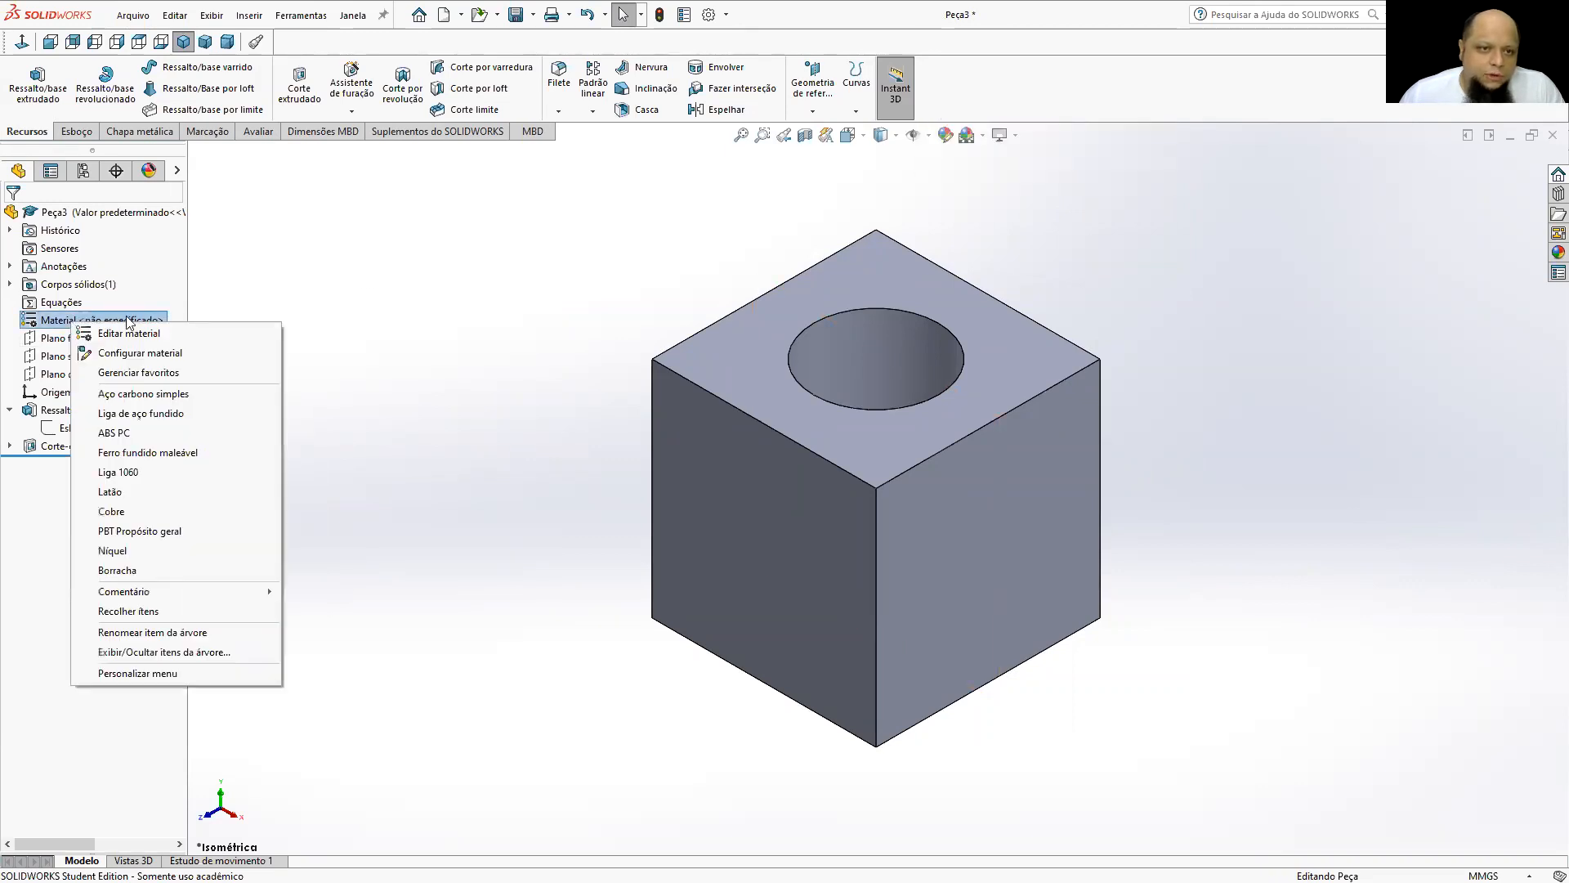
pyautogui.click(135, 338)
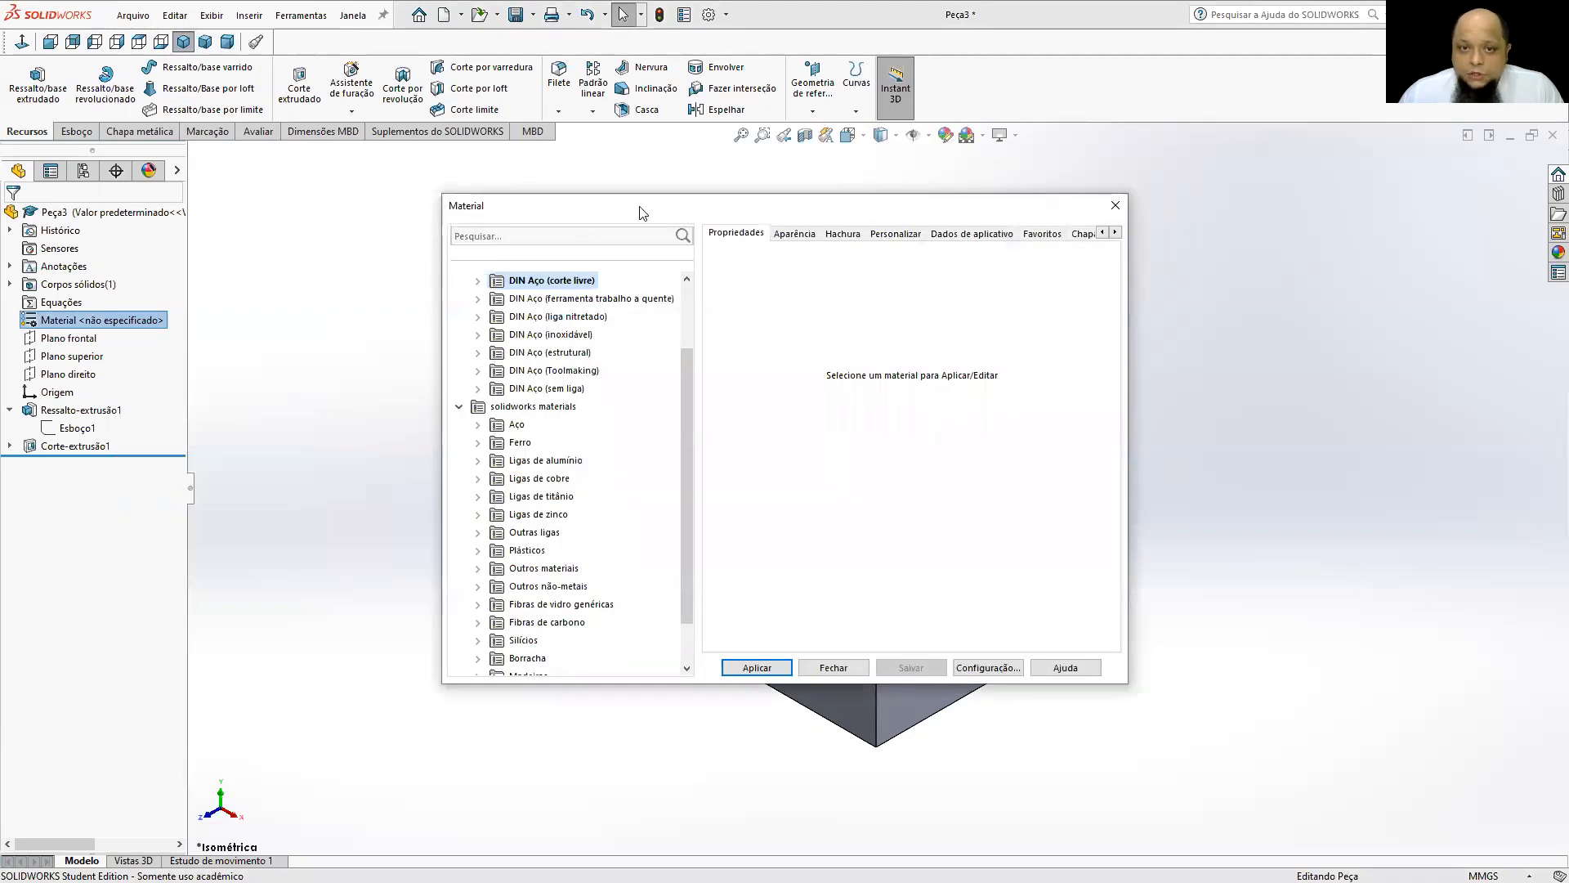
pyautogui.moveTo(658, 208); pyautogui.dragTo(327, 72)
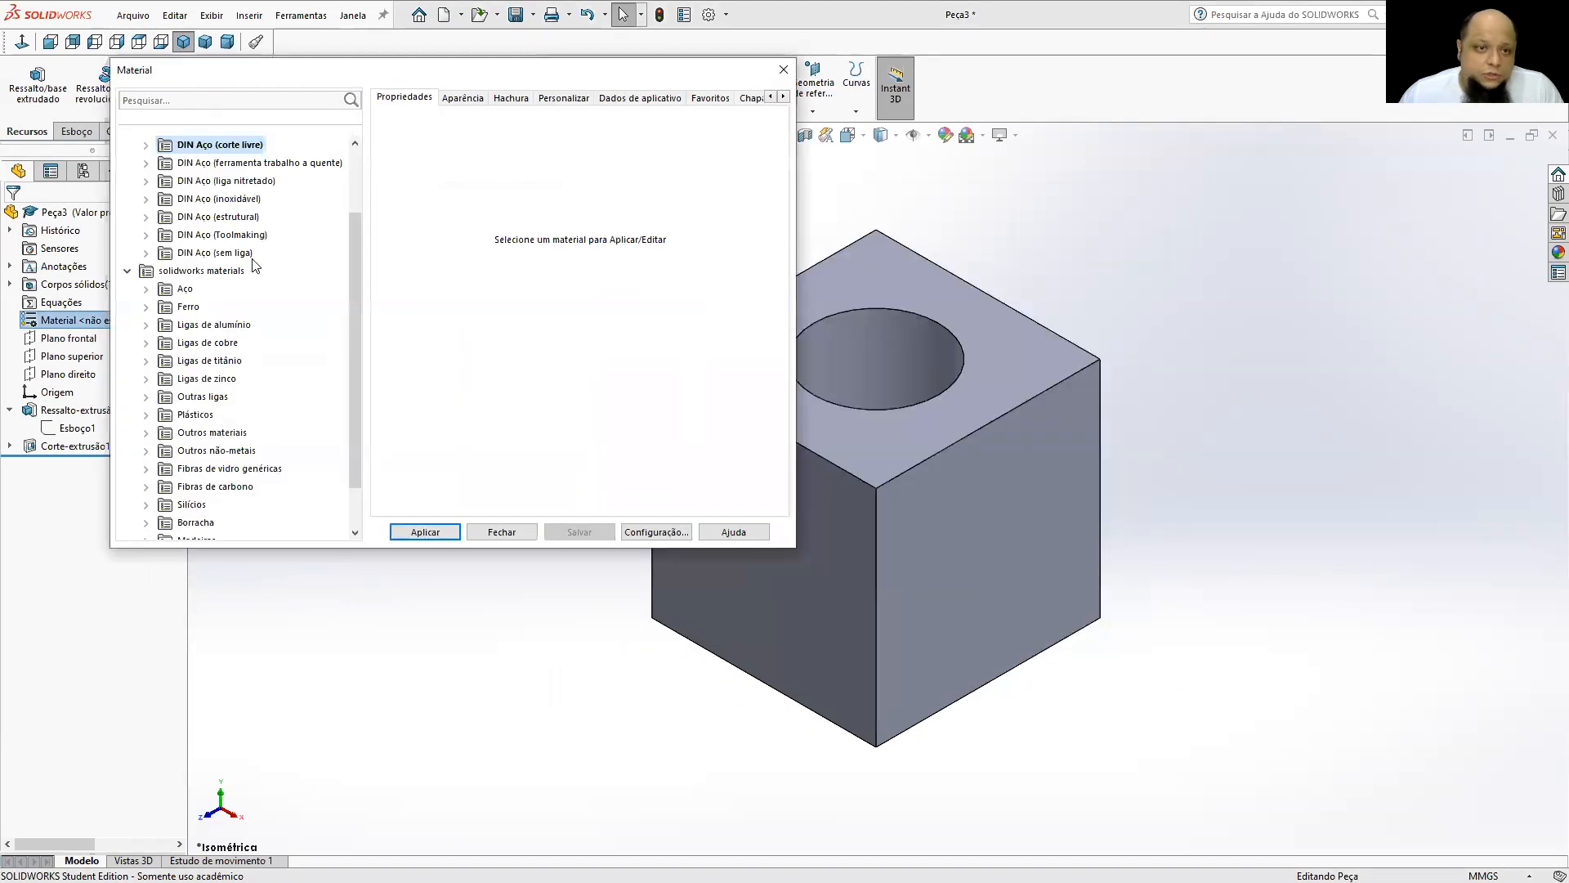
# Apply AISI 304 from the Aço category of solidworks materials to the part and close the material library.
pyautogui.doubleClick(169, 290)
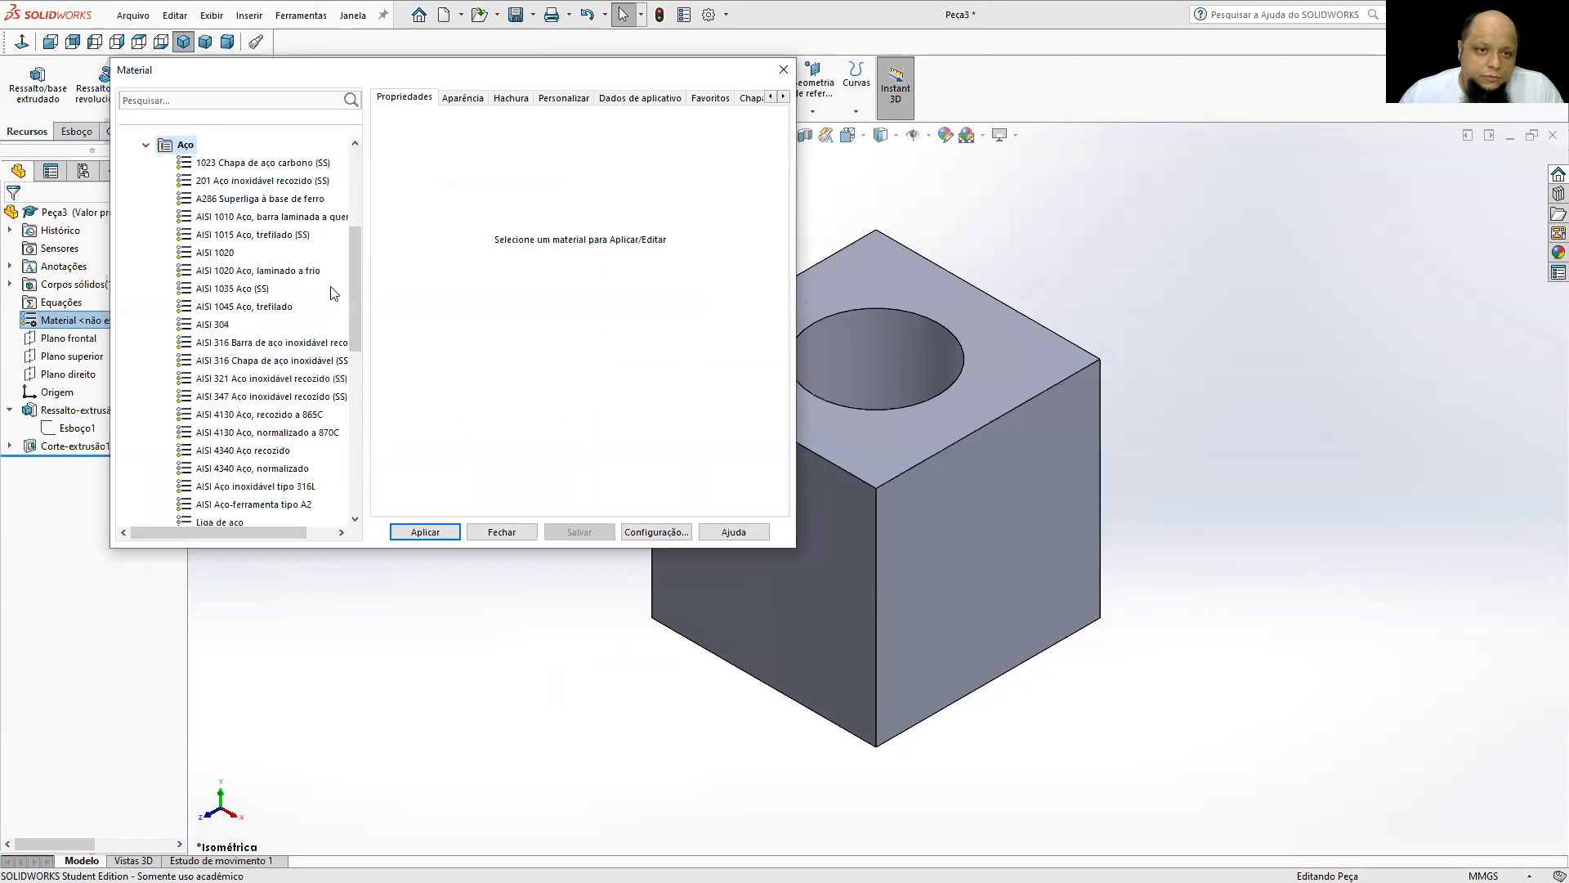
pyautogui.click(210, 323)
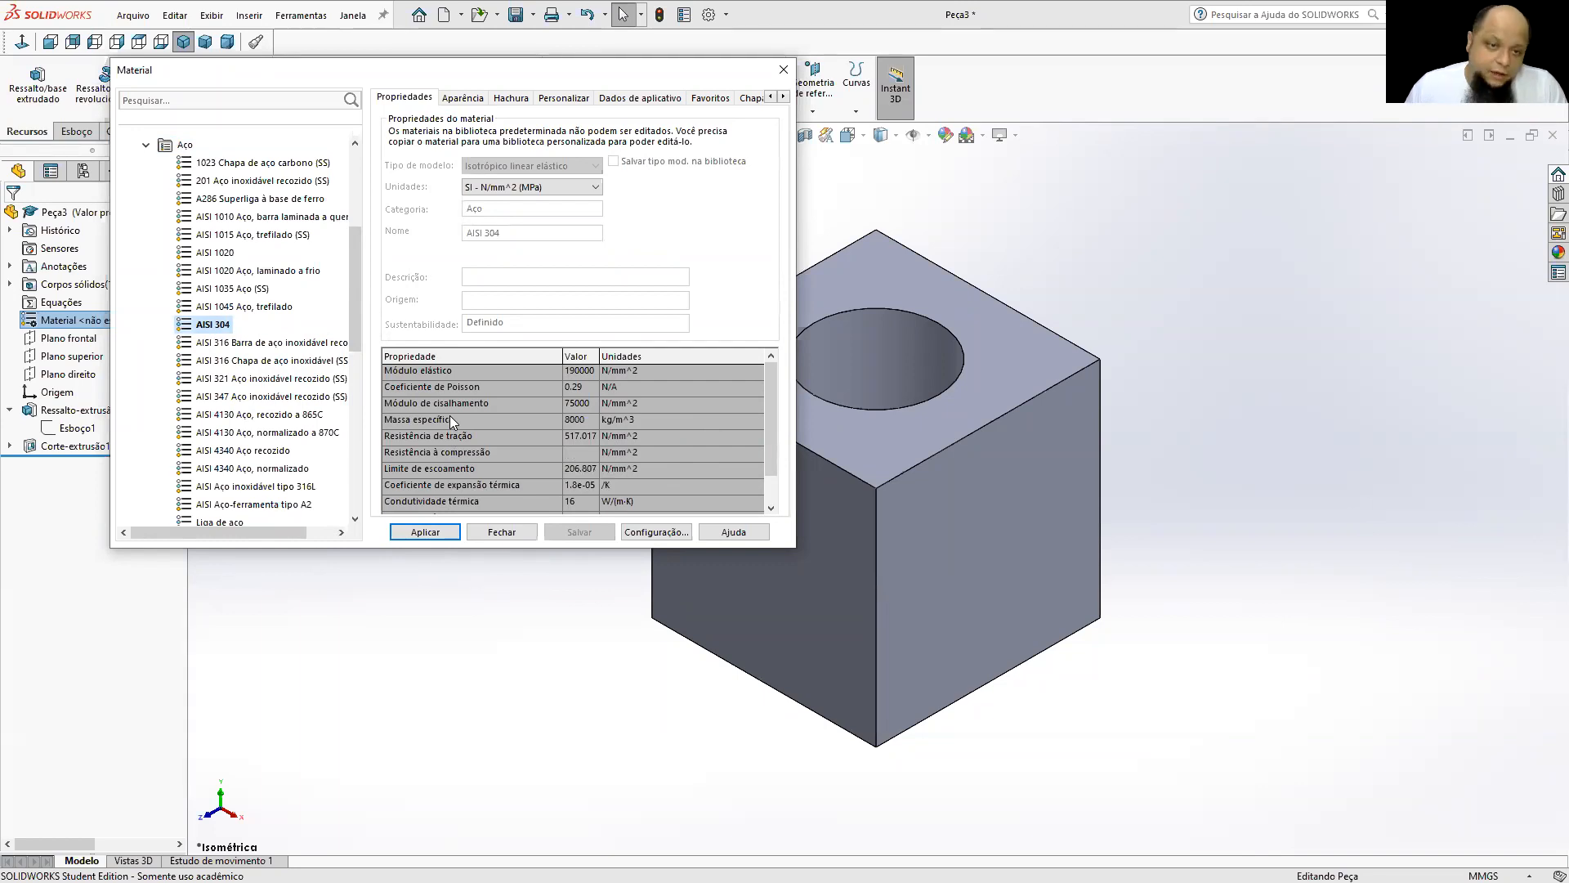
pyautogui.moveTo(359, 316); pyautogui.dragTo(364, 484)
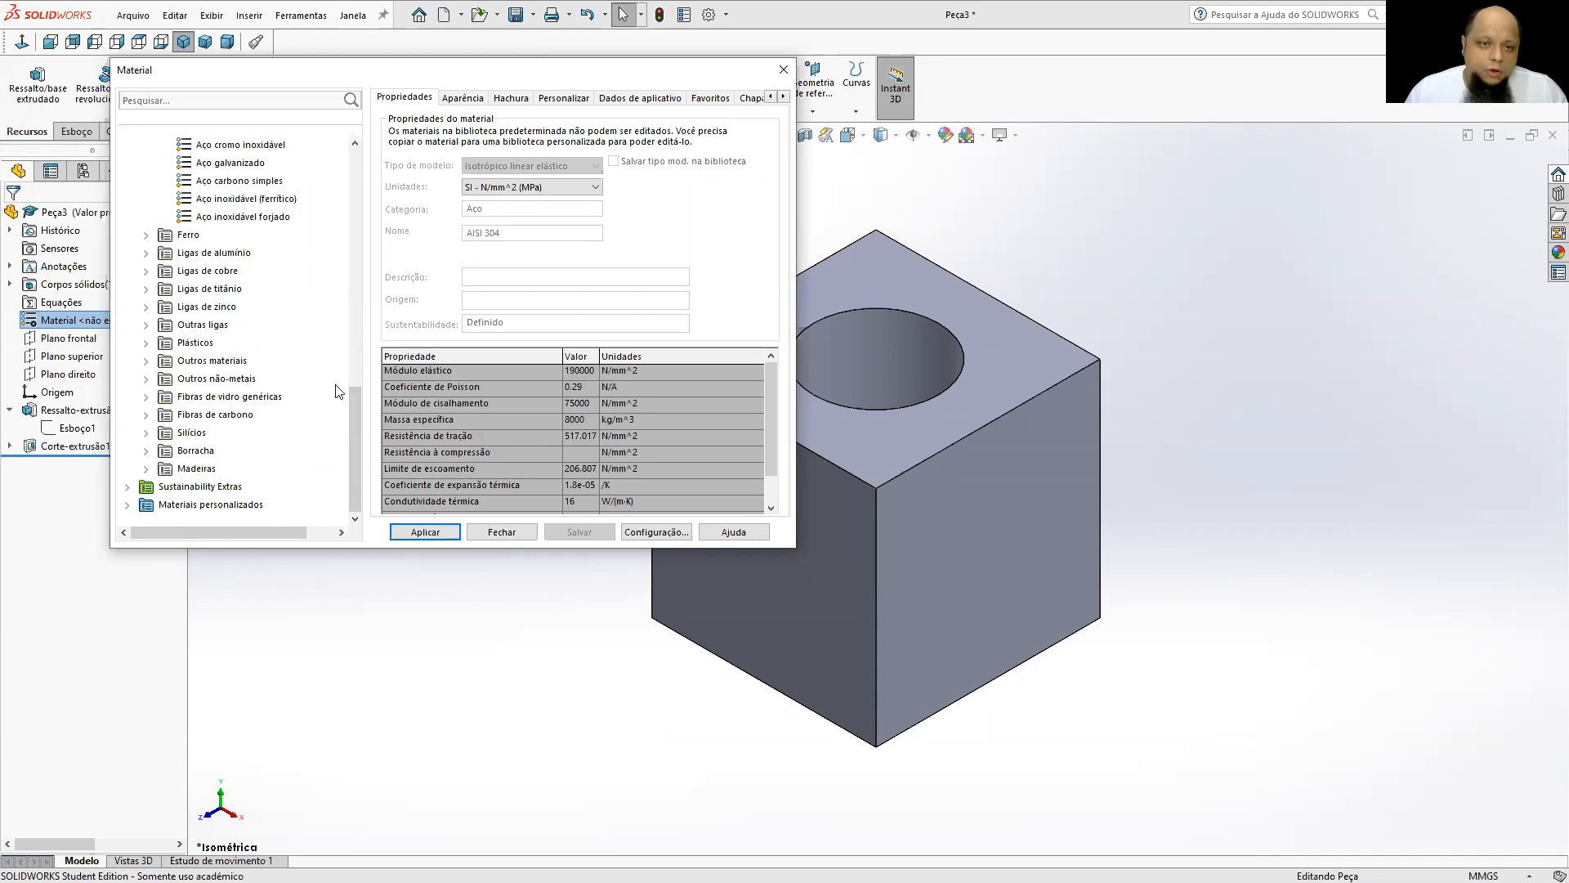
pyautogui.moveTo(357, 416); pyautogui.dragTo(369, 265)
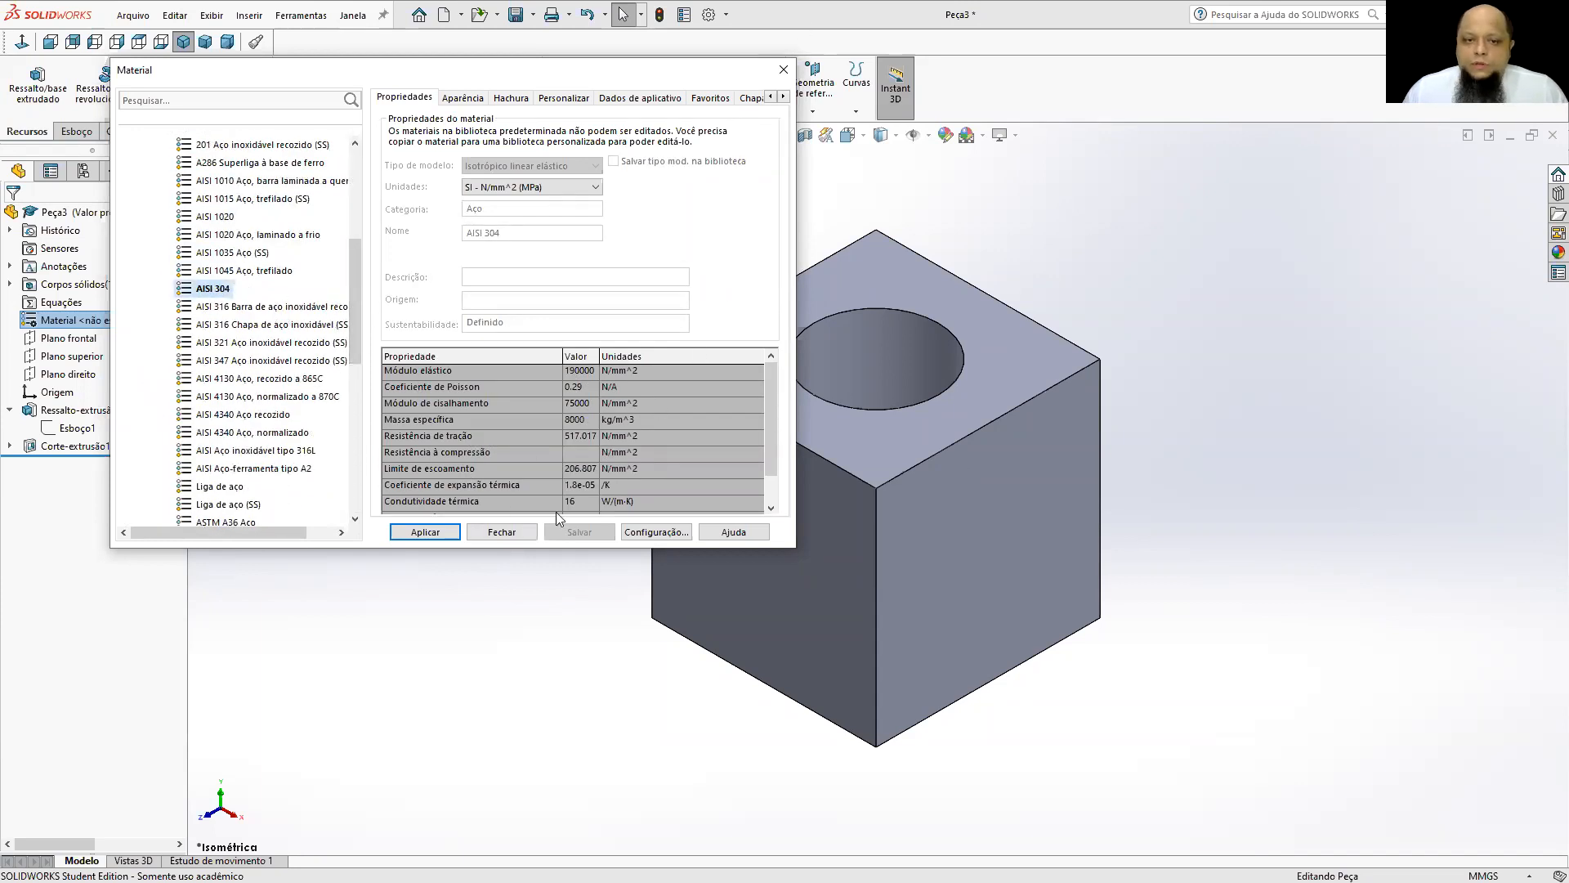
pyautogui.click(415, 533)
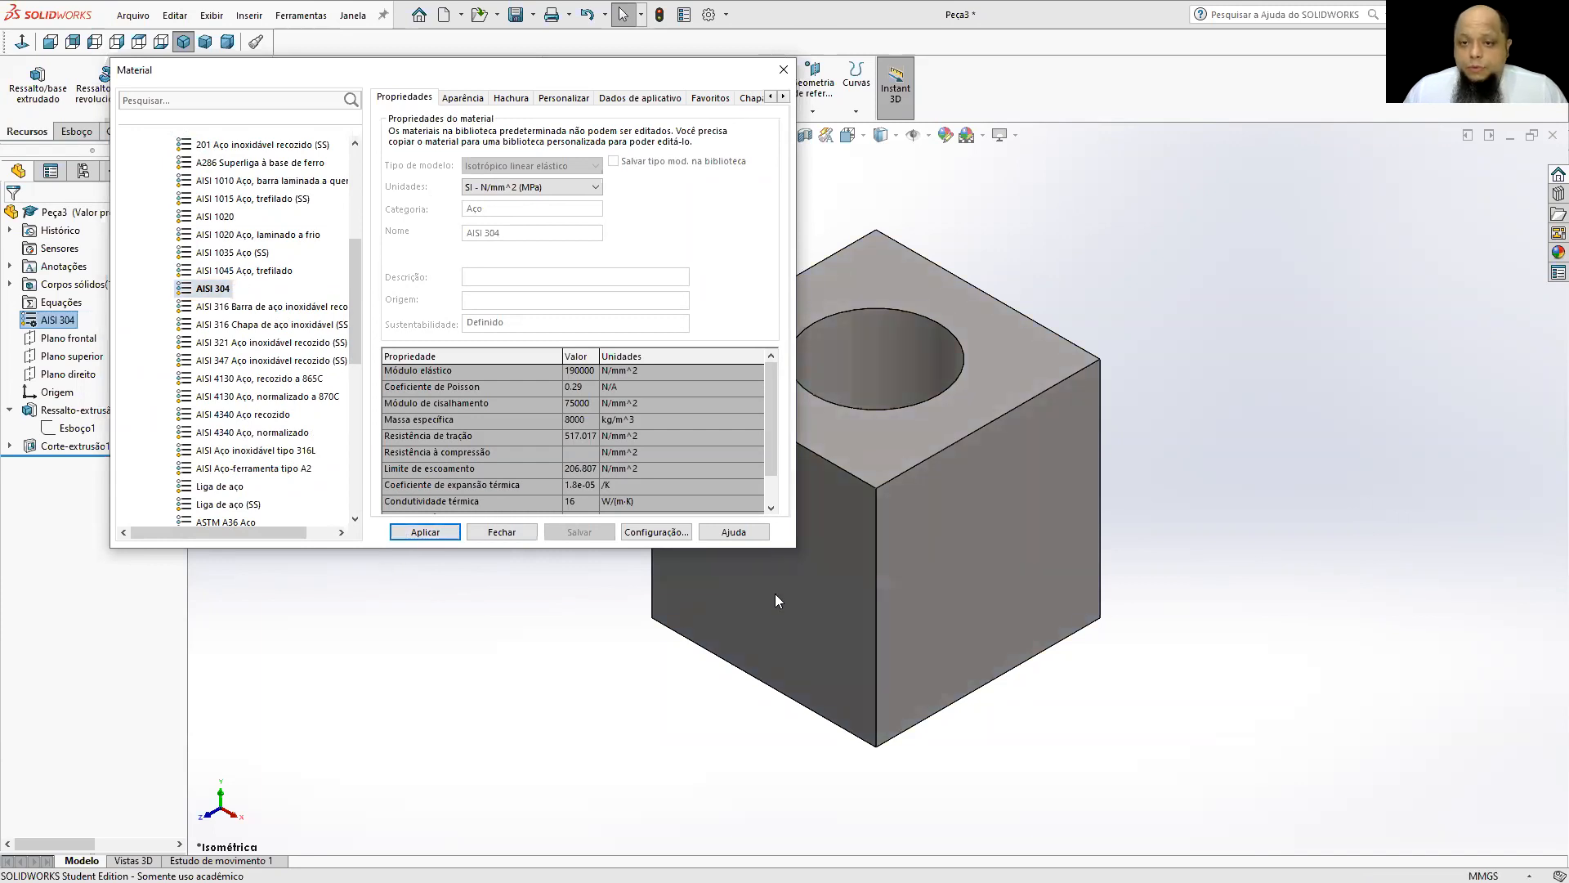
pyautogui.click(783, 69)
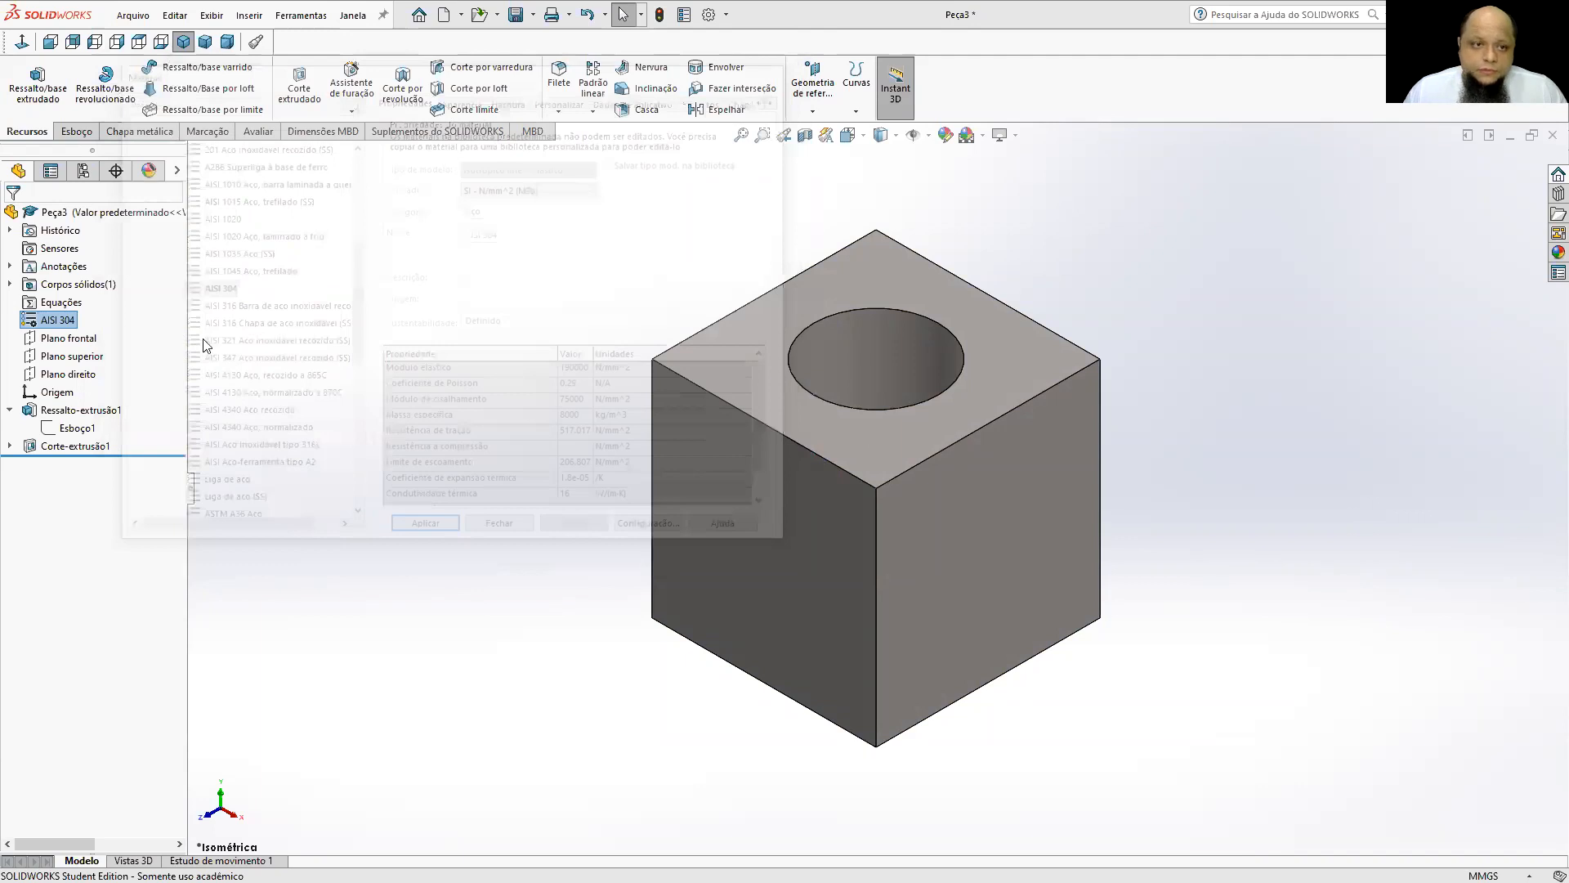
pyautogui.click(418, 313)
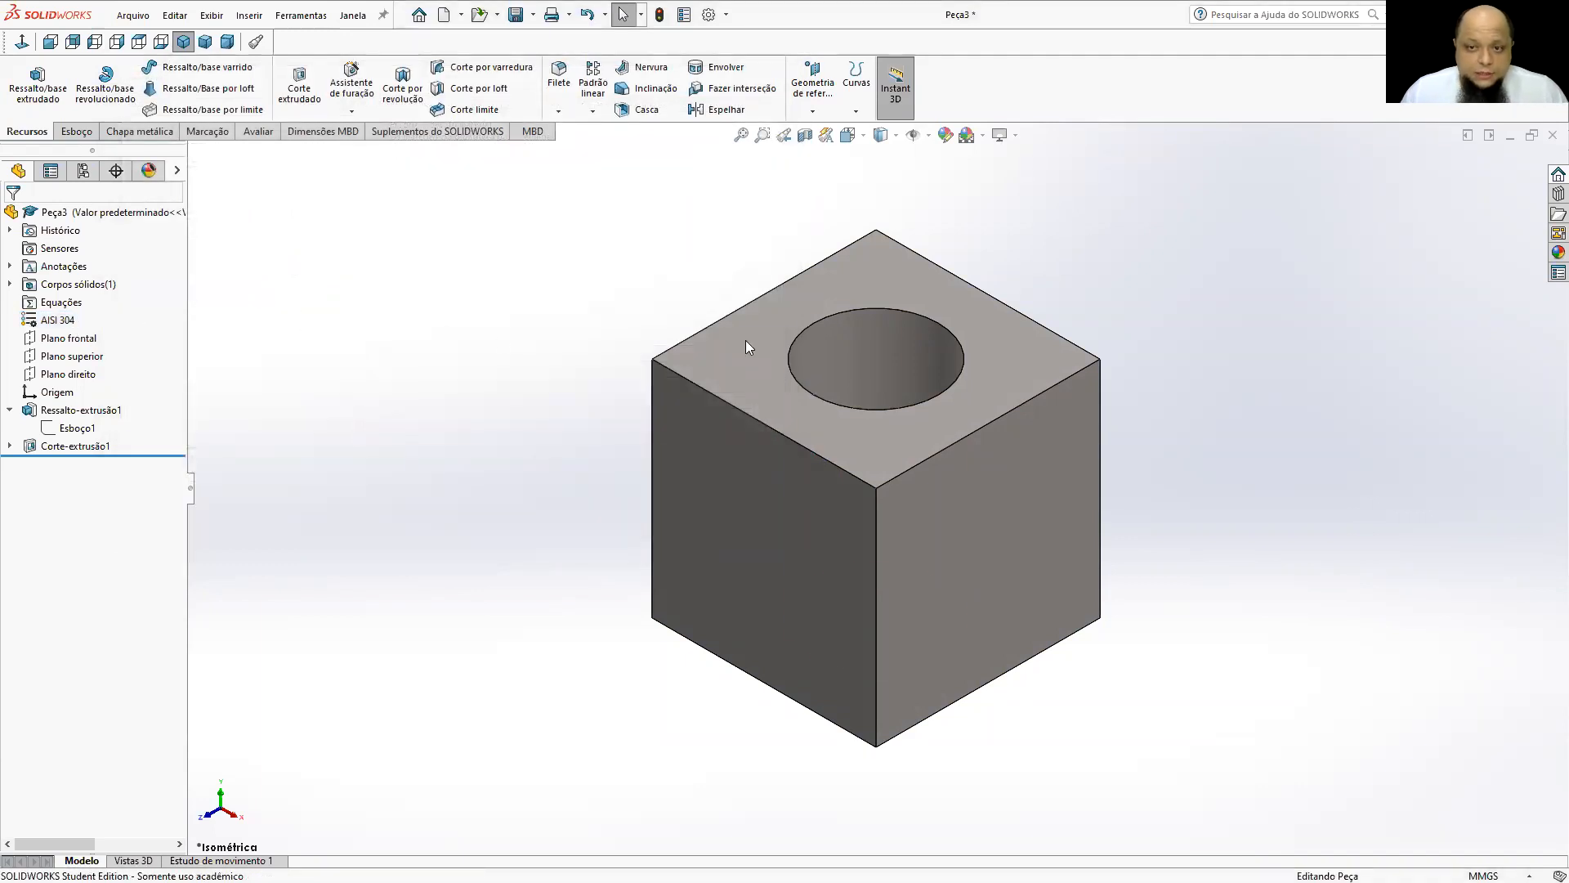
# Measure the length of one of the cube's vertical edges and close the measurement tool.
pyautogui.moveTo(935, 358); pyautogui.dragTo(938, 434, button='middle')
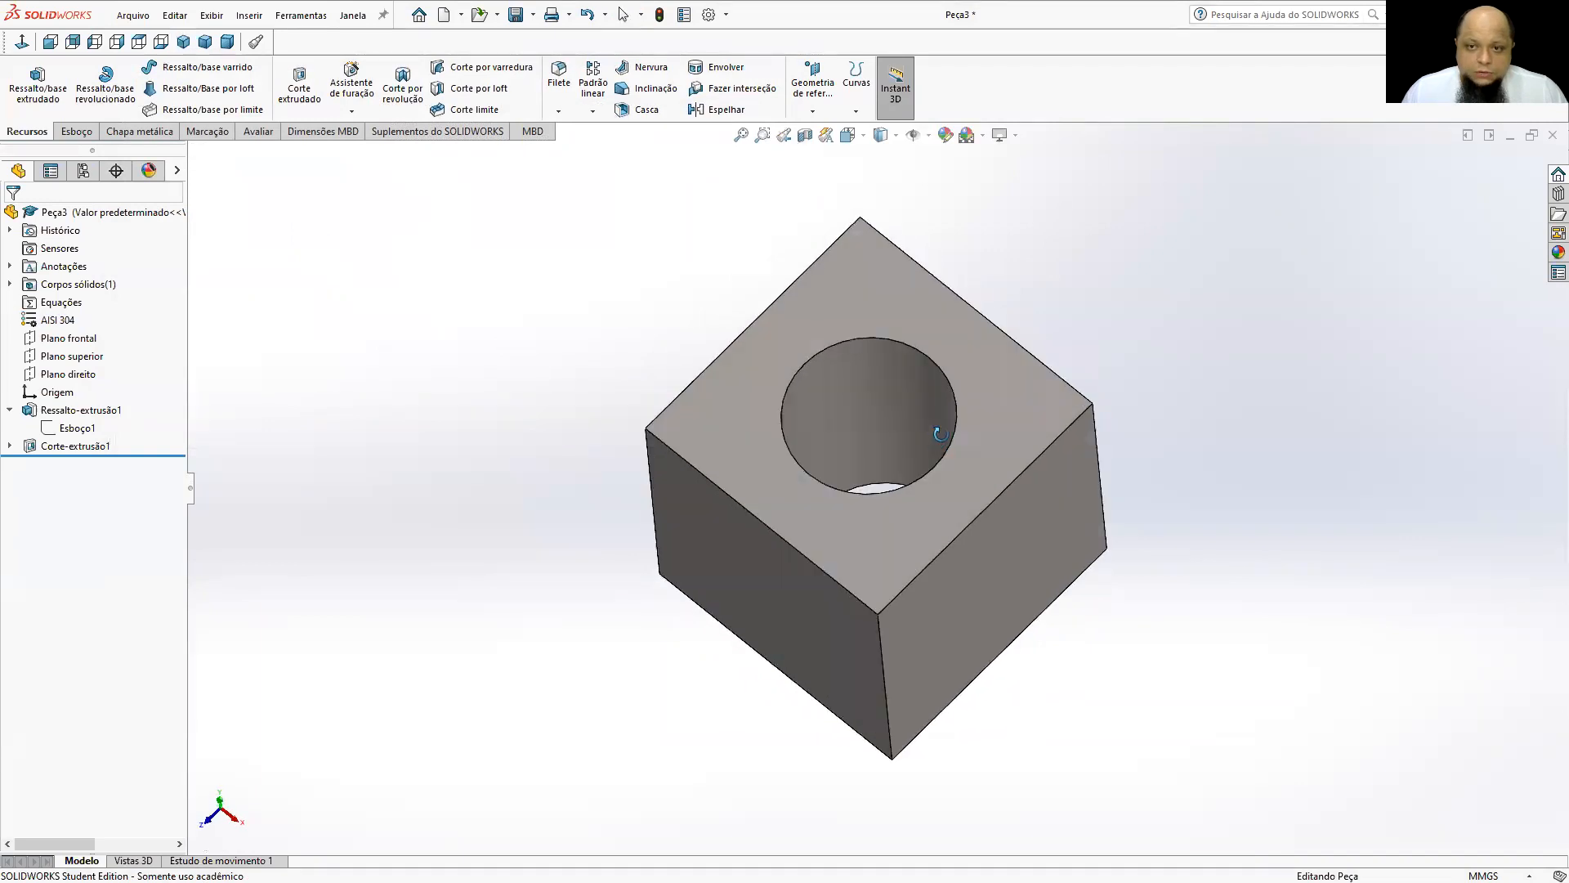
pyautogui.click(260, 131)
pyautogui.click(137, 88)
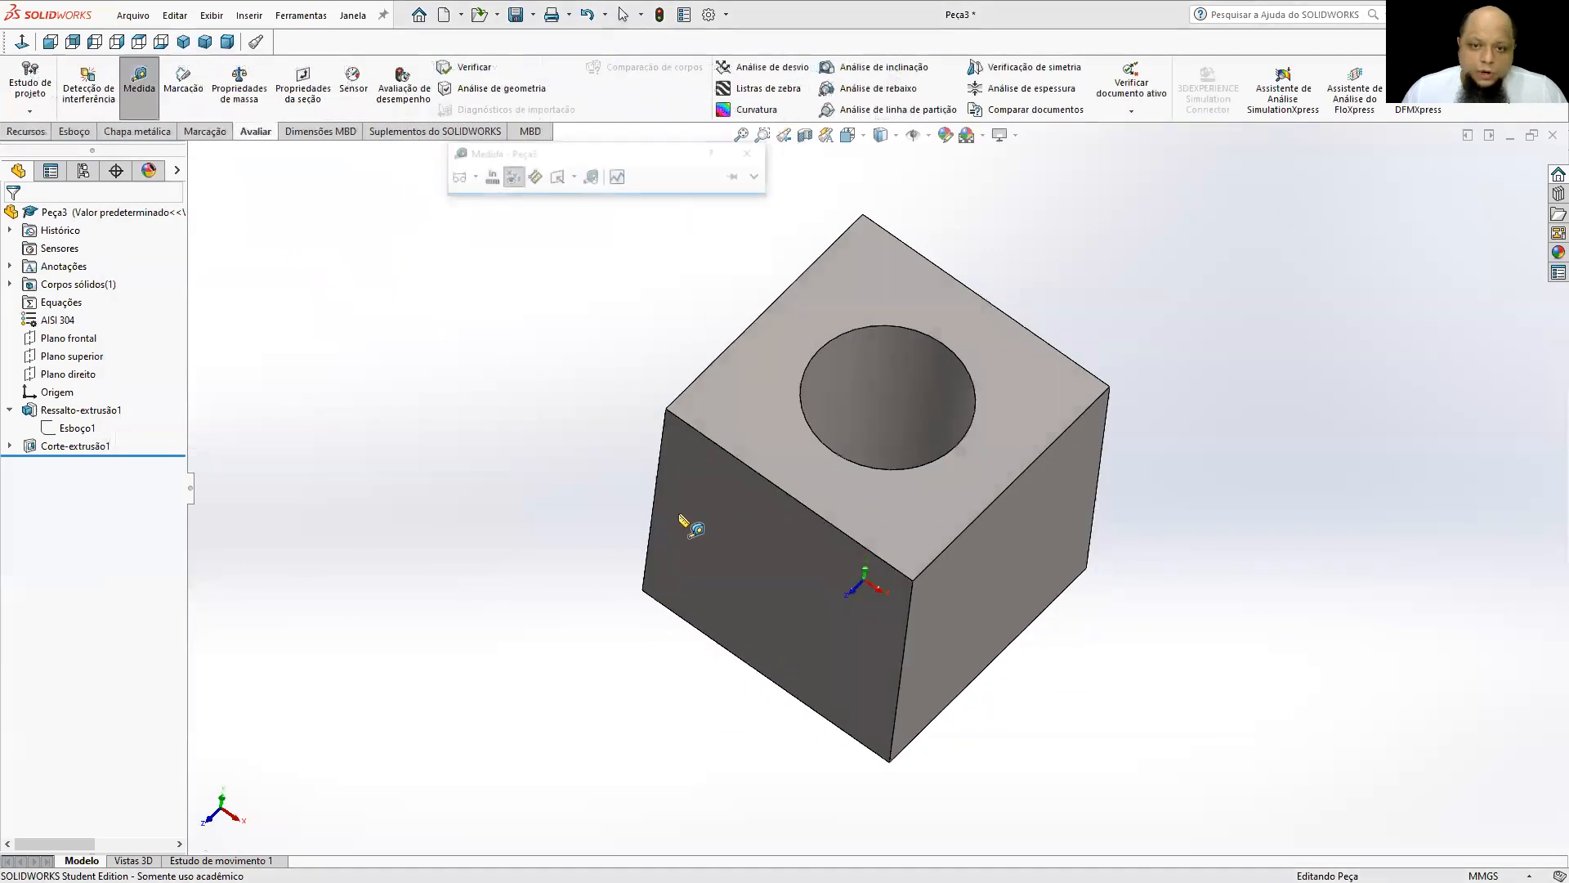
pyautogui.click(660, 468)
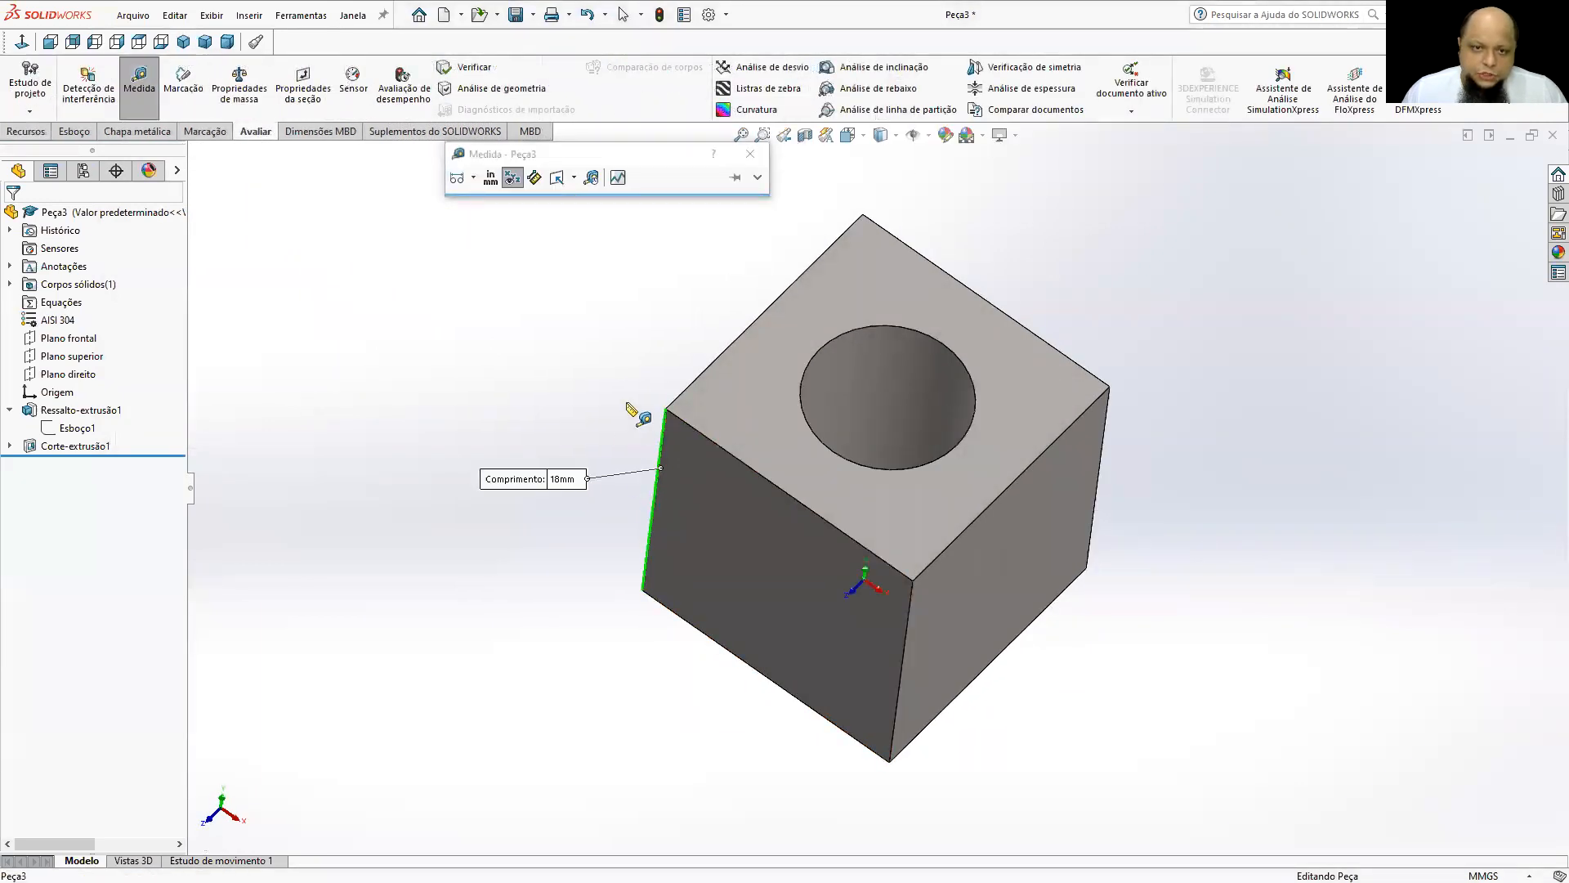
pyautogui.click(139, 82)
# Evaluate the part's mass properties and examine its mass and volume with their units.
pyautogui.moveTo(796, 335); pyautogui.dragTo(641, 319, button='middle')
pyautogui.moveTo(1038, 513); pyautogui.dragTo(946, 532, button='middle')
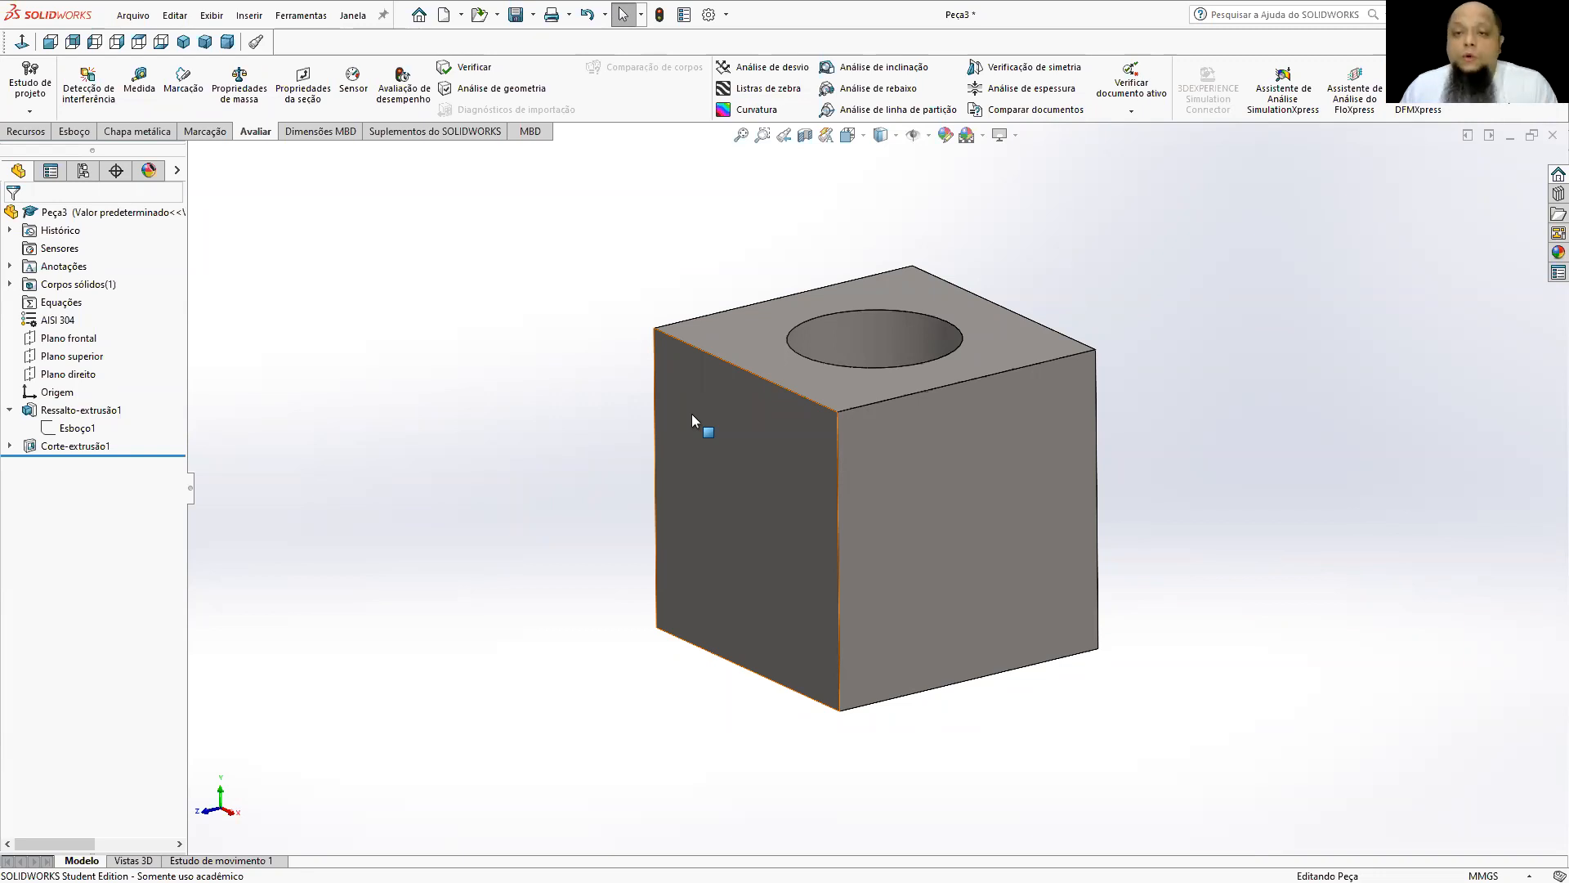
pyautogui.moveTo(861, 459); pyautogui.dragTo(906, 670, button='middle')
pyautogui.moveTo(849, 541); pyautogui.dragTo(850, 507, button='middle')
pyautogui.scroll(2, 850, 507)
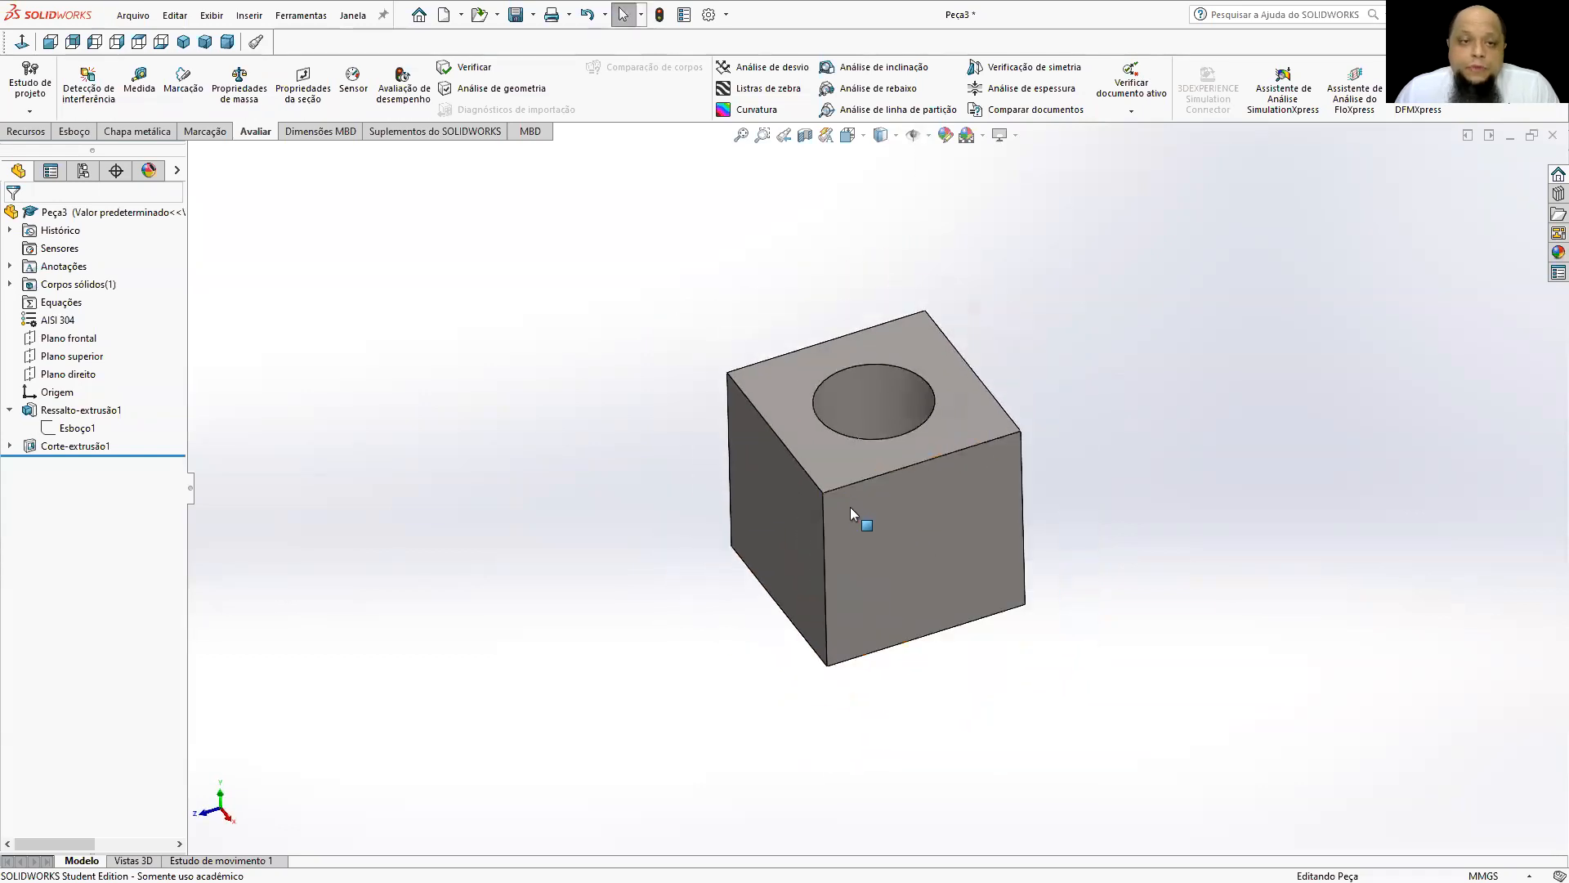
pyautogui.click(227, 101)
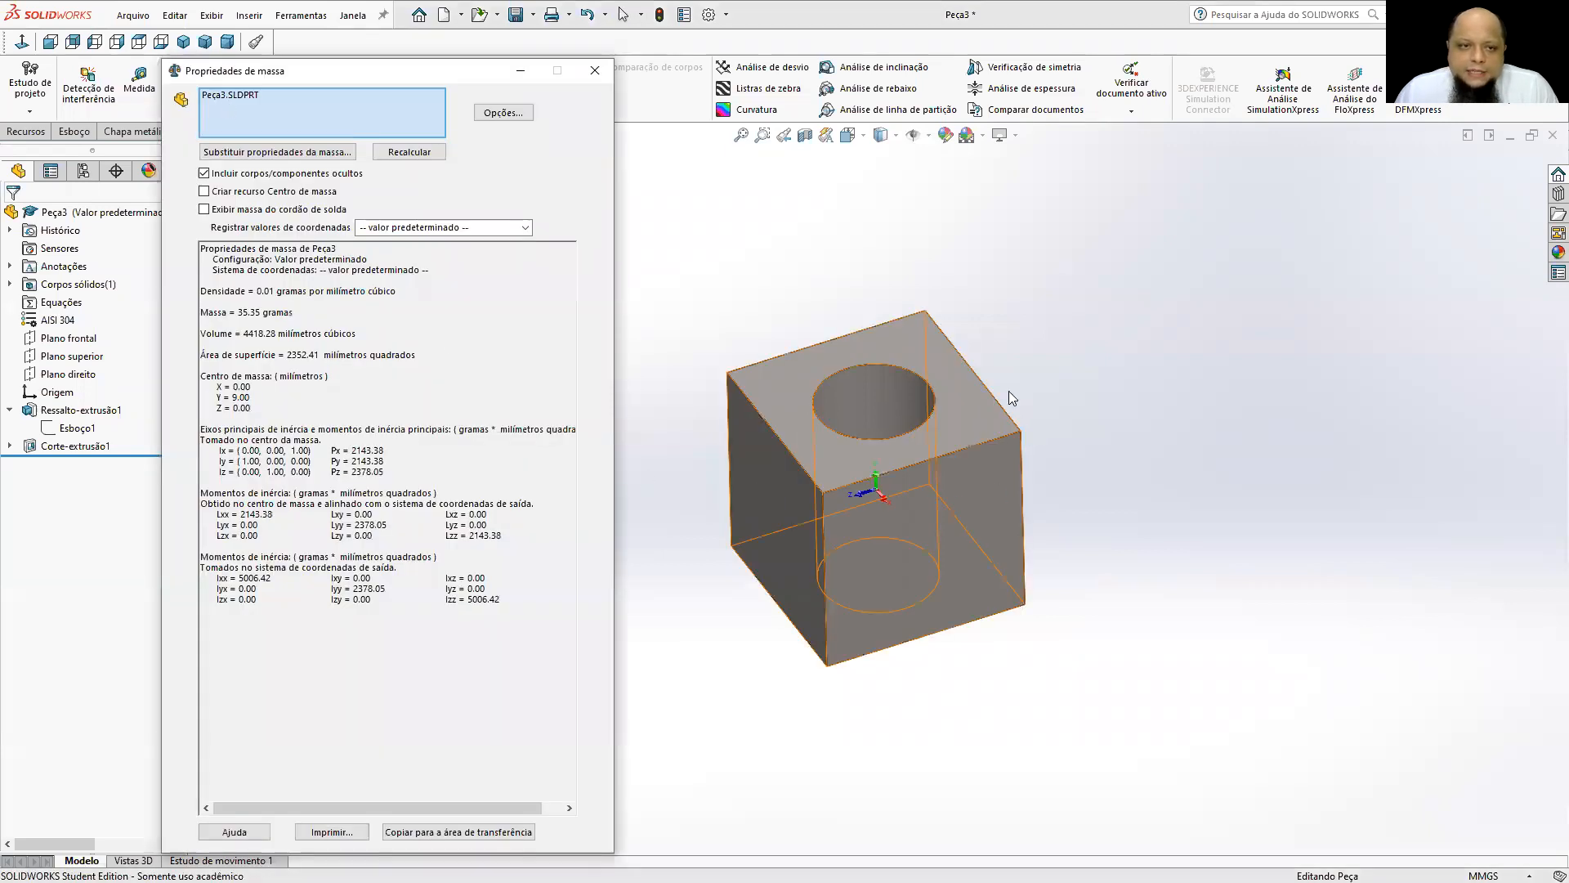
pyautogui.moveTo(236, 312); pyautogui.dragTo(299, 307)
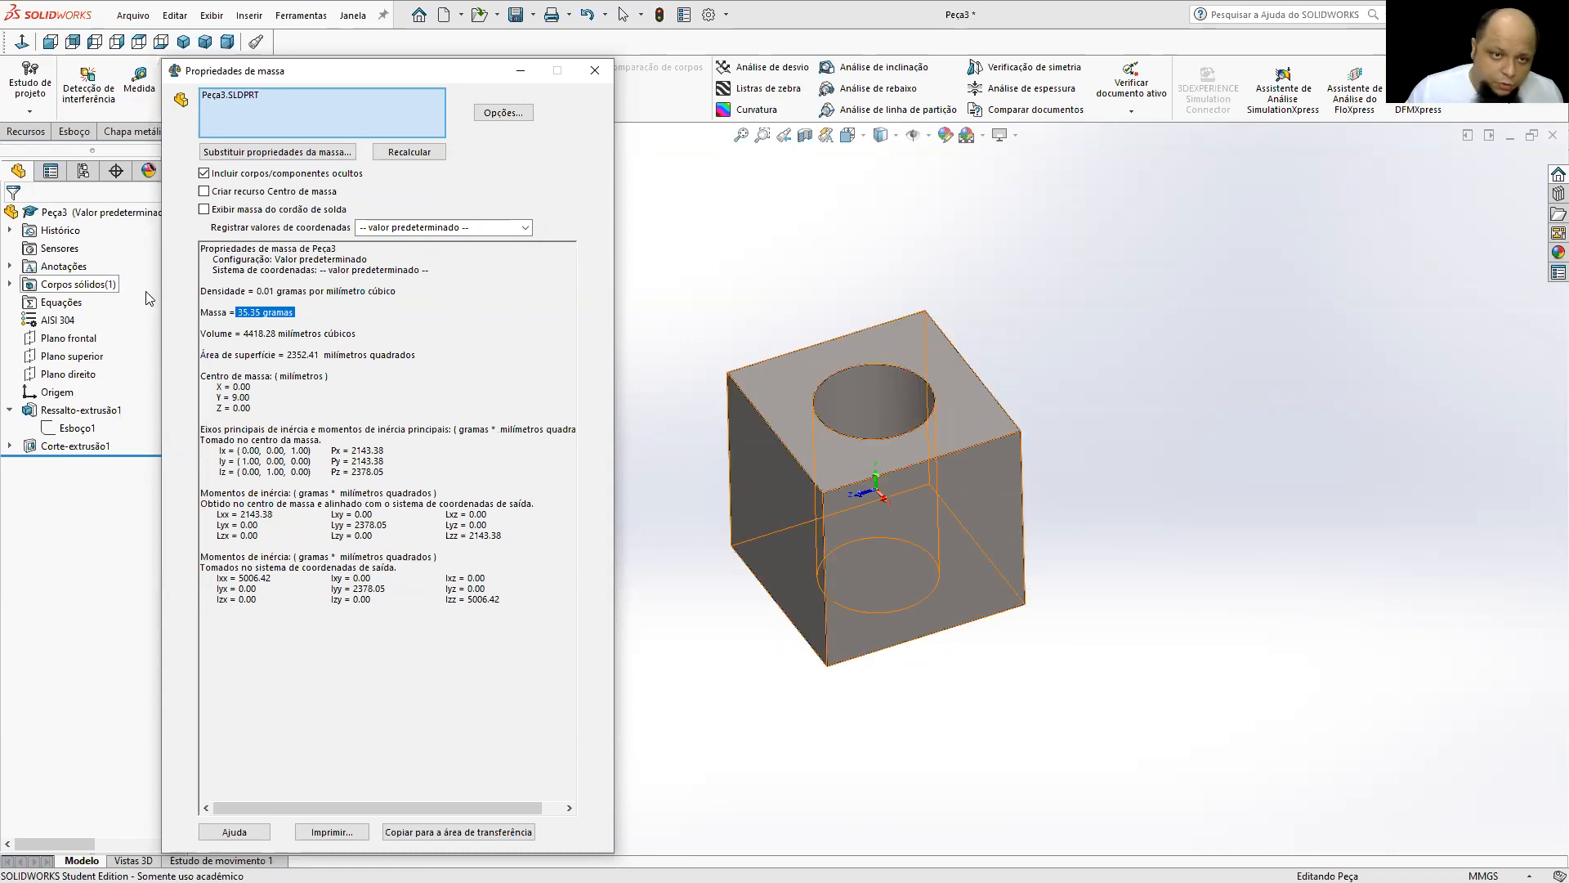
pyautogui.moveTo(242, 334); pyautogui.dragTo(278, 333)
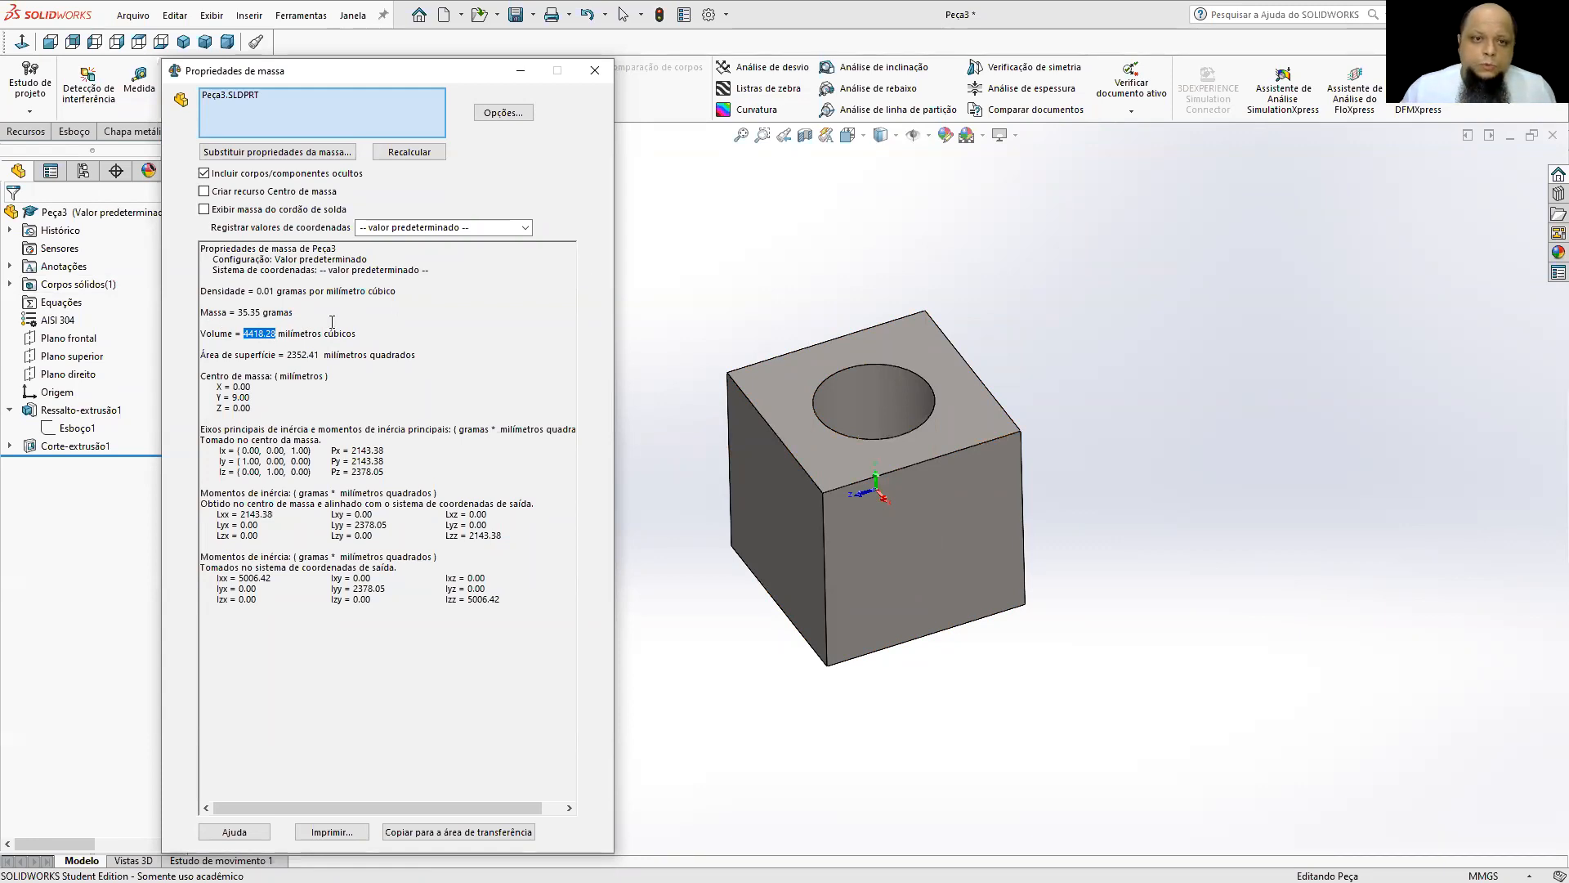
pyautogui.moveTo(312, 333); pyautogui.dragTo(360, 332)
# Check the unit options of the mass properties without changing them and close the evaluation.
pyautogui.click(503, 113)
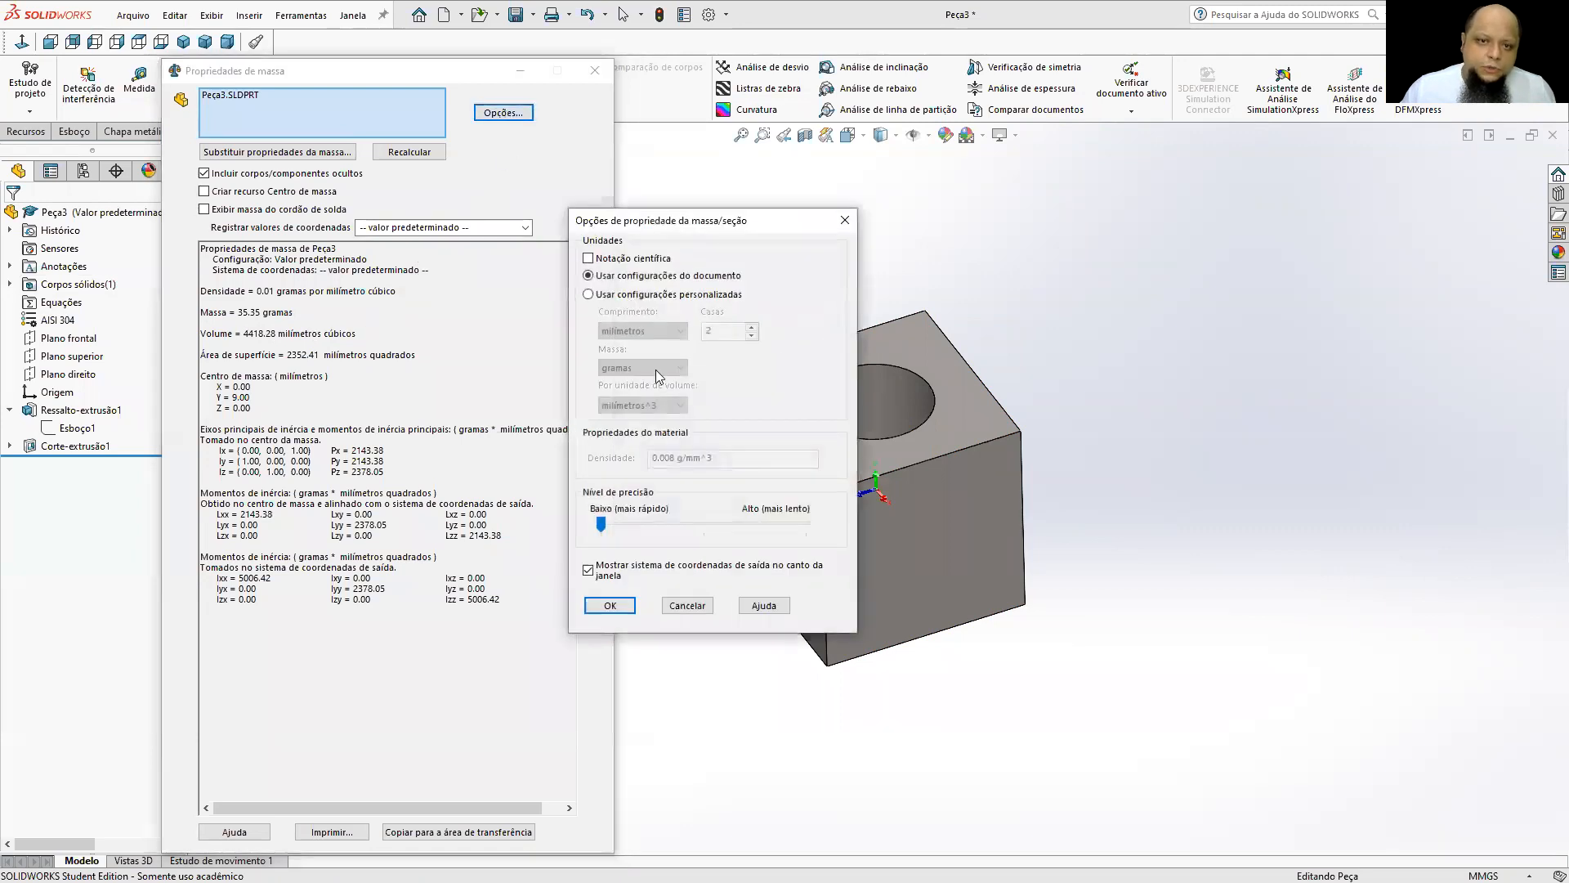
pyautogui.click(847, 221)
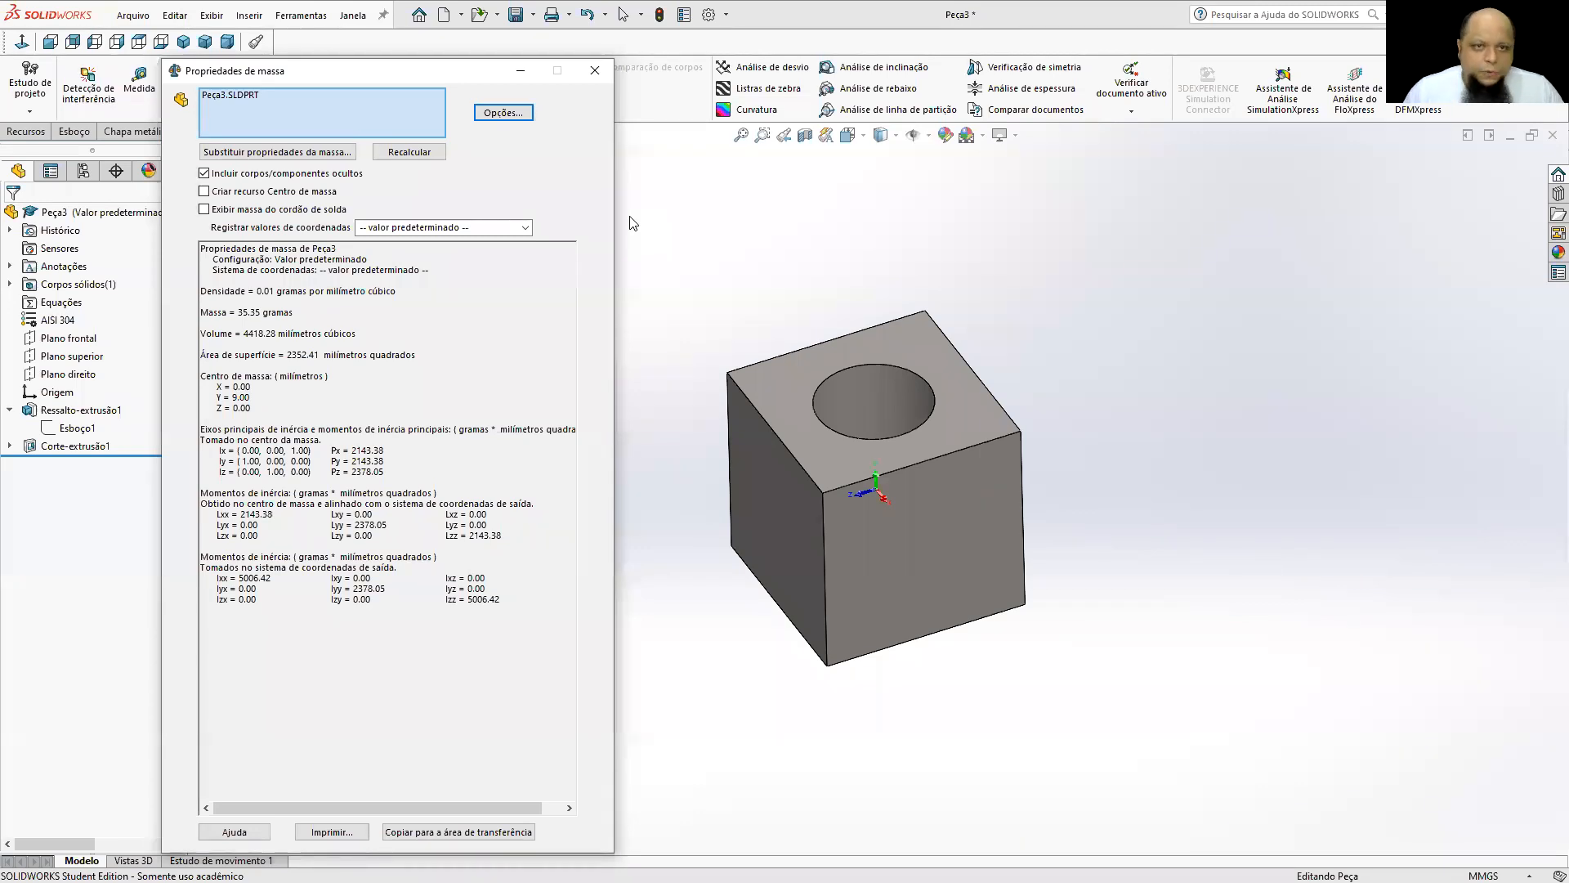
pyautogui.click(594, 72)
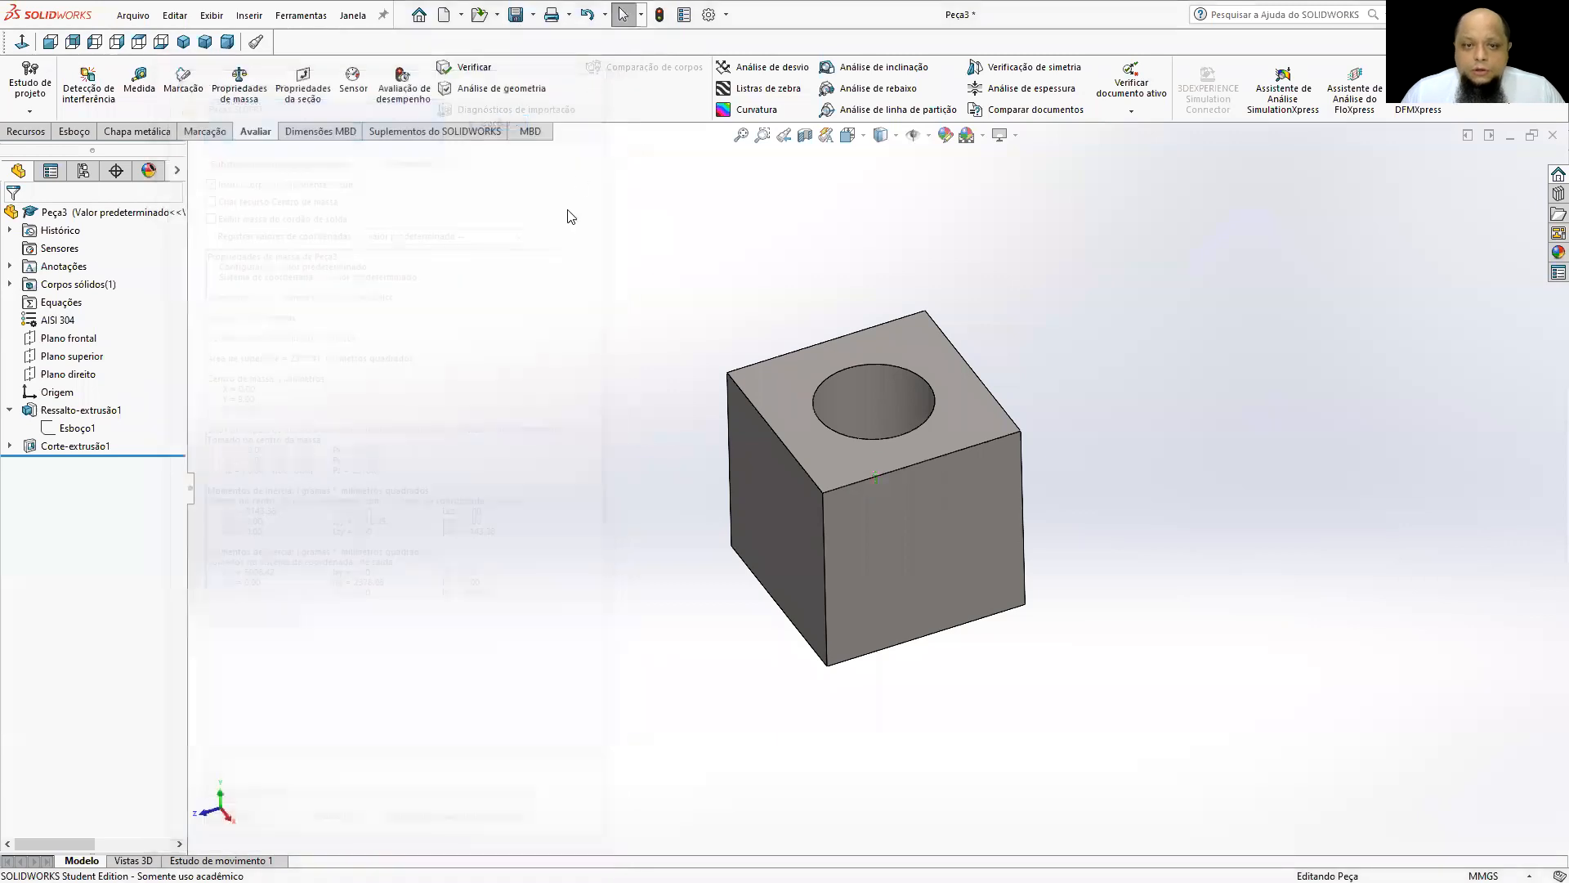
# Roll the part back to before the hole cut, check the solid cube's volume in the mass properties, and close the evaluation.
pyautogui.moveTo(178, 457); pyautogui.dragTo(168, 438)
pyautogui.click(239, 82)
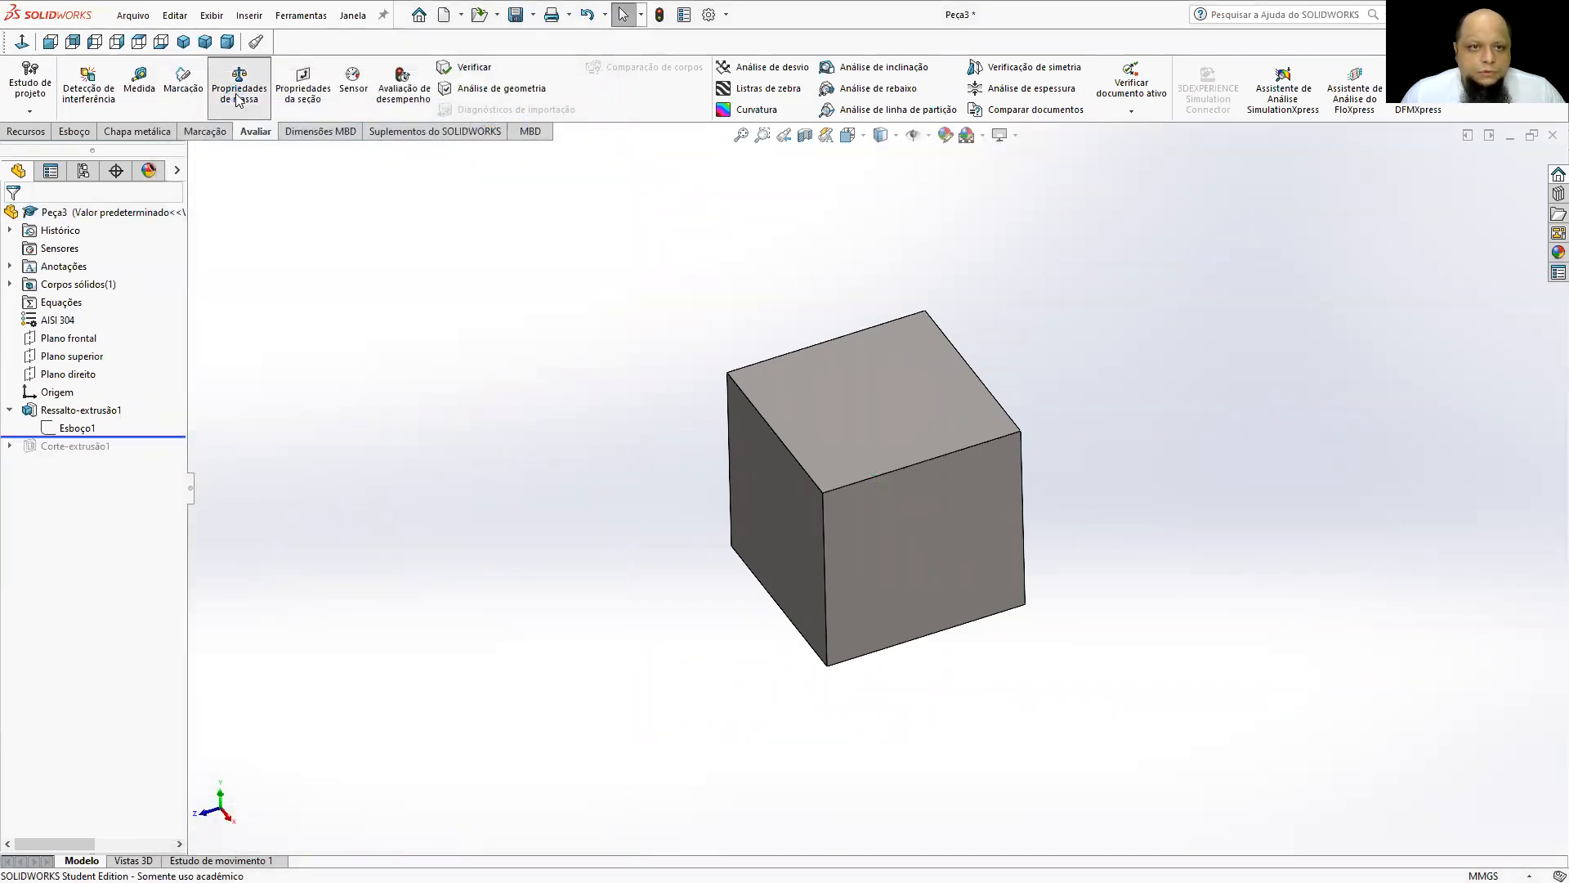
pyautogui.moveTo(244, 333); pyautogui.dragTo(347, 333)
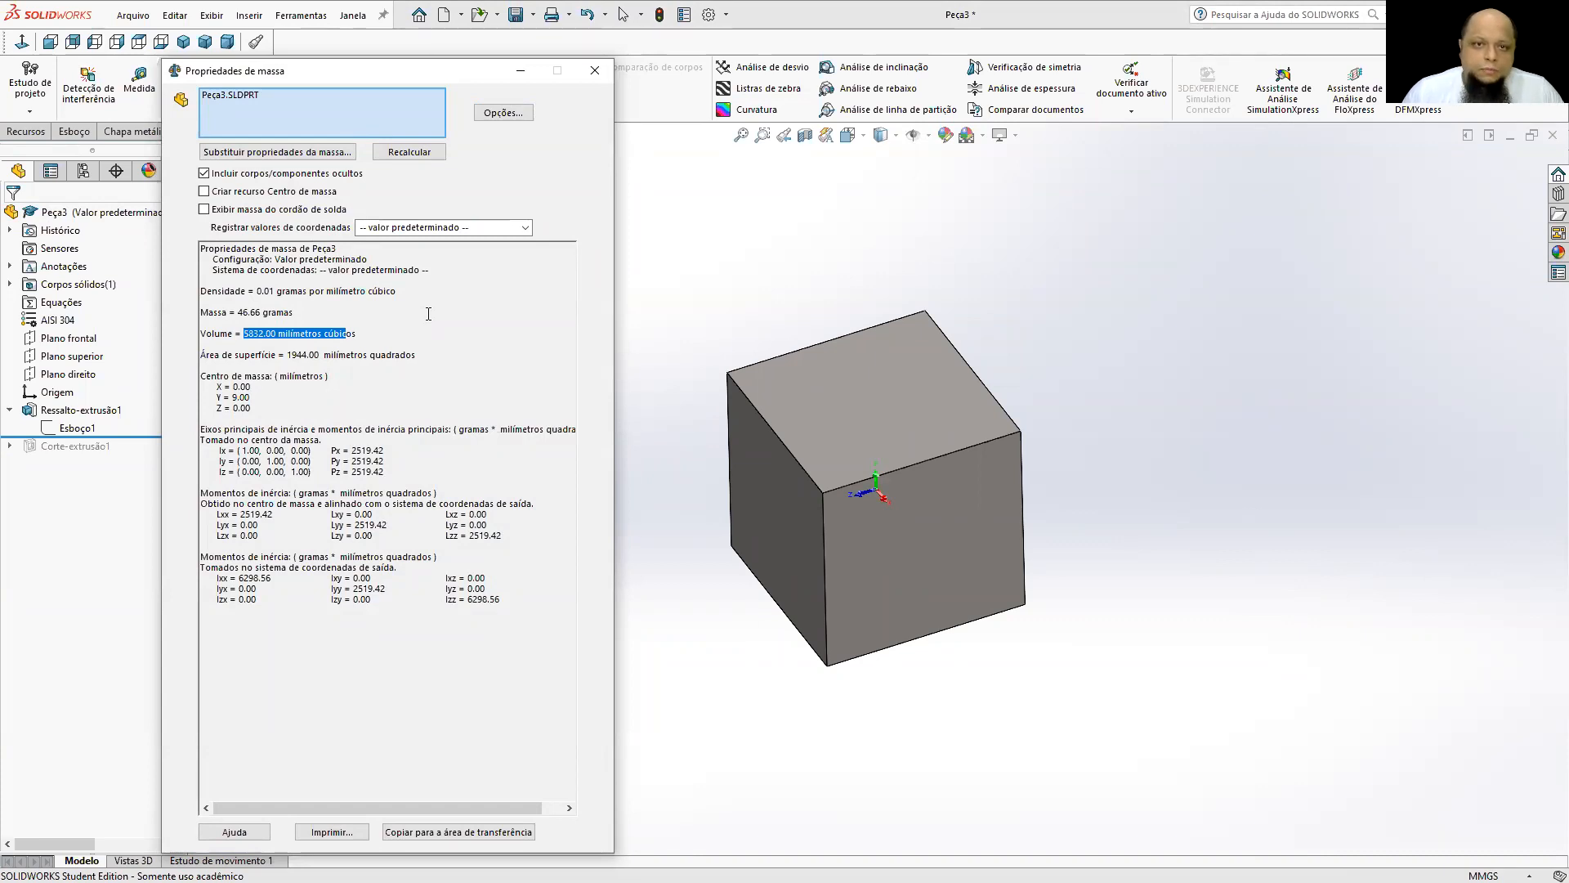
pyautogui.click(595, 71)
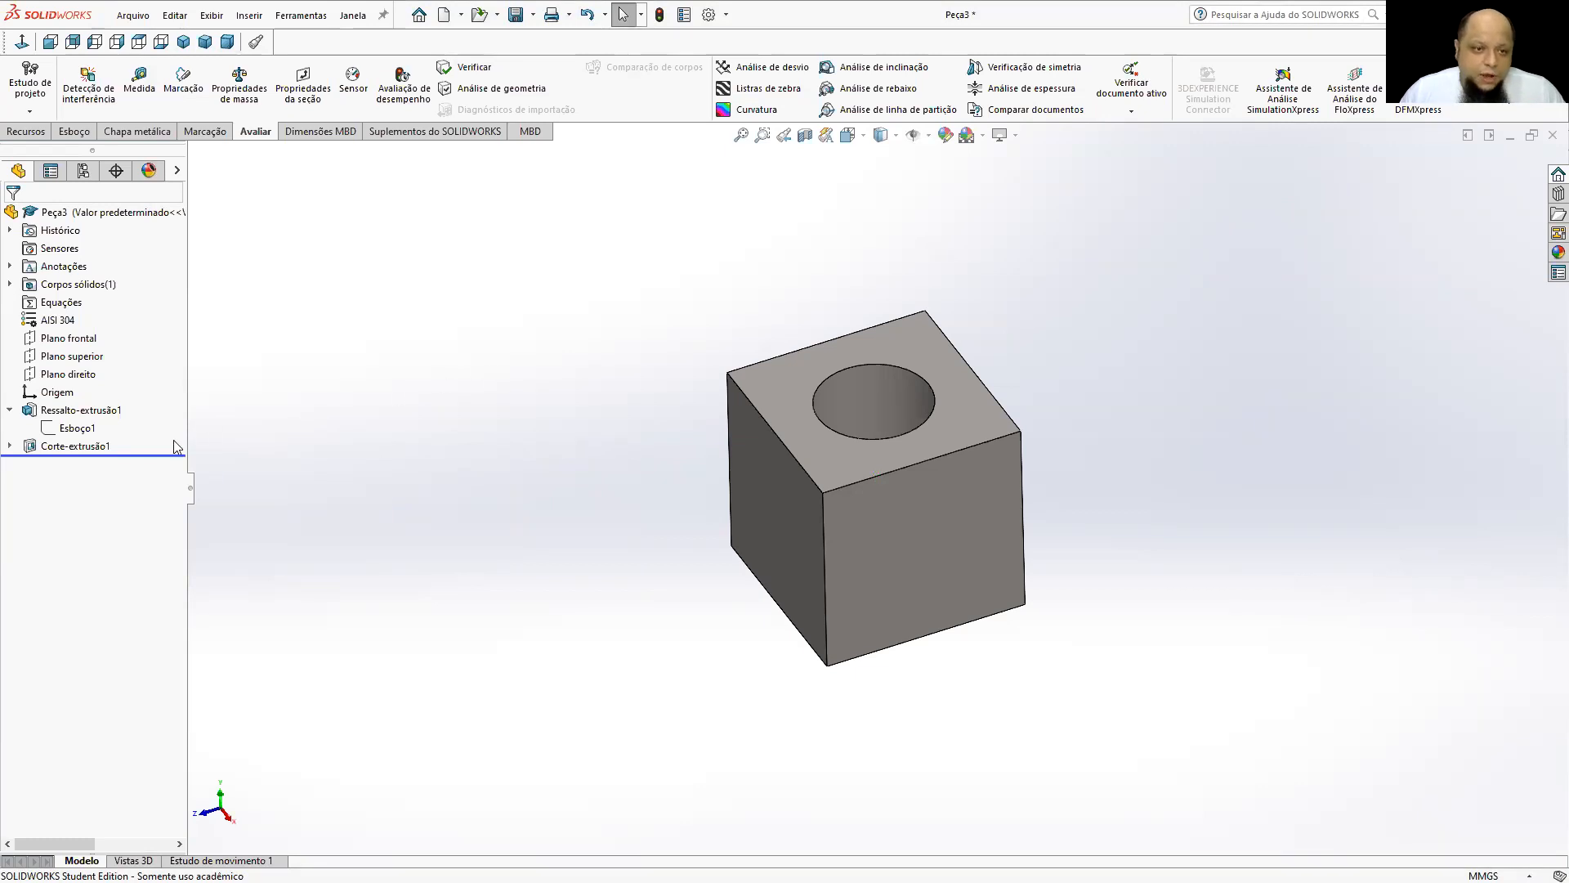
# Roll back before the hole cut again, inspect the solid cube from several sides, and roll forward to restore the hole.
pyautogui.moveTo(165, 456); pyautogui.dragTo(167, 440)
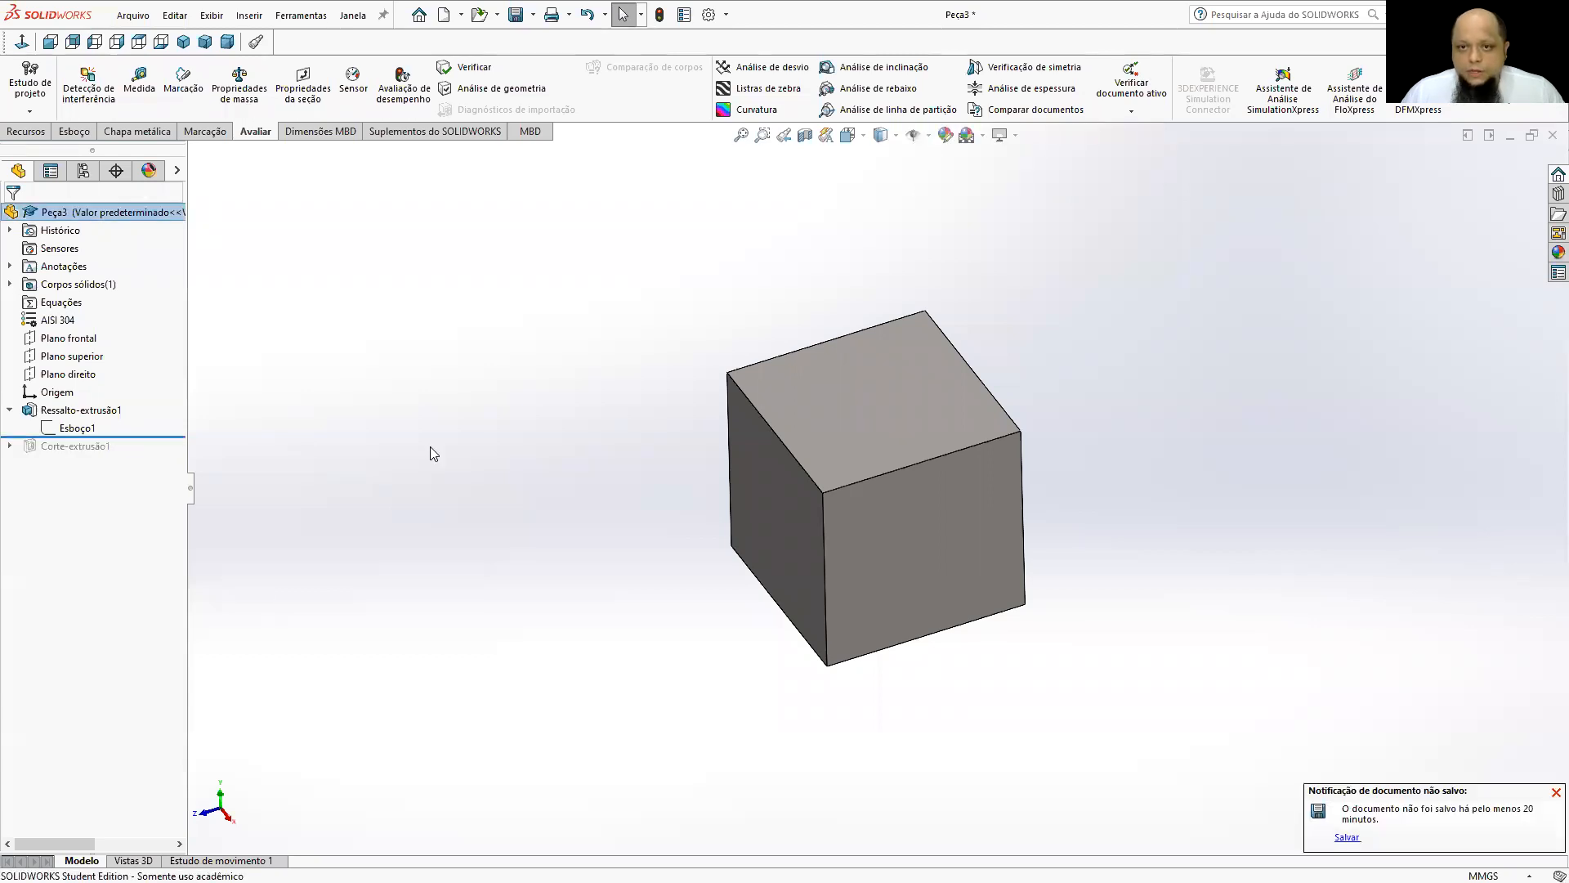
pyautogui.moveTo(760, 531); pyautogui.dragTo(1184, 658, button='middle')
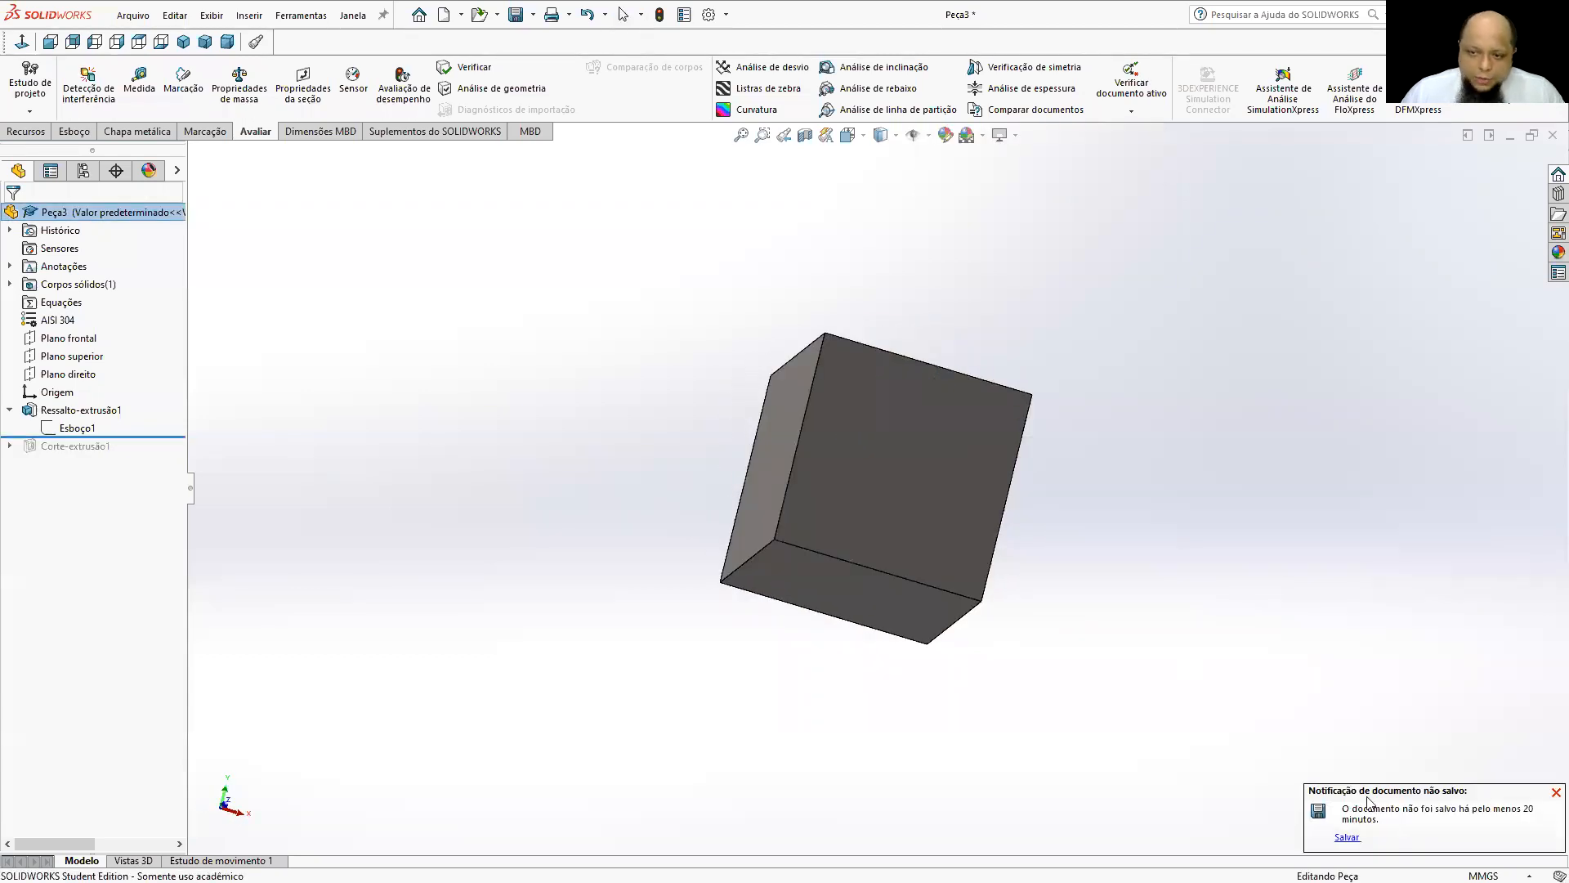
pyautogui.moveTo(1068, 648); pyautogui.dragTo(785, 635, button='middle')
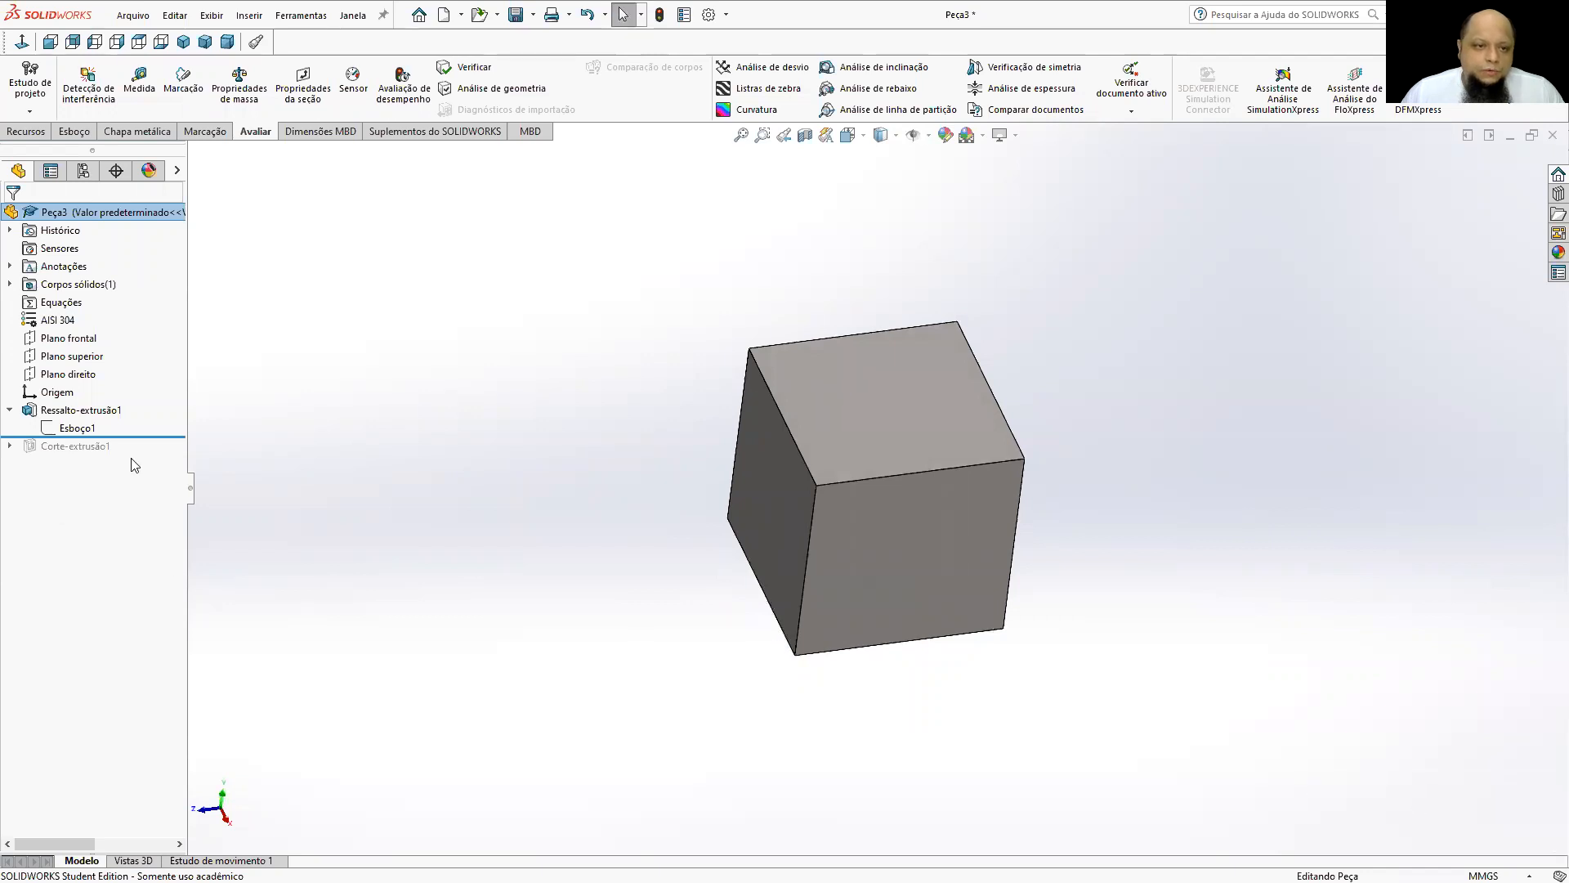
pyautogui.moveTo(143, 439); pyautogui.dragTo(143, 456)
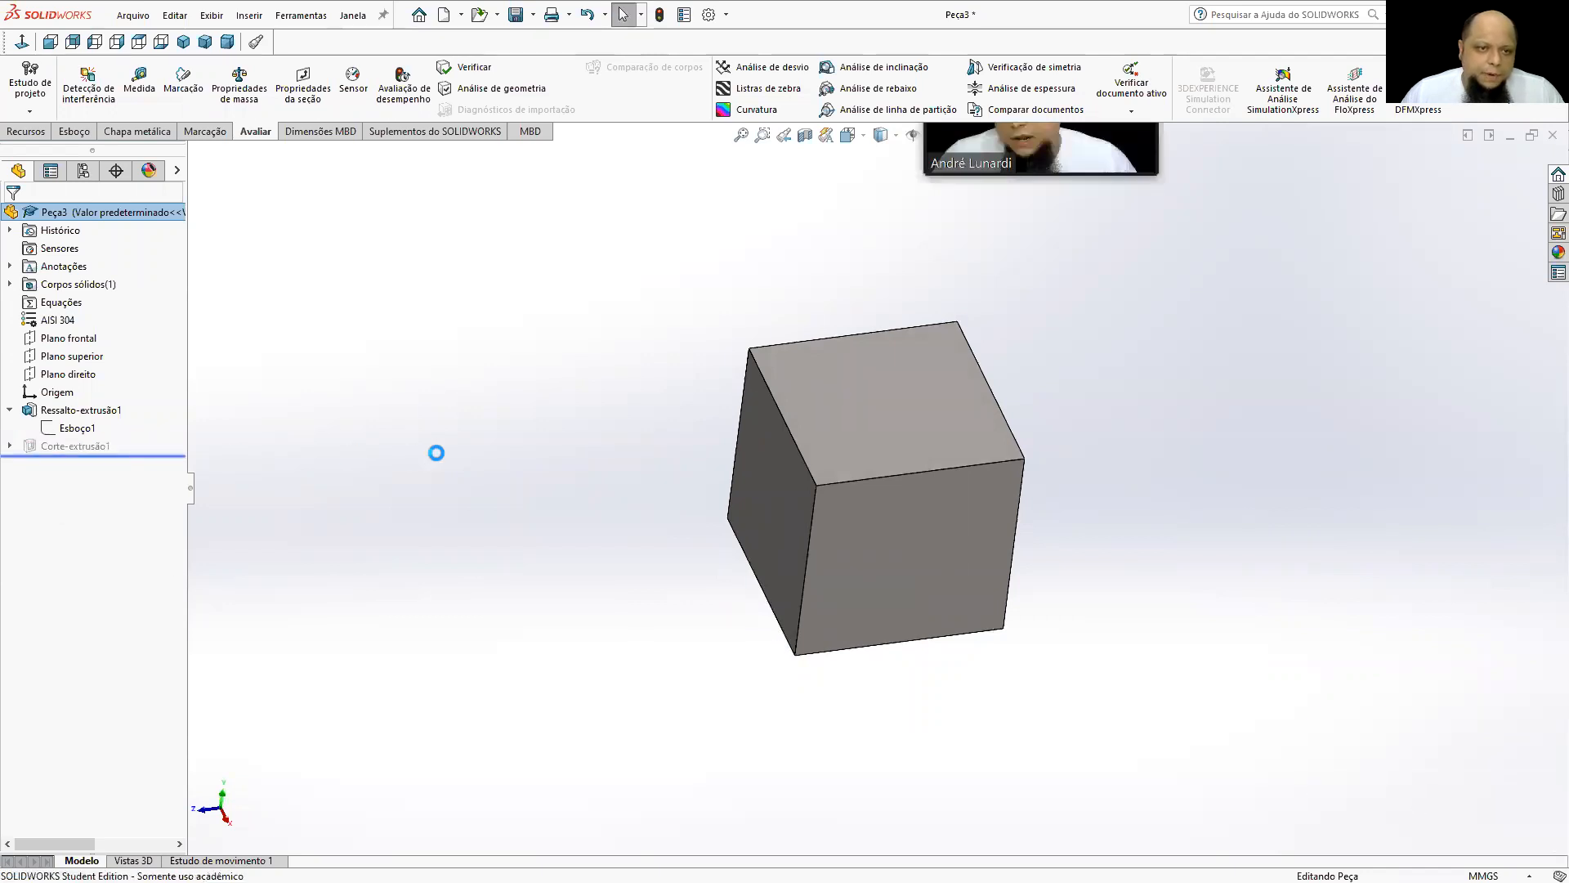
pyautogui.moveTo(438, 454); pyautogui.dragTo(743, 624, button='middle')
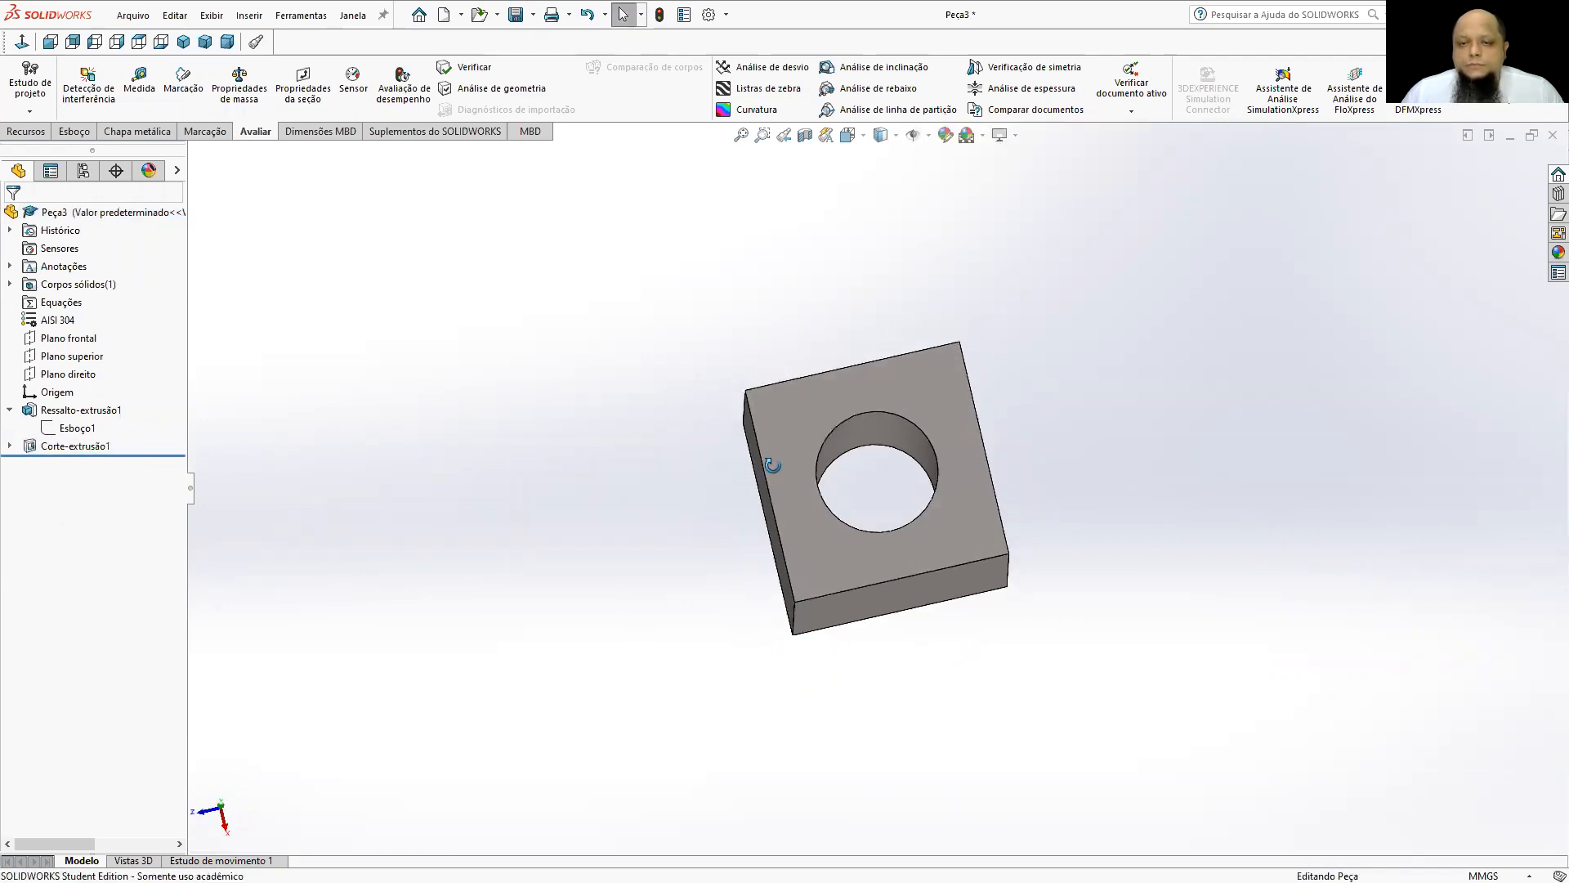
pyautogui.scroll(2, 921, 549)
pyautogui.moveTo(921, 556); pyautogui.dragTo(965, 397, button='middle')
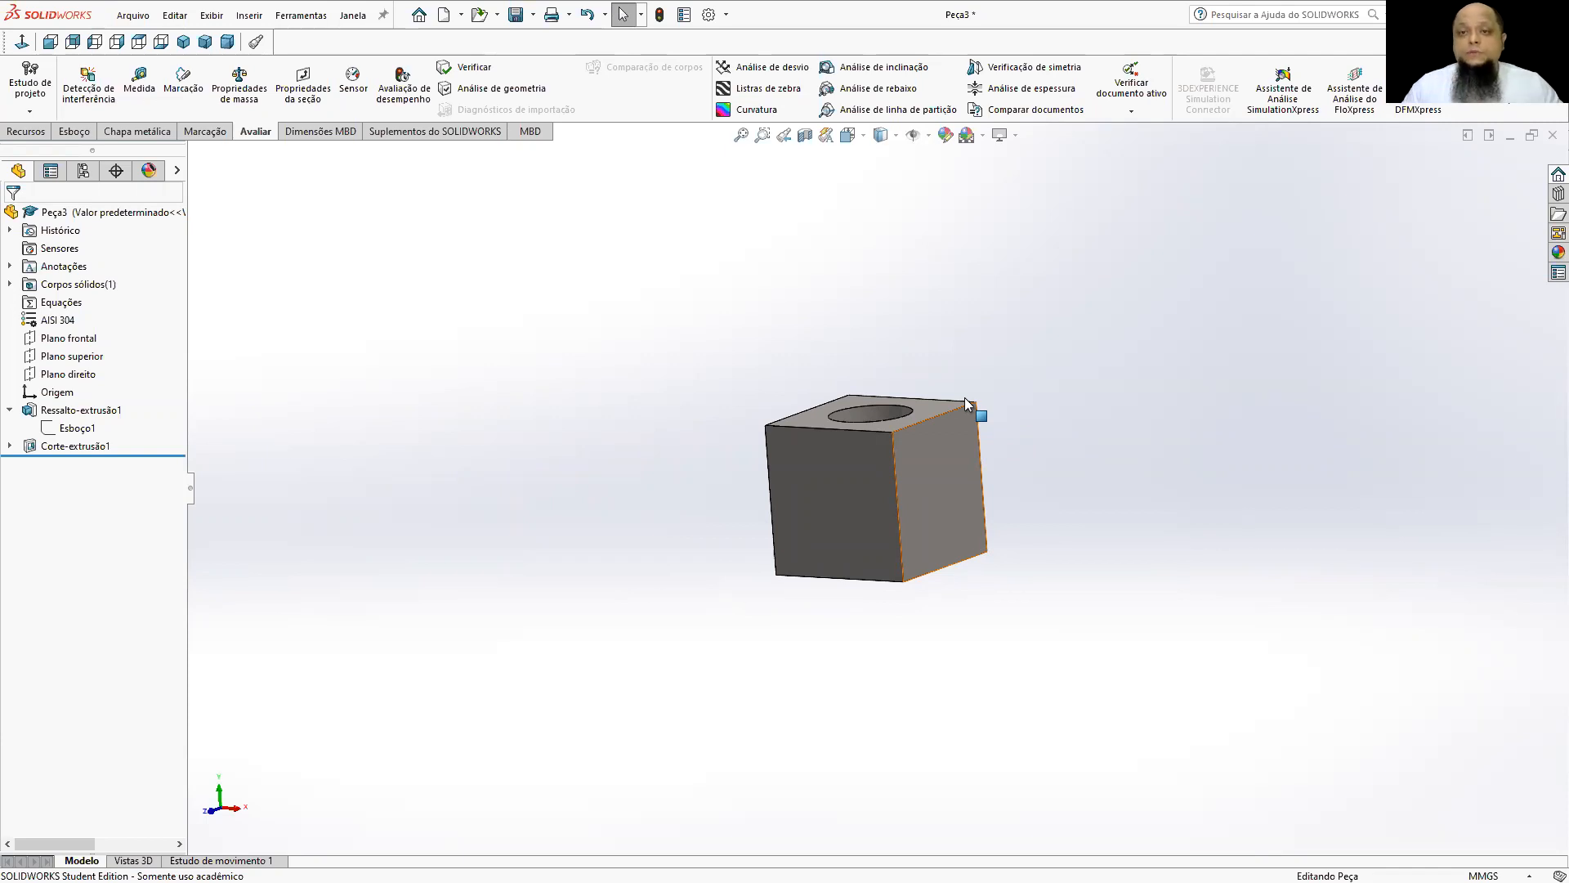
pyautogui.moveTo(944, 467); pyautogui.dragTo(955, 545, button='middle')
pyautogui.scroll(1, 955, 544)
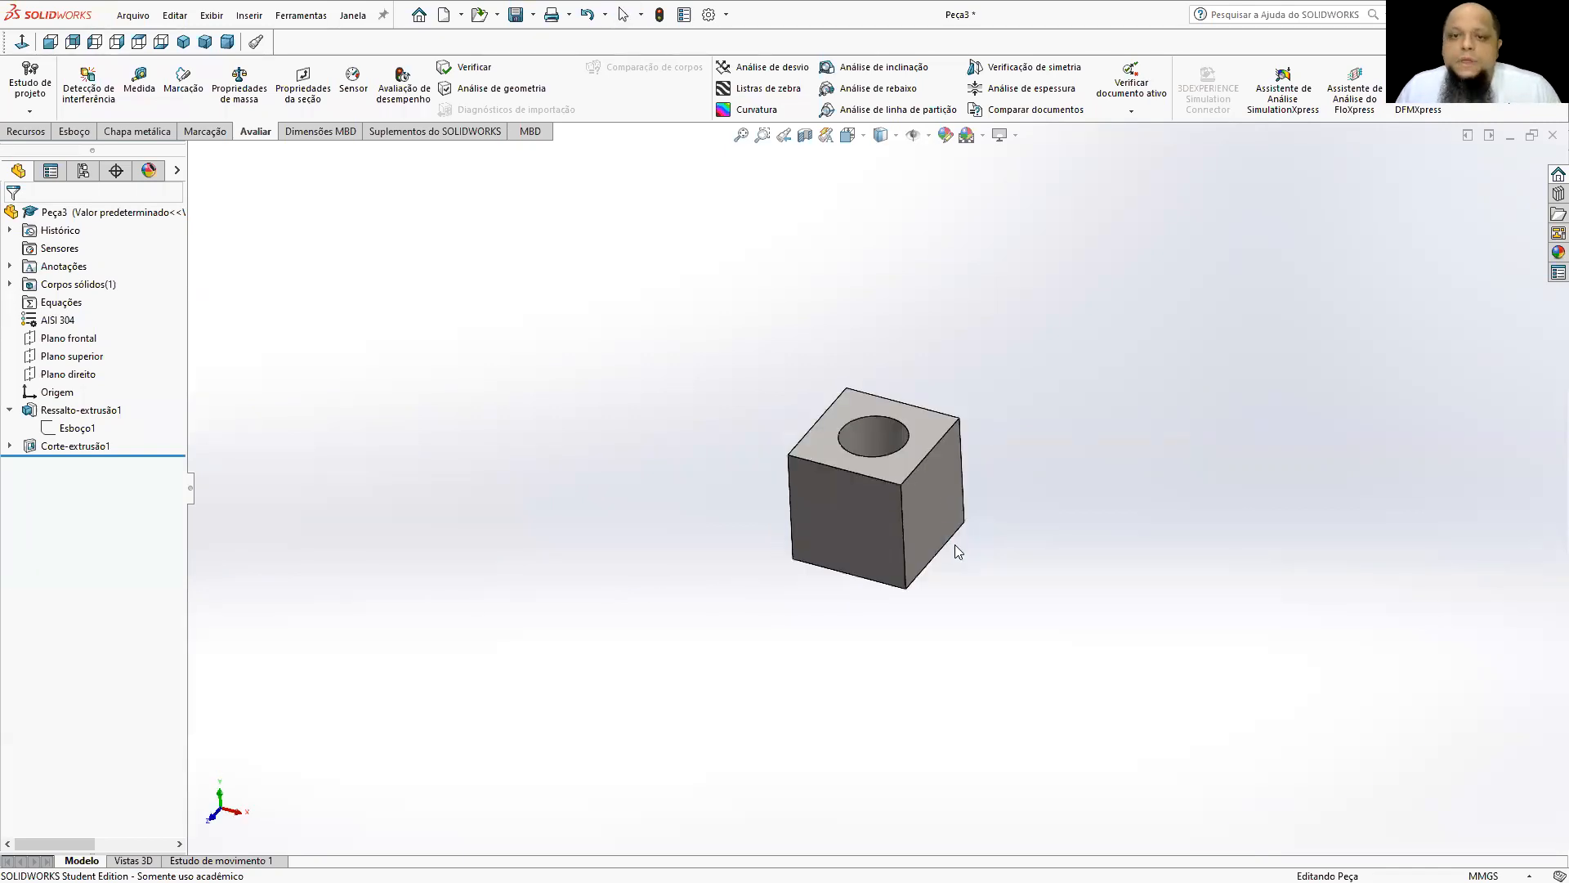
pyautogui.moveTo(861, 482); pyautogui.dragTo(857, 415, button='middle')
pyautogui.scroll(1, 857, 415)
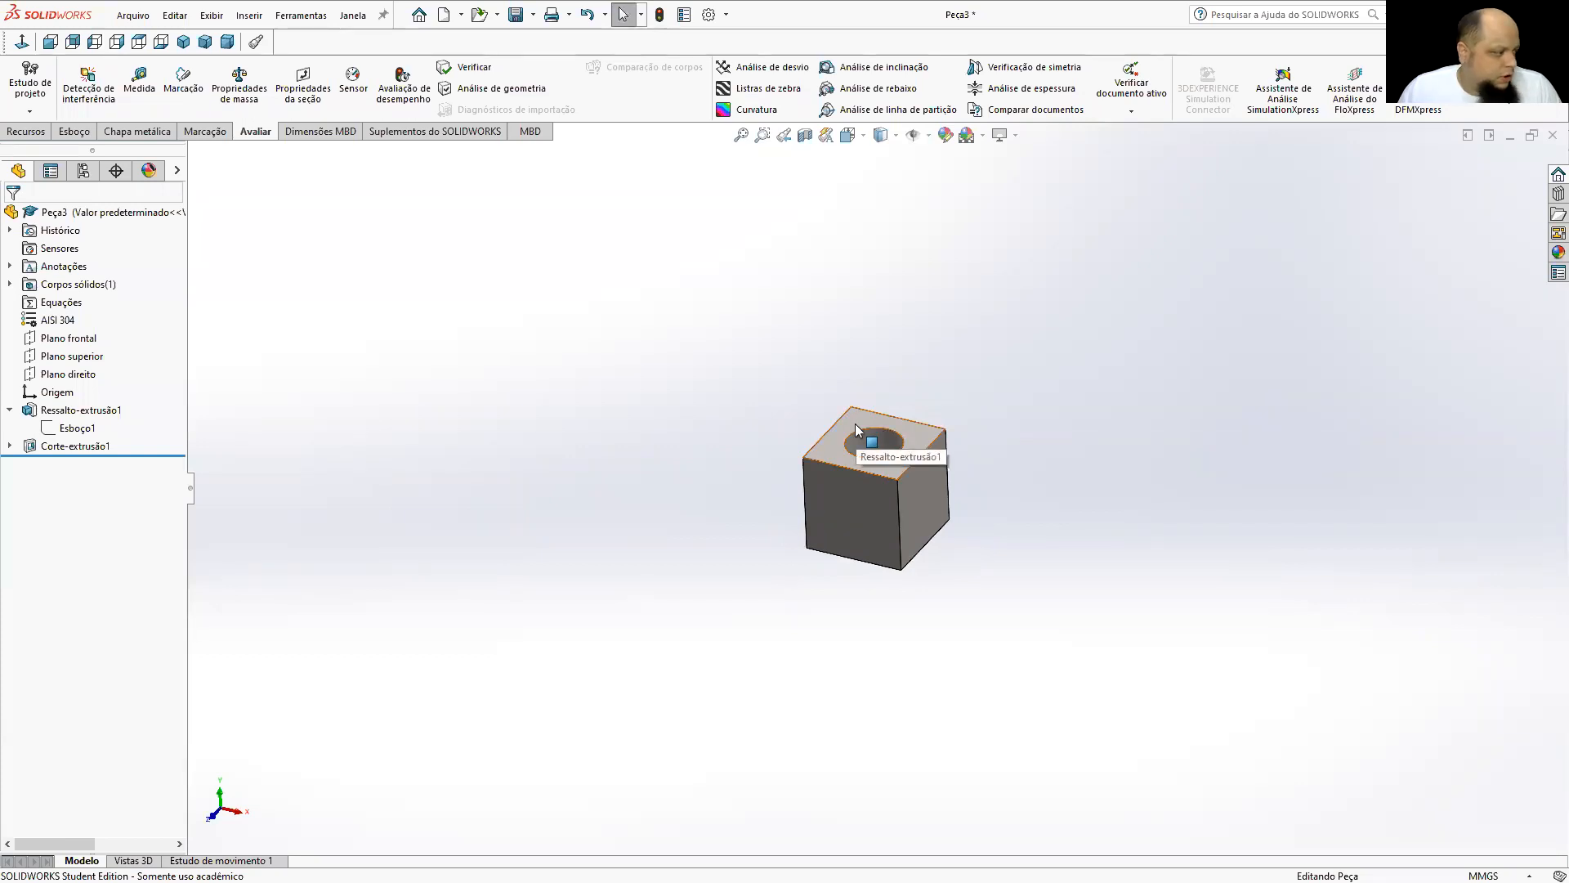
pyautogui.scroll(-1, 991, 499)
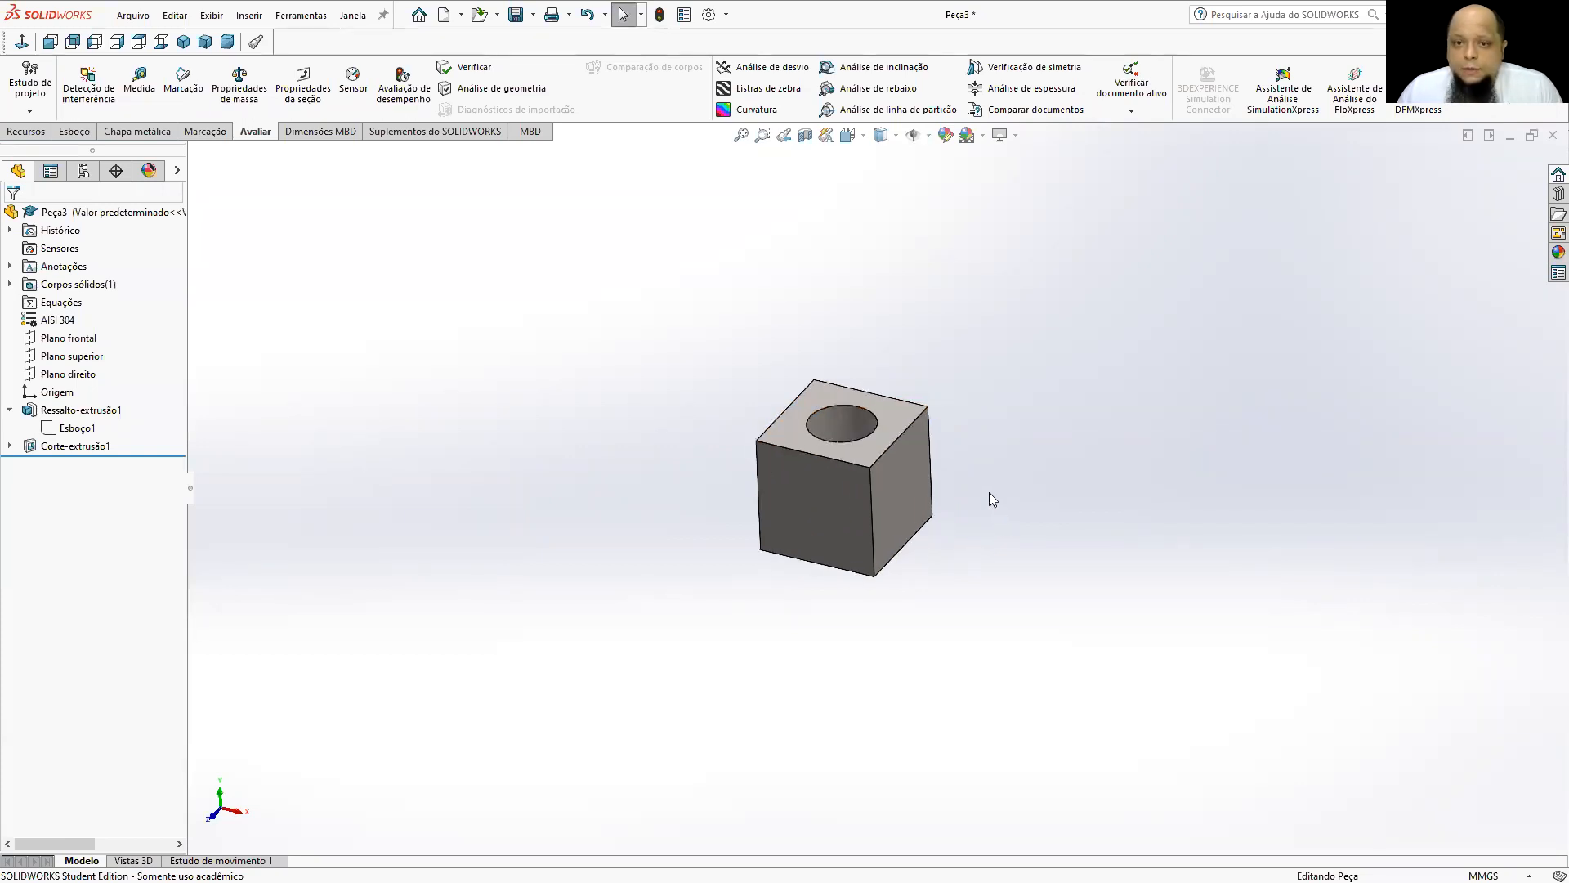
pyautogui.moveTo(763, 493); pyautogui.dragTo(842, 407, button='middle')
pyautogui.moveTo(853, 483); pyautogui.dragTo(837, 456, button='middle')
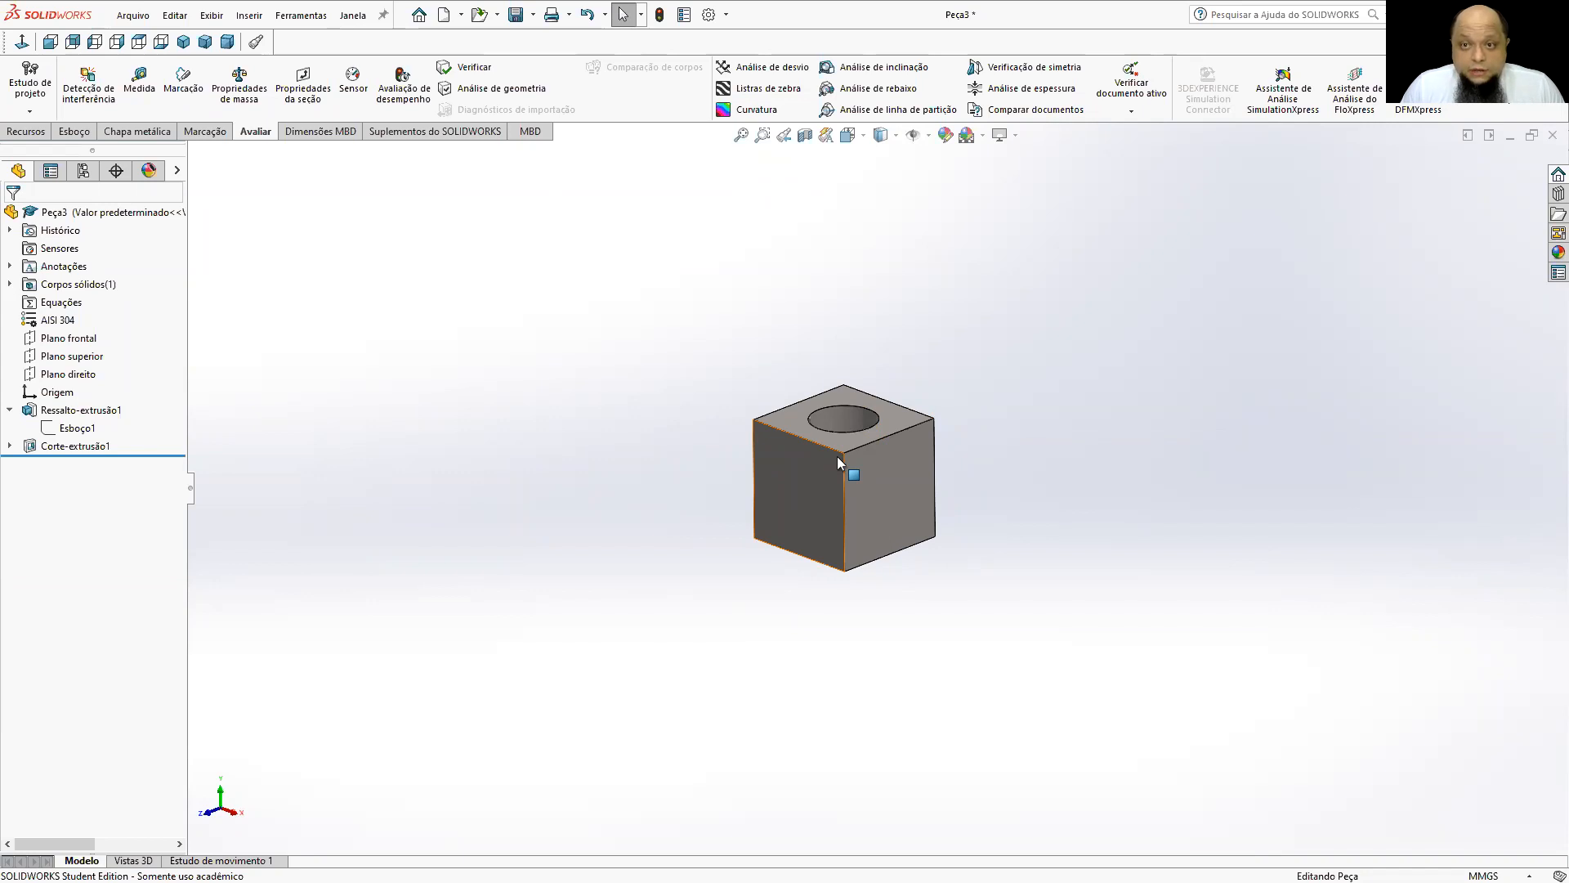
# Evaluate the mass properties of the cube with its hole, examine the surface area, and close the evaluation.
pyautogui.click(239, 82)
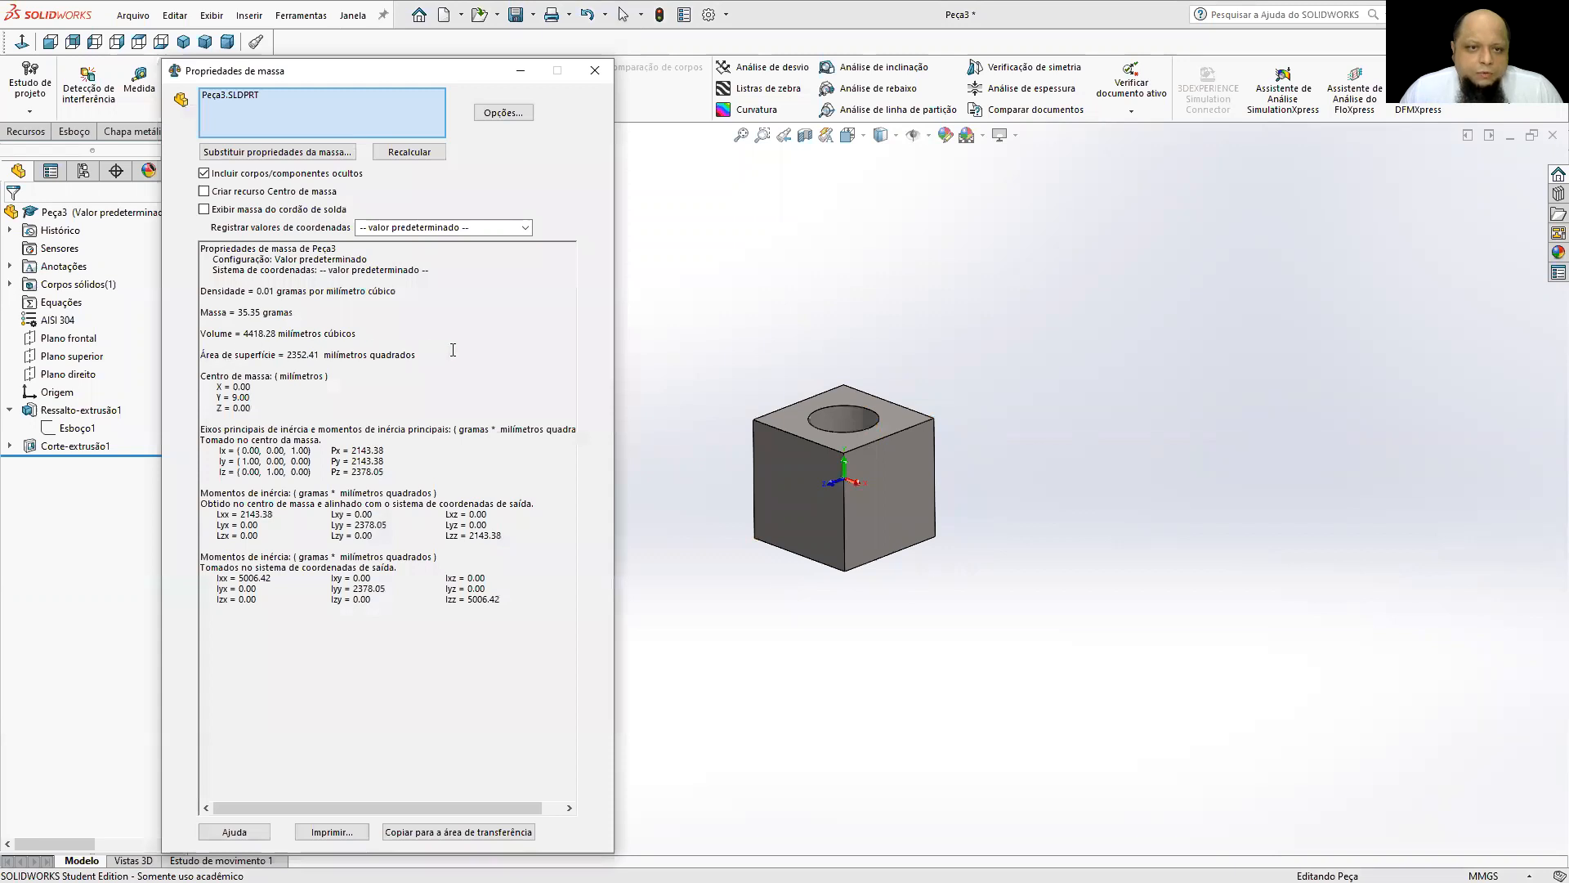
pyautogui.moveTo(227, 354); pyautogui.dragTo(450, 353)
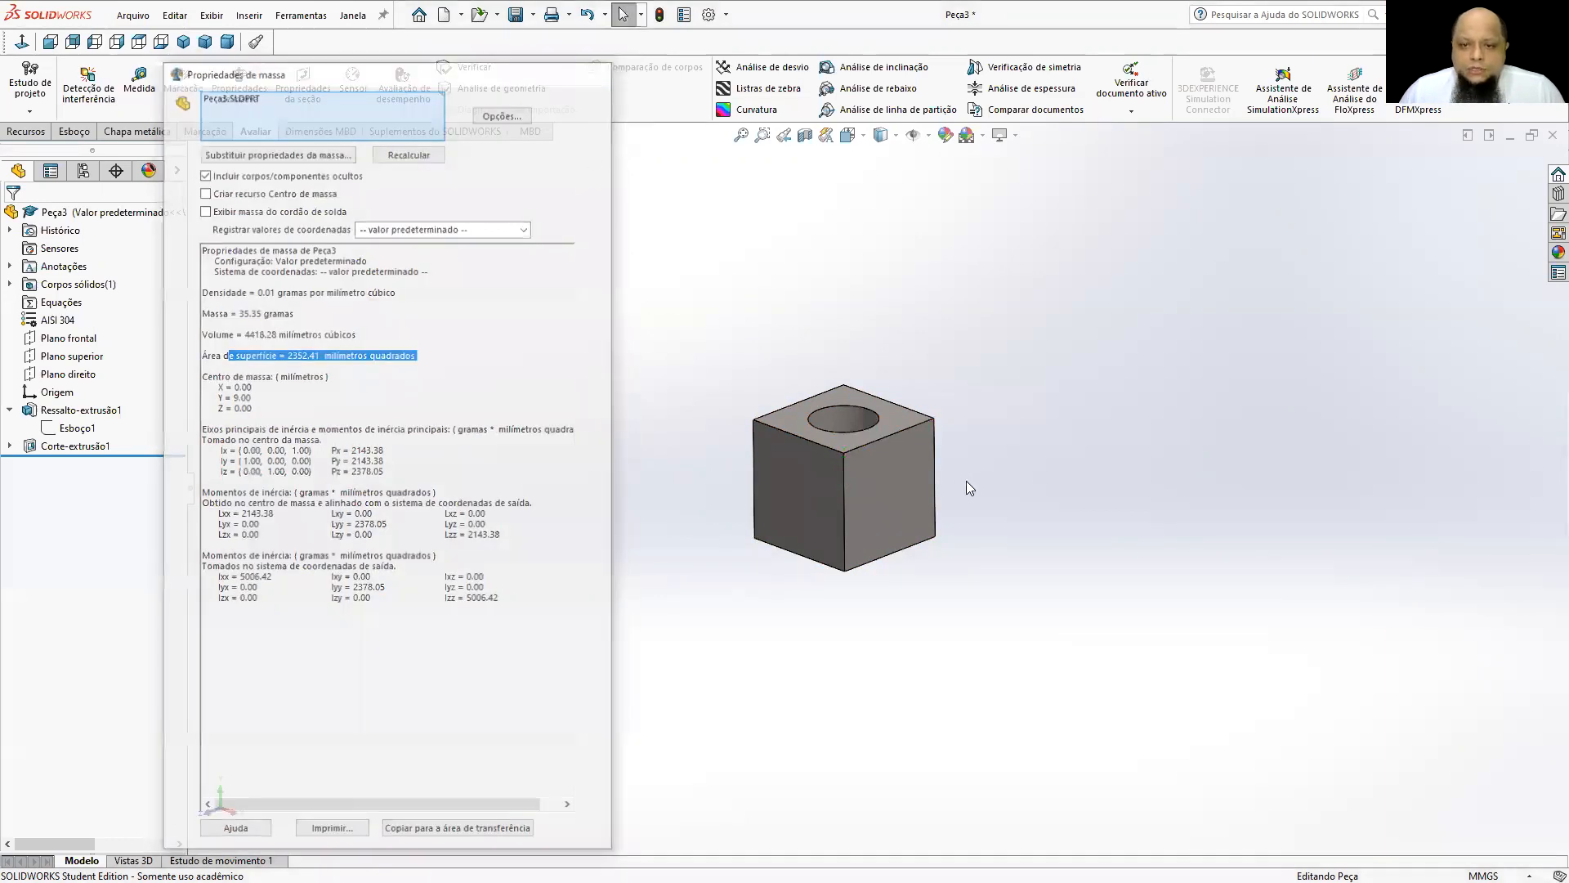
pyautogui.press('Escape')
# Change the part's material to 6061-O (SS) from Ligas de alumínio in solidworks materials and close the material library.
pyautogui.scroll(-2, 966, 480)
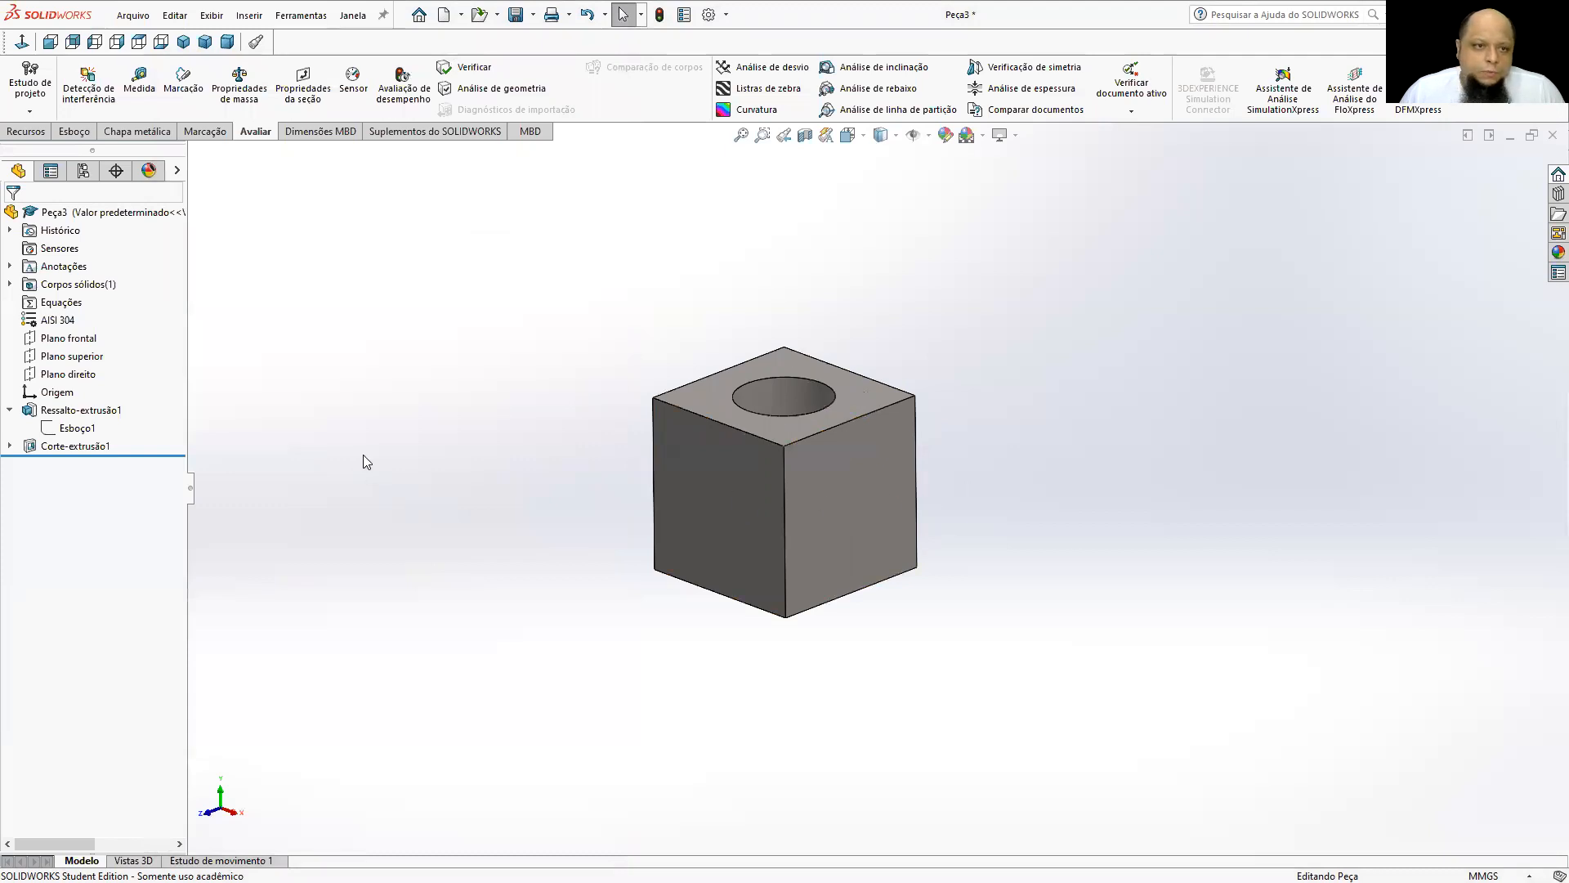
pyautogui.rightClick(53, 324)
pyautogui.click(83, 337)
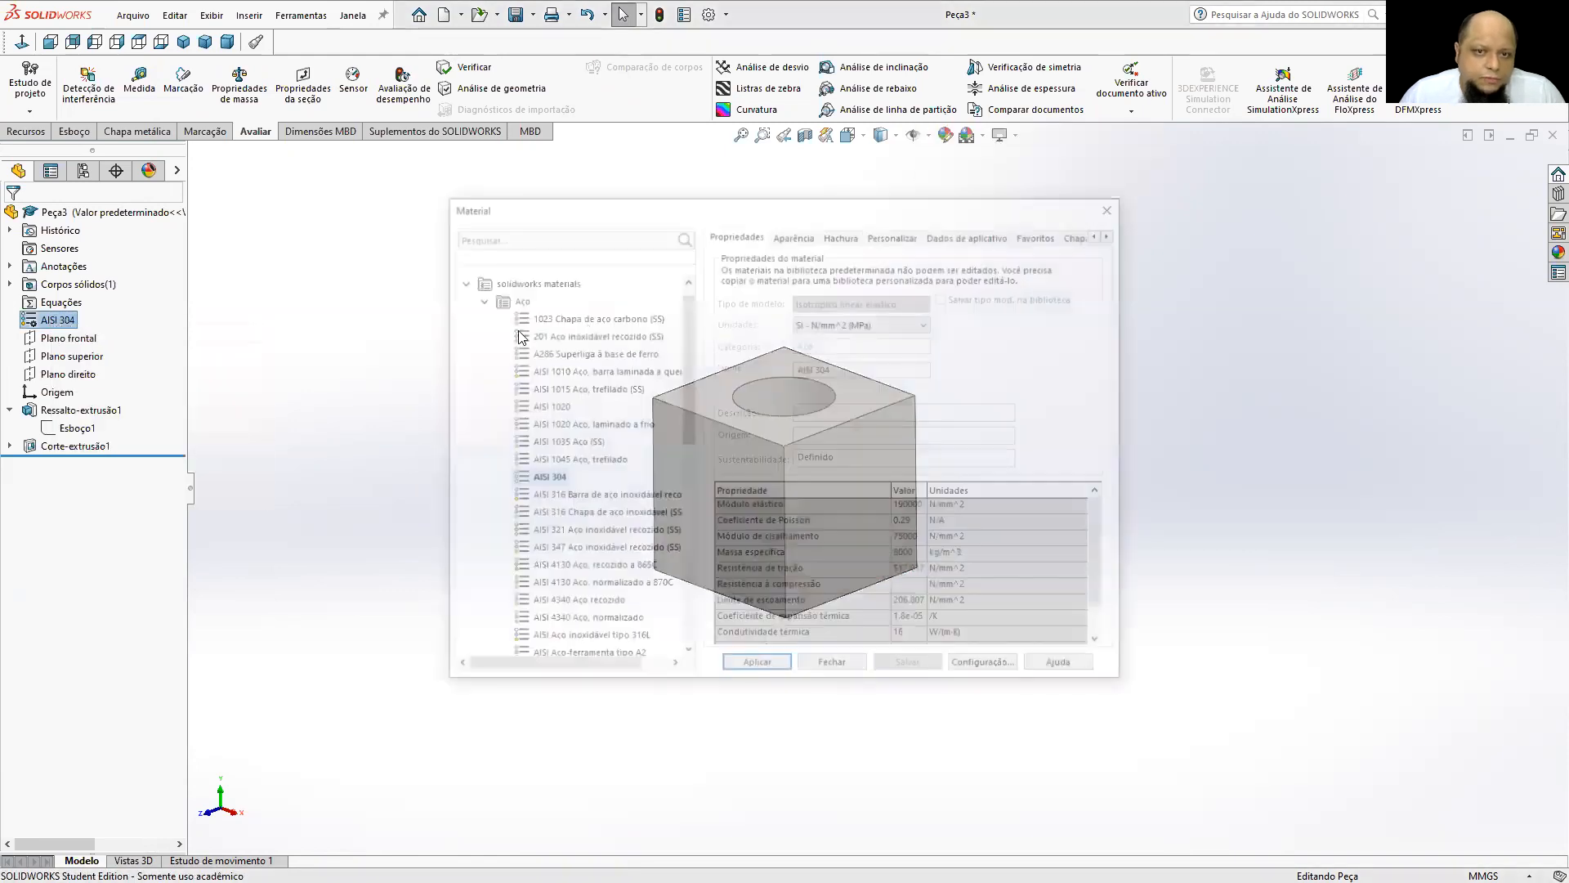
pyautogui.click(481, 304)
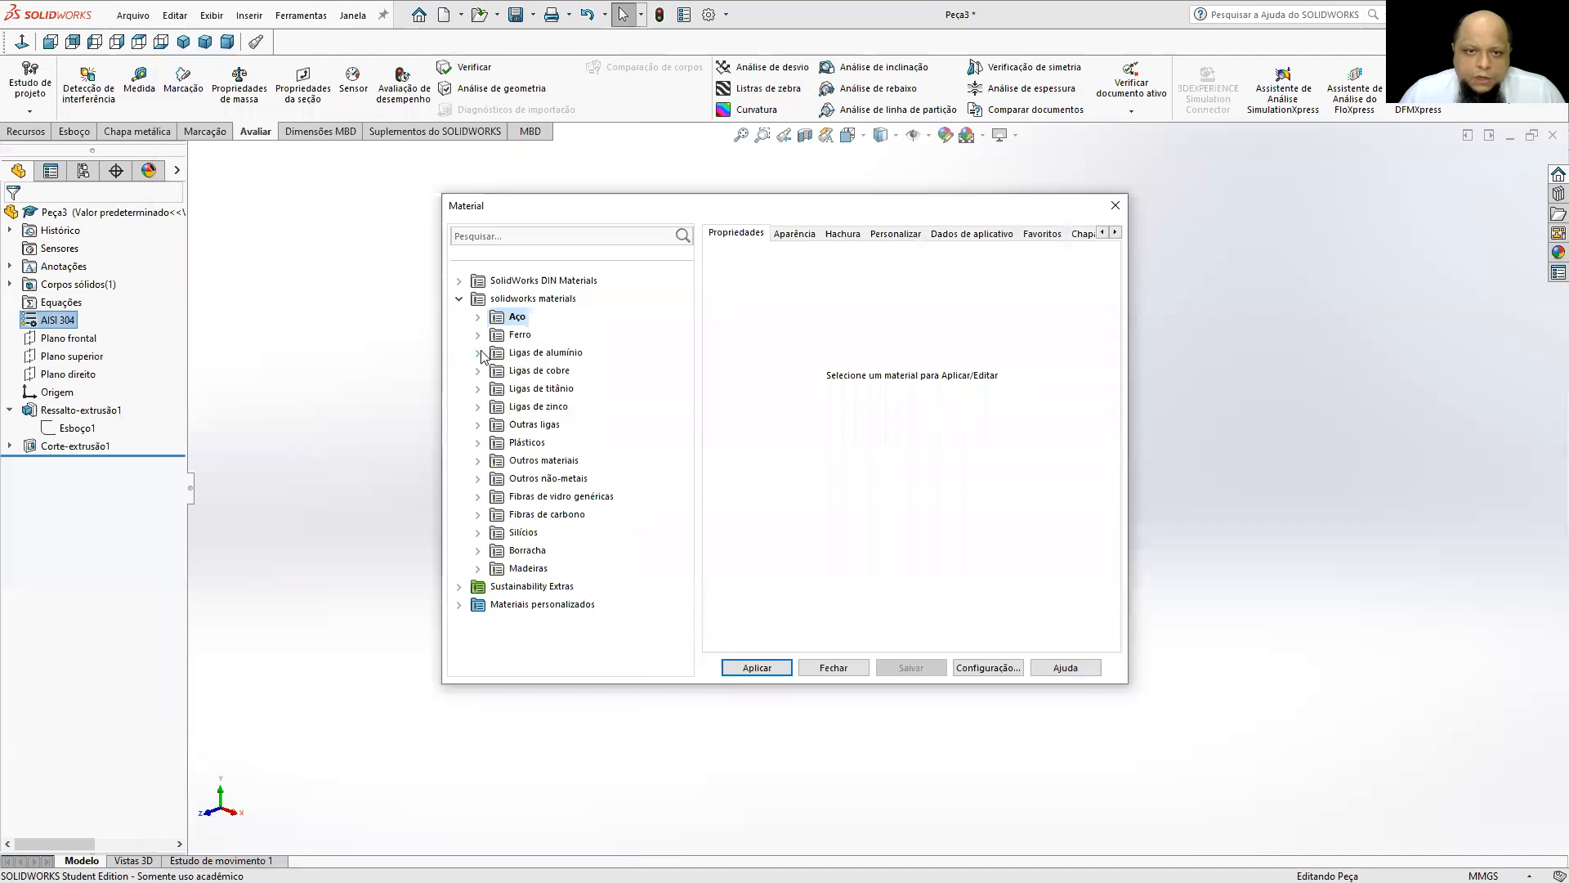
pyautogui.click(478, 352)
pyautogui.scroll(-5, 554, 356)
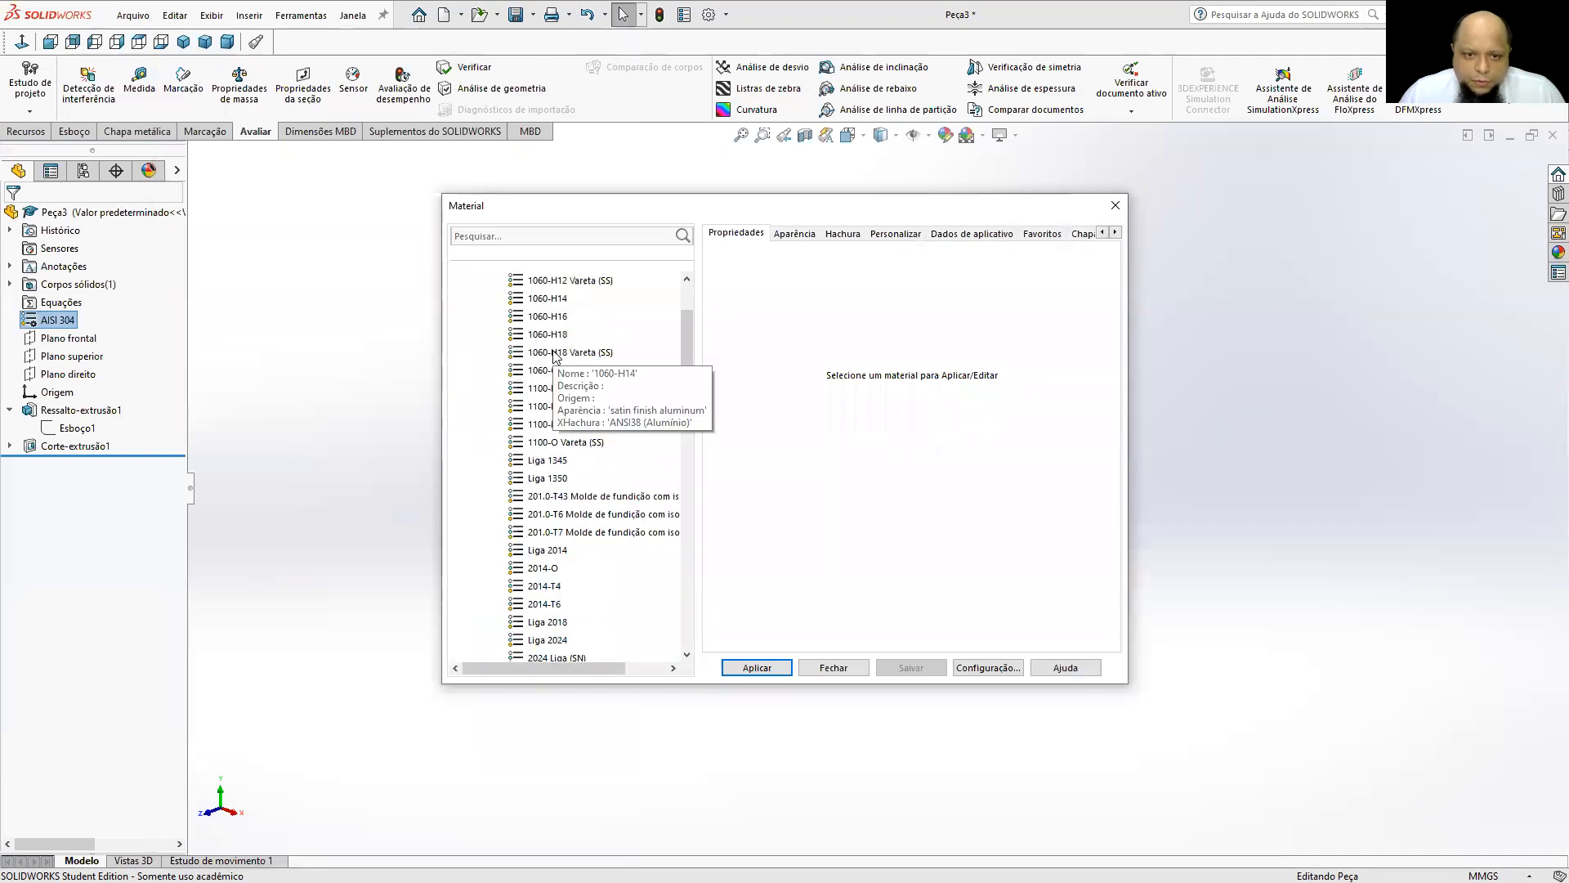
pyautogui.scroll(-15, 554, 356)
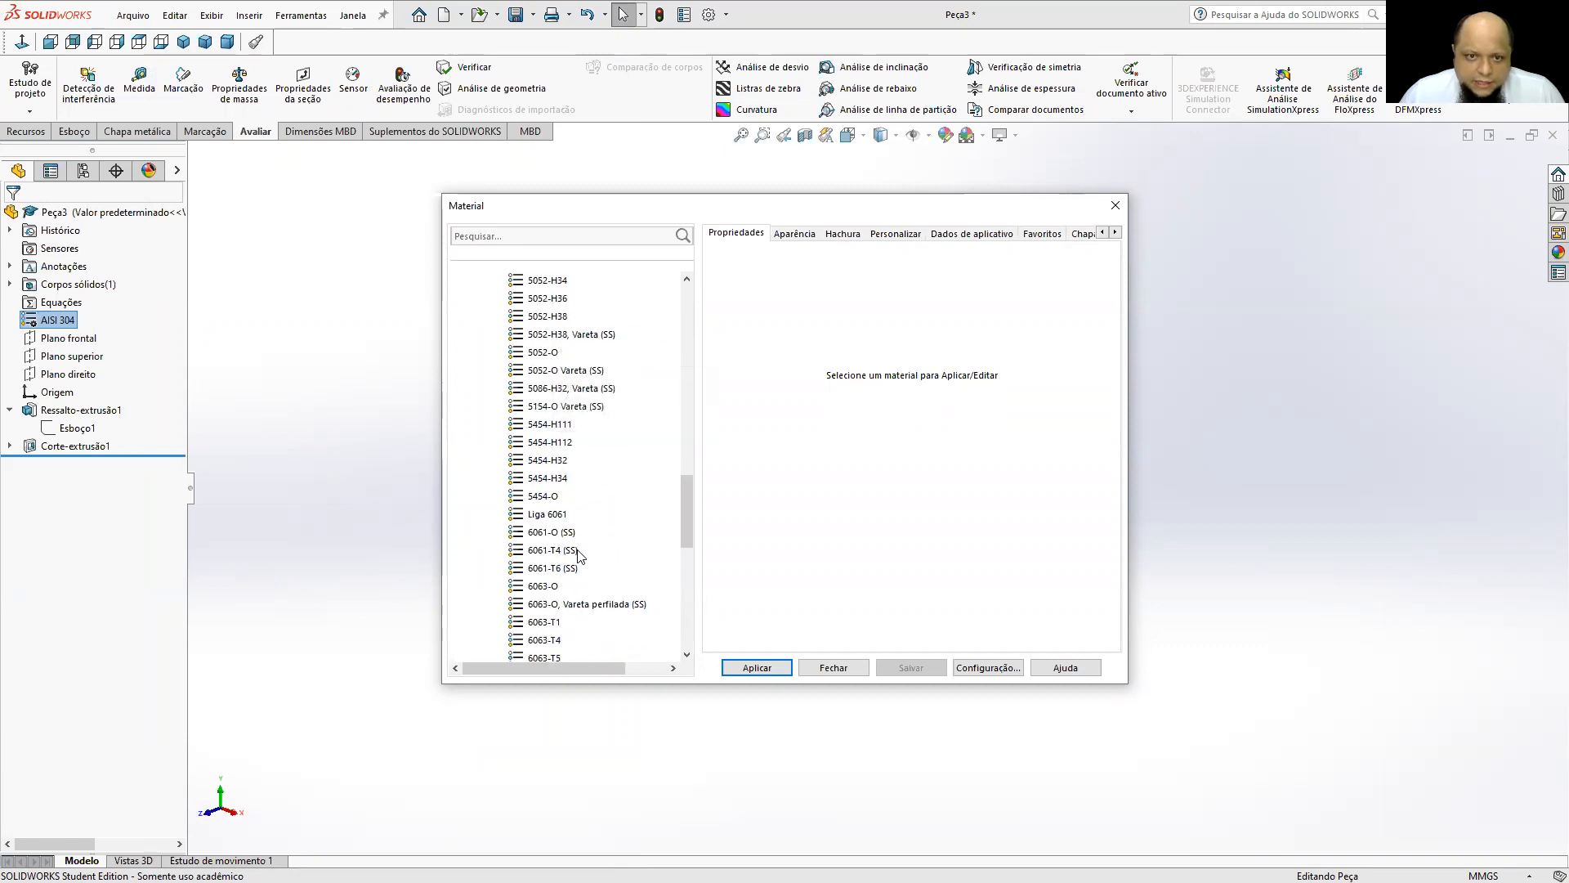
pyautogui.click(567, 534)
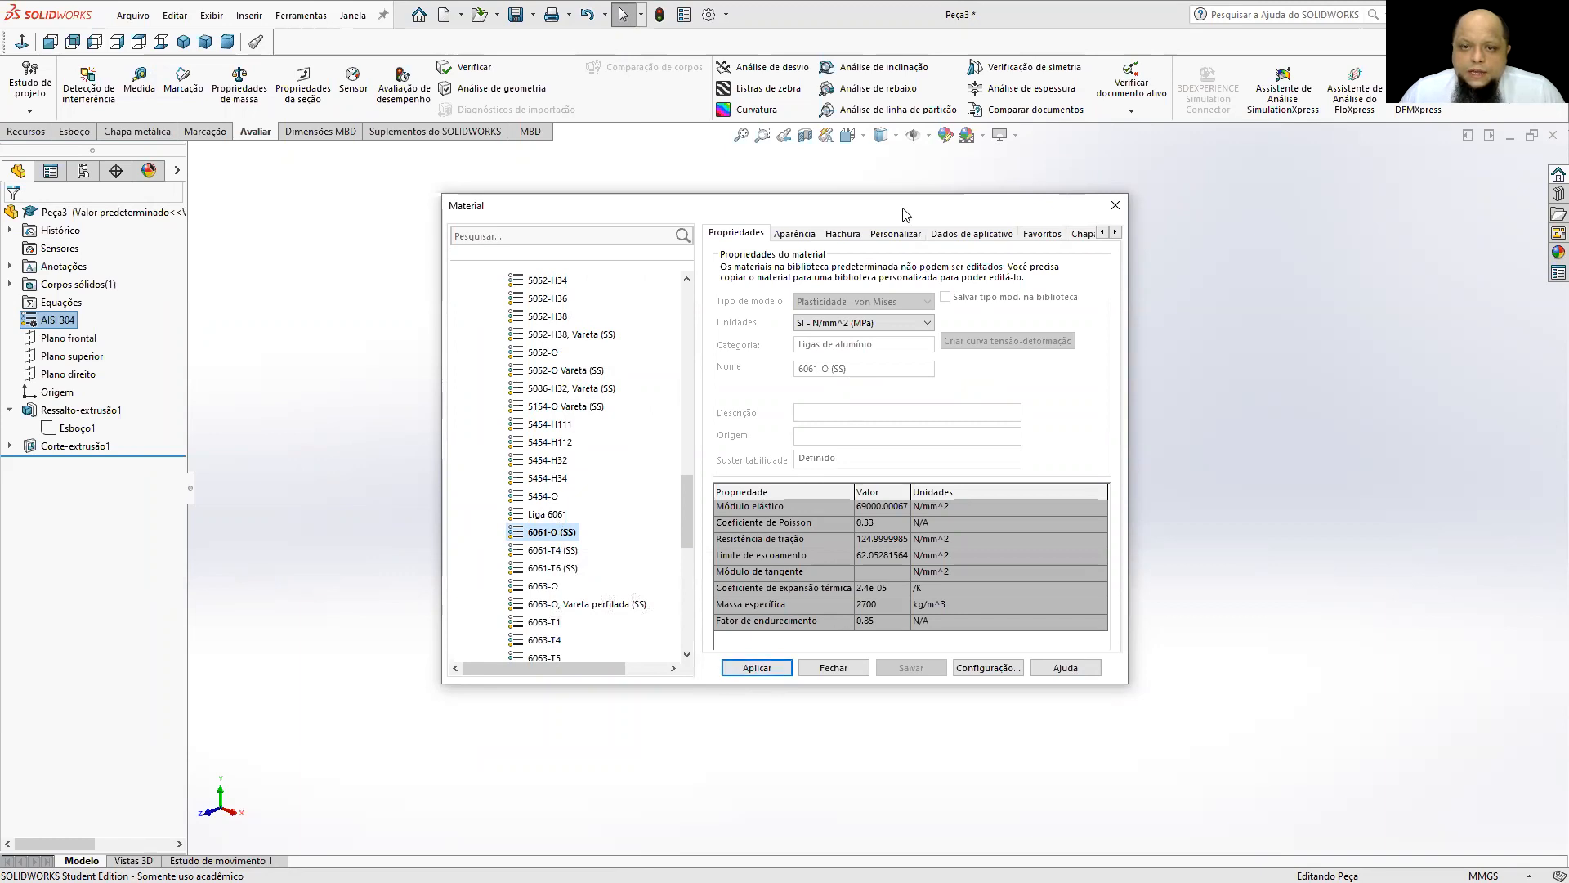
pyautogui.moveTo(905, 214); pyautogui.dragTo(590, 152)
pyautogui.click(442, 604)
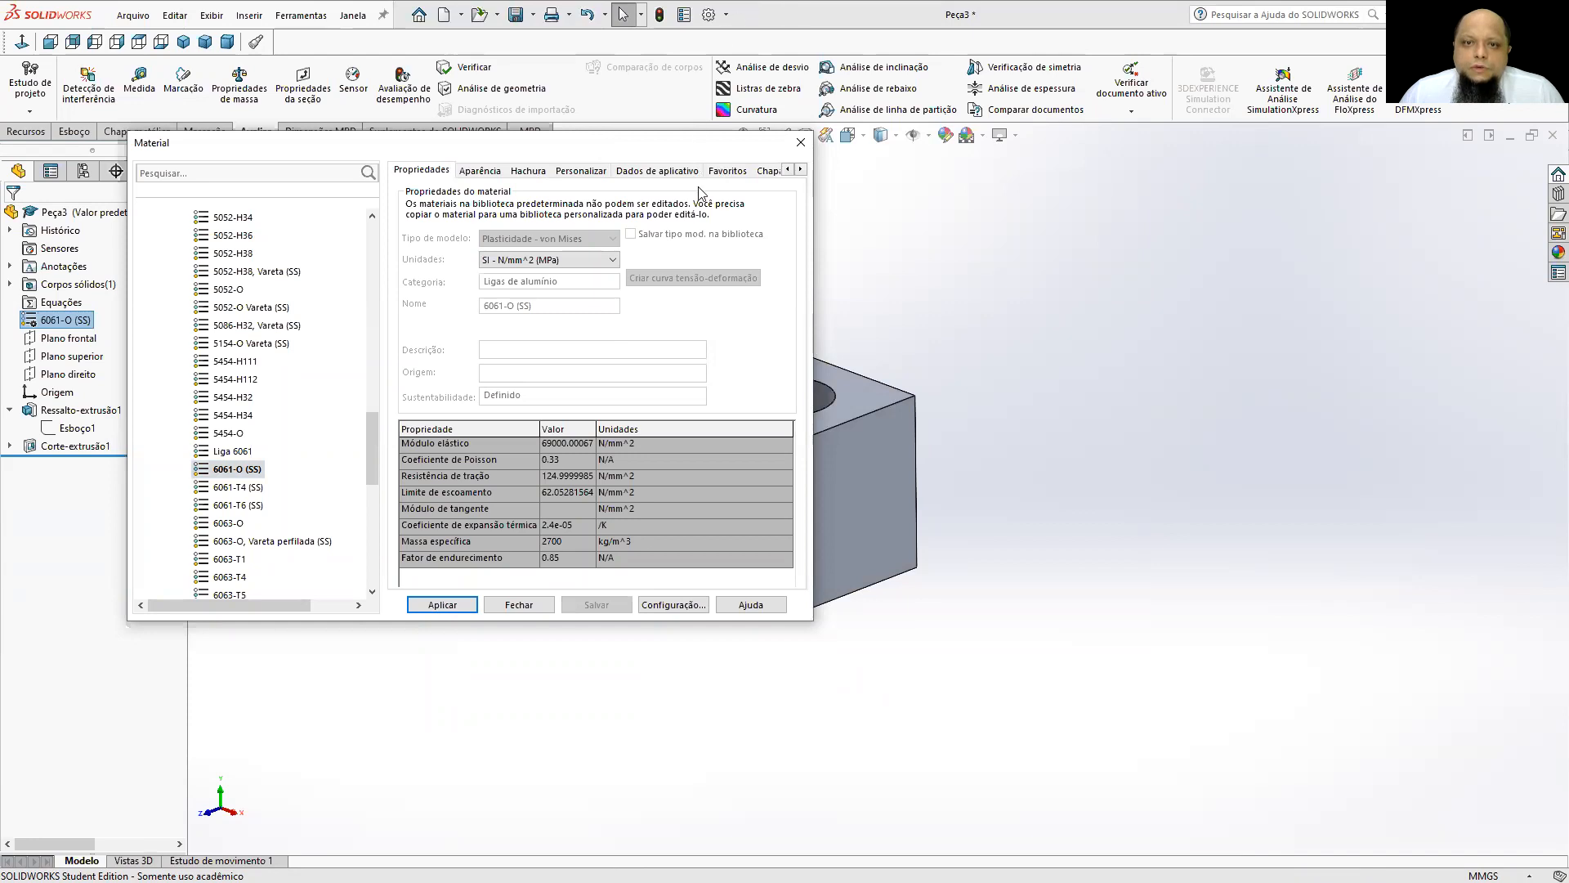
pyautogui.click(800, 142)
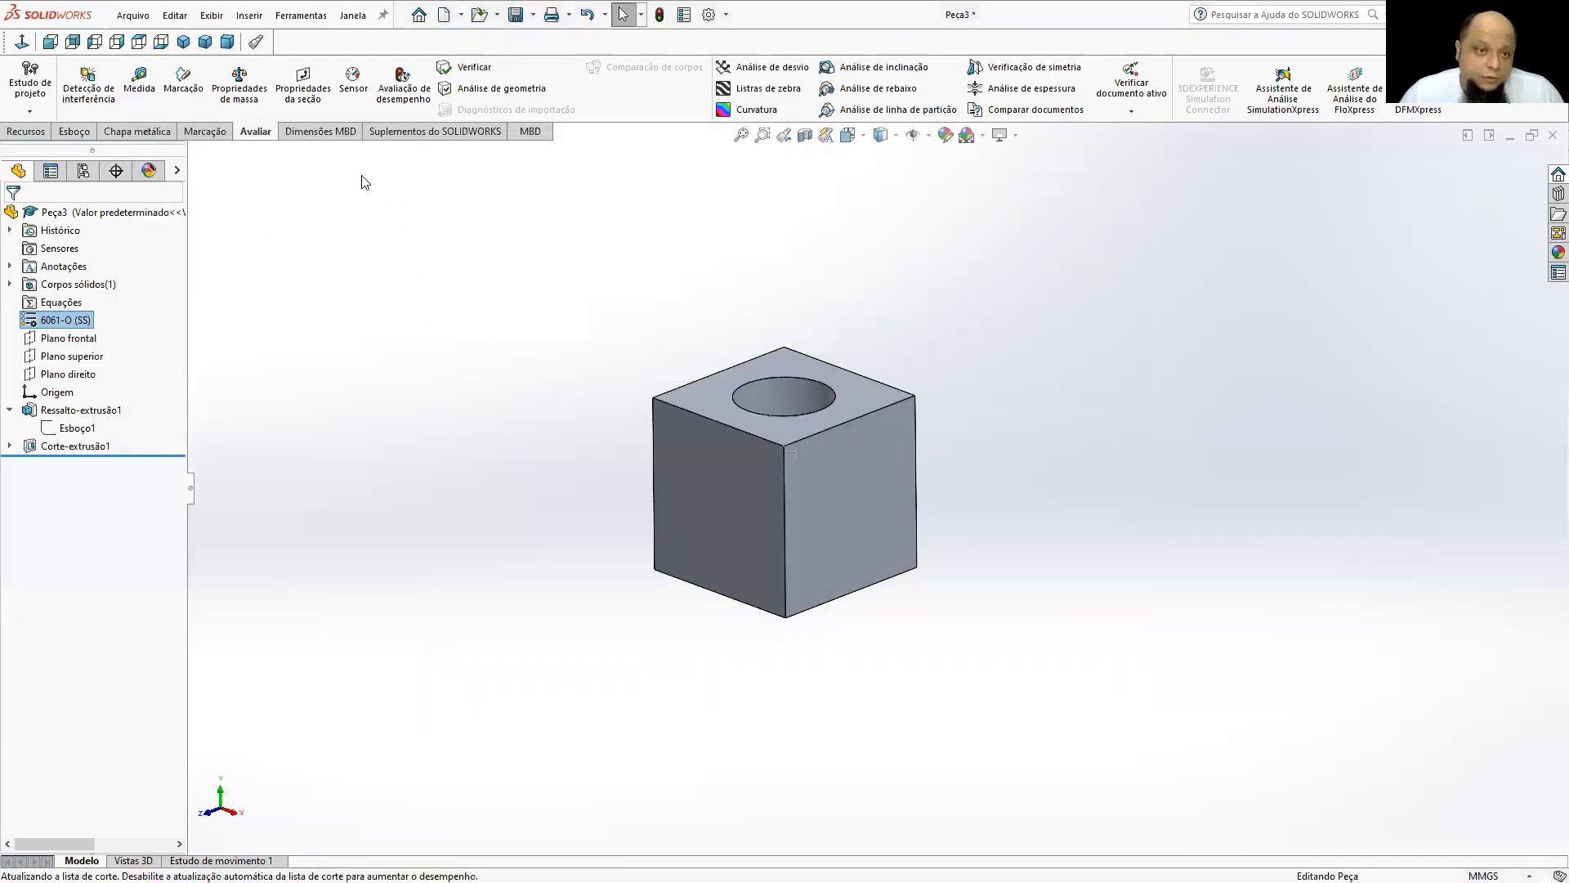
# Evaluate the mass properties with the aluminium material, examine the mass and surface area, and close the evaluation.
pyautogui.click(231, 94)
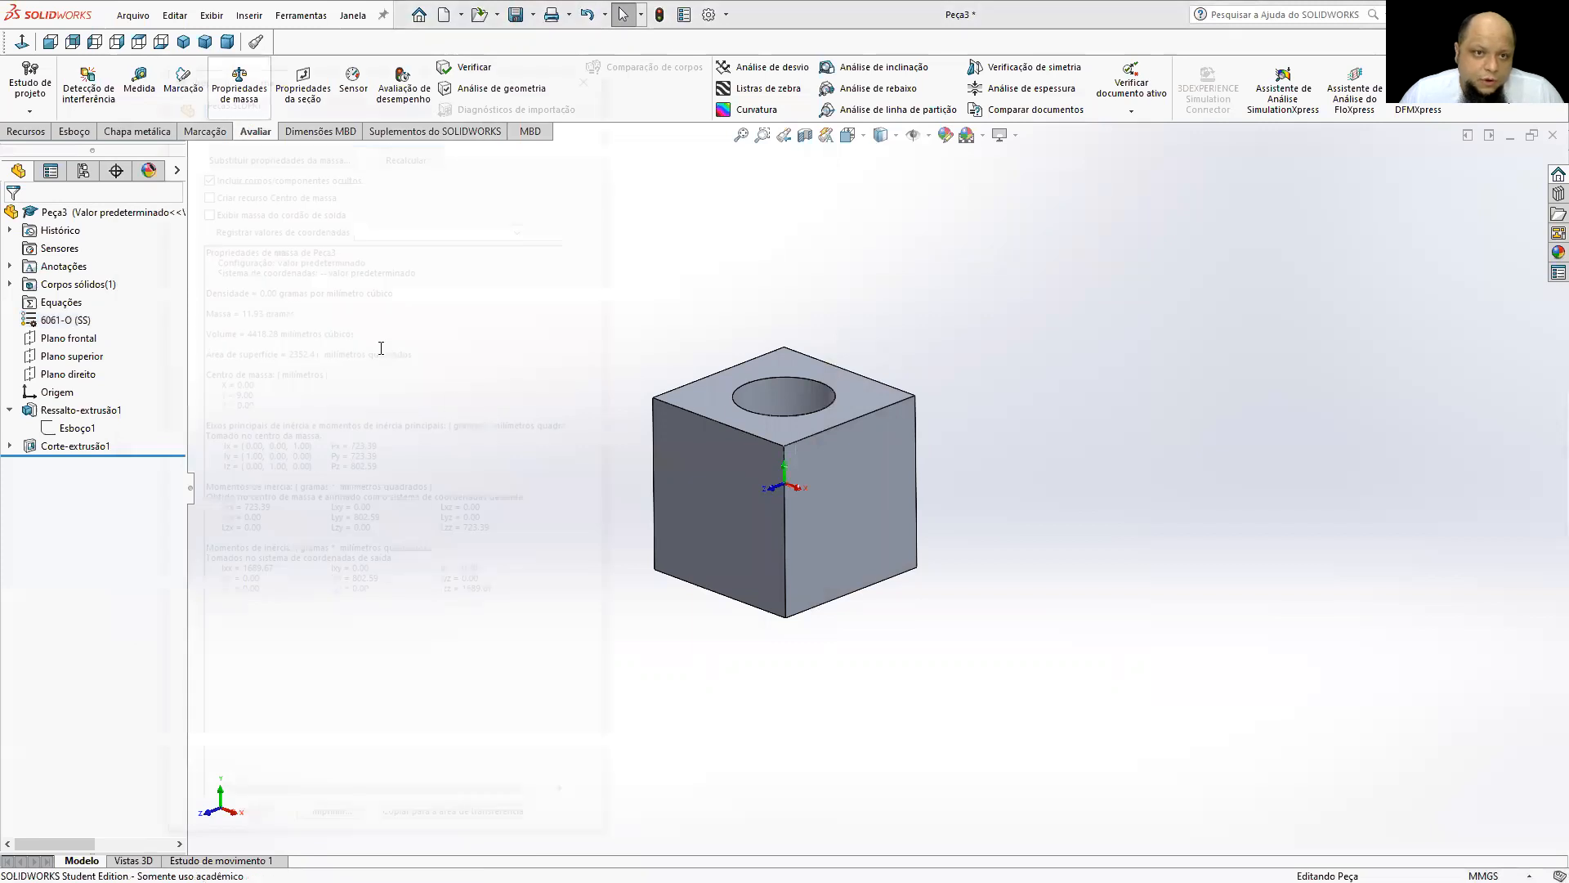
pyautogui.moveTo(200, 312); pyautogui.dragTo(295, 312)
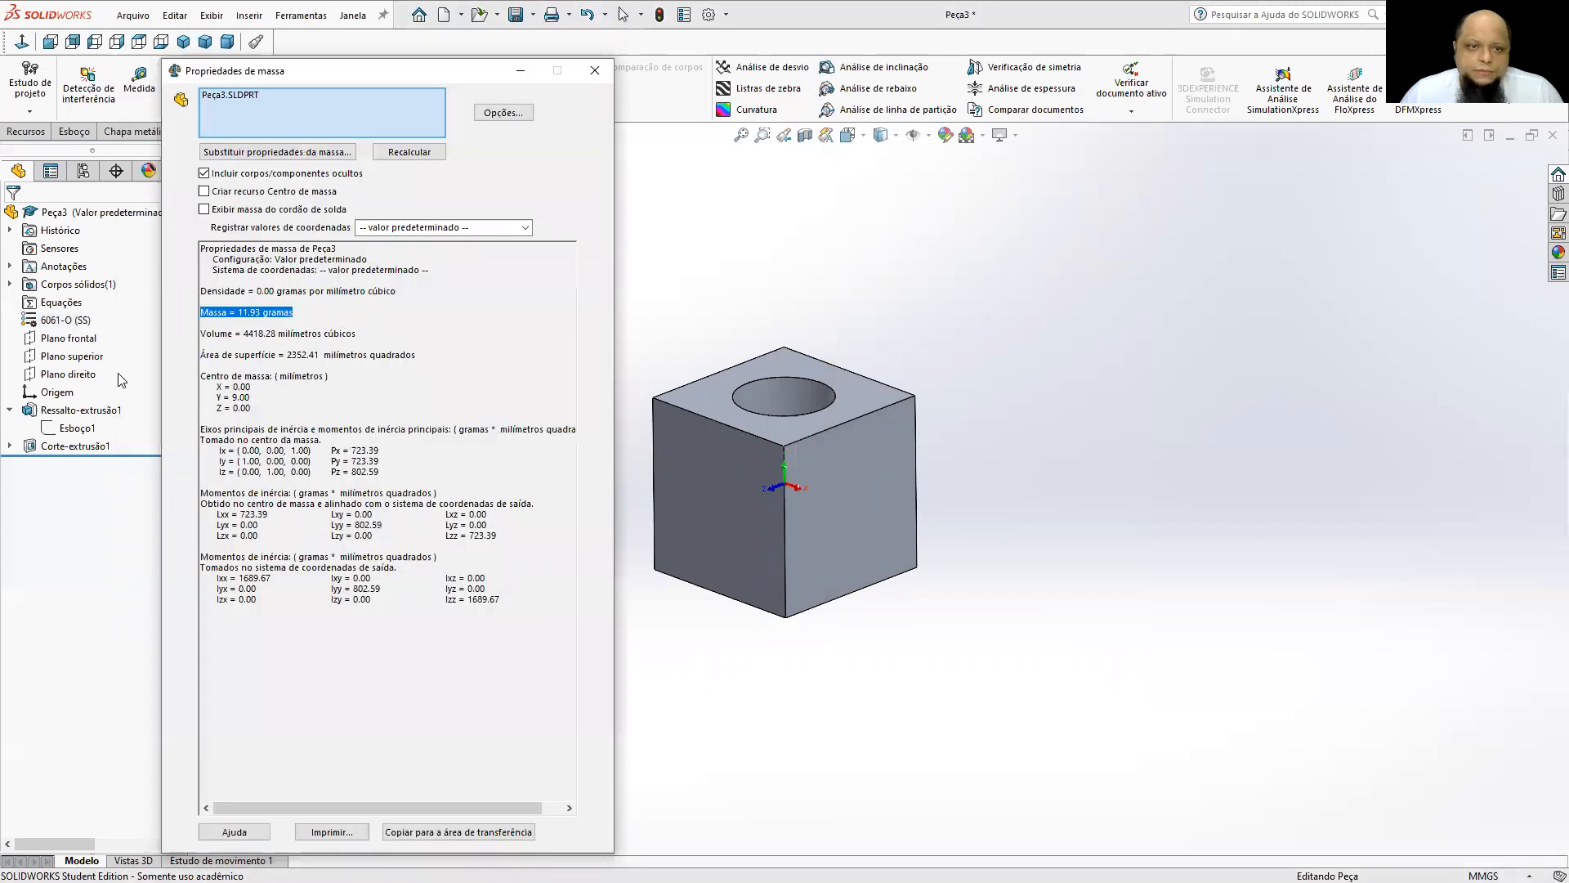
pyautogui.moveTo(200, 333)
pyautogui.mouseDown()
pyautogui.moveTo(353, 333)
pyautogui.moveTo(208, 354)
pyautogui.mouseUp()
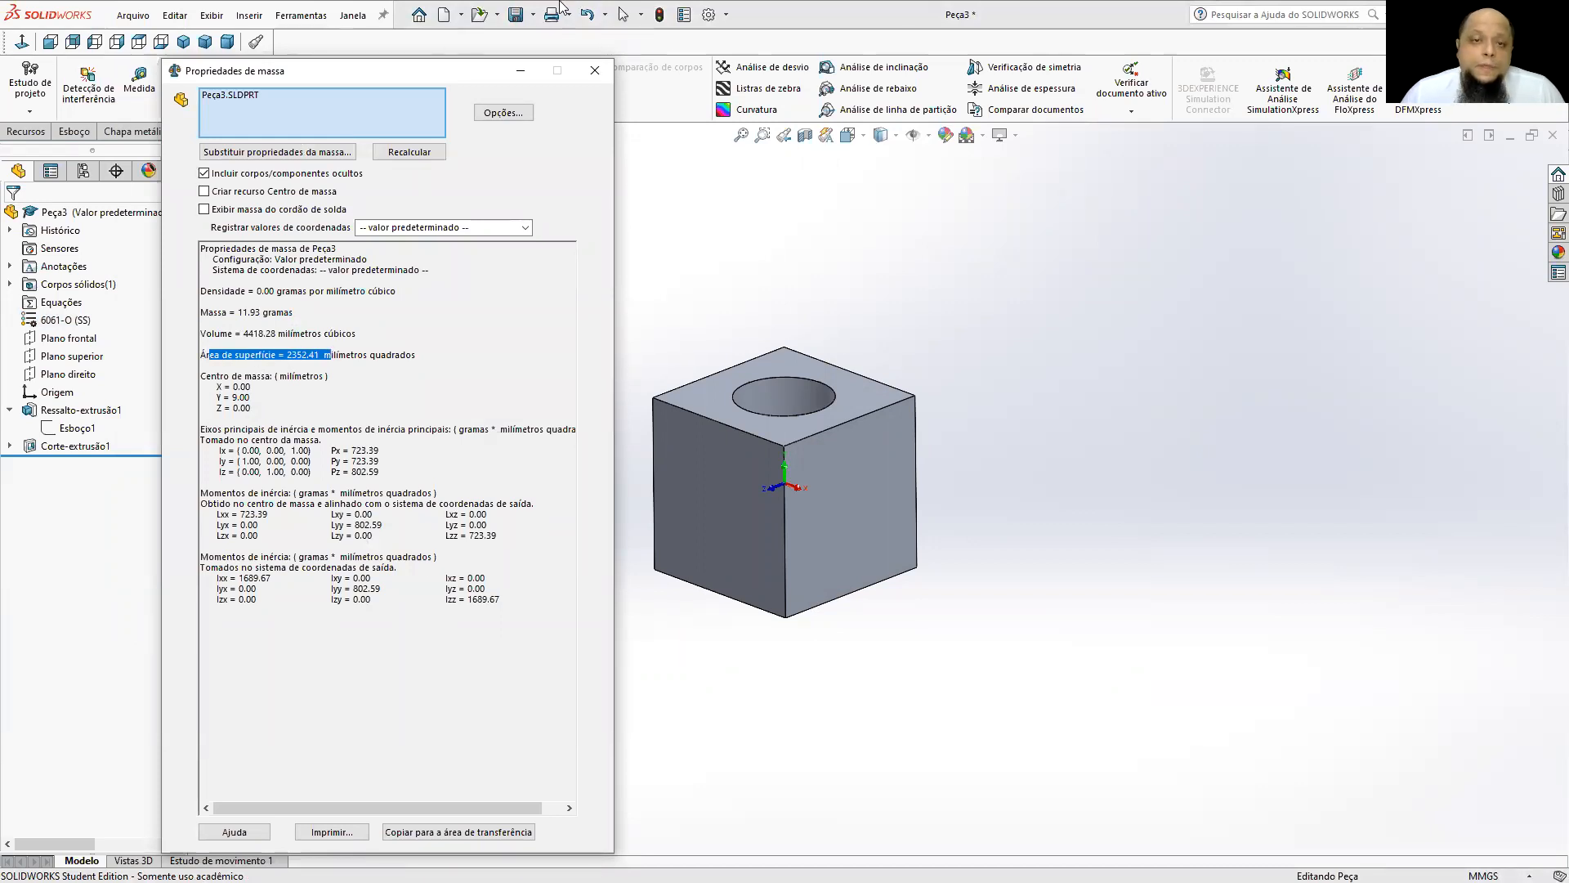
pyautogui.click(594, 72)
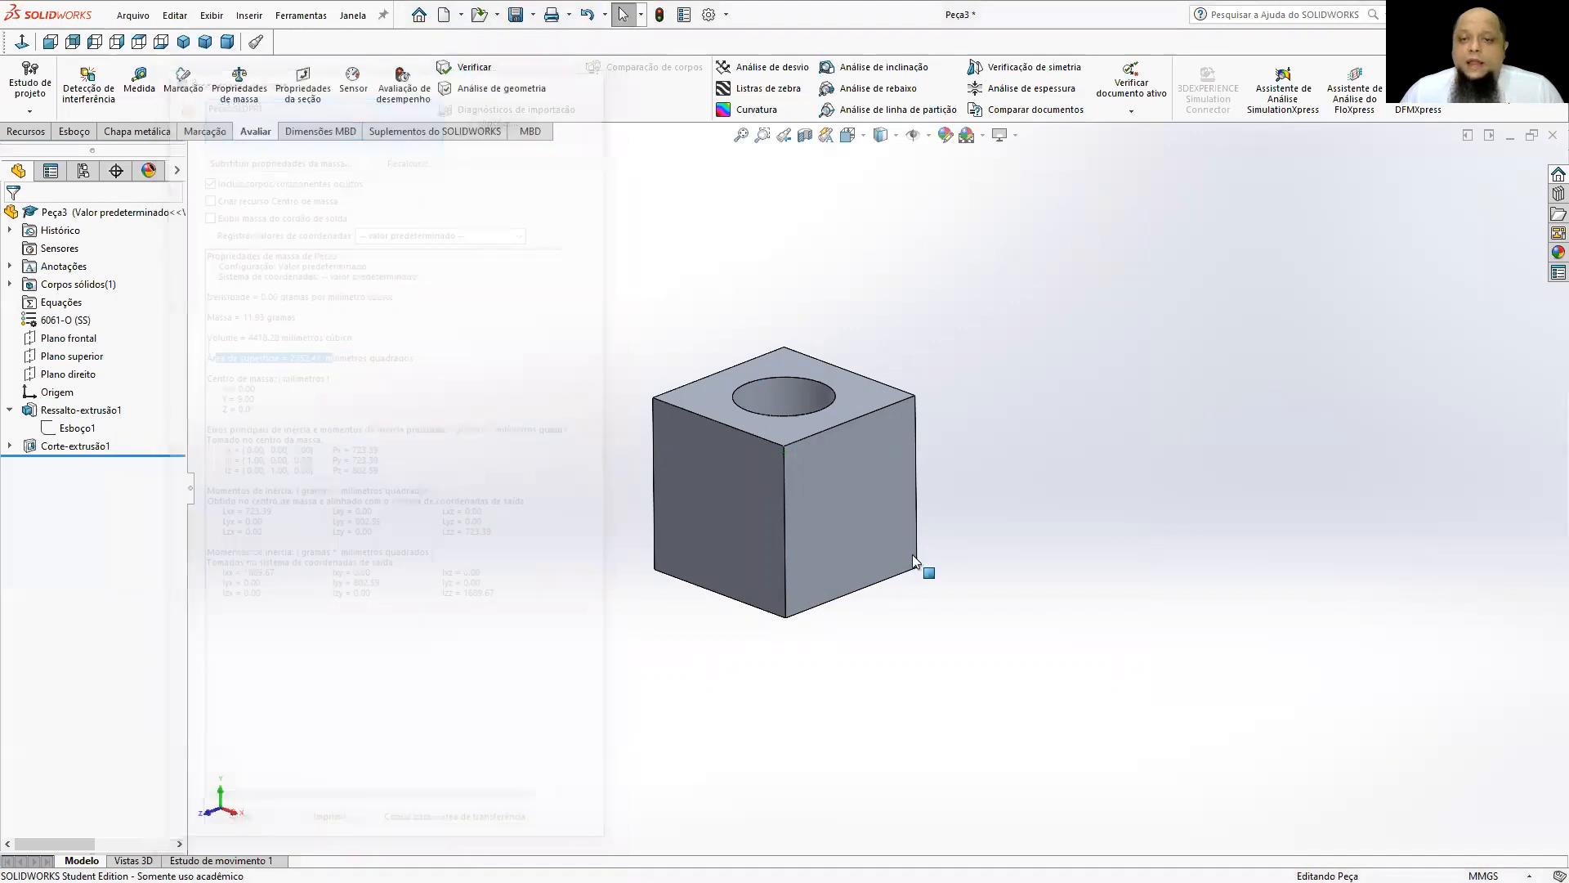
# Apply the Azul appearance from the Sólido category to the cube and replace it with Laranja.
pyautogui.moveTo(832, 472); pyautogui.dragTo(891, 517, button='middle')
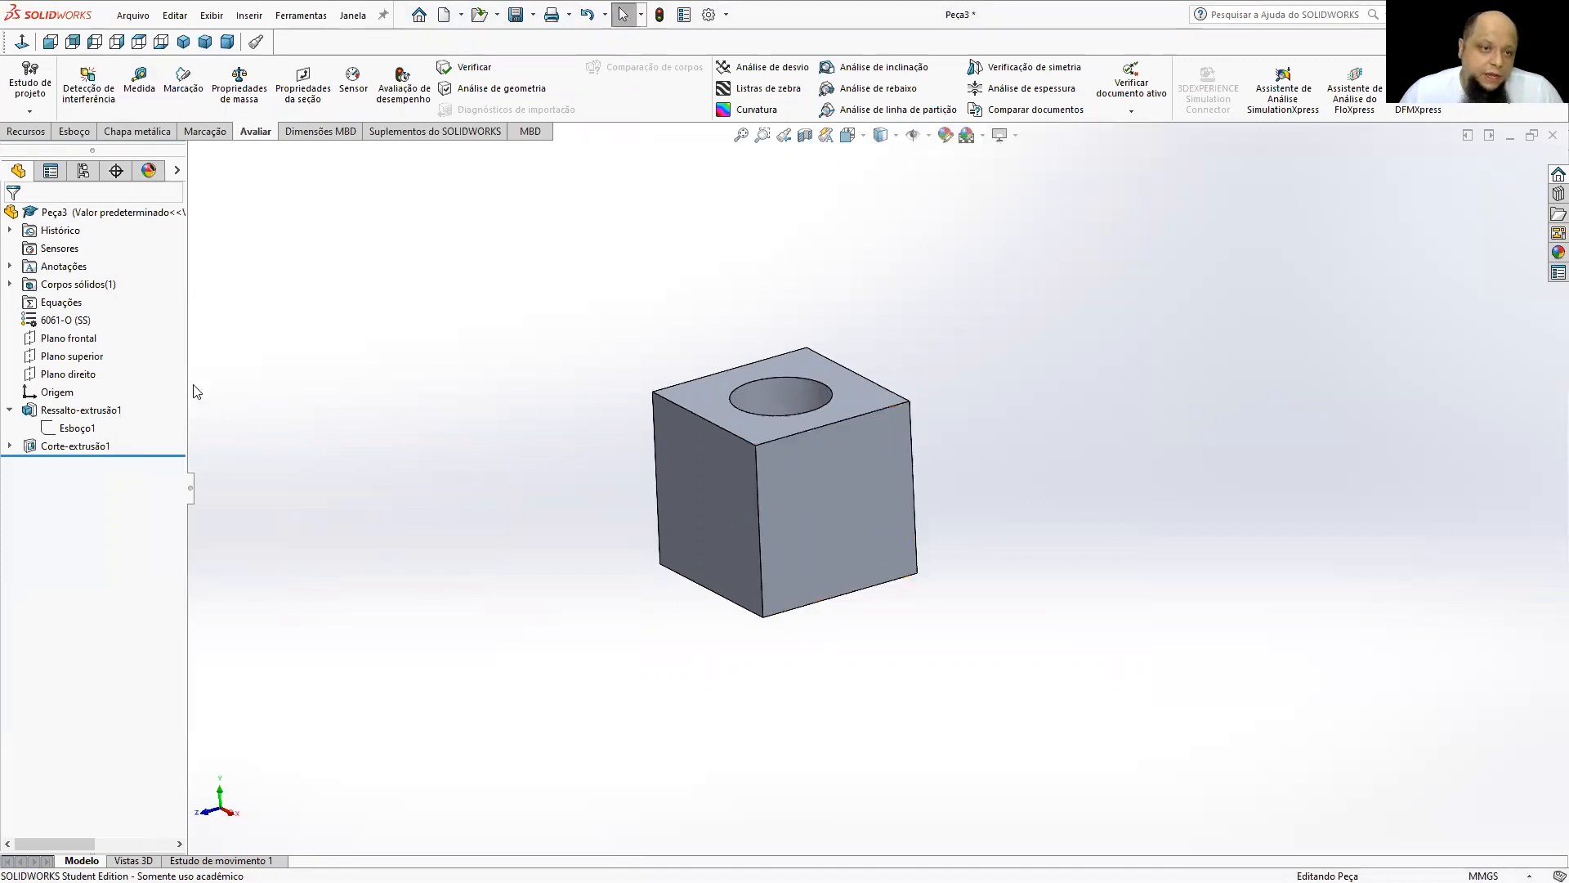
pyautogui.click(1557, 252)
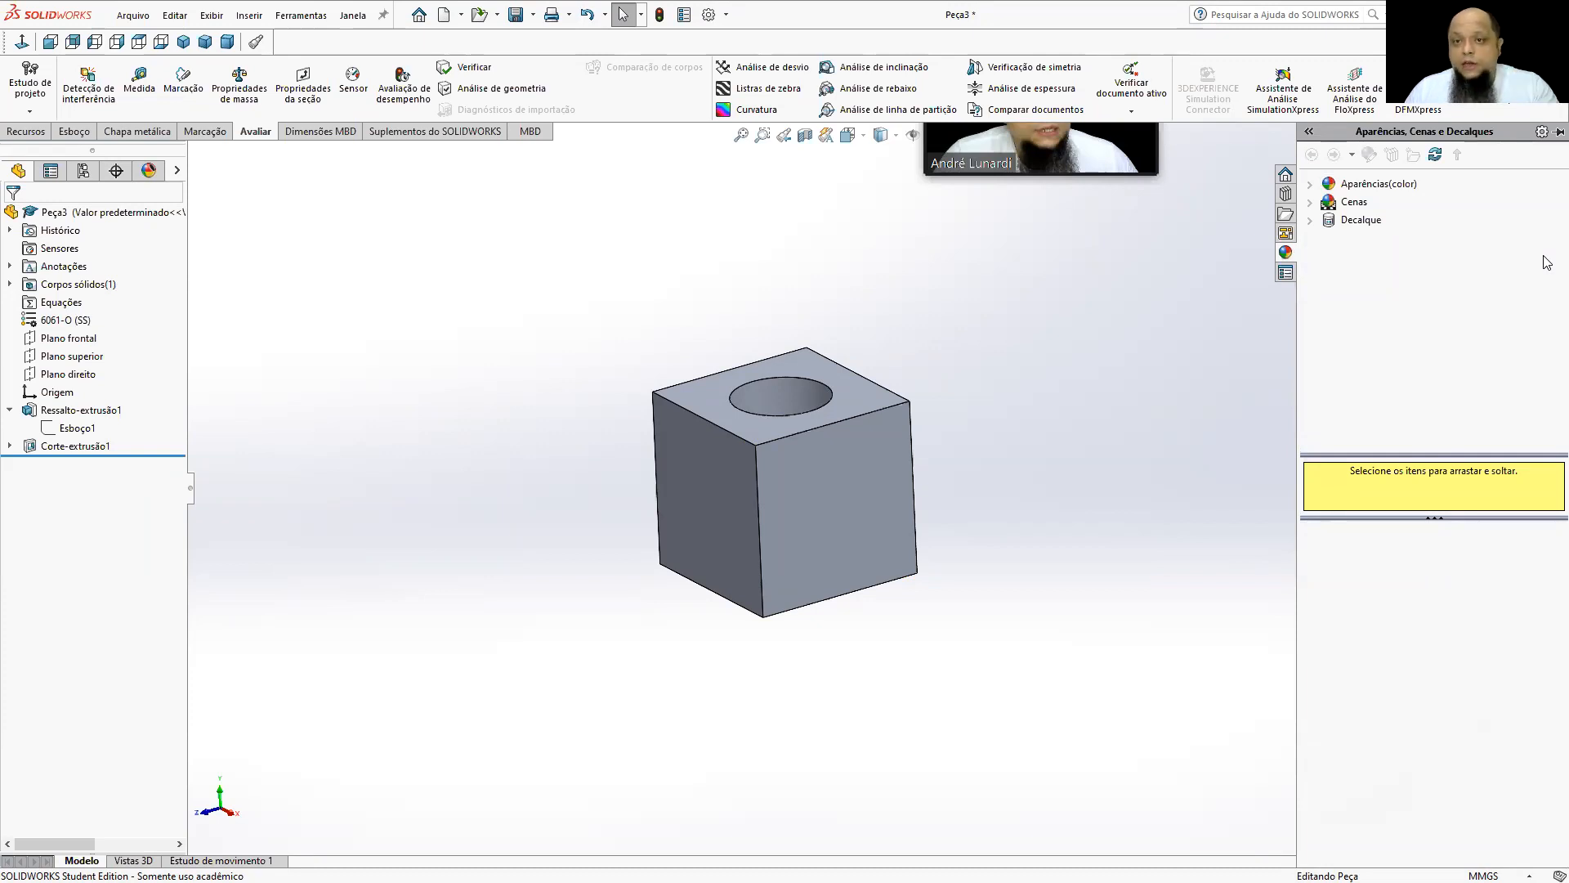
pyautogui.click(1393, 185)
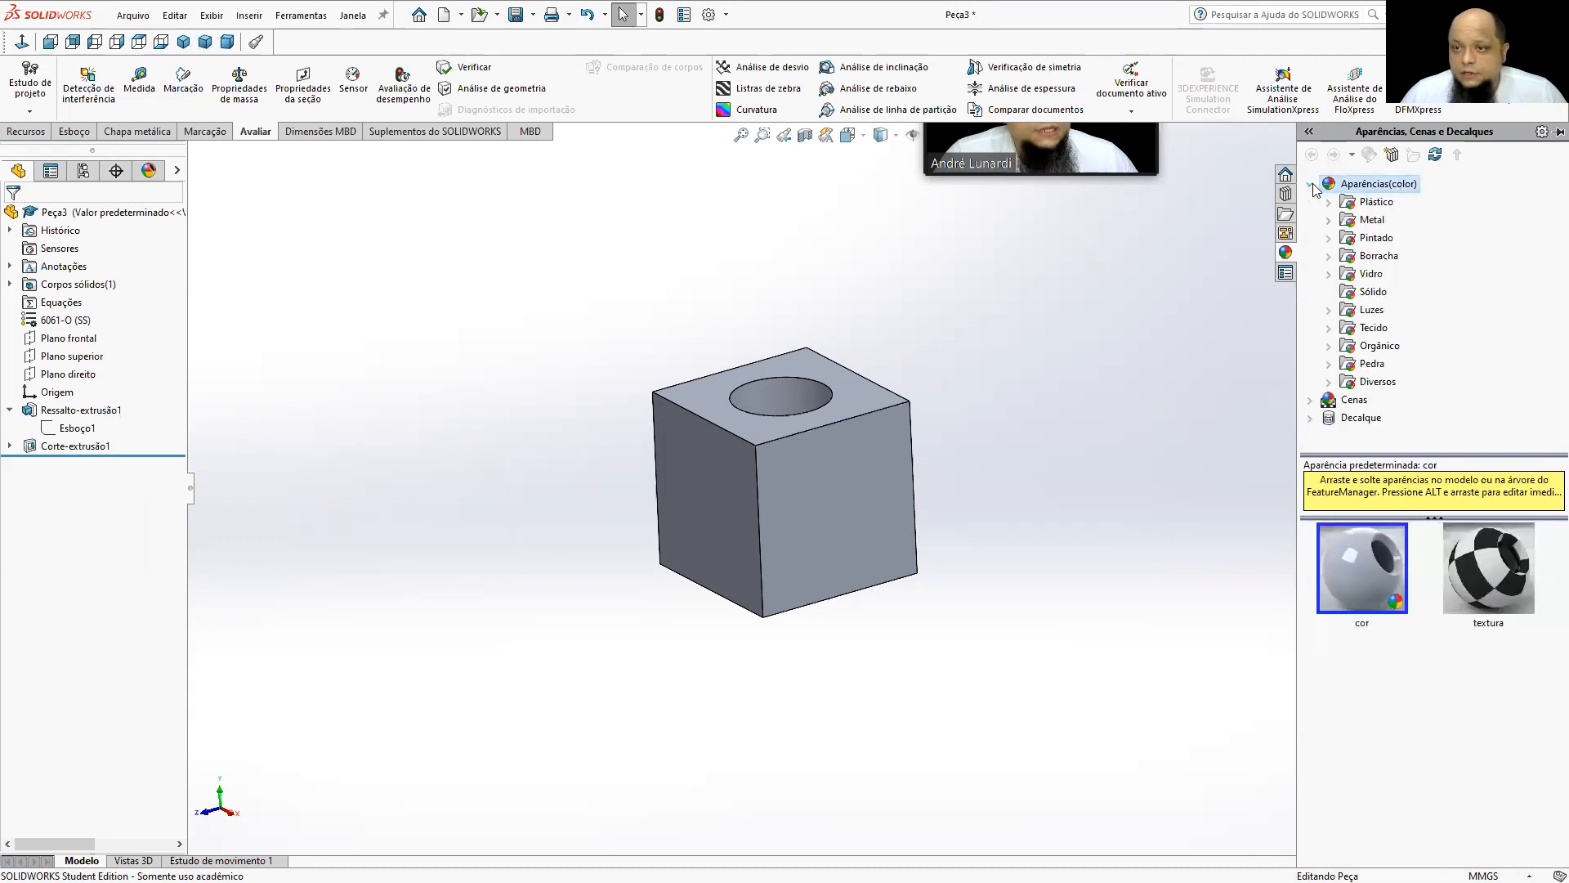
pyautogui.click(1387, 298)
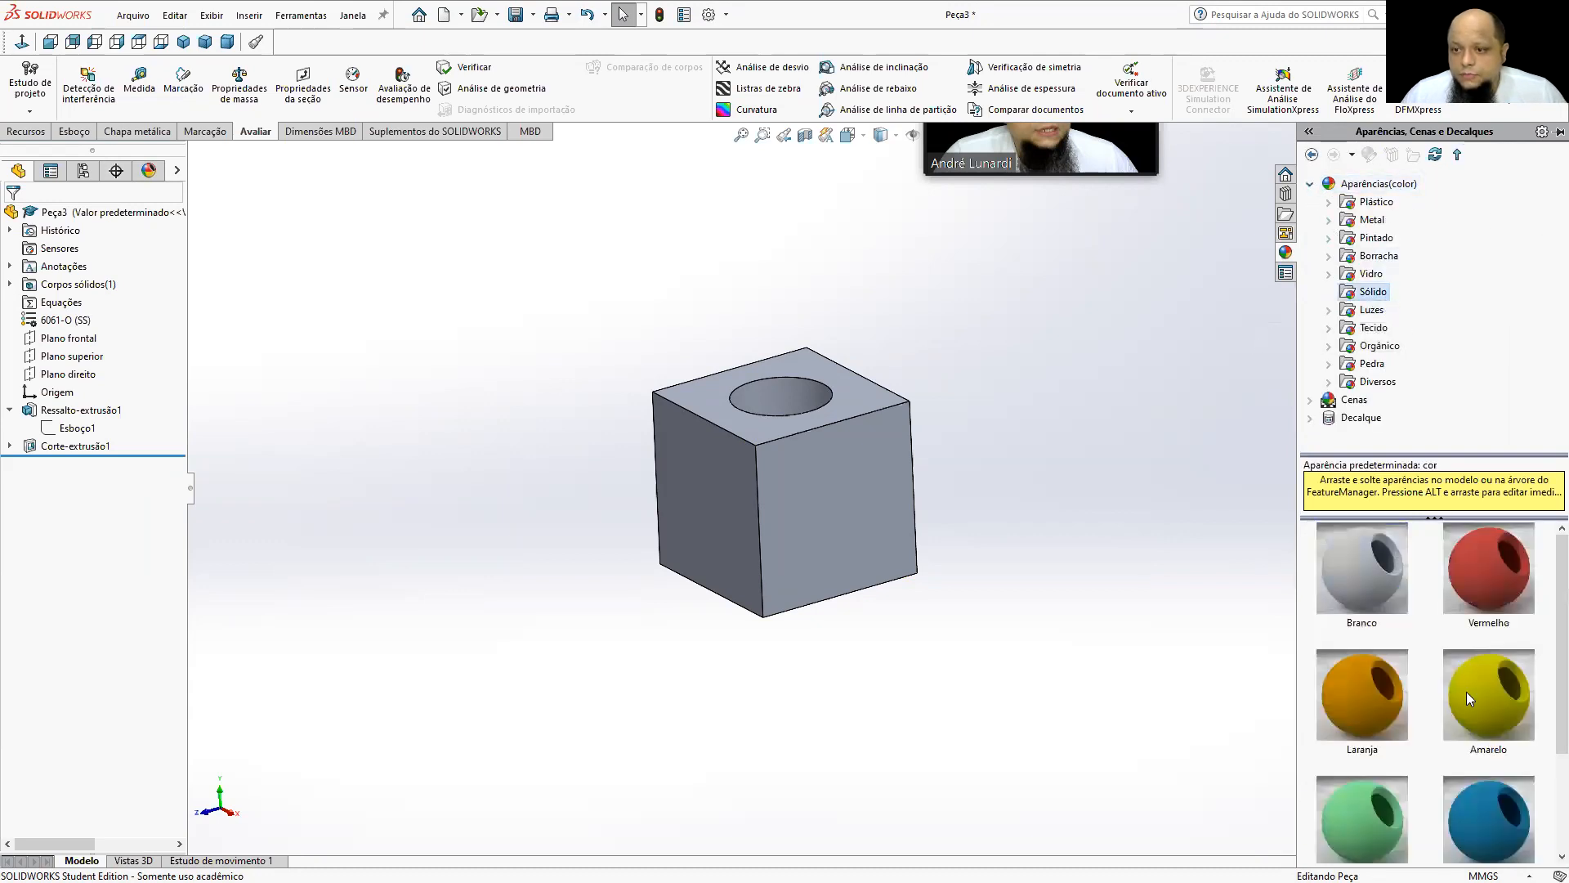
pyautogui.moveTo(1477, 822); pyautogui.dragTo(817, 507)
pyautogui.moveTo(886, 455); pyautogui.dragTo(853, 425, button='middle')
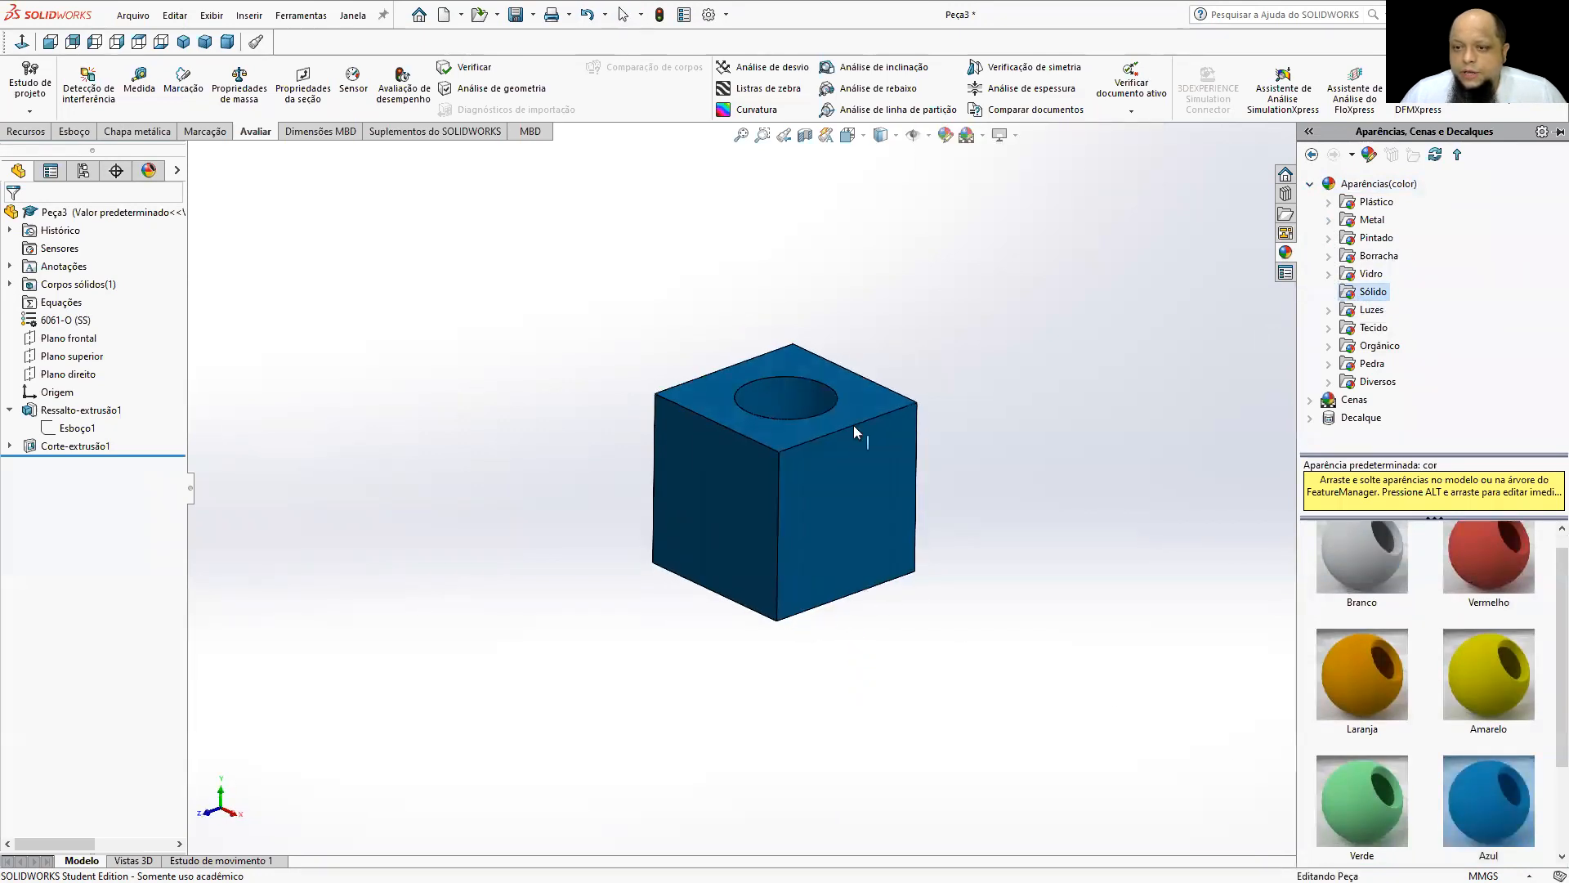
pyautogui.moveTo(1401, 680); pyautogui.dragTo(918, 482)
pyautogui.moveTo(918, 482); pyautogui.dragTo(854, 516, button='middle')
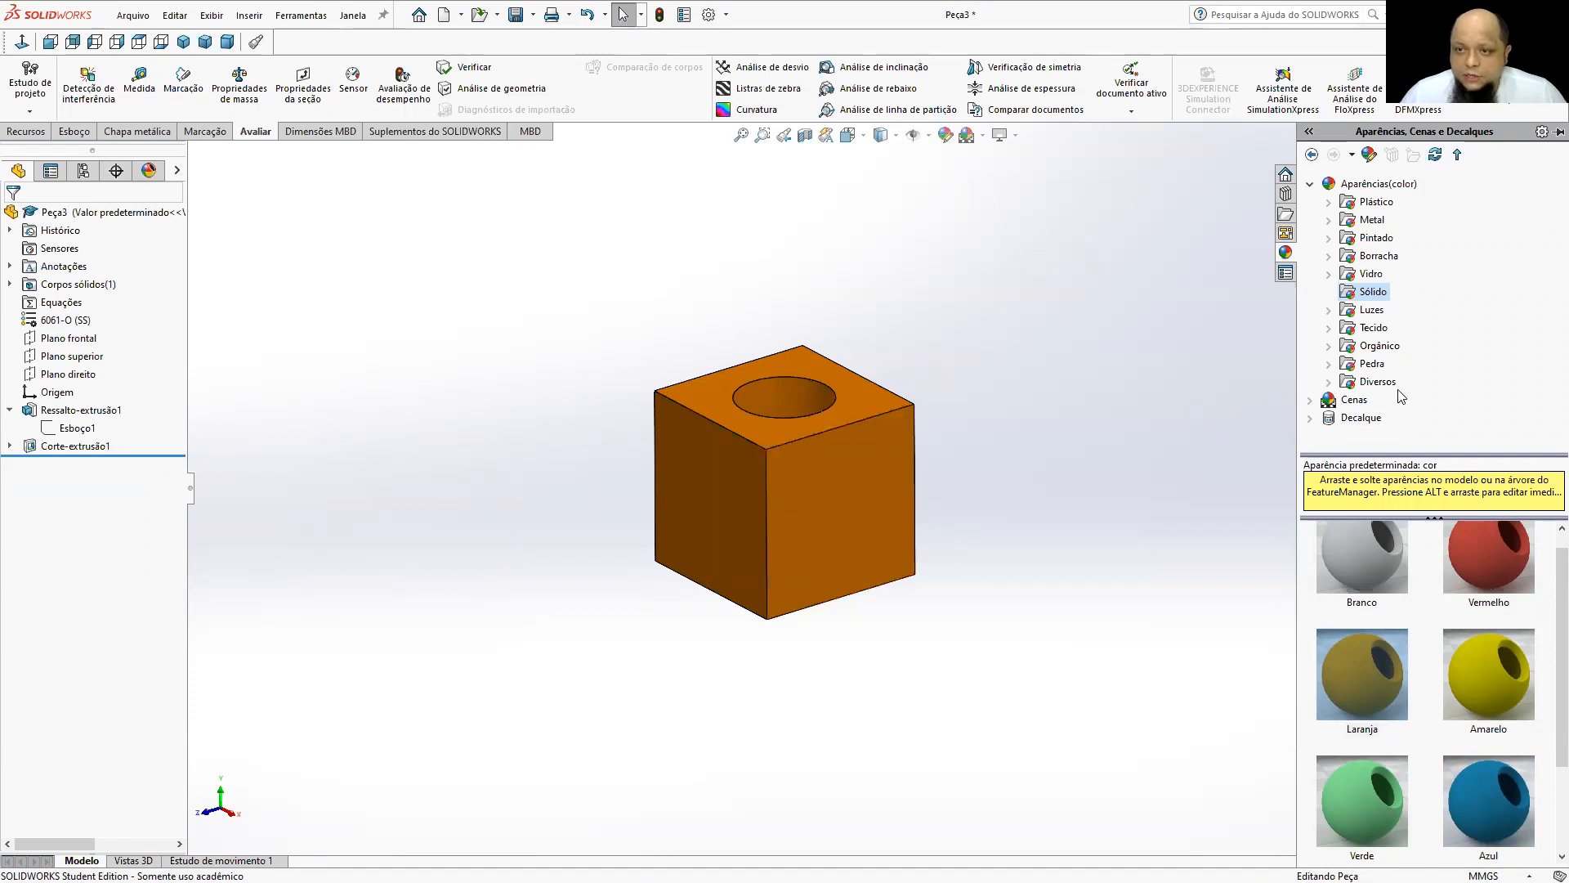
# Apply the carpete cor 1 appearance from Tecido, Carpete to the cube and examine its texture up close.
pyautogui.click(1375, 327)
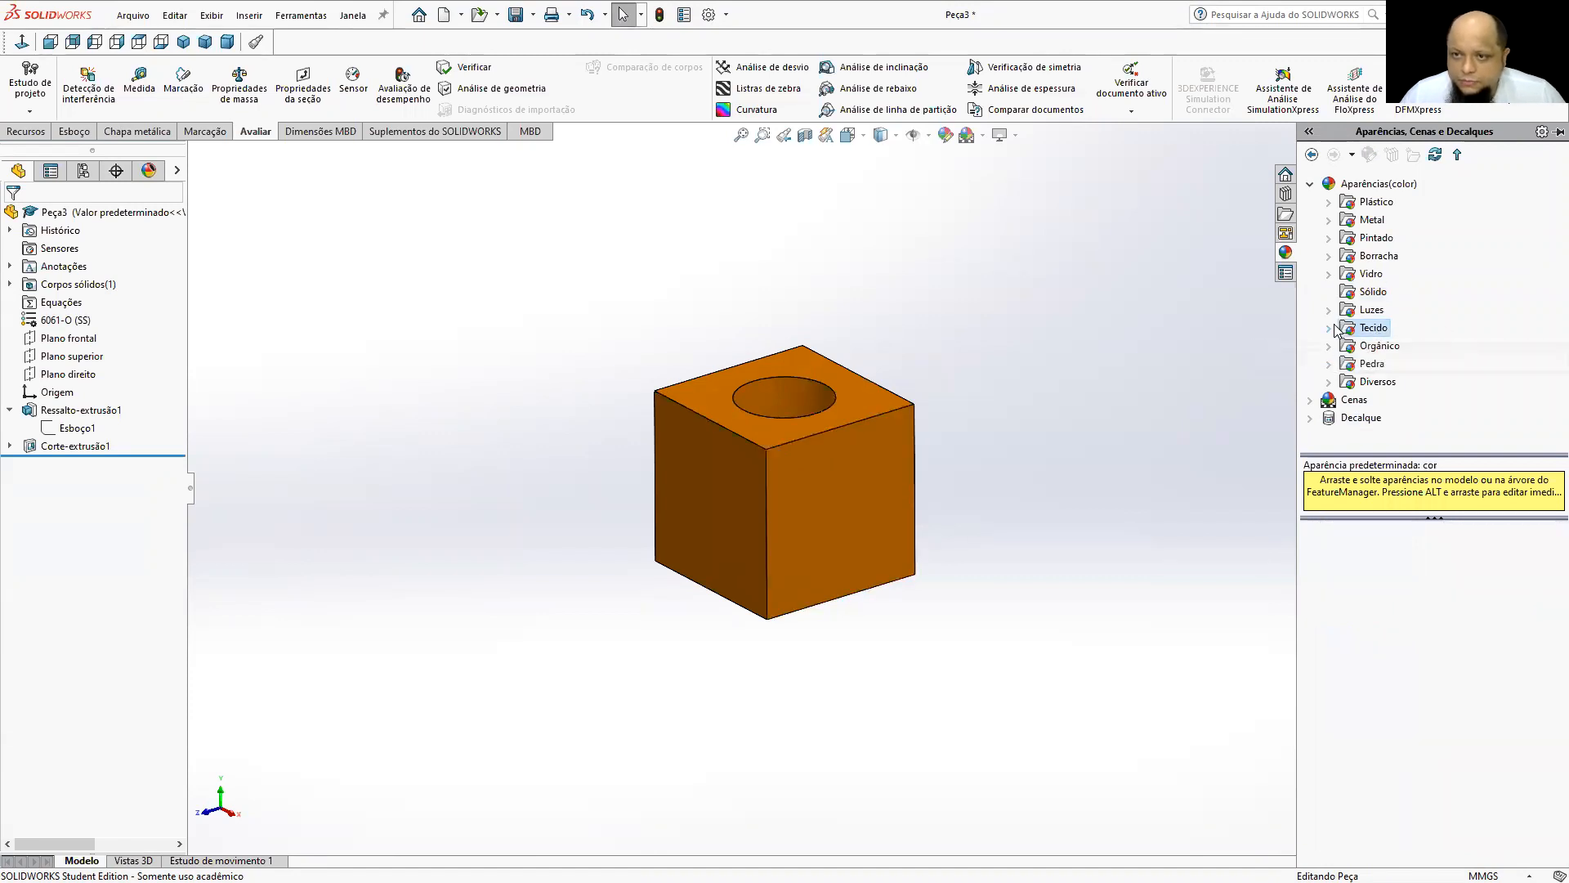
pyautogui.doubleClick(1364, 328)
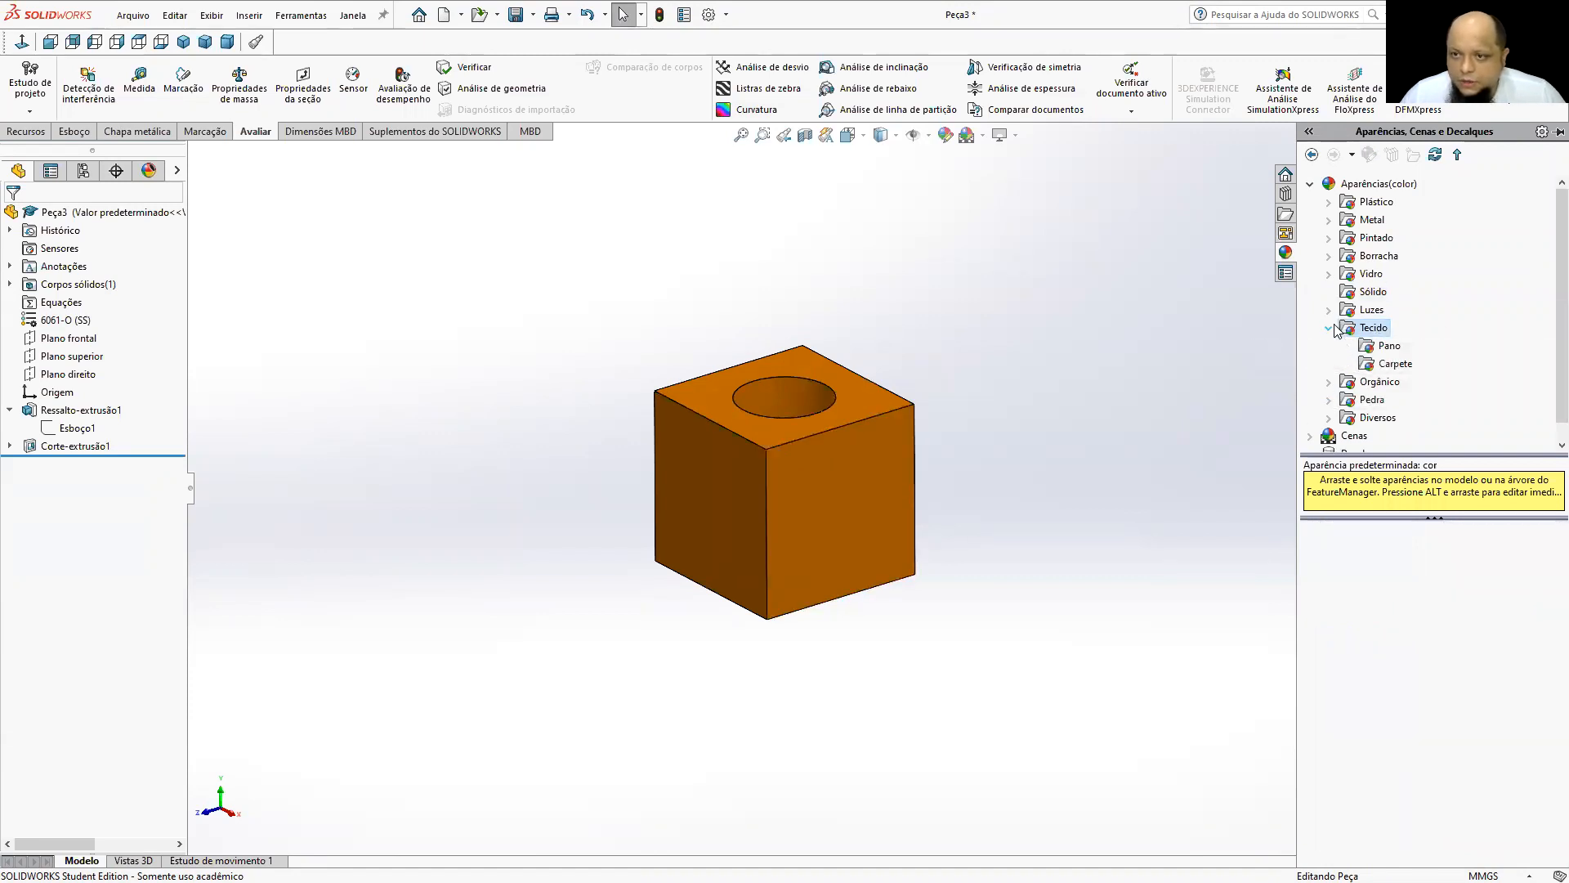
pyautogui.click(1394, 365)
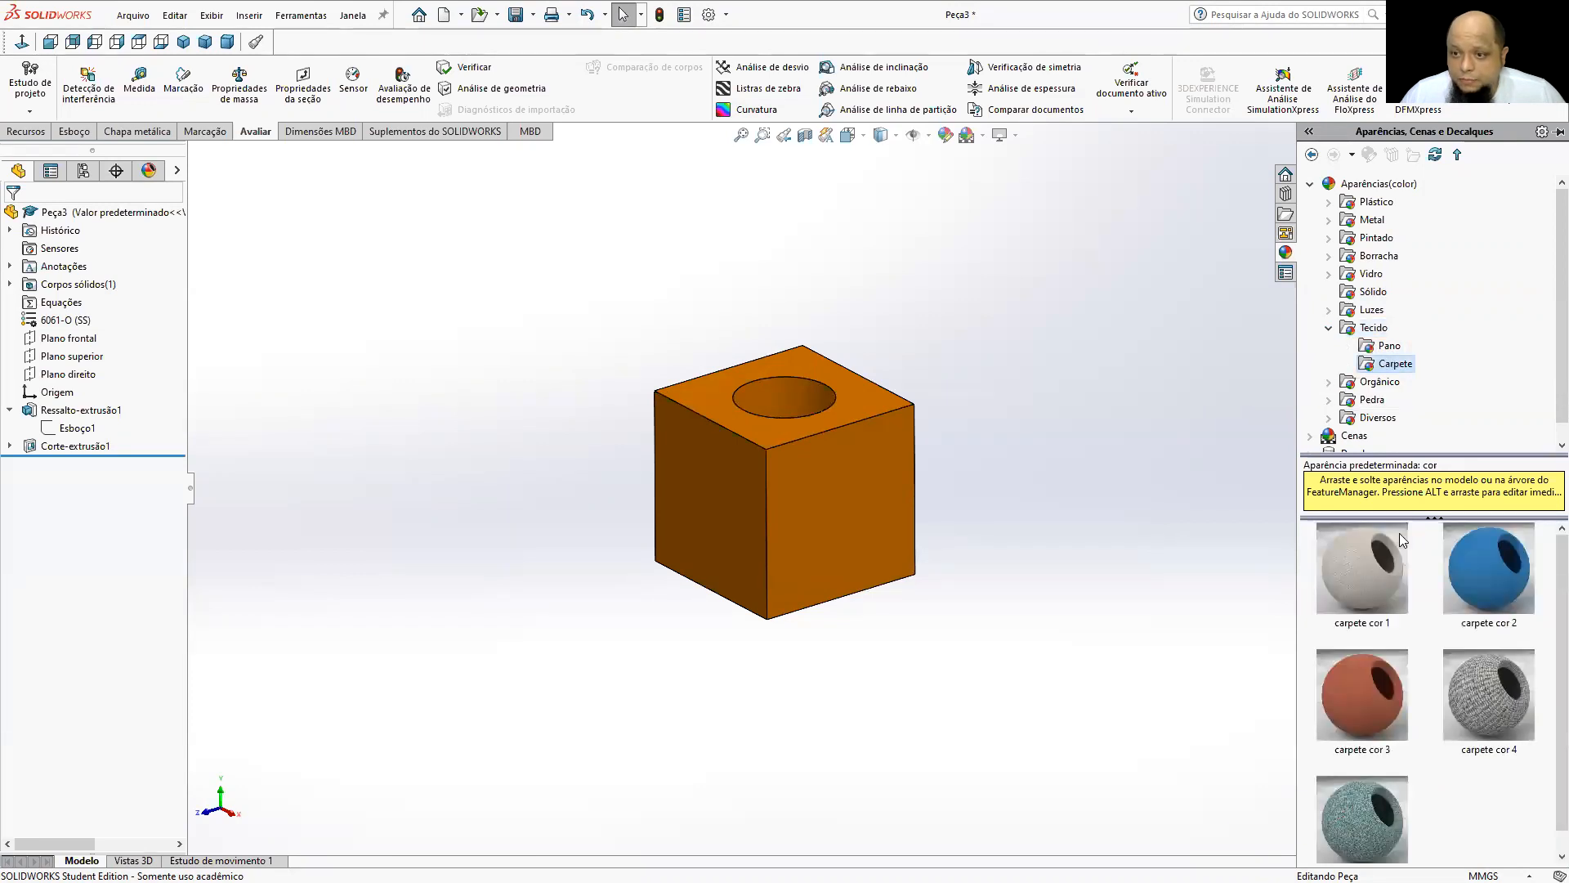
pyautogui.doubleClick(1345, 561)
pyautogui.scroll(-7, 836, 484)
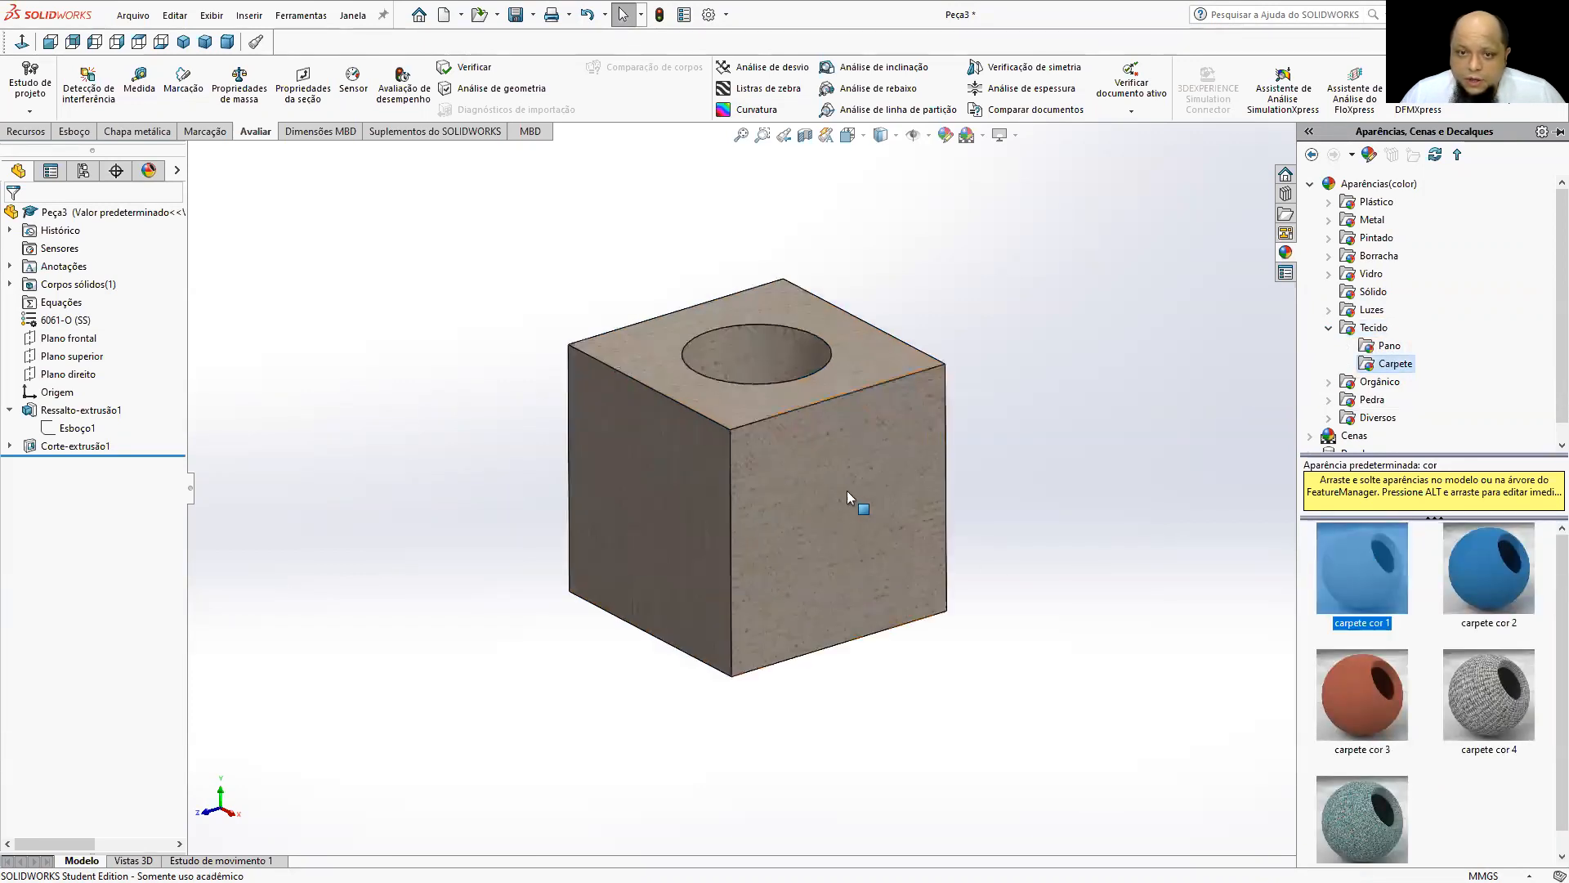
pyautogui.scroll(-5, 831, 476)
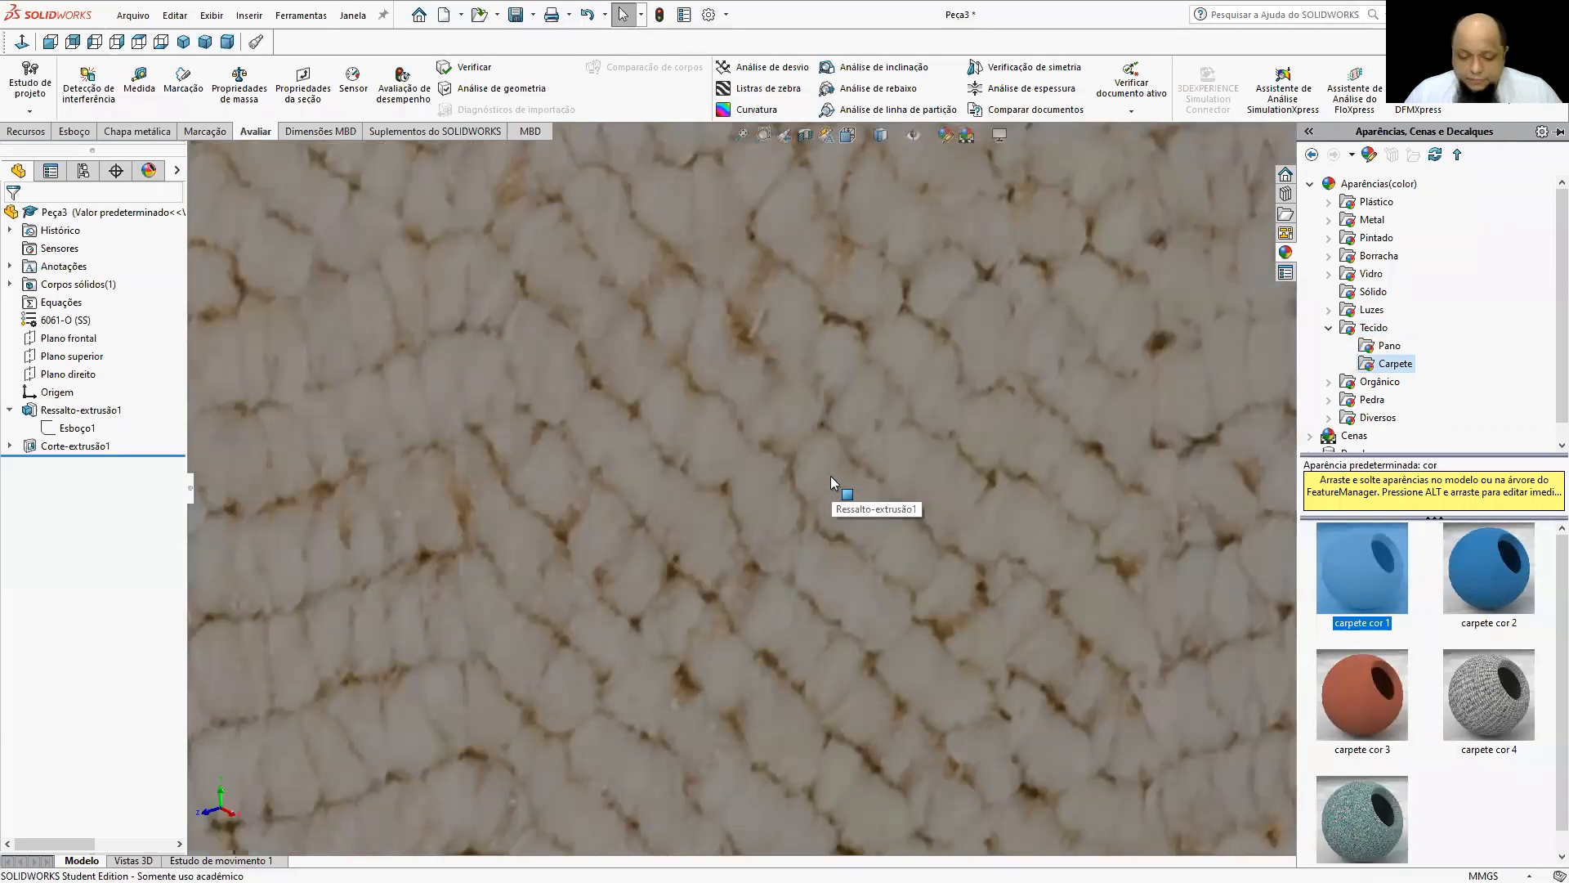
pyautogui.scroll(10, 830, 476)
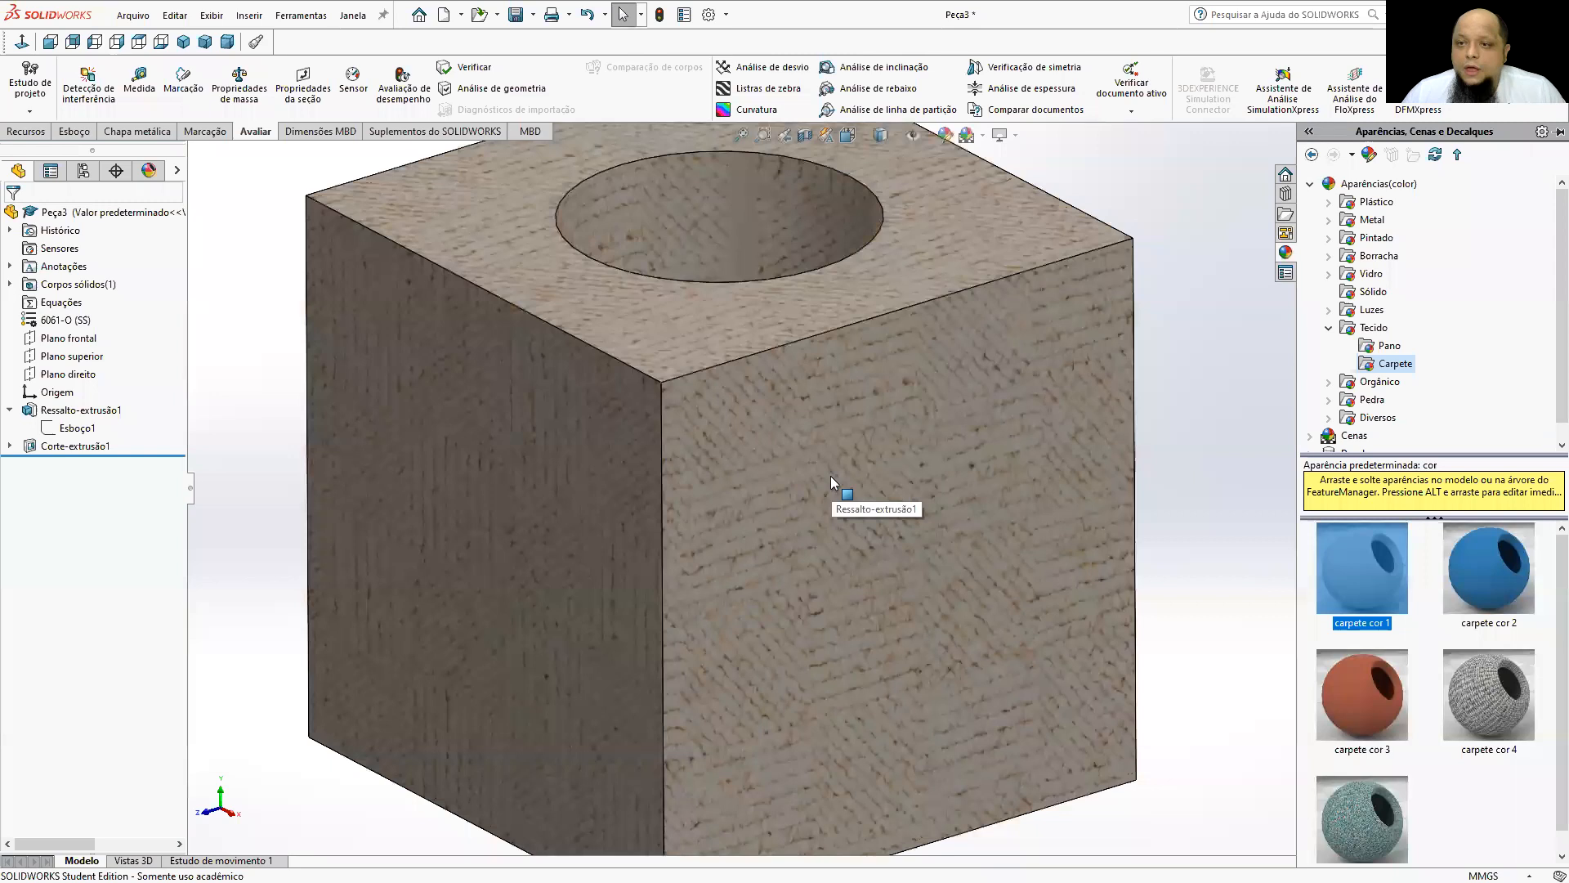
pyautogui.scroll(4, 879, 482)
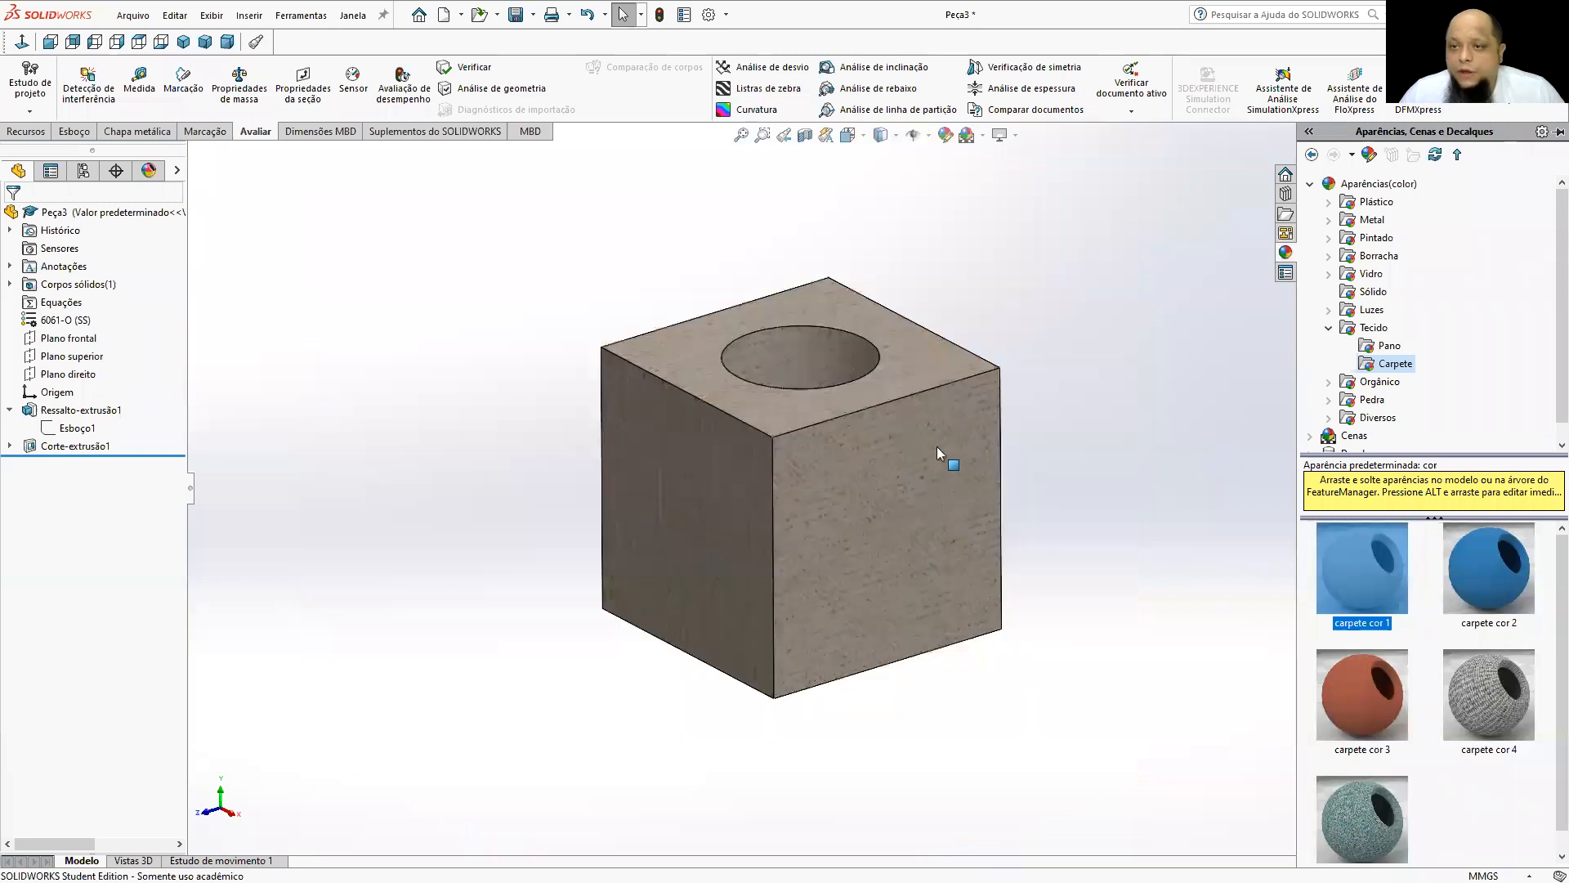
# Replace the cube's appearance with banda de rodagem from Borracha, Textura and inspect the tread pattern.
pyautogui.click(1328, 255)
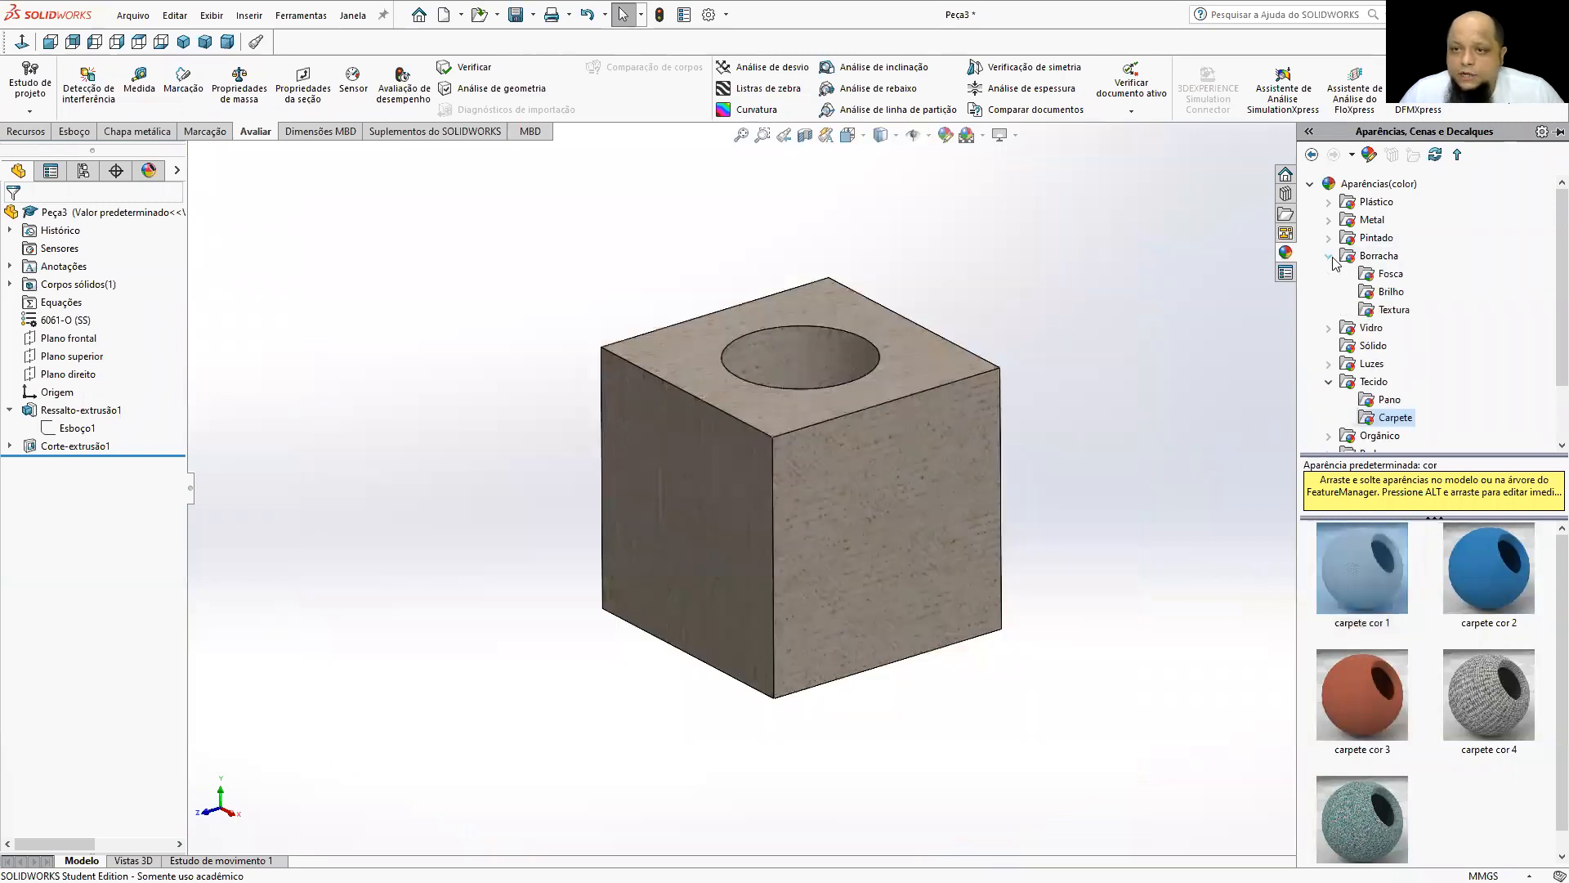
pyautogui.click(1394, 309)
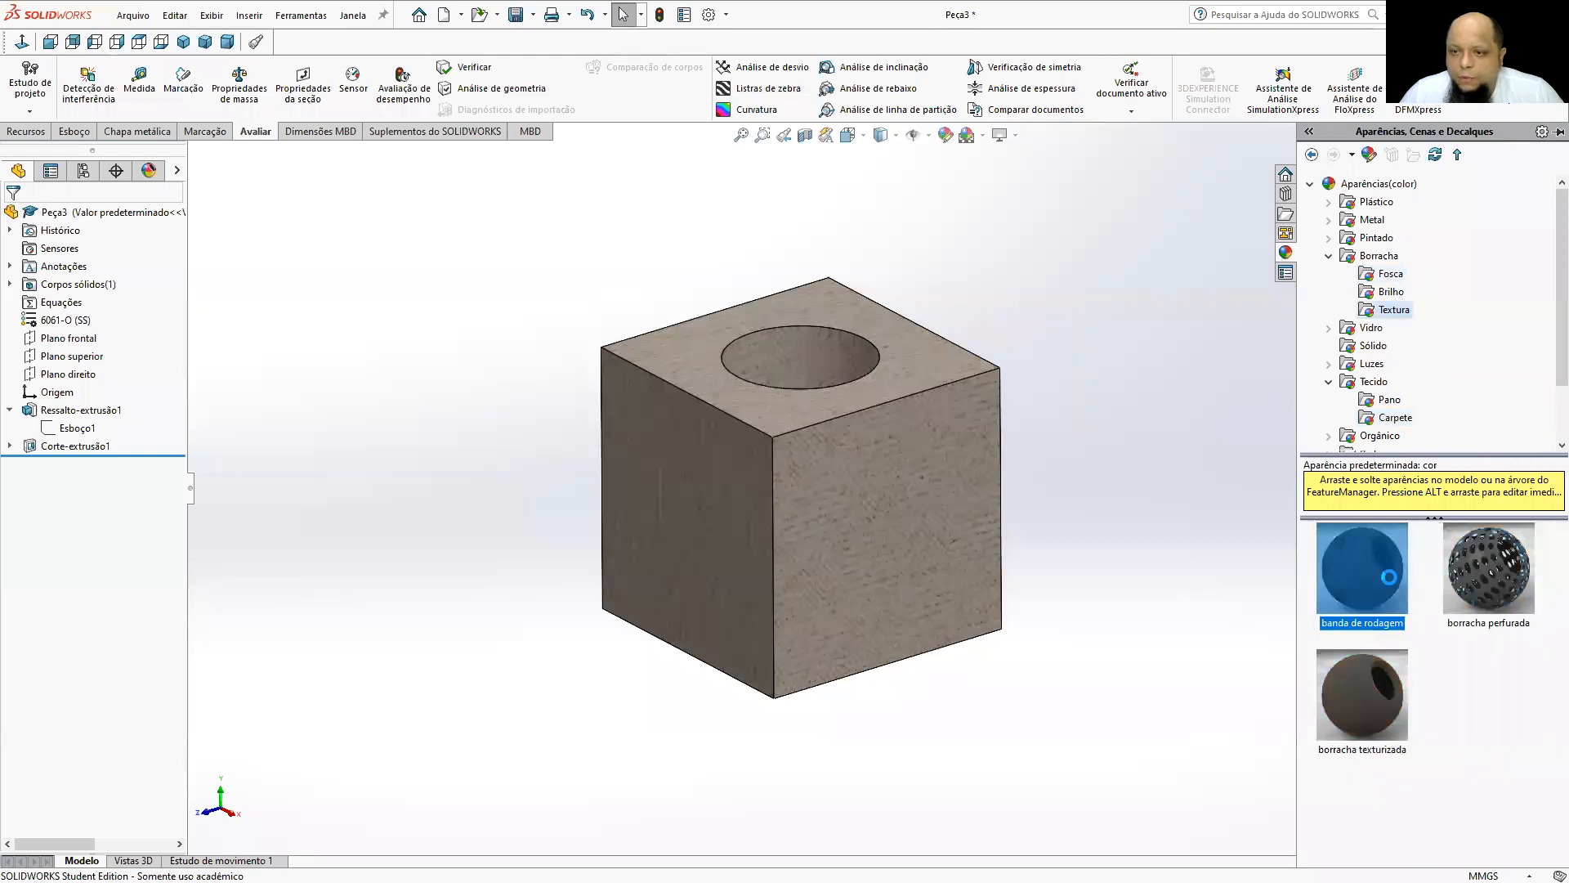
pyautogui.moveTo(1389, 577); pyautogui.dragTo(880, 472)
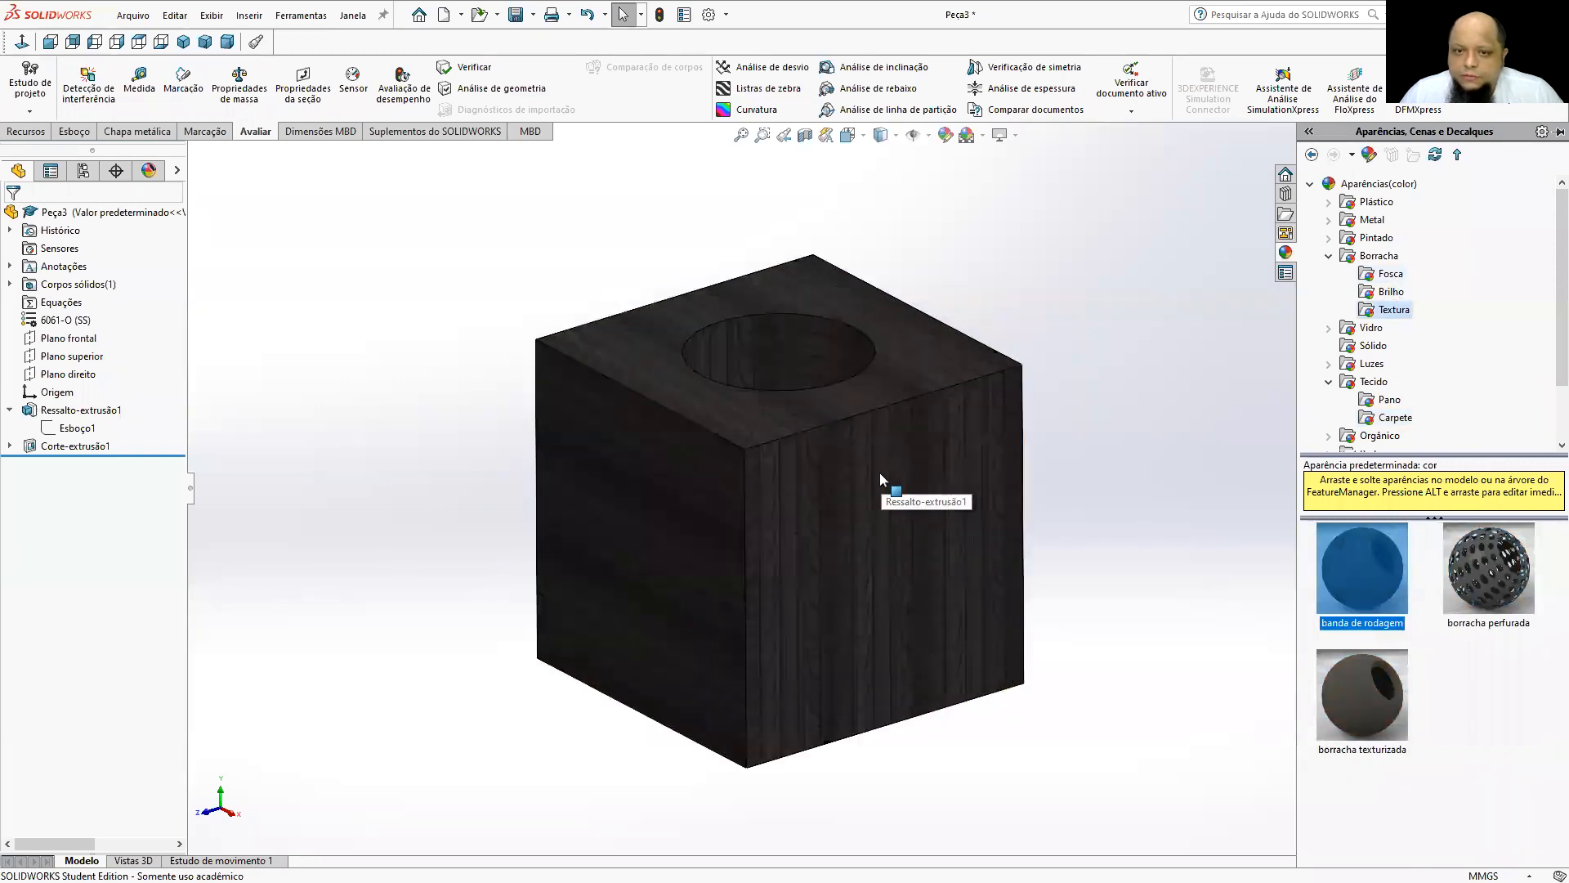
pyautogui.scroll(-10, 879, 475)
pyautogui.moveTo(820, 483); pyautogui.dragTo(870, 478, button='middle')
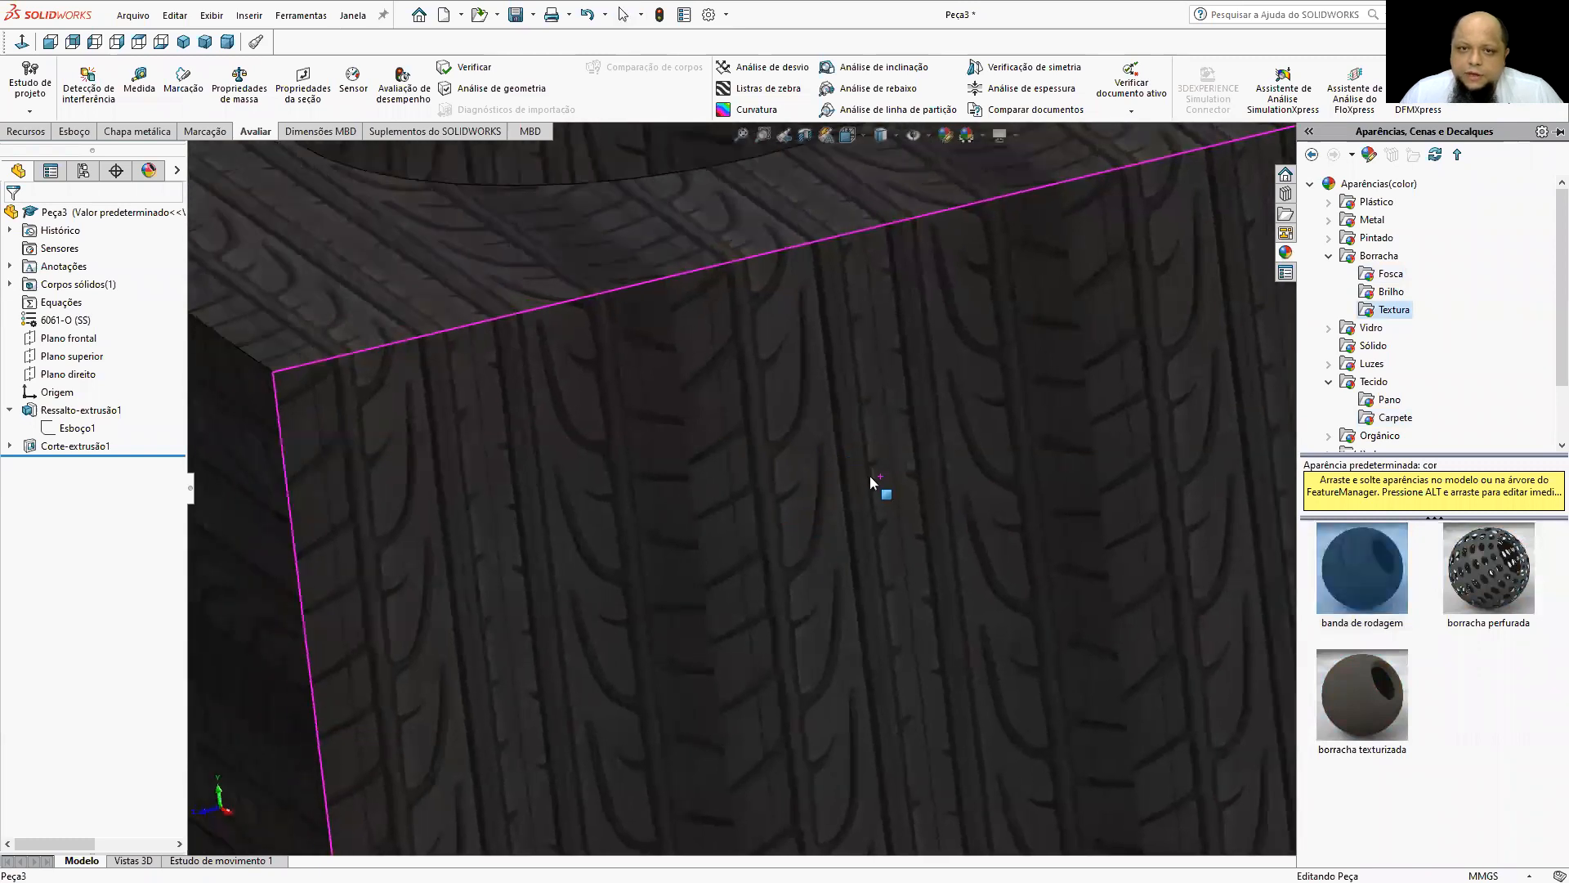
pyautogui.press('f')
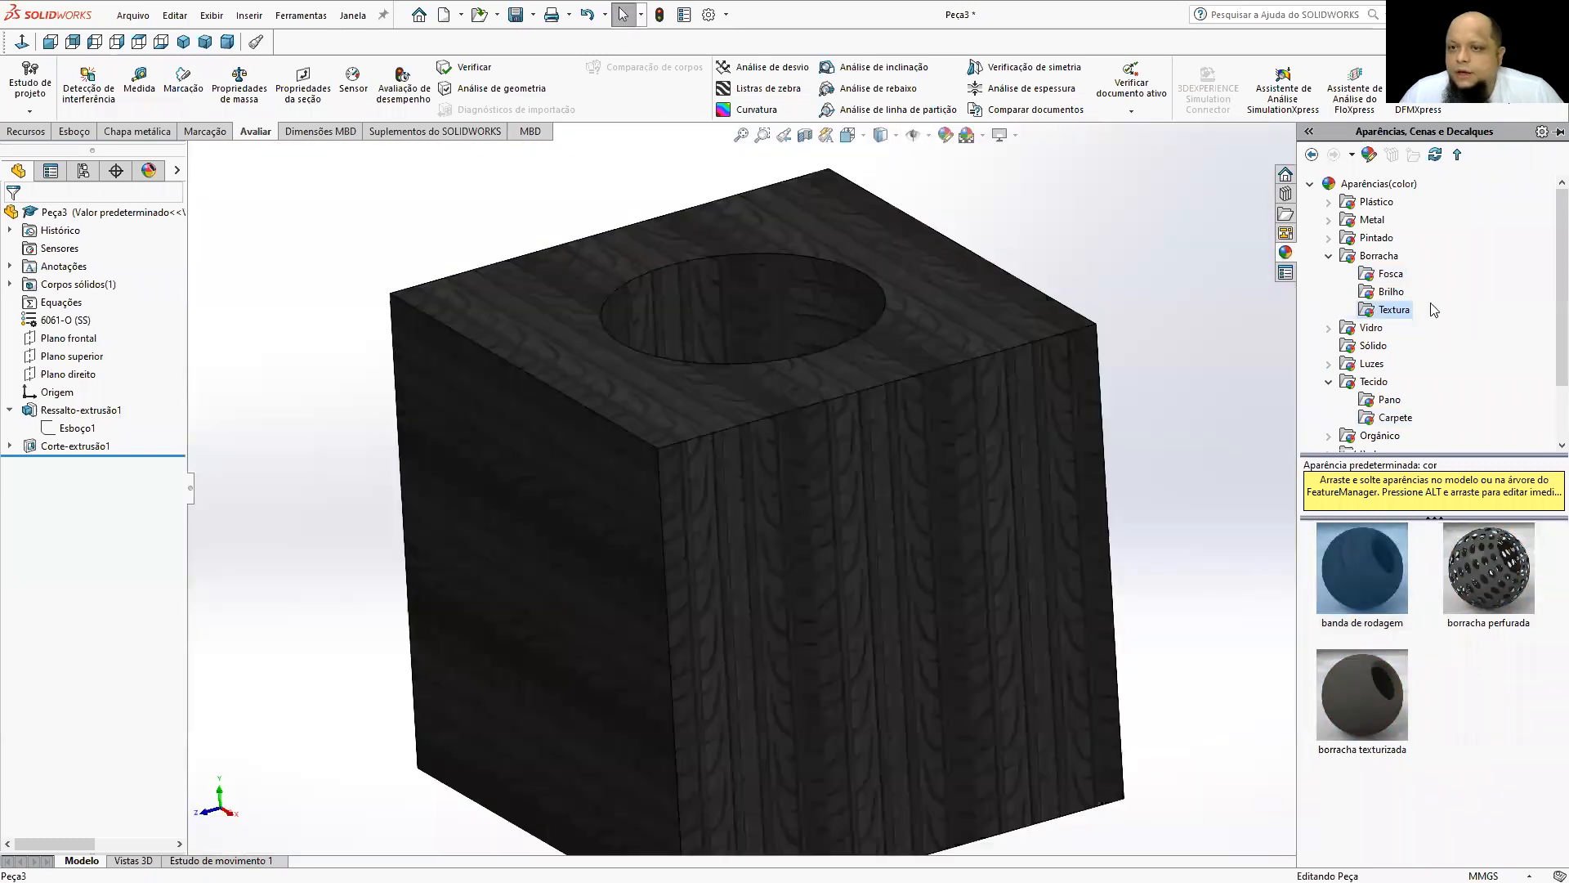
# Apply the tijolo inglés antigo appearance from Pedra, Tijolo to the cube and inspect the brick texture.
pyautogui.click(1328, 257)
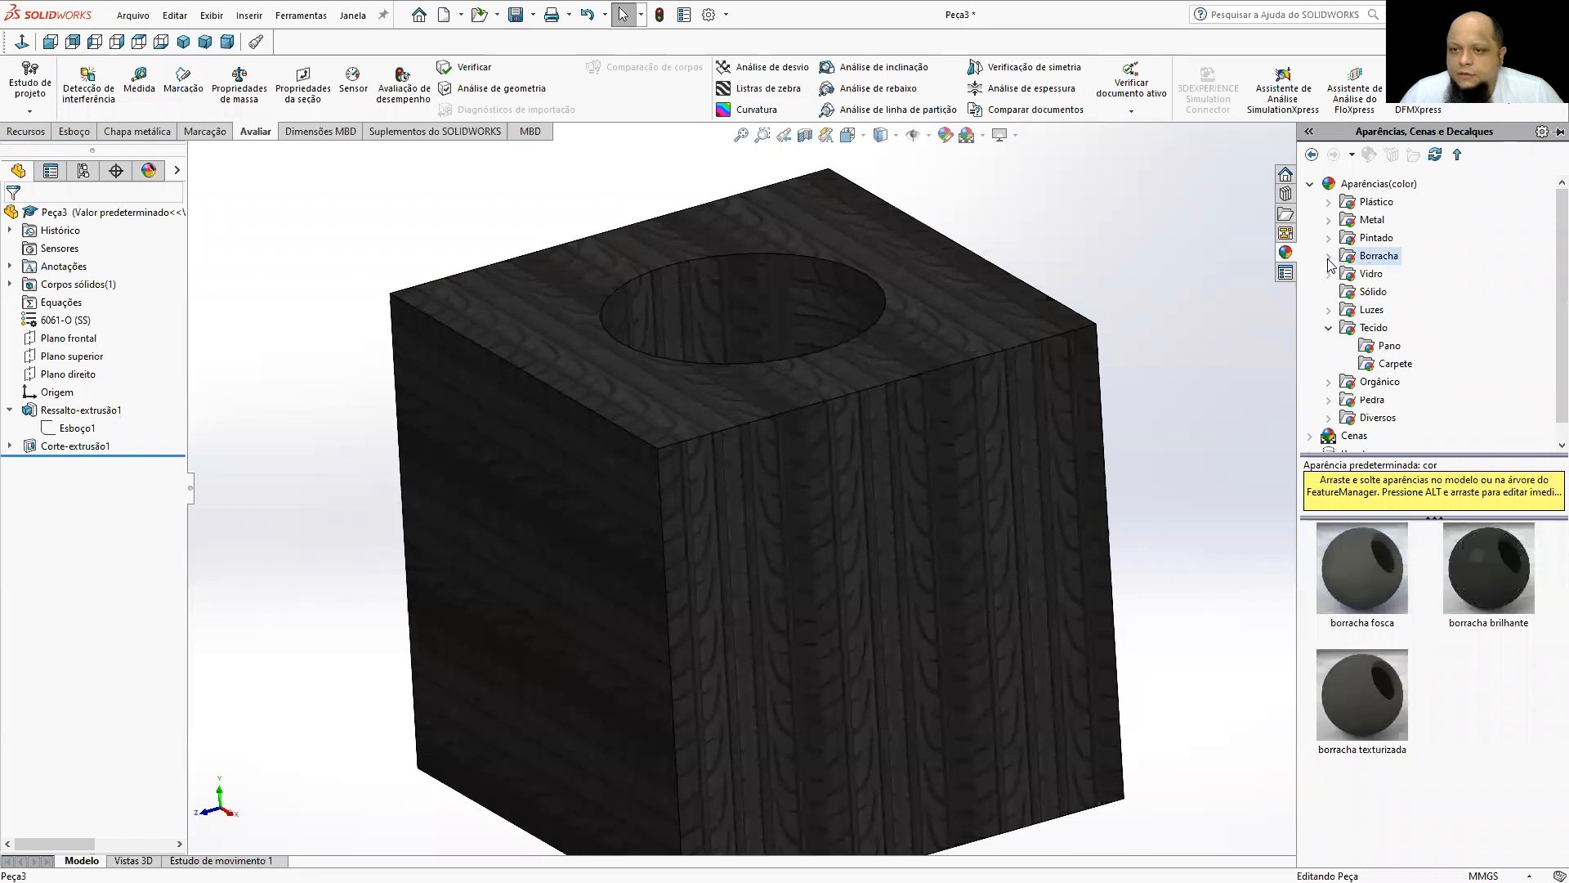
pyautogui.click(1328, 399)
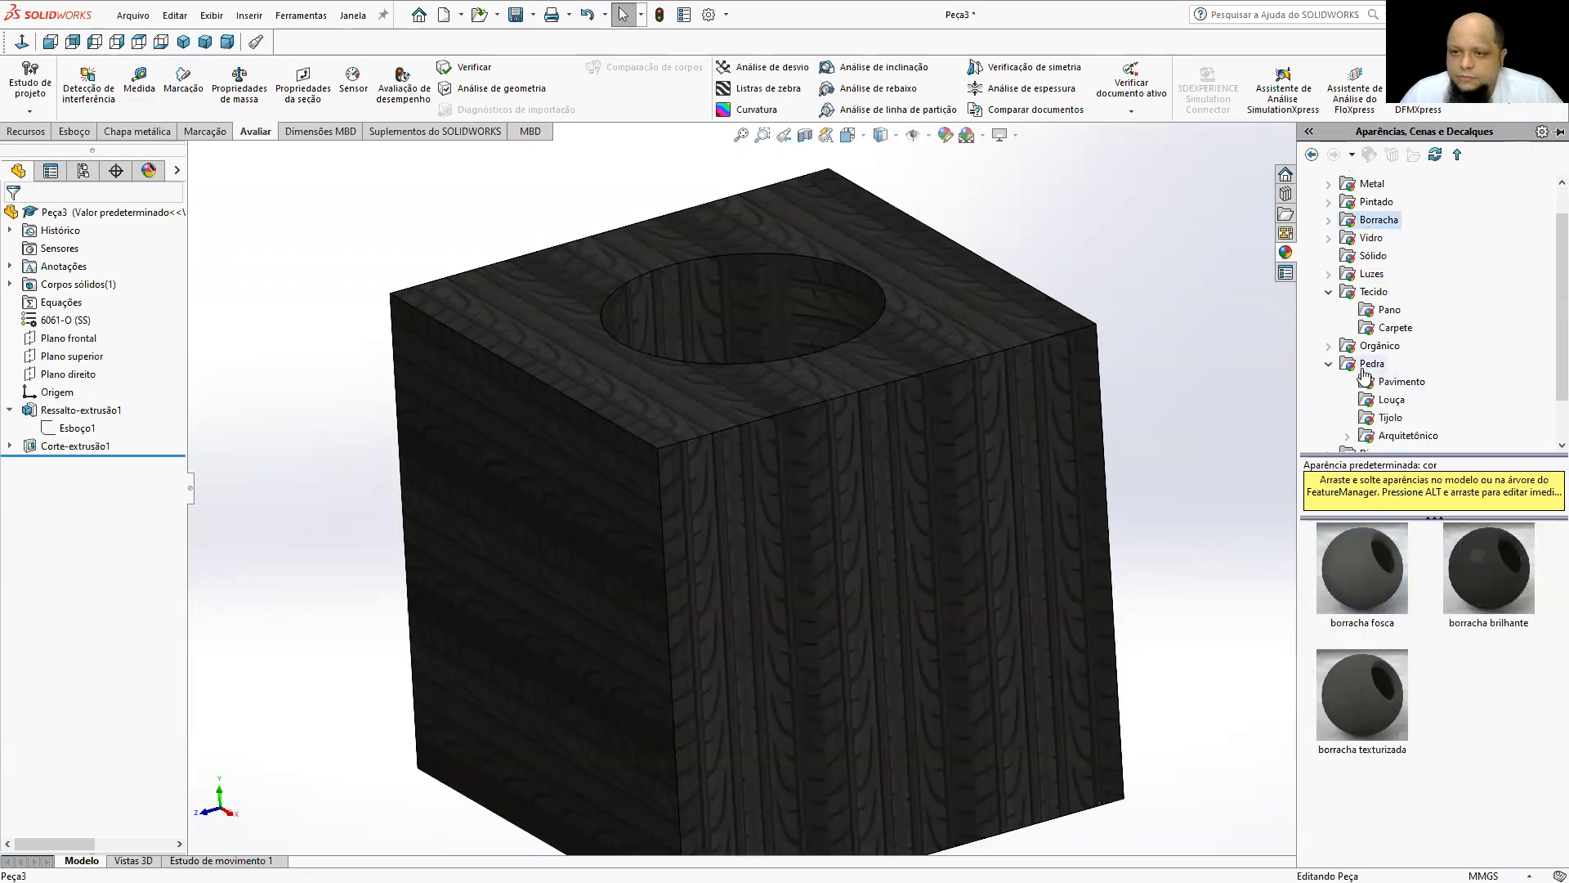
pyautogui.click(1391, 418)
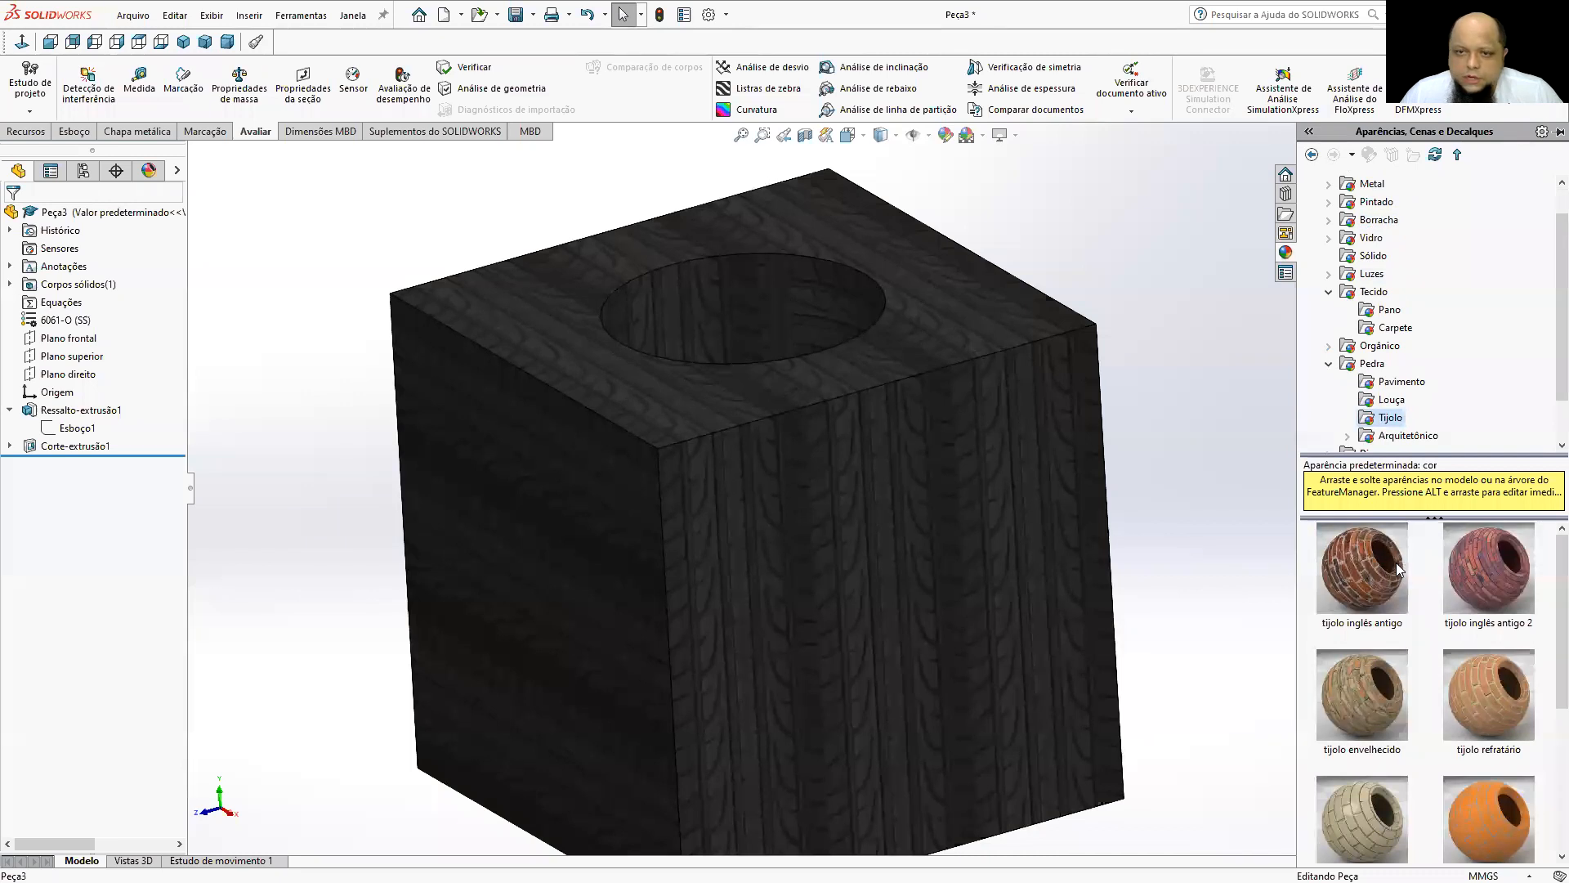
pyautogui.moveTo(946, 527); pyautogui.dragTo(864, 459, button='middle')
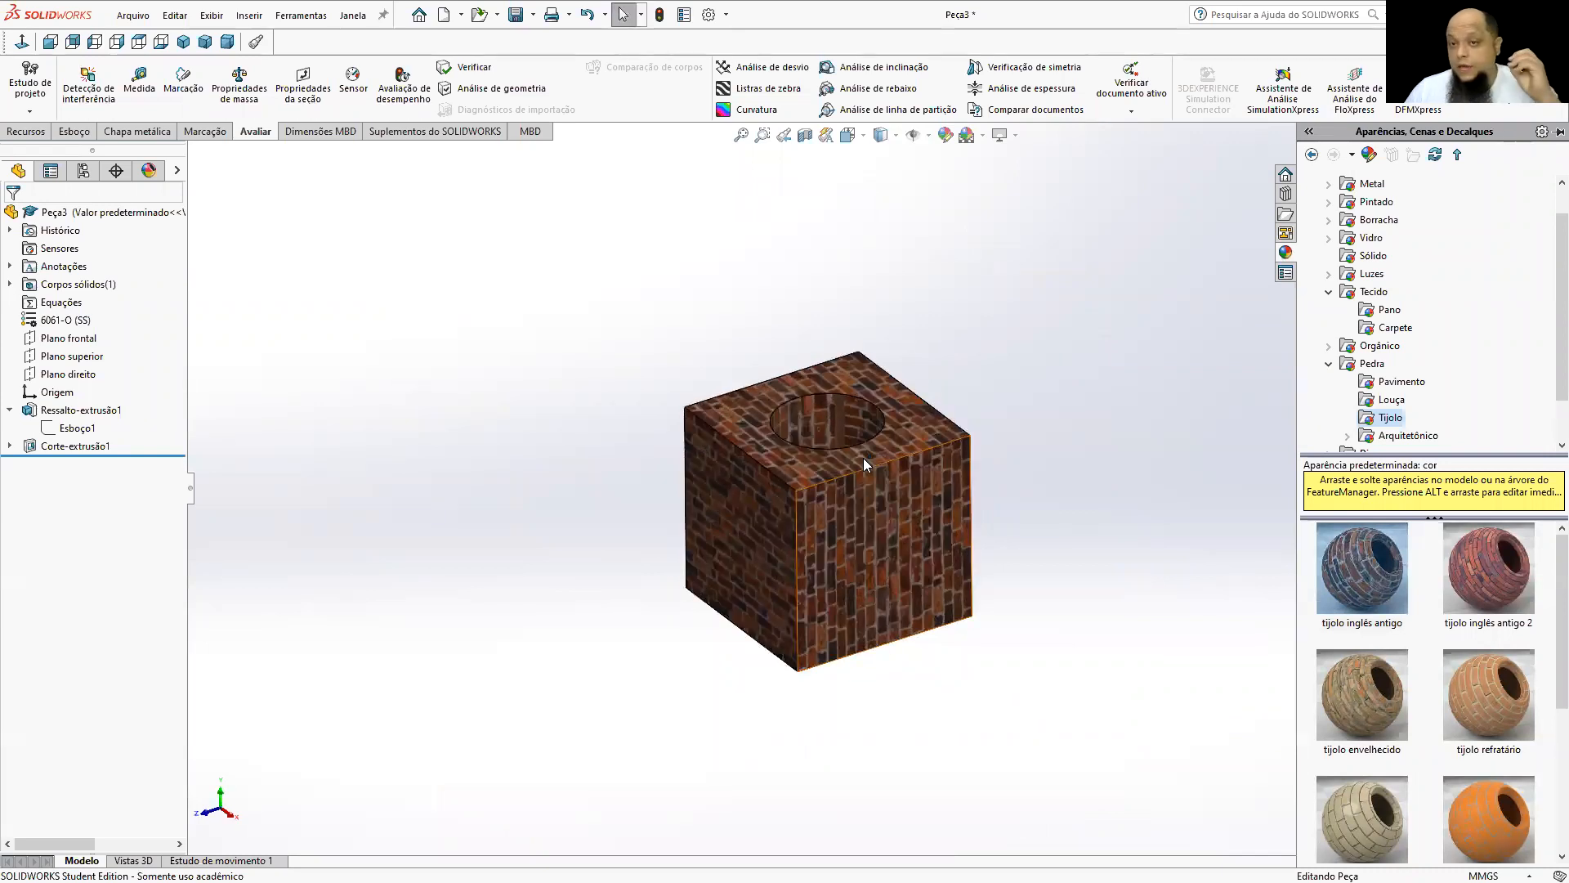
pyautogui.scroll(-2, 863, 459)
pyautogui.scroll(-1, 864, 459)
pyautogui.moveTo(863, 459); pyautogui.dragTo(866, 479, button='middle')
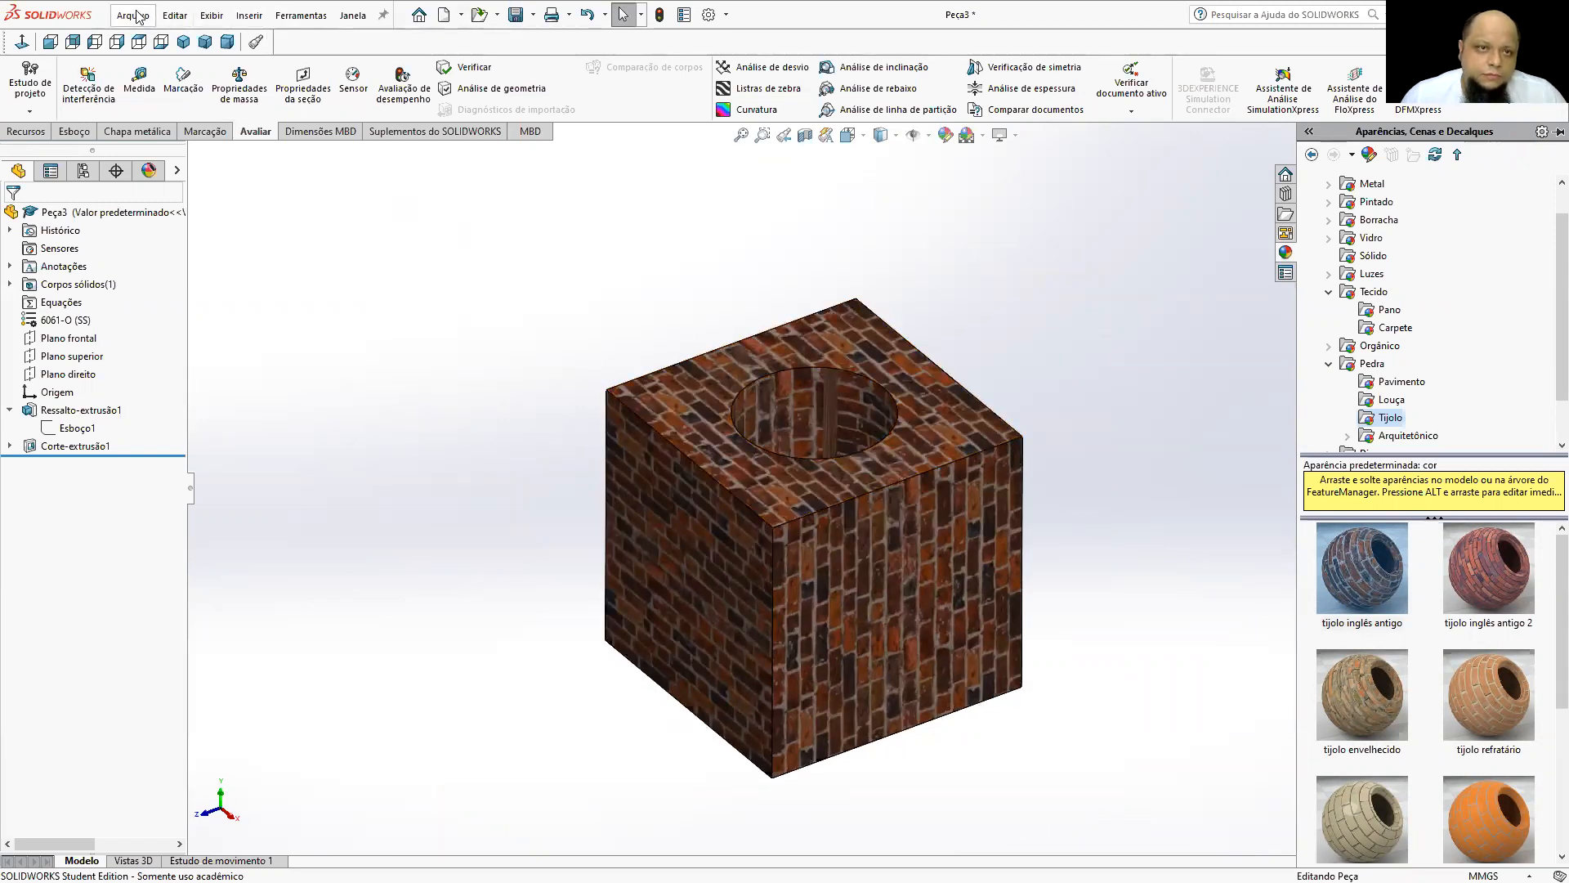
# Prepare to save the part in Downloads as Adobe Portable Document Format (*.pdf) with Salvar como PDF 3D enabled.
pyautogui.click(301, 14)
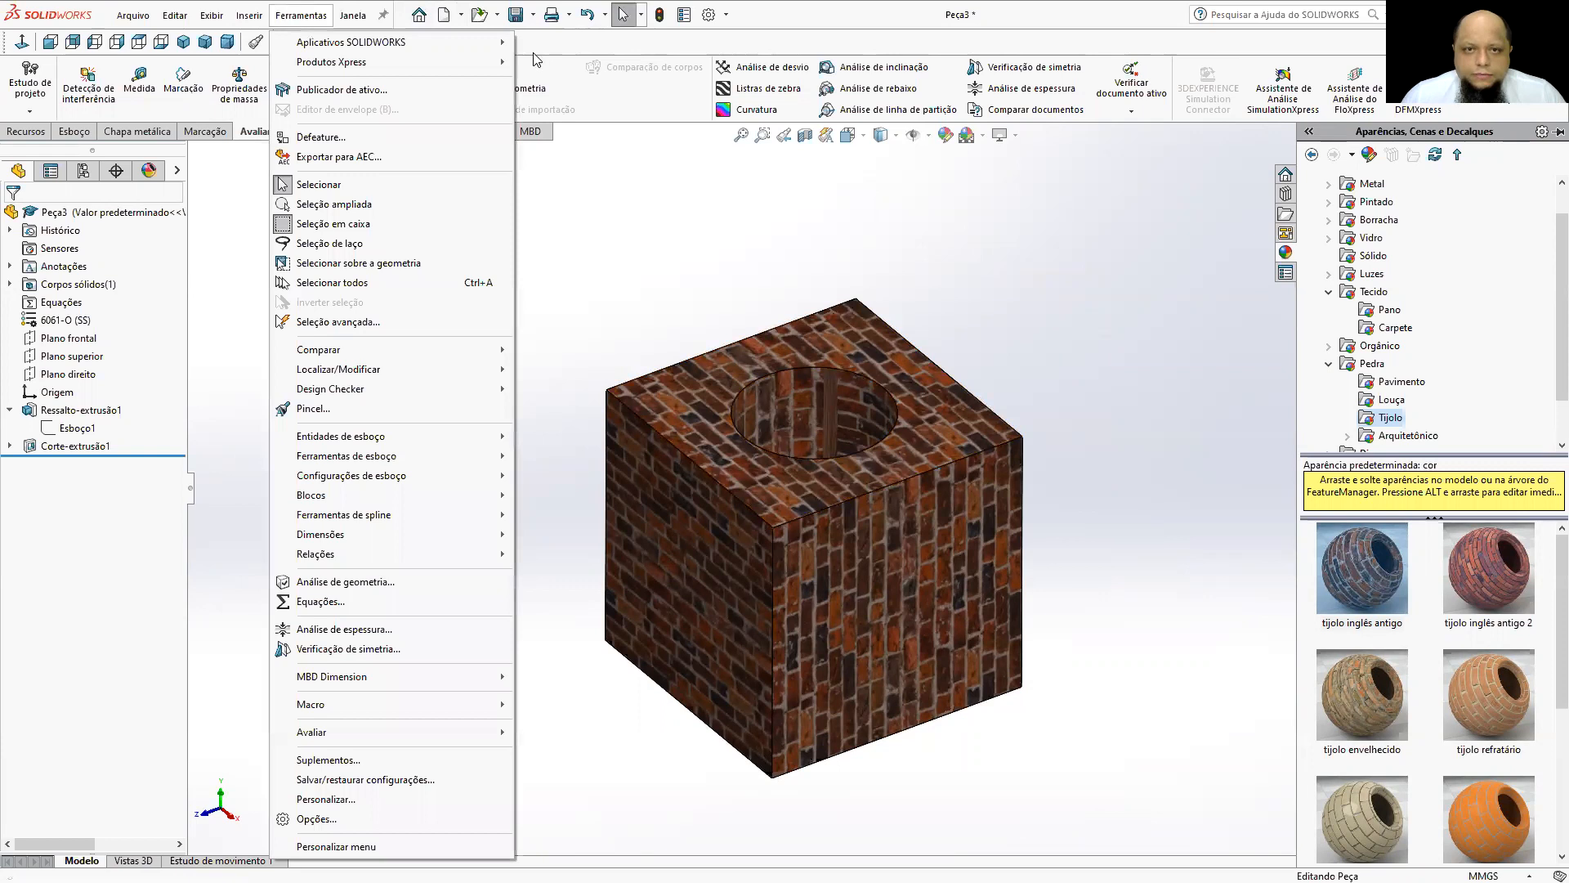
pyautogui.hotkey('ctrl', 's')
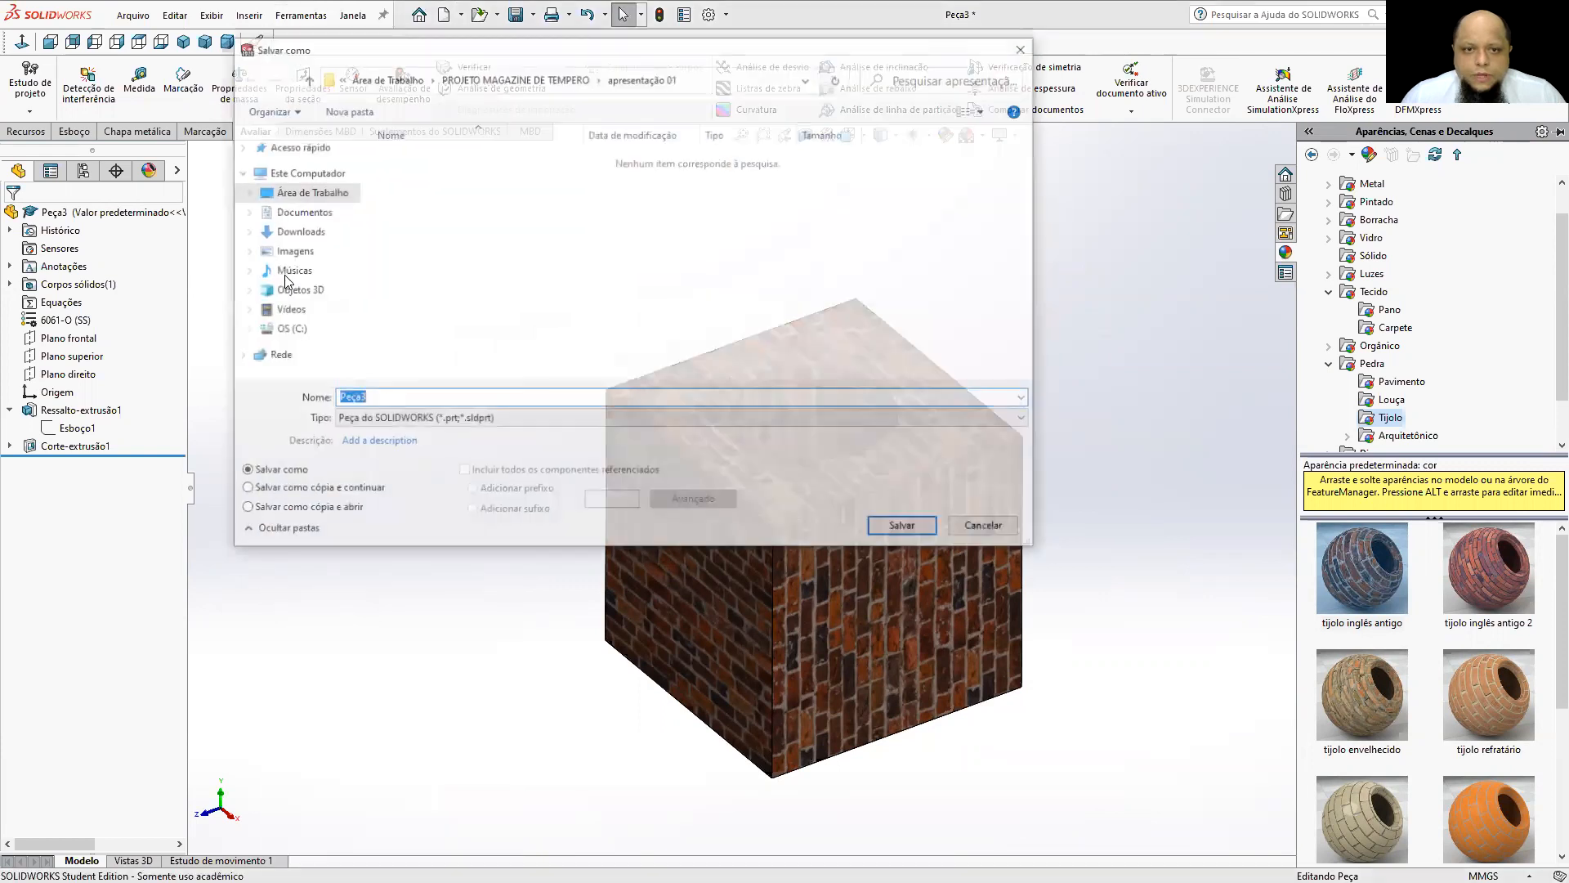
pyautogui.click(299, 212)
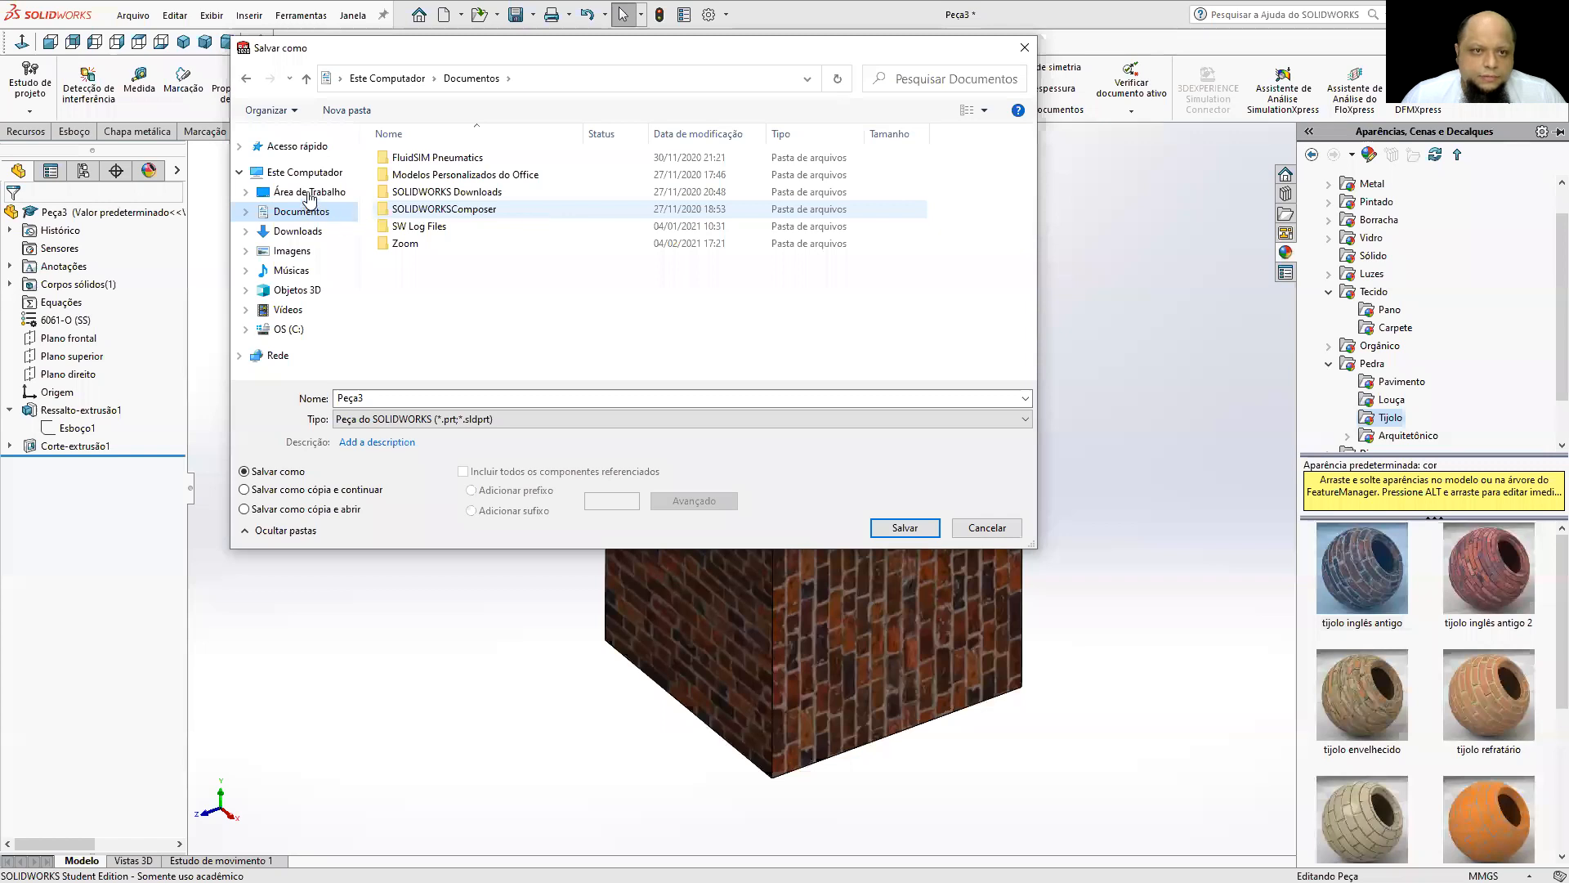
pyautogui.click(298, 231)
pyautogui.click(415, 399)
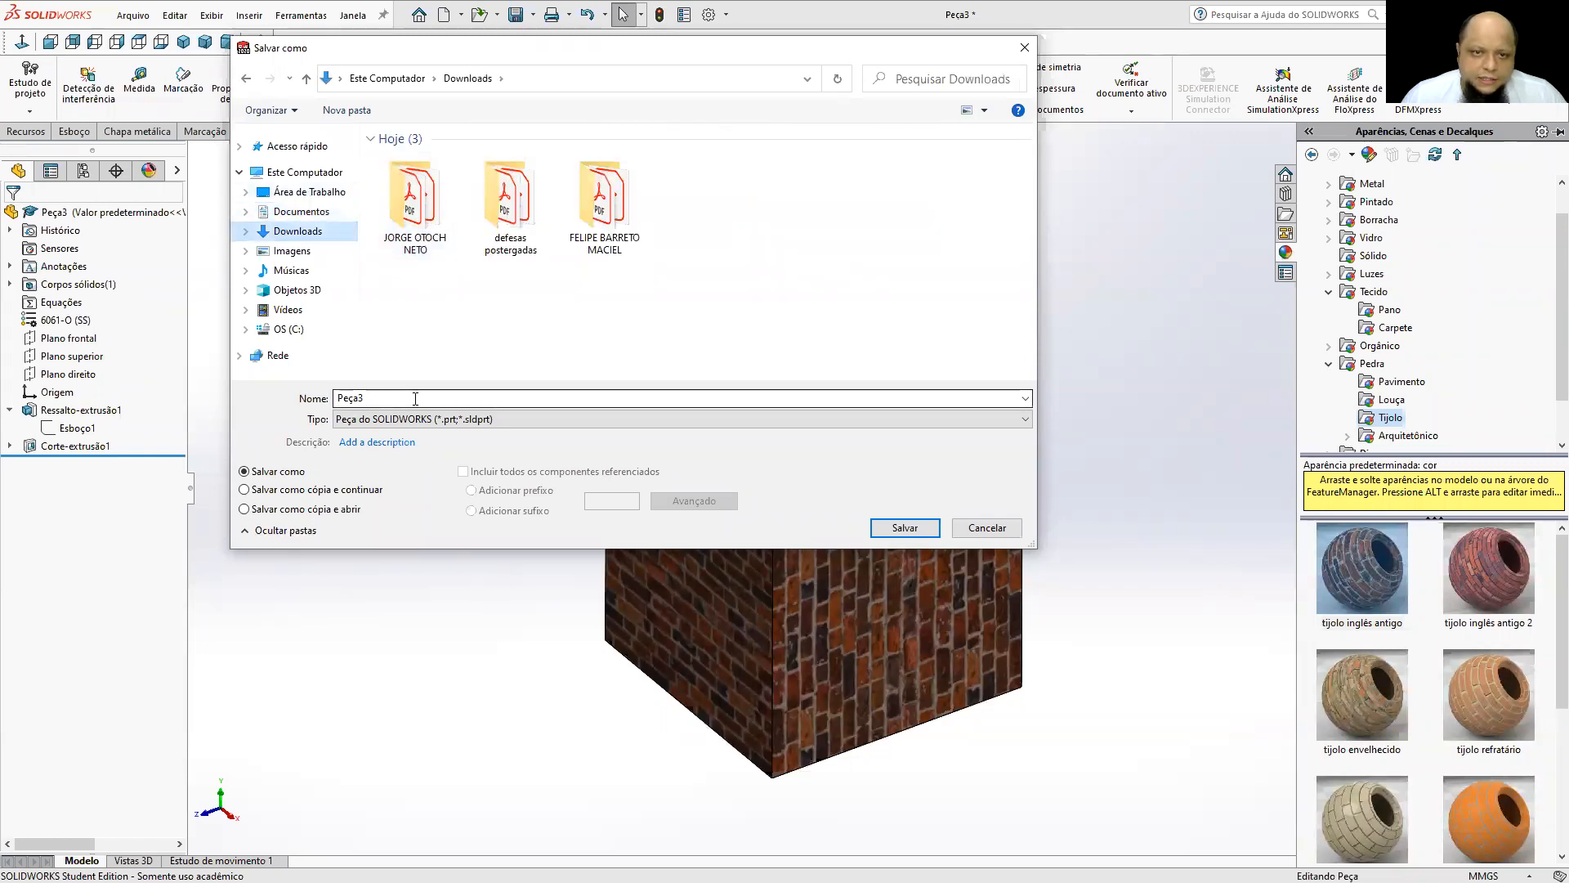
pyautogui.click(376, 420)
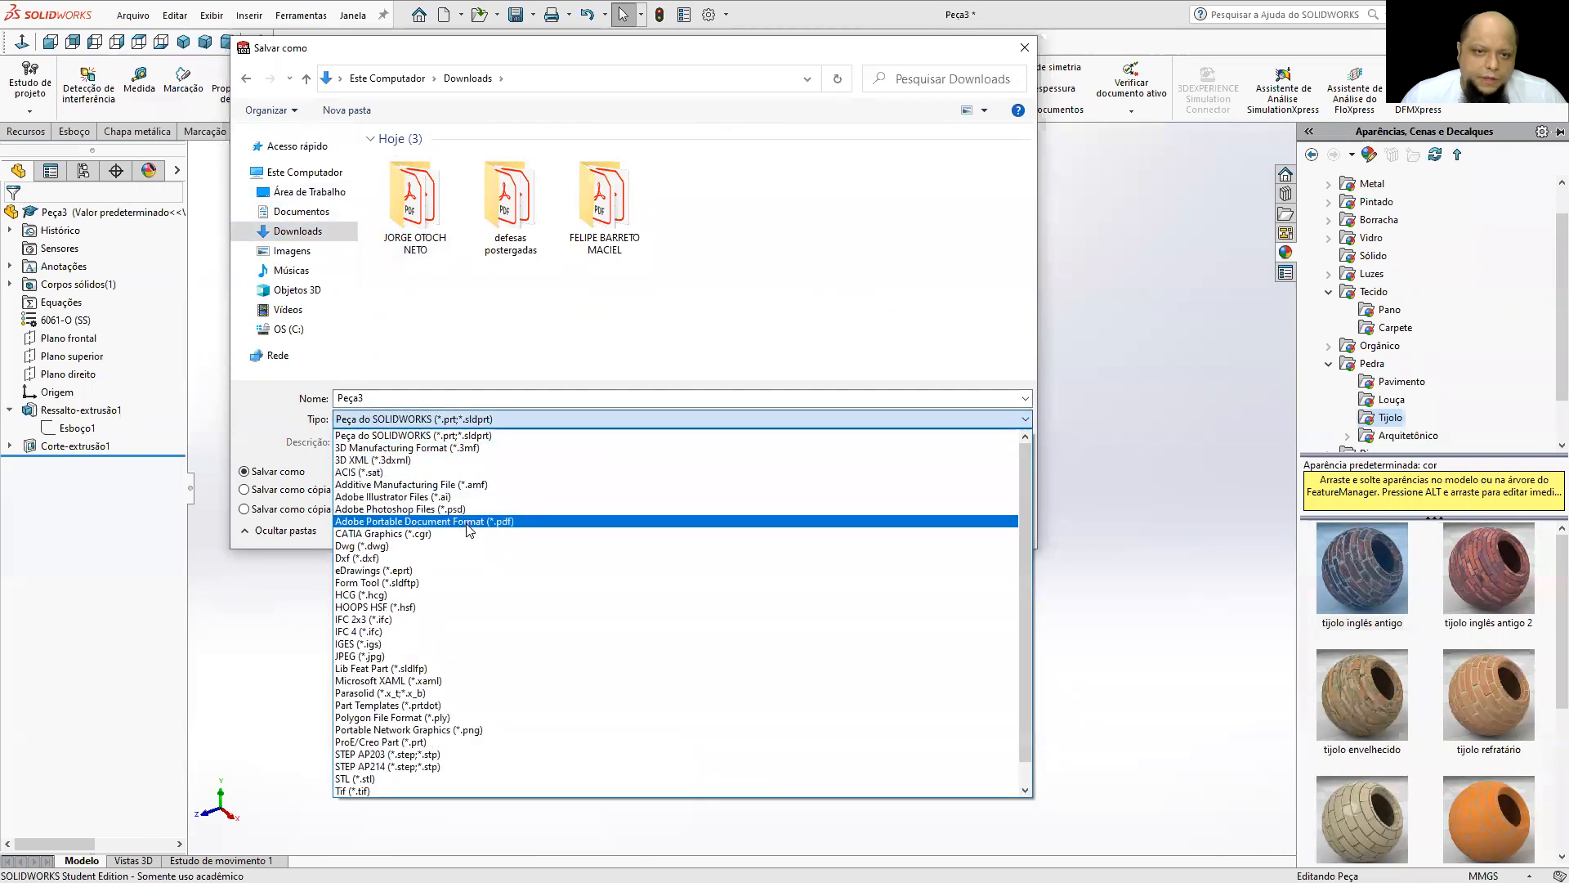
pyautogui.click(353, 522)
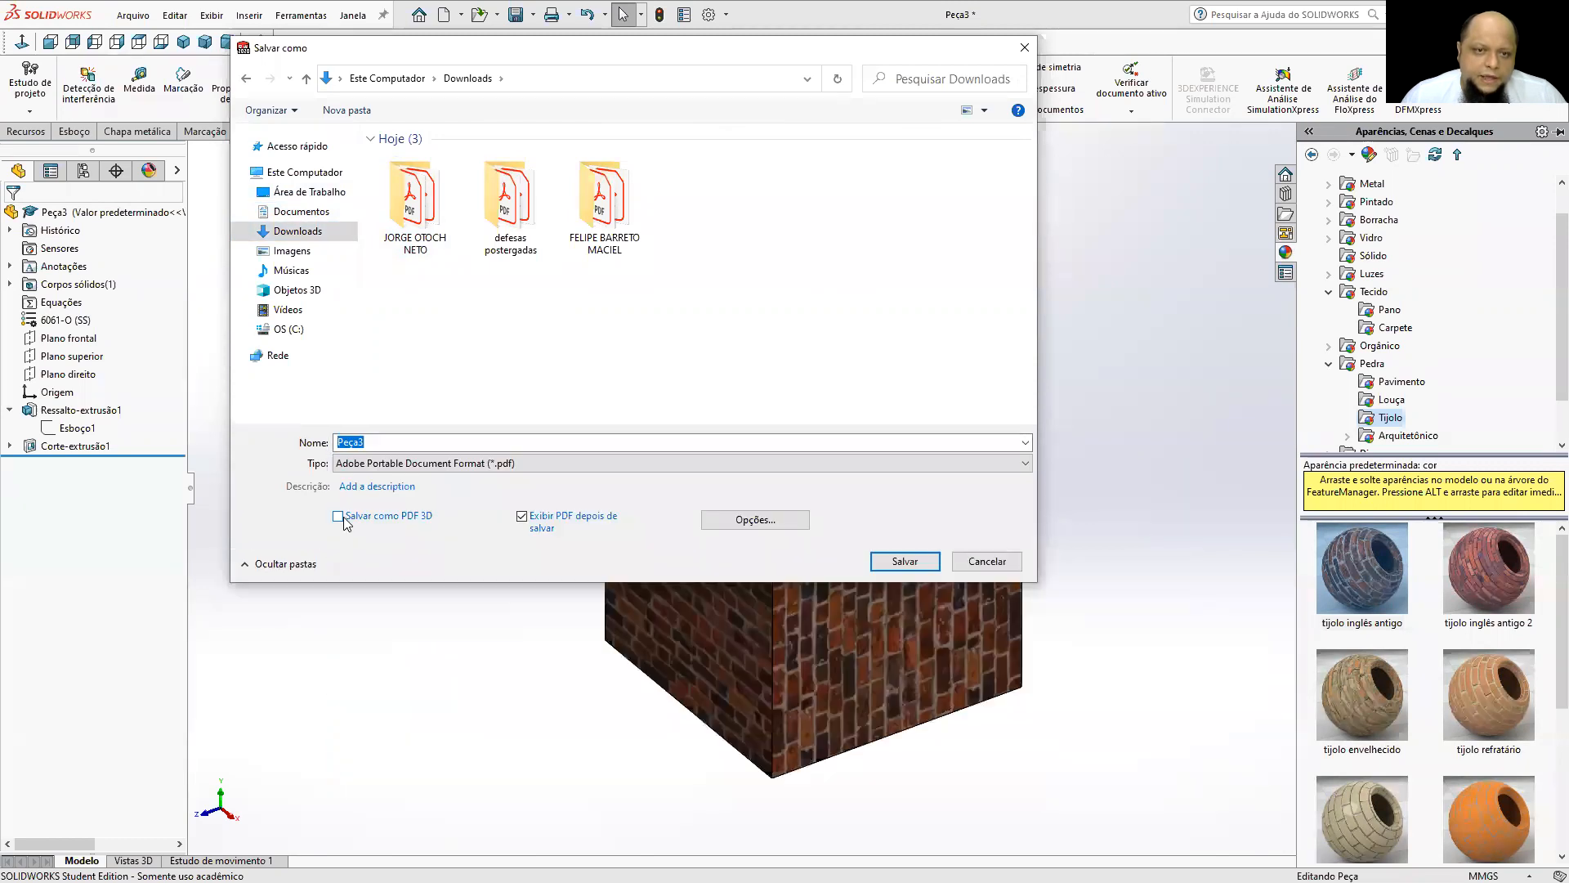
pyautogui.click(340, 518)
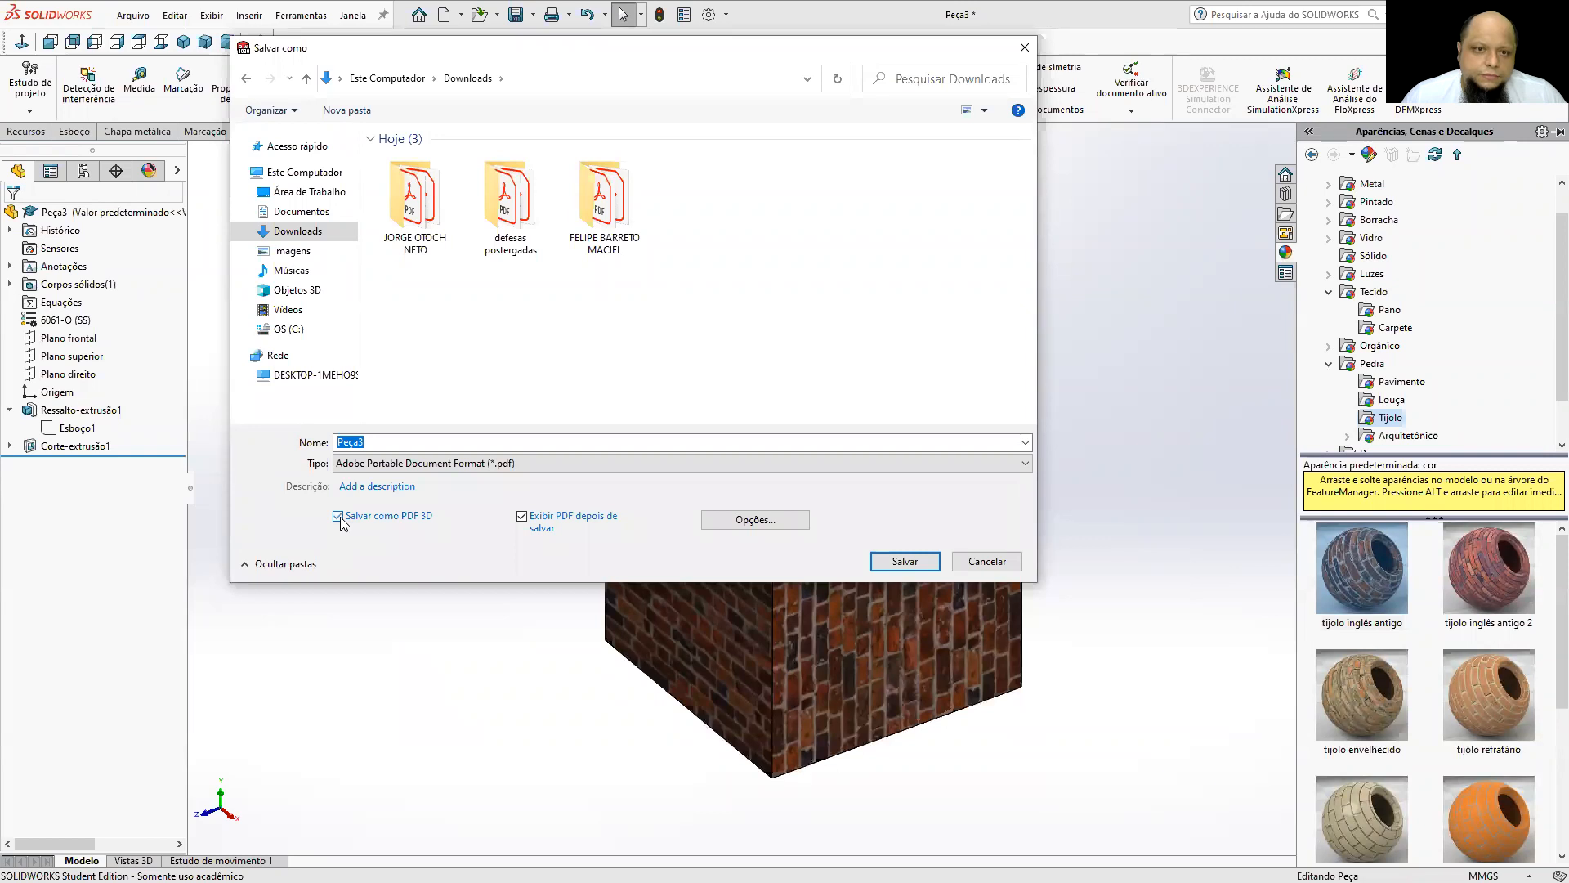
# Choose Máxima precision without lossy tessellation compression in the 3D PDF options, close them, and save the PDF.
pyautogui.click(726, 518)
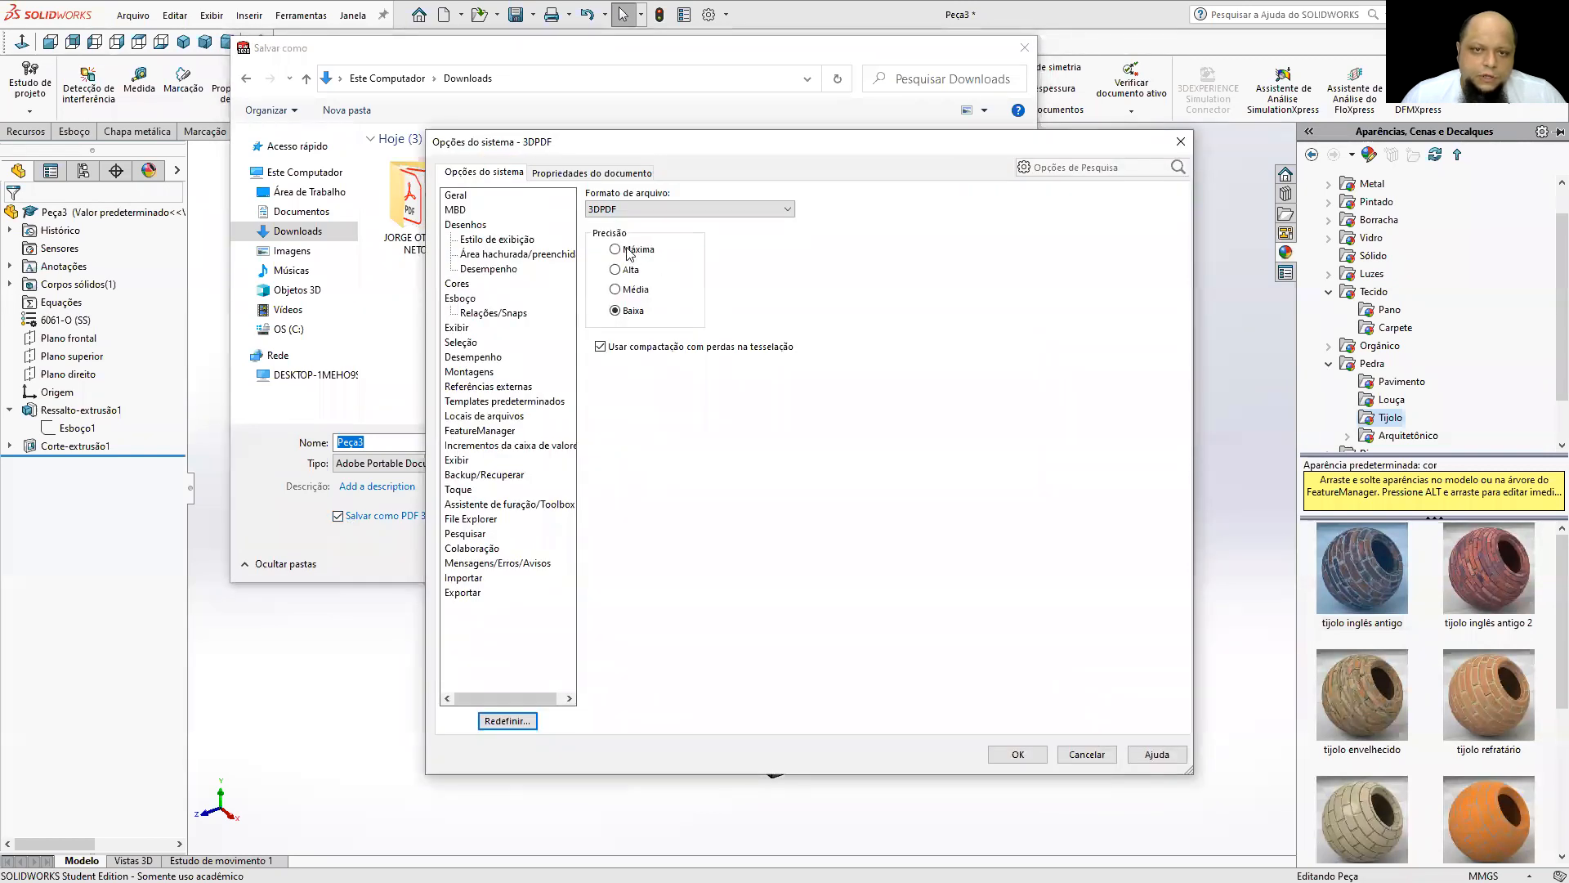
pyautogui.click(602, 344)
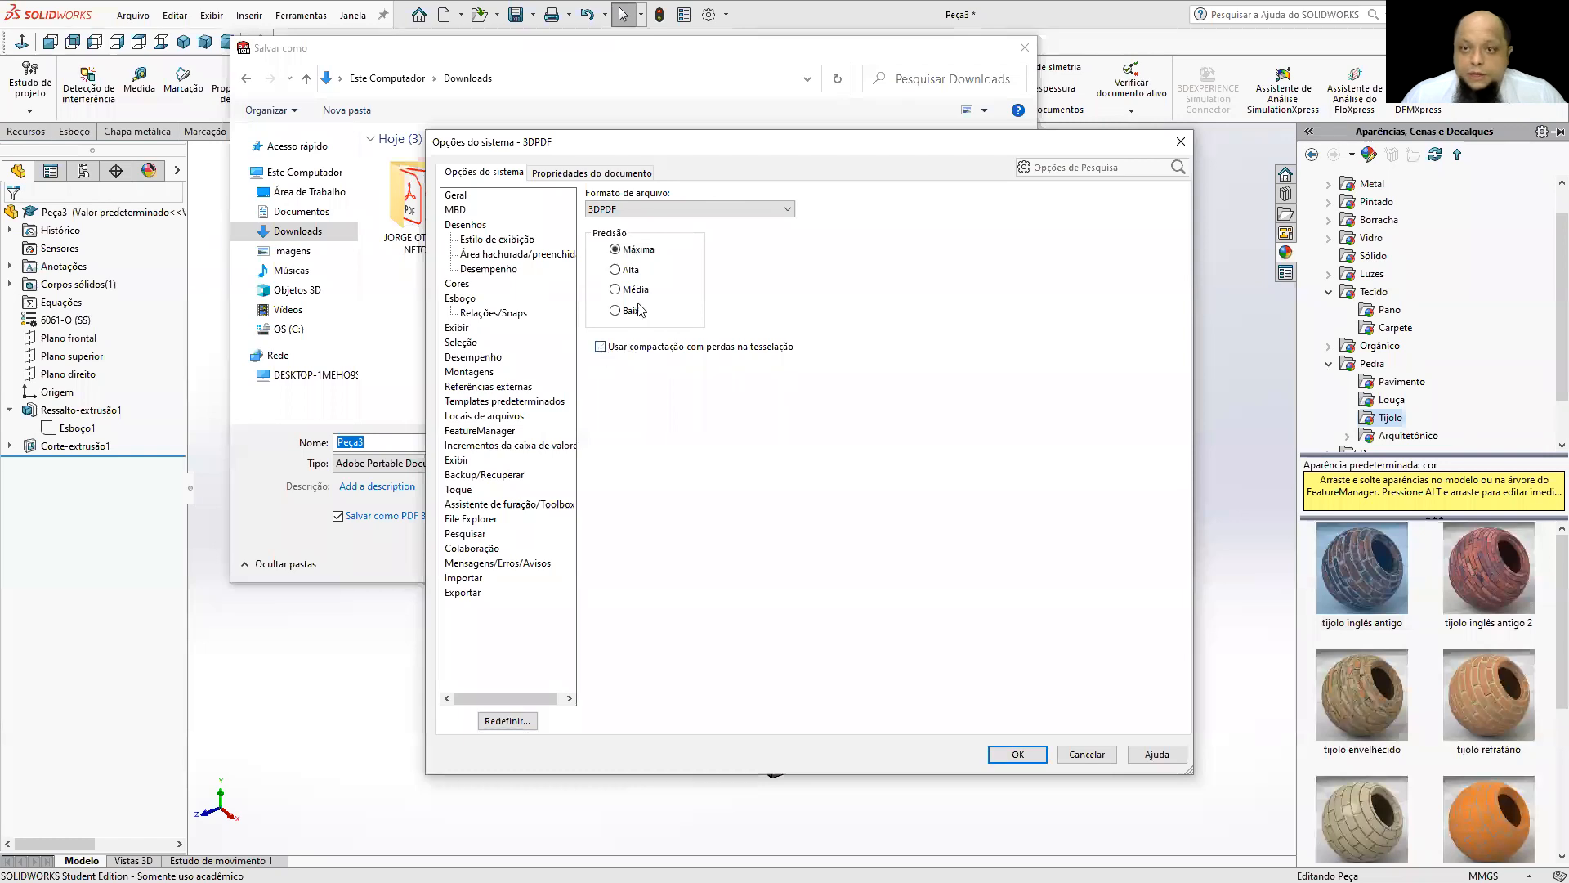
pyautogui.click(1063, 755)
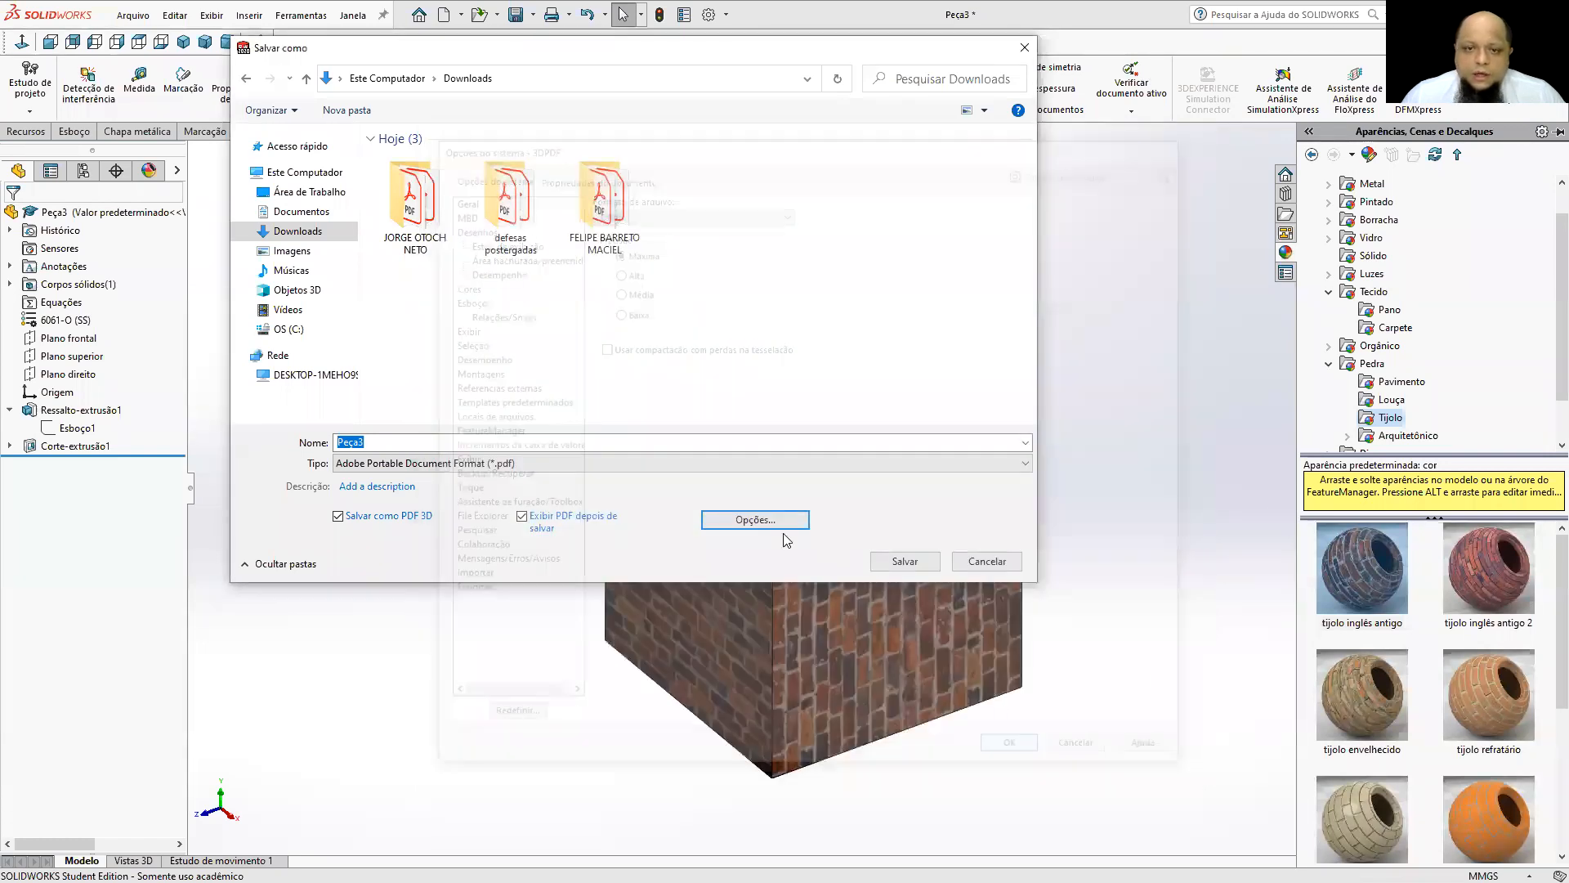
pyautogui.click(891, 561)
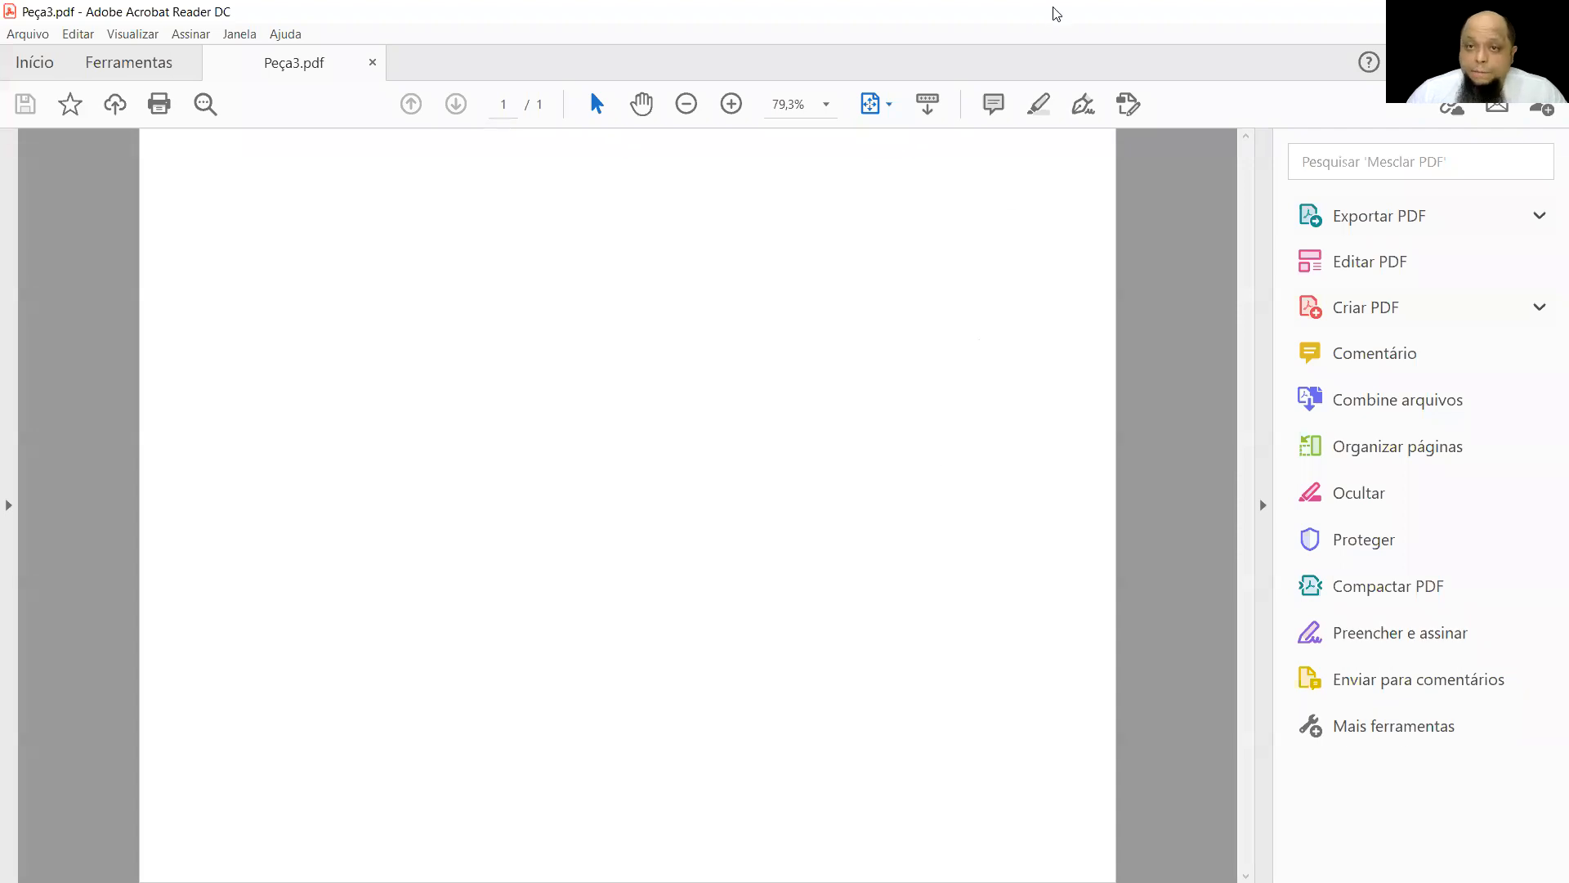
# In Adobe Acrobat Reader, trust the PDF for this time only and rotate the 3D cube to examine it.
pyautogui.click(1104, 149)
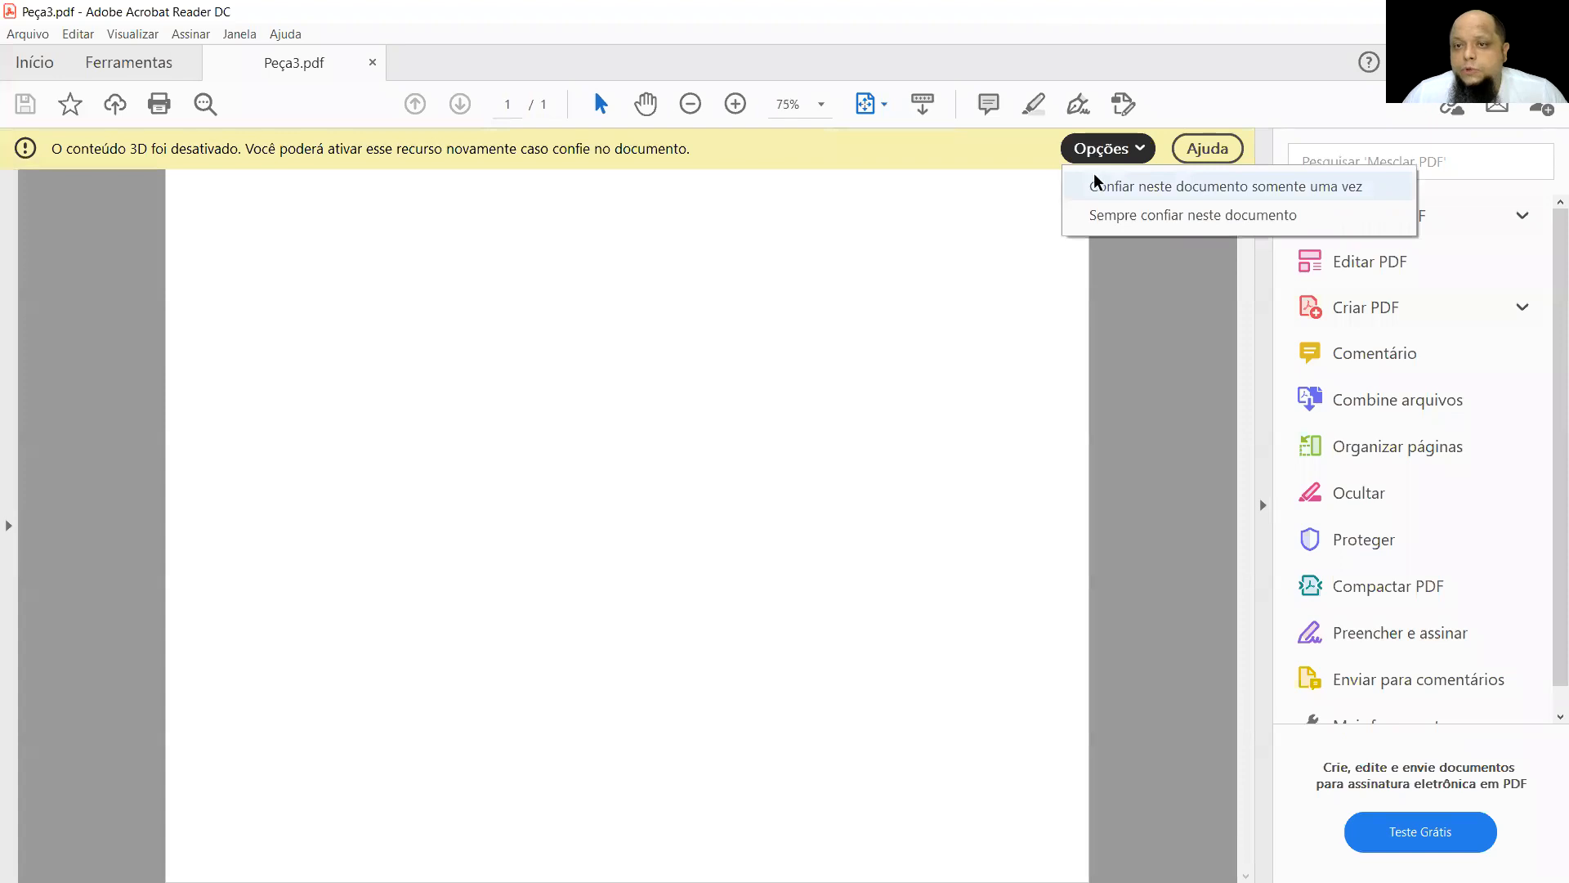
pyautogui.click(1095, 186)
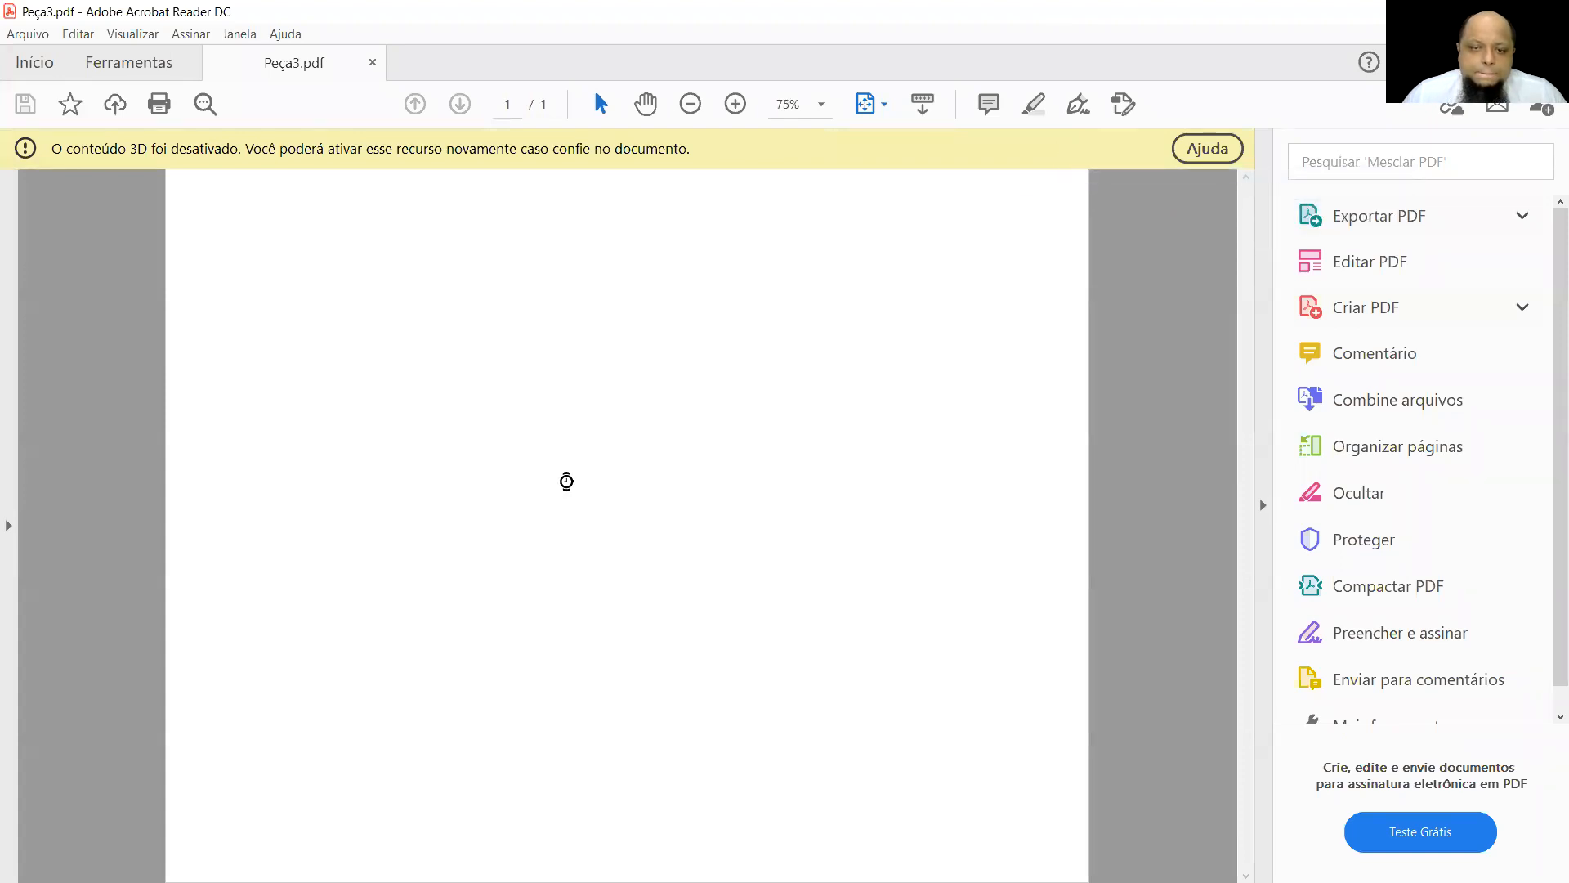
pyautogui.moveTo(691, 552); pyautogui.dragTo(635, 617)
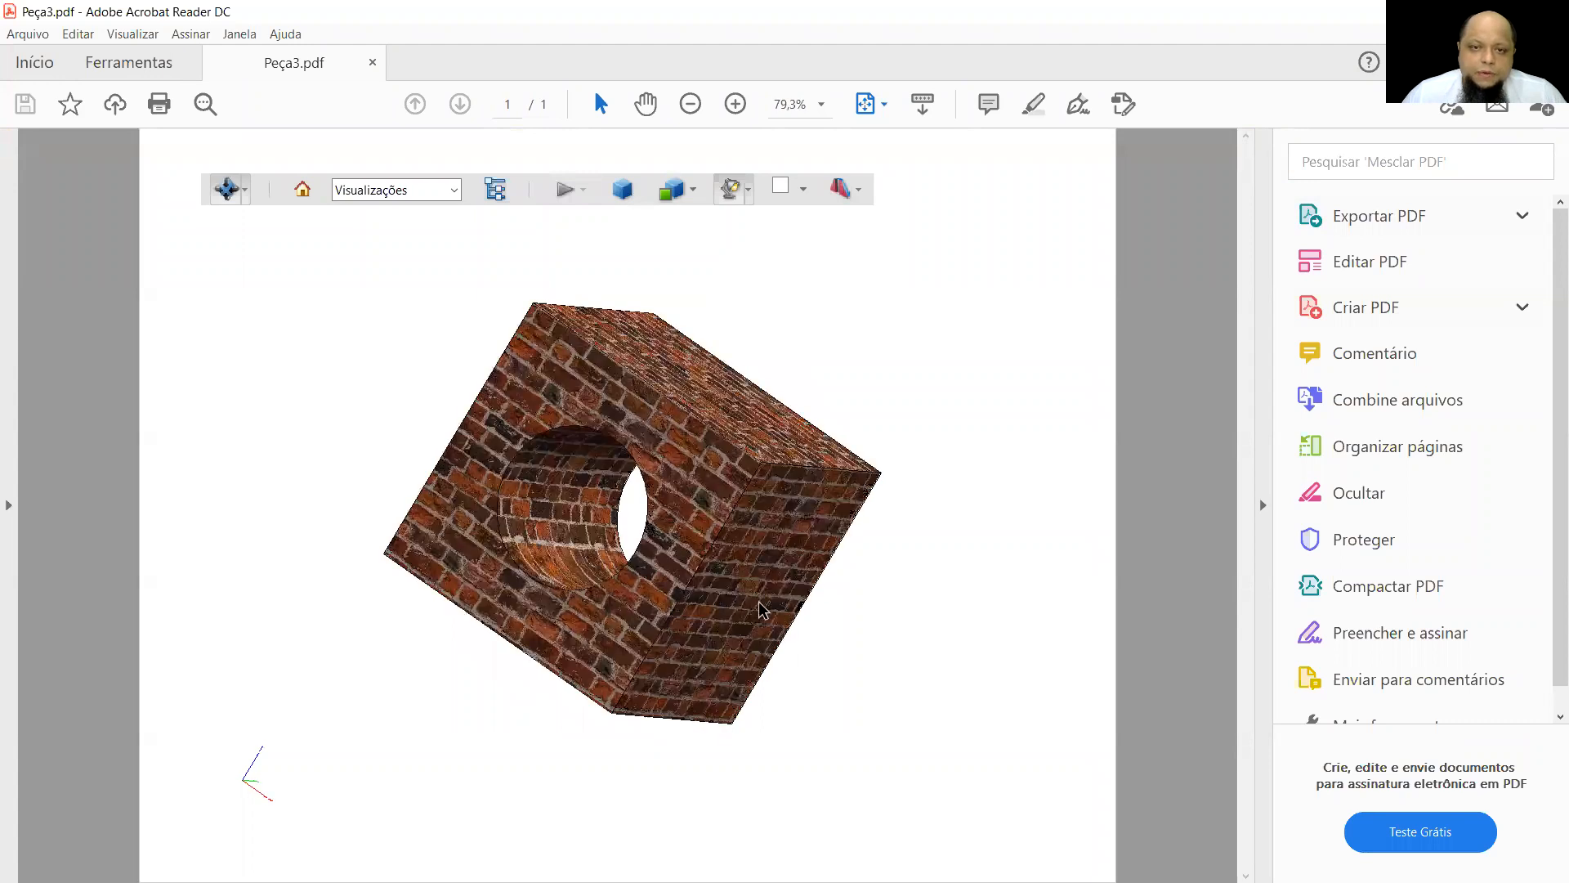
pyautogui.moveTo(758, 613); pyautogui.dragTo(842, 523)
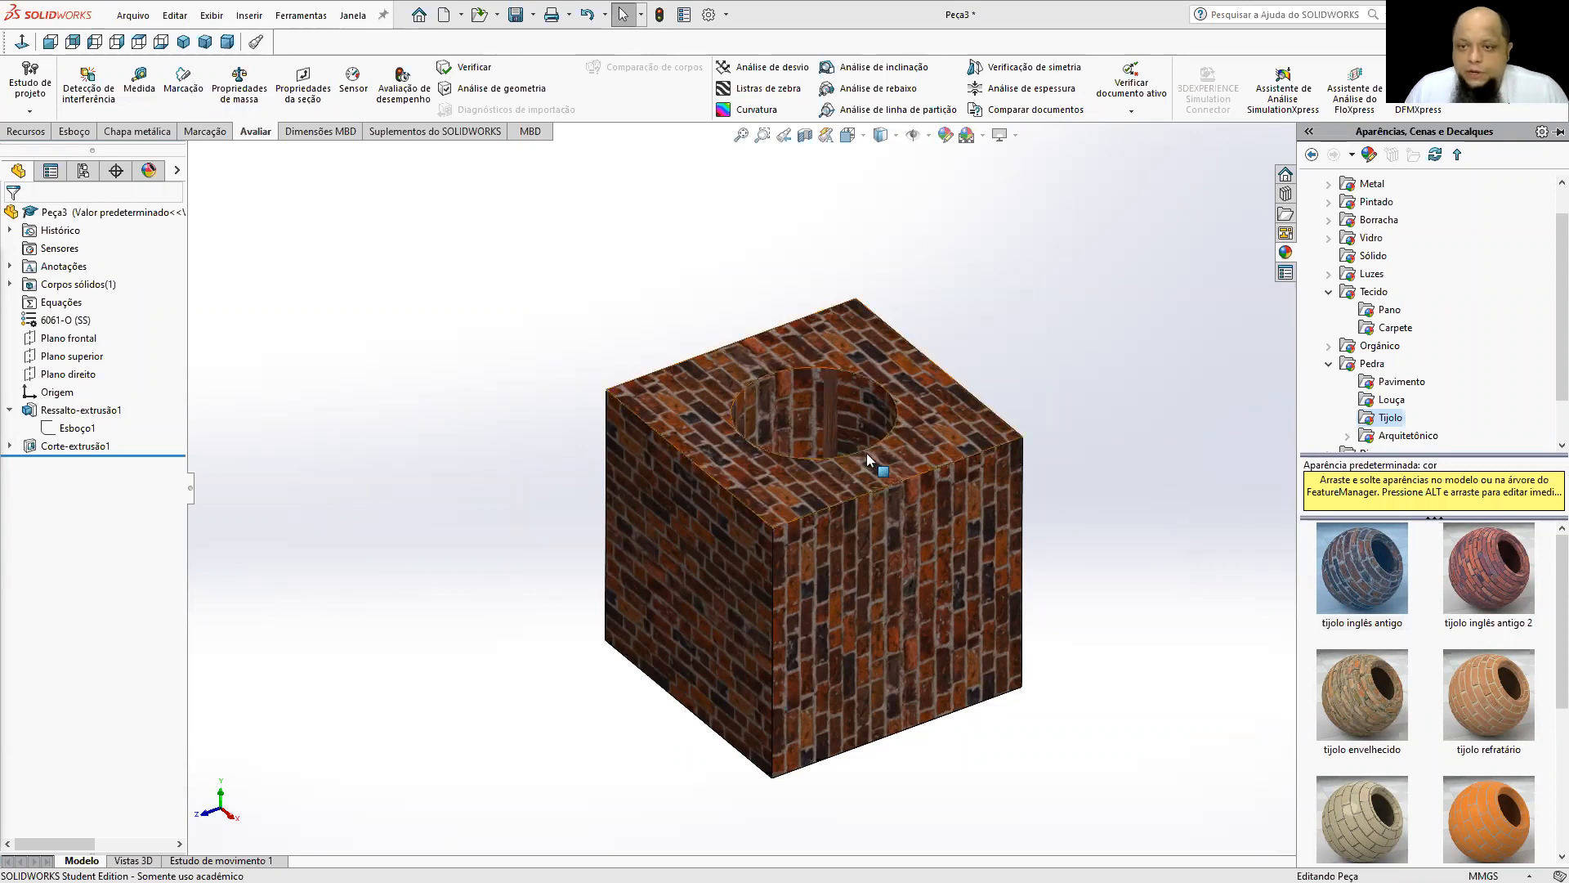
# Close the cube part without saving its changes and switch to the PowerPoint slideshow with the mechanical drawing.
pyautogui.click(1058, 317)
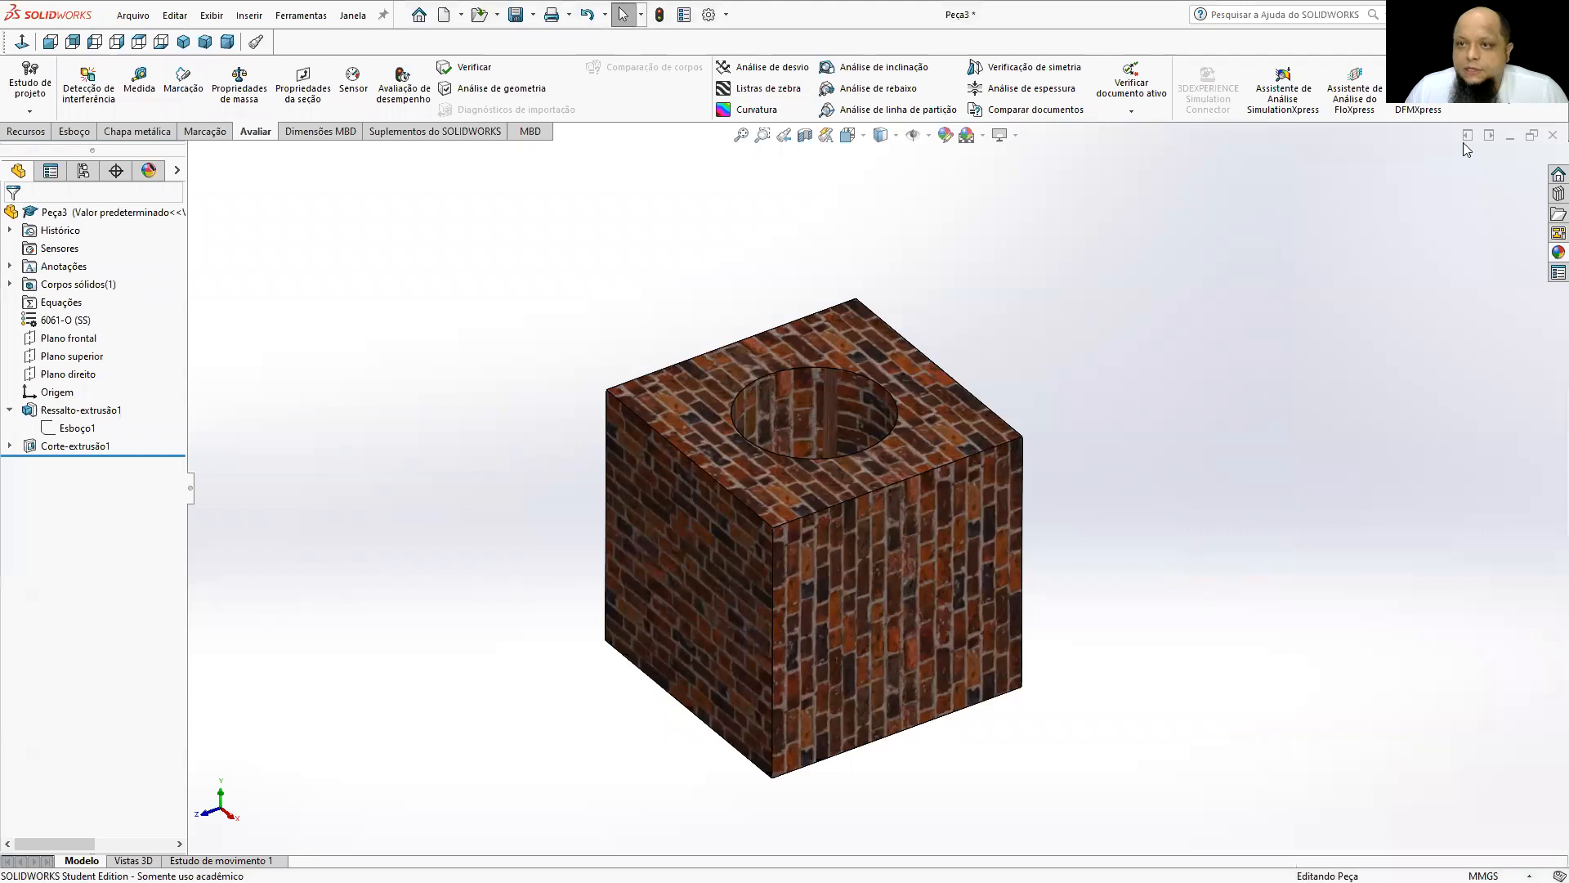
pyautogui.click(1553, 134)
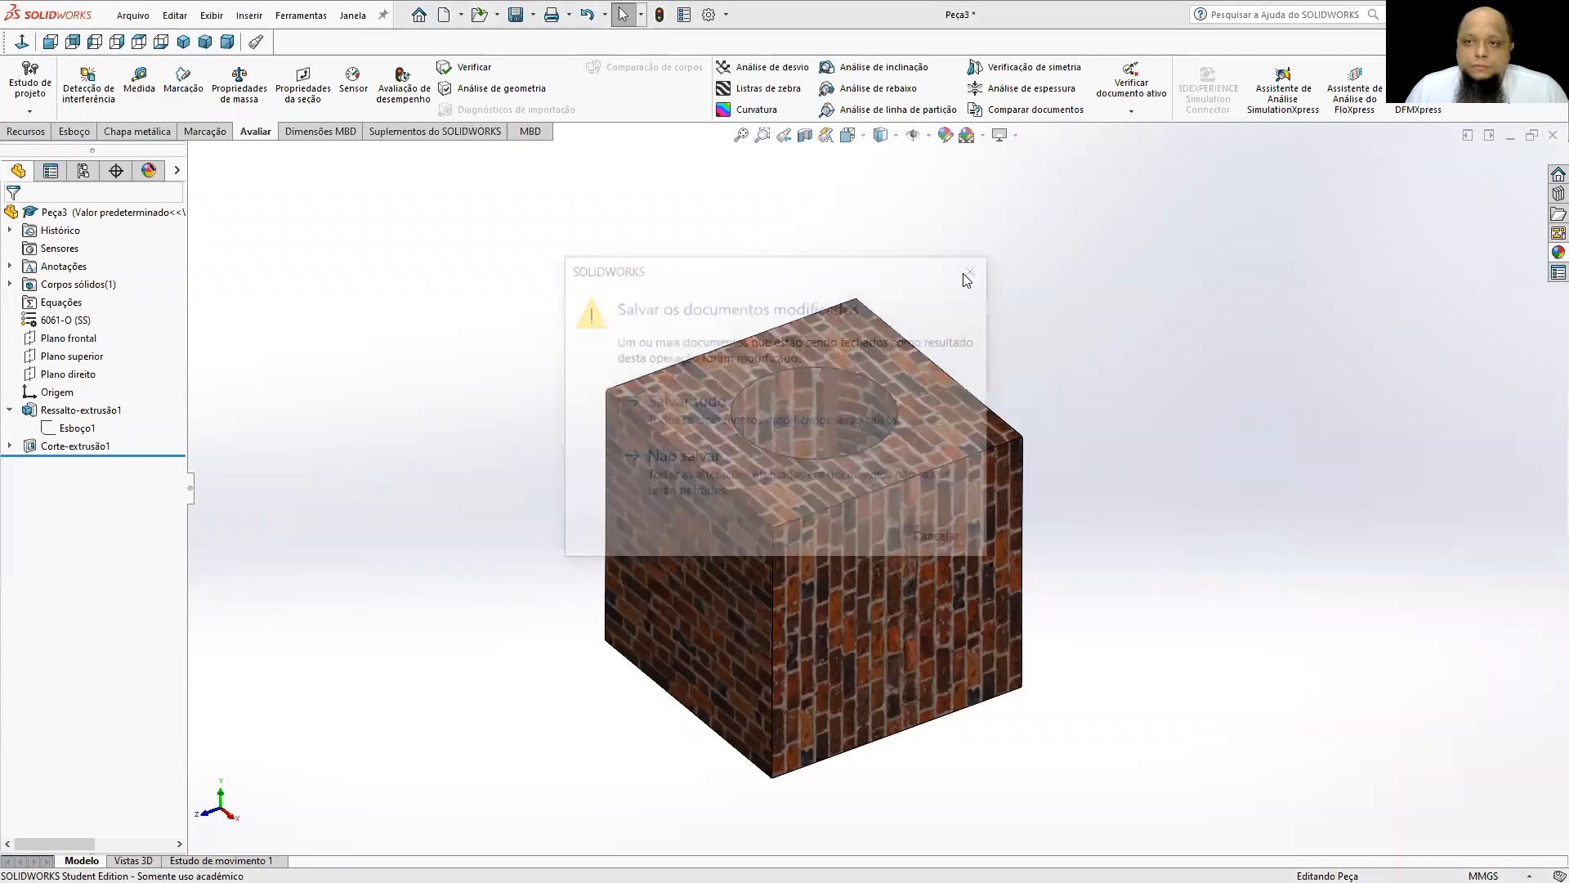
pyautogui.click(691, 472)
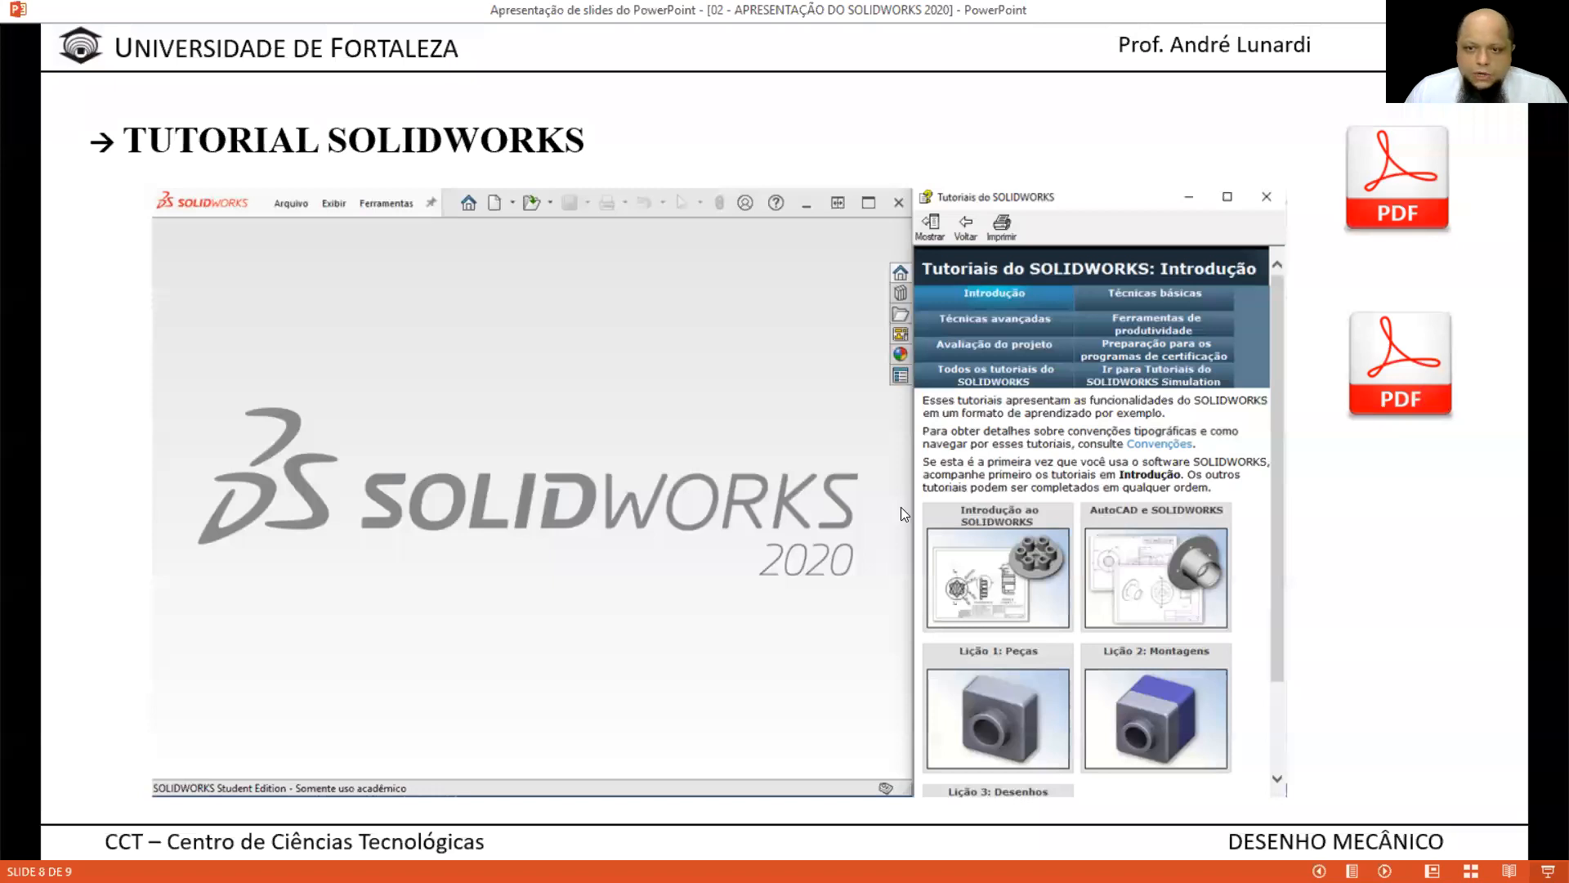
pyautogui.click(901, 508)
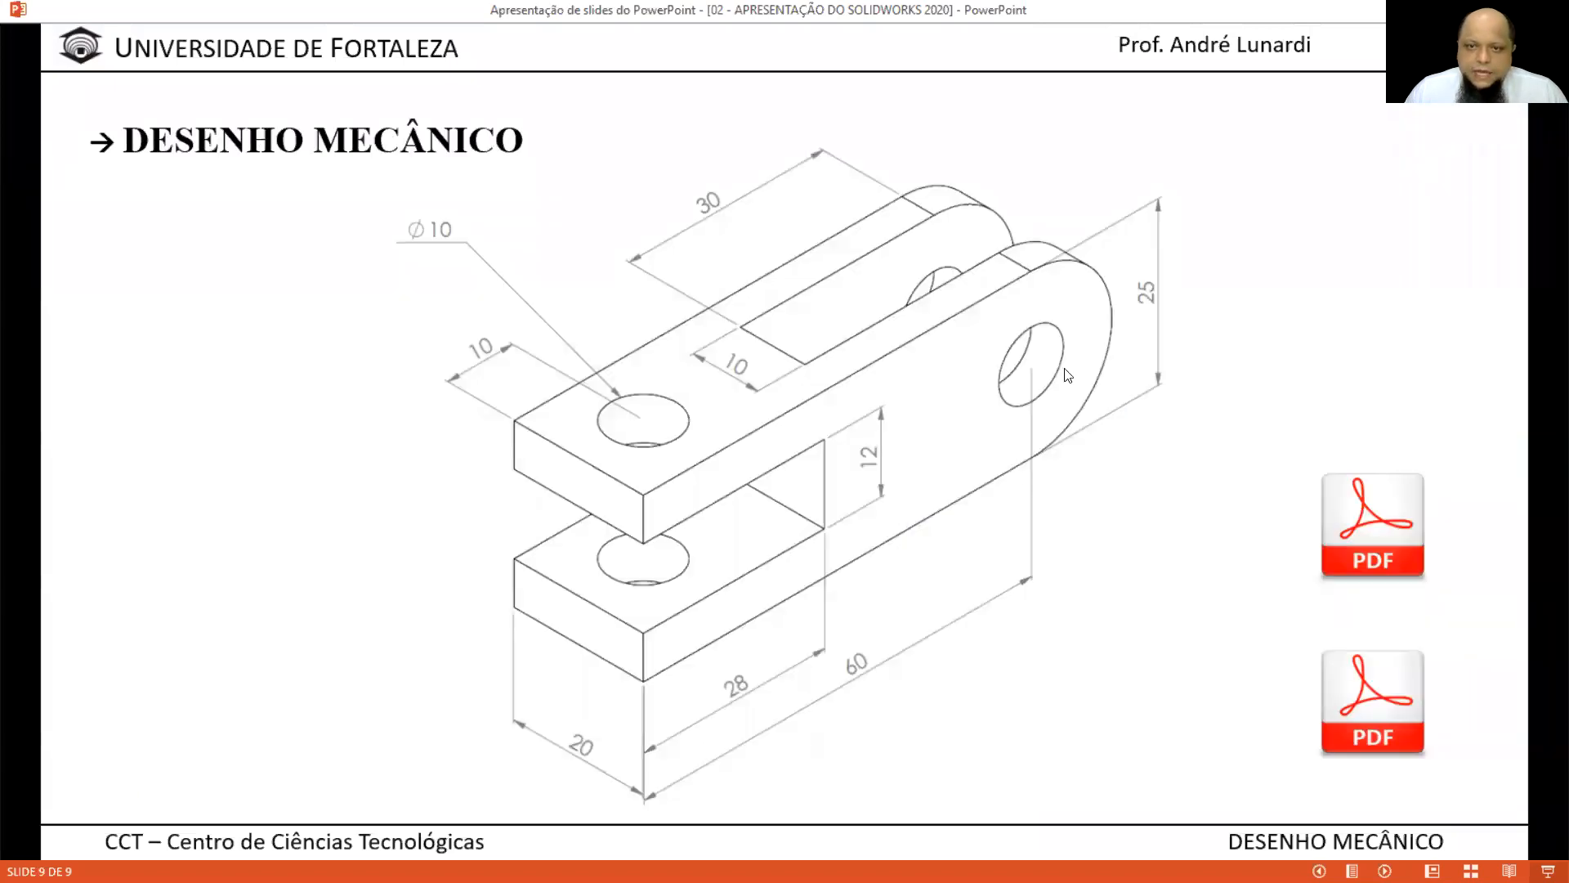
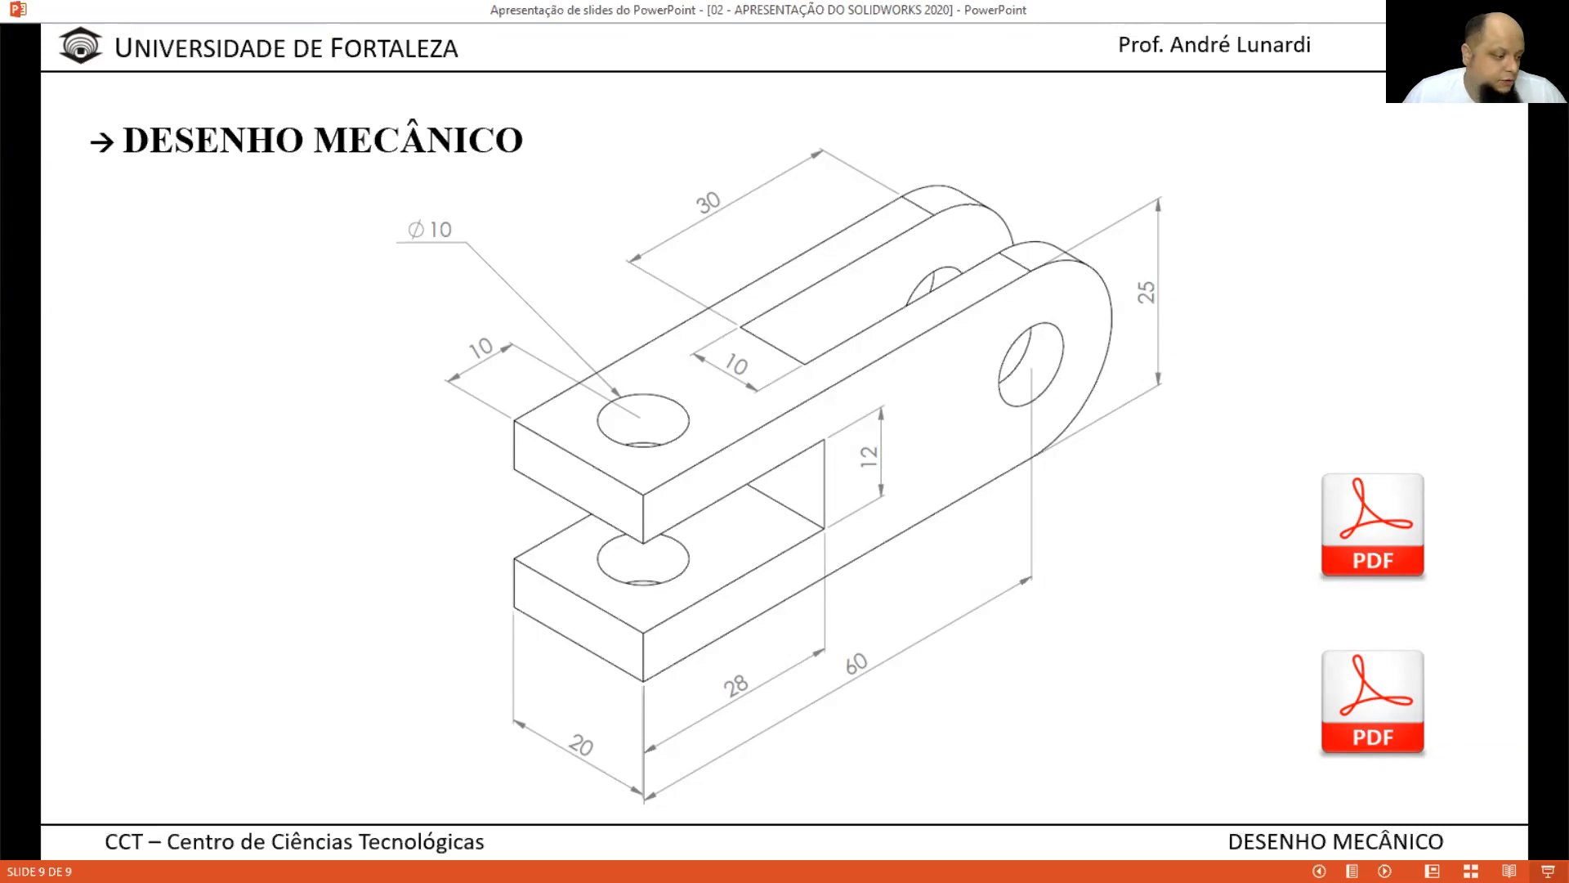
# Switch to the new SOLIDWORKS part and compare its reference planes with the mechanical drawing's orientation in the PowerPoint slideshow.
pyautogui.click(123, 799)
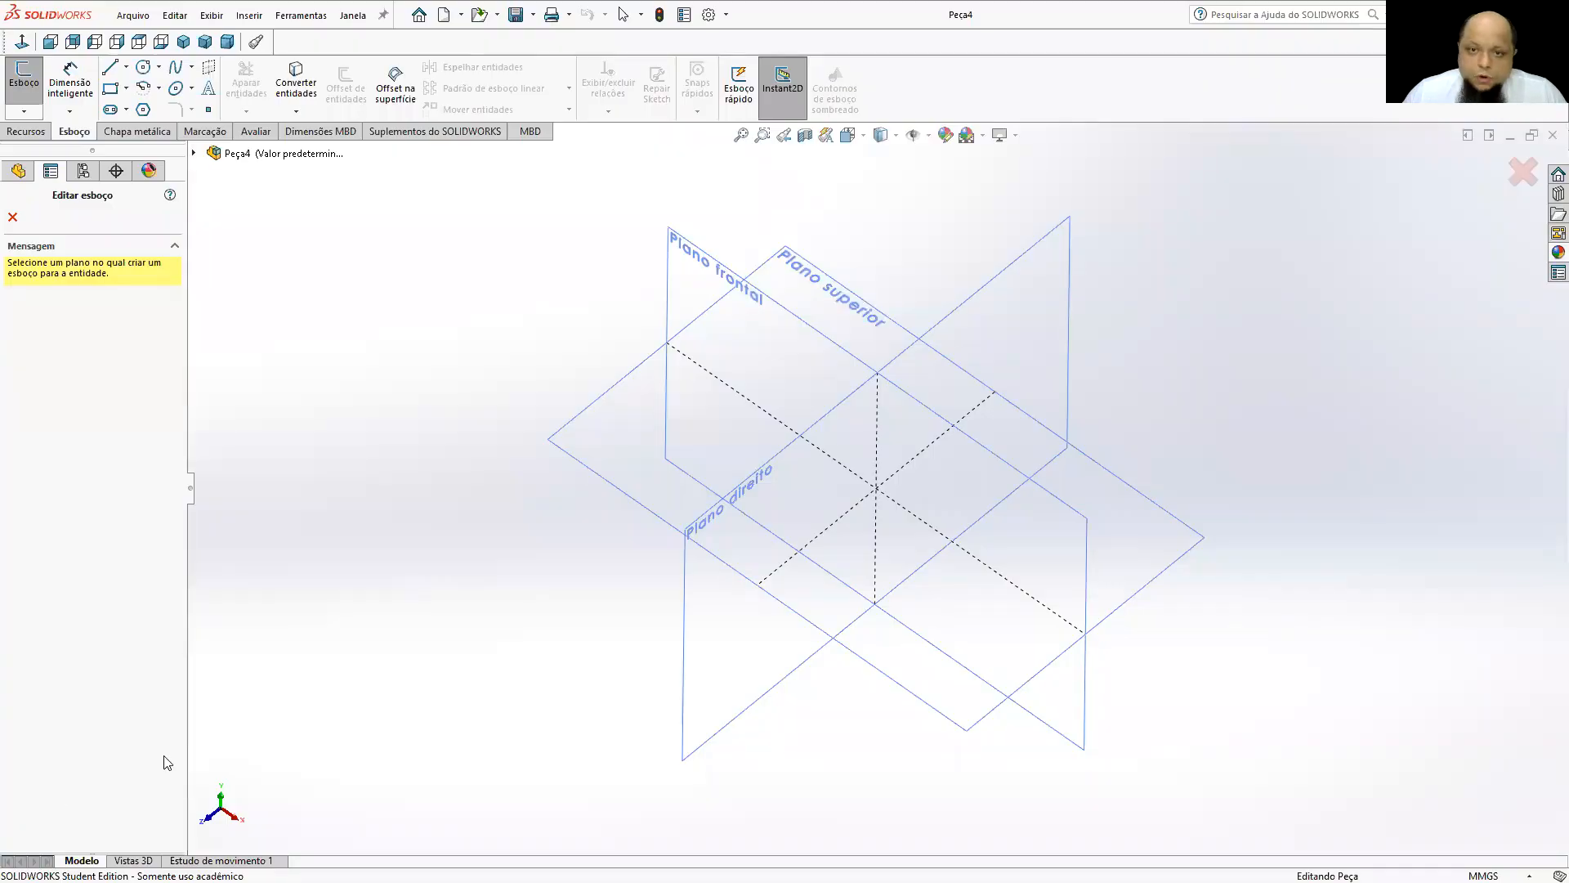
pyautogui.moveTo(909, 376); pyautogui.dragTo(1023, 323, button='middle')
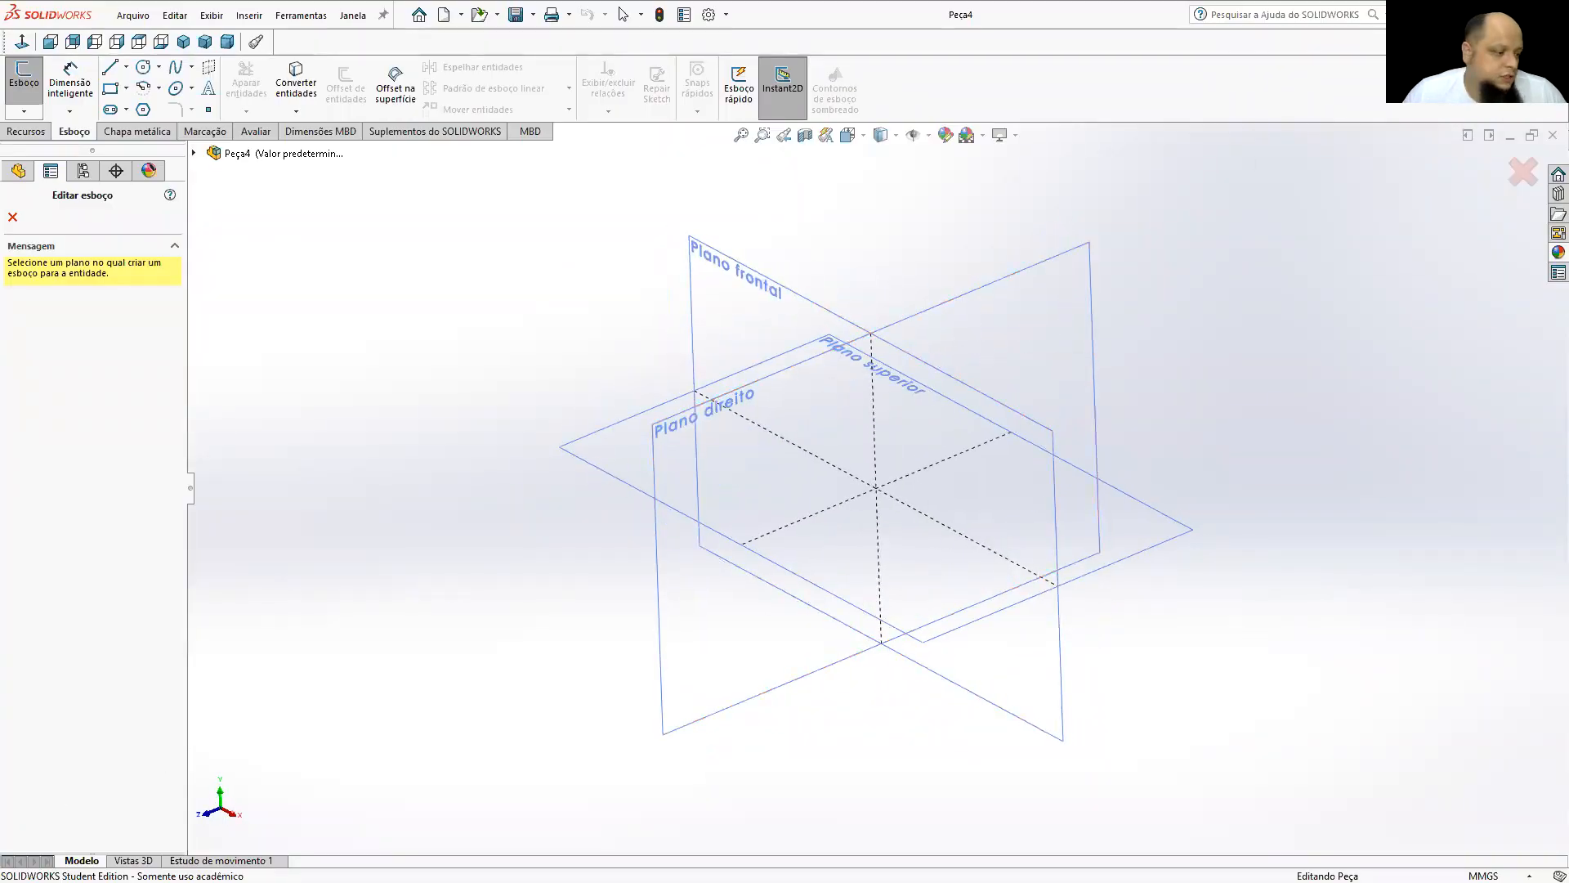
pyautogui.hotkey('alt', 'Tab')
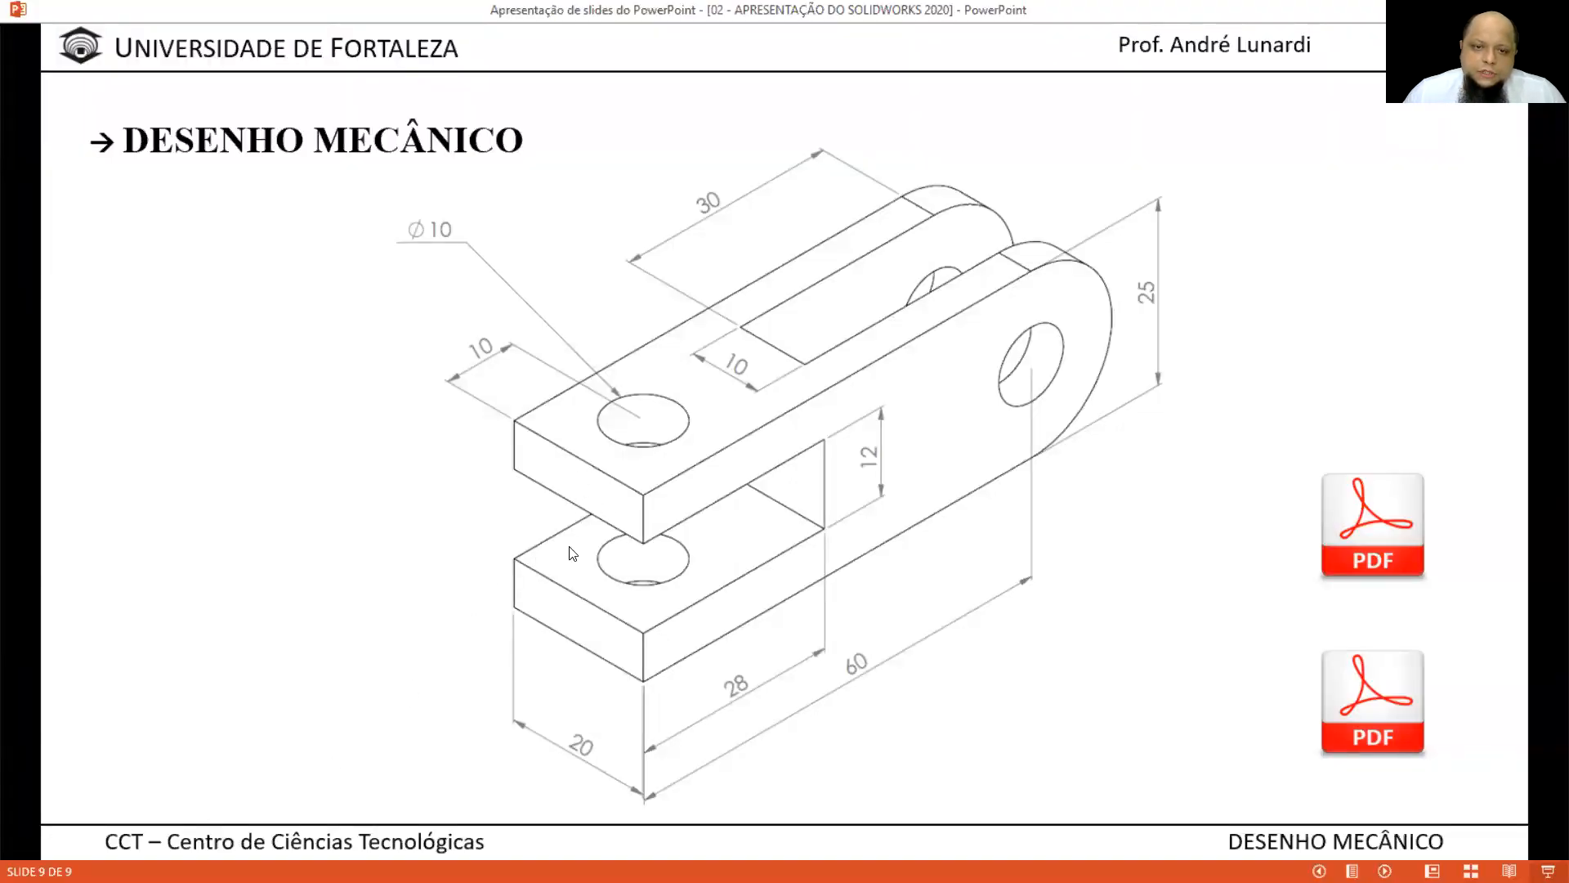
pyautogui.hotkey('alt', 'Tab')
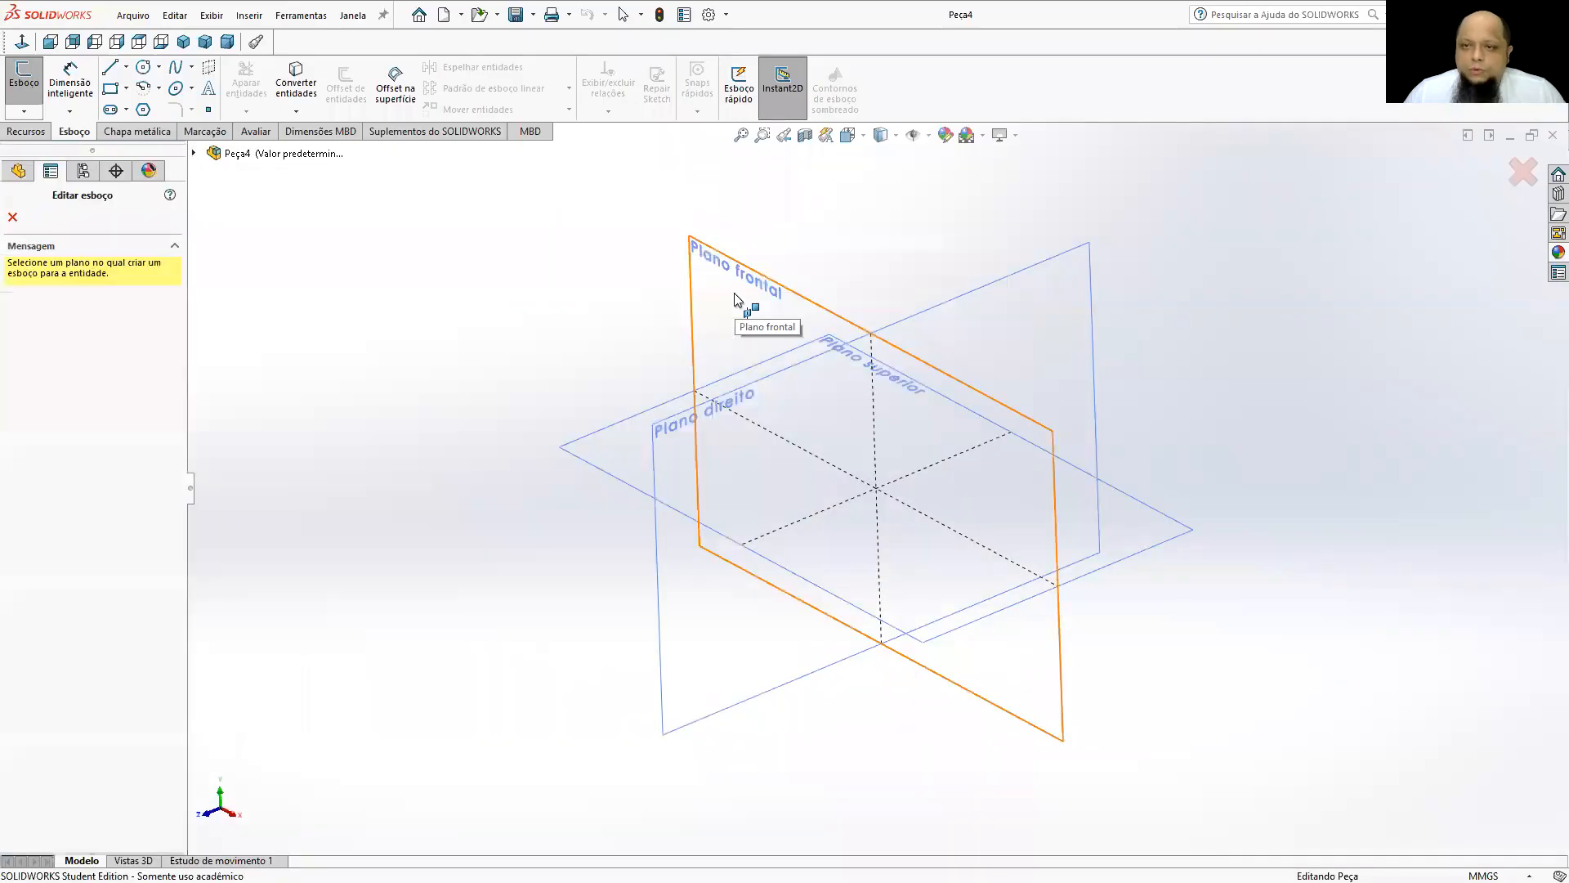
pyautogui.hotkey('alt', 'Tab')
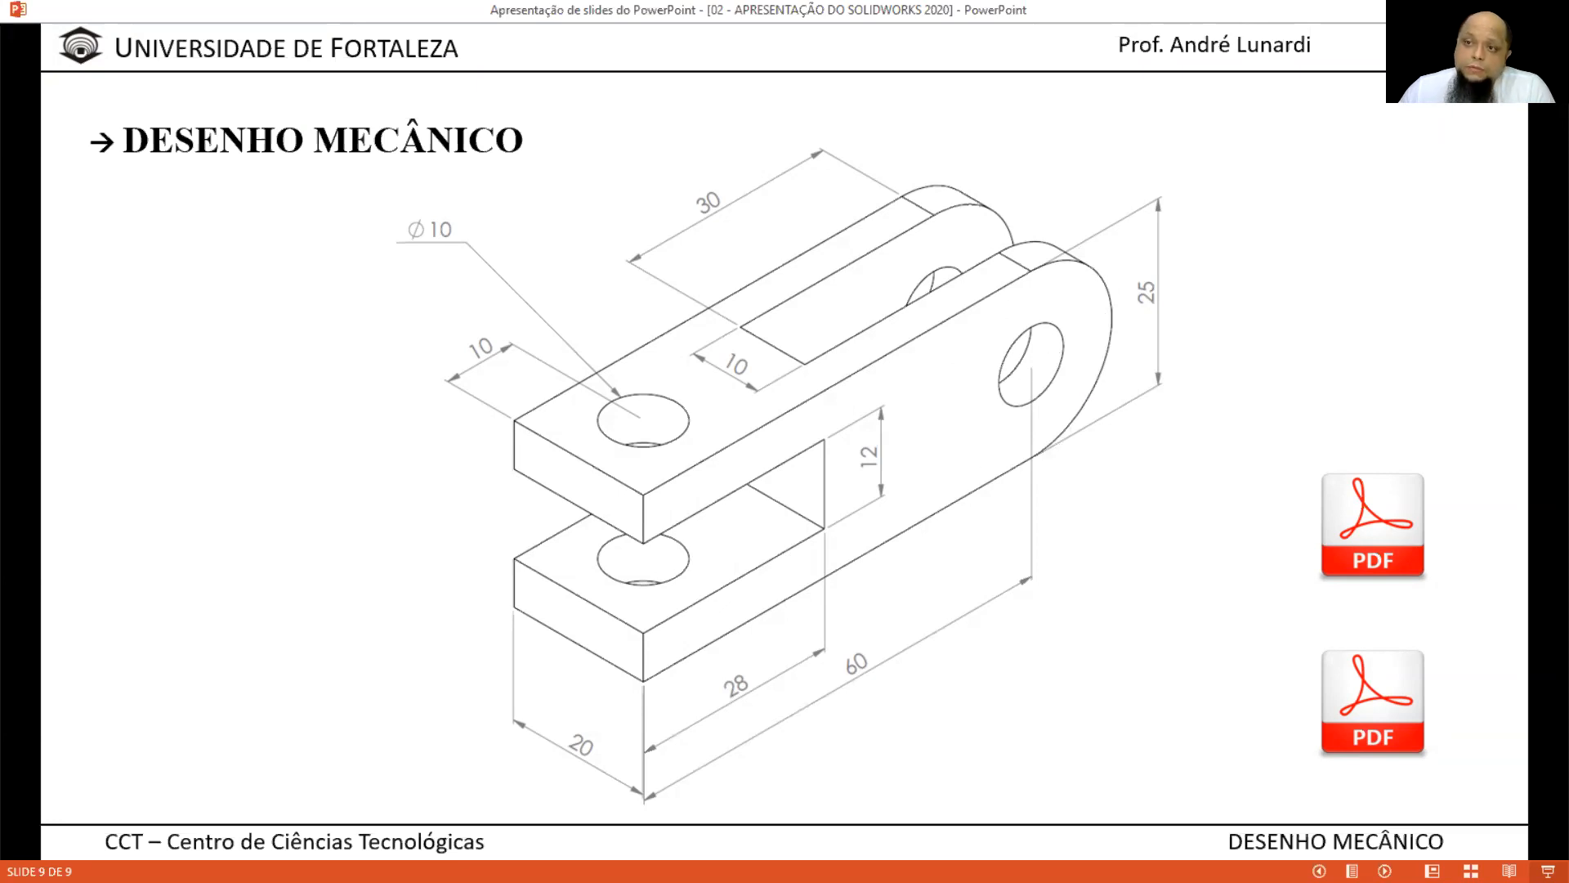
pyautogui.click(1494, 10)
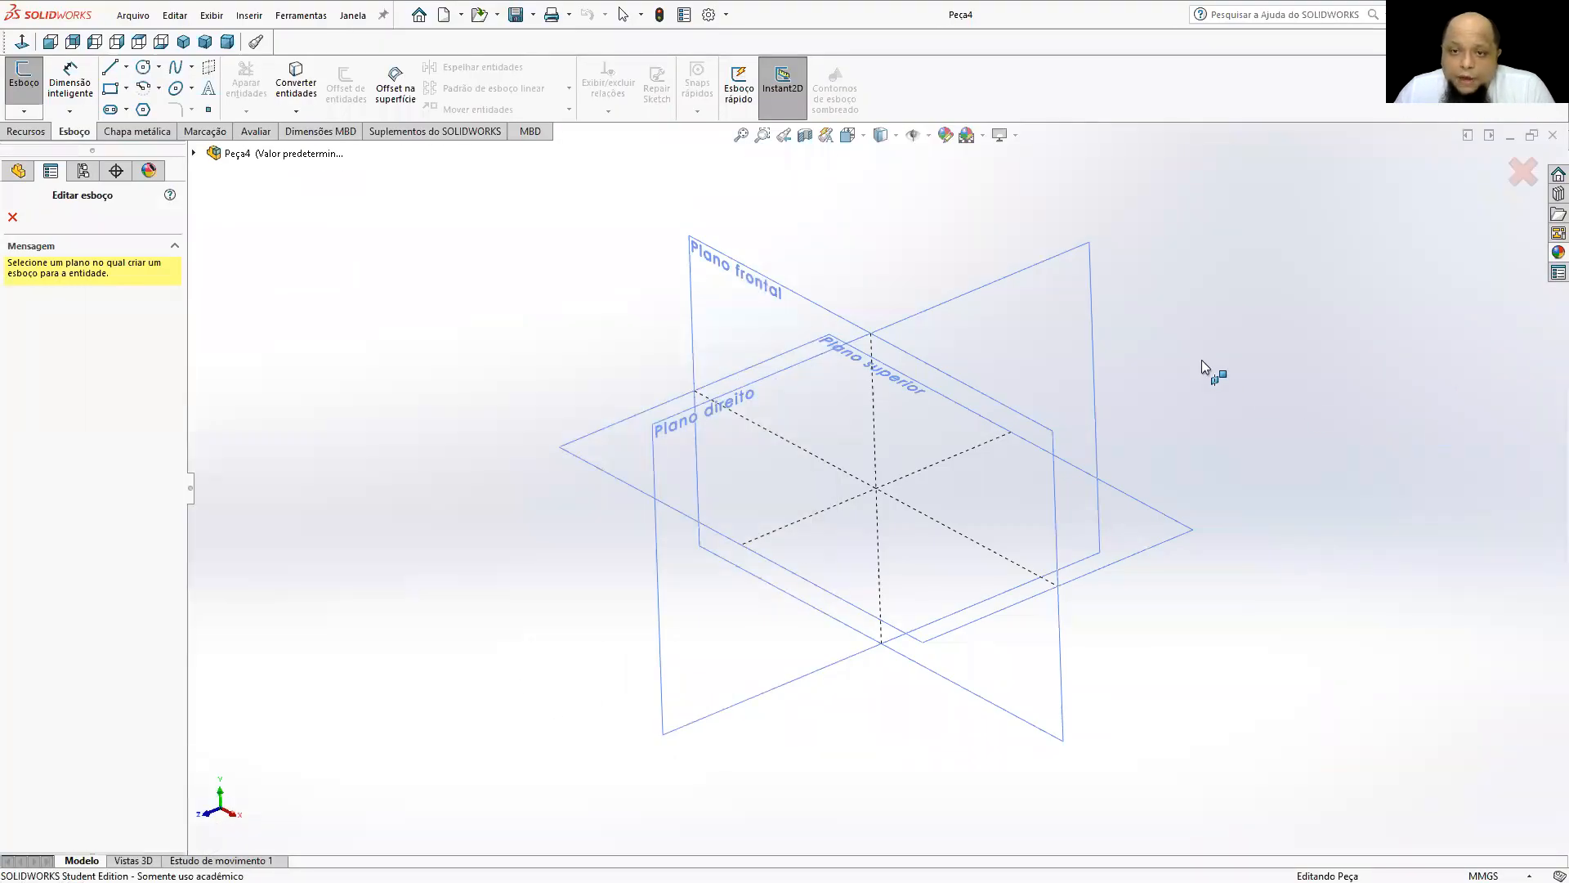
# Start a sketch on Plano direito and draw a corner rectangle about 147.5 mm by 47.8 mm around the origin.
pyautogui.click(1074, 330)
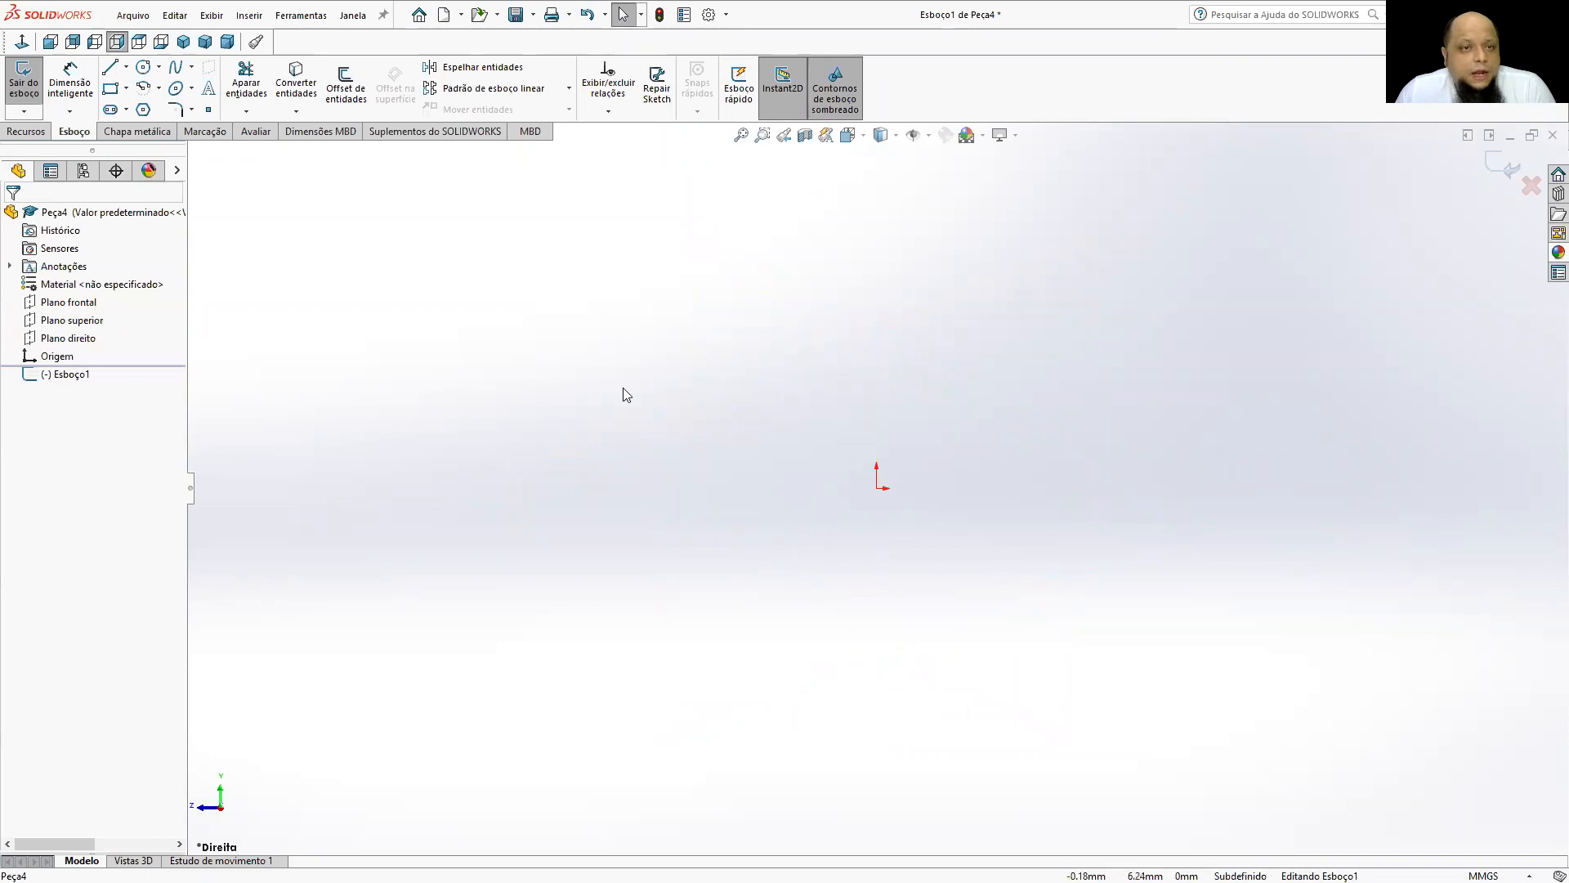
pyautogui.click(116, 89)
pyautogui.click(455, 413)
pyautogui.click(1121, 629)
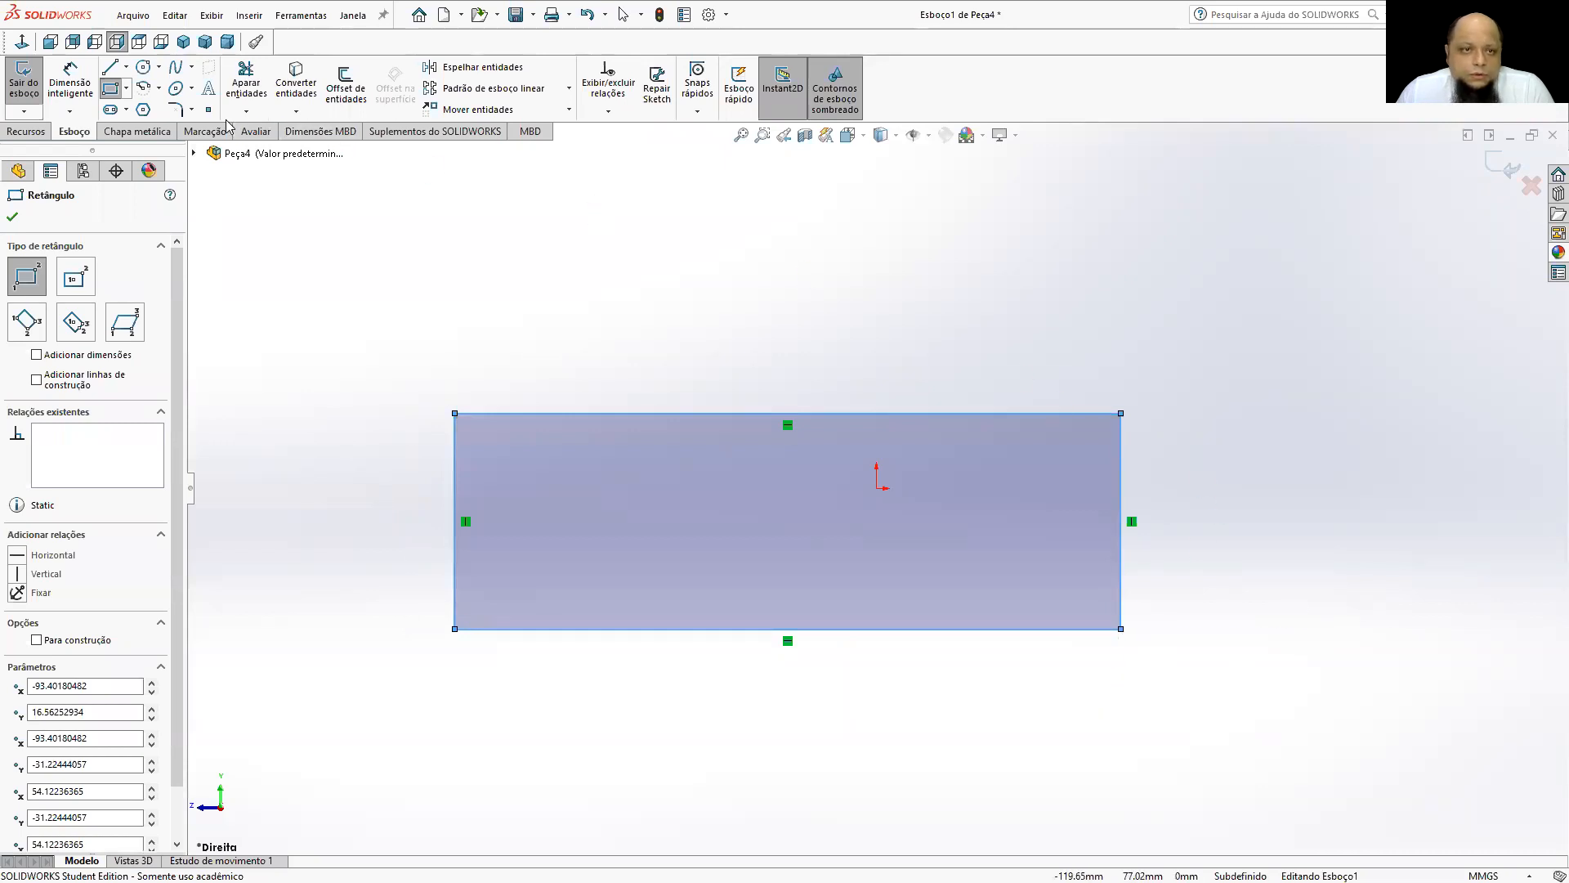
# Draw a circle of about 23.9 mm radius centred on the right edge's midpoint, reaching the rectangle's upper right corner.
pyautogui.click(143, 67)
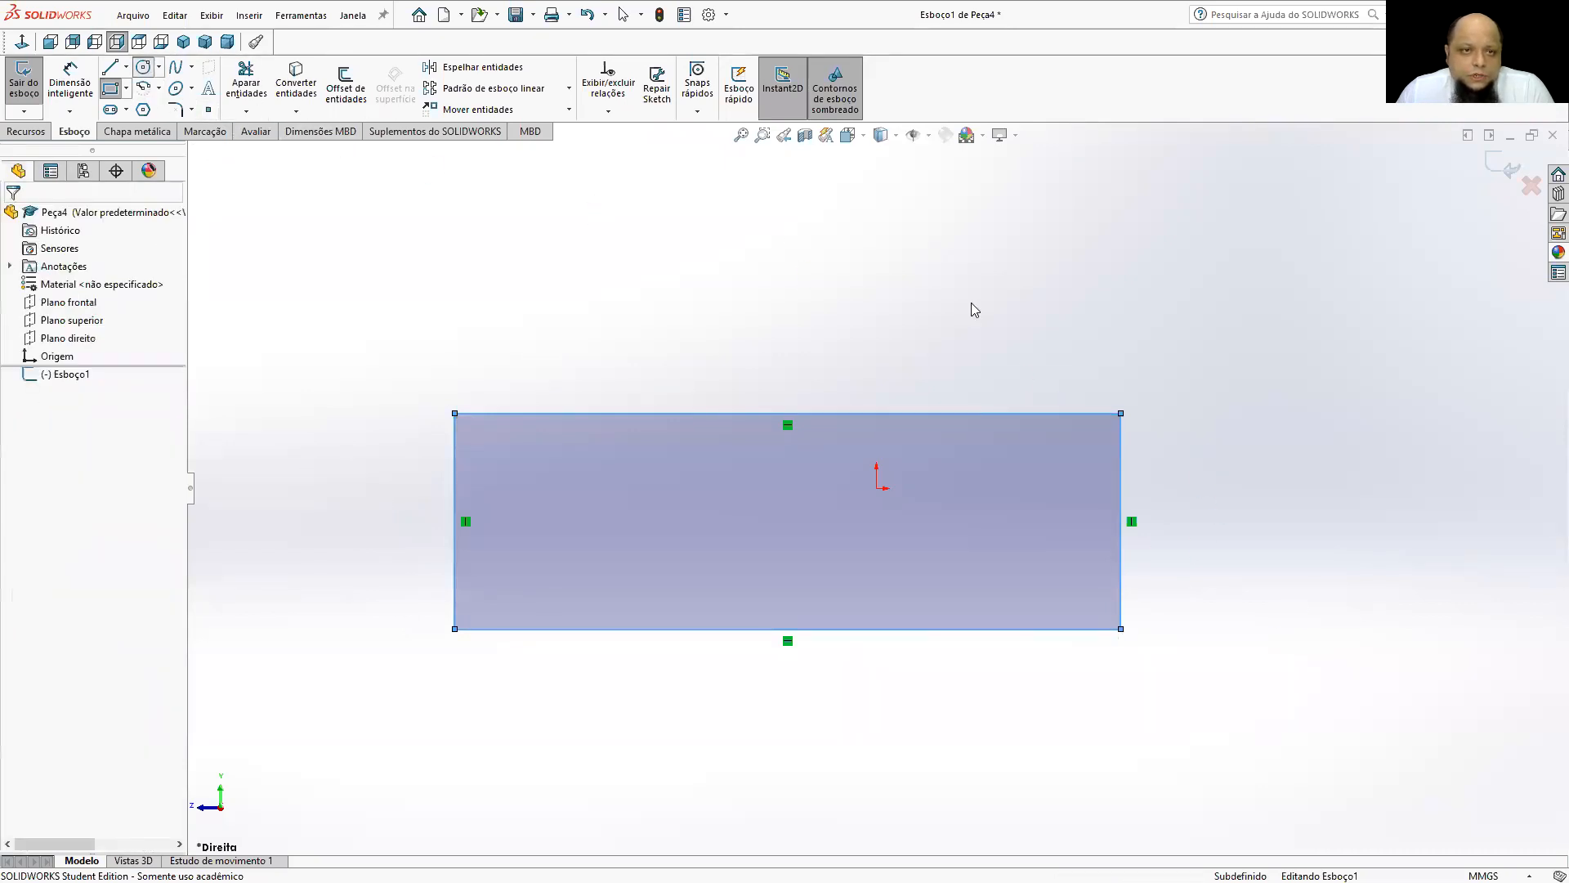
pyautogui.click(1120, 520)
pyautogui.click(1122, 413)
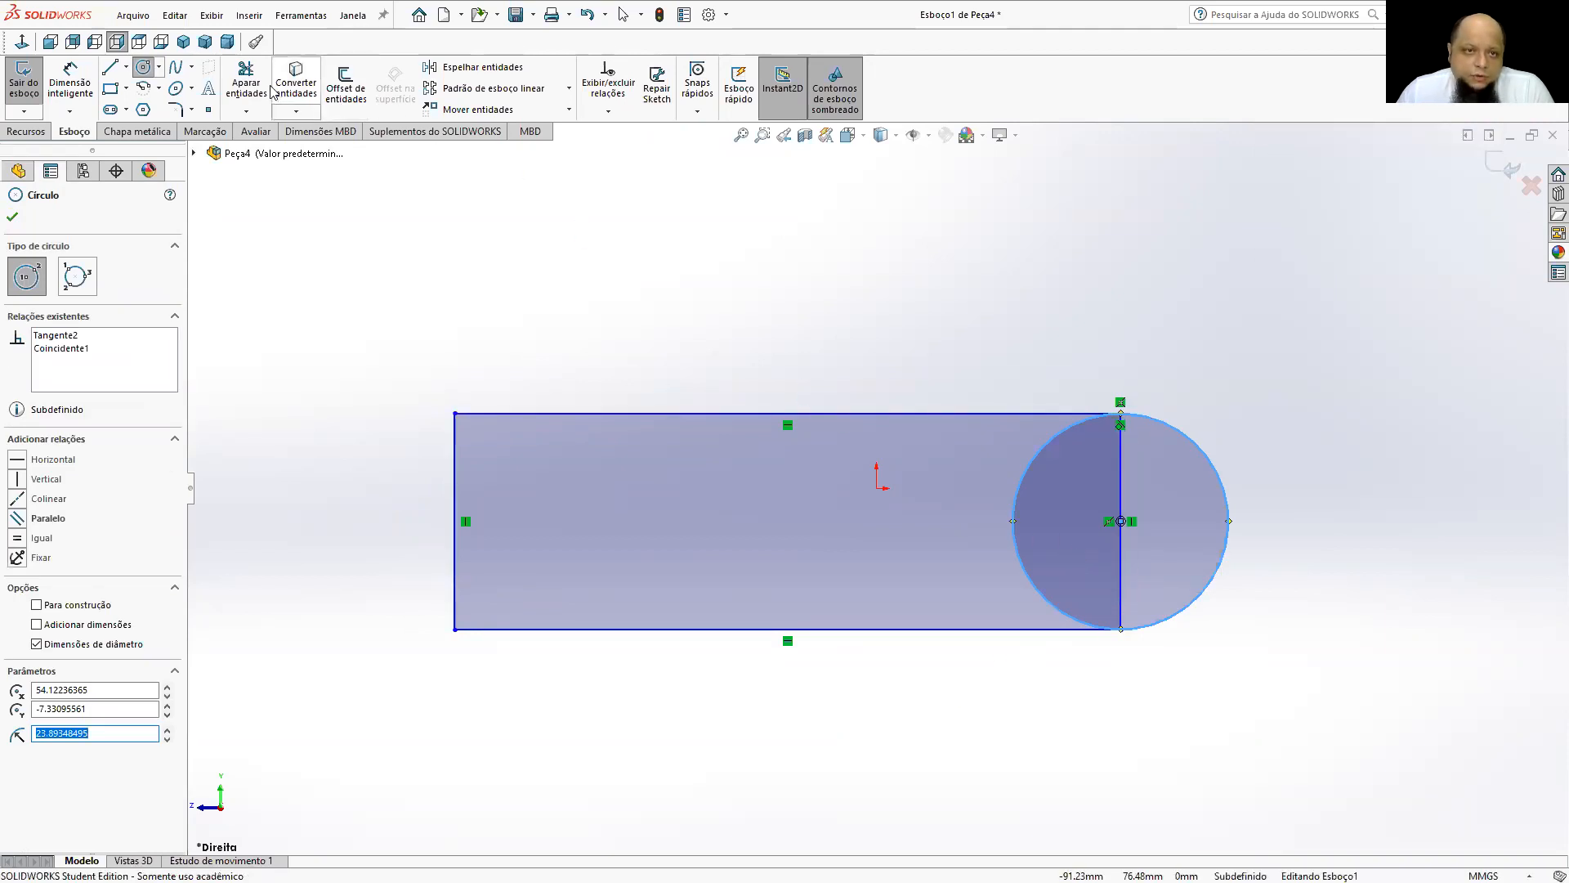
# Trim the circle's inner half and the rectangle's right edge to leave a single profile with a rounded end.
pyautogui.click(246, 82)
pyautogui.click(1045, 441)
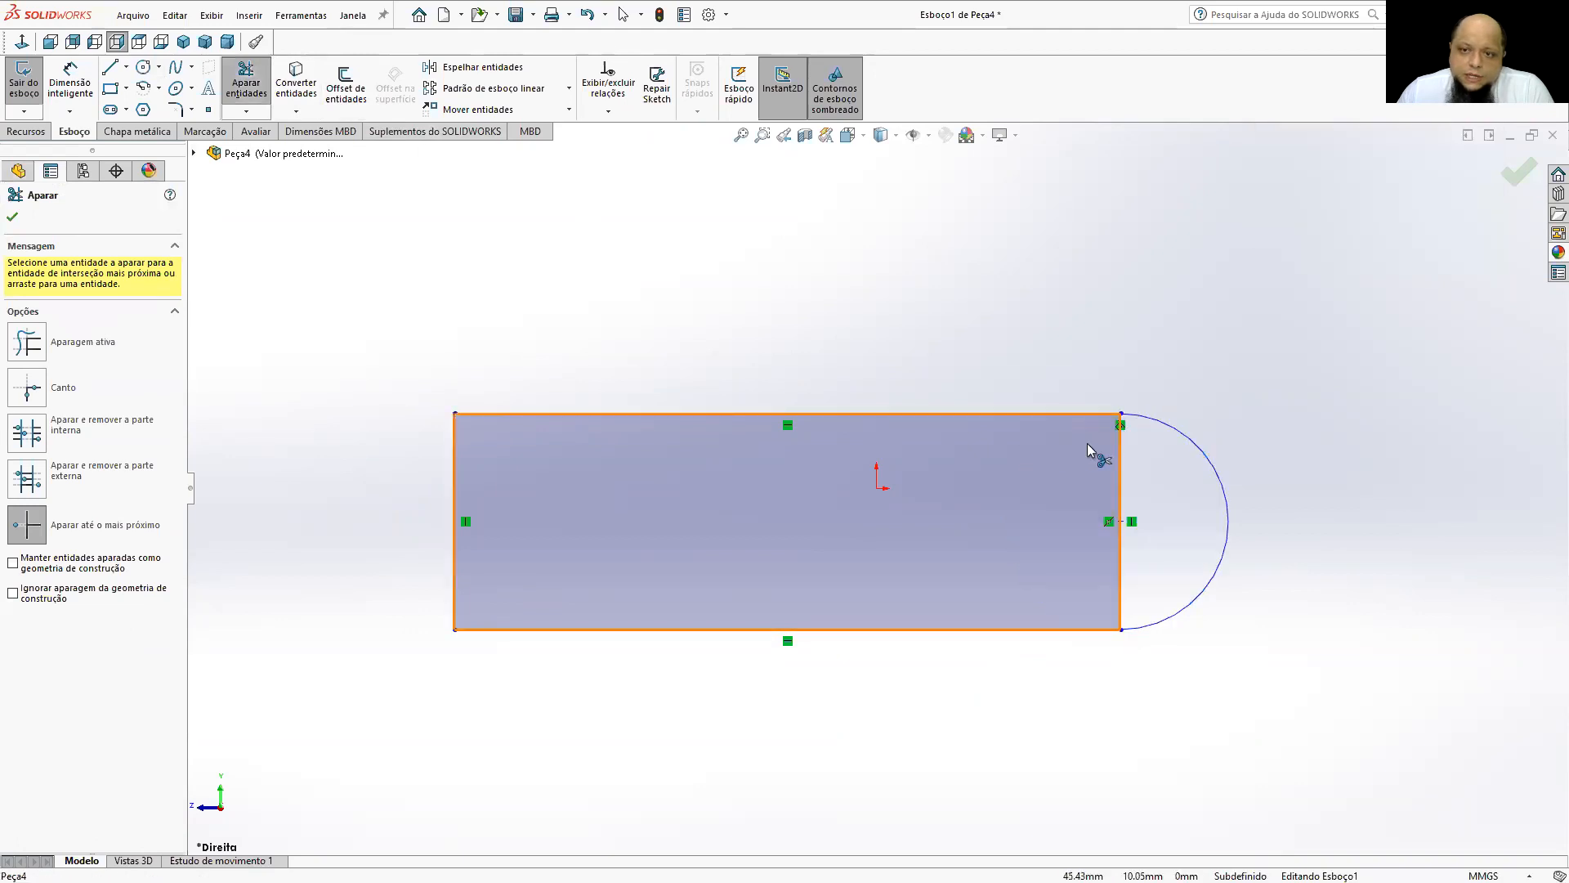
pyautogui.click(1113, 463)
pyautogui.click(834, 471)
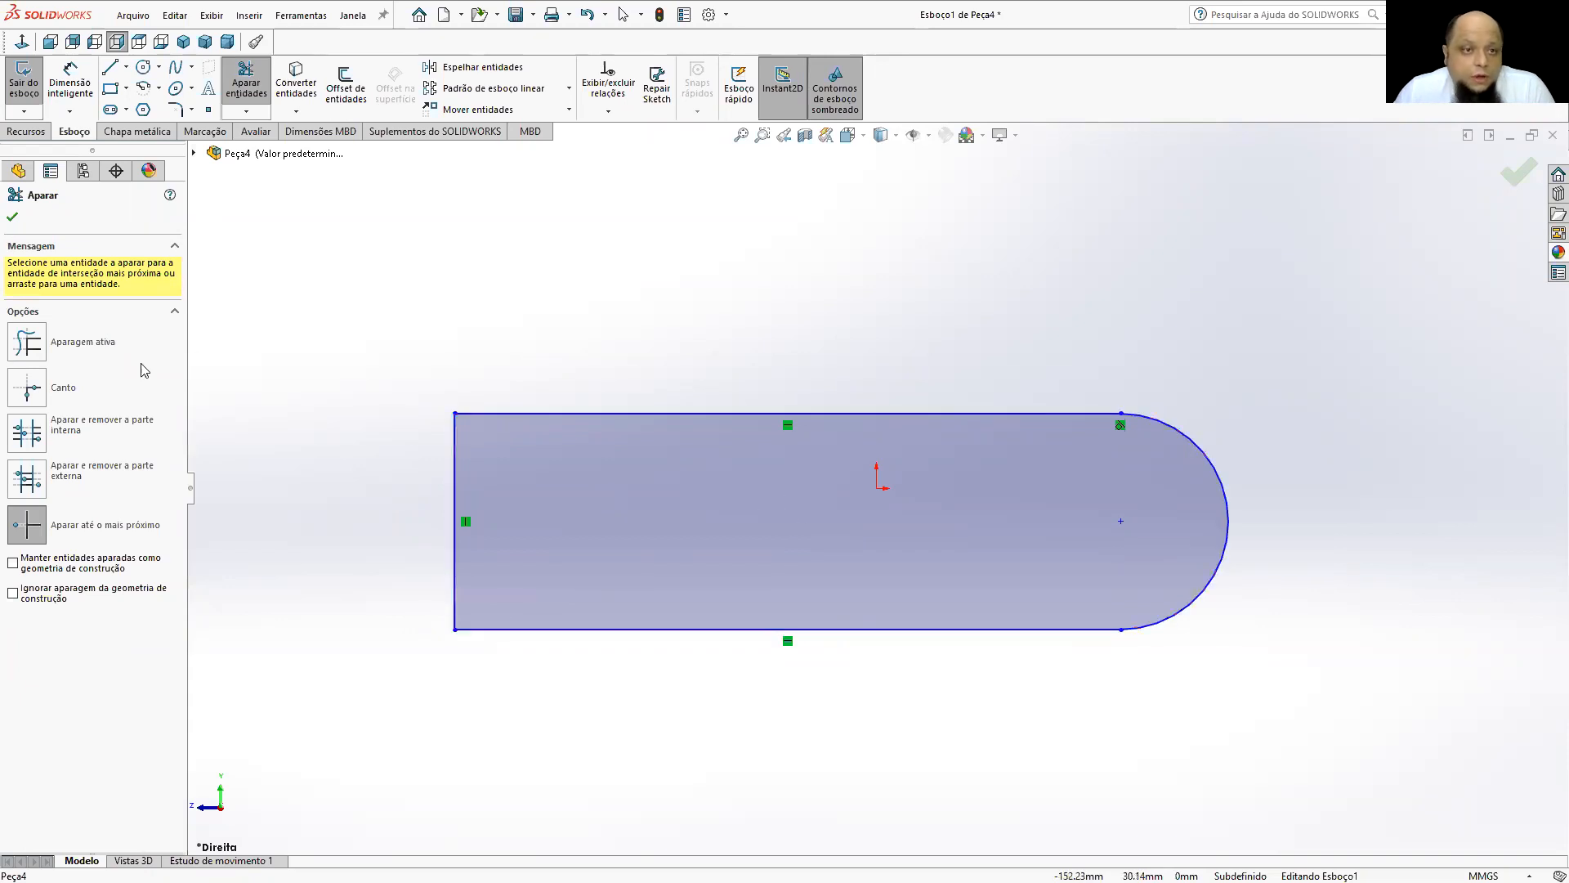
pyautogui.click(13, 216)
# Dimension the horizontal distance from the profile's left edge to the arc centre as 60 mm.
pyautogui.click(69, 82)
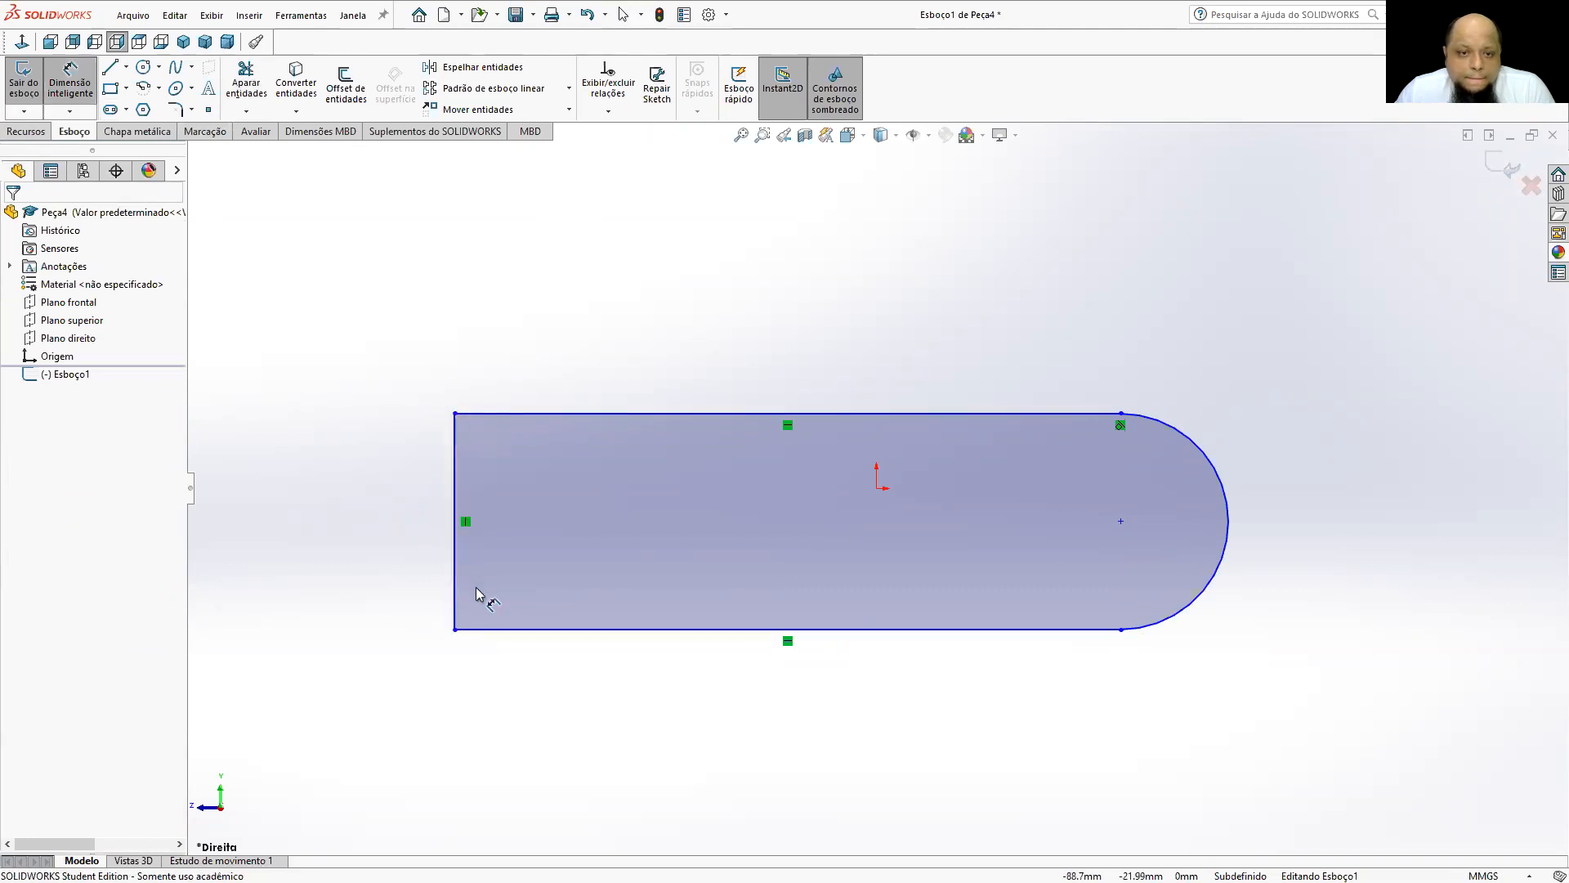
pyautogui.click(455, 617)
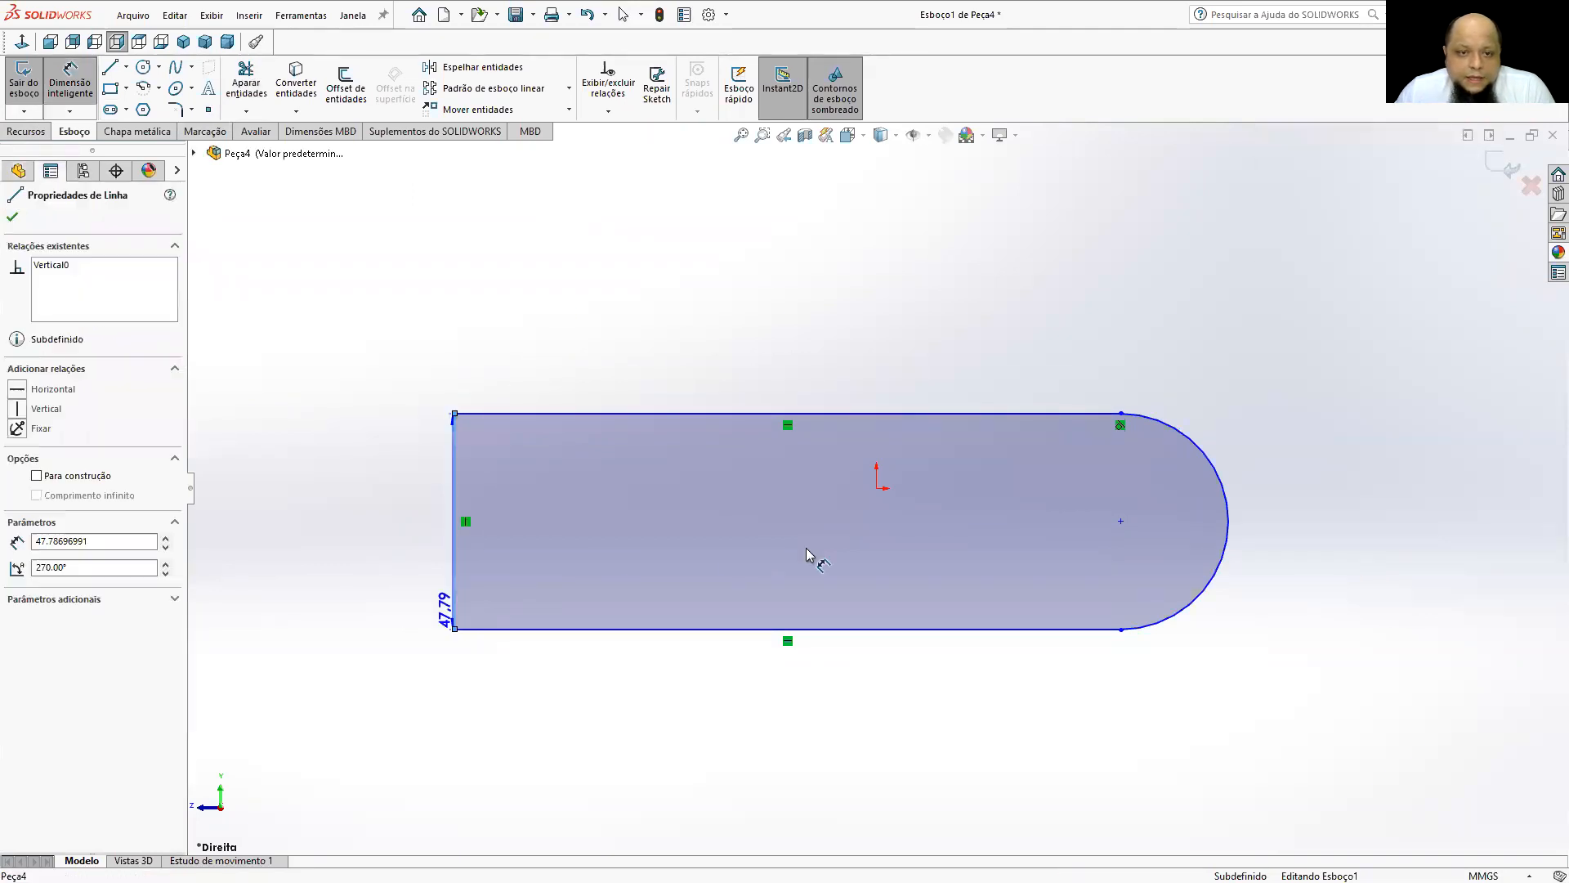
pyautogui.click(1119, 522)
pyautogui.click(854, 696)
pyautogui.write('60')
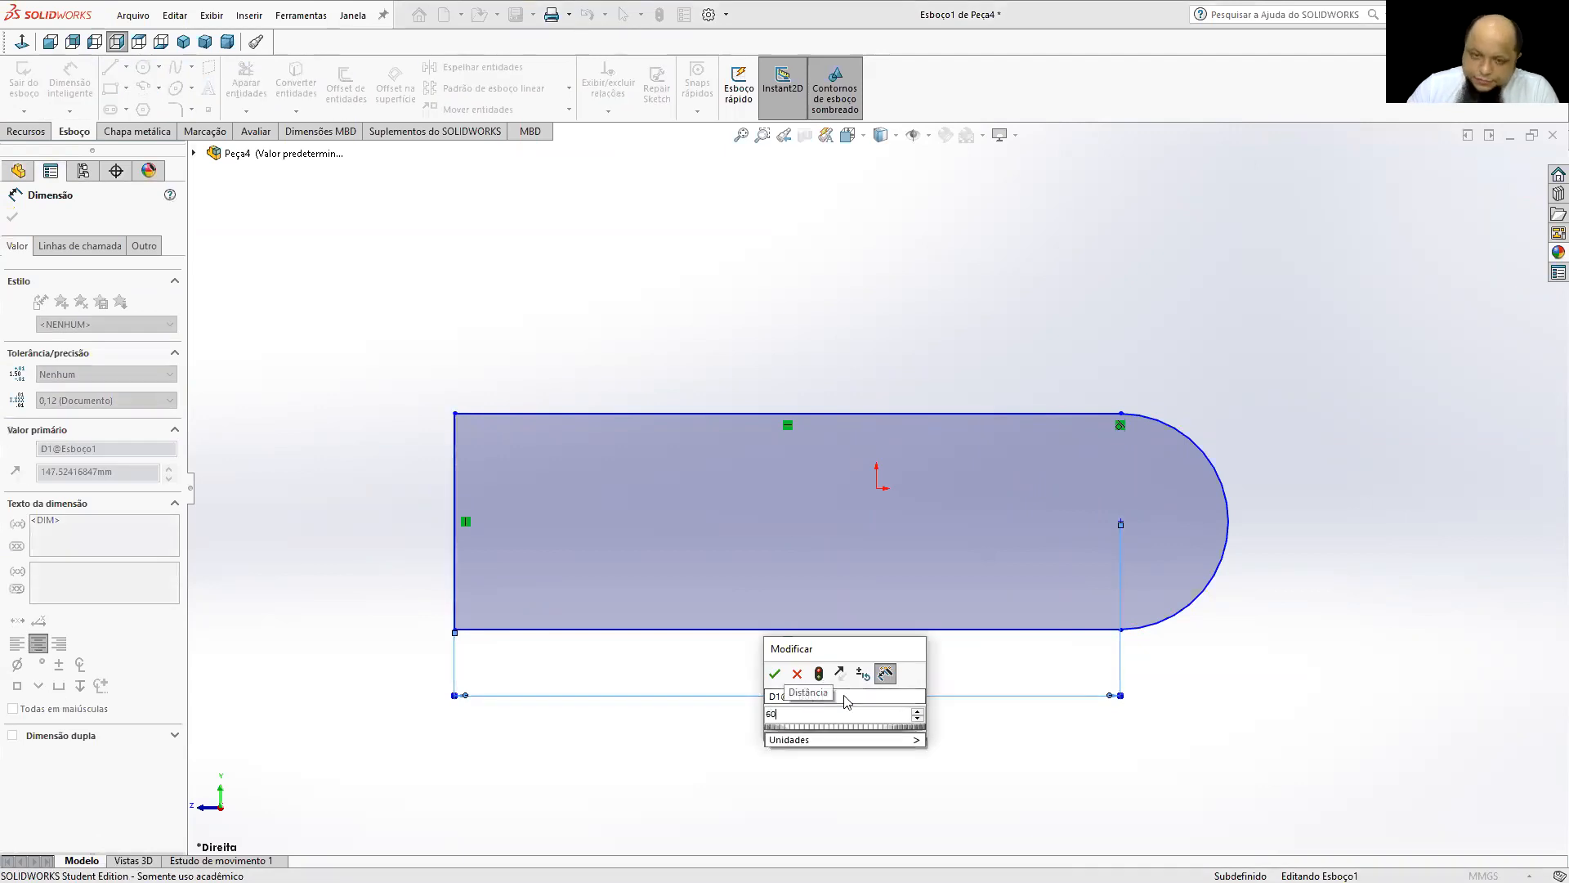
pyautogui.press('Return')
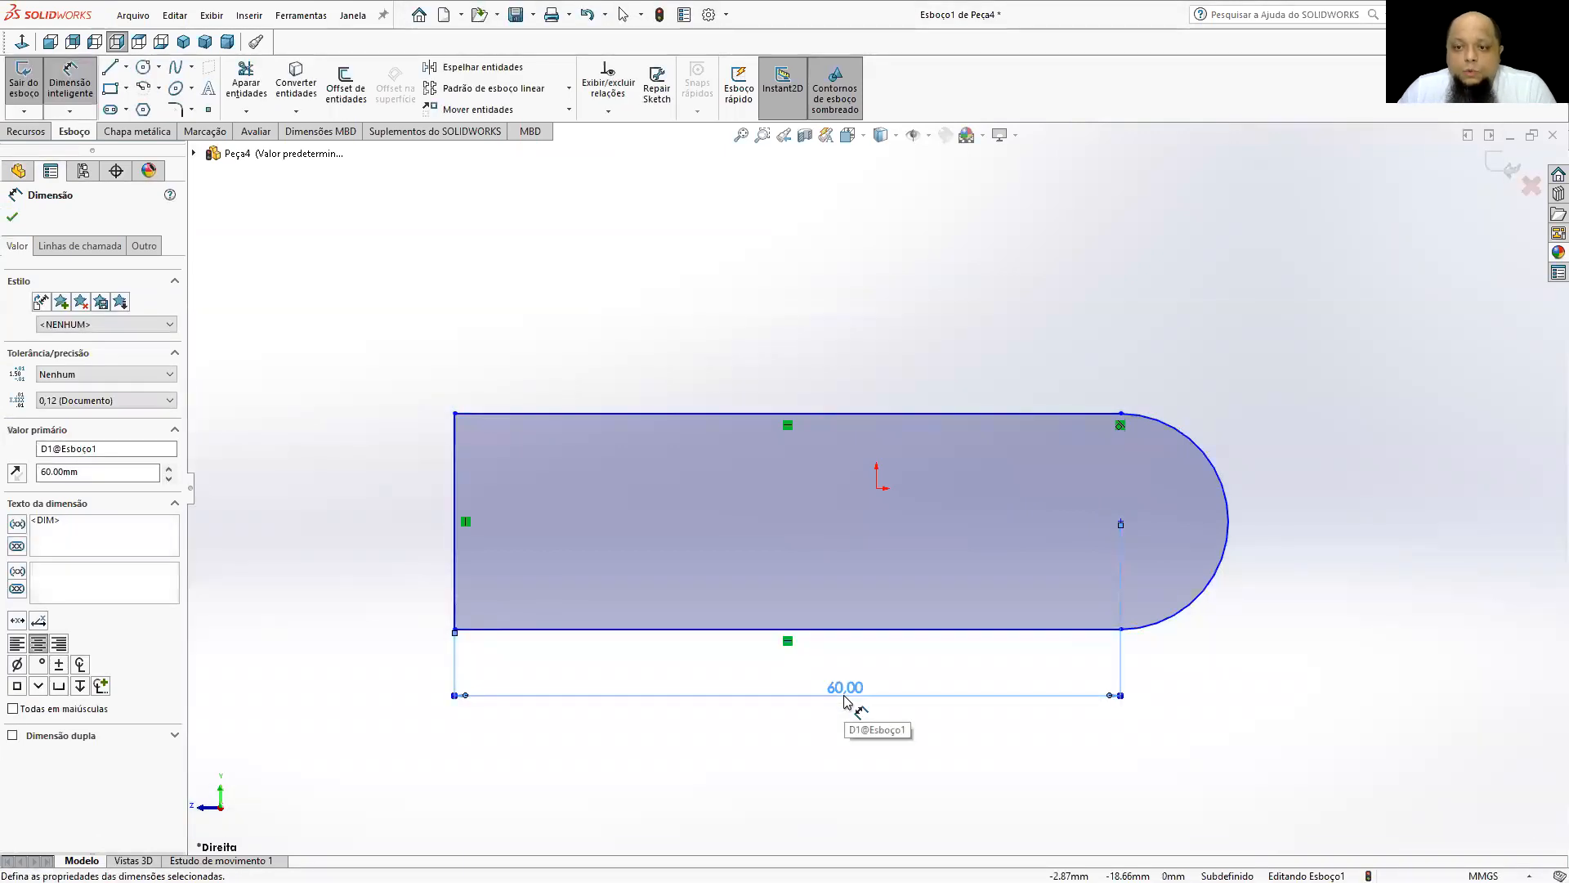
# Dimension the profile's height between its upper and lower horizontal lines as 25 mm.
pyautogui.click(1155, 633)
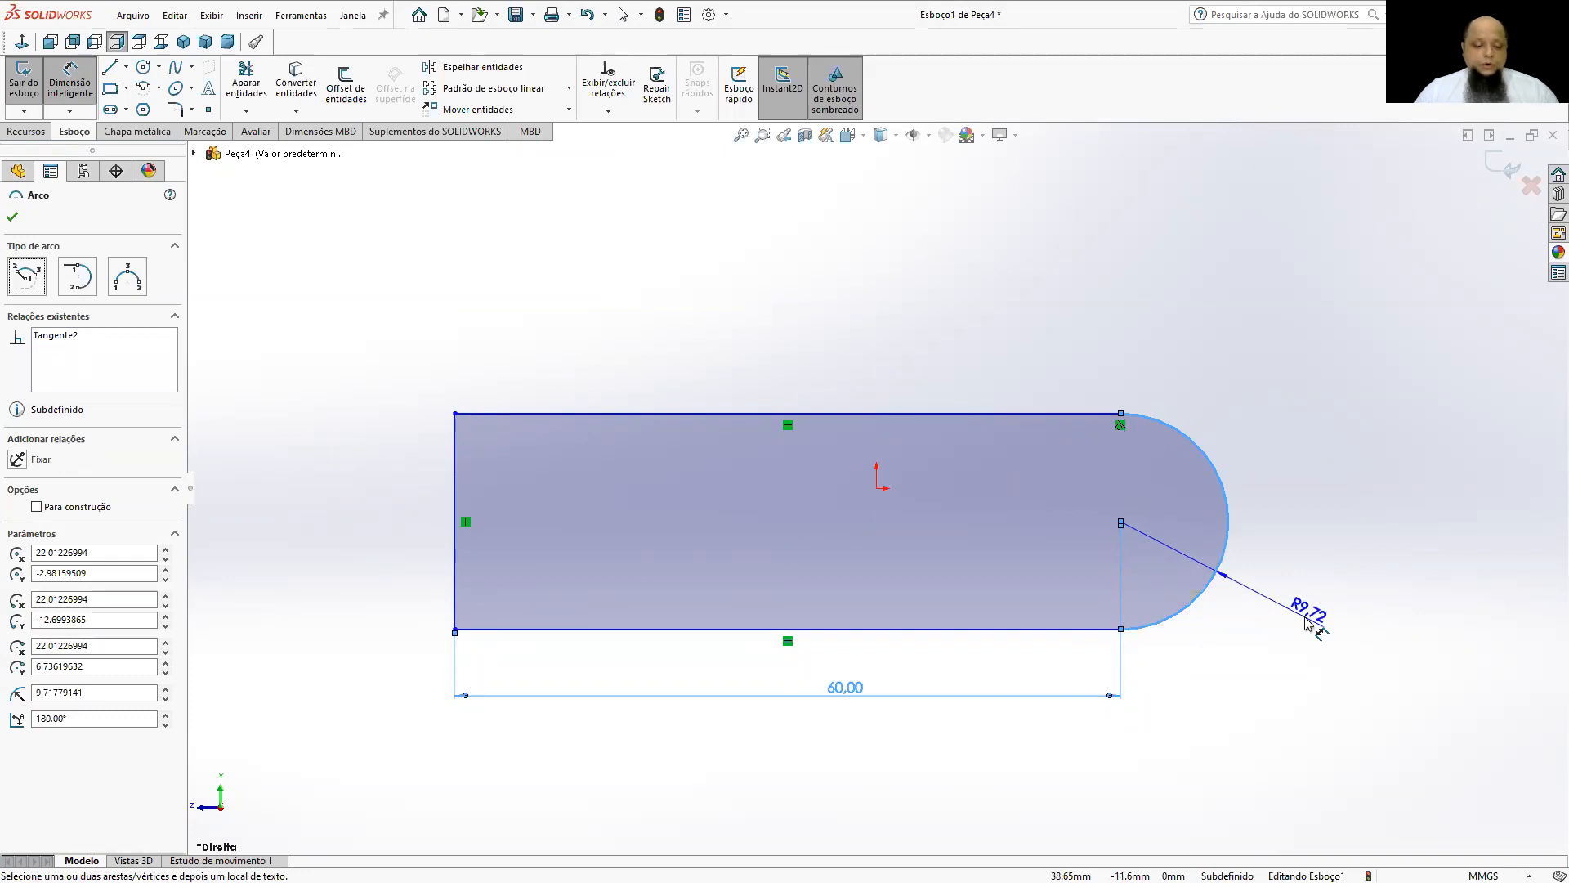
pyautogui.press('Escape')
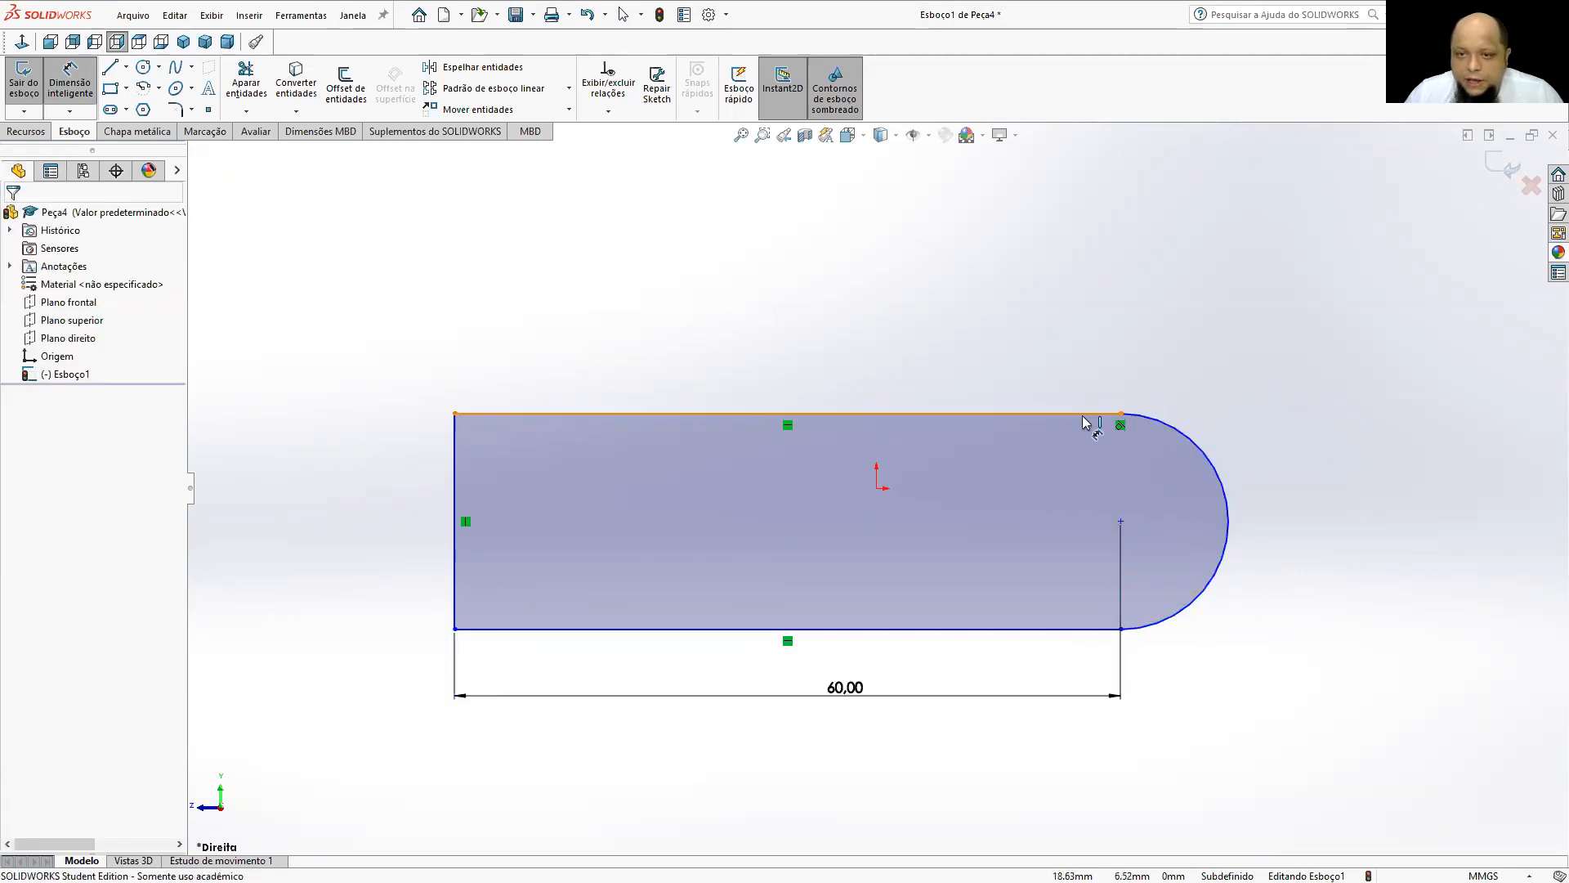
pyautogui.click(1090, 415)
pyautogui.click(1077, 628)
pyautogui.click(1347, 531)
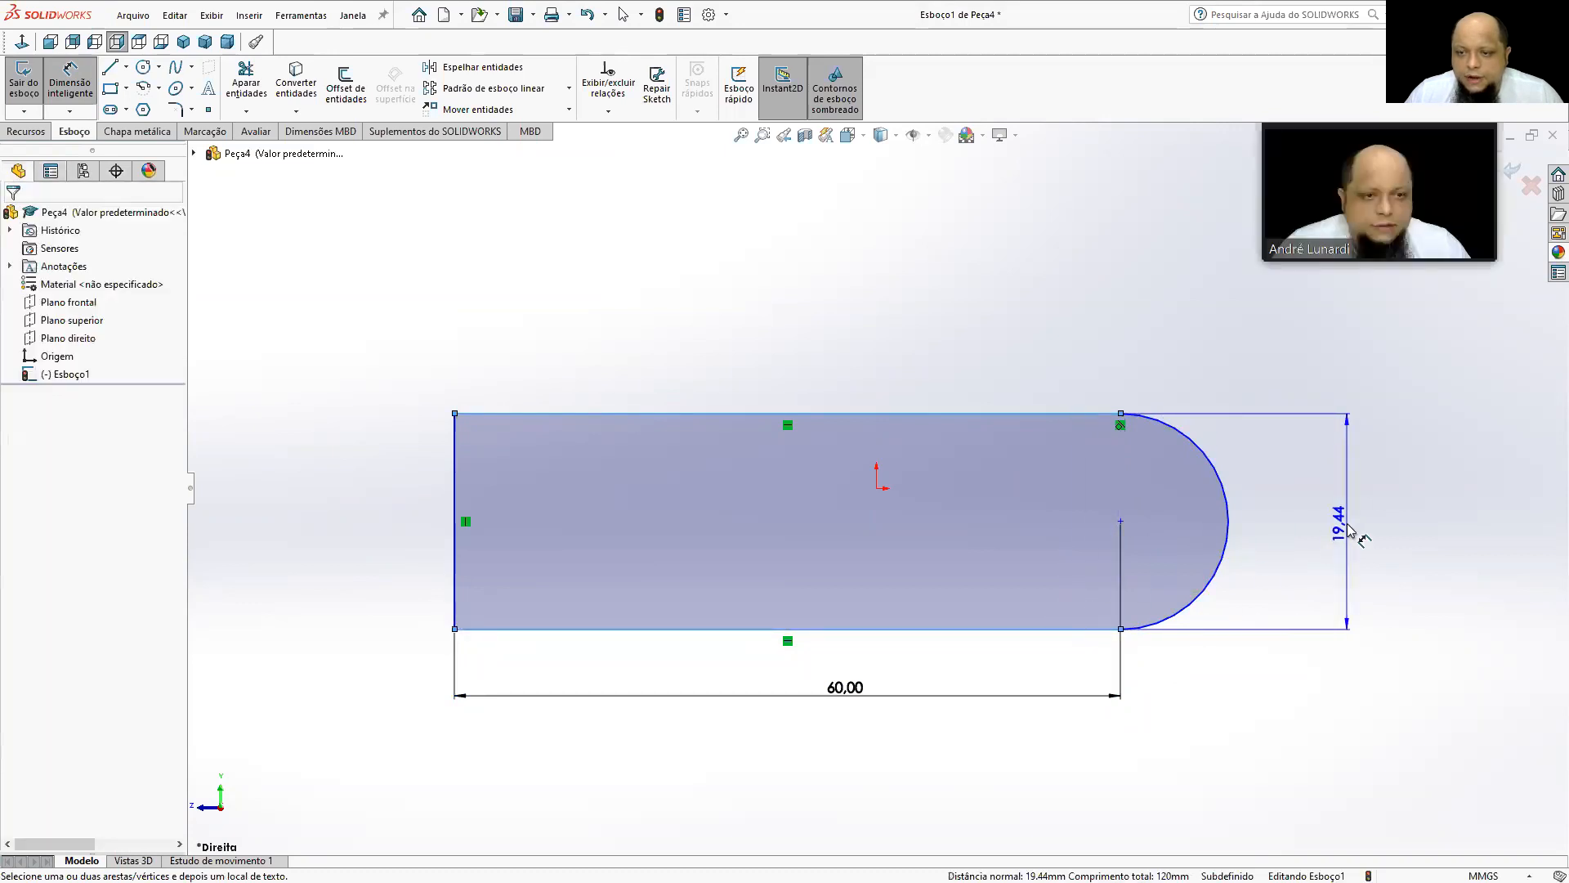
pyautogui.write('25')
pyautogui.press('Return')
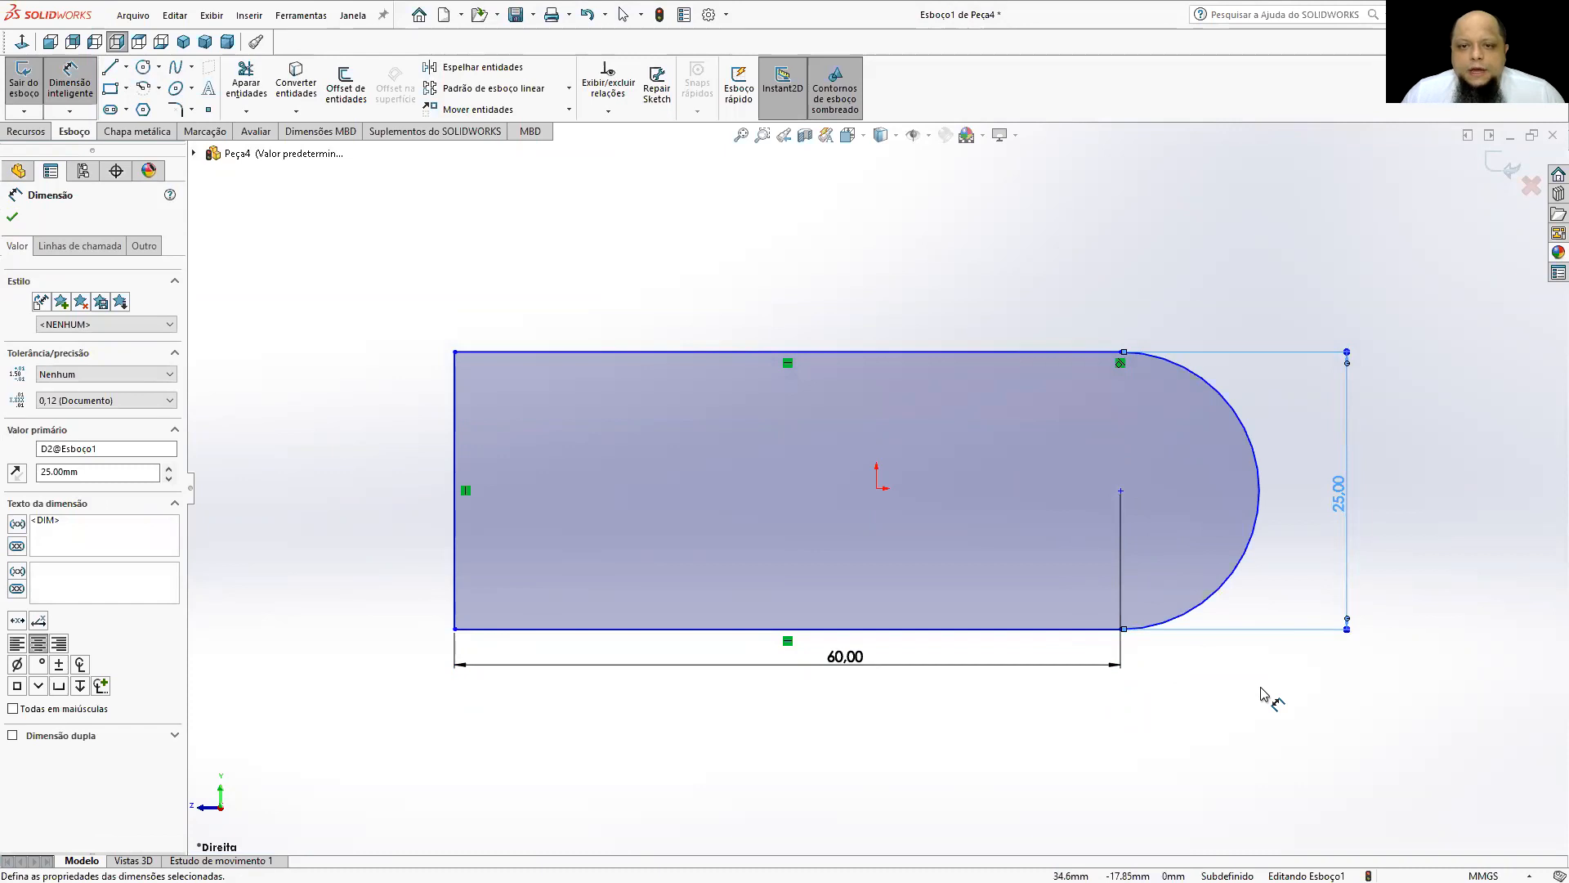
# Dimension the vertical distance from the origin to the profile's upper line as 12.5 mm.
pyautogui.click(877, 490)
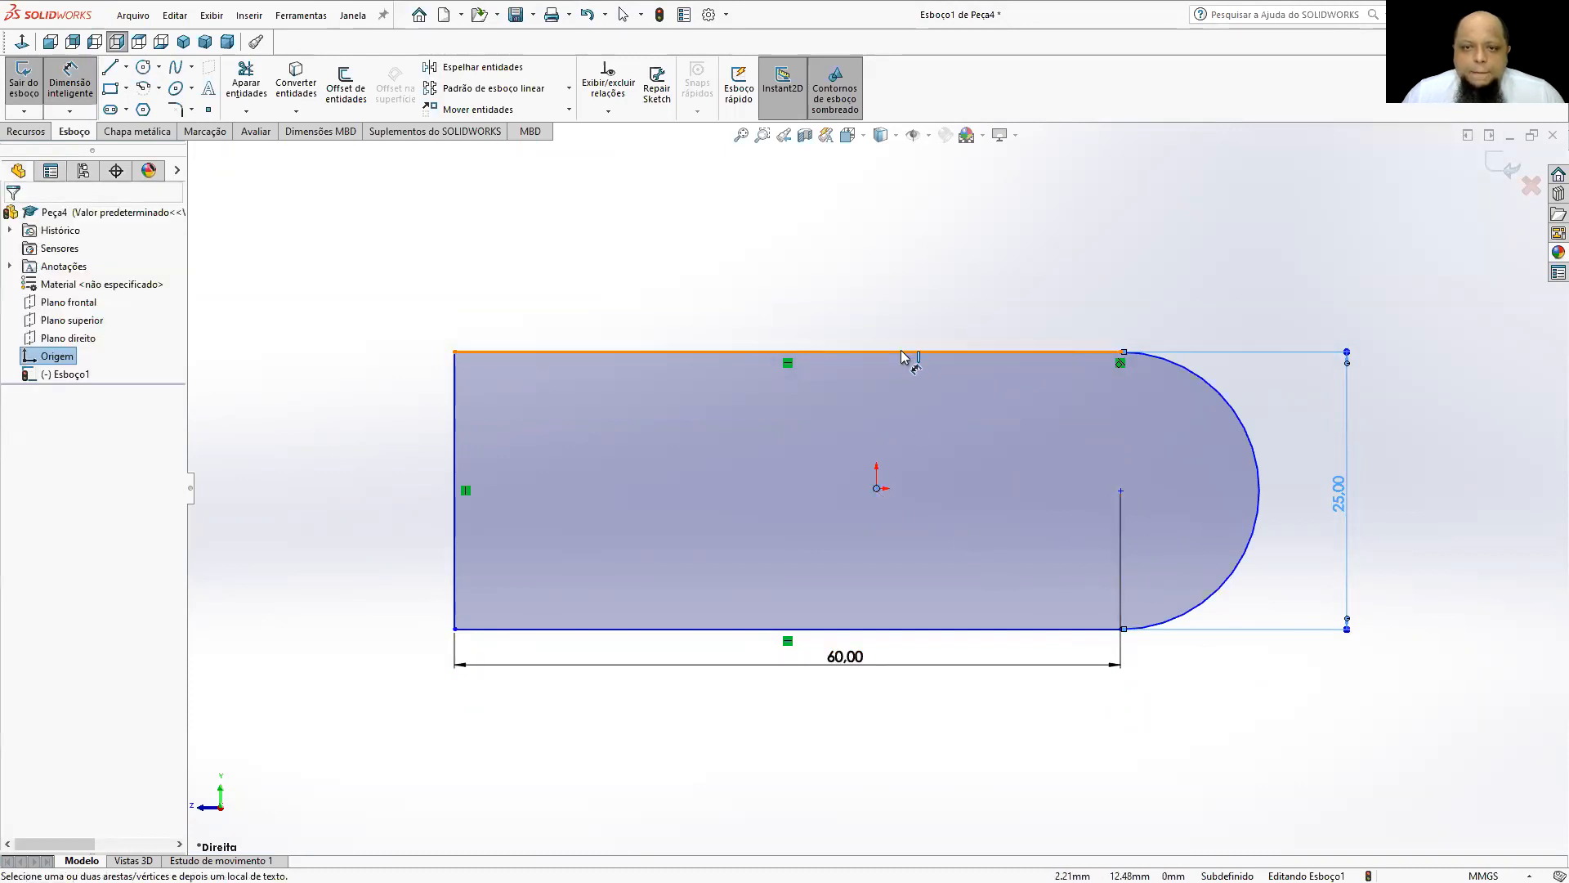
pyautogui.click(904, 352)
pyautogui.click(731, 416)
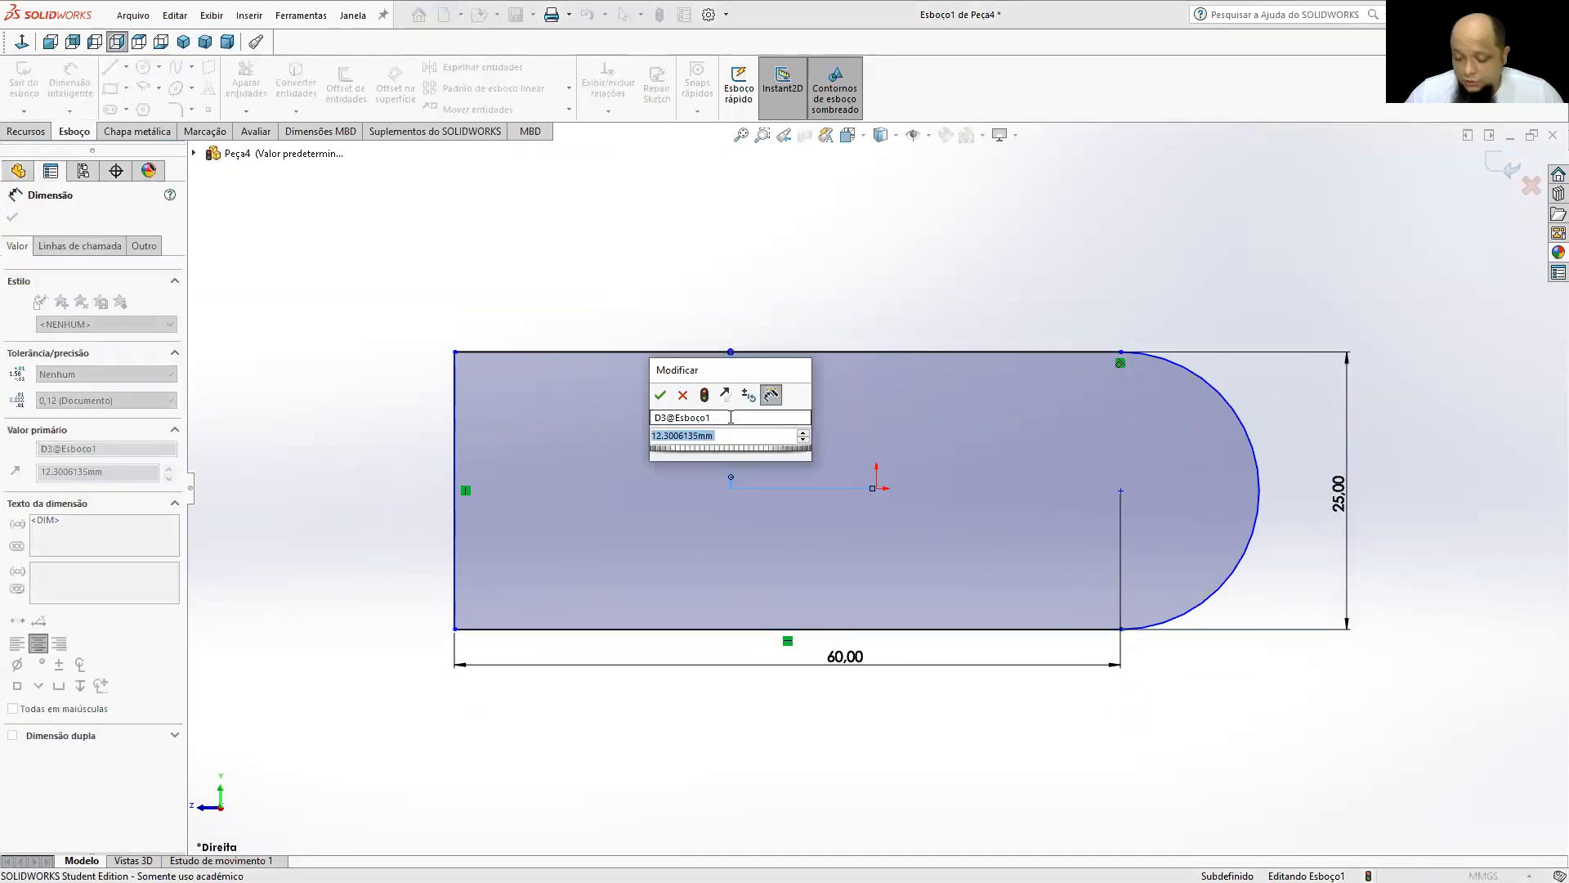
pyautogui.write('12.5')
pyautogui.press('Return')
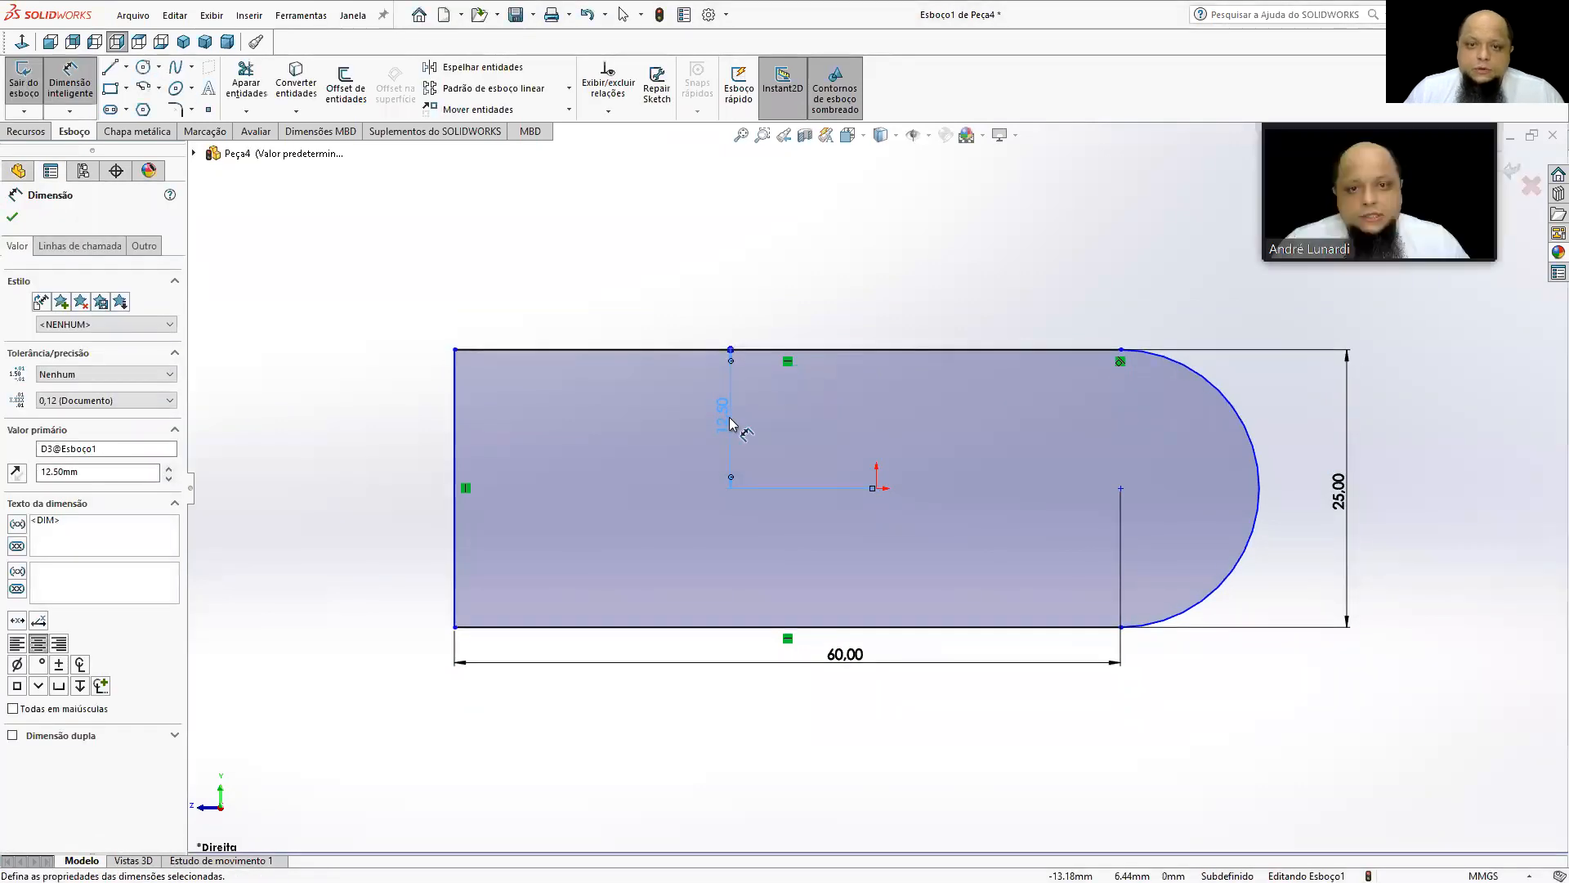
pyautogui.click(921, 236)
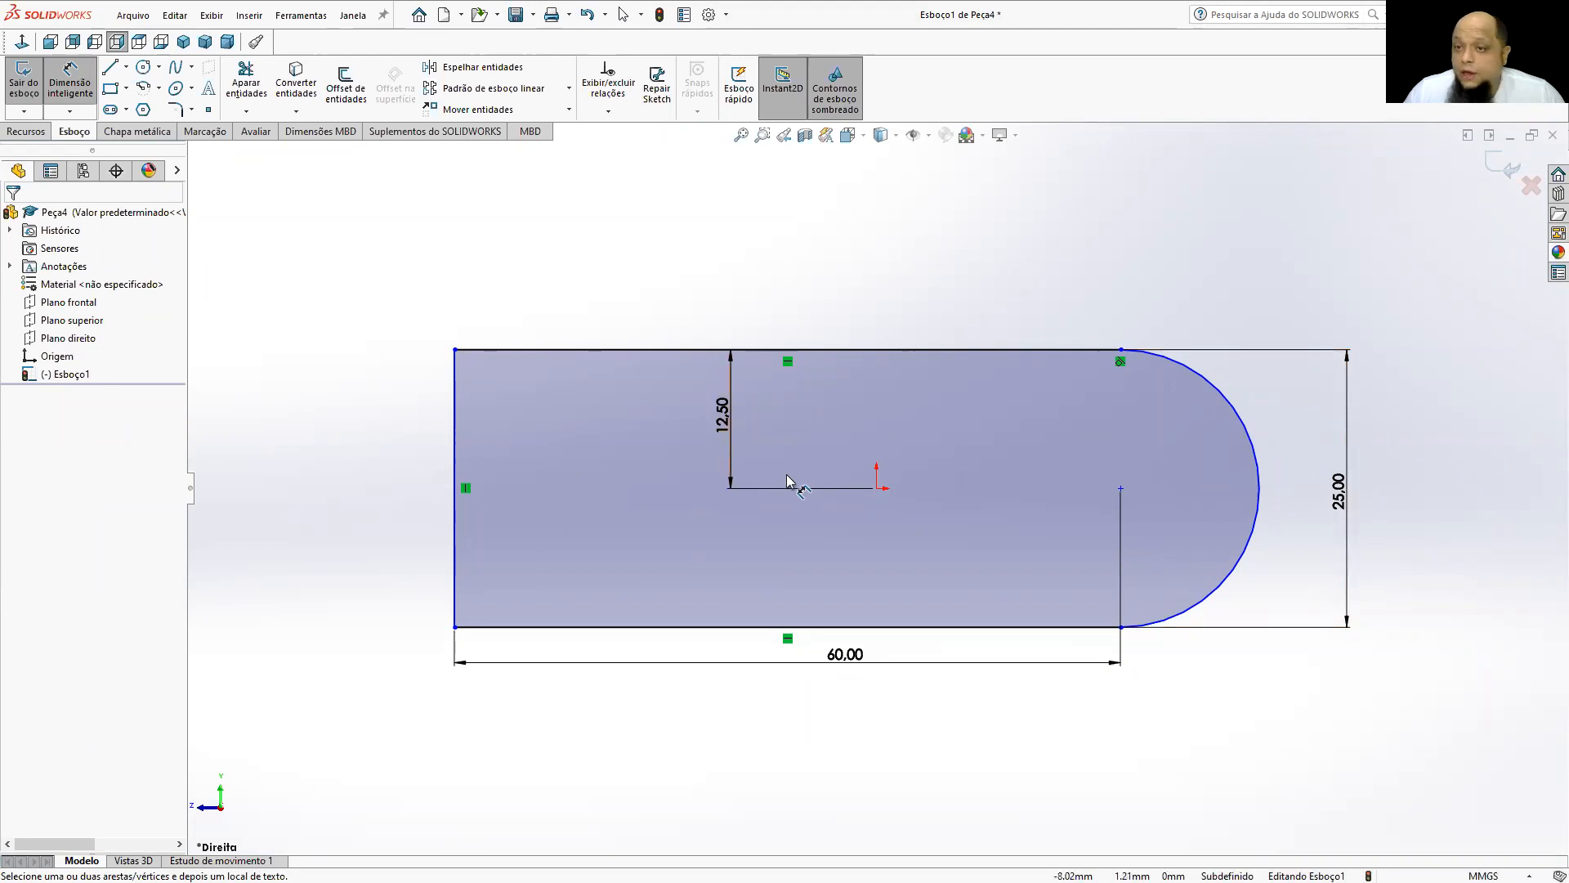
# Dimension the horizontal distance from the profile's left edge to the origin with the expression (60+(25/2))/2.
pyautogui.click(454, 471)
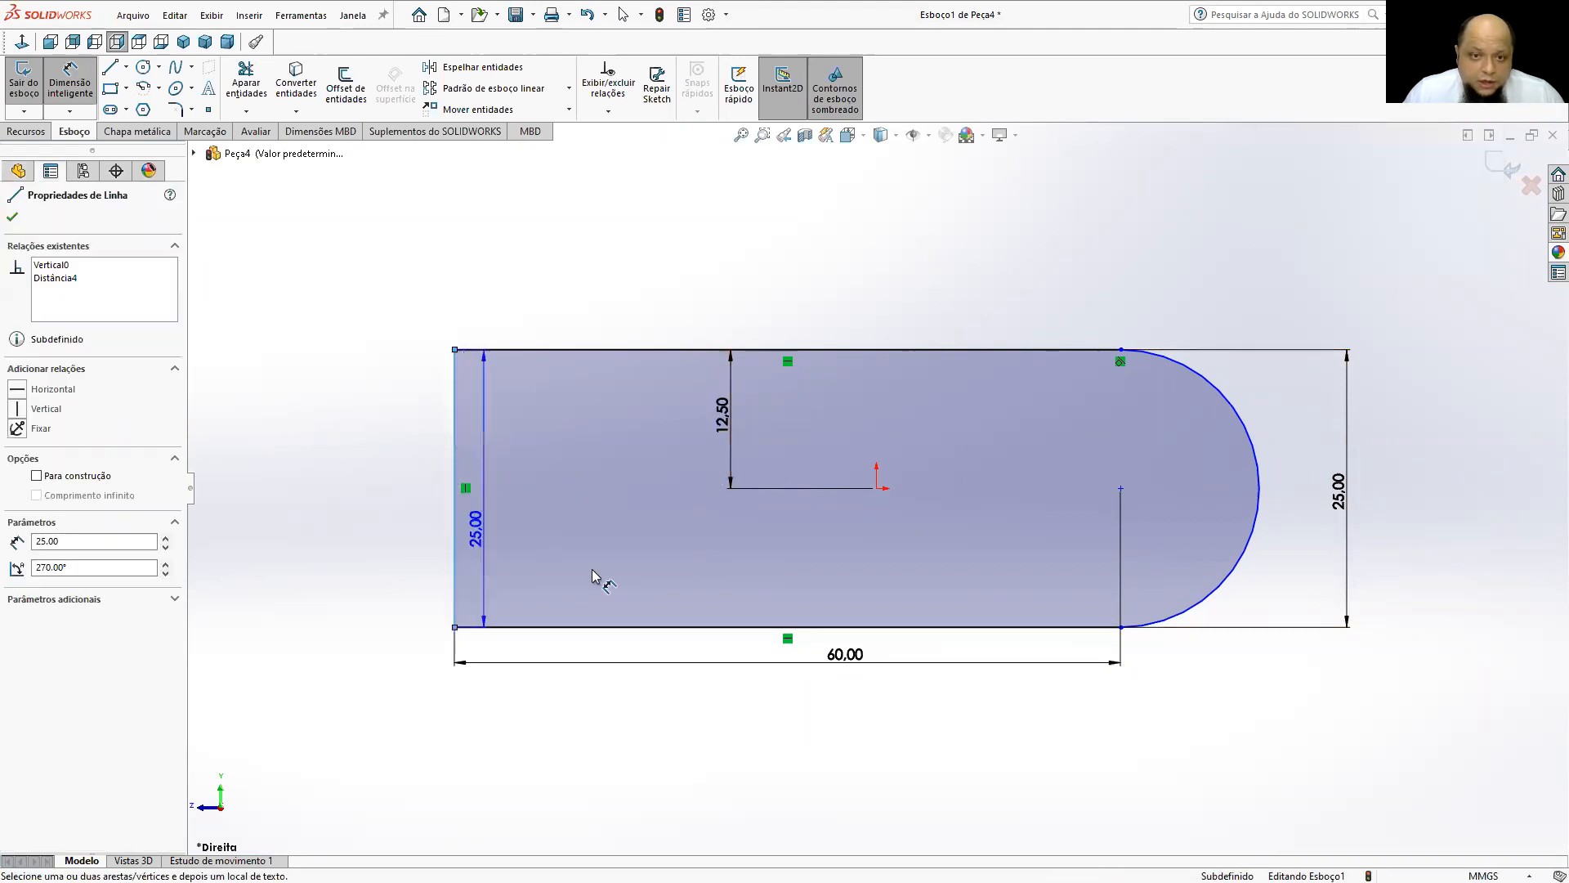
pyautogui.click(876, 489)
pyautogui.click(729, 756)
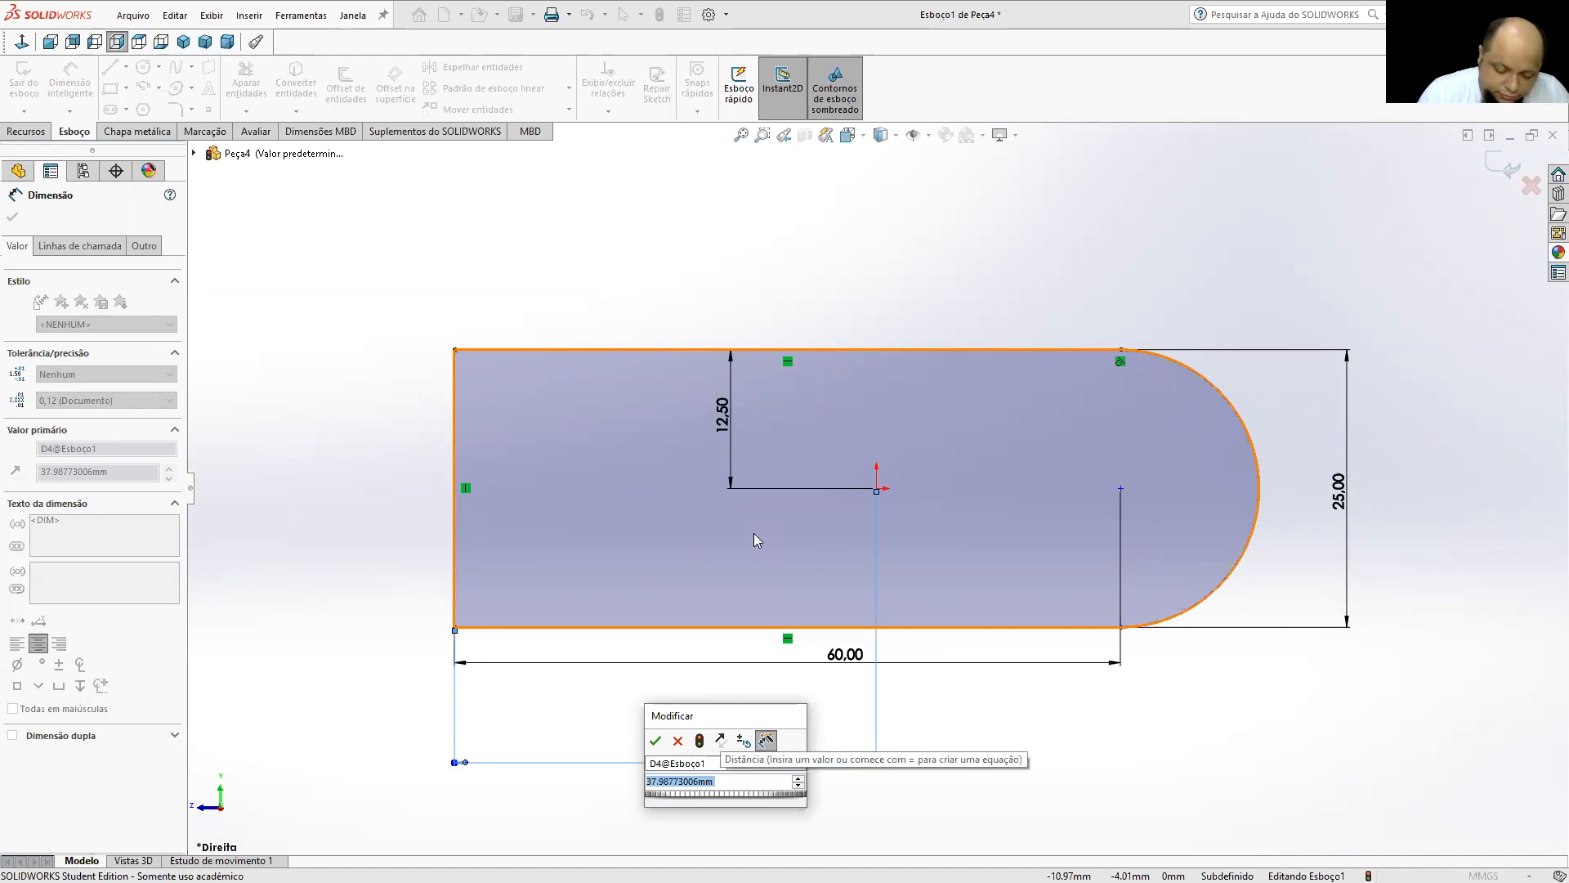
pyautogui.write('6')
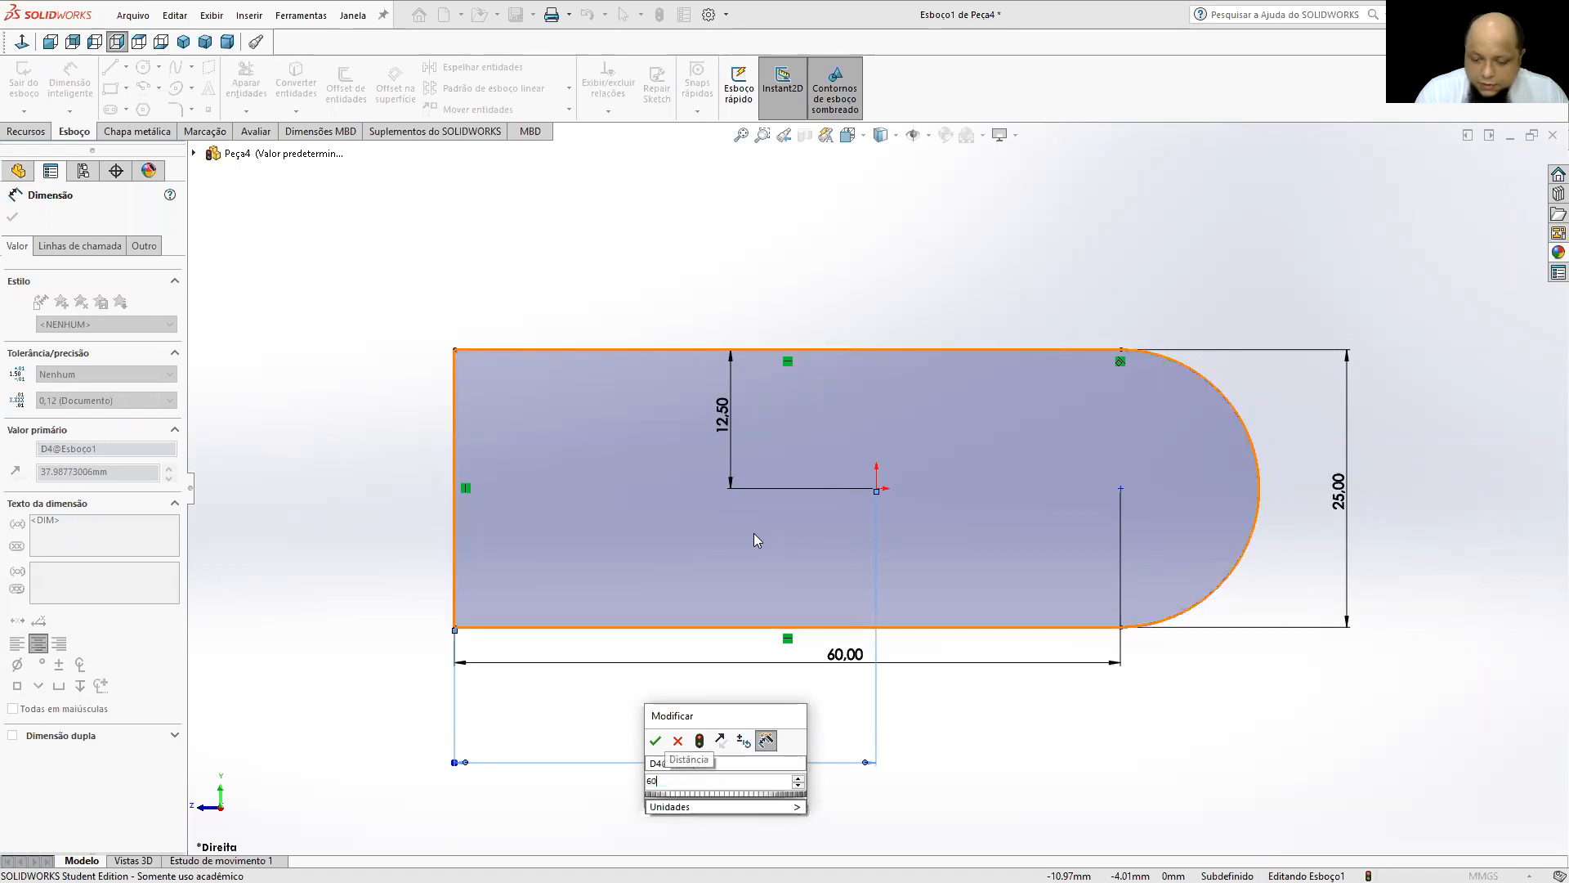
pyautogui.press('BackSpace')
pyautogui.write('(')
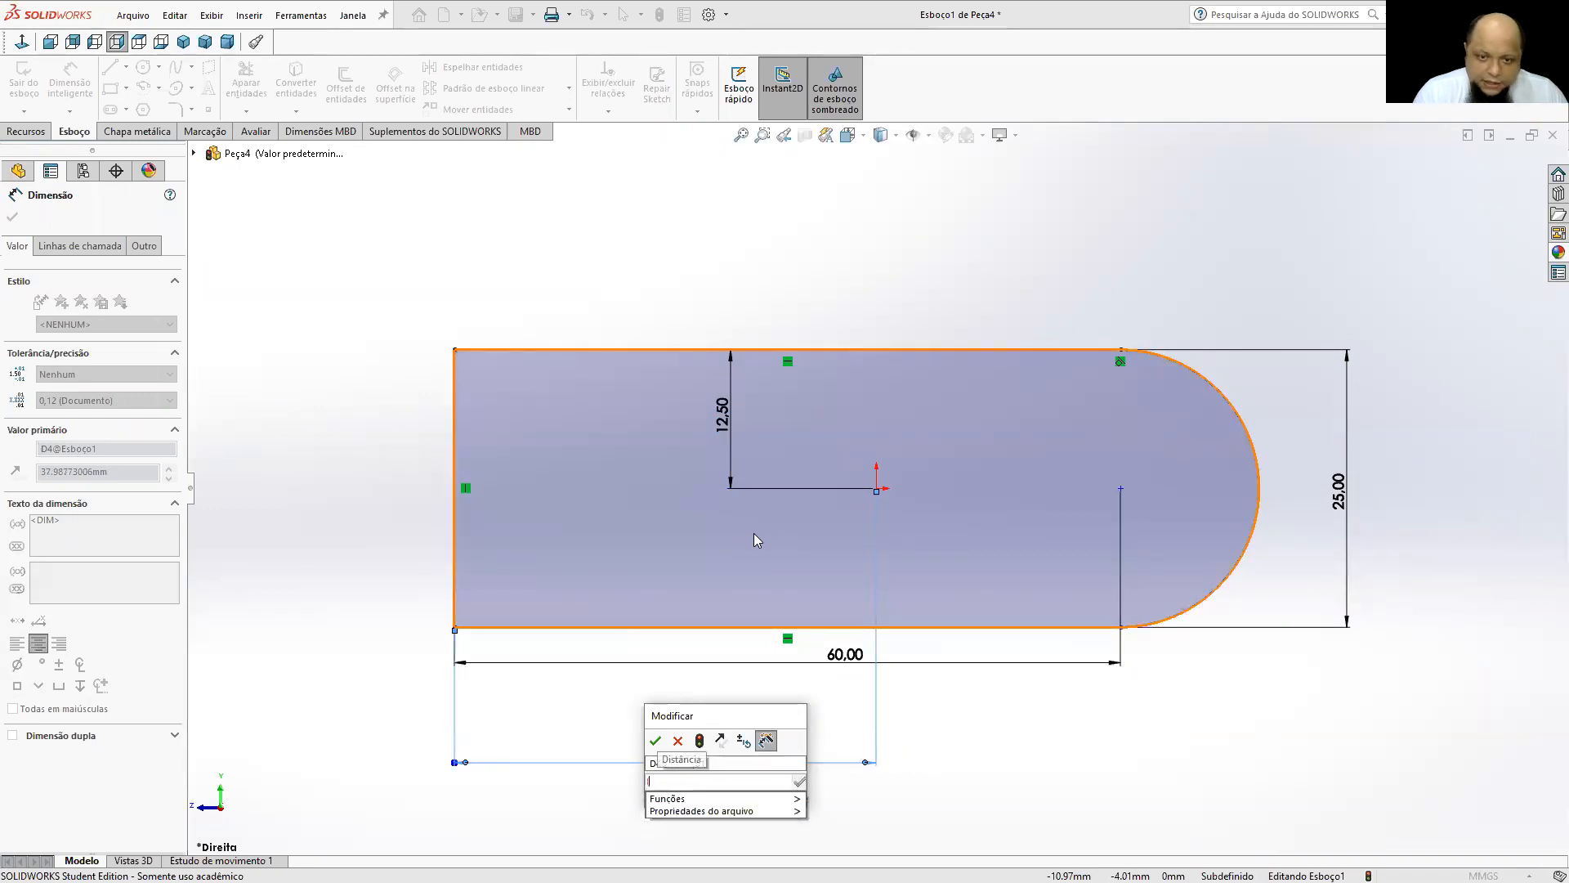
pyautogui.write('6')
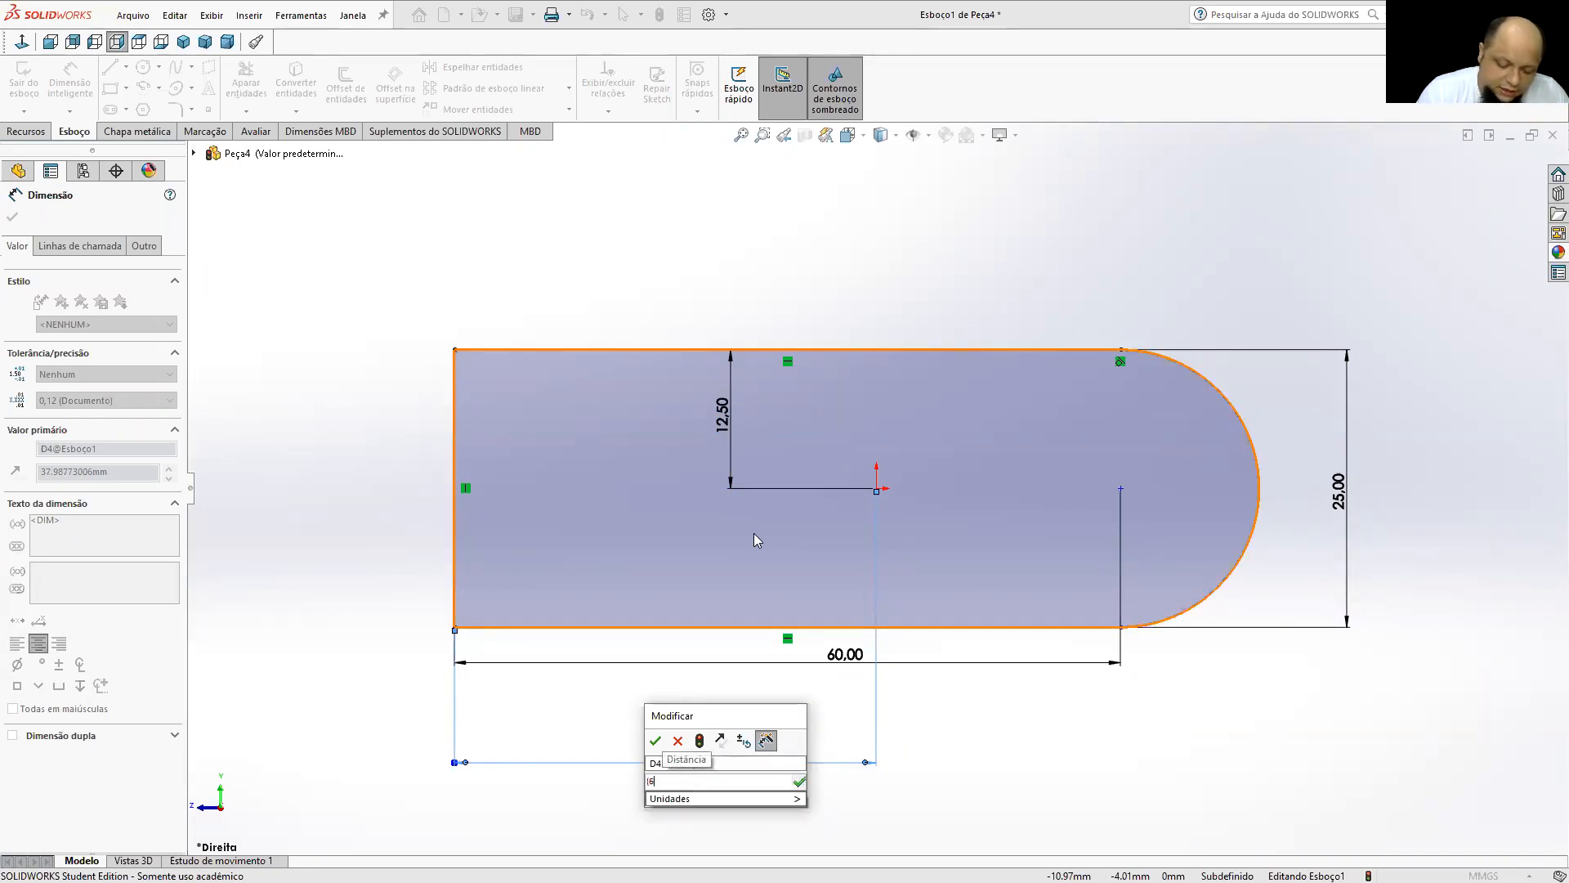
pyautogui.write('0+')
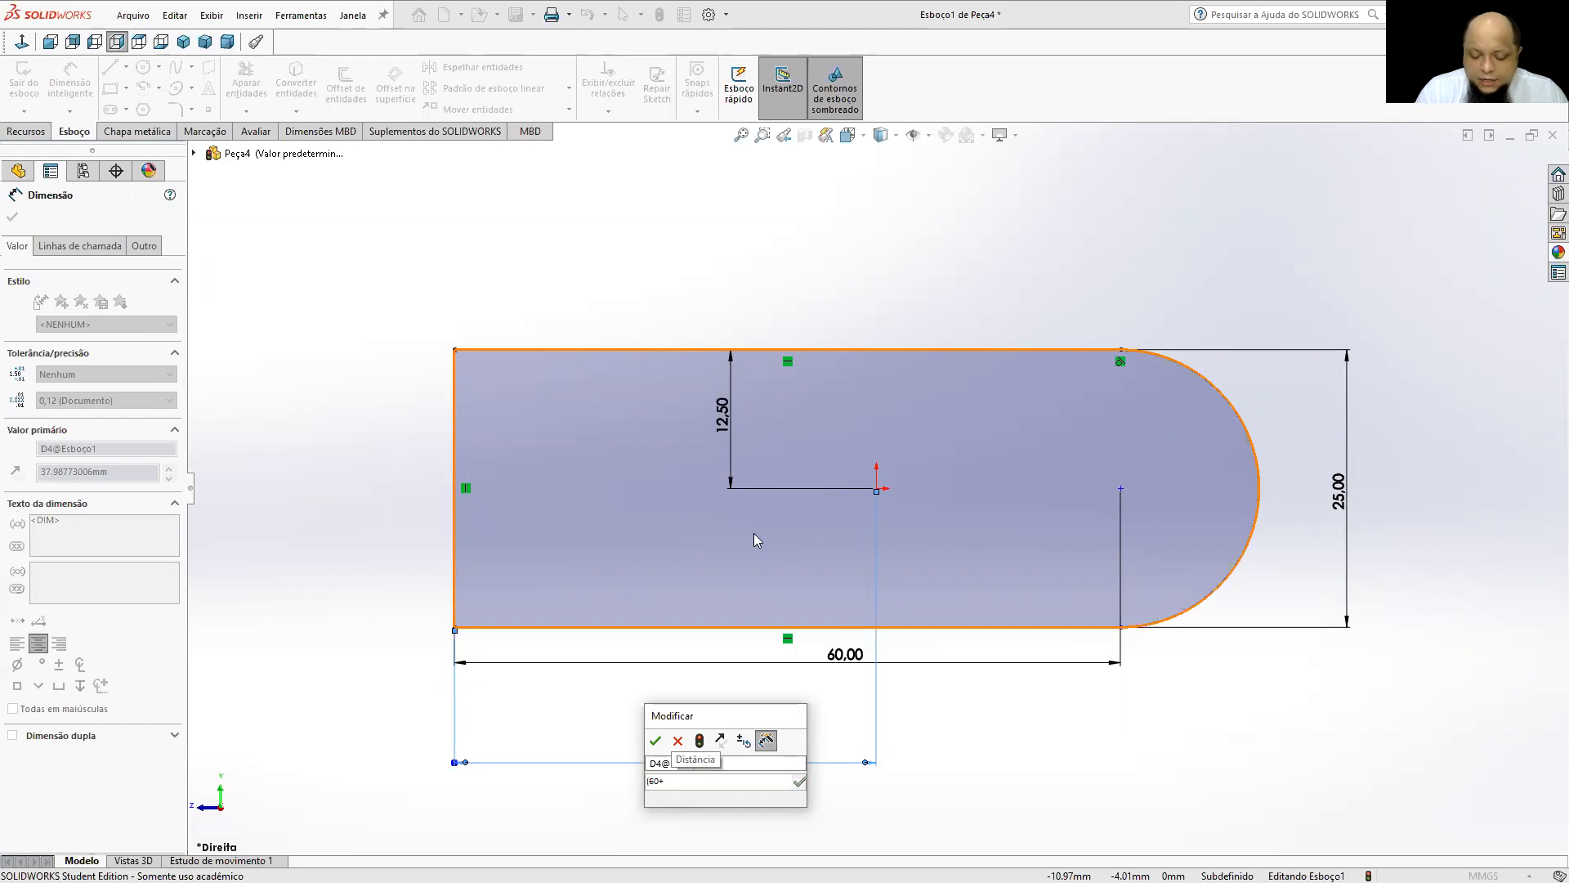
pyautogui.write('(')
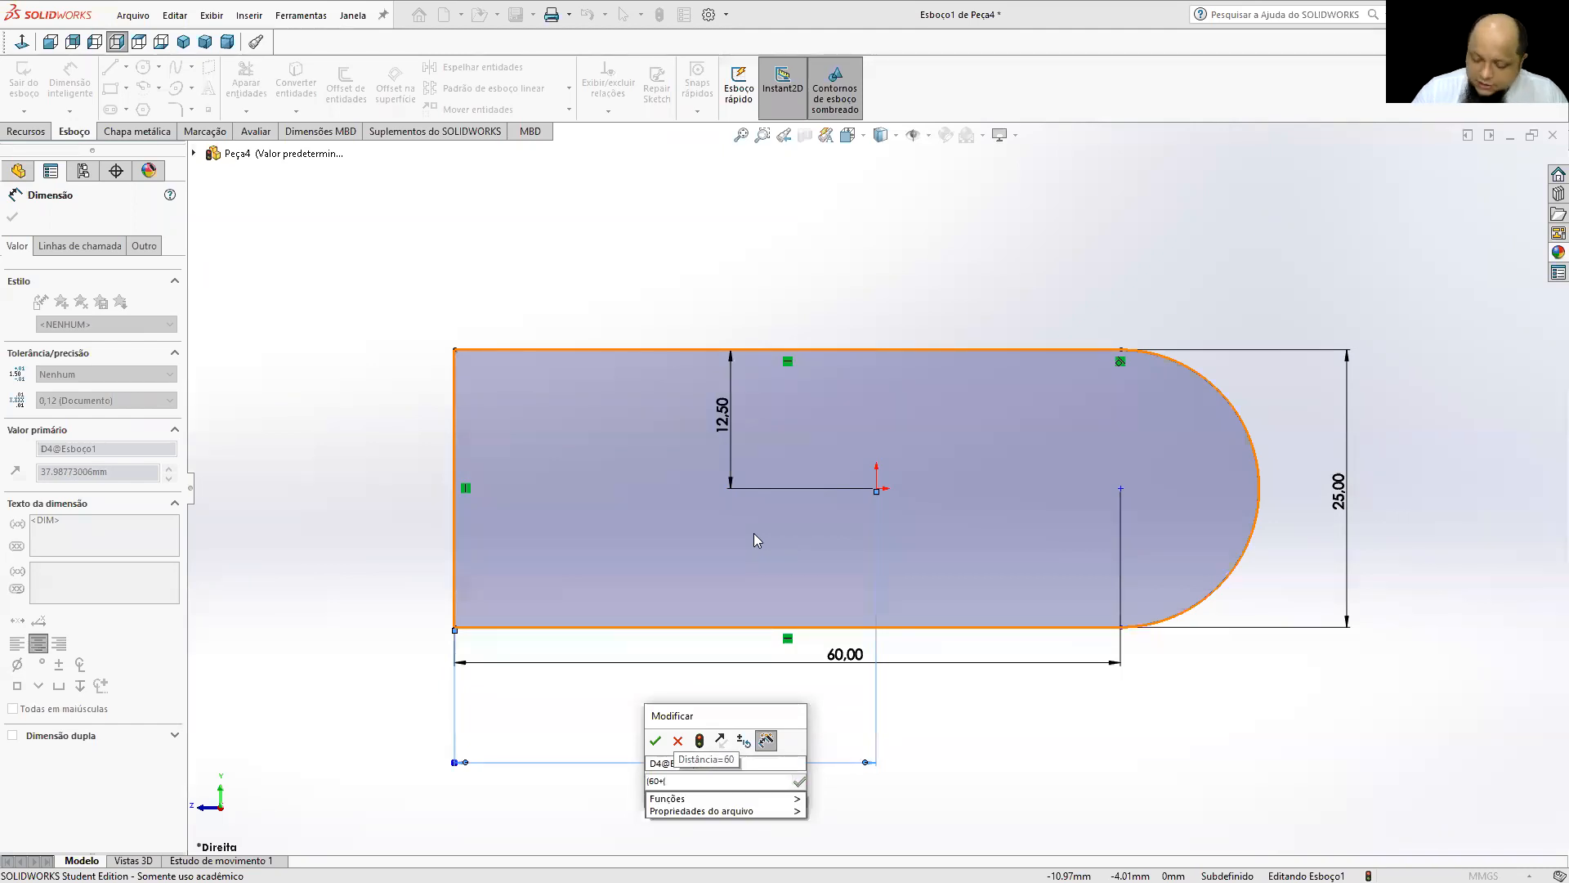
pyautogui.write('25/')
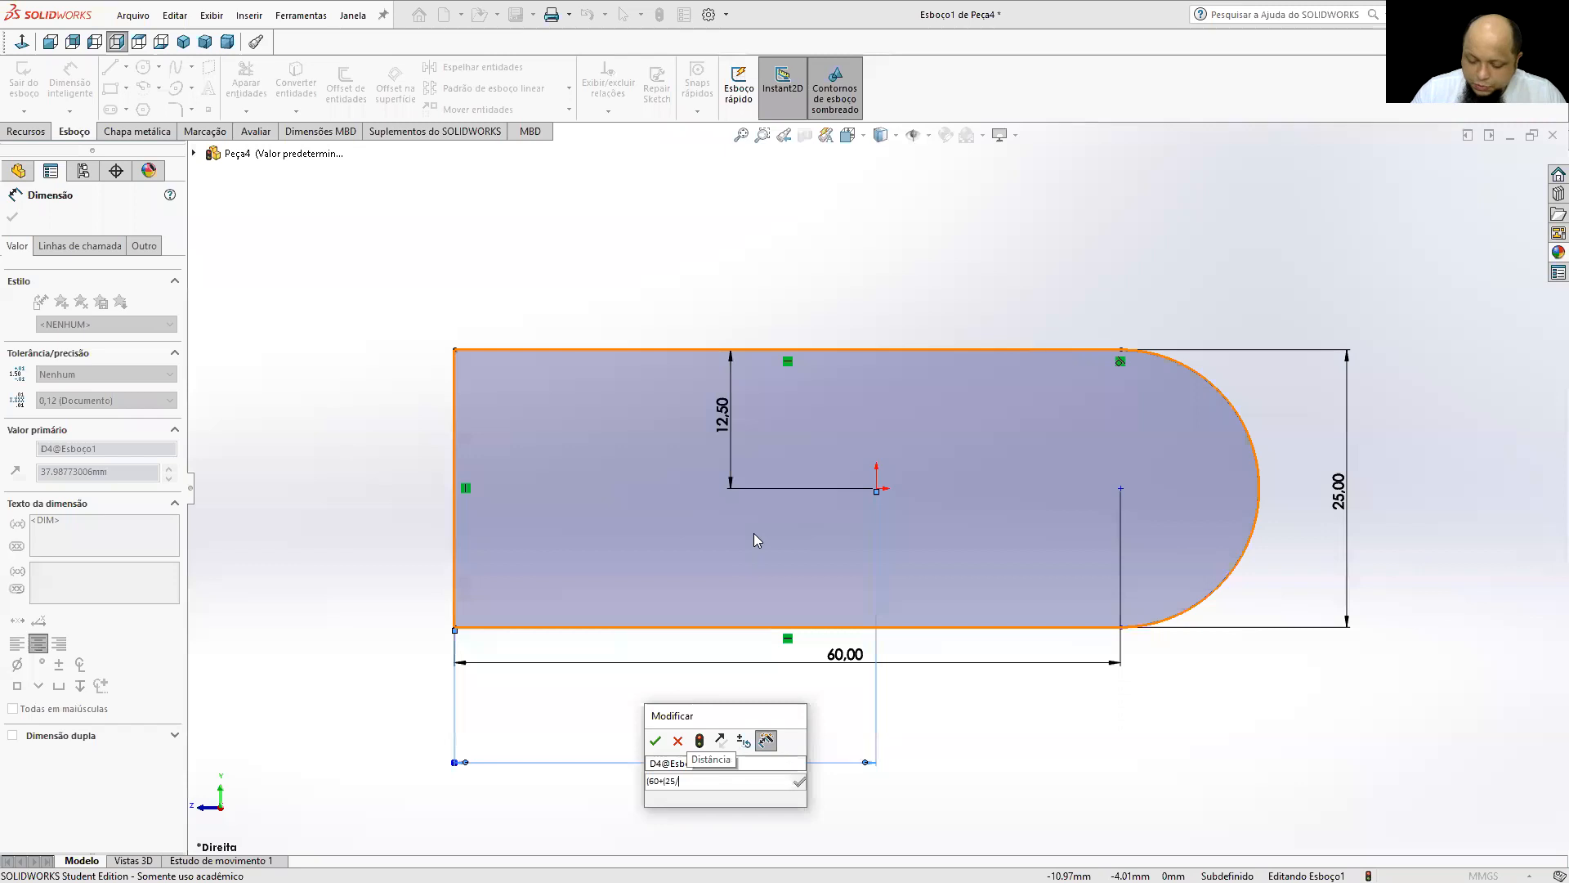
pyautogui.write('2))')
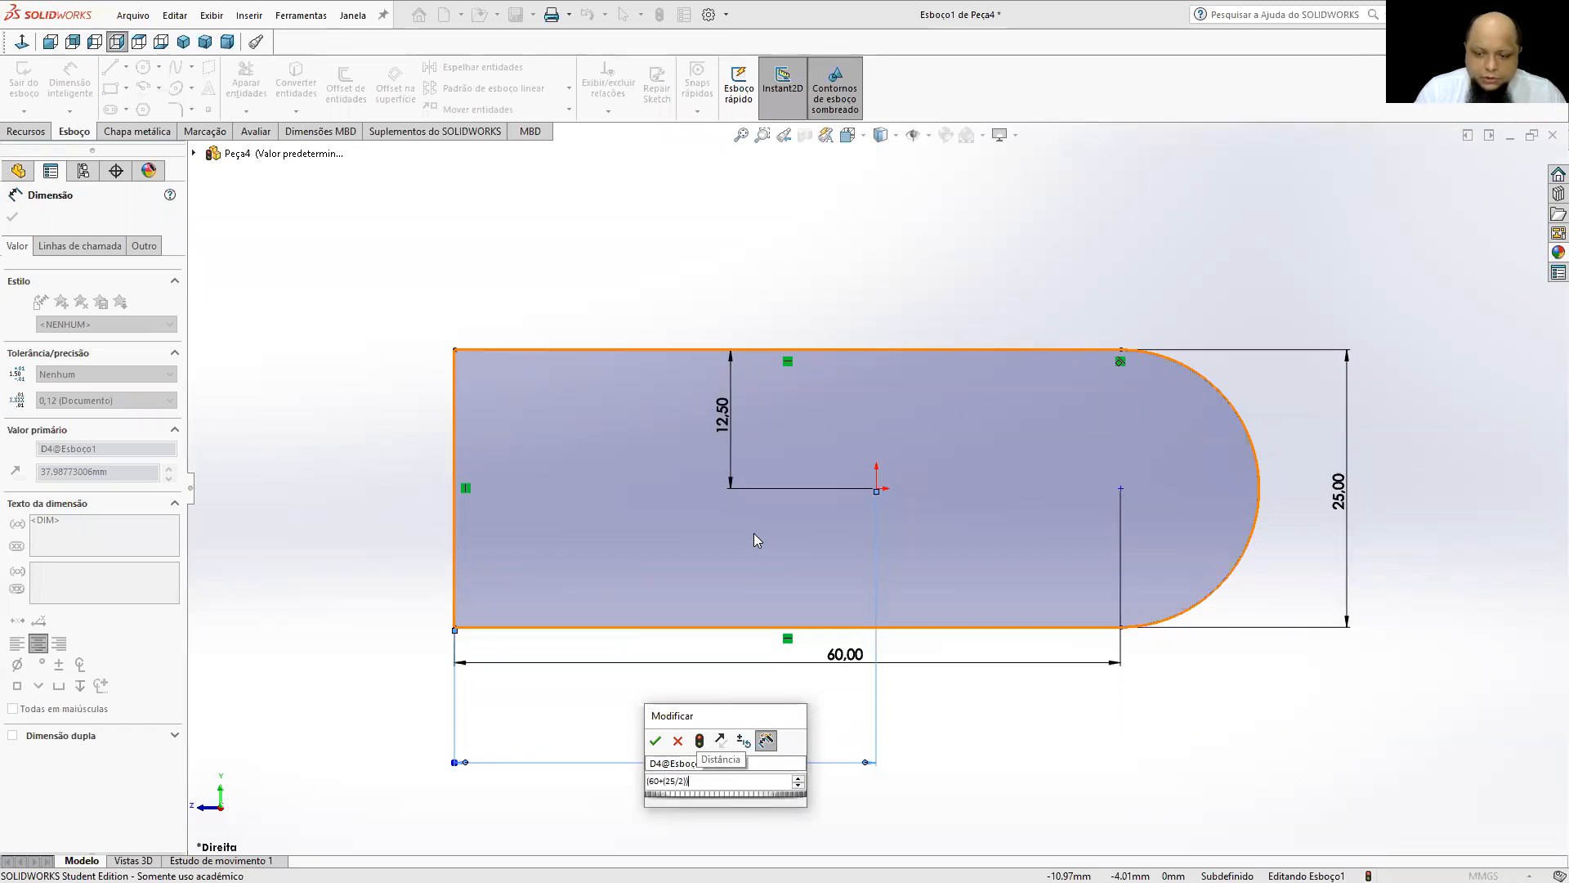
pyautogui.write('/2')
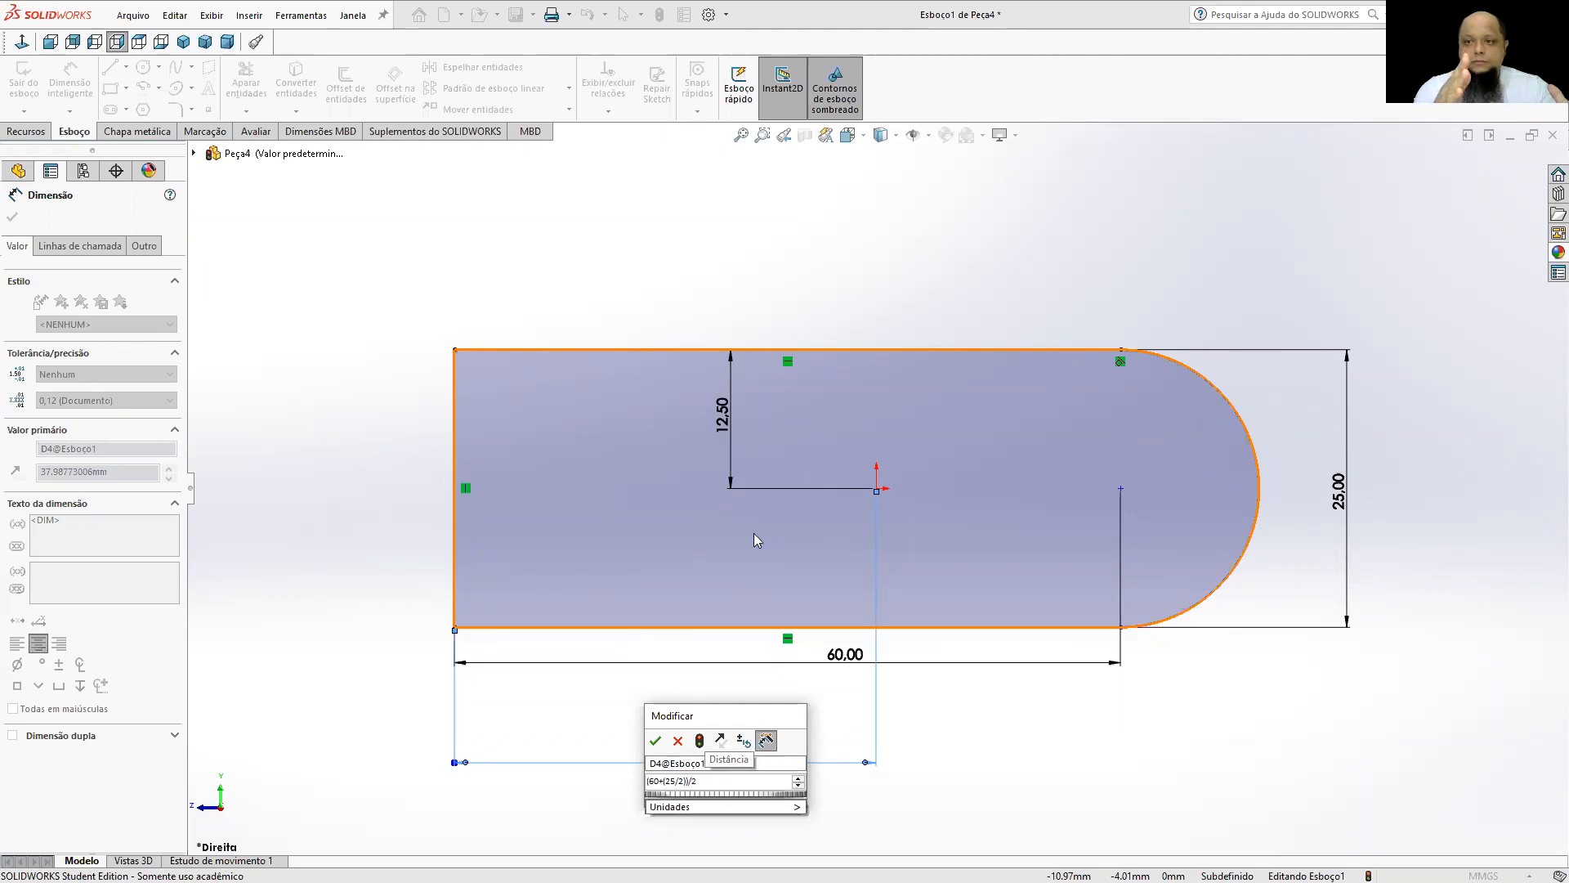
pyautogui.press('Return')
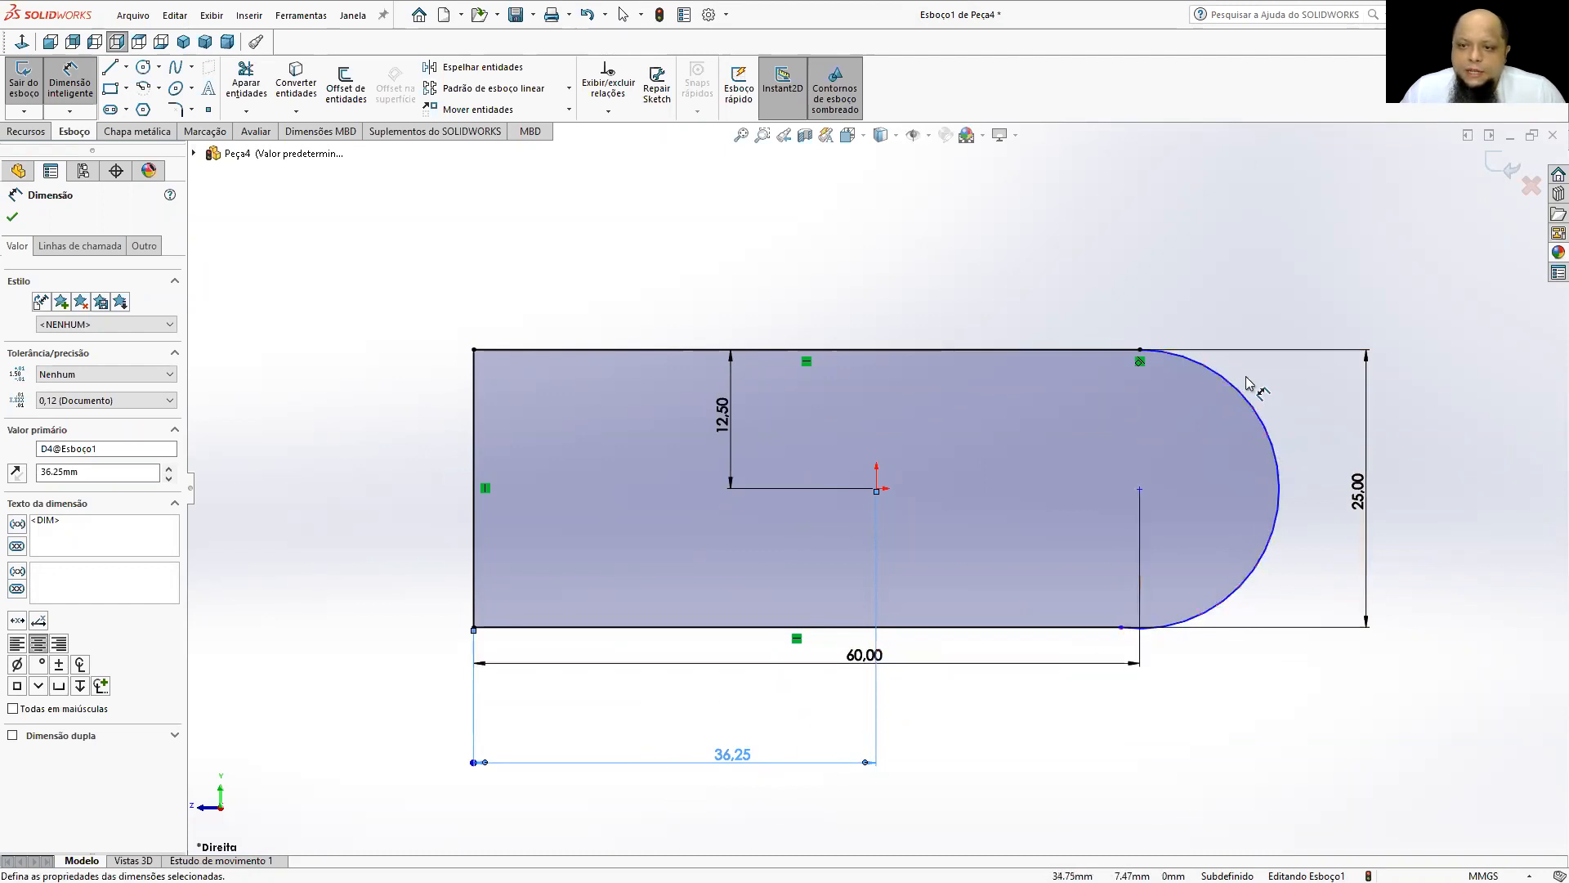
# Test the profile's remaining freedom by moving the lower endpoint of the rounded end's arc.
pyautogui.click(73, 80)
pyautogui.moveTo(1190, 620); pyautogui.dragTo(1139, 539)
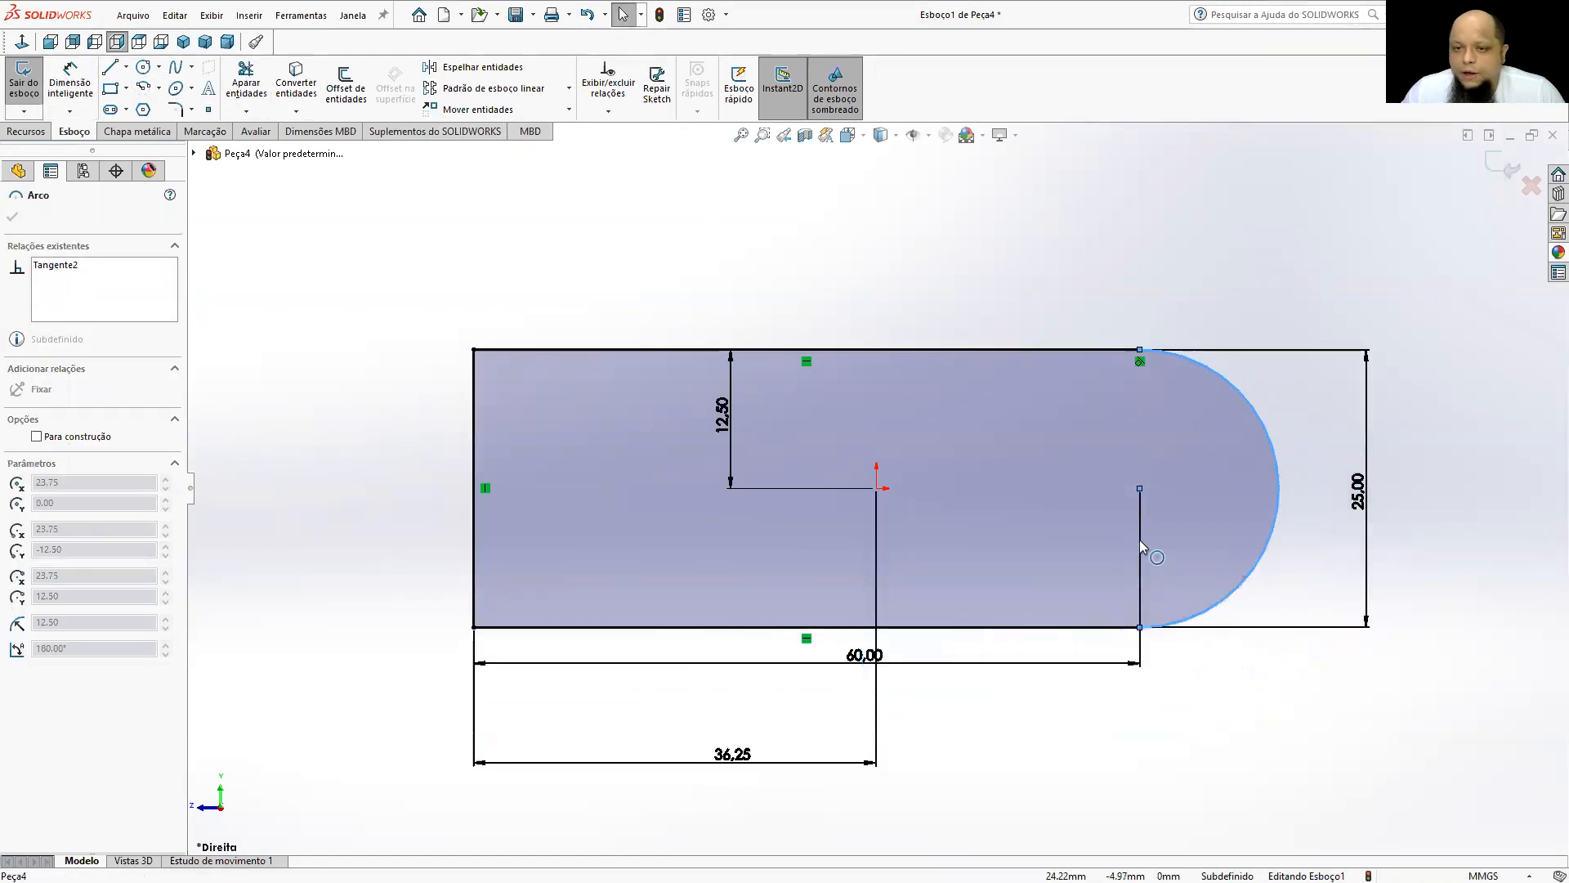
pyautogui.moveTo(1226, 615); pyautogui.dragTo(1259, 664)
pyautogui.moveTo(1240, 584); pyautogui.dragTo(1230, 489)
pyautogui.click(1216, 681)
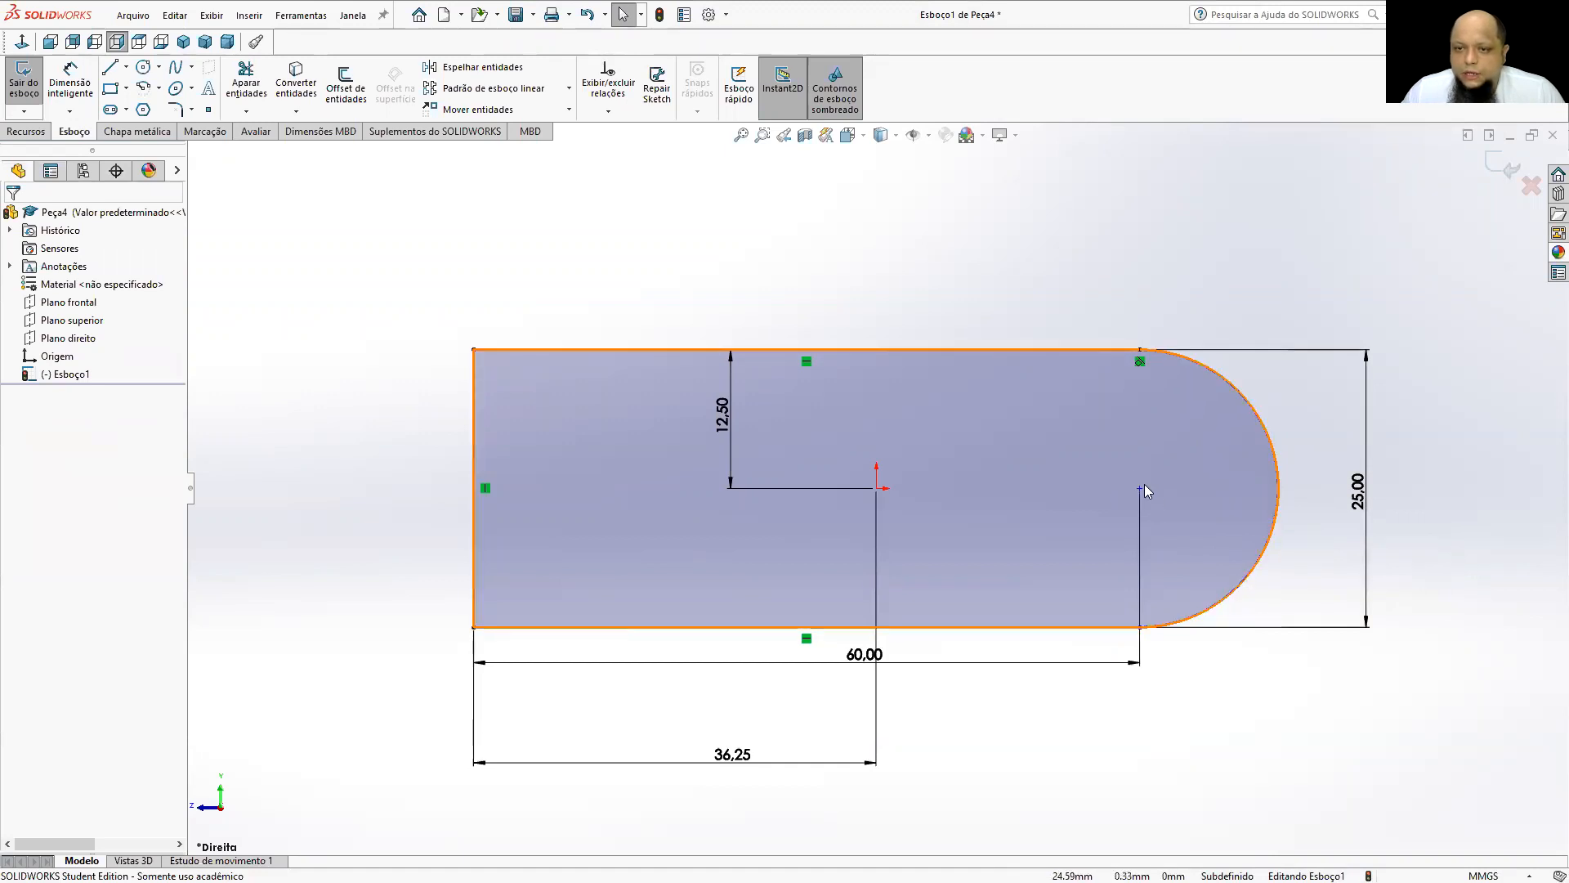
# Add a tangent relation between the arc and the profile's lower horizontal line.
pyautogui.click(1212, 620)
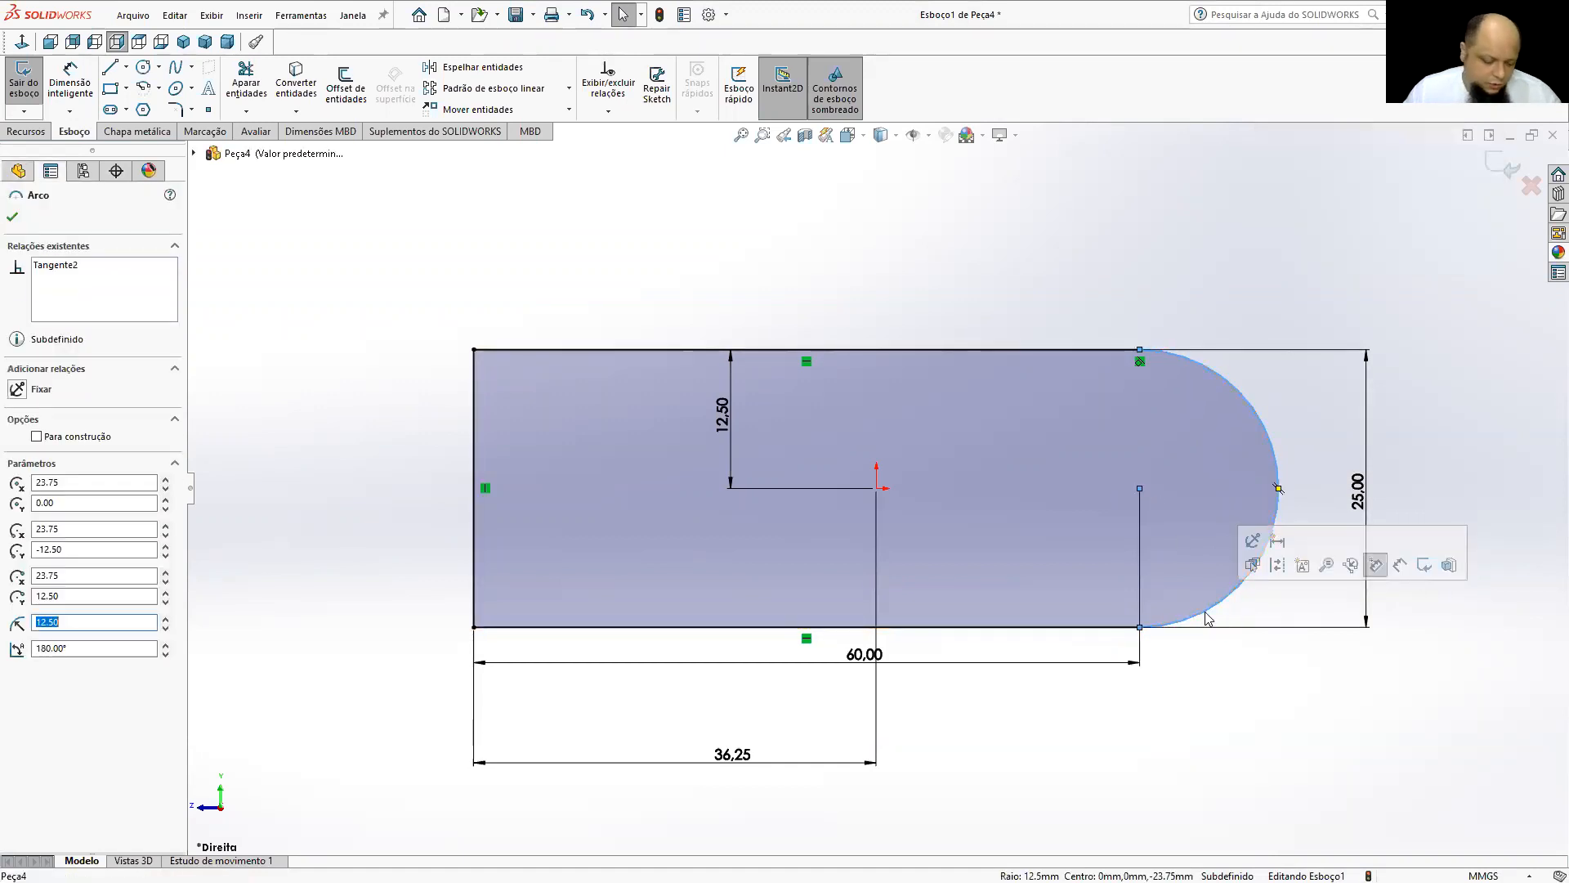
pyautogui.keyDown('ctrl'); pyautogui.click(1101, 628); pyautogui.keyUp('ctrl')
pyautogui.click(1155, 567)
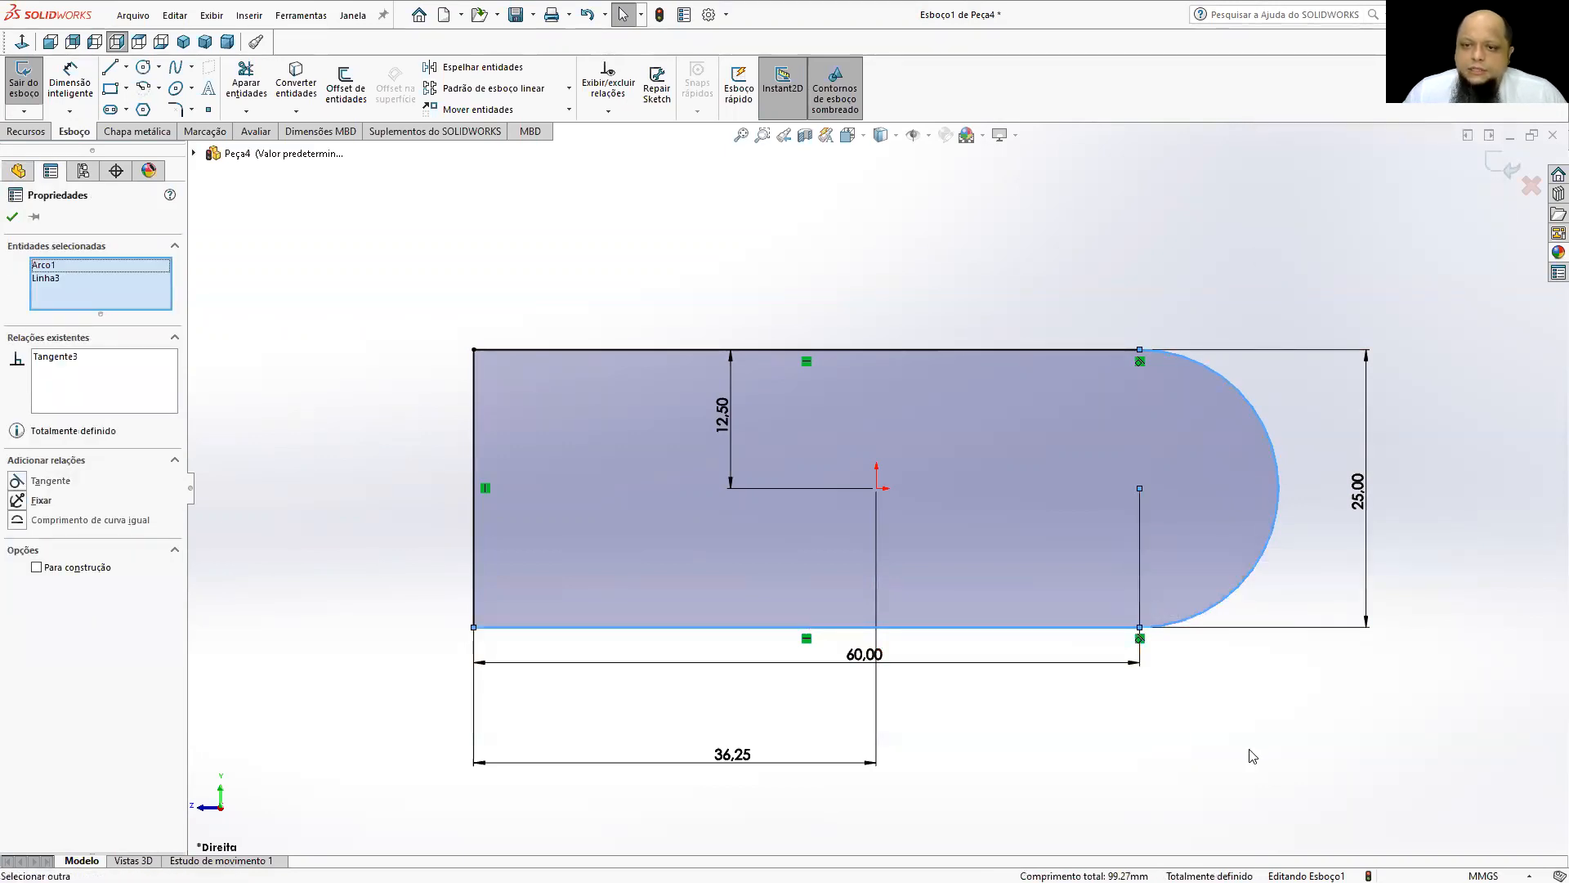
pyautogui.click(1253, 755)
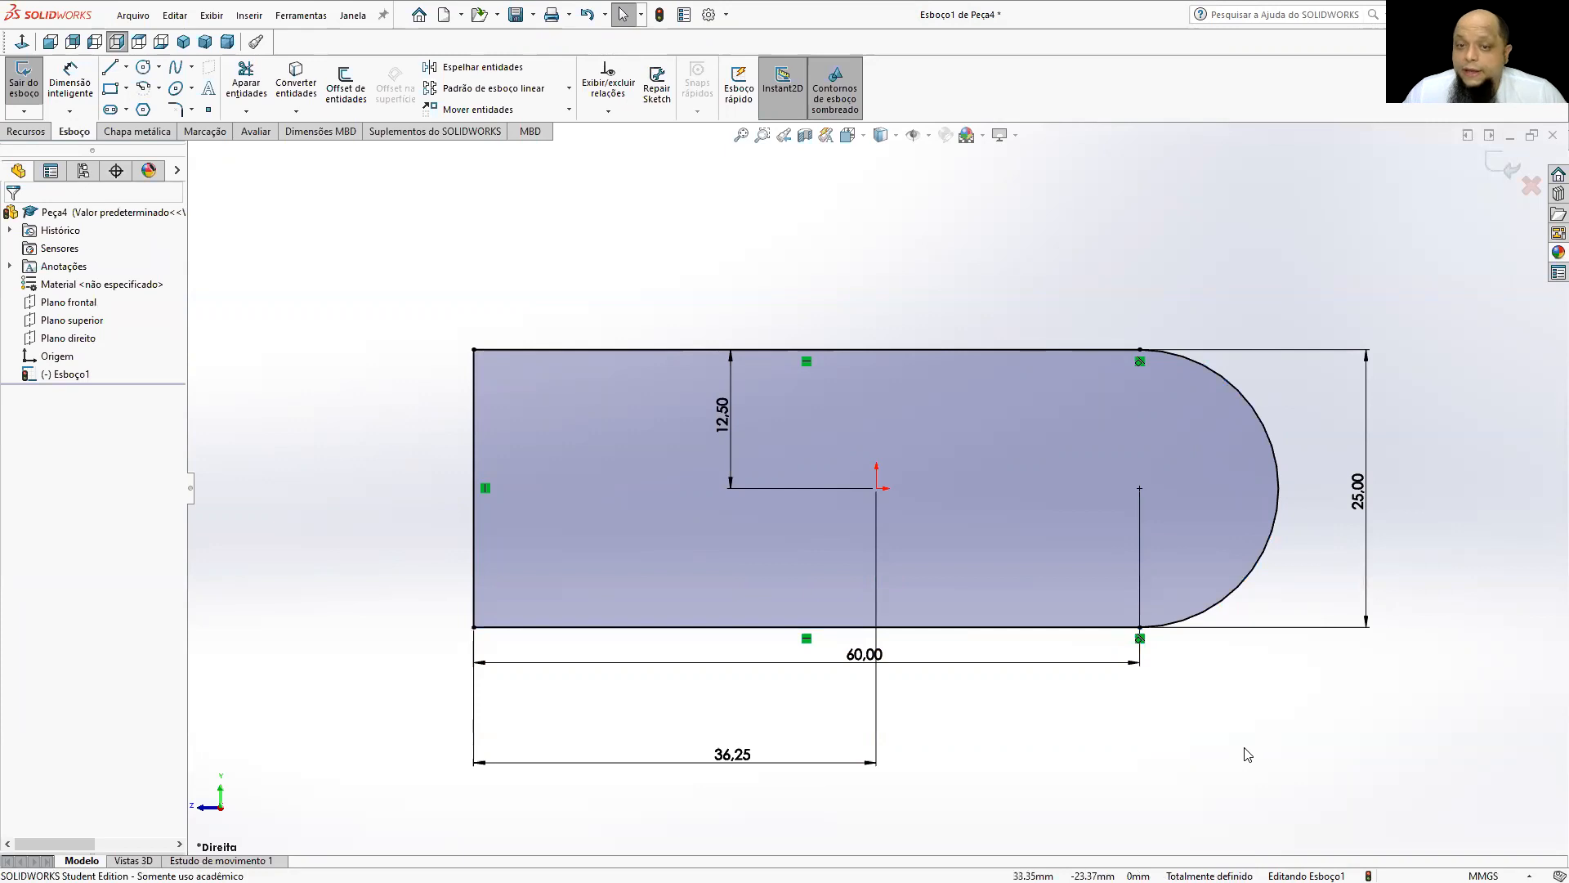
# Begin a boss extrusion of the profile in one direction with the Cego end condition and a depth of 20 mm.
pyautogui.scroll(3, 855, 490)
pyautogui.moveTo(854, 490)
pyautogui.mouseDown(button='middle')
pyautogui.moveTo(926, 497)
pyautogui.moveTo(982, 552)
pyautogui.moveTo(820, 526)
pyautogui.moveTo(898, 579)
pyautogui.moveTo(891, 484)
pyautogui.moveTo(858, 513)
pyautogui.moveTo(676, 379)
pyautogui.mouseUp(button='middle')
pyautogui.click(26, 131)
pyautogui.click(31, 94)
pyautogui.moveTo(937, 512)
pyautogui.mouseDown()
pyautogui.moveTo(1096, 581)
pyautogui.moveTo(1063, 556)
pyautogui.moveTo(736, 525)
pyautogui.moveTo(1016, 600)
pyautogui.mouseUp()
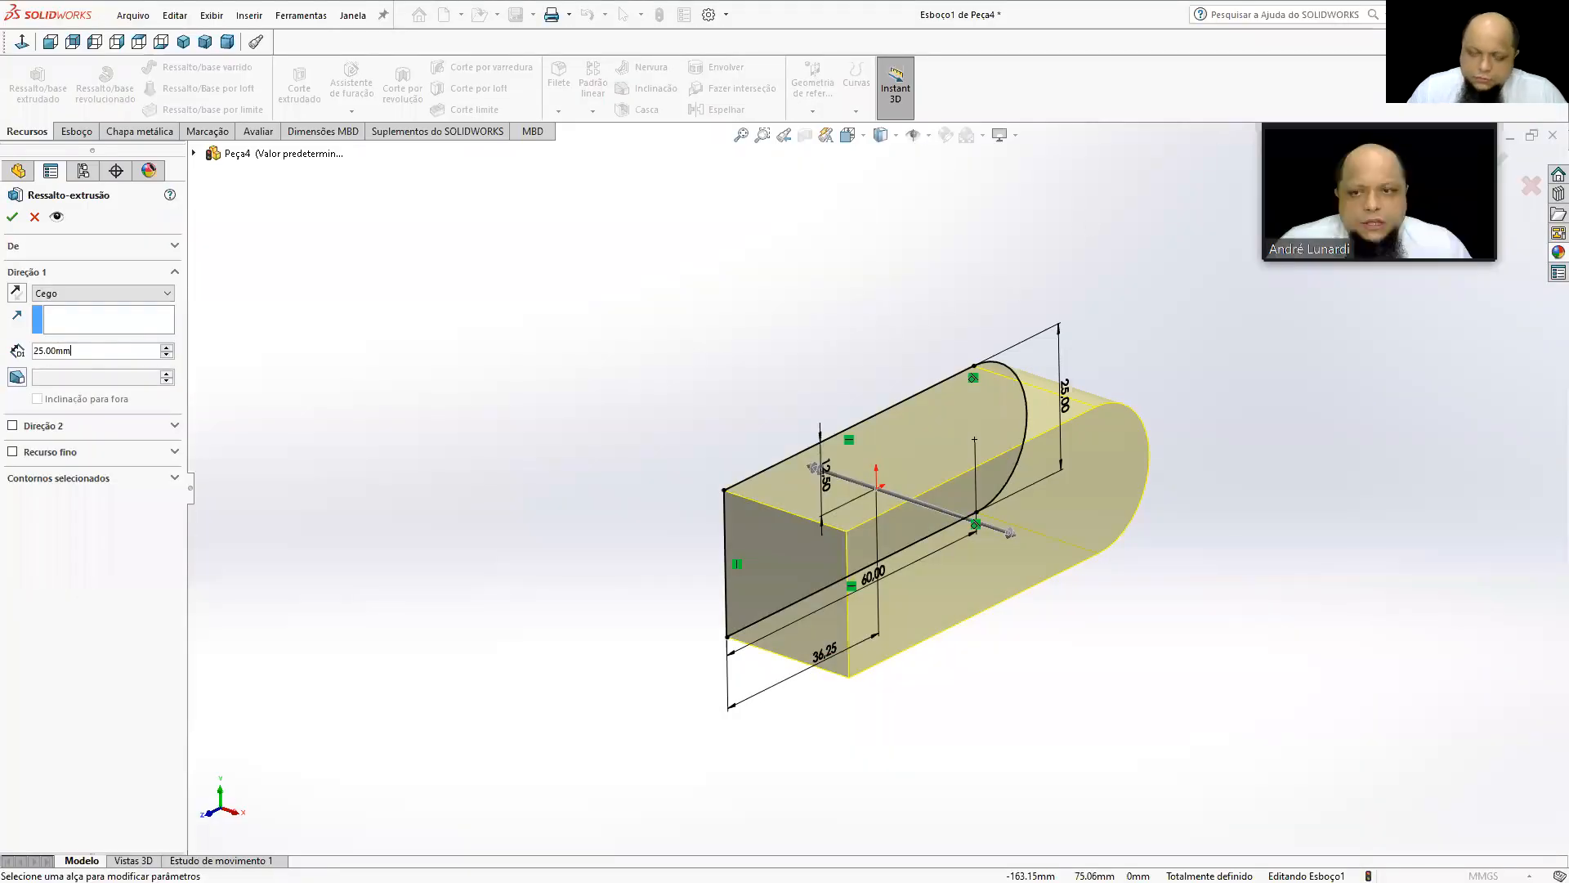
pyautogui.write('20')
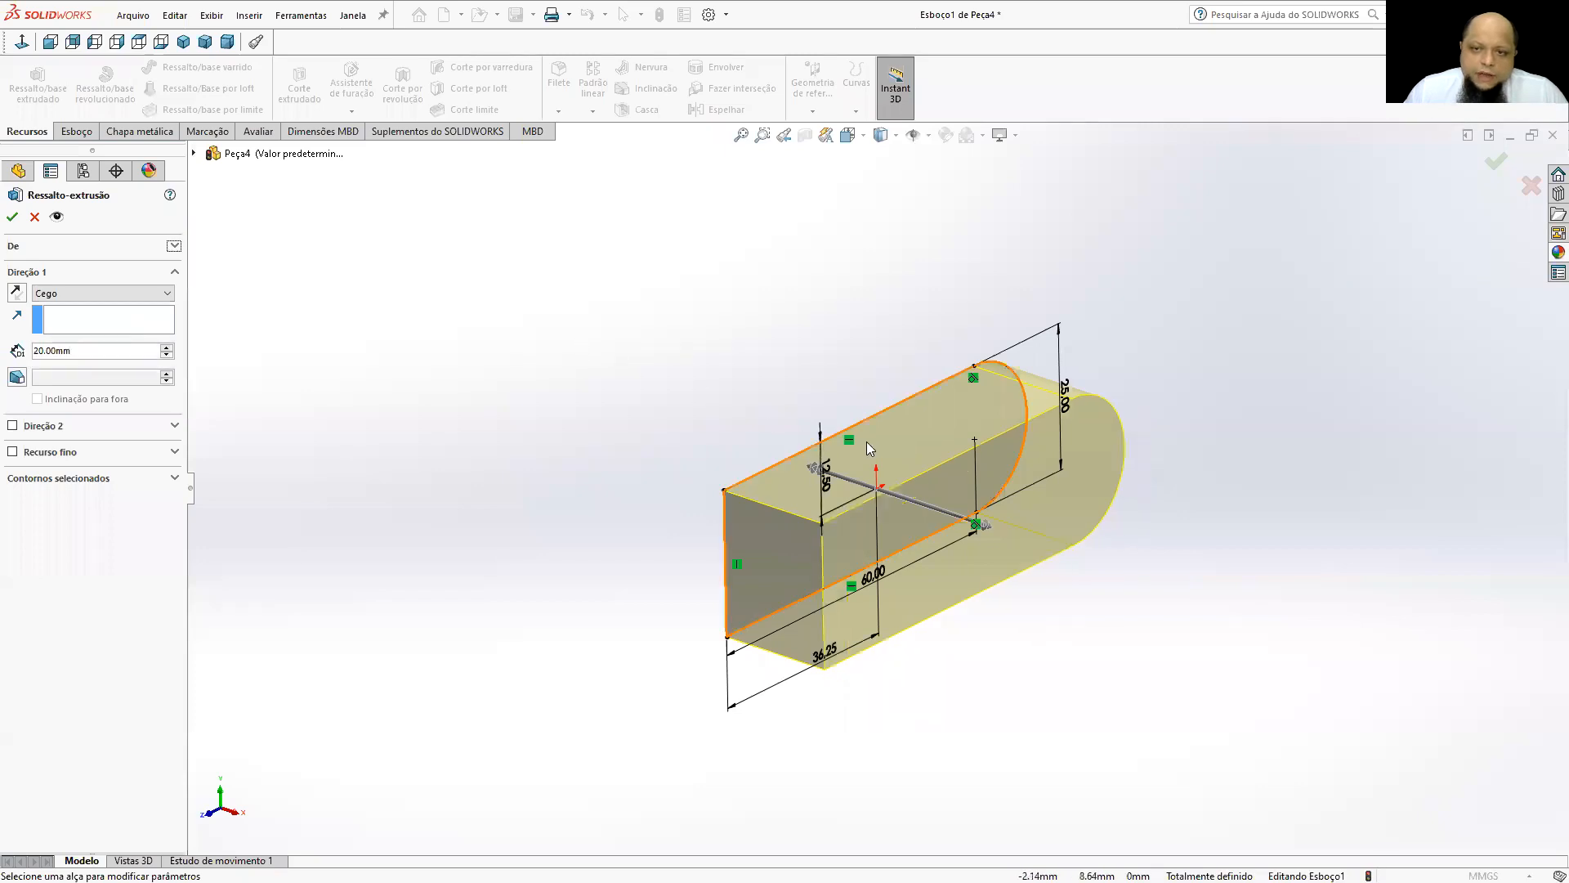
pyautogui.moveTo(881, 450); pyautogui.dragTo(904, 507, button='middle')
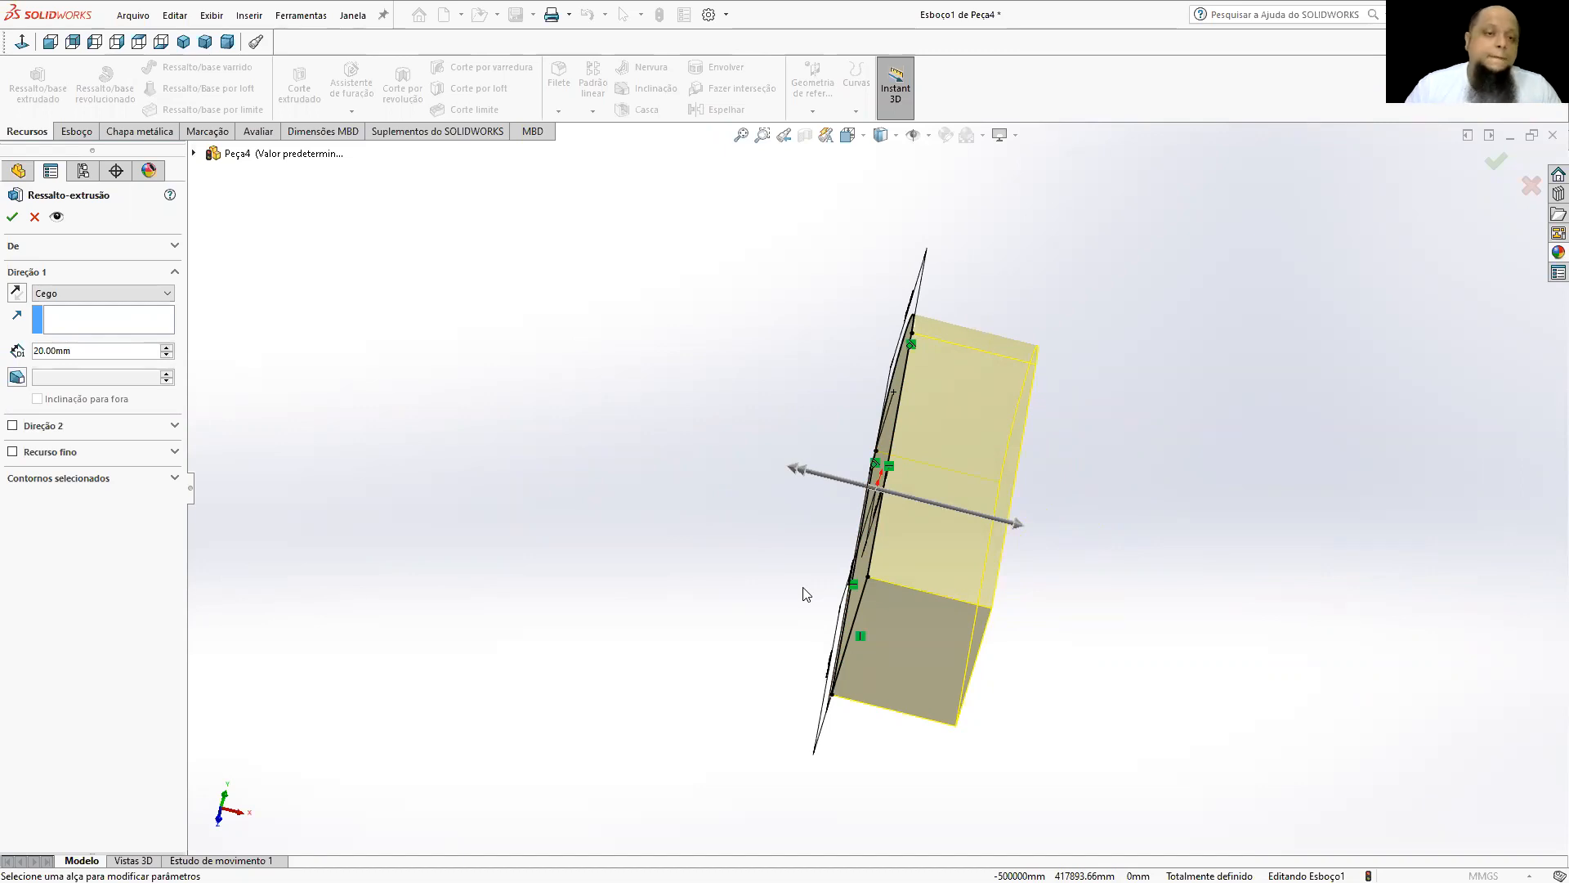
pyautogui.moveTo(839, 599); pyautogui.dragTo(857, 502, button='middle')
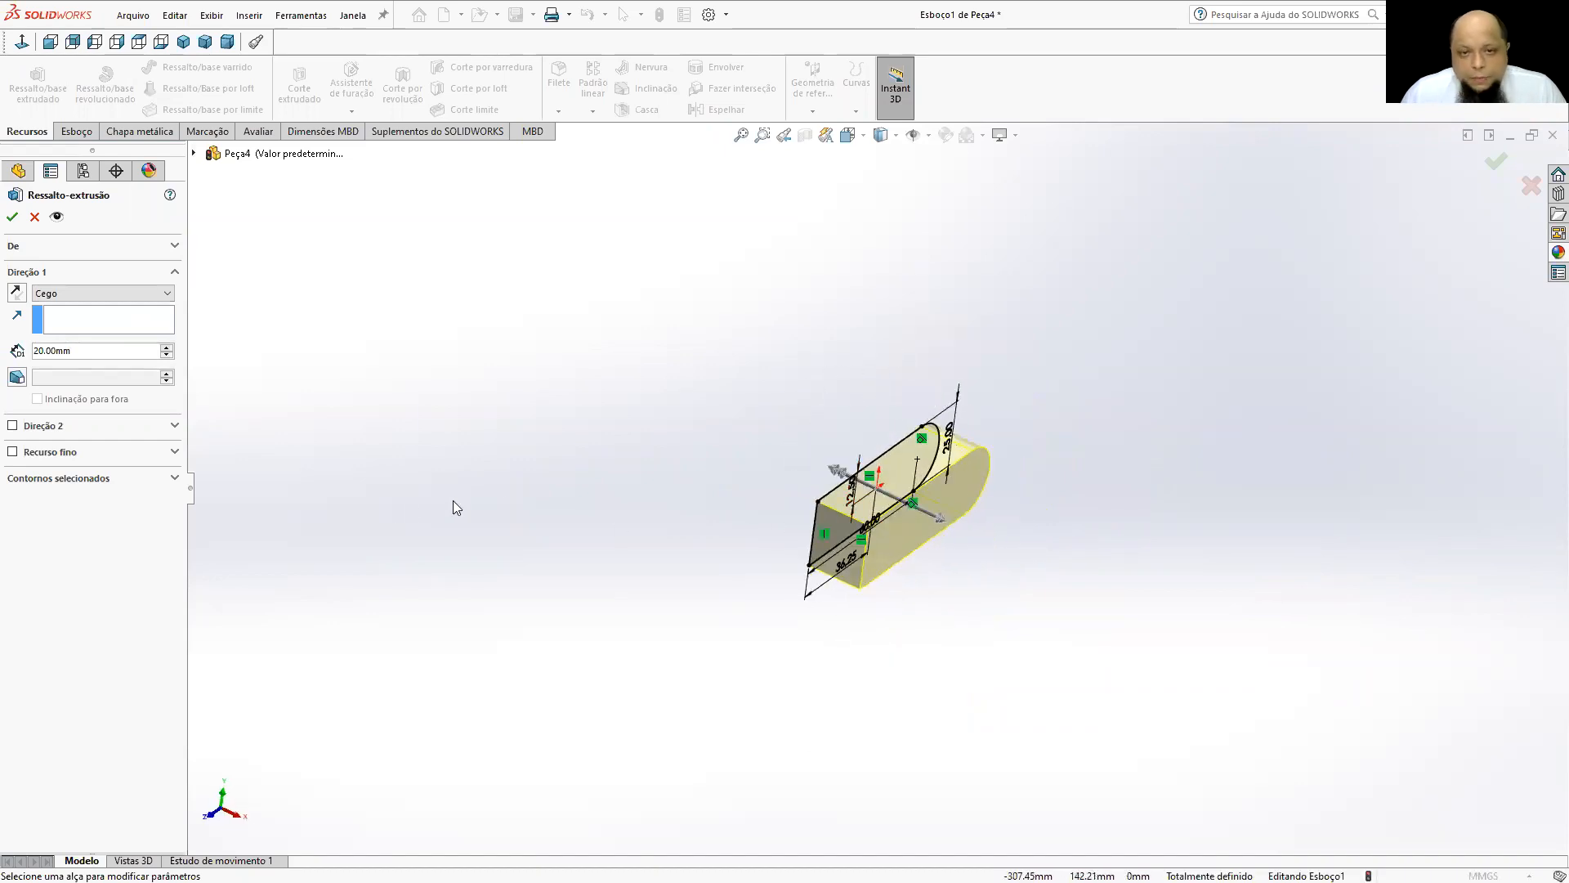
pyautogui.moveTo(515, 480); pyautogui.dragTo(664, 473, button='middle')
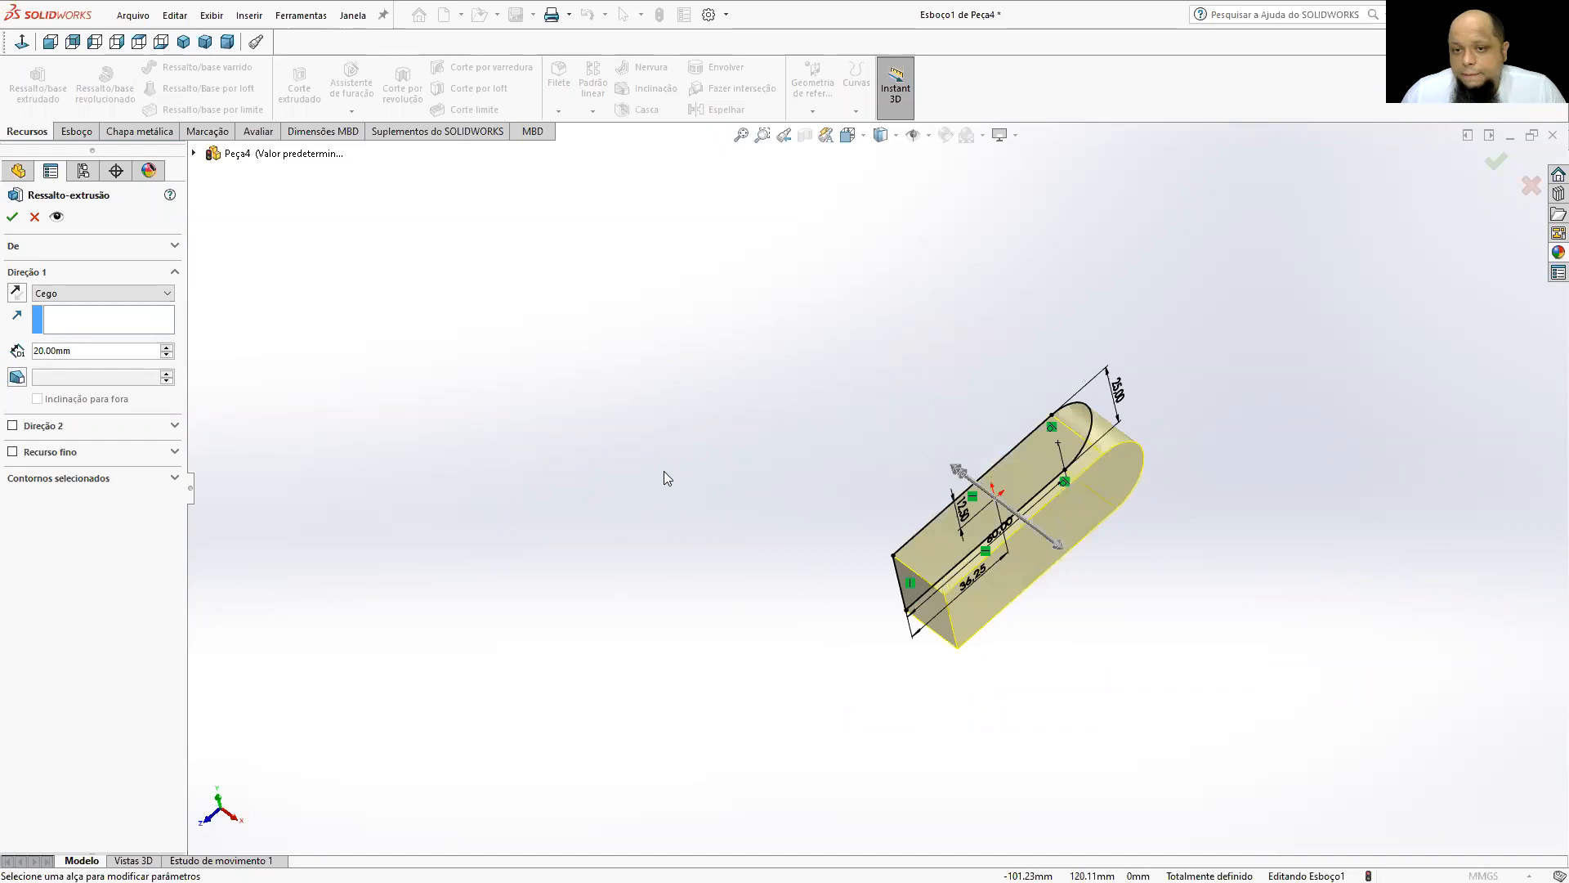
pyautogui.scroll(-2, 1035, 612)
# Try extruding to both sides of the sketch plane with 10 mm in Direção 1 and 10 mm in Direção 2.
pyautogui.doubleClick(102, 351)
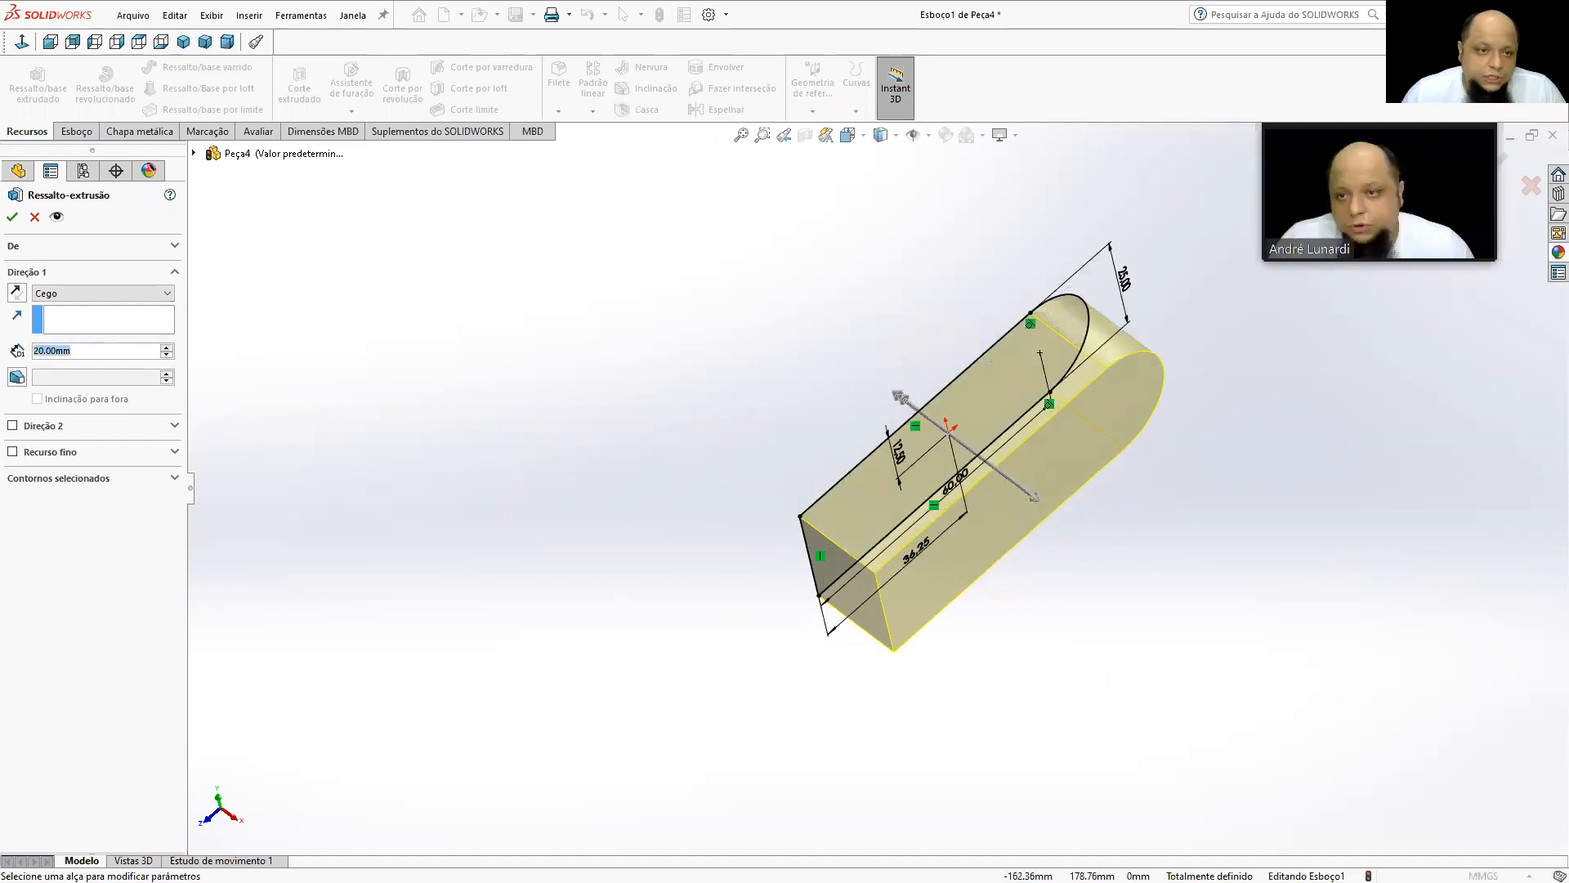
pyautogui.write('10')
pyautogui.press('Return')
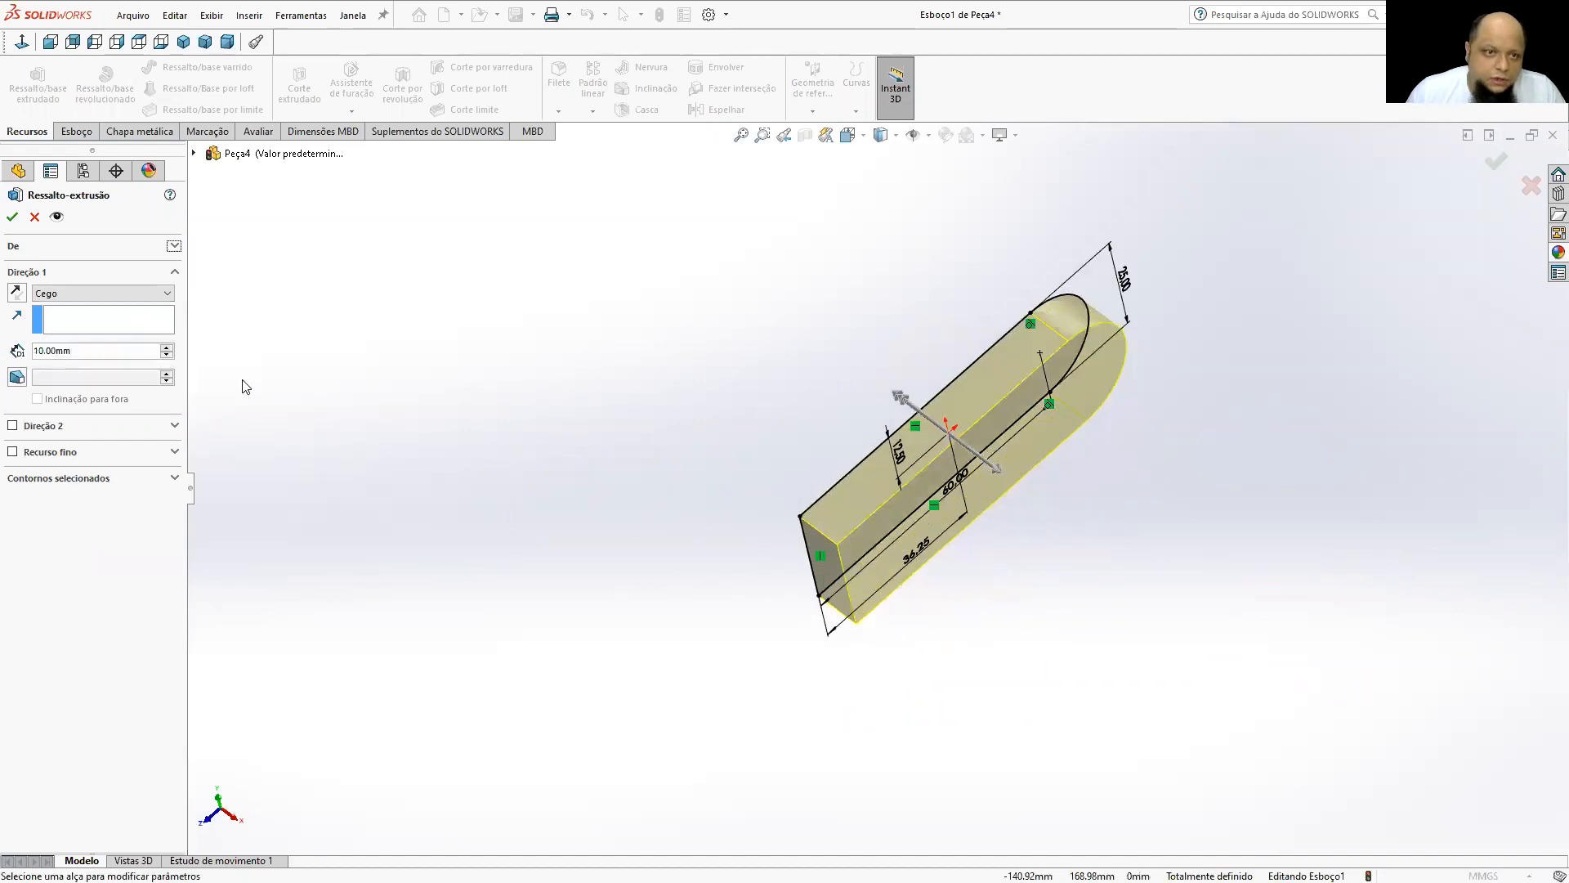
pyautogui.click(13, 426)
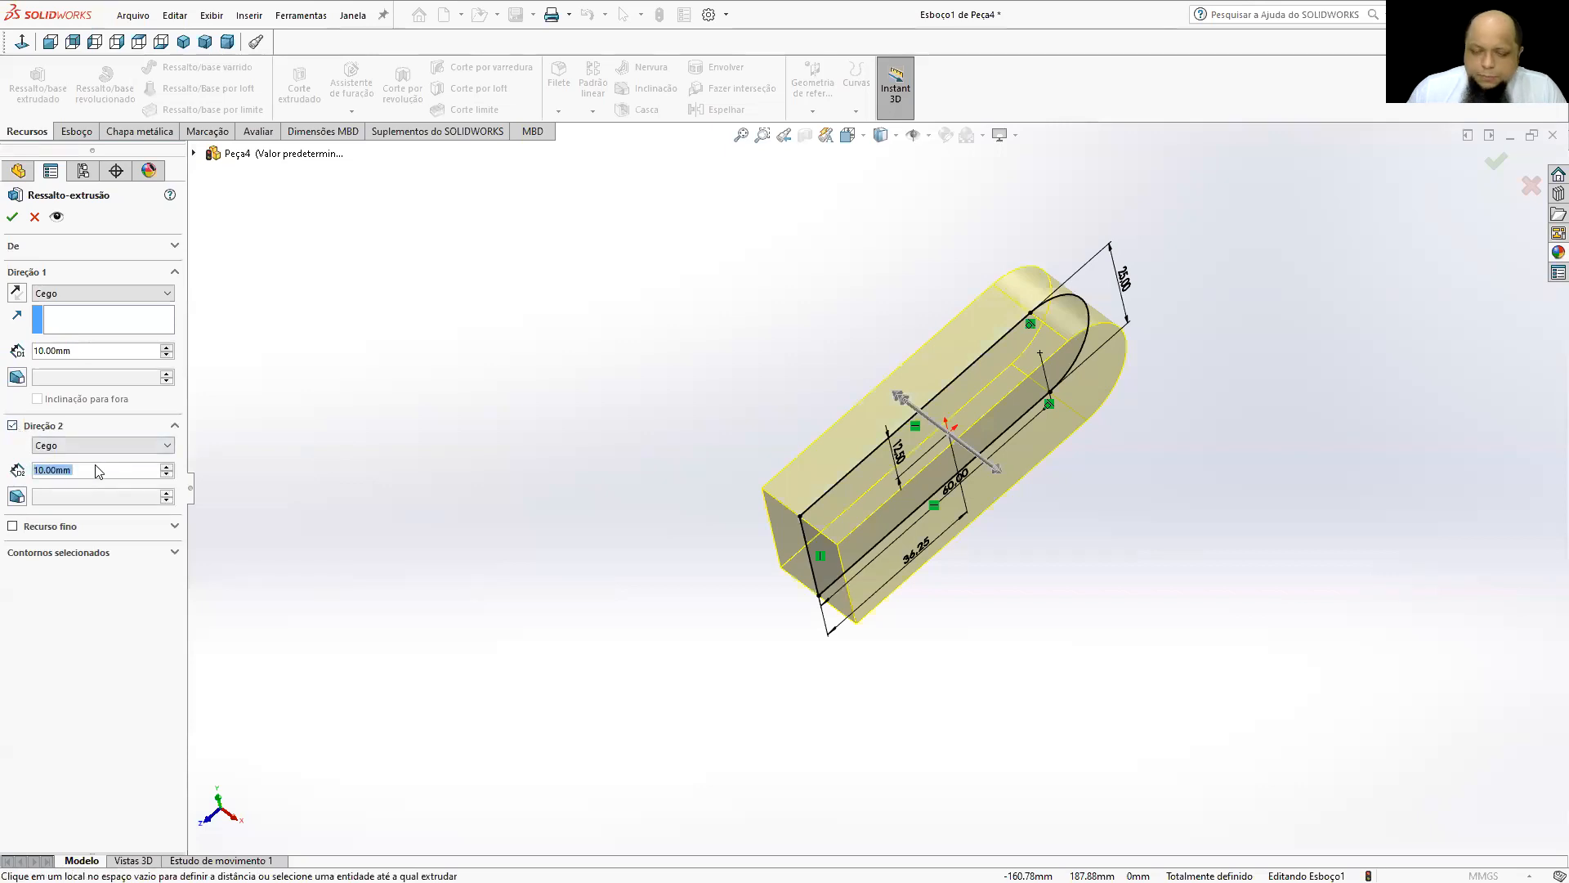
pyautogui.moveTo(704, 354); pyautogui.dragTo(699, 319, button='middle')
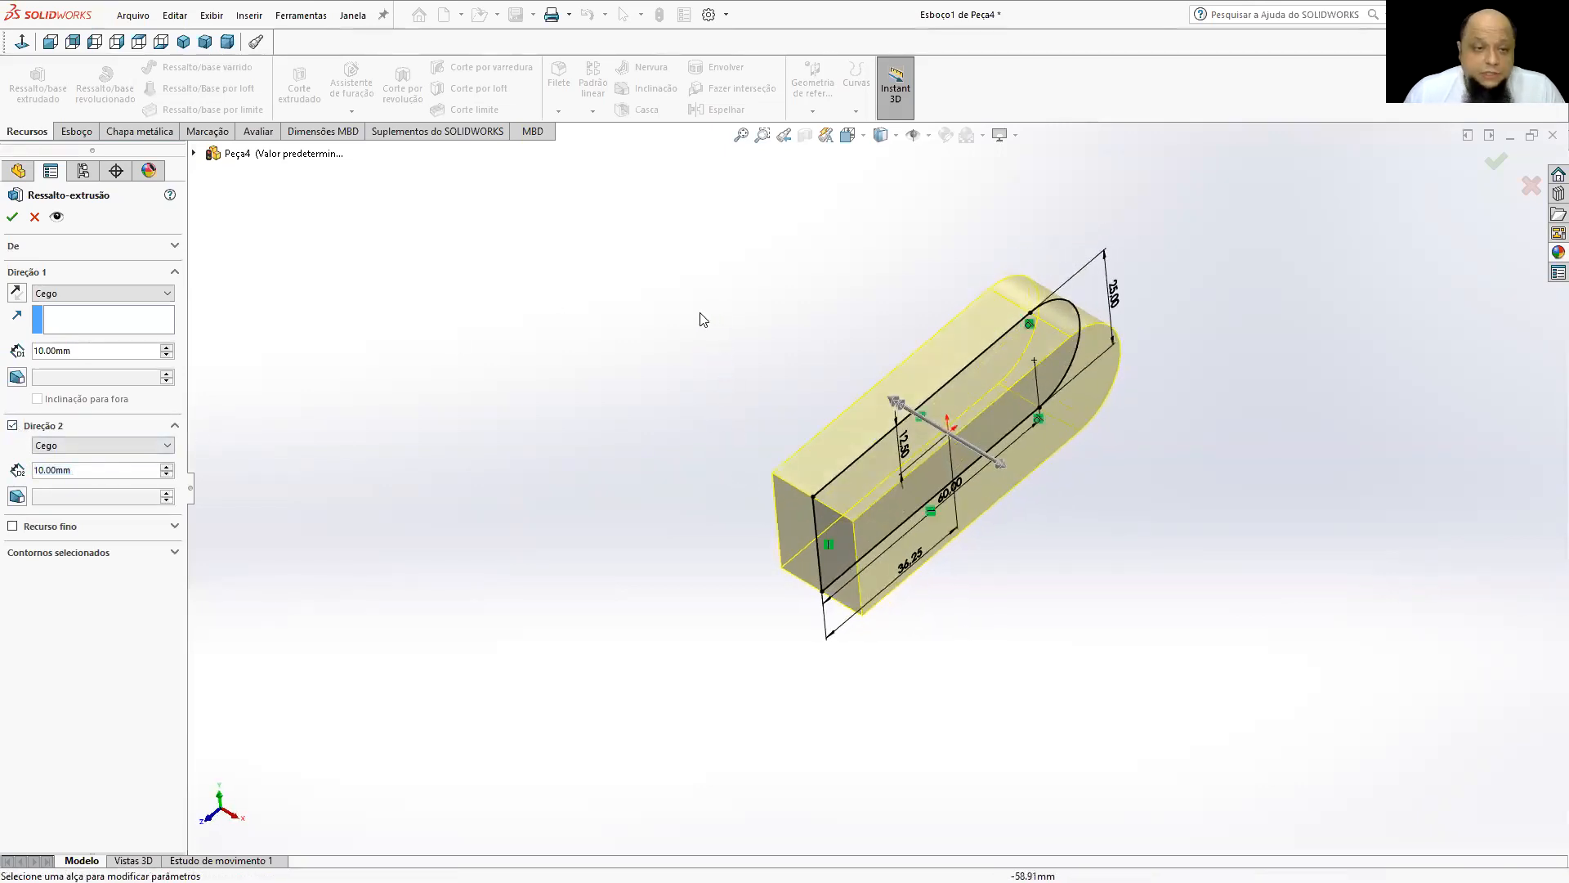
pyautogui.click(14, 426)
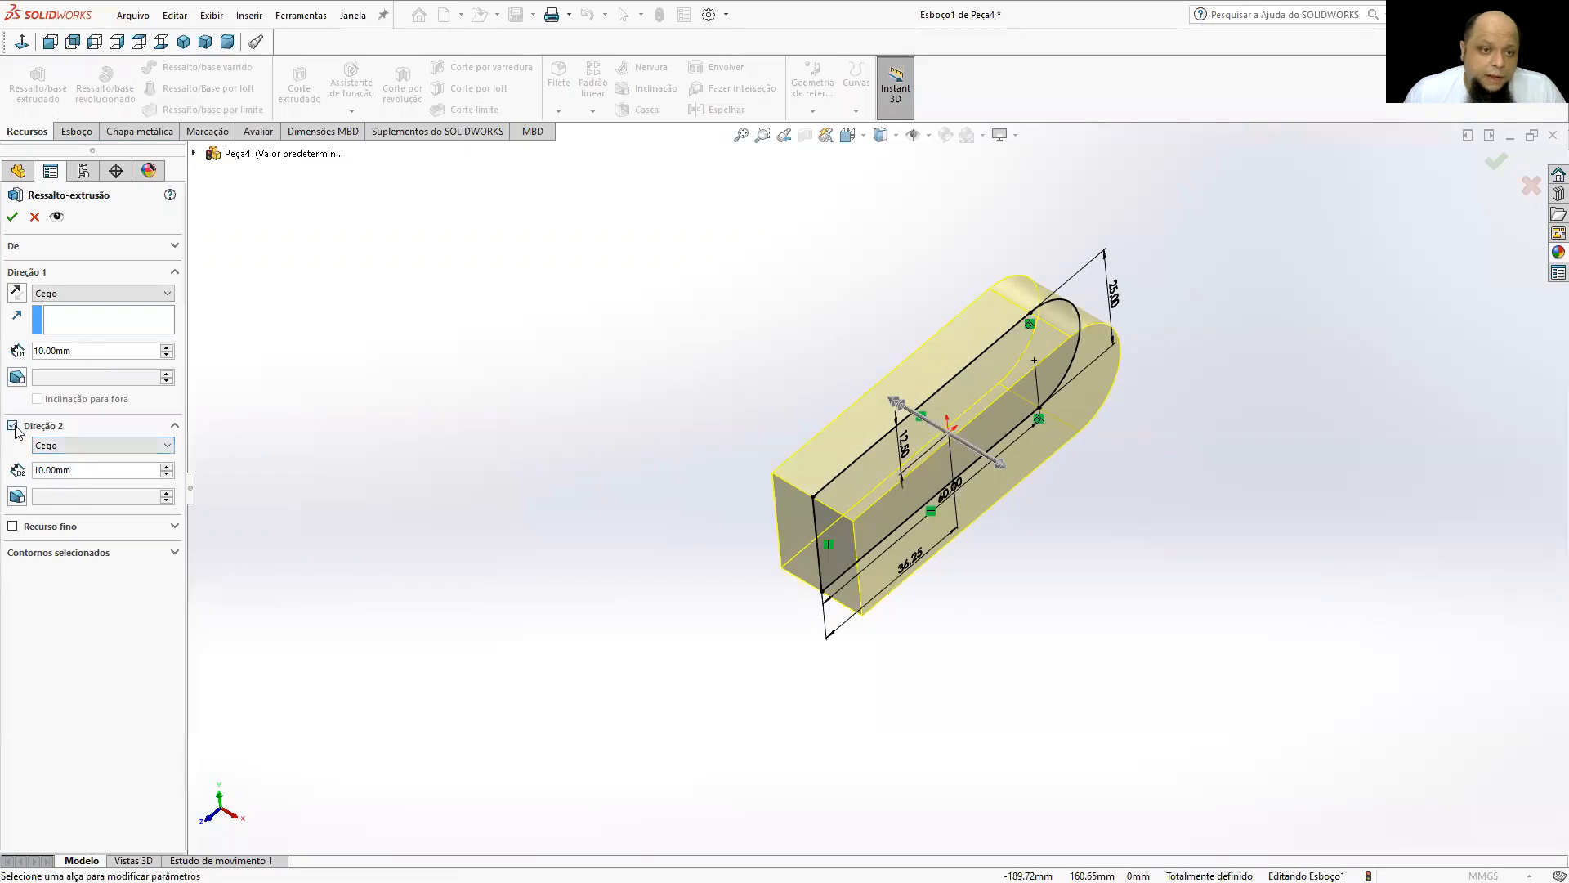
# Extrude the profile symmetrically about its sketch plane to 20 mm with the Plano médio end condition.
pyautogui.doubleClick(85, 350)
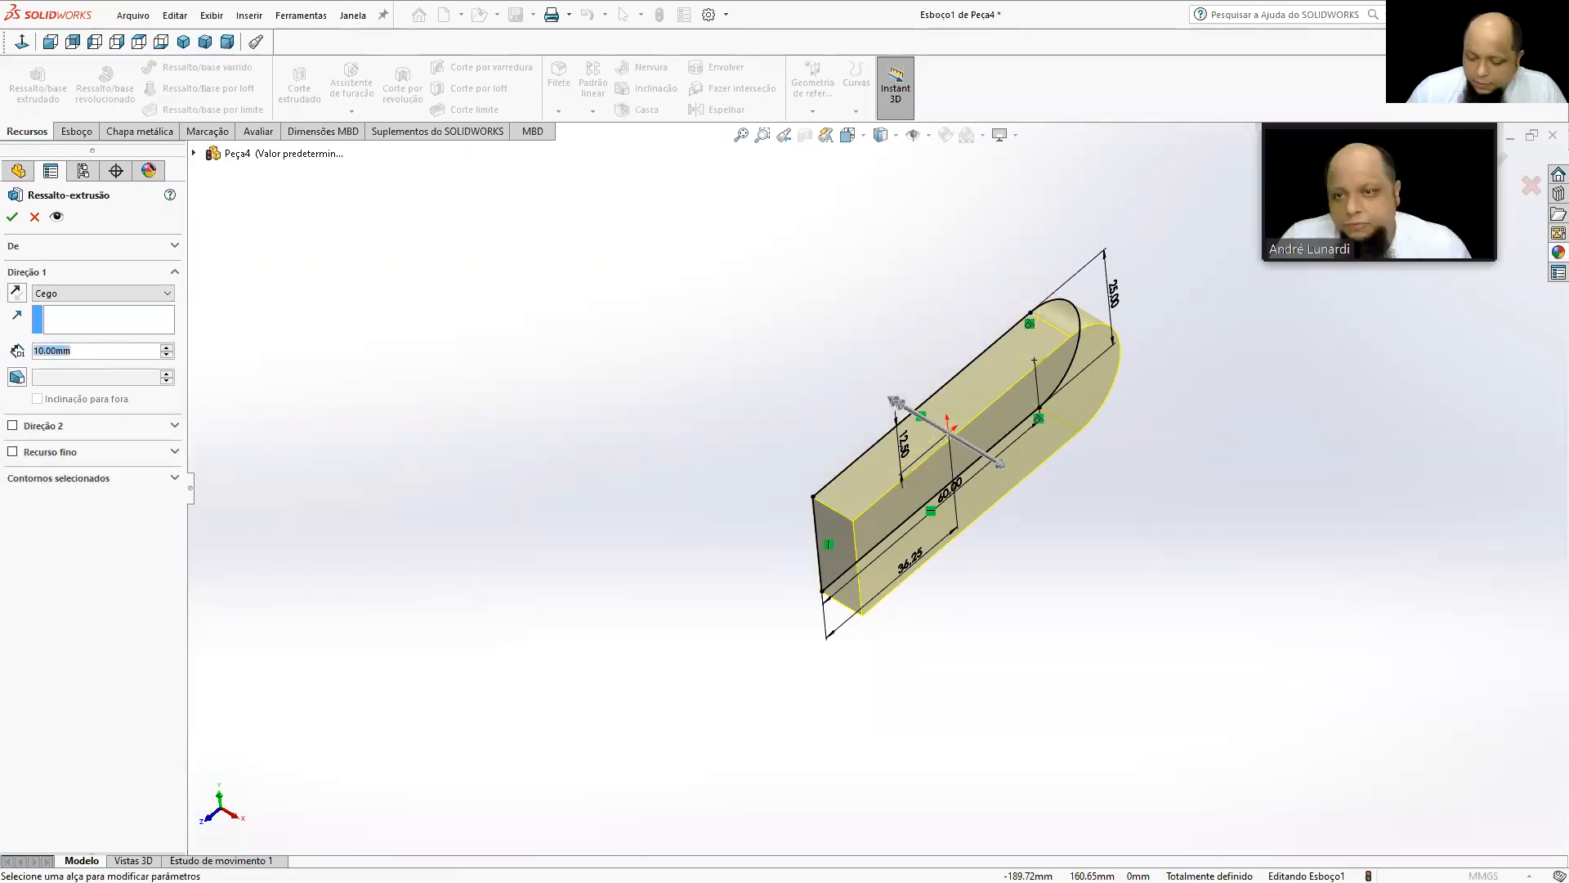
pyautogui.write('20')
pyautogui.click(109, 294)
pyautogui.click(103, 362)
pyautogui.moveTo(596, 273)
pyautogui.mouseDown(button='middle')
pyautogui.moveTo(679, 354)
pyautogui.moveTo(630, 413)
pyautogui.mouseUp(button='middle')
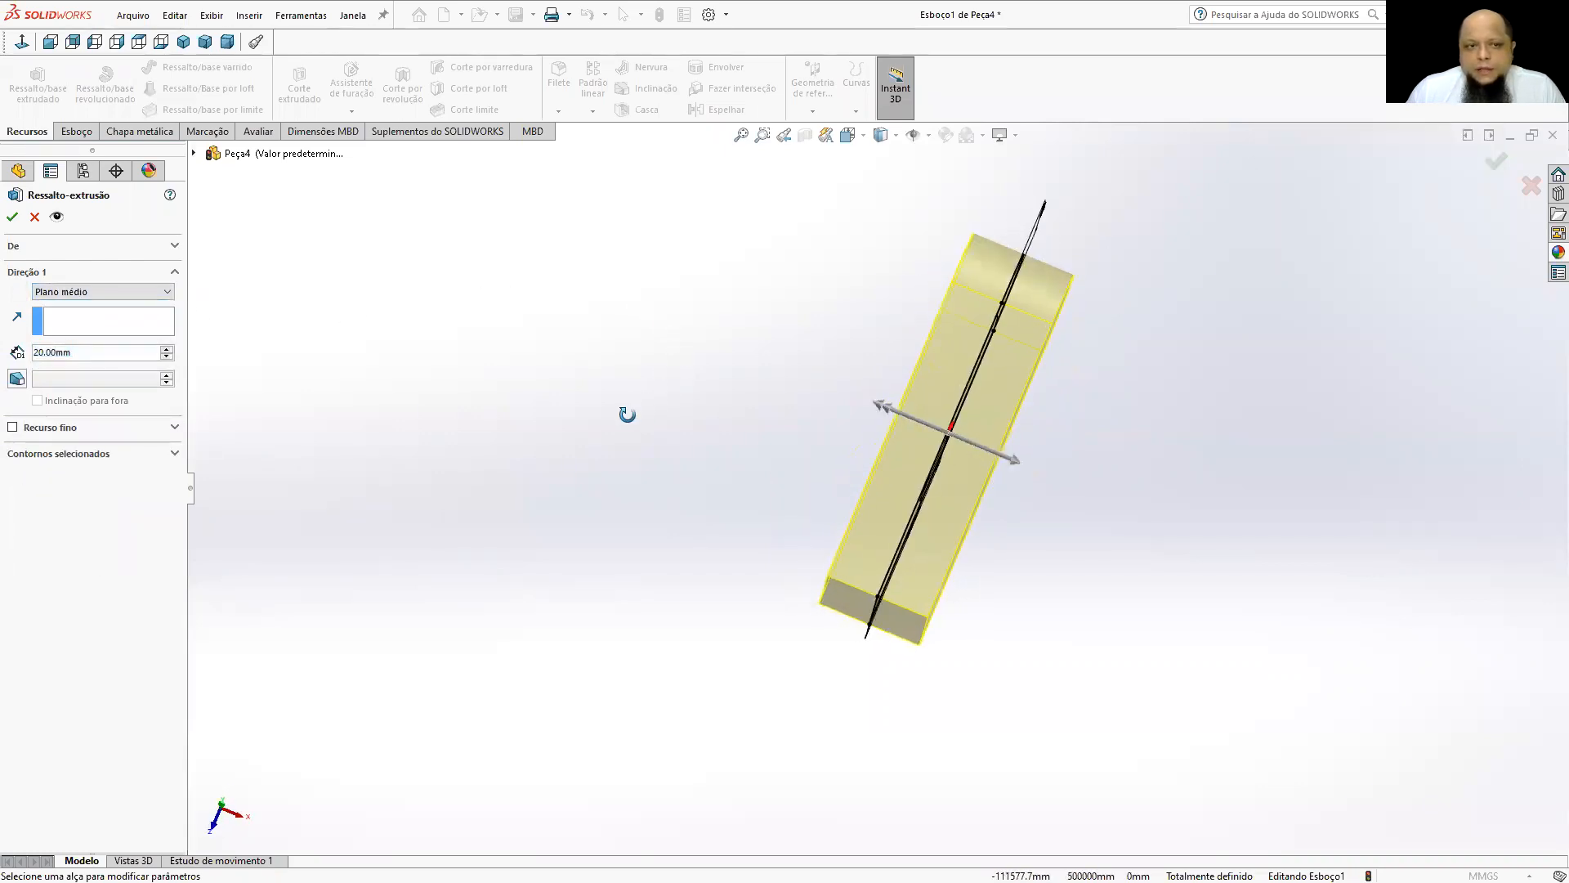
pyautogui.click(13, 217)
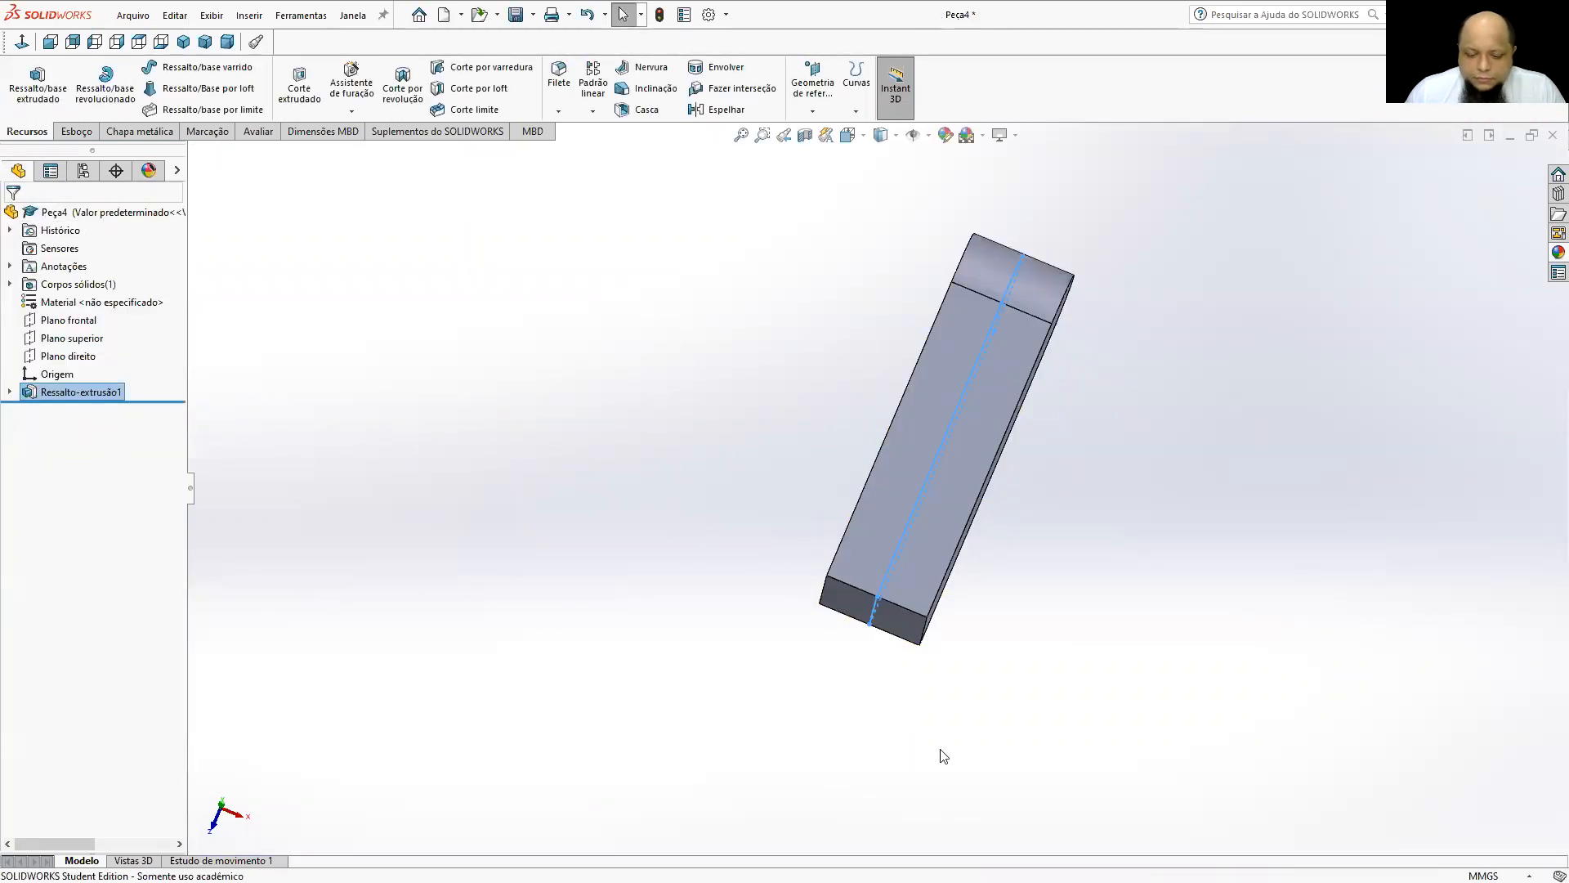
# Check the dimensioned drawing in PowerPoint, return to SOLIDWORKS and start a sketch on the solid's large round-ended side face.
pyautogui.moveTo(956, 571); pyautogui.dragTo(385, 438, button='middle')
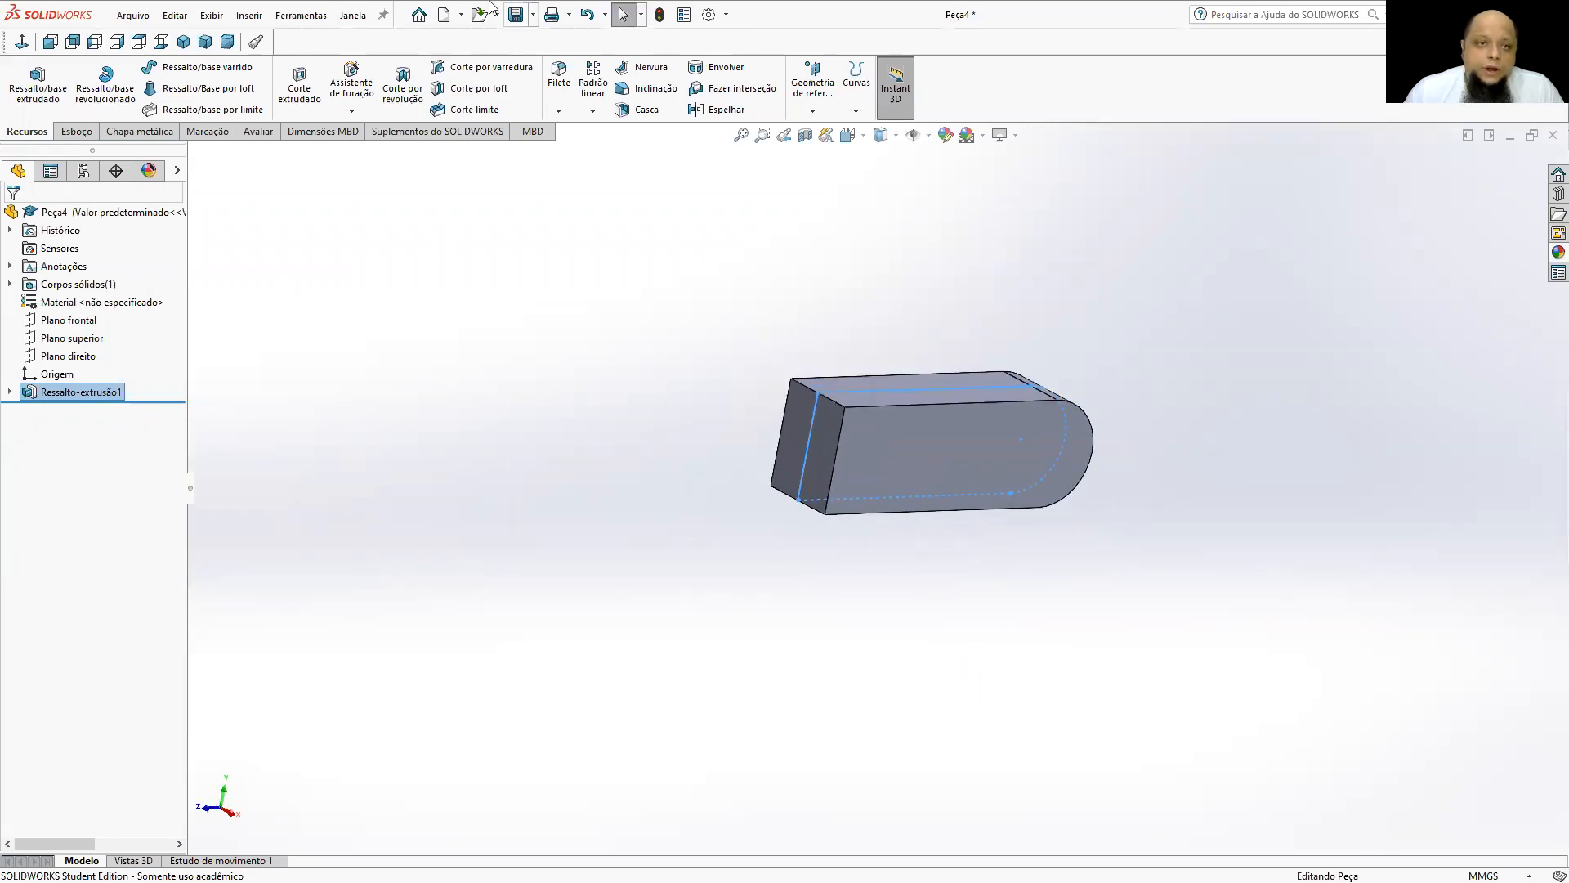
pyautogui.click(181, 47)
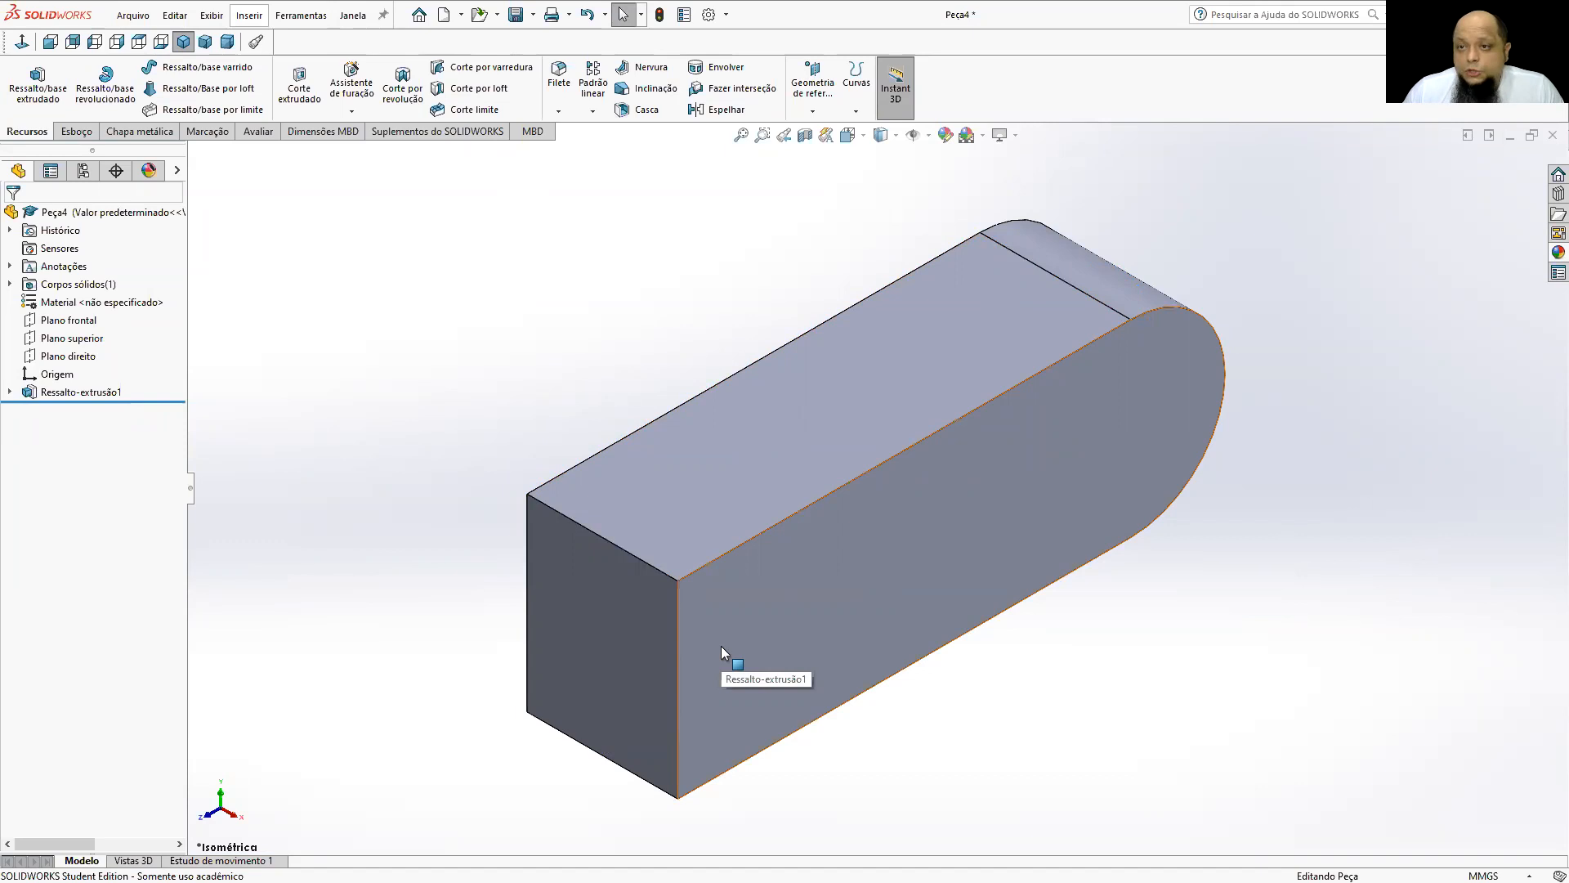
pyautogui.hotkey('alt', 'Tab')
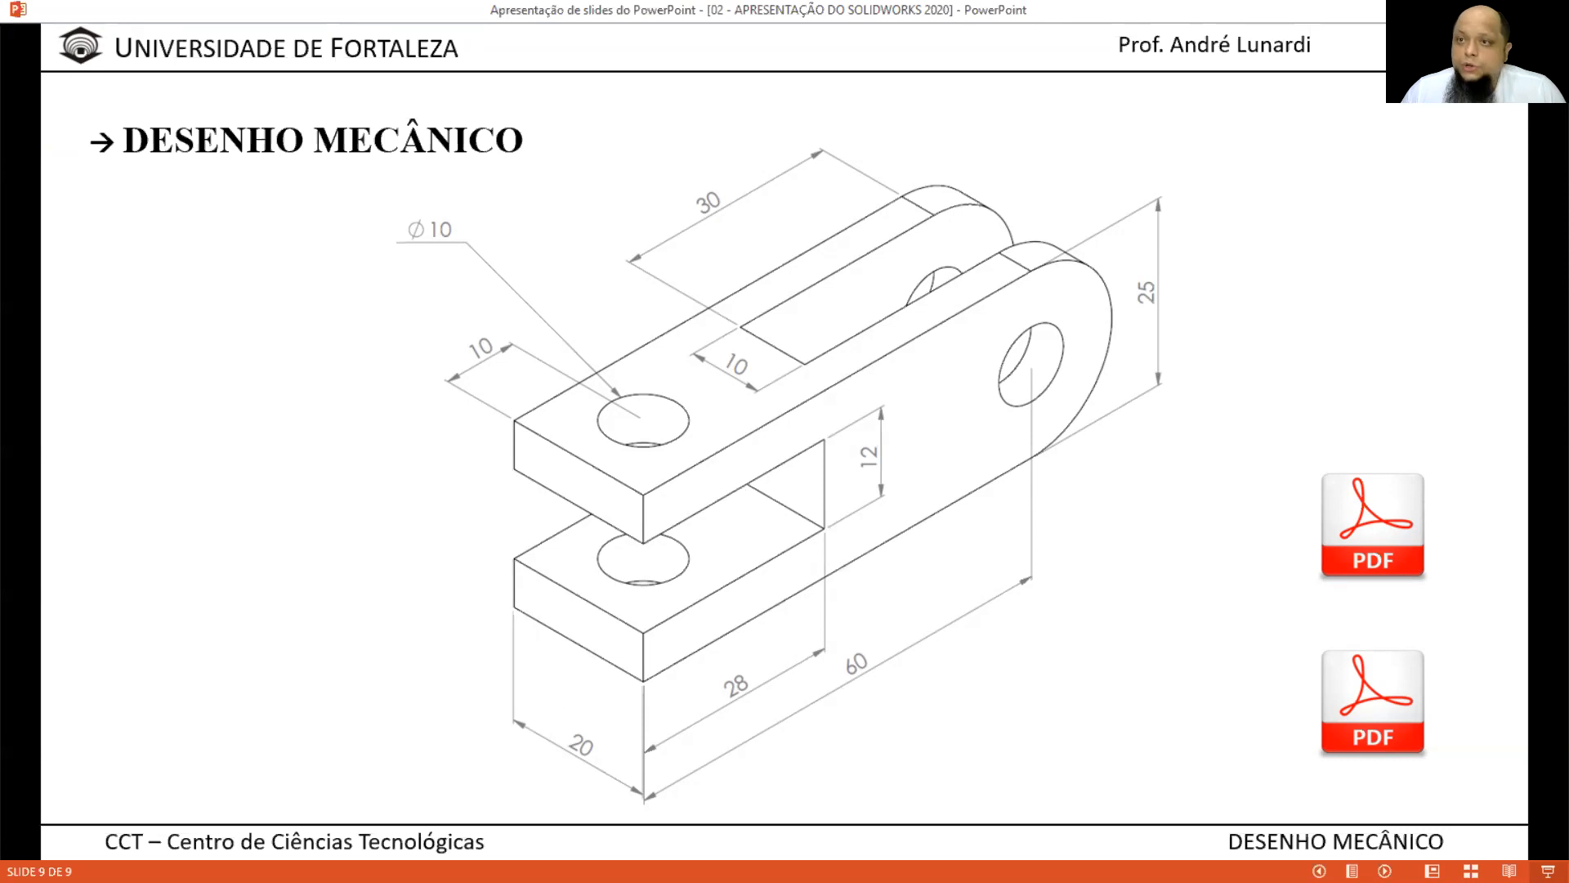
pyautogui.hotkey('alt', 'Tab')
pyautogui.click(902, 491)
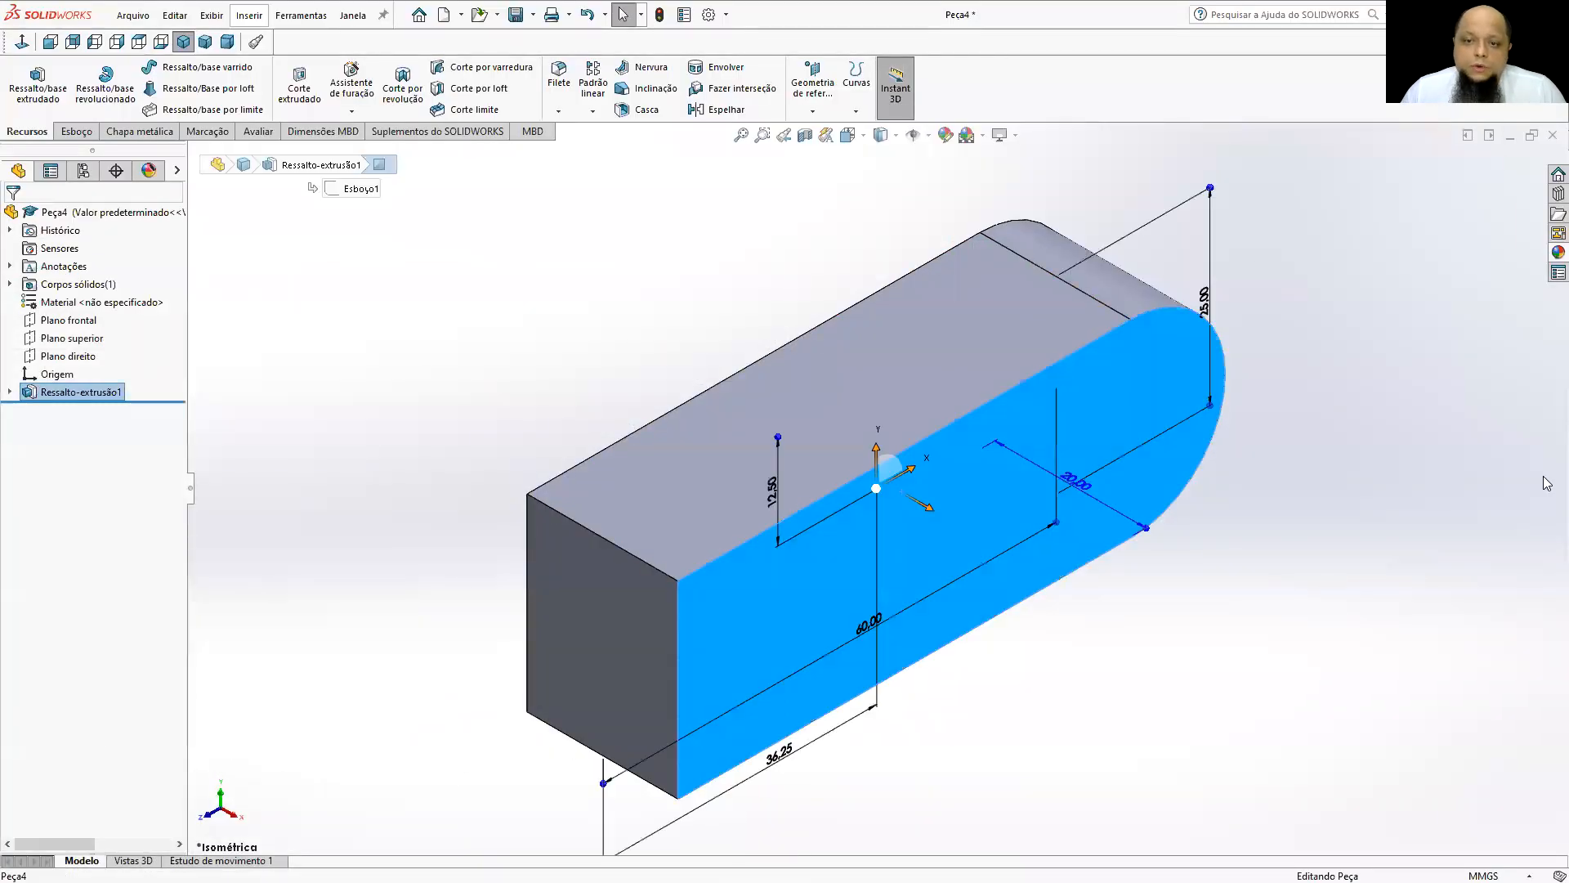
pyautogui.click(76, 130)
pyautogui.click(25, 68)
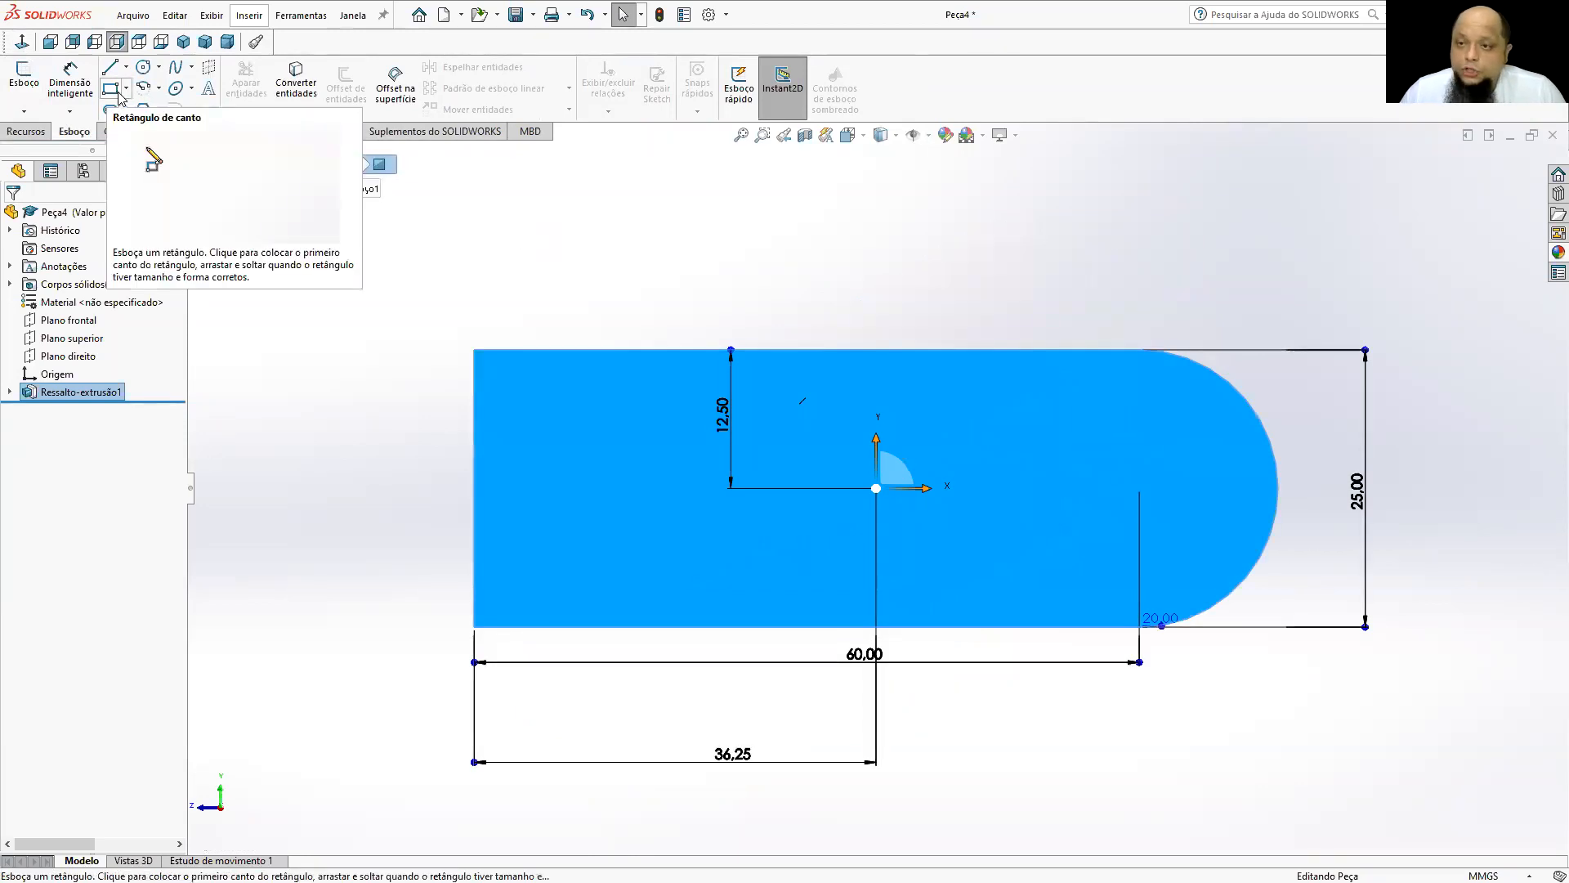
# Sketch a corner rectangle about 36.6 by 13.7 mm across the flat end and a circle about 11.6 mm in diameter near the rounded end.
pyautogui.click(117, 92)
pyautogui.moveTo(377, 392); pyautogui.dragTo(782, 543)
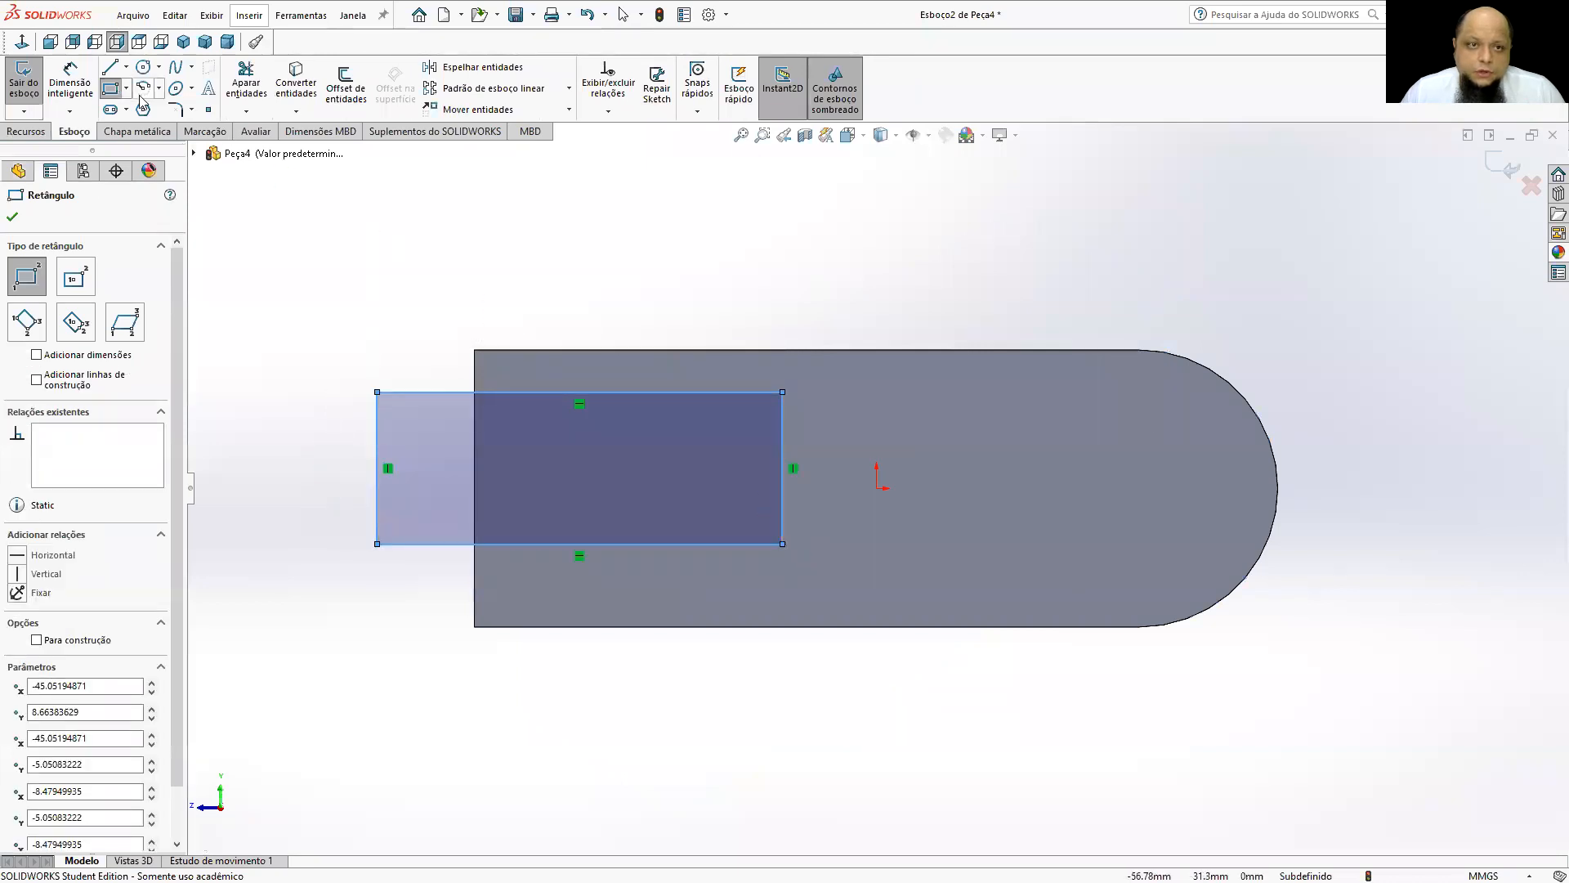
pyautogui.click(143, 67)
pyautogui.moveTo(1097, 488); pyautogui.dragTo(1132, 435)
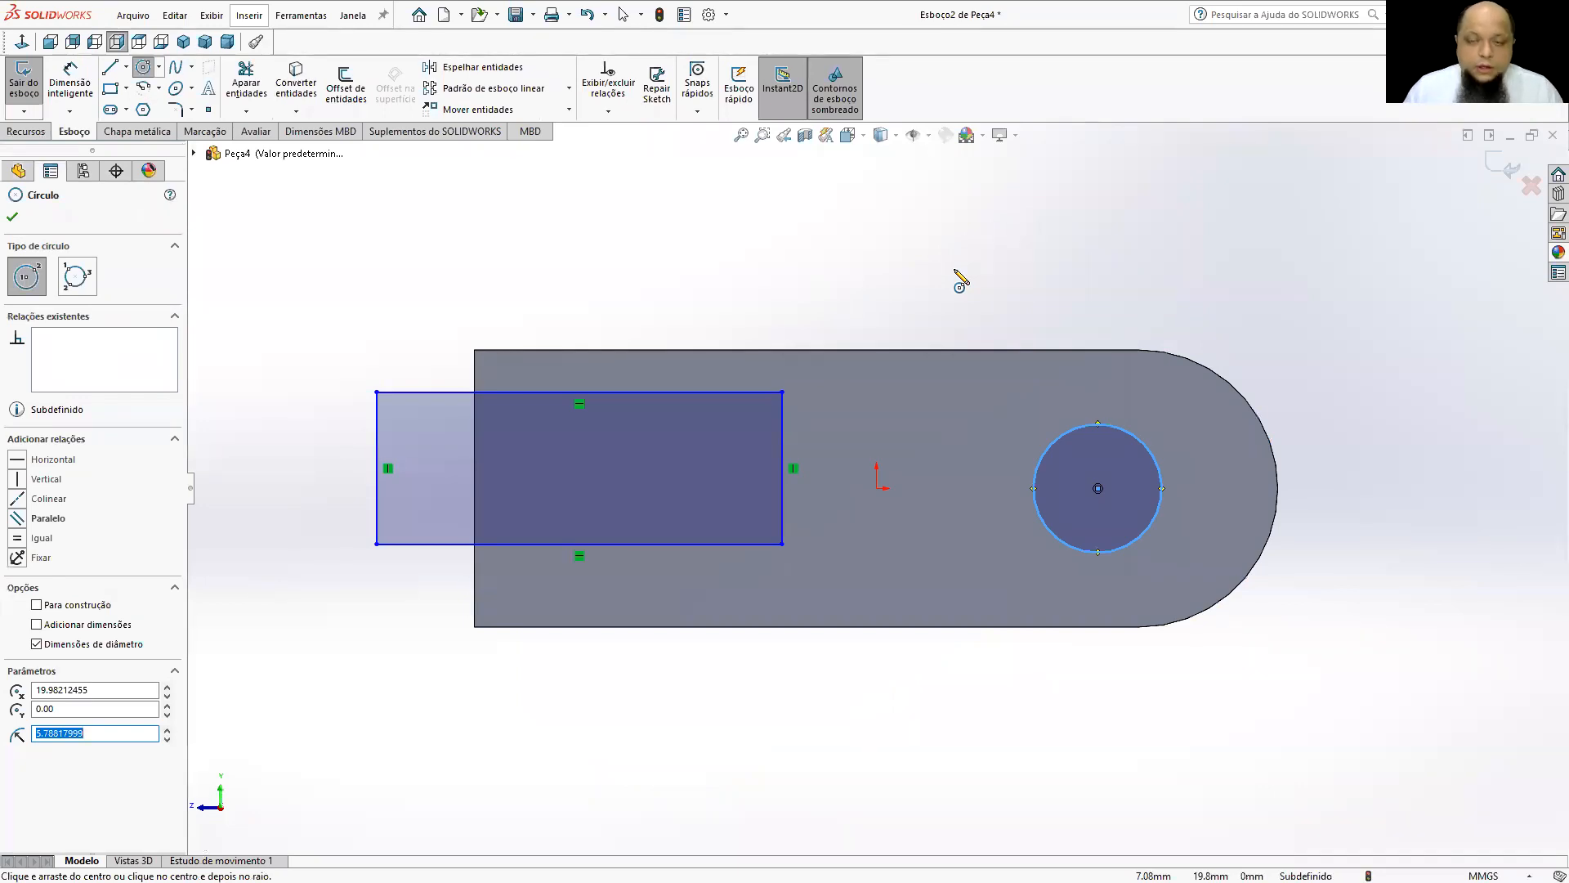
pyautogui.press('Escape')
pyautogui.press('Escape')
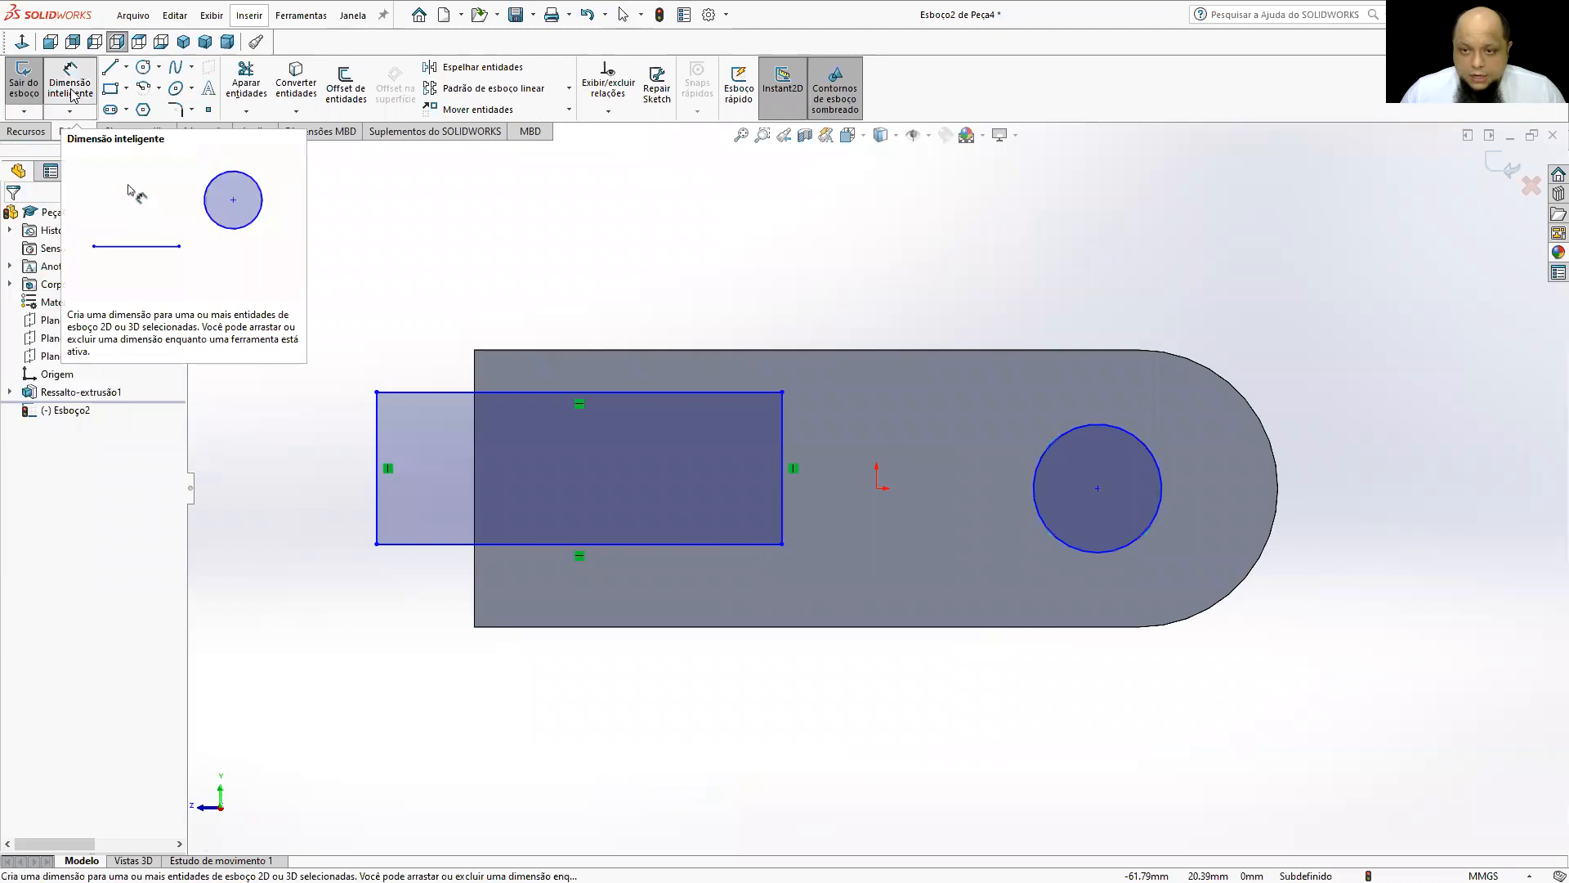
# Dimension the circle's diameter as 10 mm.
pyautogui.click(72, 95)
pyautogui.click(1130, 432)
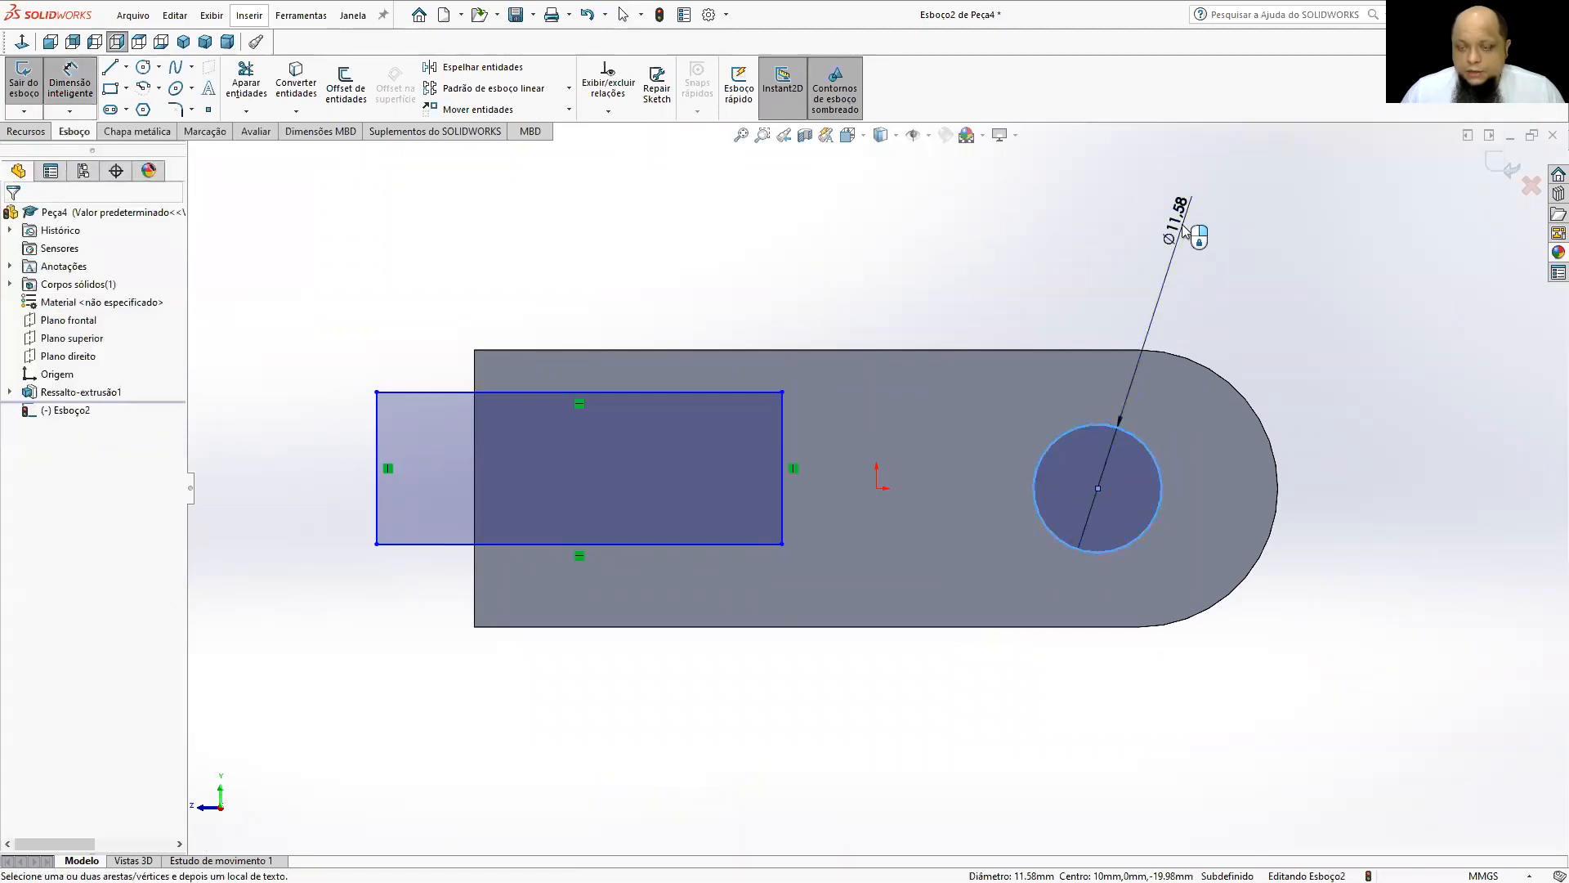
pyautogui.click(1184, 231)
pyautogui.write('10')
pyautogui.press('Return')
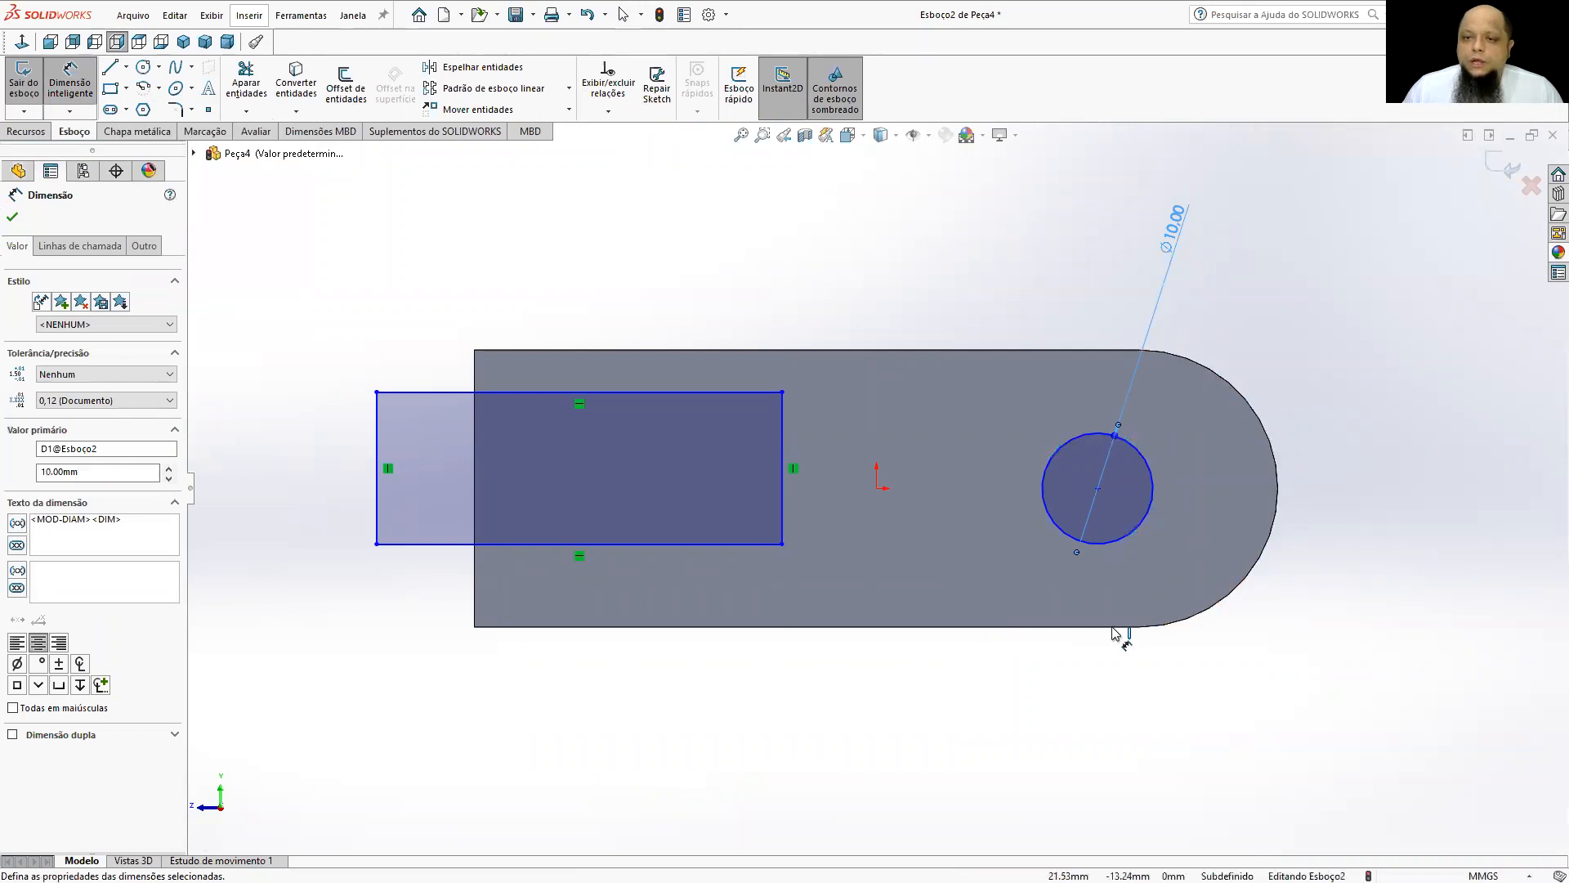
# Dimension the vertical distance from the circle's centre to the face's upper edge with the expression 25/2.
pyautogui.click(1098, 488)
pyautogui.click(1093, 350)
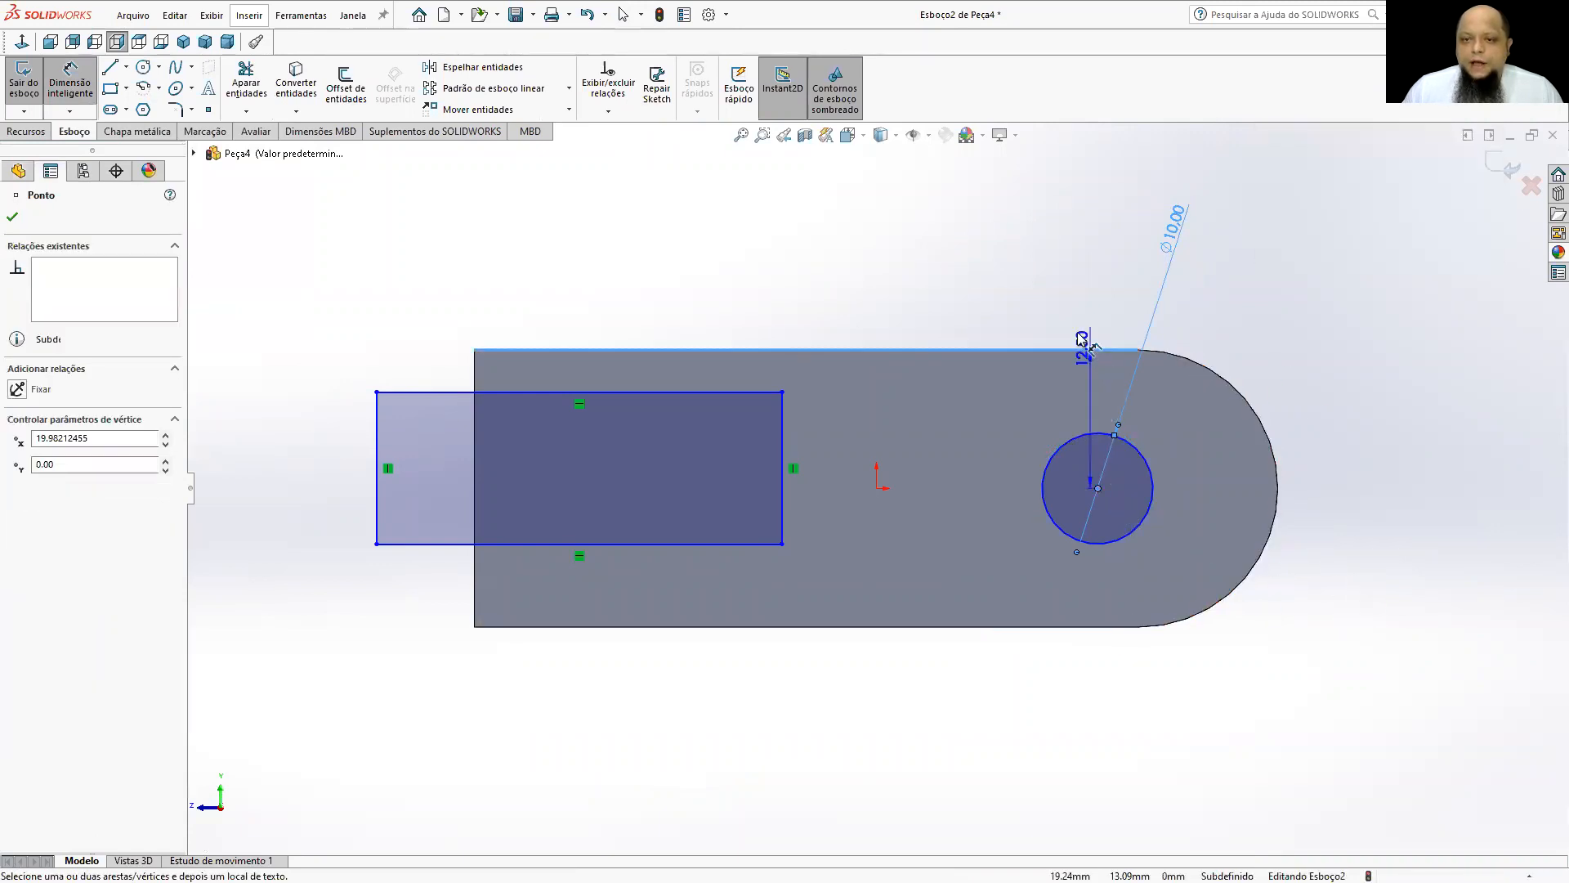
pyautogui.click(979, 280)
pyautogui.write('25/')
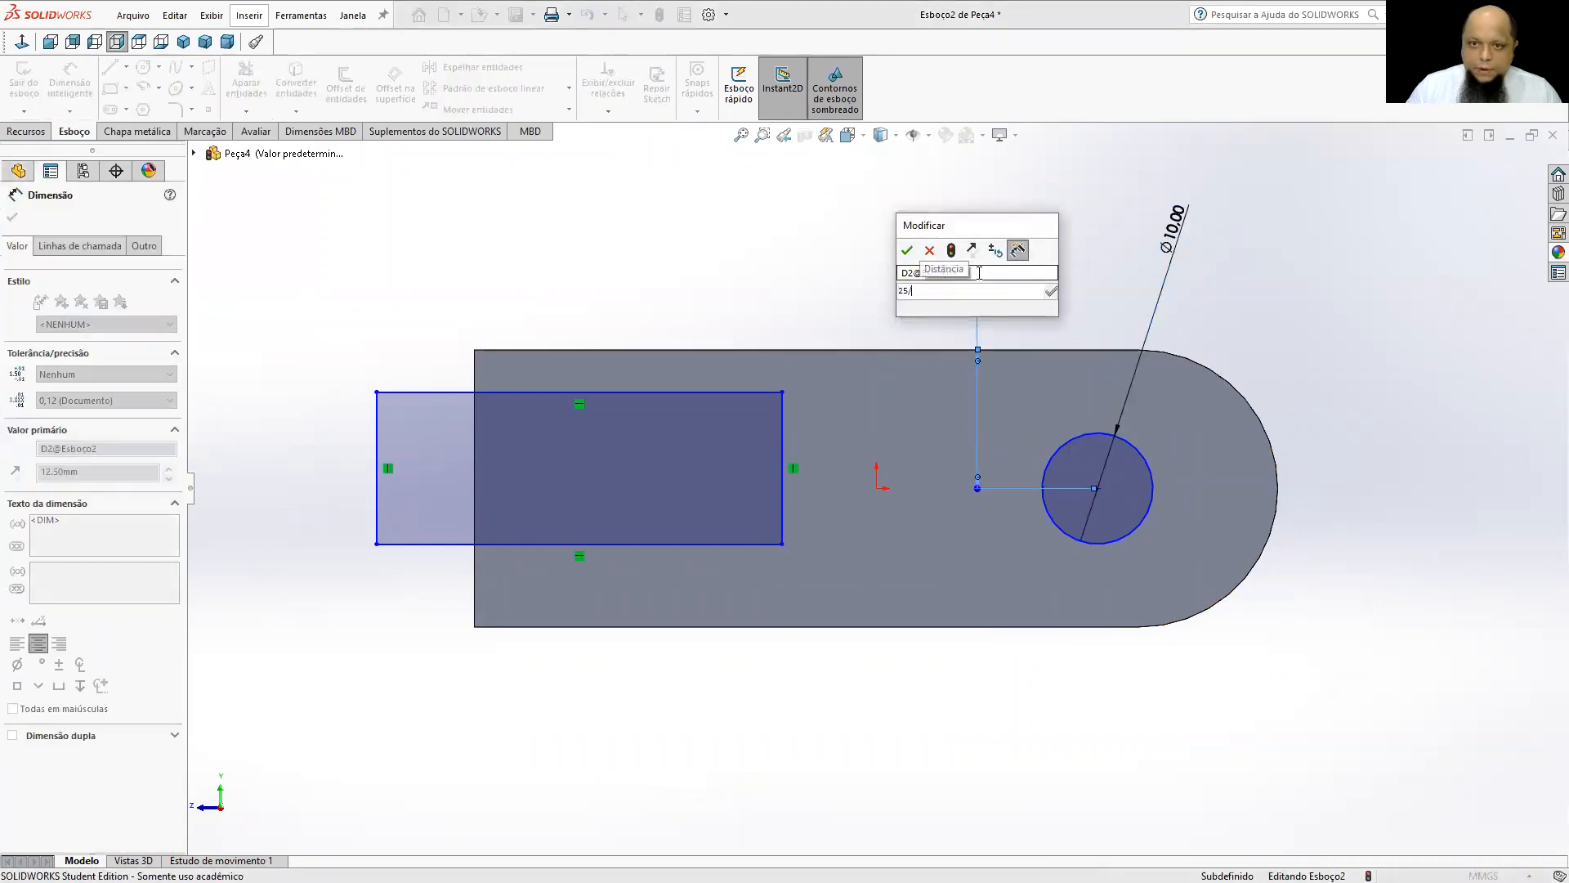
pyautogui.write('2')
pyautogui.press('Return')
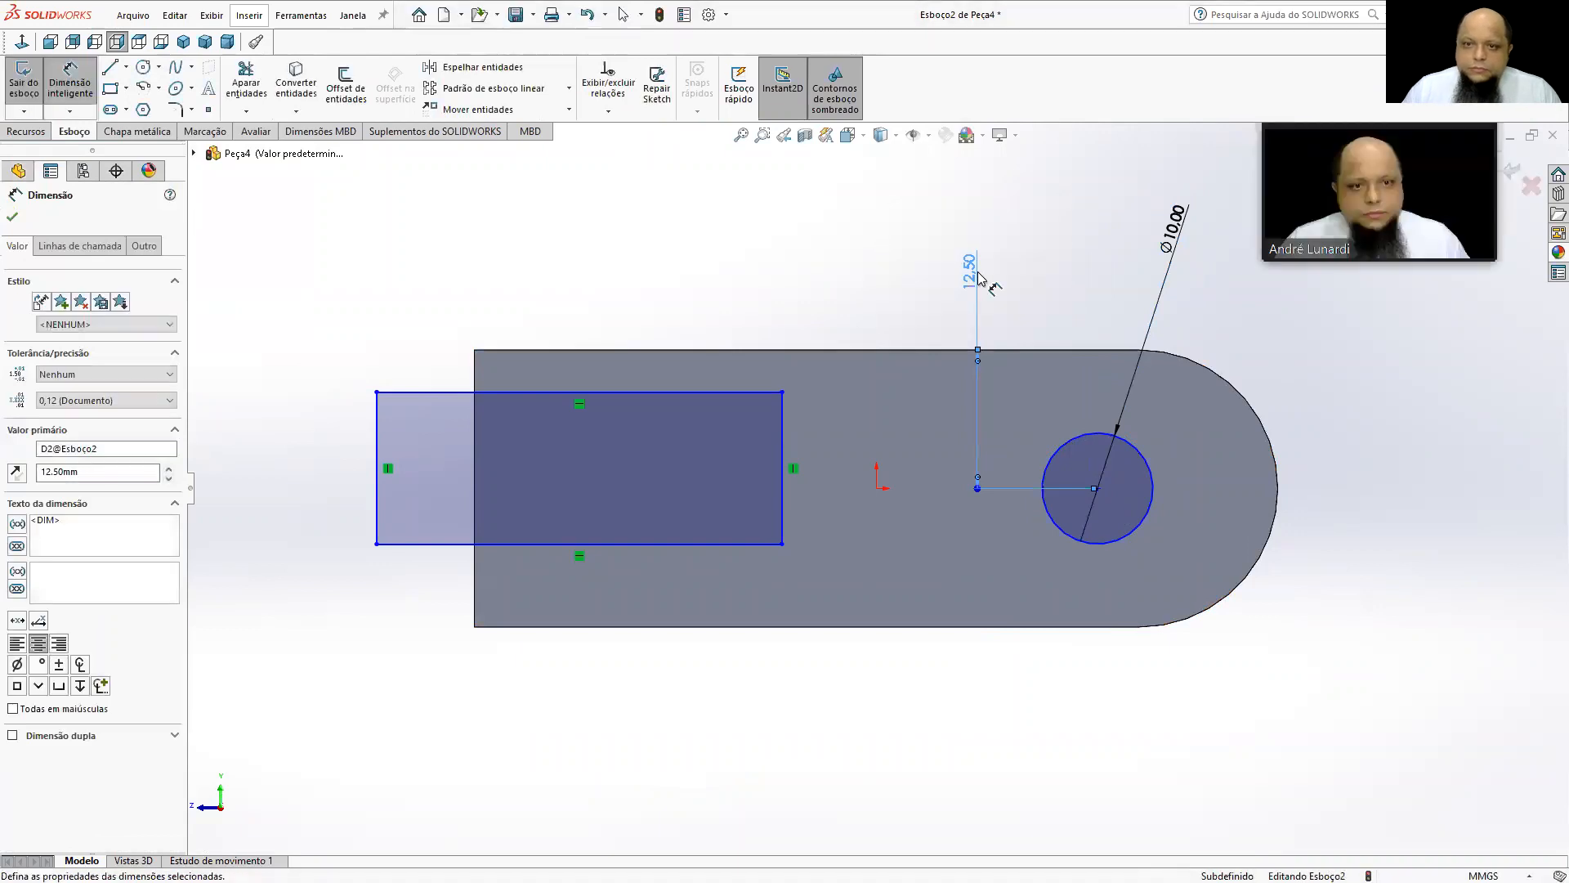
# Dimension the horizontal distance from the circle's centre to the part's flat end as 60 mm.
pyautogui.click(1098, 488)
pyautogui.click(474, 628)
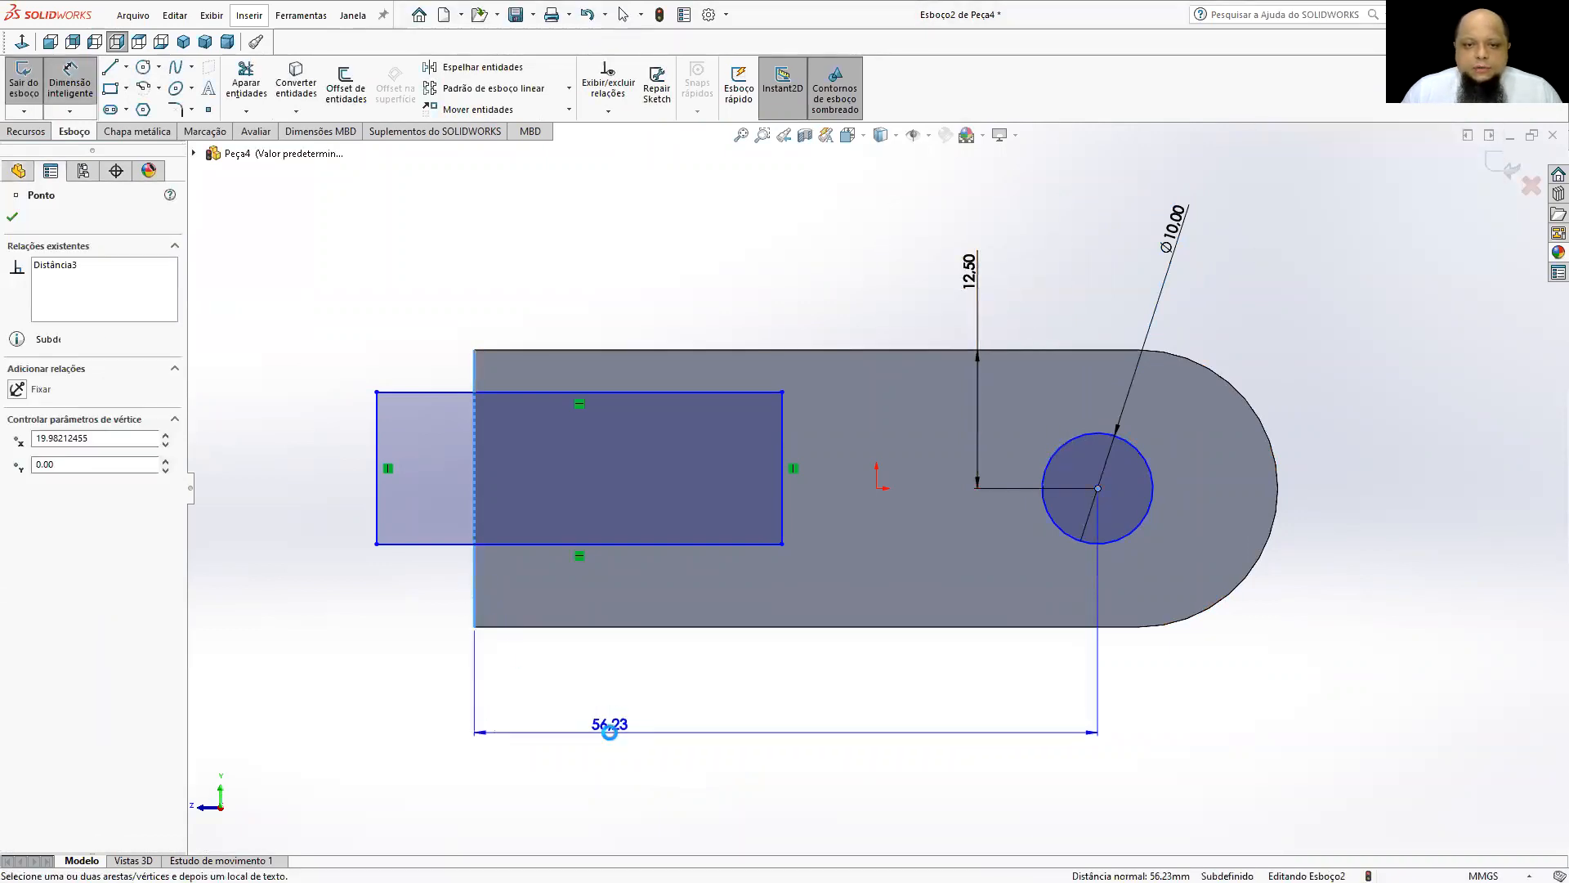
pyautogui.click(613, 732)
pyautogui.write('60')
pyautogui.press('Return')
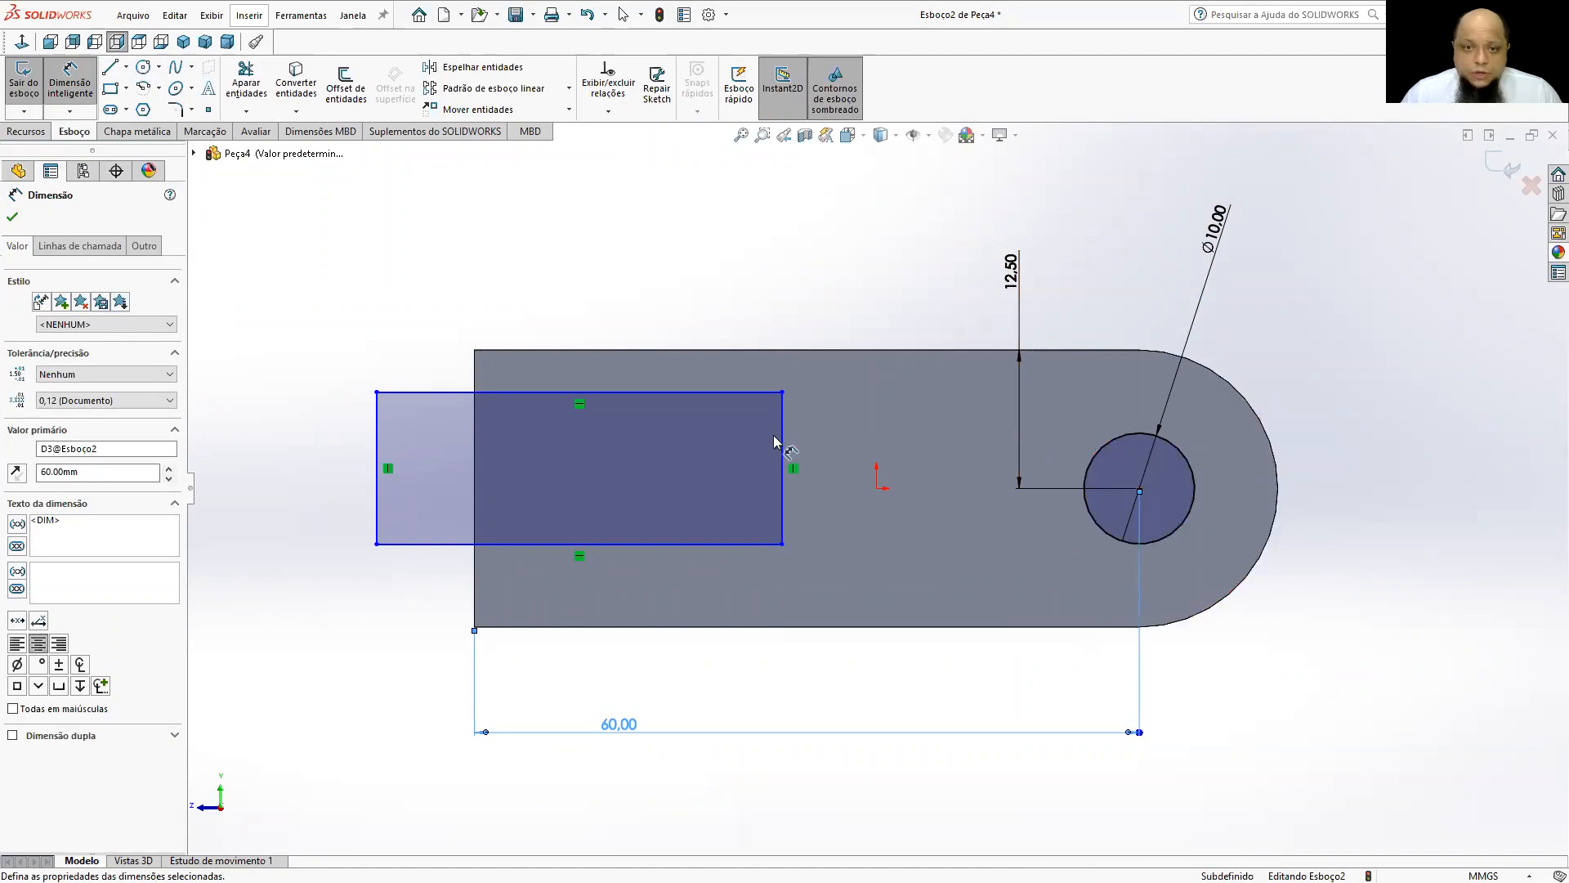
# Dimension the rectangle's vertical side as 12 mm.
pyautogui.click(782, 446)
pyautogui.click(865, 468)
pyautogui.write('12')
pyautogui.press('Return')
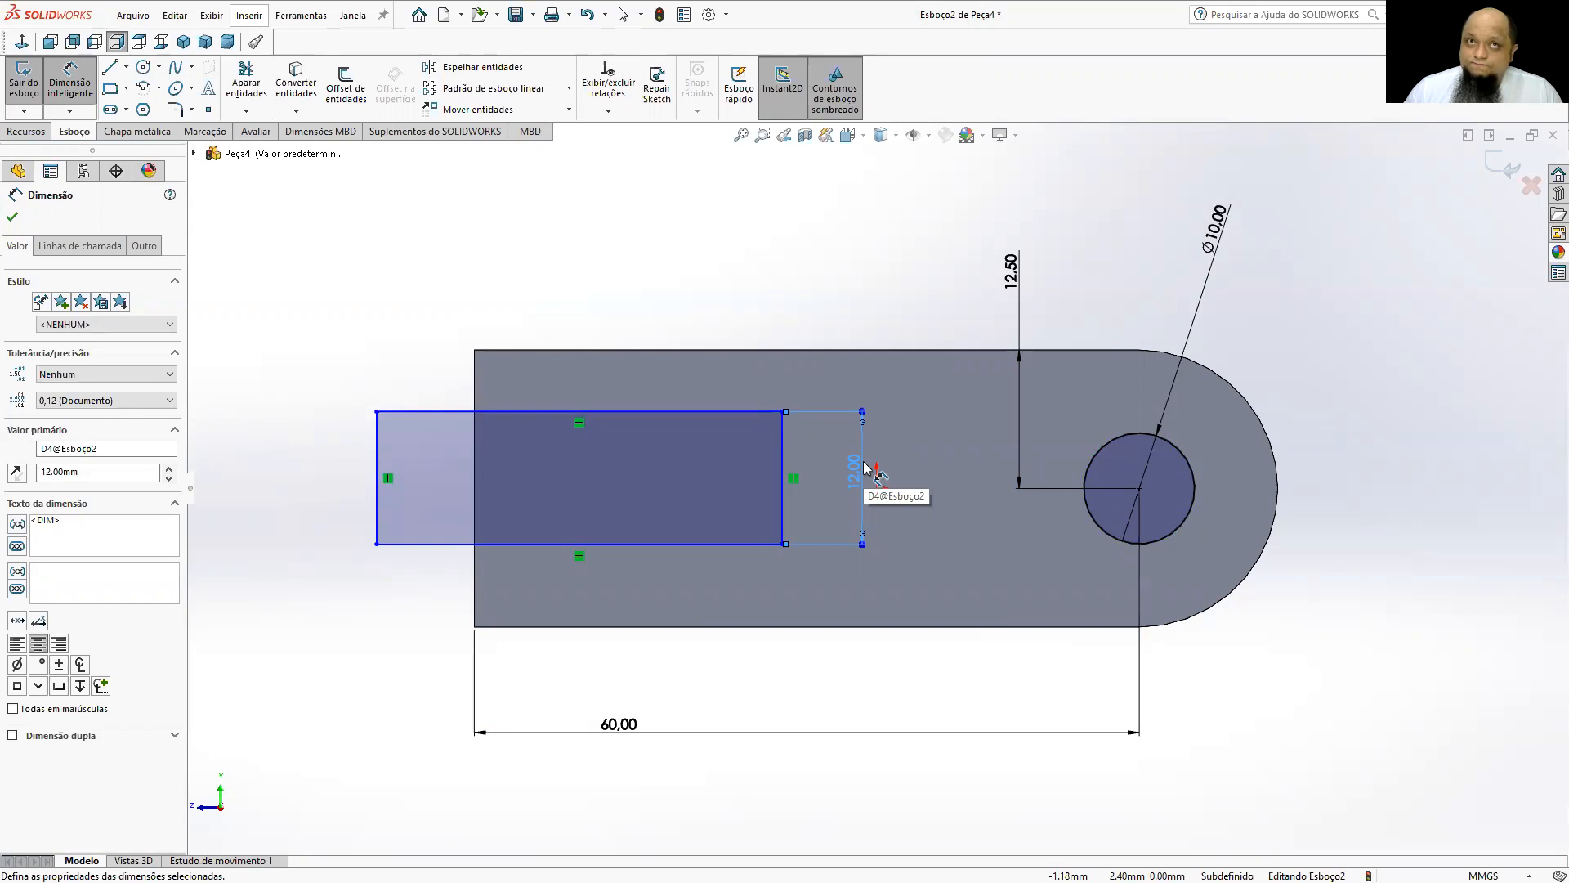
# Dimension the distance from the rectangle's upper side to the face's upper edge with the expression (25-12)/2.
pyautogui.click(640, 411)
pyautogui.click(642, 351)
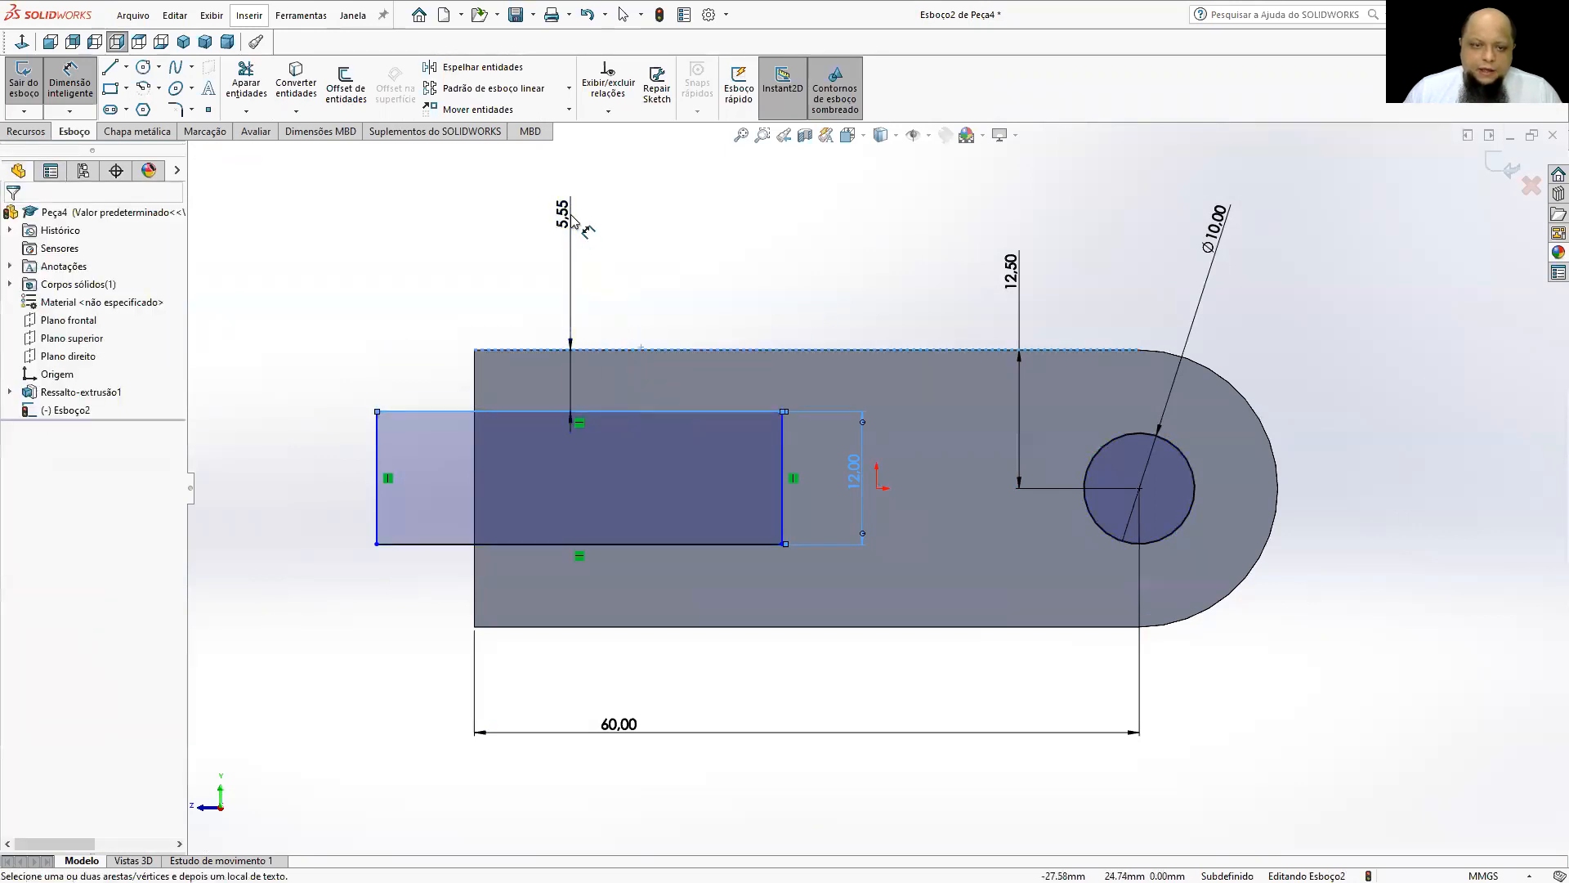
pyautogui.click(572, 214)
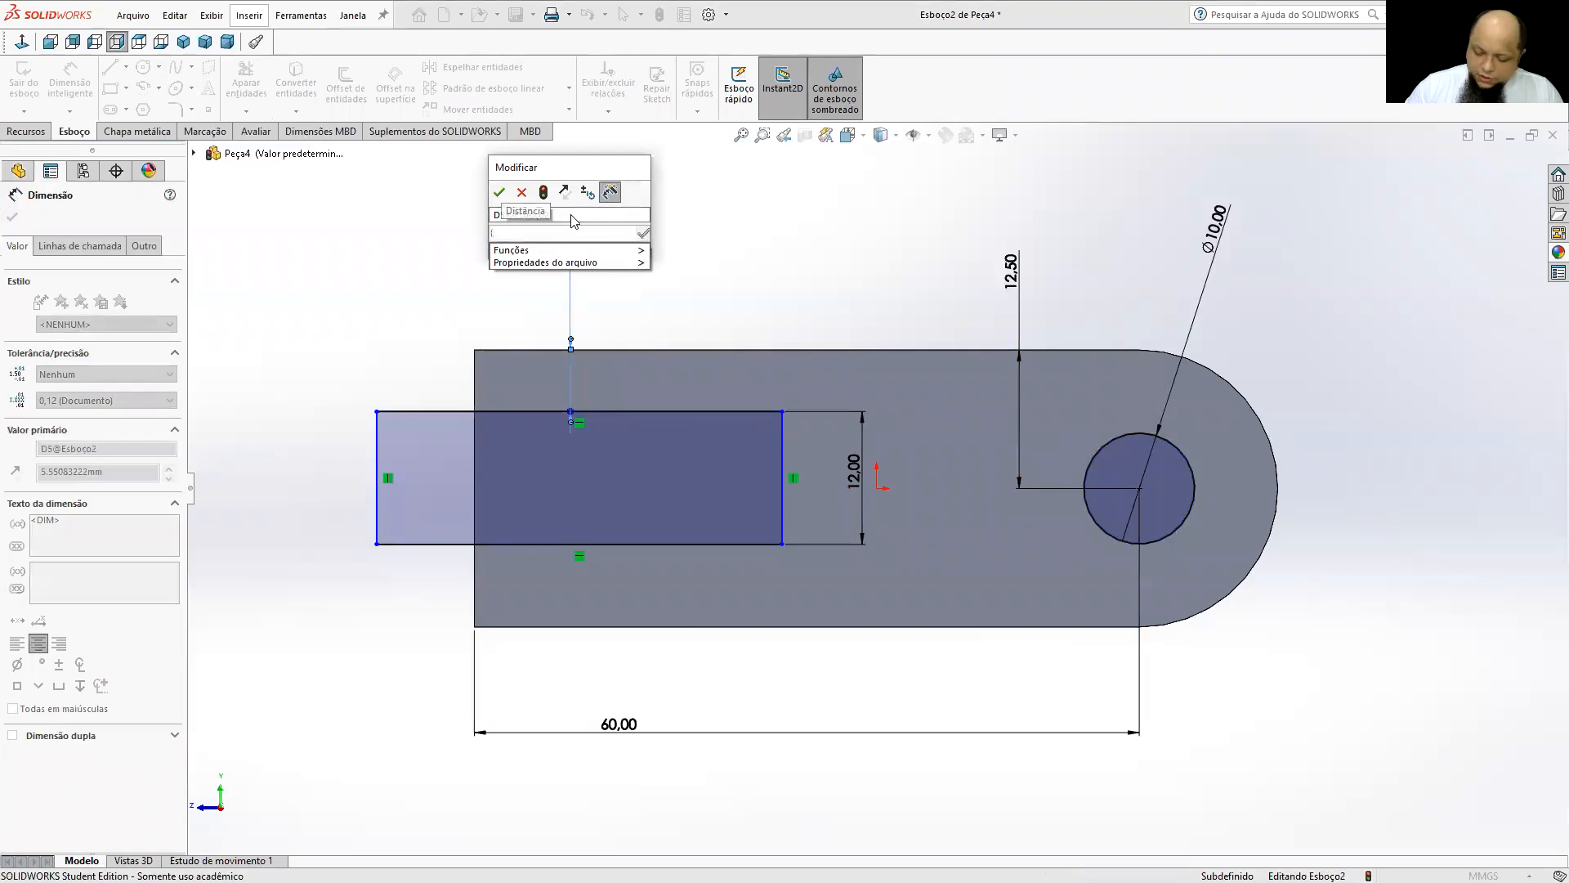
pyautogui.write('25-12)/2')
pyautogui.press('Return')
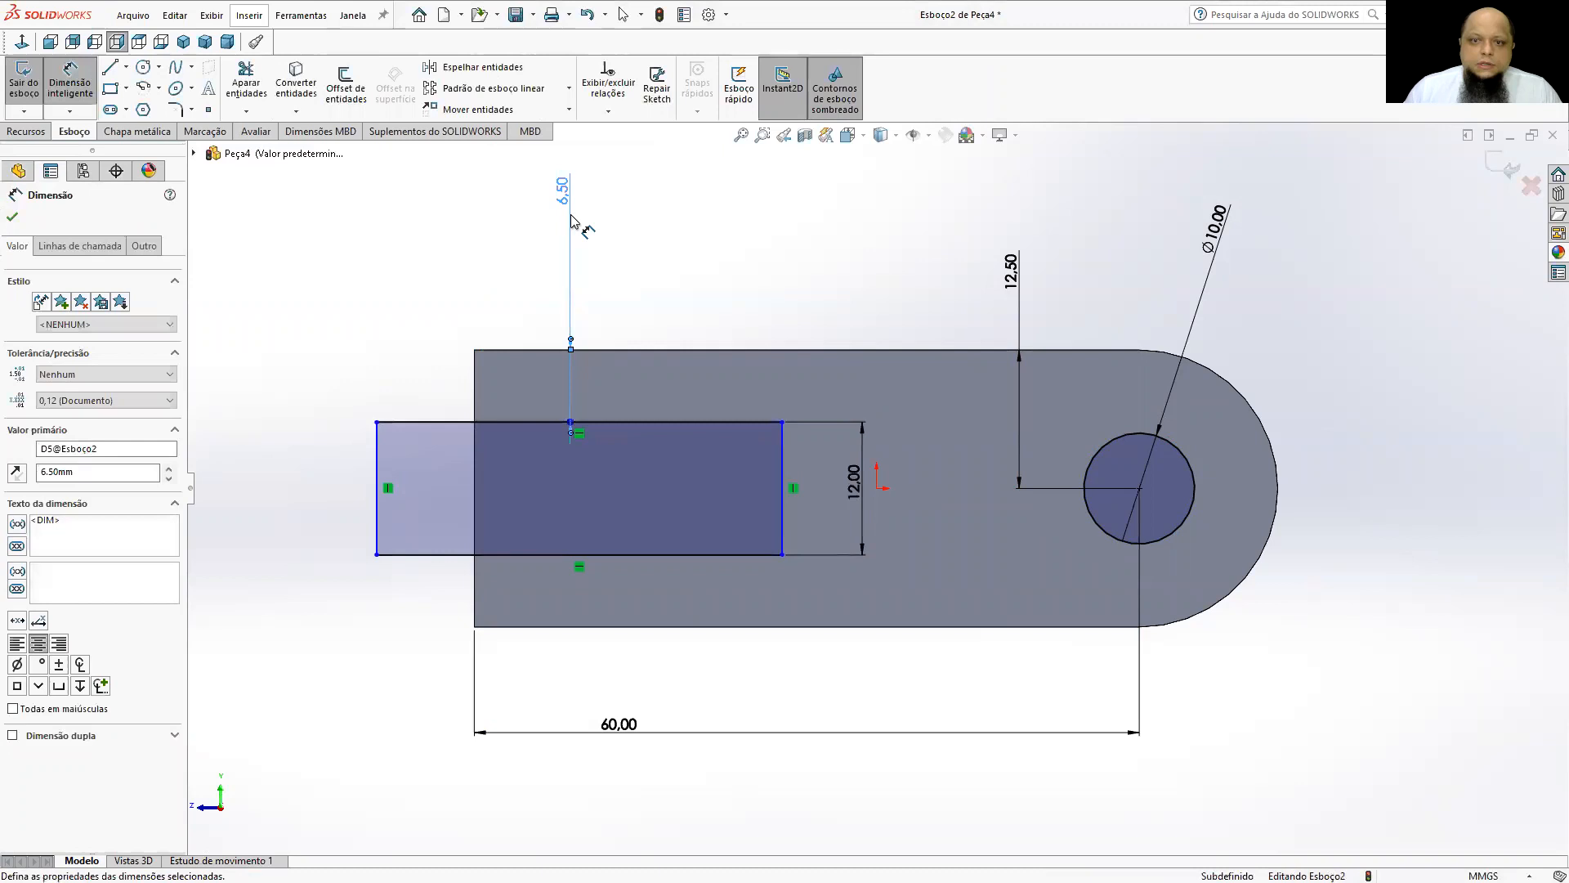
pyautogui.click(740, 196)
# Try to dimension the gap between the rectangle's lower side and the face's lower edge.
pyautogui.click(516, 557)
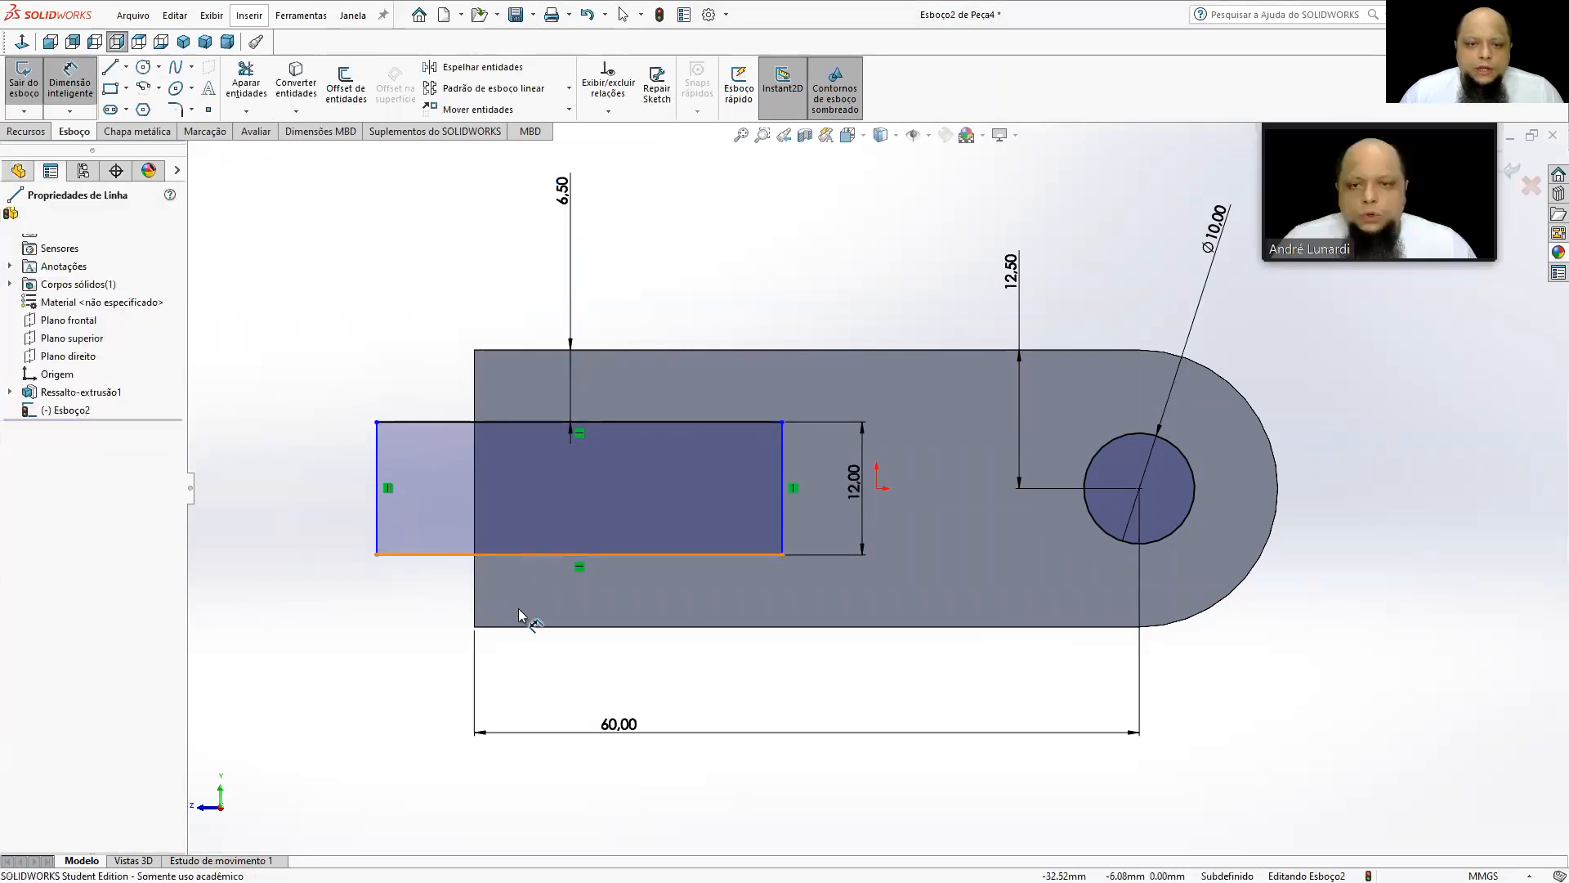
pyautogui.click(524, 627)
pyautogui.click(344, 601)
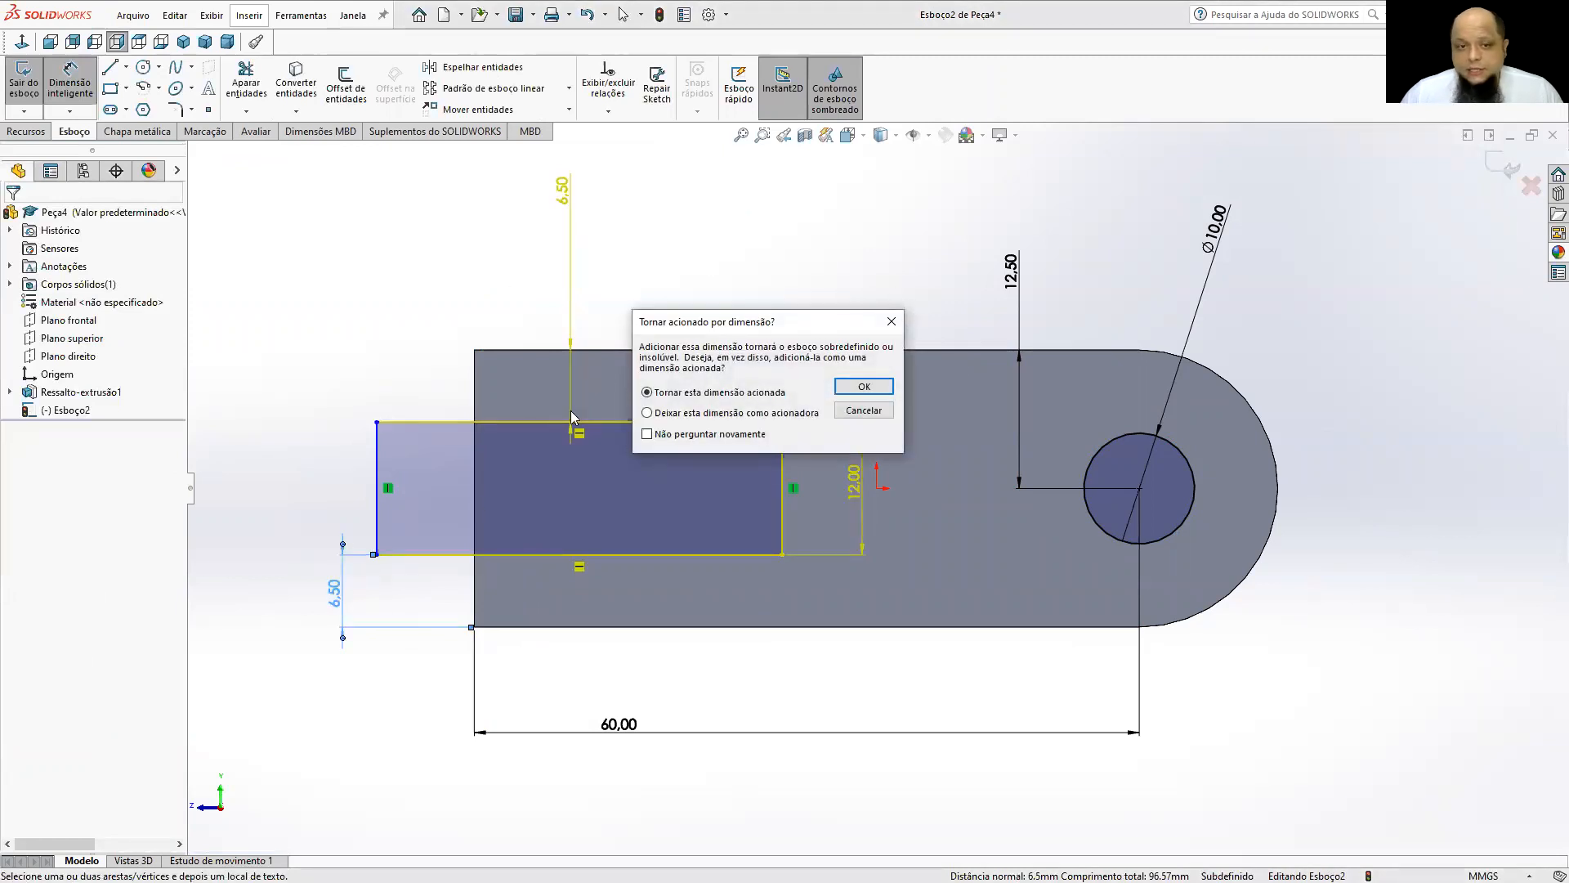
pyautogui.press('Escape')
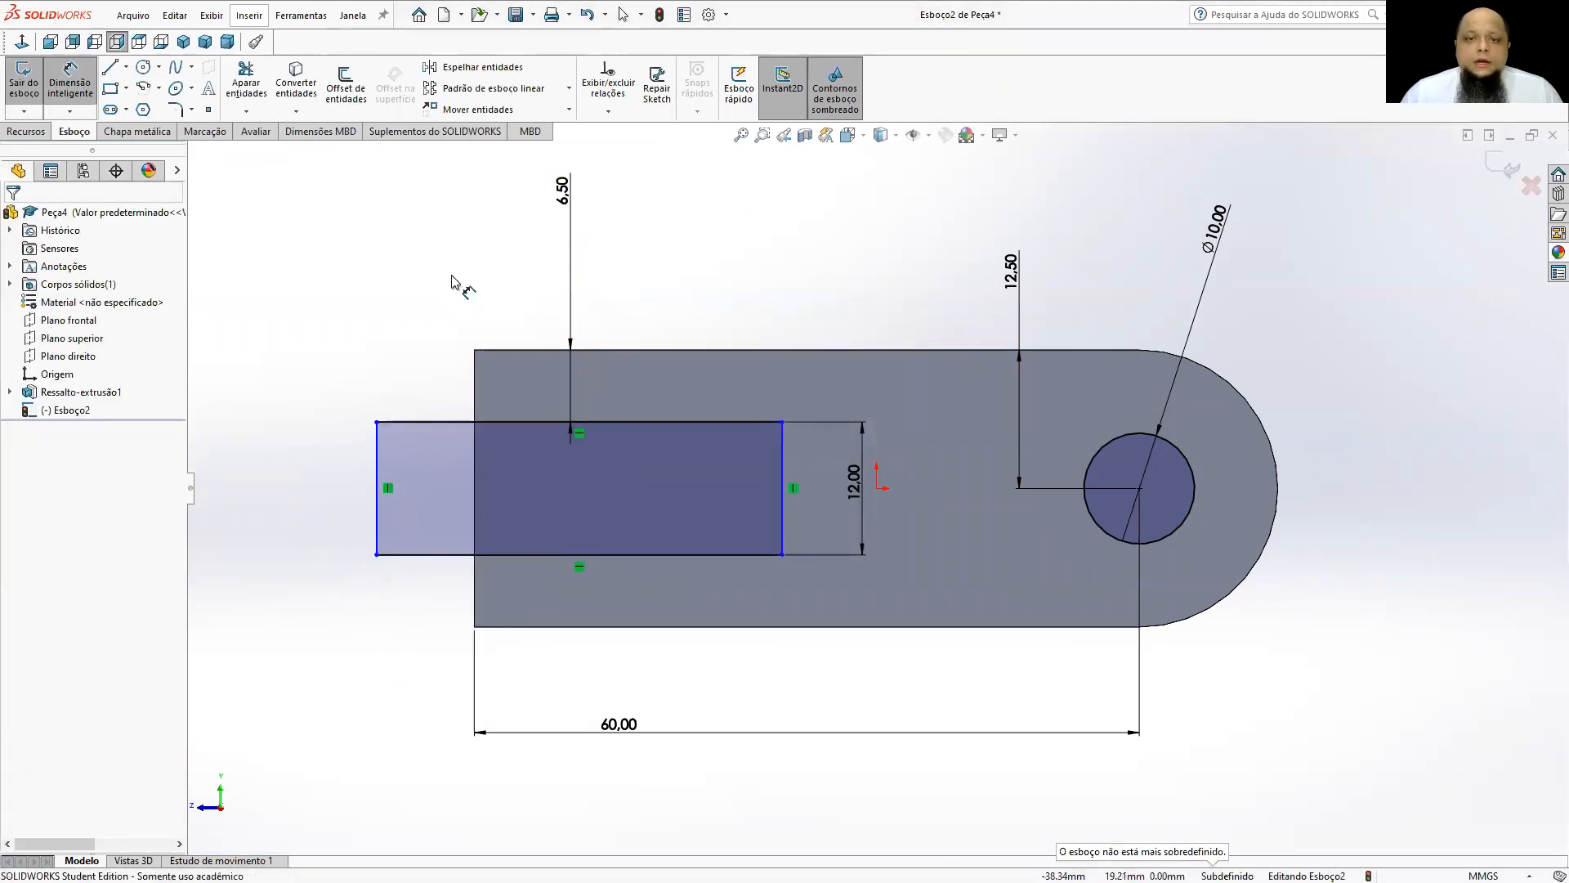
# Dimension the rectangle's inner vertical side 28 mm from the part's flat end and pull its free outer side closer to that end.
pyautogui.click(783, 506)
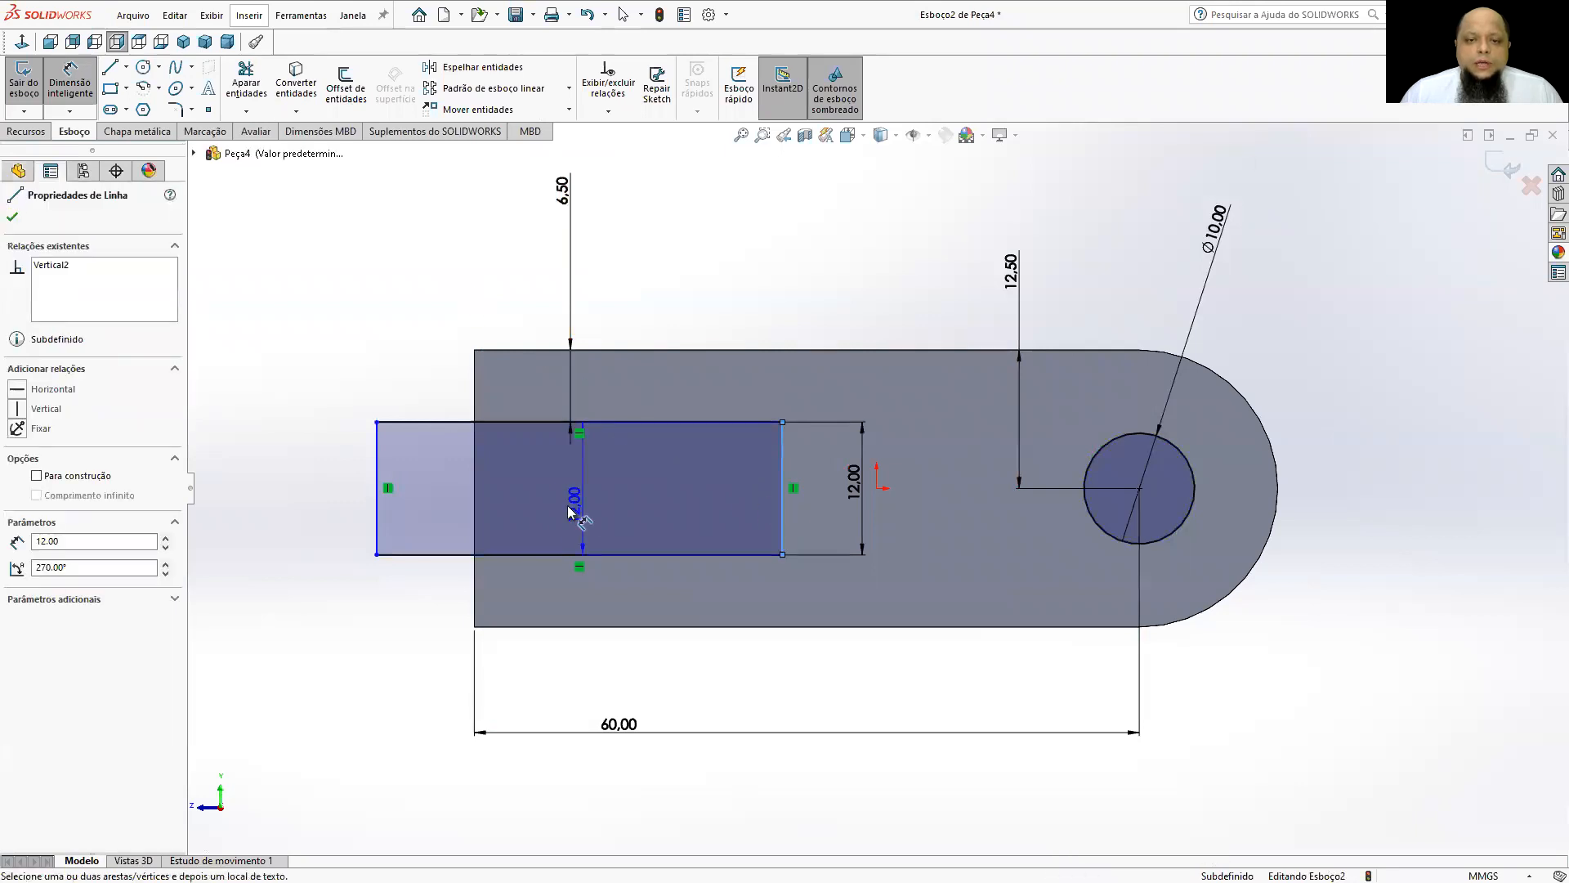
pyautogui.click(474, 523)
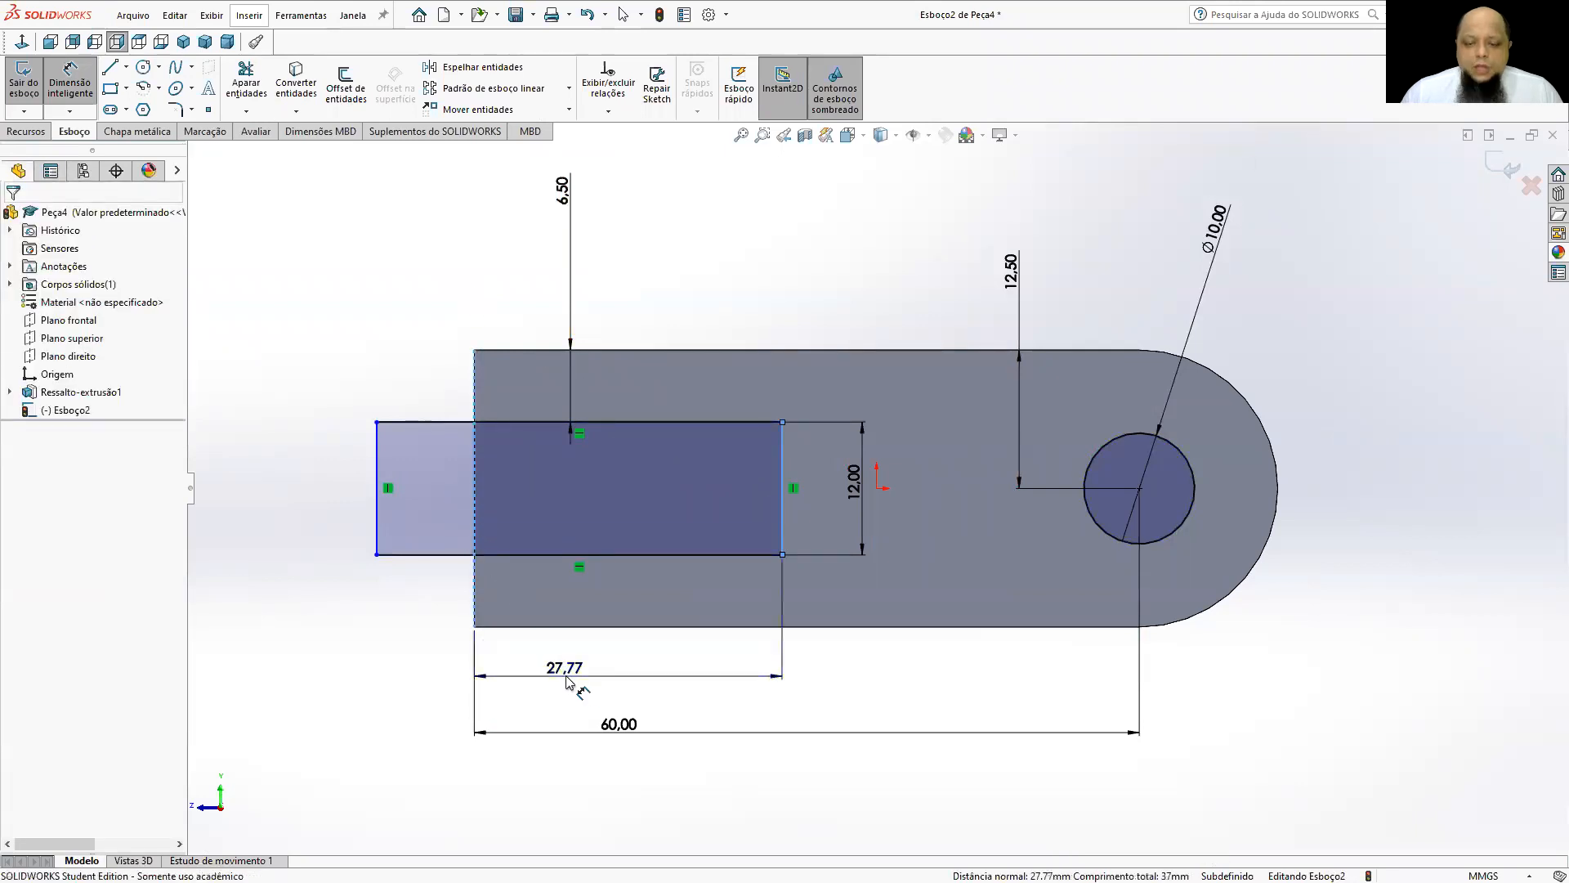
pyautogui.click(569, 677)
pyautogui.write('28')
pyautogui.press('Return')
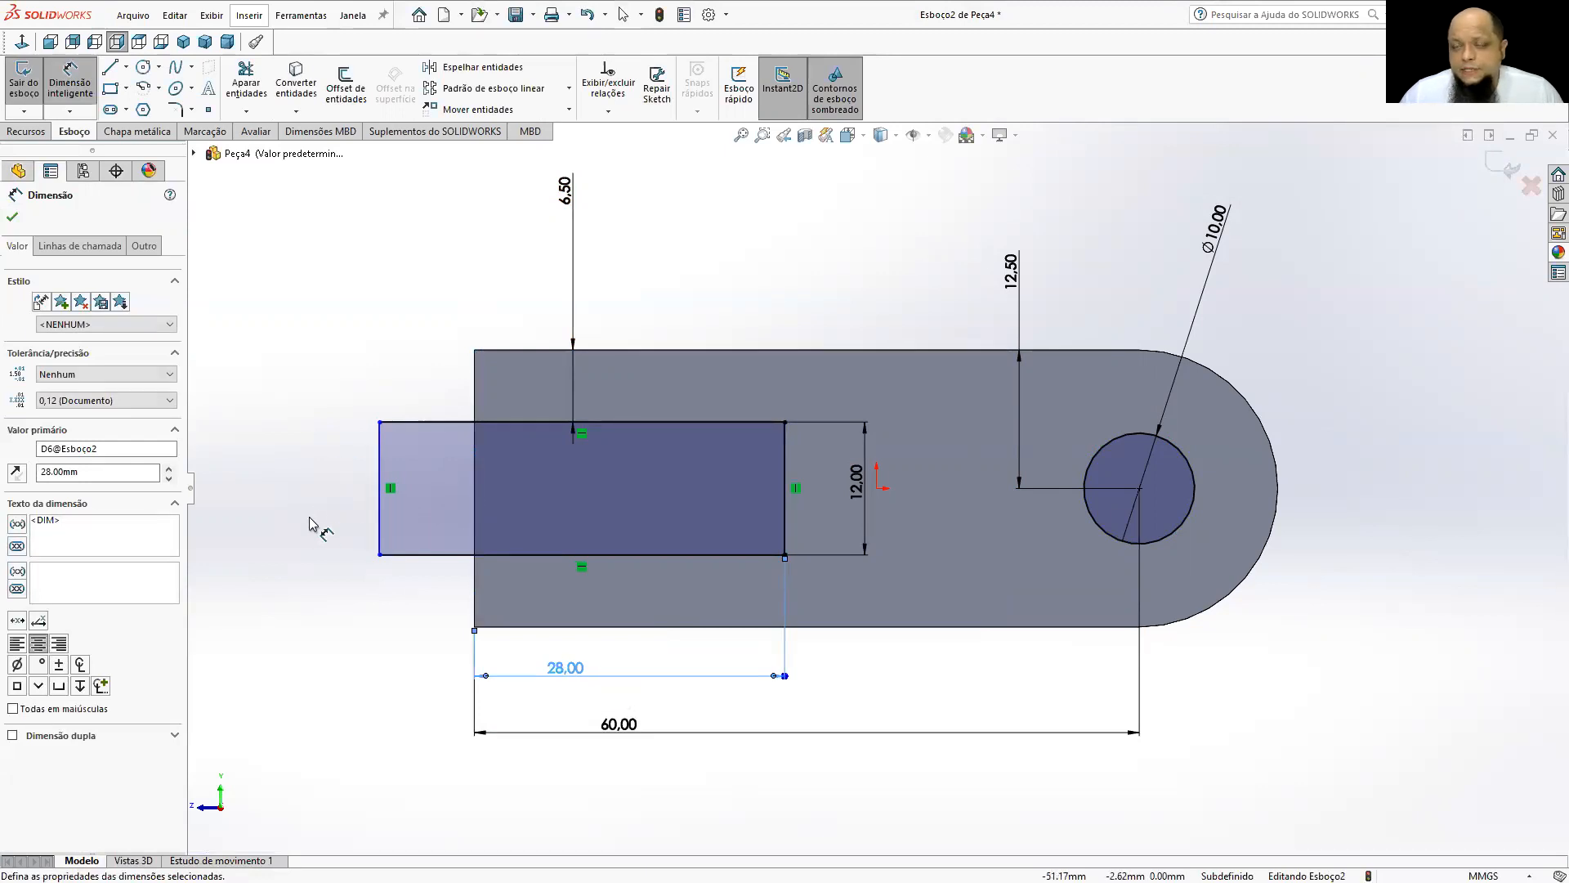
pyautogui.press('Escape')
pyautogui.moveTo(378, 510); pyautogui.dragTo(448, 513)
# Cut the rectangle and circle through the whole part with an Extruded Cut set to Passante, and view the part isometrically.
pyautogui.moveTo(410, 519); pyautogui.dragTo(466, 662, button='middle')
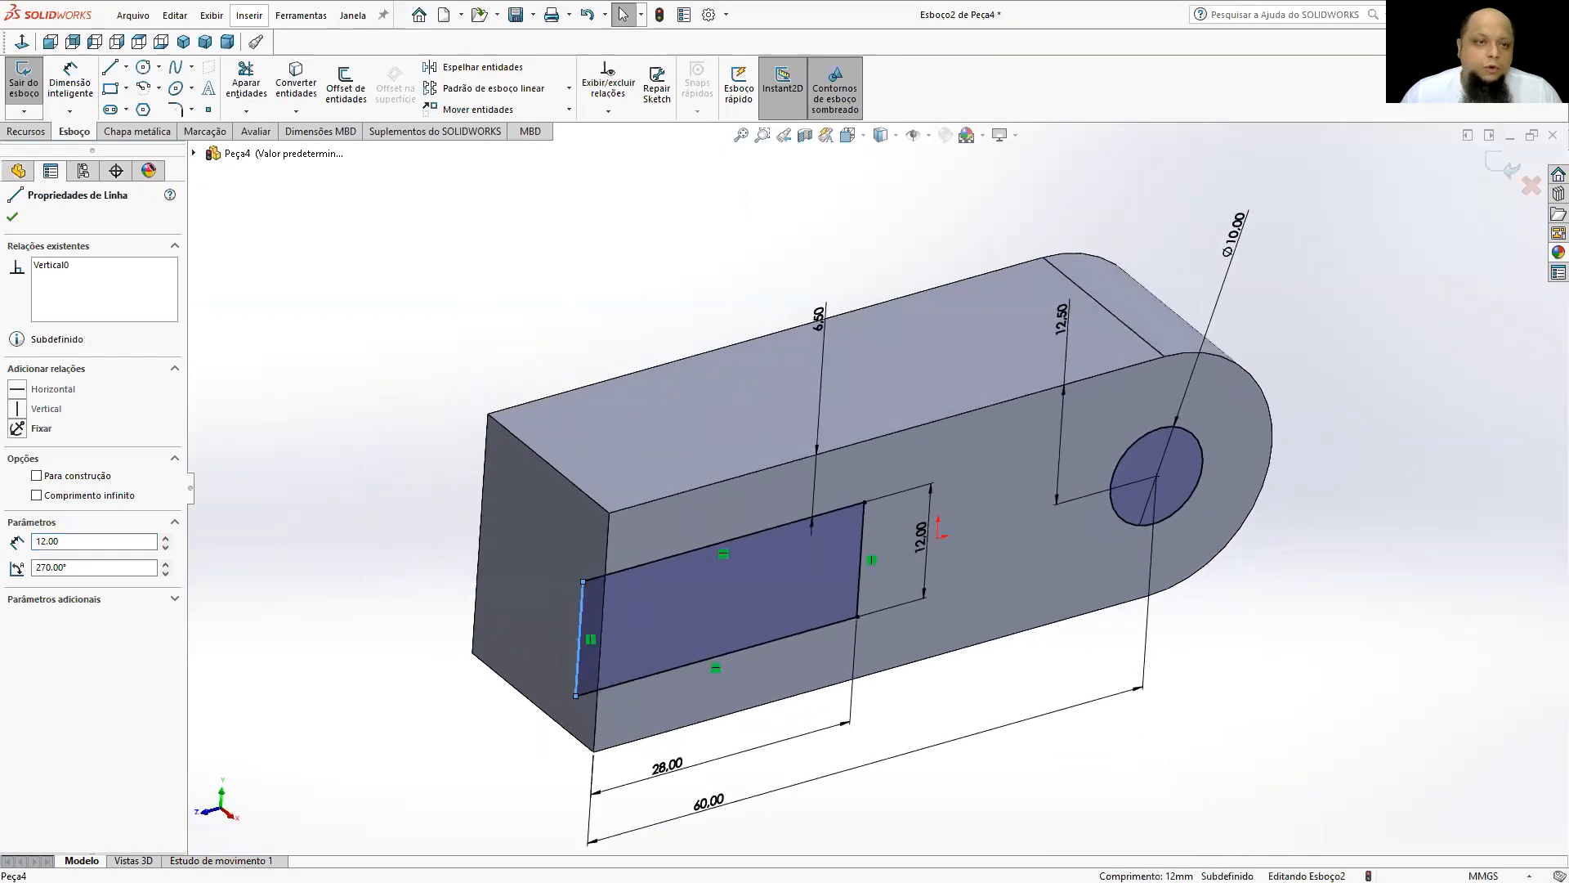
pyautogui.click(26, 131)
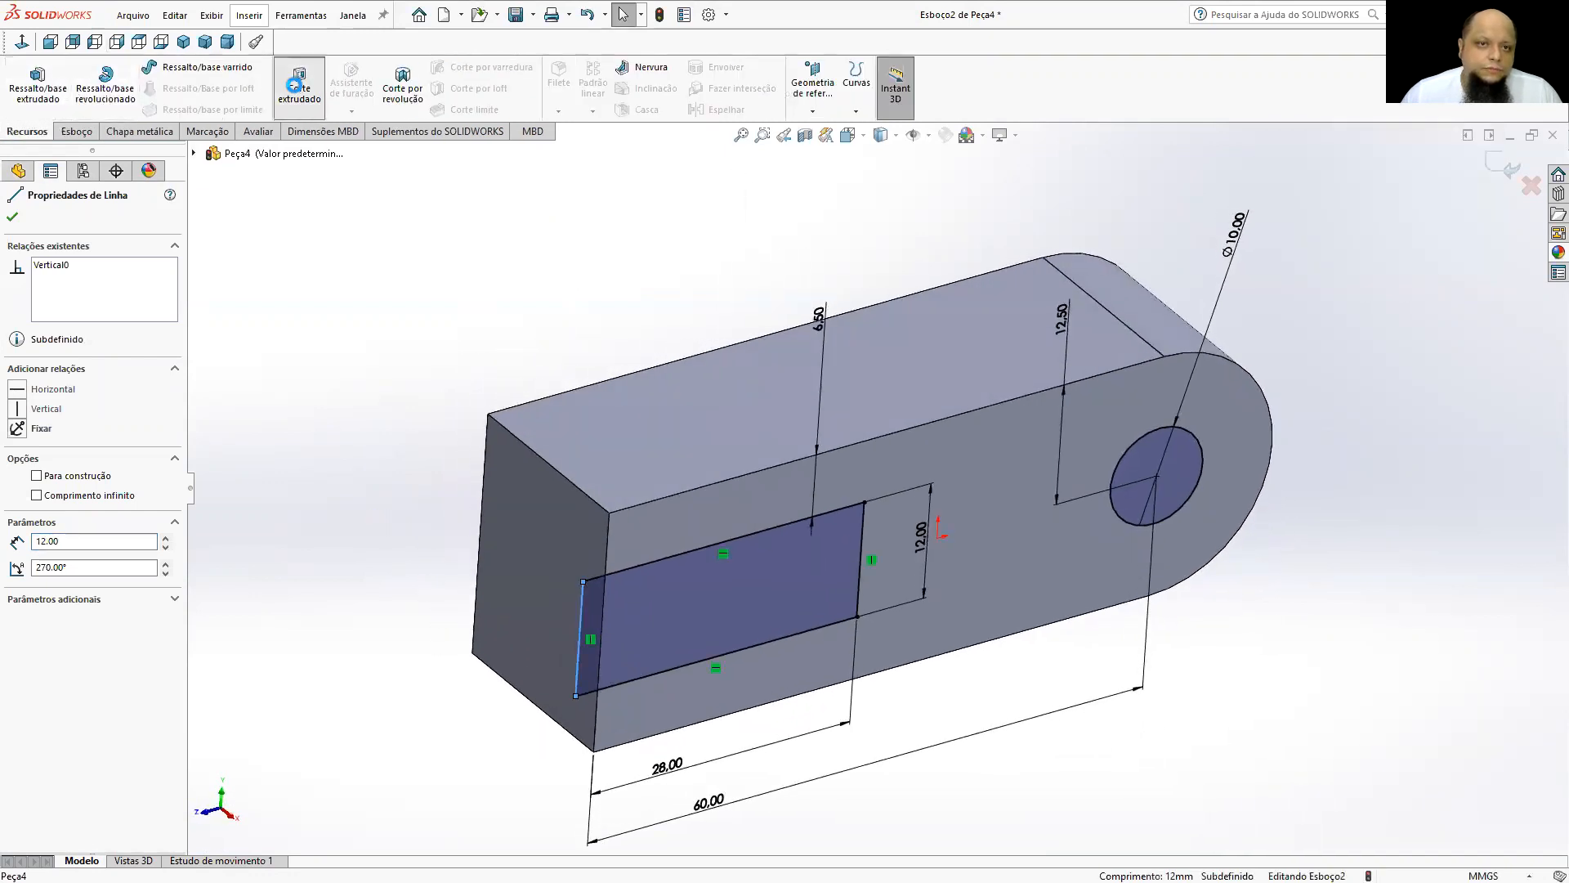
pyautogui.click(299, 85)
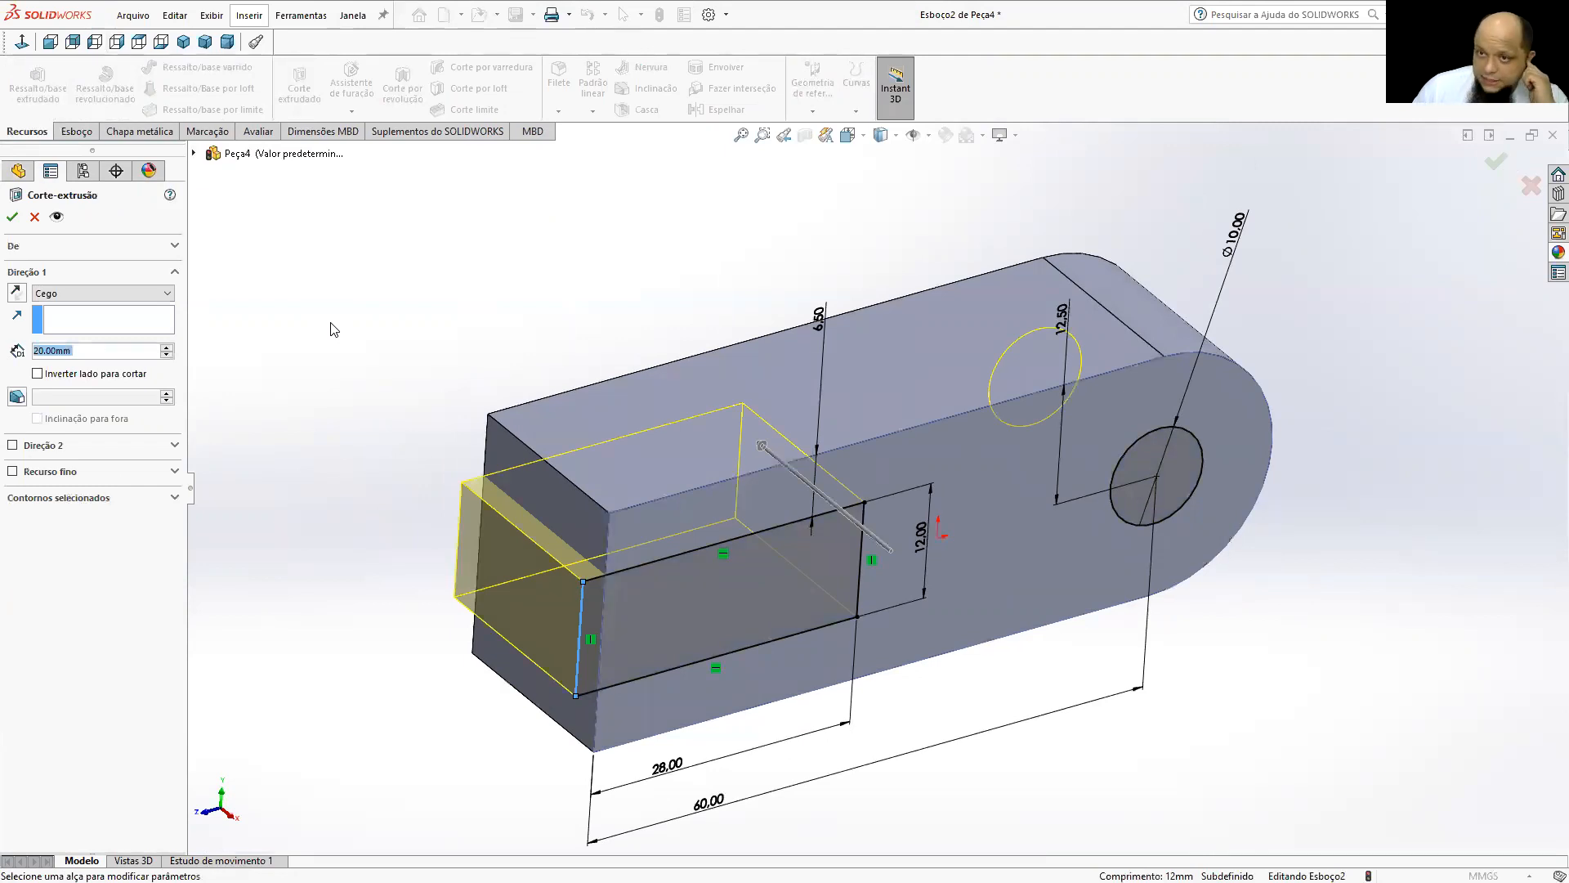
pyautogui.click(107, 294)
pyautogui.click(82, 320)
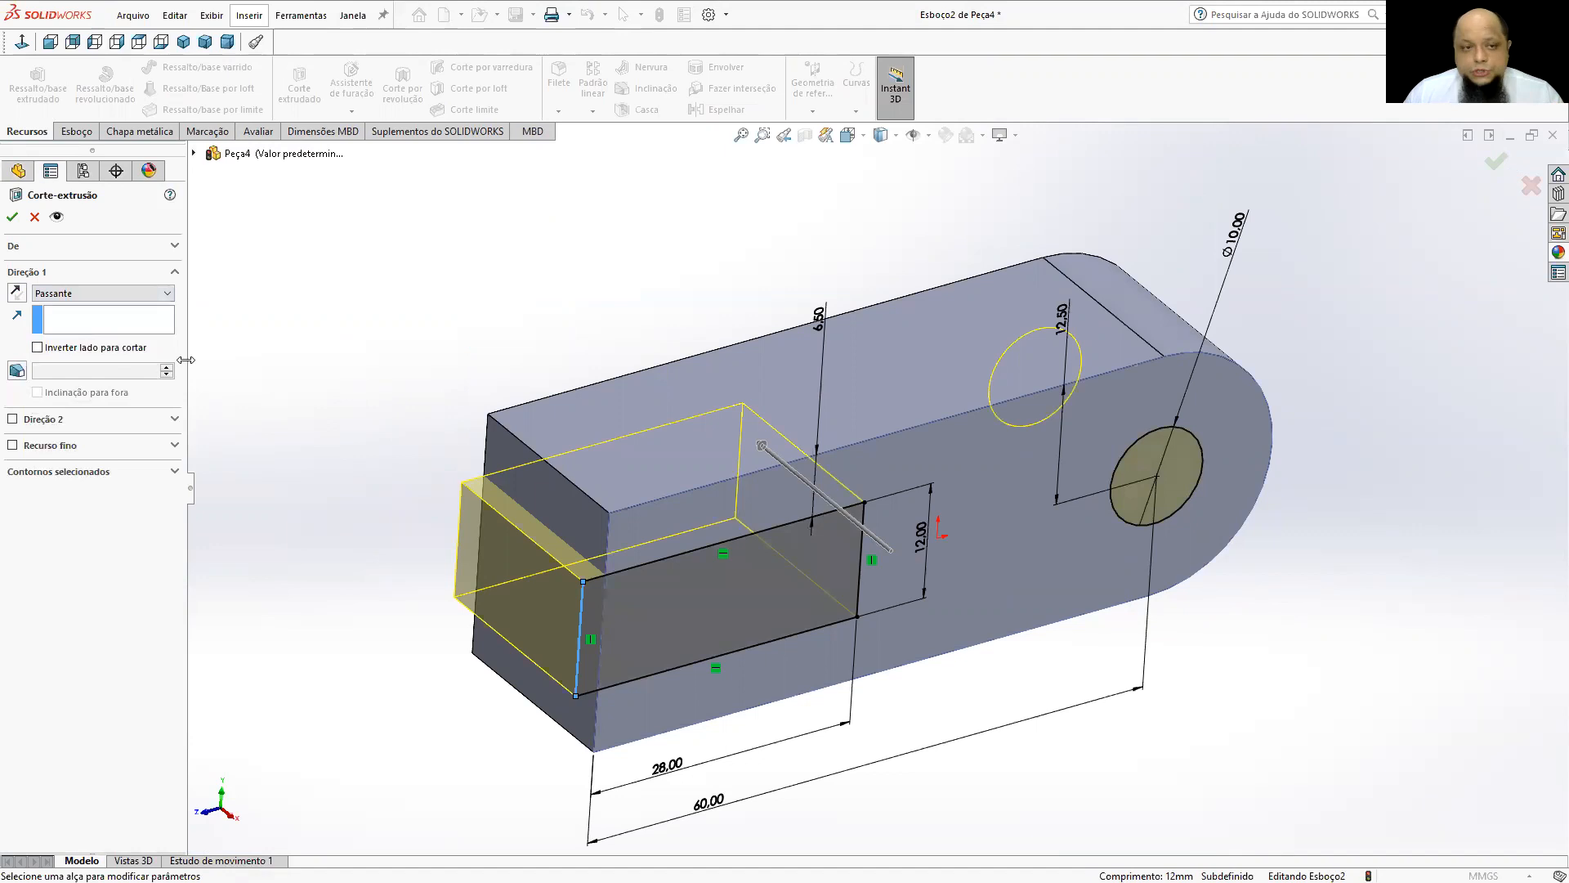
pyautogui.moveTo(948, 629); pyautogui.dragTo(1023, 383, button='middle')
pyautogui.hotkey('ctrl', '7')
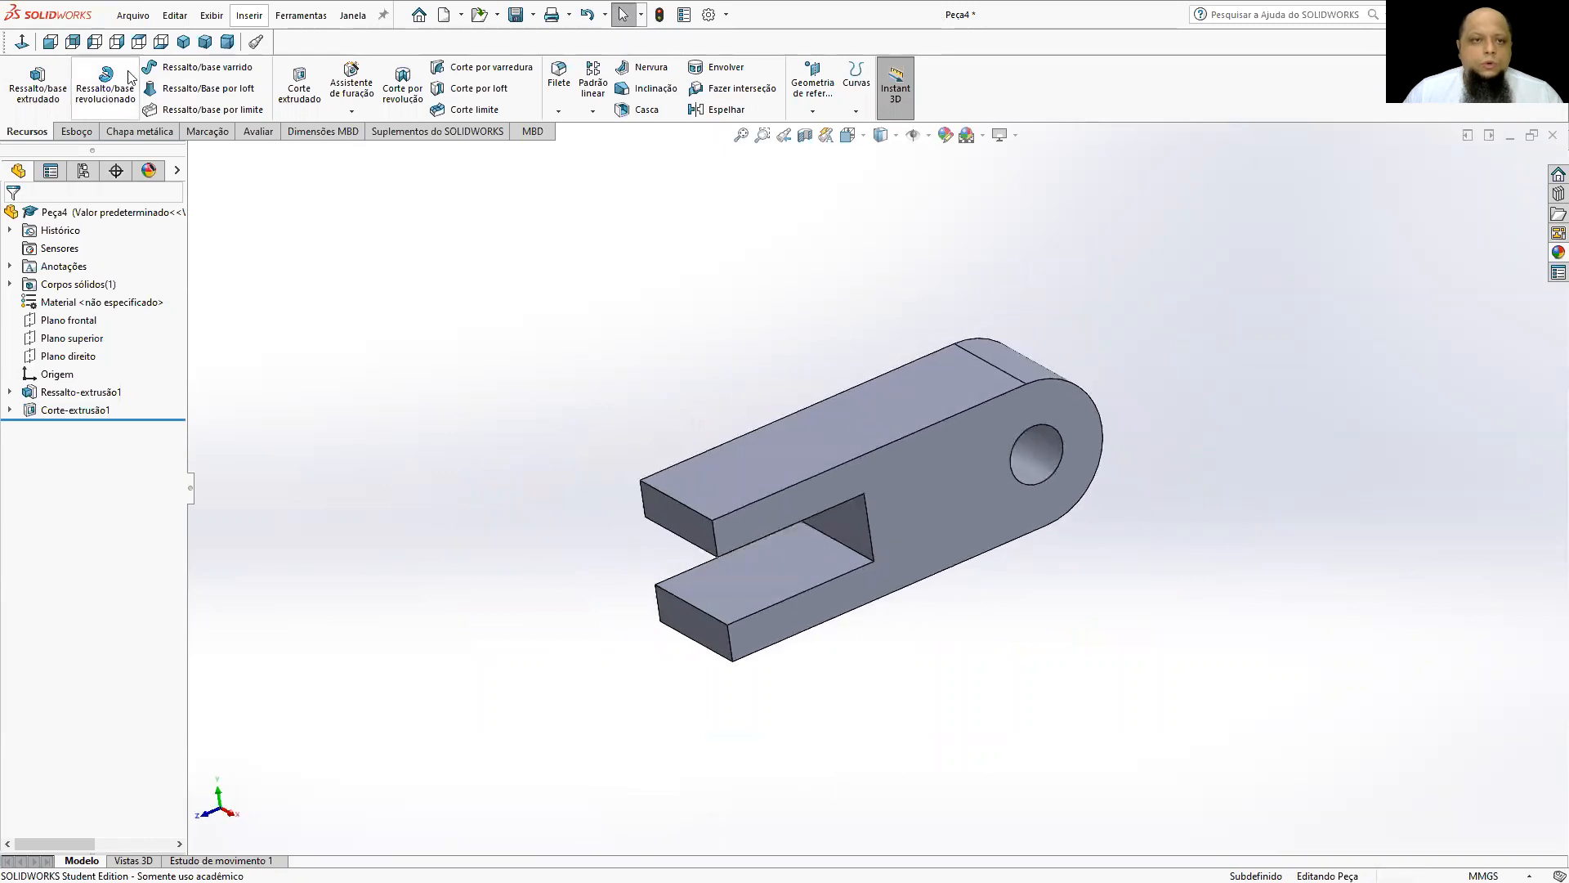
pyautogui.click(187, 45)
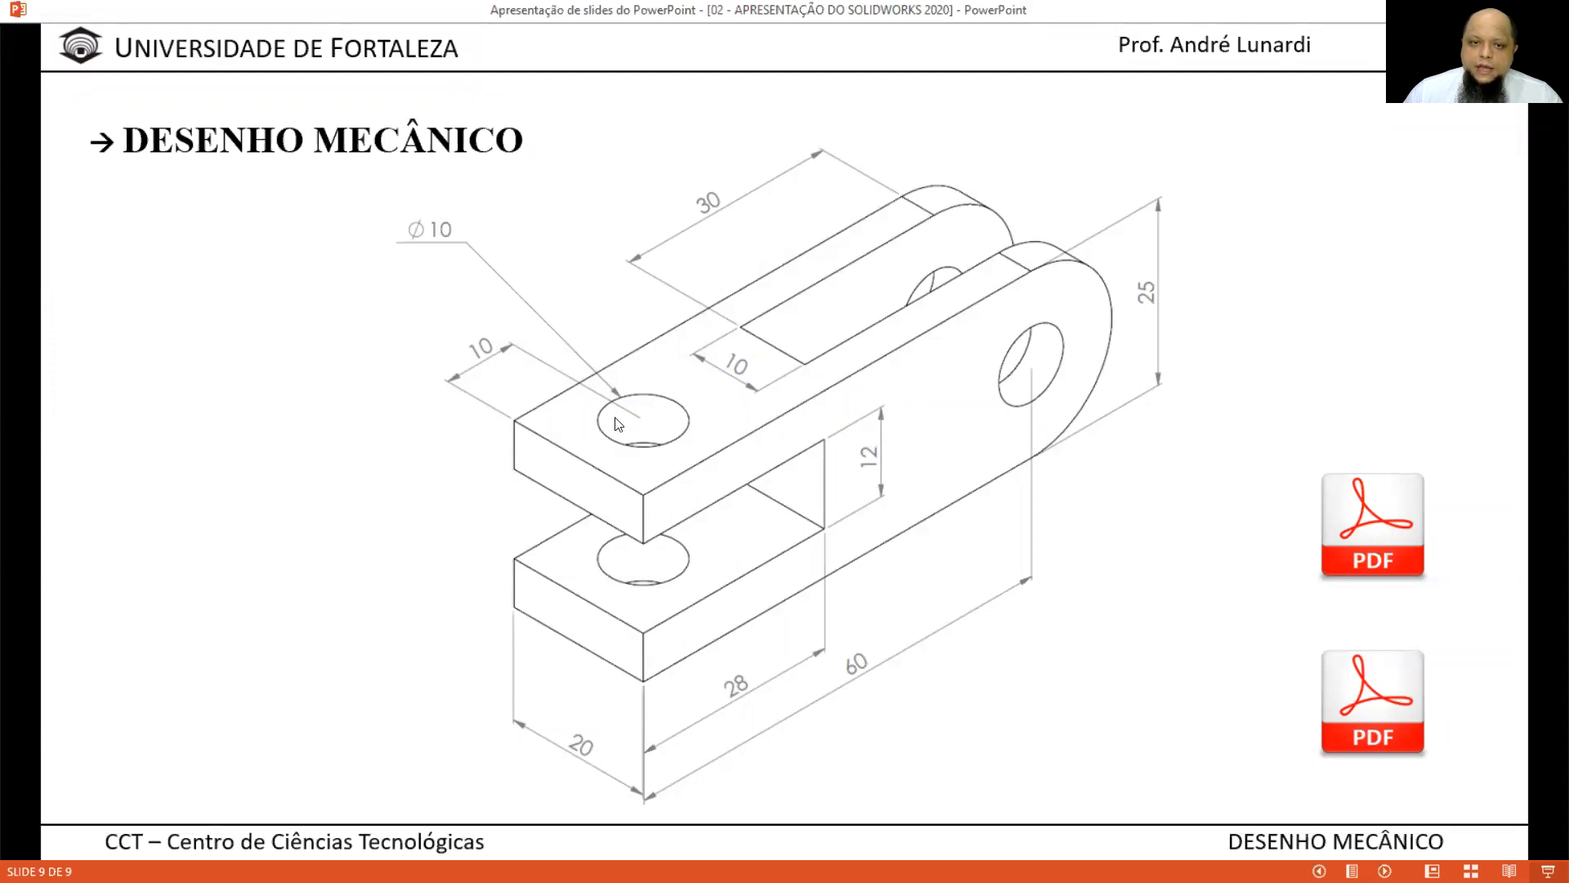
# Return to SOLIDWORKS and start a sketch on the part's flat upper face, viewed straight on.
pyautogui.hotkey('alt', 'Tab')
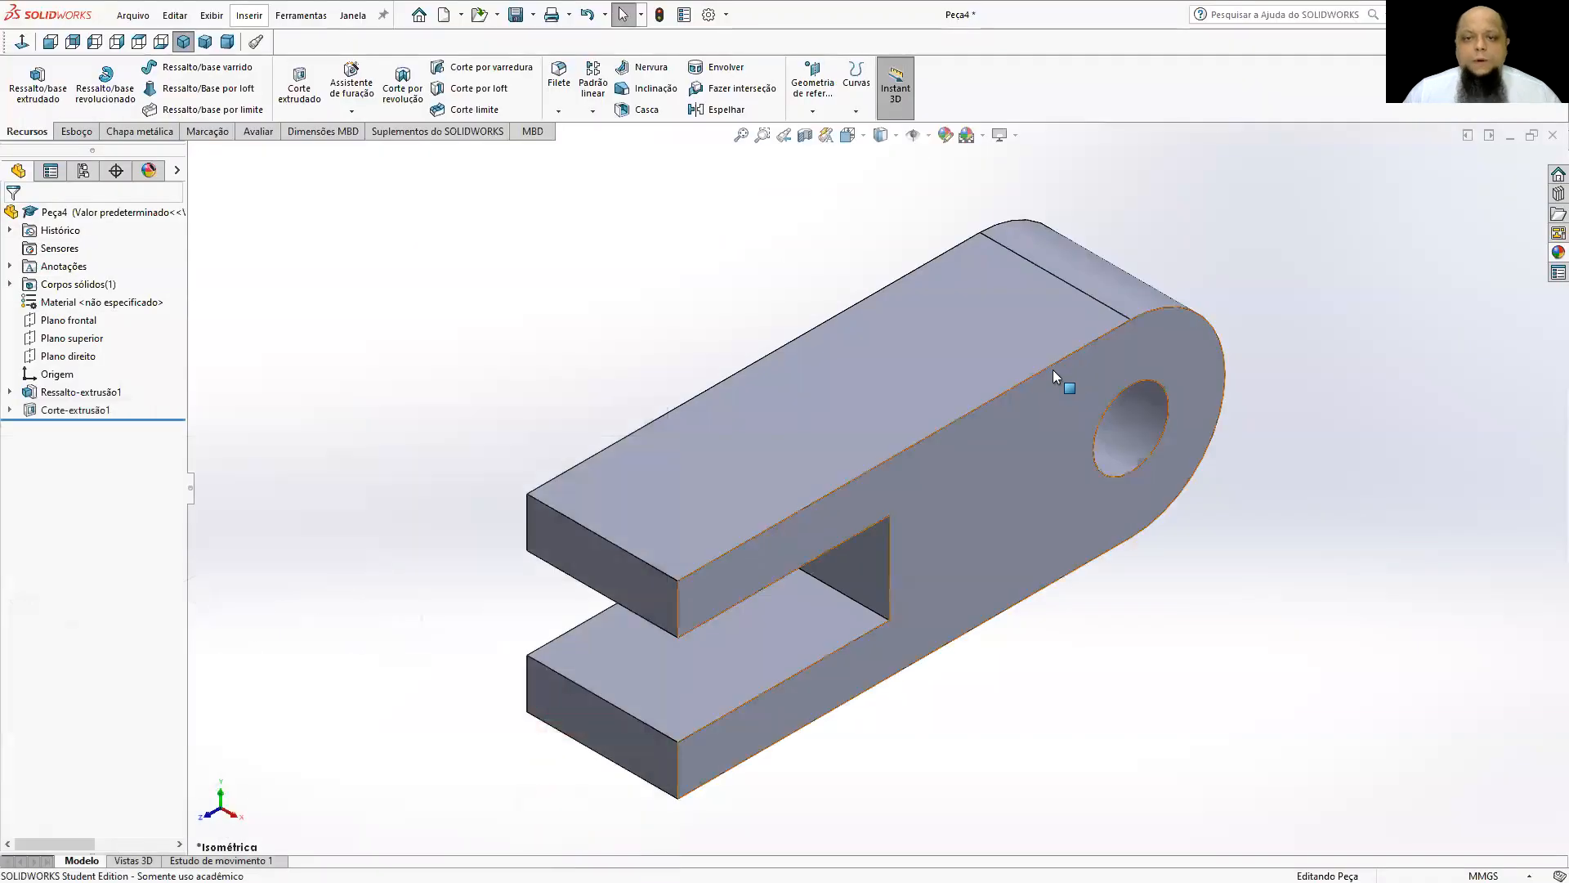
pyautogui.click(937, 359)
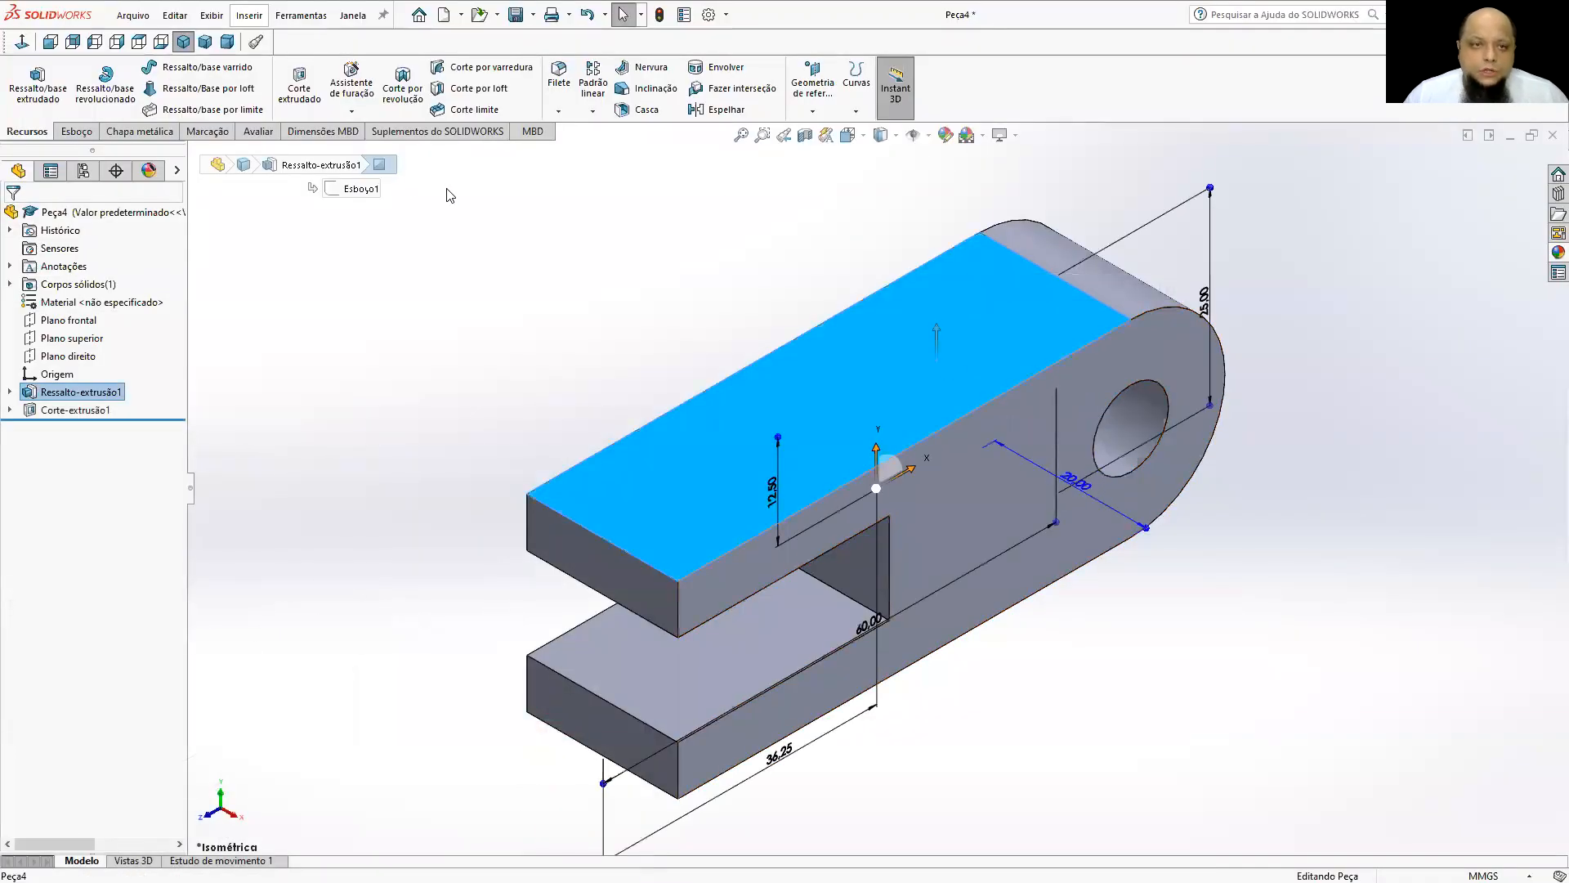
pyautogui.click(77, 132)
pyautogui.click(25, 86)
pyautogui.click(18, 44)
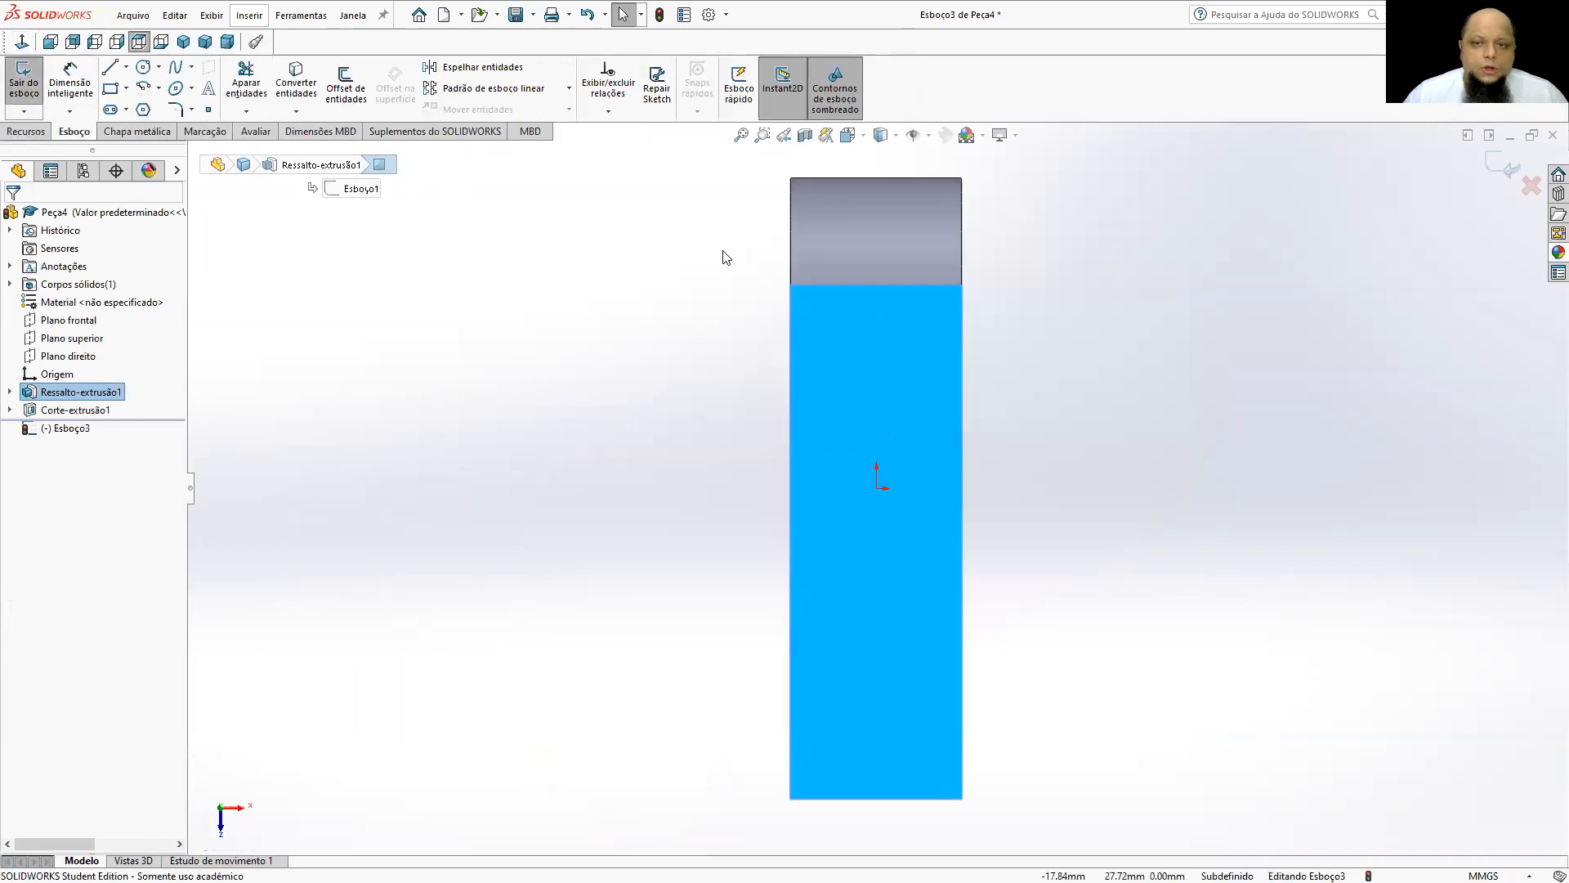
# Sketch a lengthwise corner rectangle about 8.8 mm wide and 51 mm long, extending past the part's rounded end.
pyautogui.click(110, 88)
pyautogui.click(846, 187)
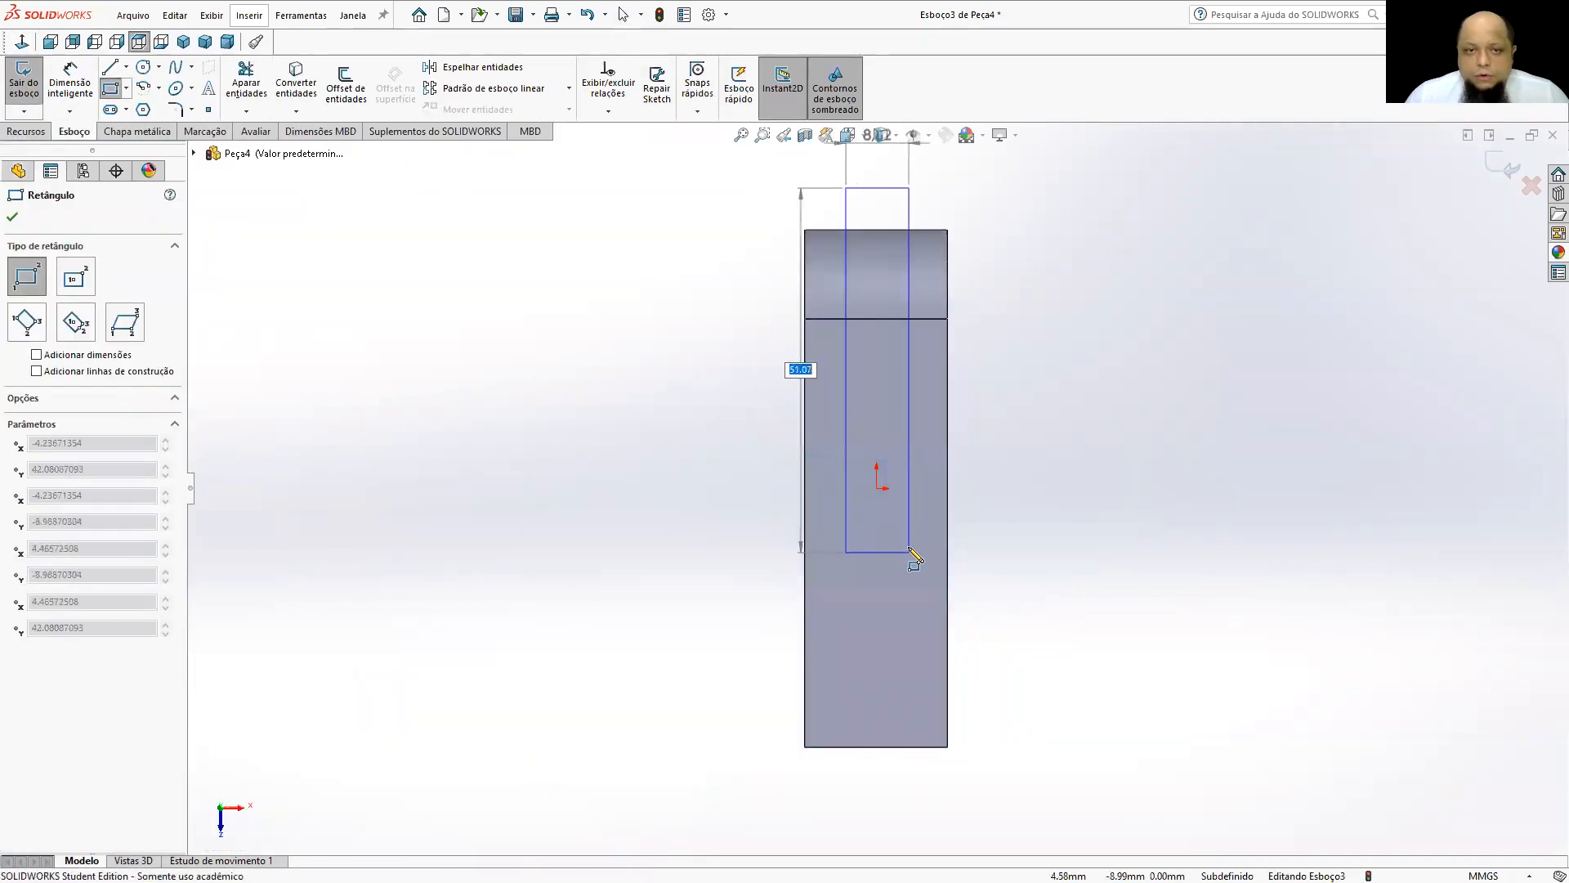
pyautogui.click(909, 550)
# Sketch a circle about 11 mm in diameter near the flat end of the upper face, below the rectangle.
pyautogui.click(144, 68)
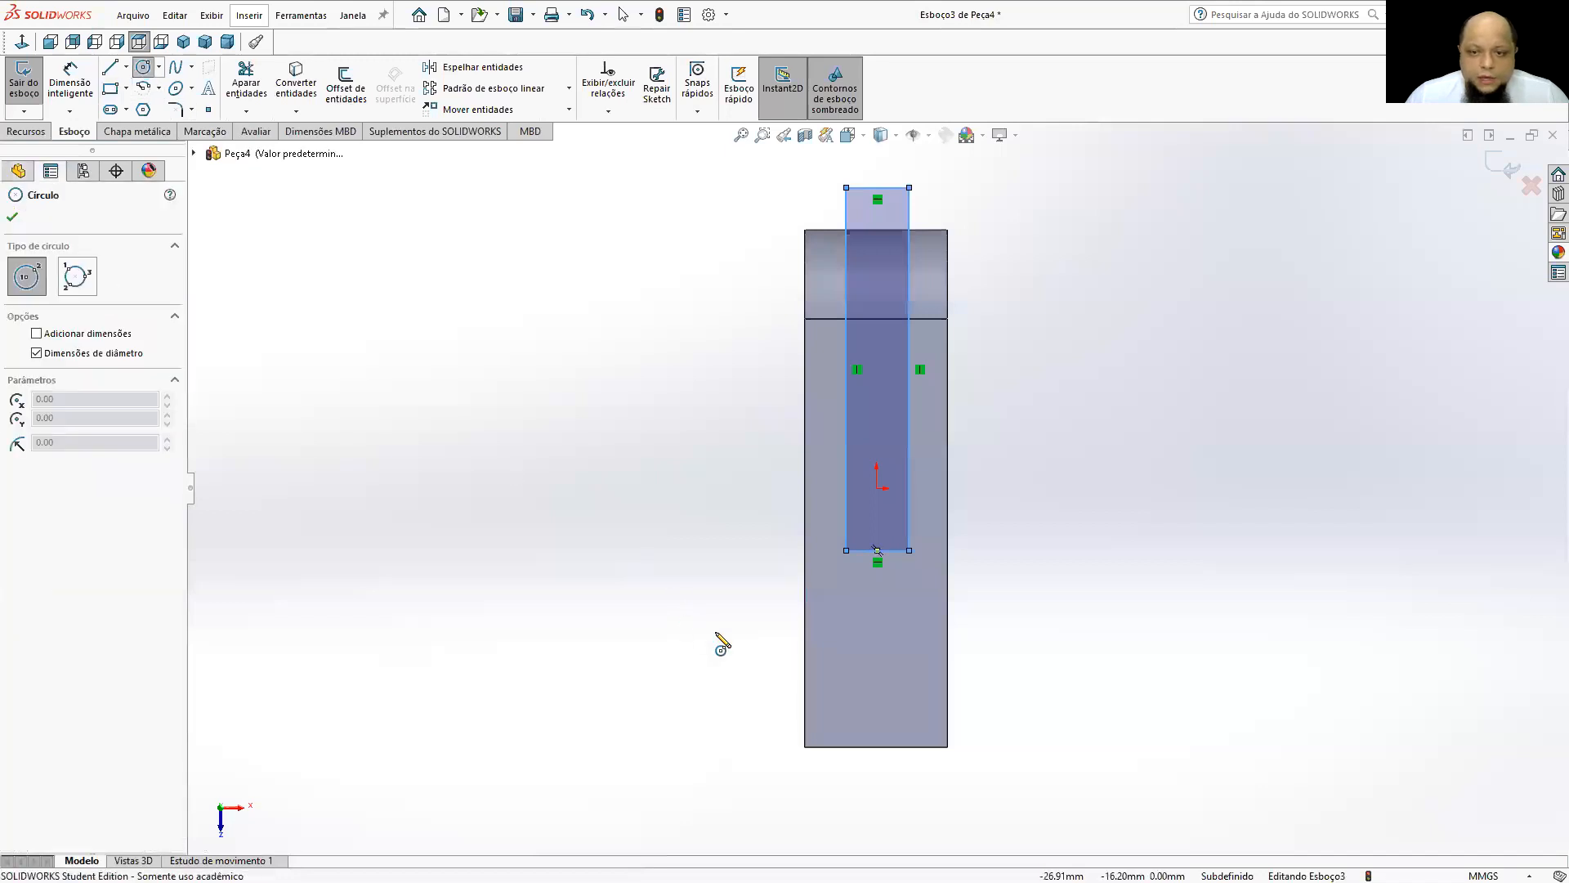
pyautogui.click(853, 676)
pyautogui.click(883, 651)
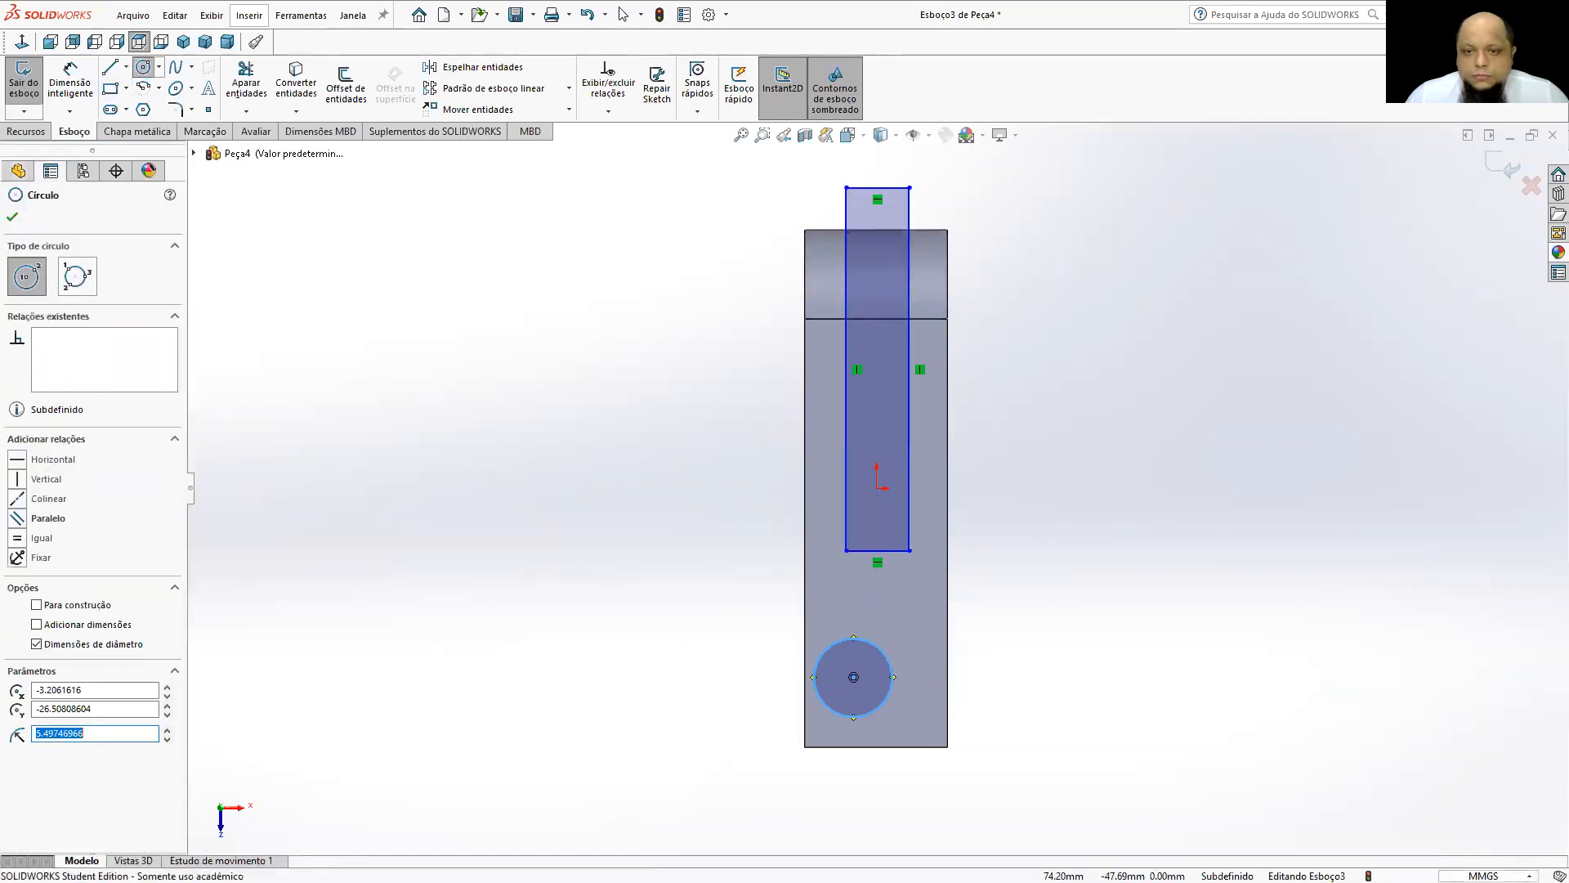
# Dimension the distance from the circle's centre to the part's flat end edge as 10 mm.
pyautogui.click(70, 82)
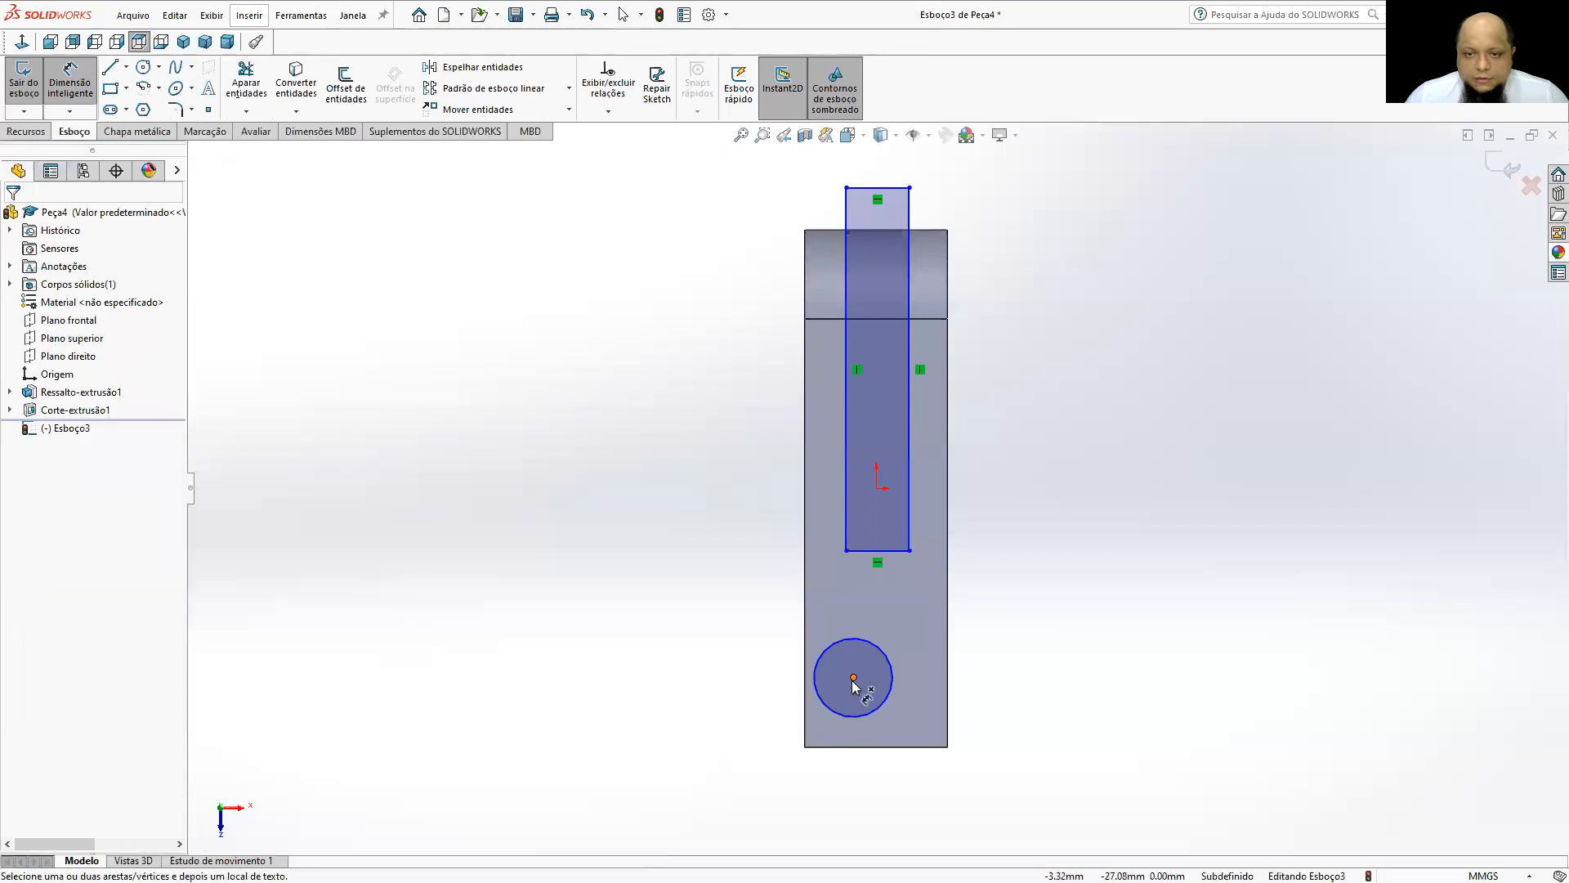
pyautogui.click(853, 676)
pyautogui.click(837, 745)
pyautogui.click(702, 729)
pyautogui.write('10')
pyautogui.press('Return')
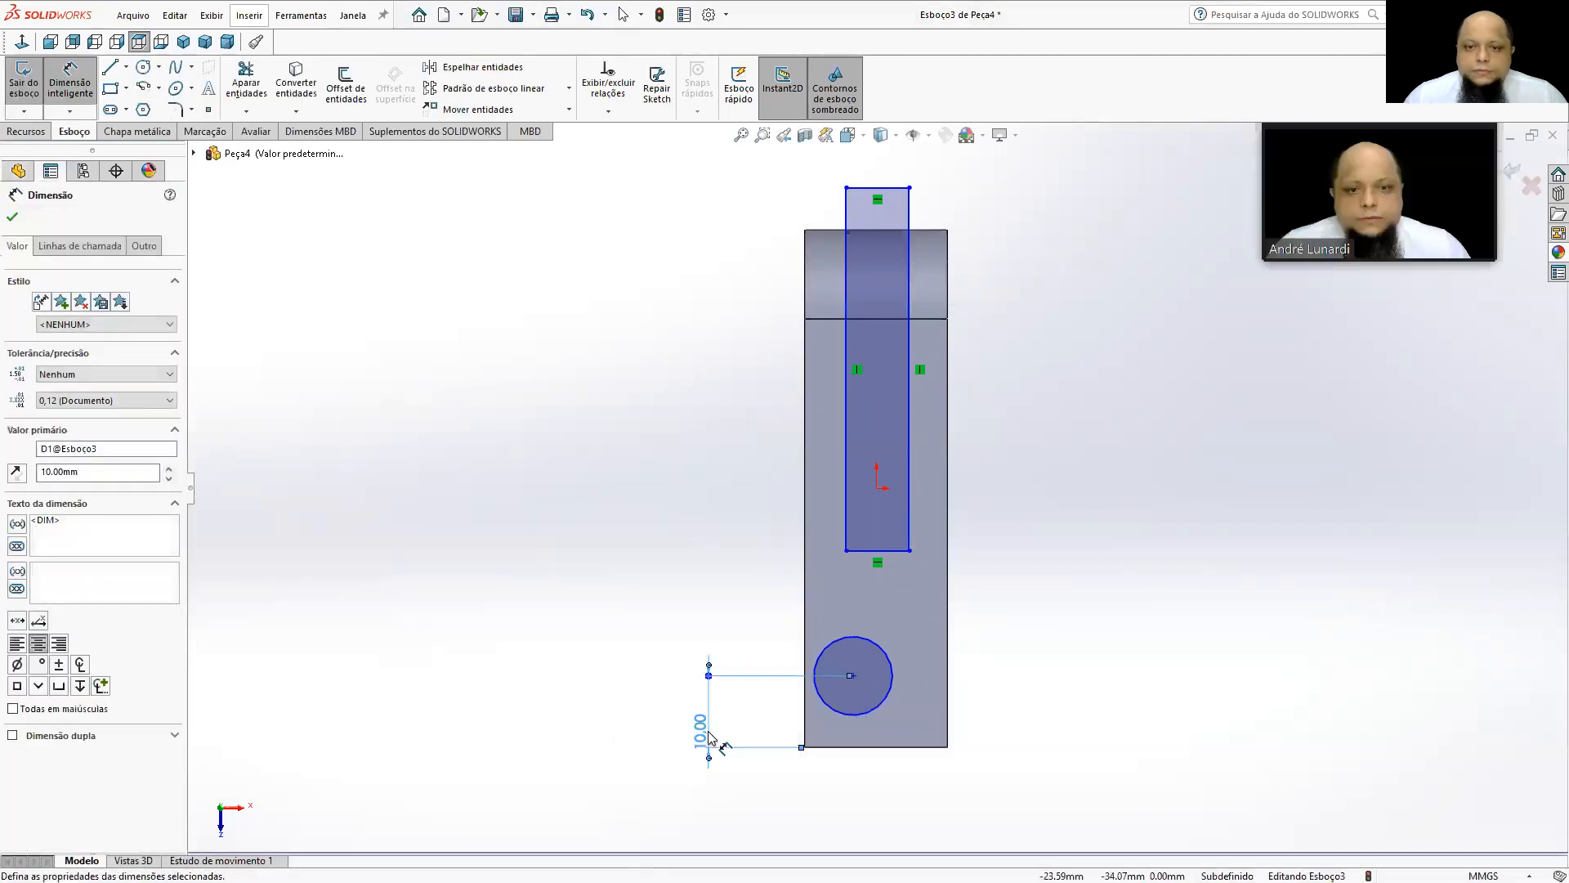
# Dimension the circle's diameter as 10 mm.
pyautogui.click(881, 703)
pyautogui.click(1100, 580)
pyautogui.write('10')
pyautogui.press('Return')
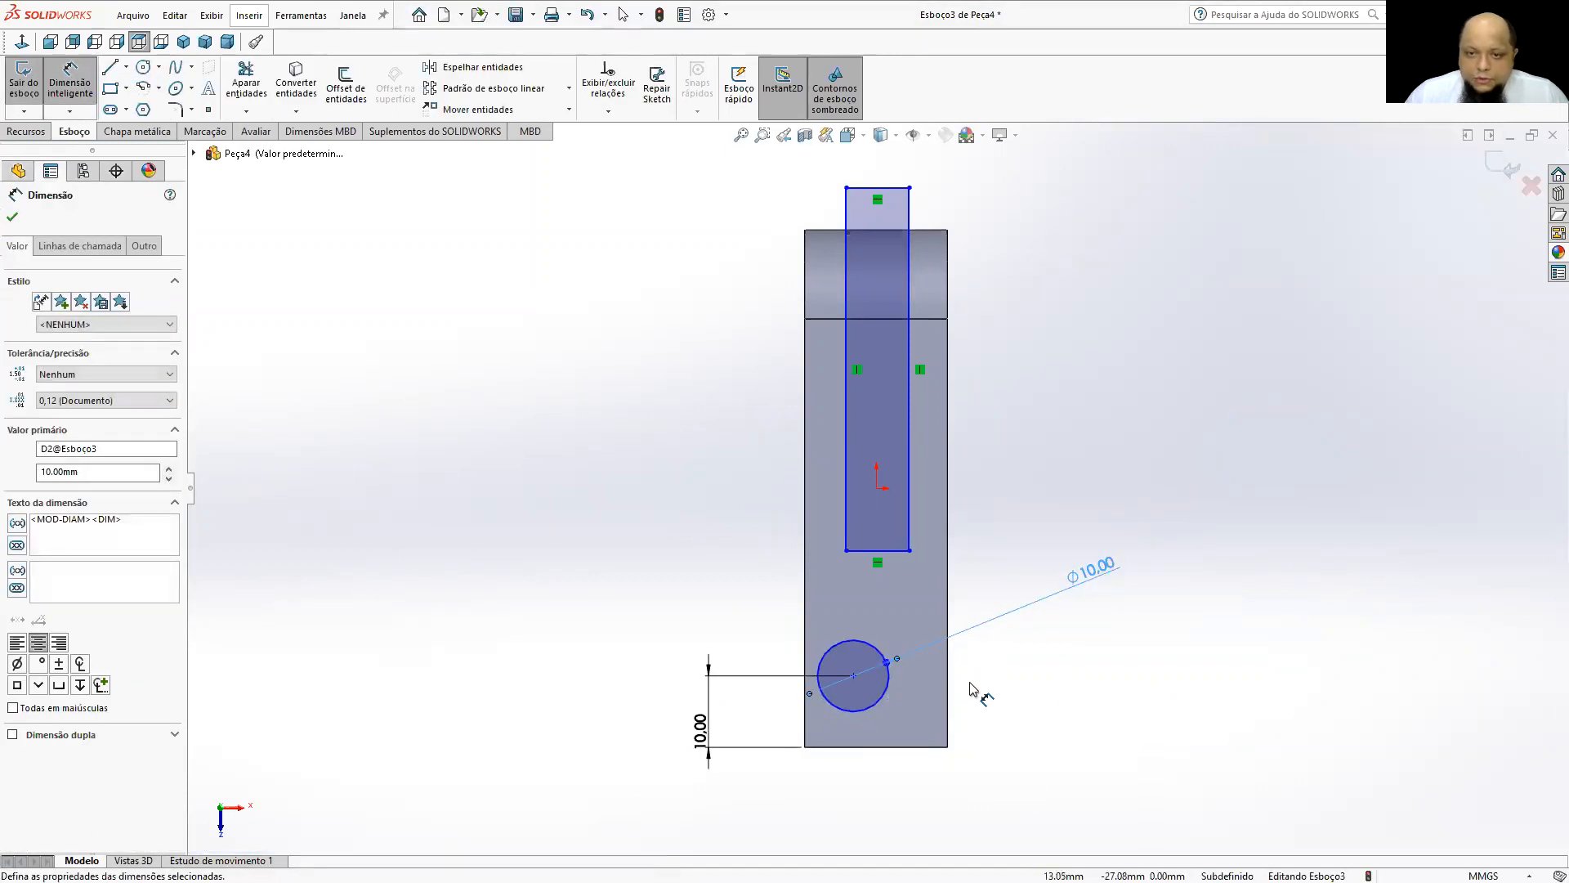
# Centre the circle across the face's width by dimensioning its horizontal distance from the origin as 0 mm.
pyautogui.click(877, 490)
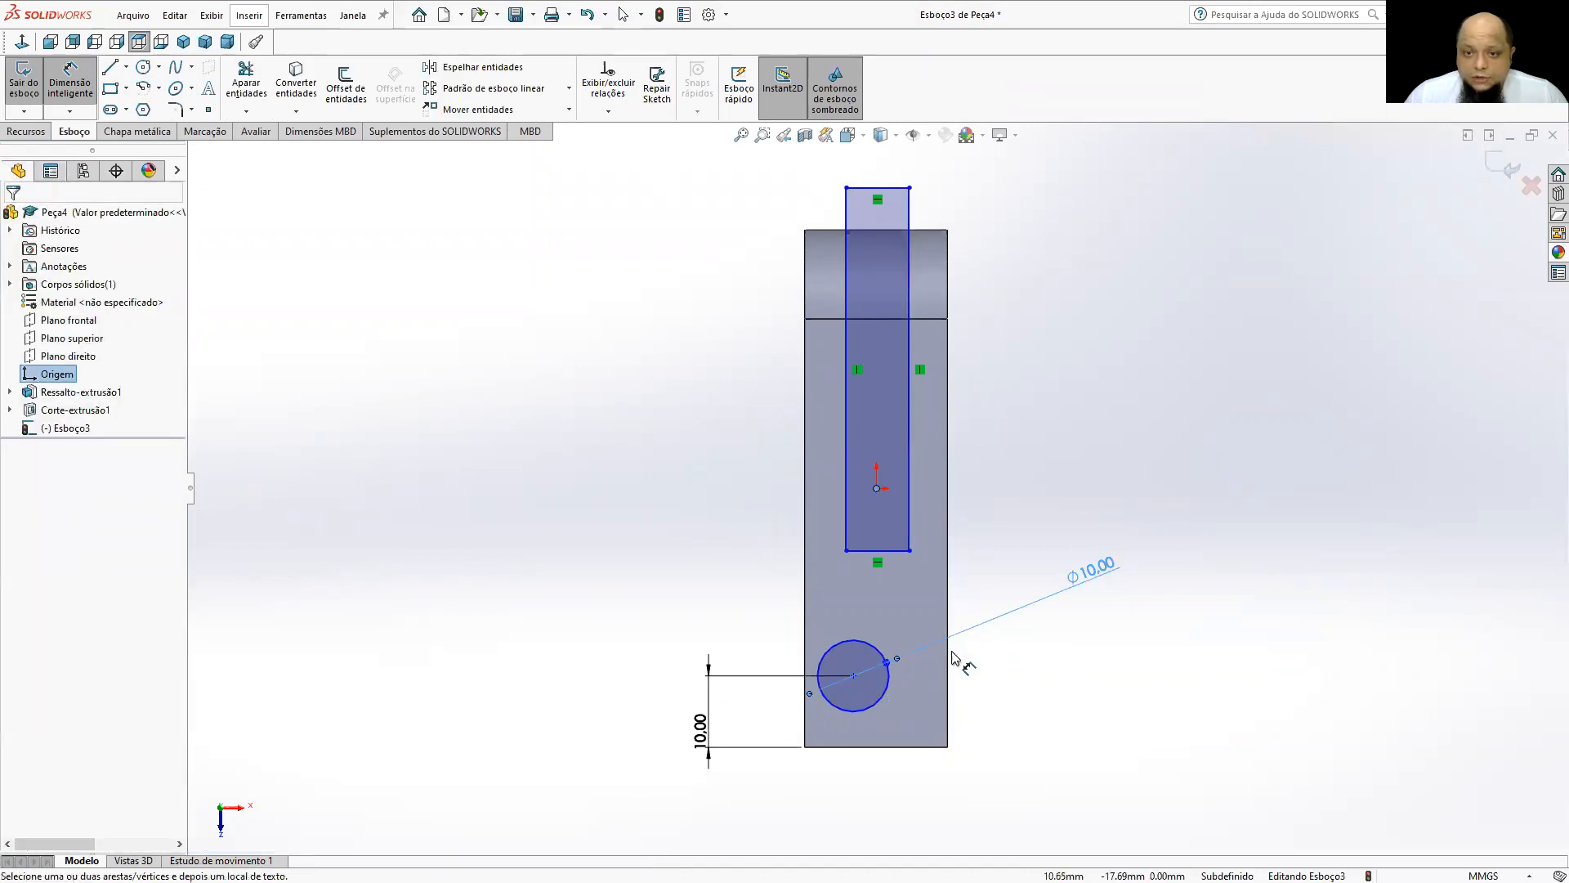
pyautogui.click(853, 675)
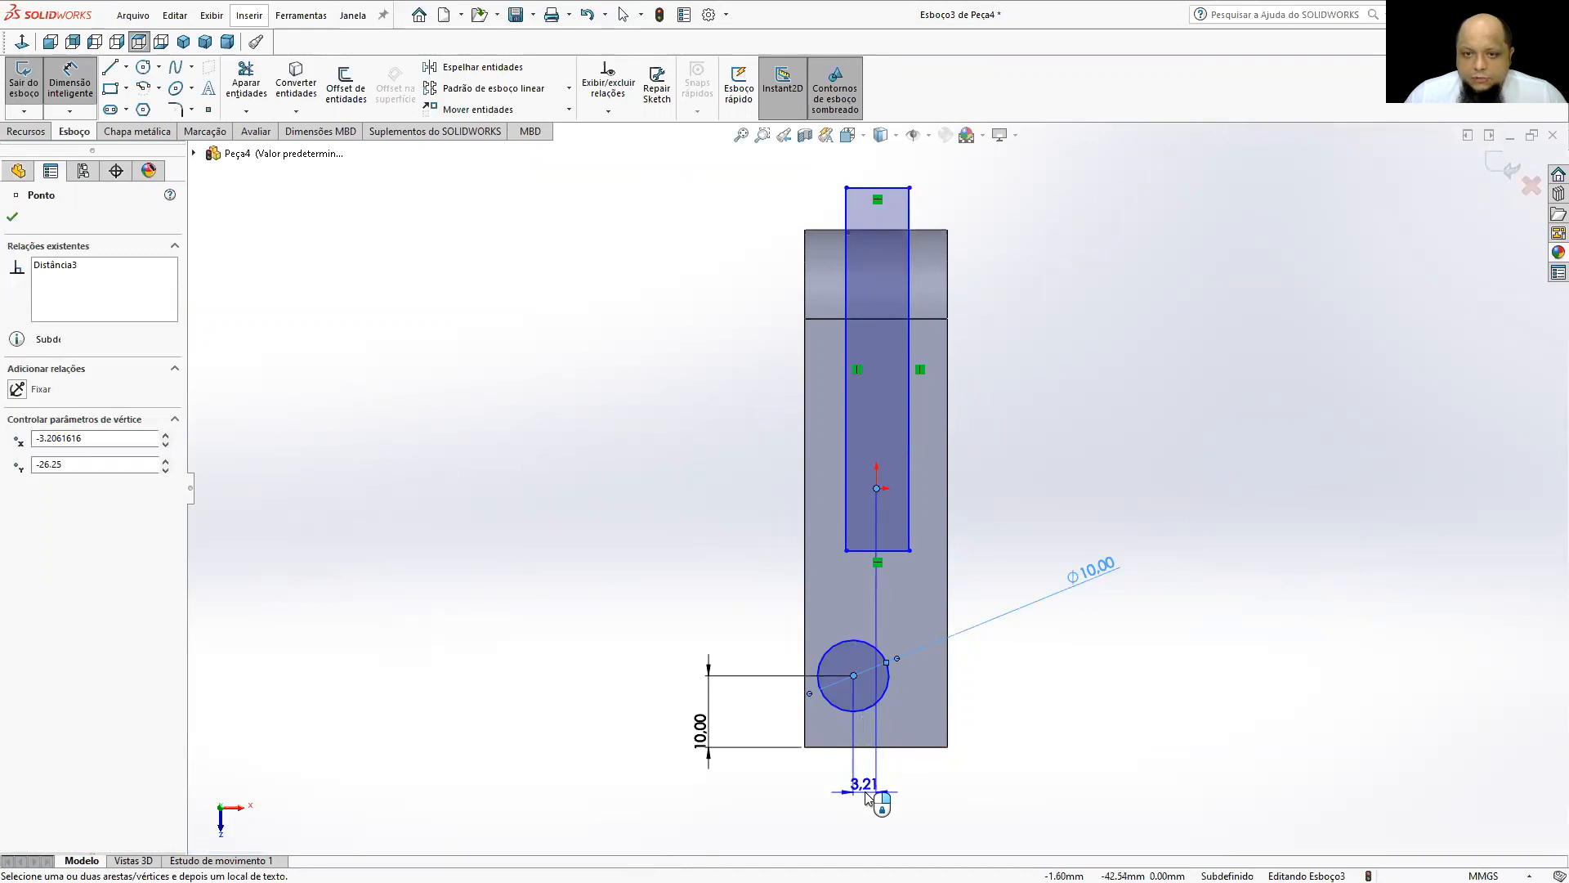
pyautogui.click(868, 797)
pyautogui.write('0')
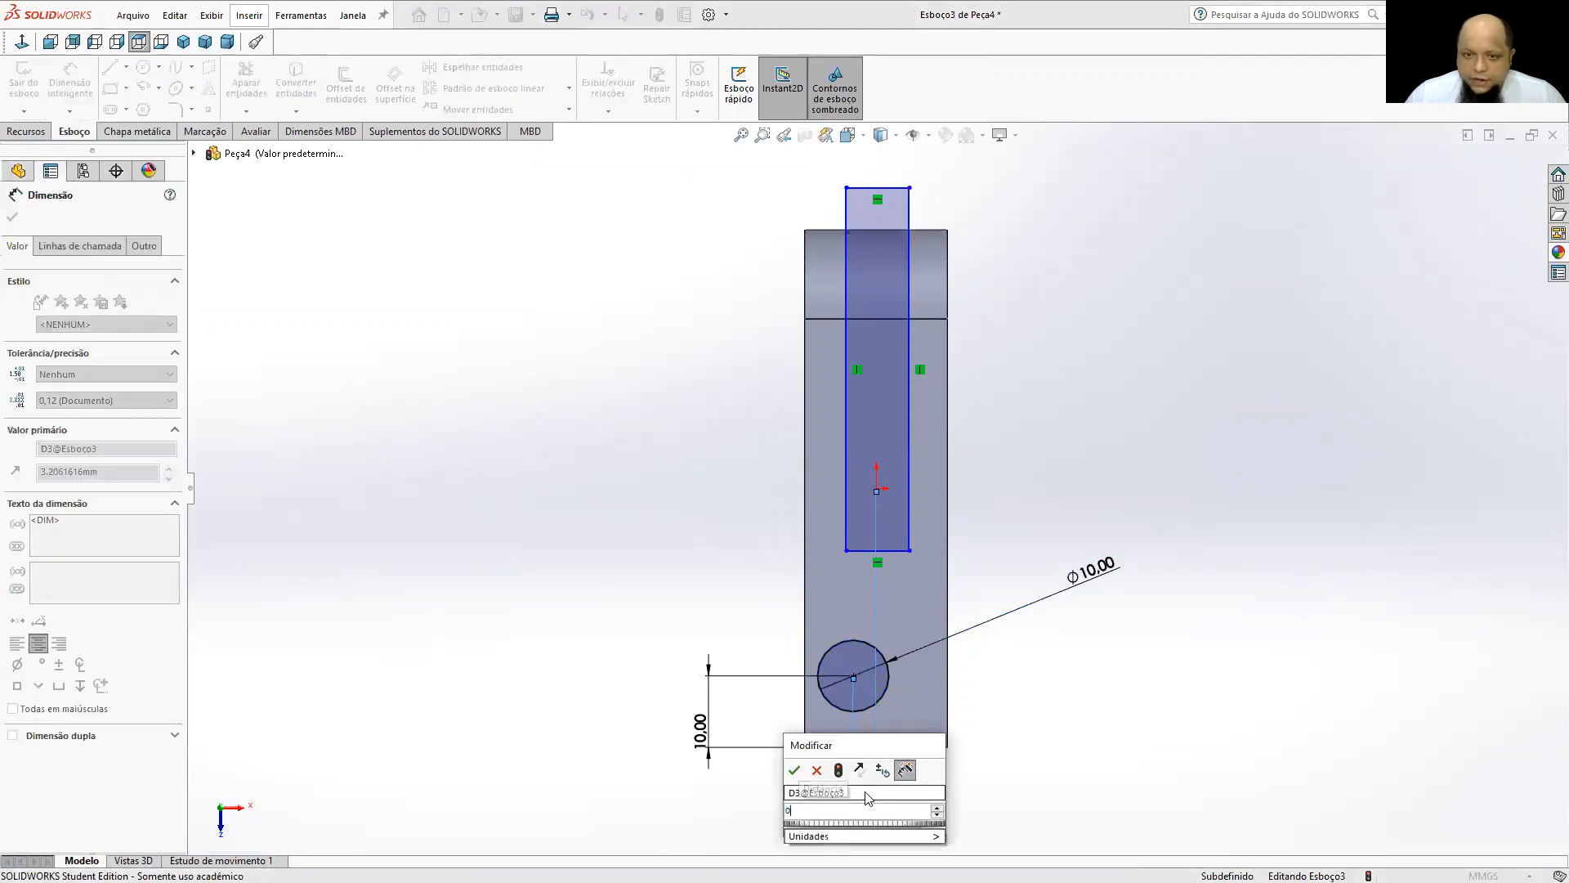
pyautogui.press('Return')
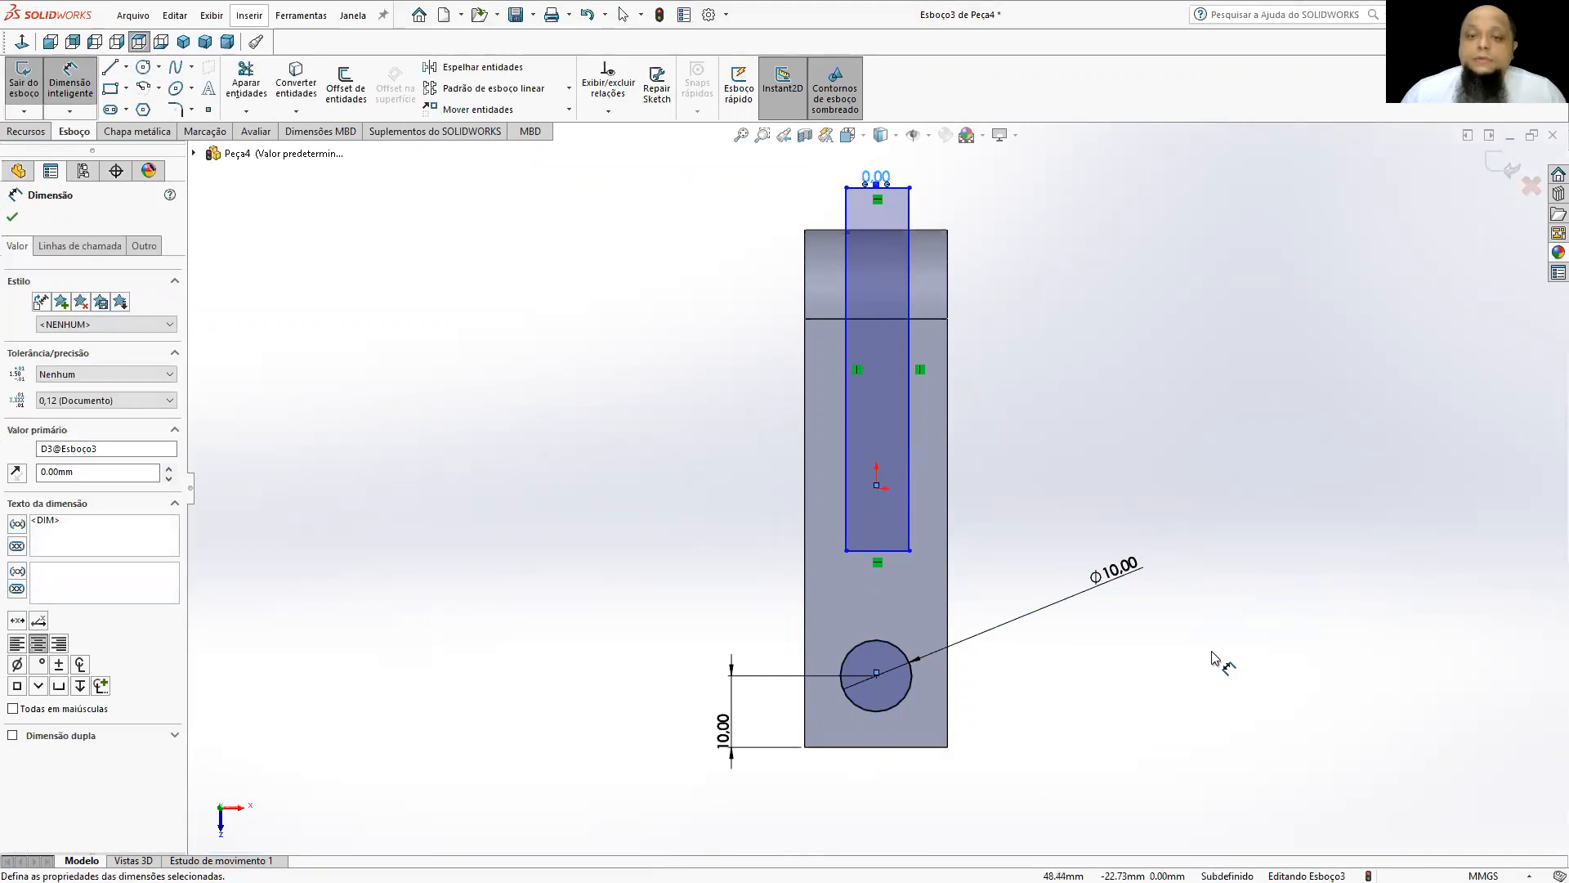
# Dimension the rectangle's short side as 10 mm.
pyautogui.click(899, 550)
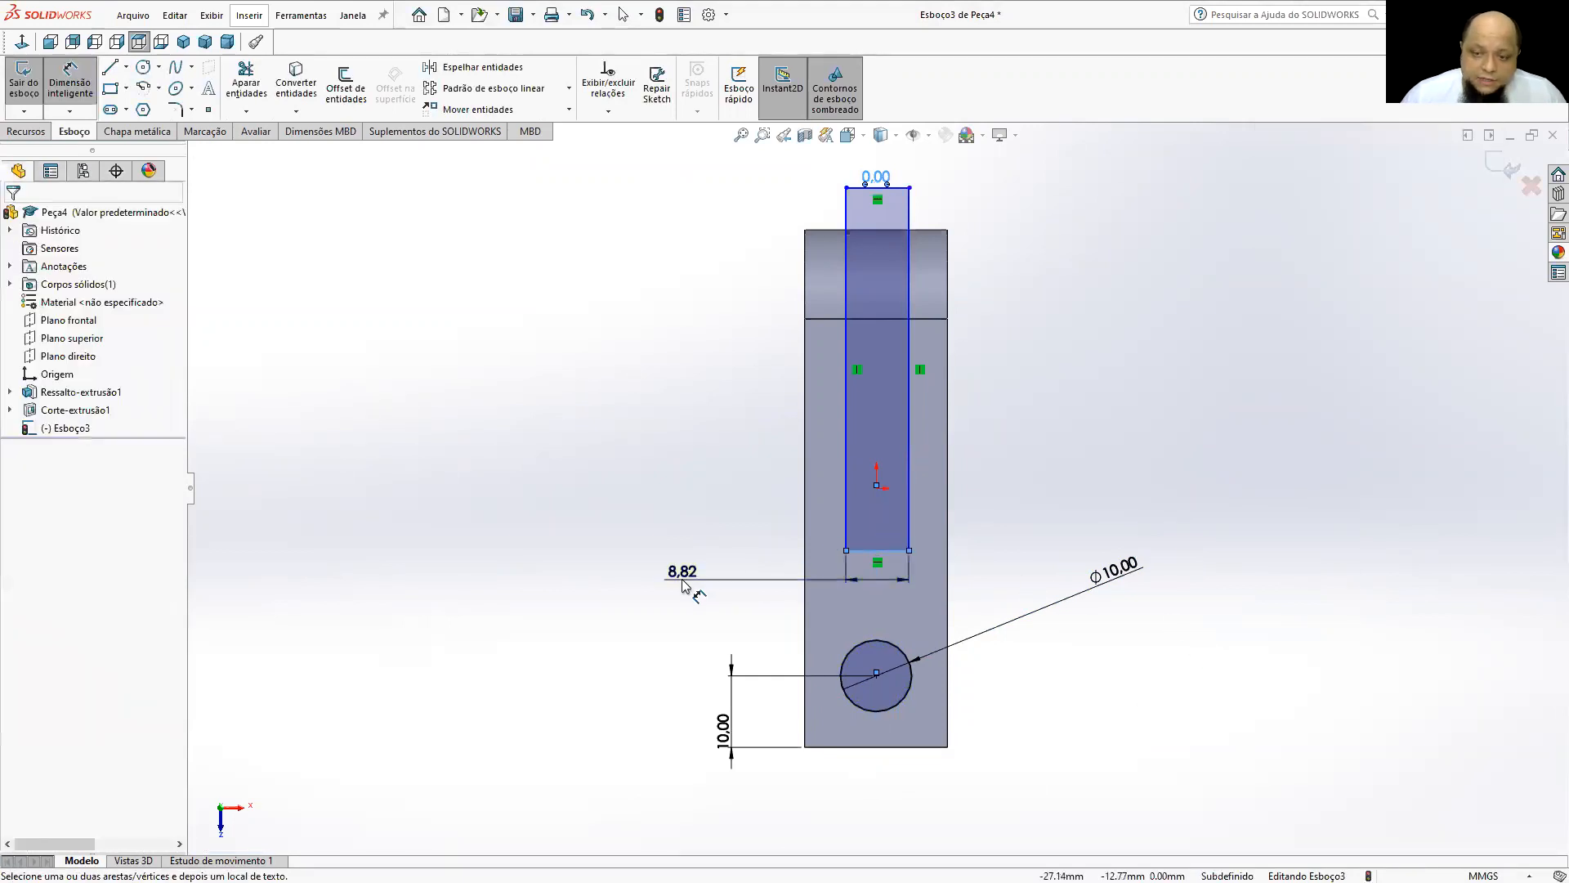
pyautogui.click(682, 586)
pyautogui.write('10')
pyautogui.press('Return')
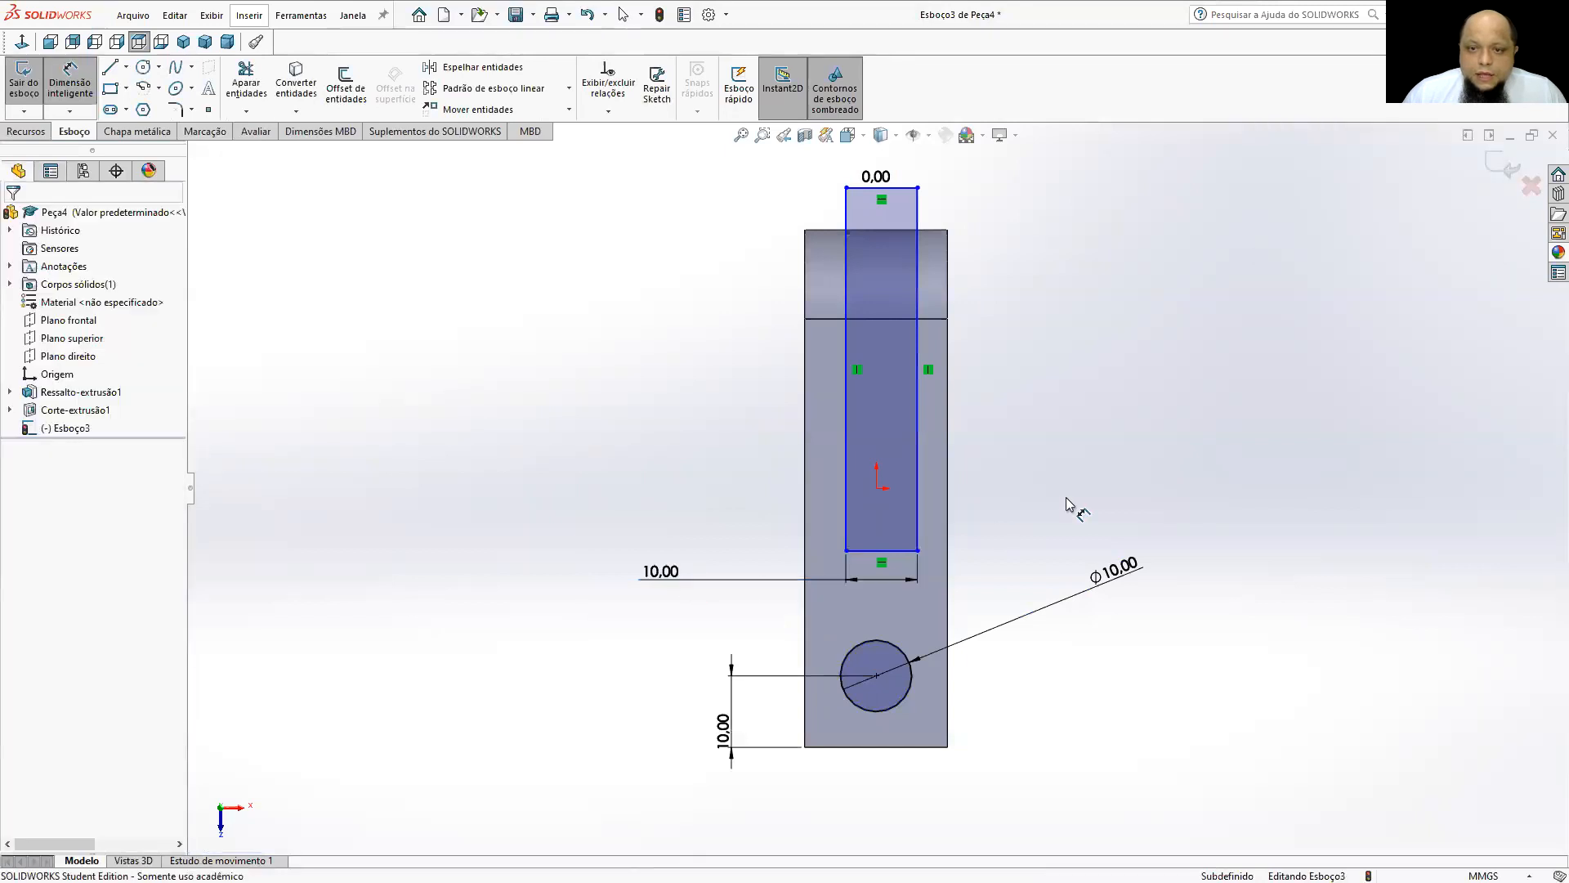
# Dimension the horizontal distance from the origin to the rectangle's left long side as 5 mm.
pyautogui.click(877, 488)
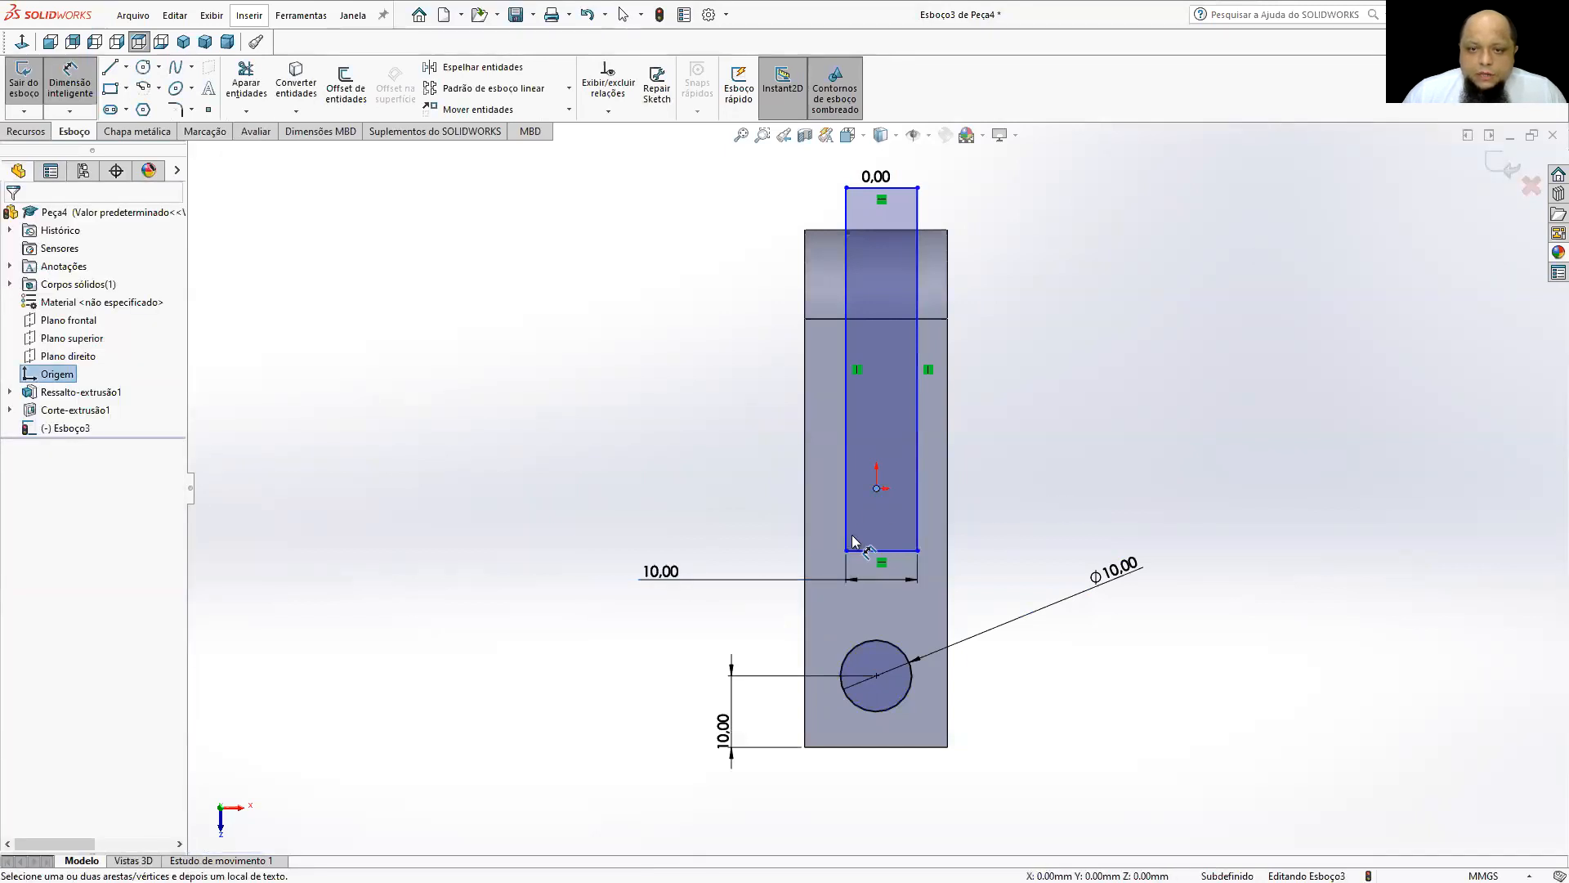
pyautogui.click(849, 542)
pyautogui.click(989, 505)
pyautogui.write('5')
pyautogui.press('Return')
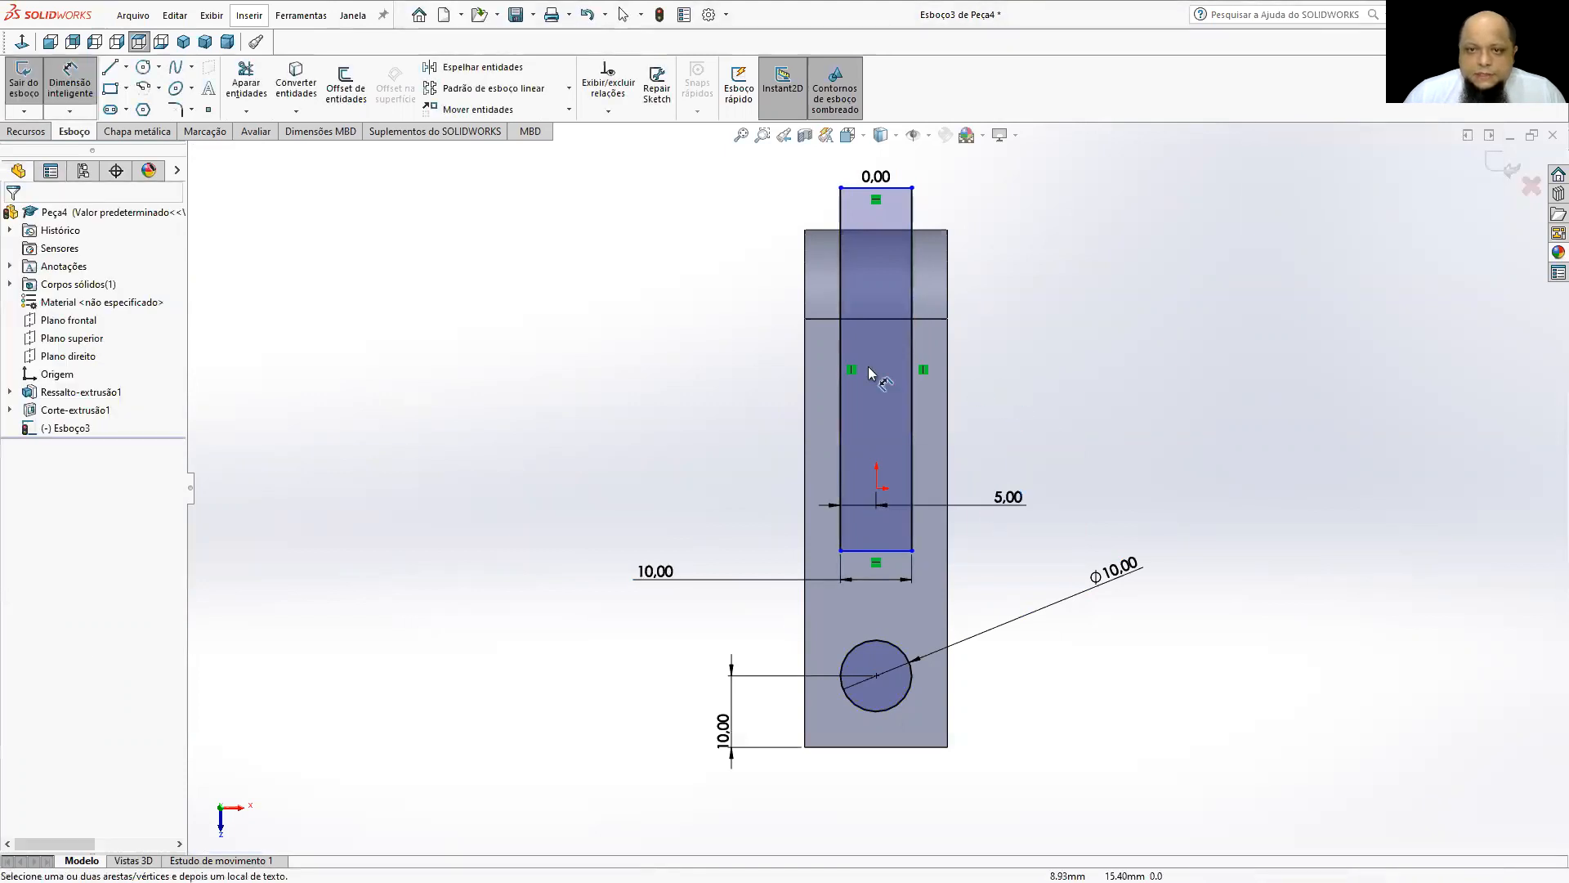
# Dimension the distance from the edge where the rounded end begins to the rectangle's inner short side as 30 mm.
pyautogui.click(822, 319)
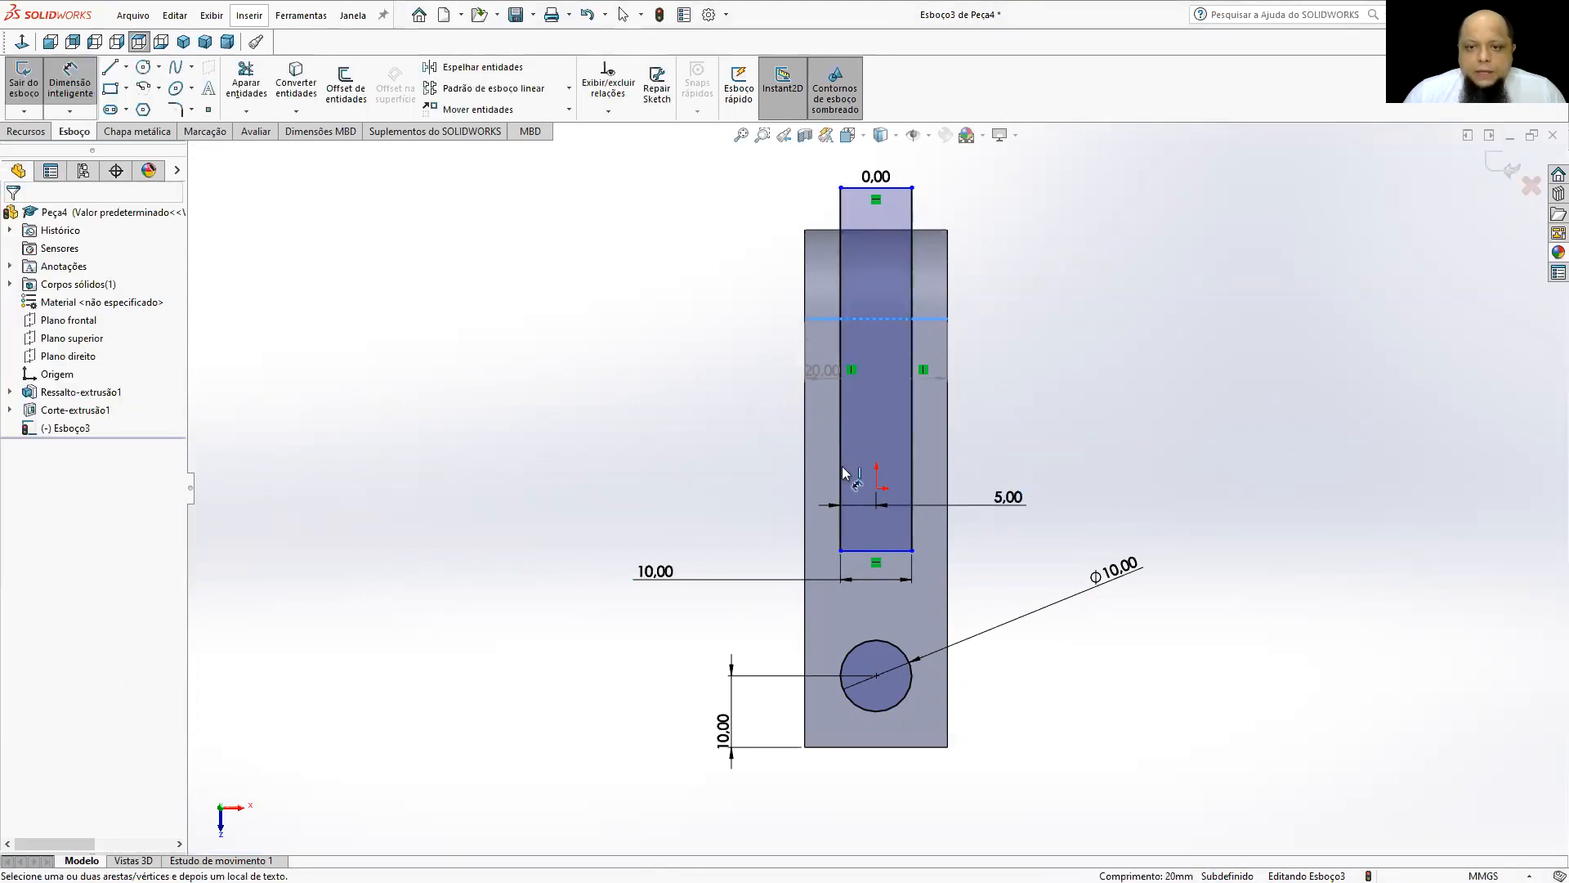
pyautogui.click(850, 548)
pyautogui.click(733, 434)
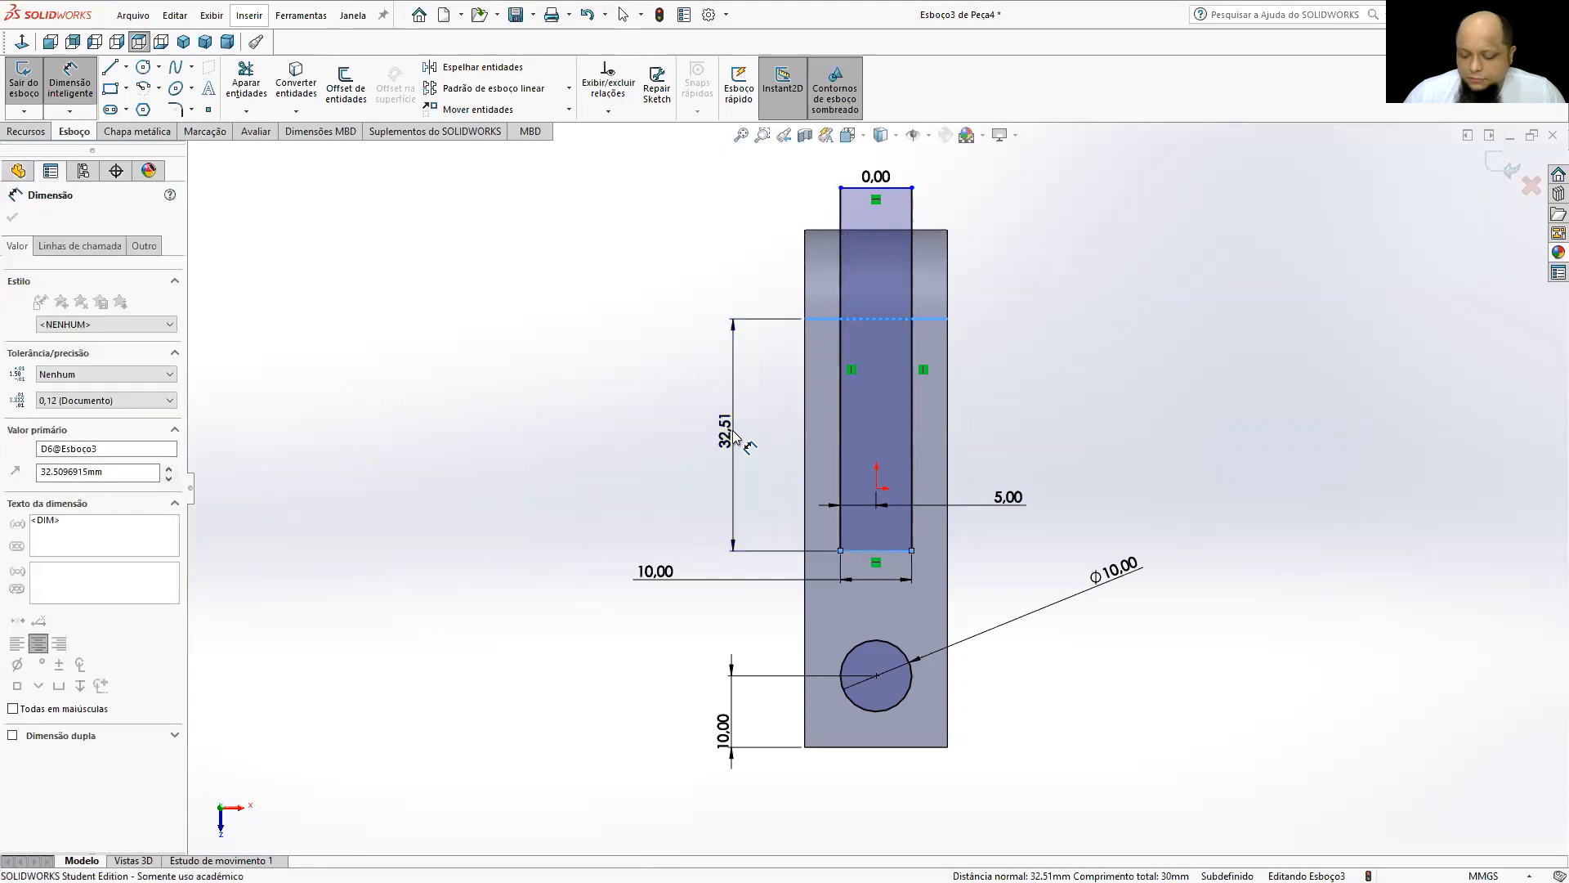
pyautogui.write('30')
pyautogui.press('Return')
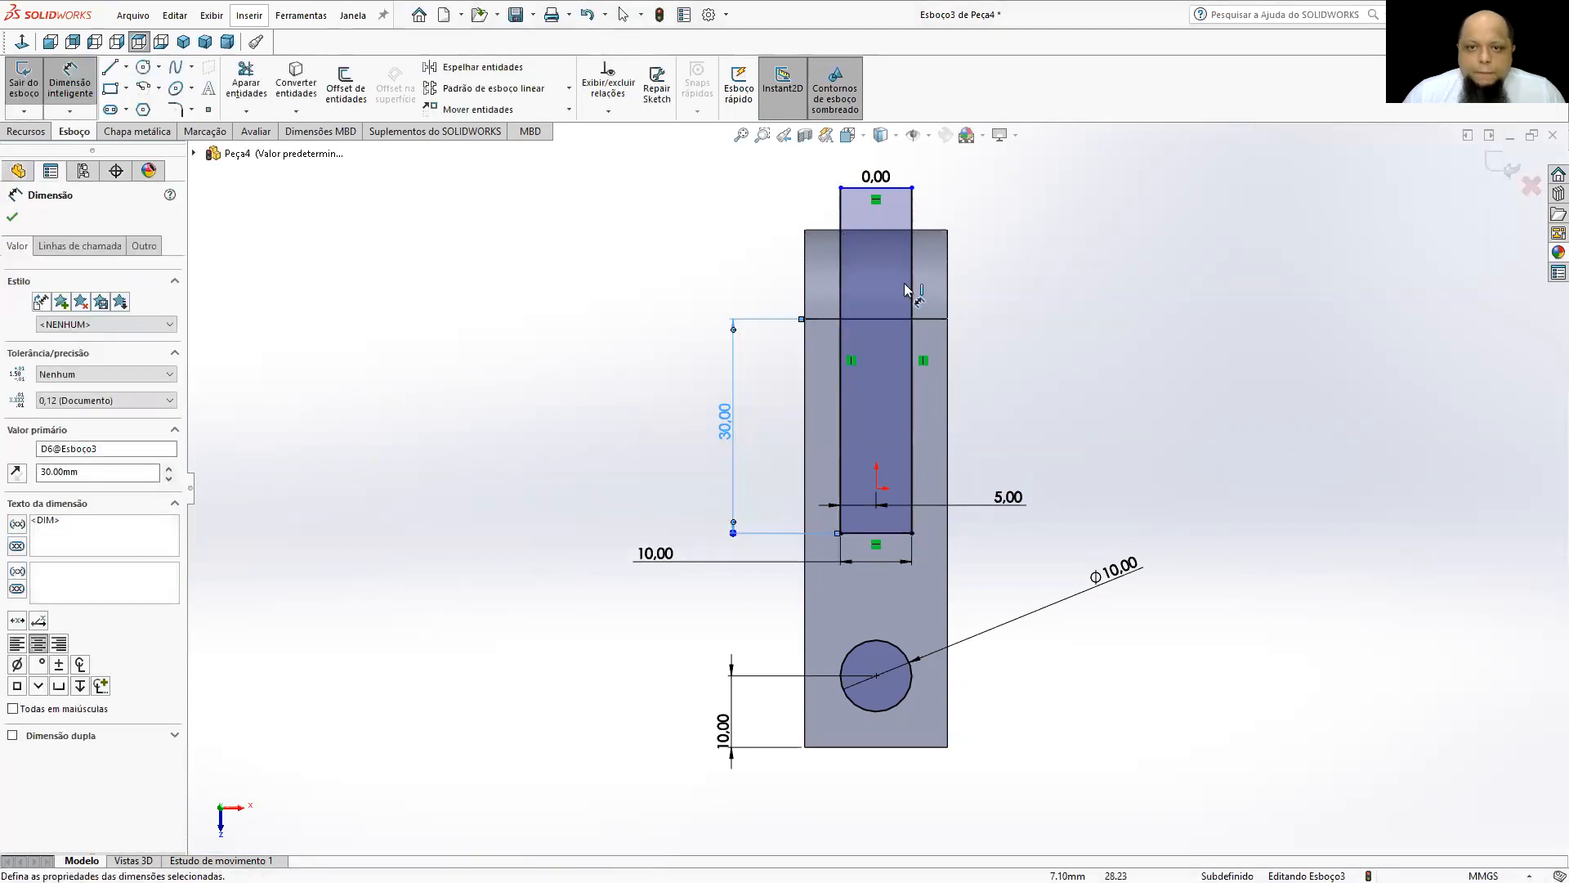
# Cut the sketched slot rectangle and 10 mm circle through the whole part with an Extruded Cut set to Passante.
pyautogui.click(183, 42)
pyautogui.click(27, 132)
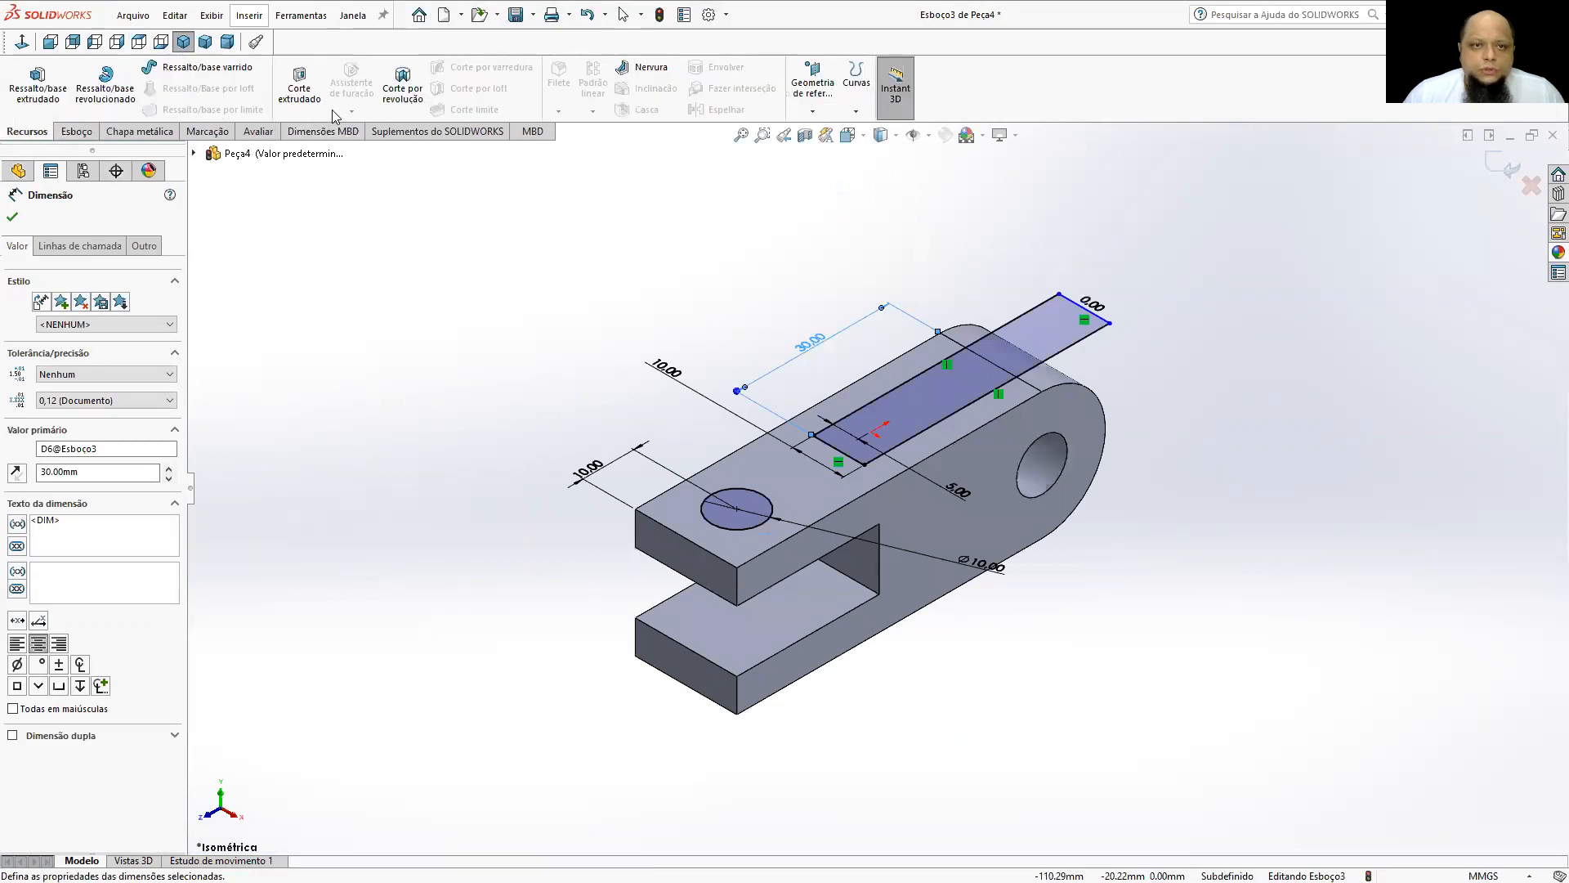
pyautogui.click(299, 81)
pyautogui.click(79, 294)
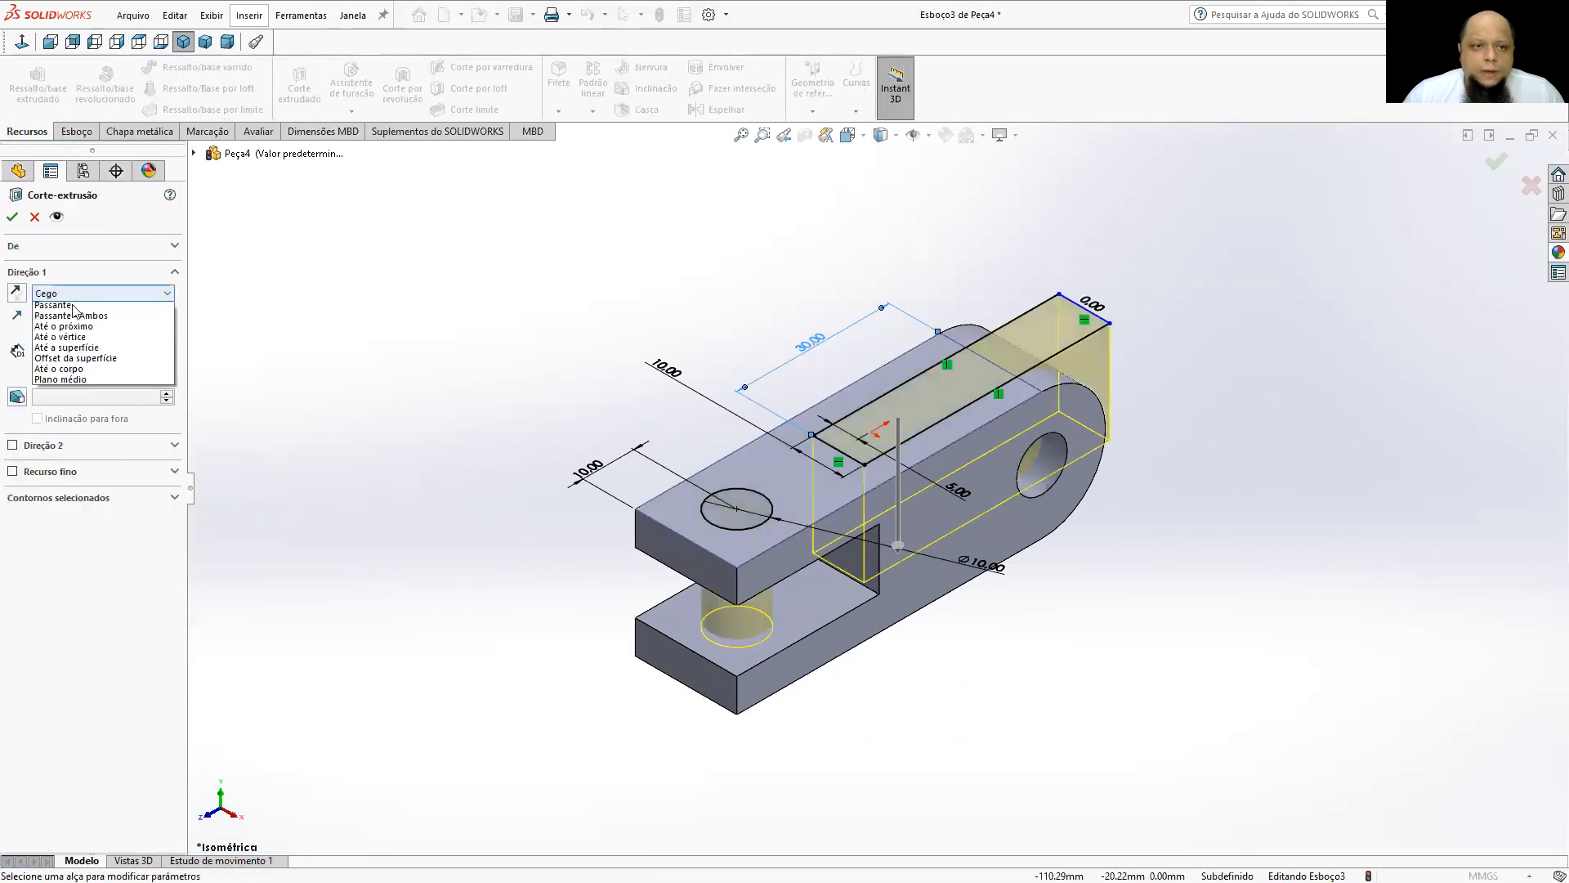
pyautogui.click(54, 319)
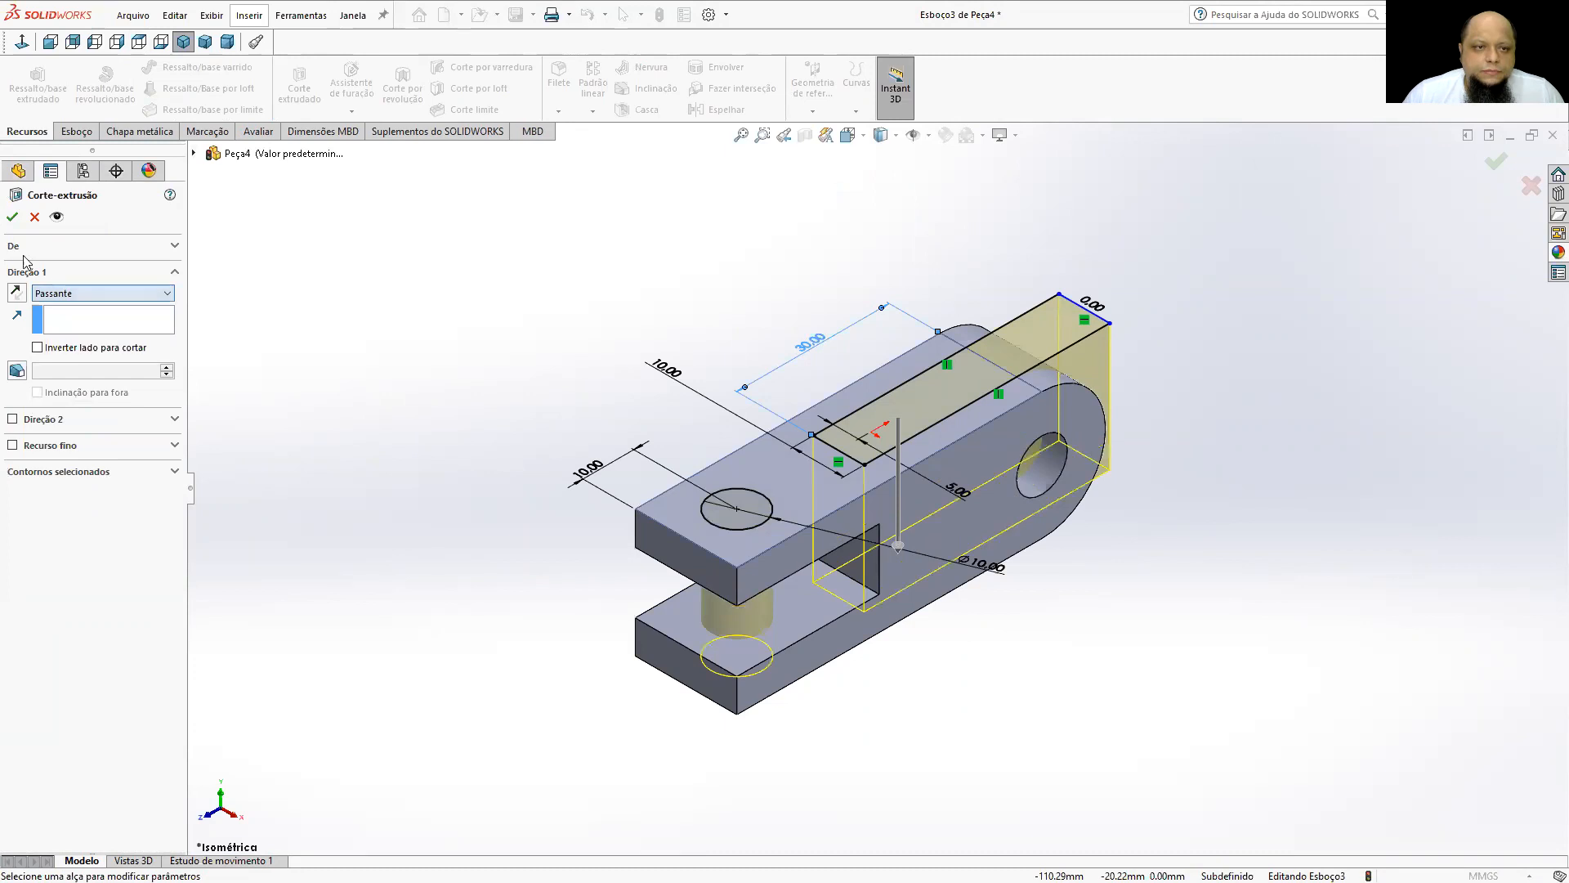
pyautogui.click(13, 217)
pyautogui.moveTo(581, 291); pyautogui.dragTo(891, 561, button='middle')
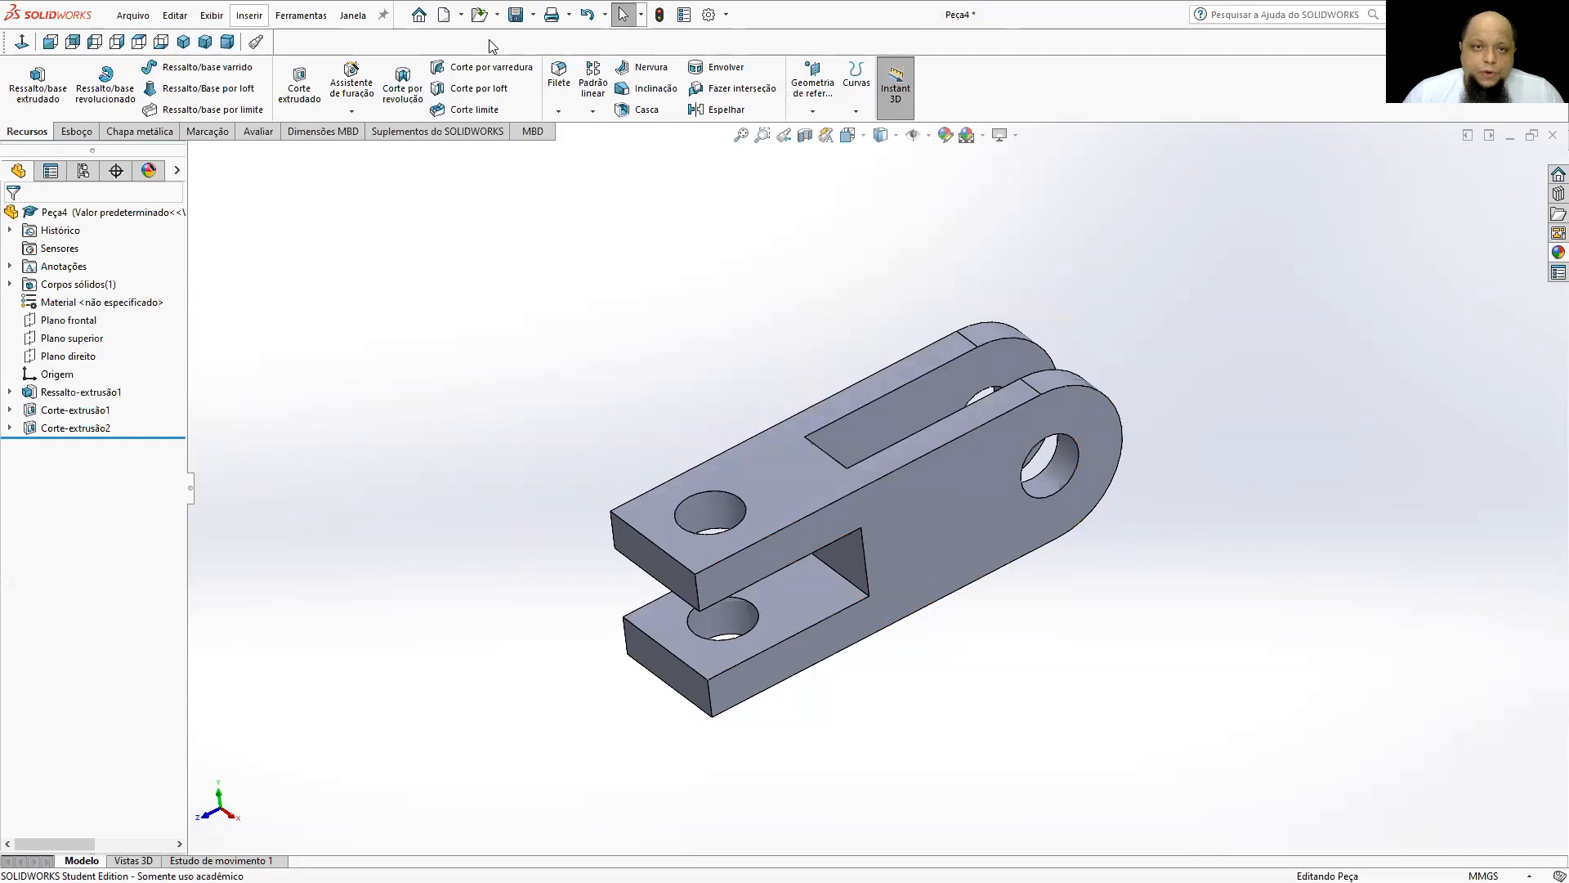
pyautogui.click(191, 42)
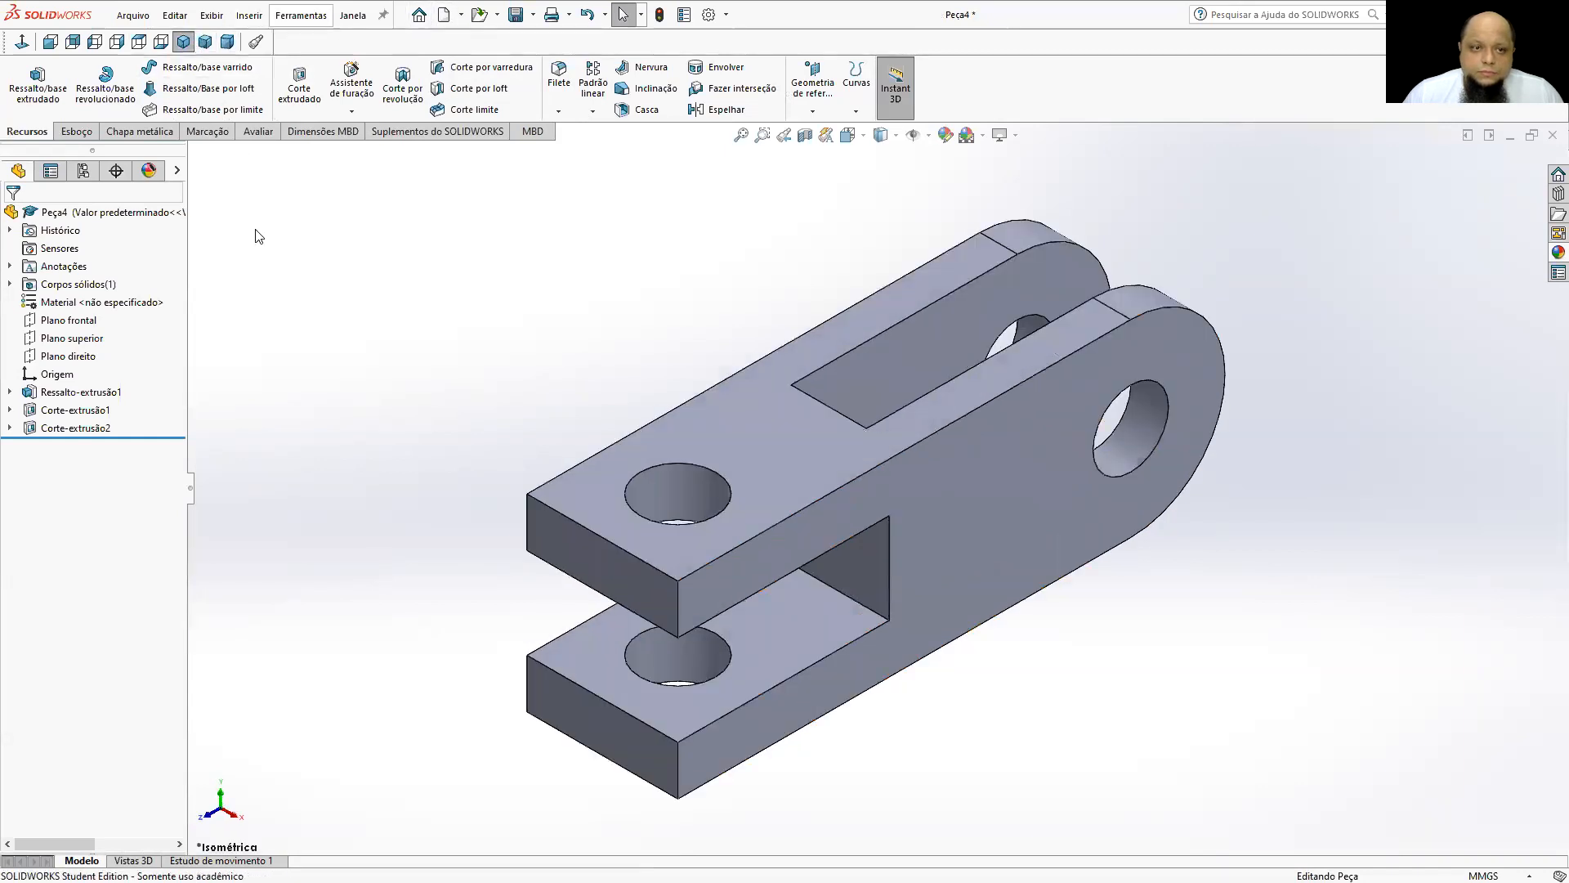
# Review the geometry of the base extrusion and both cuts, and compare the part with the dimensioned drawing in PowerPoint.
pyautogui.click(46, 395)
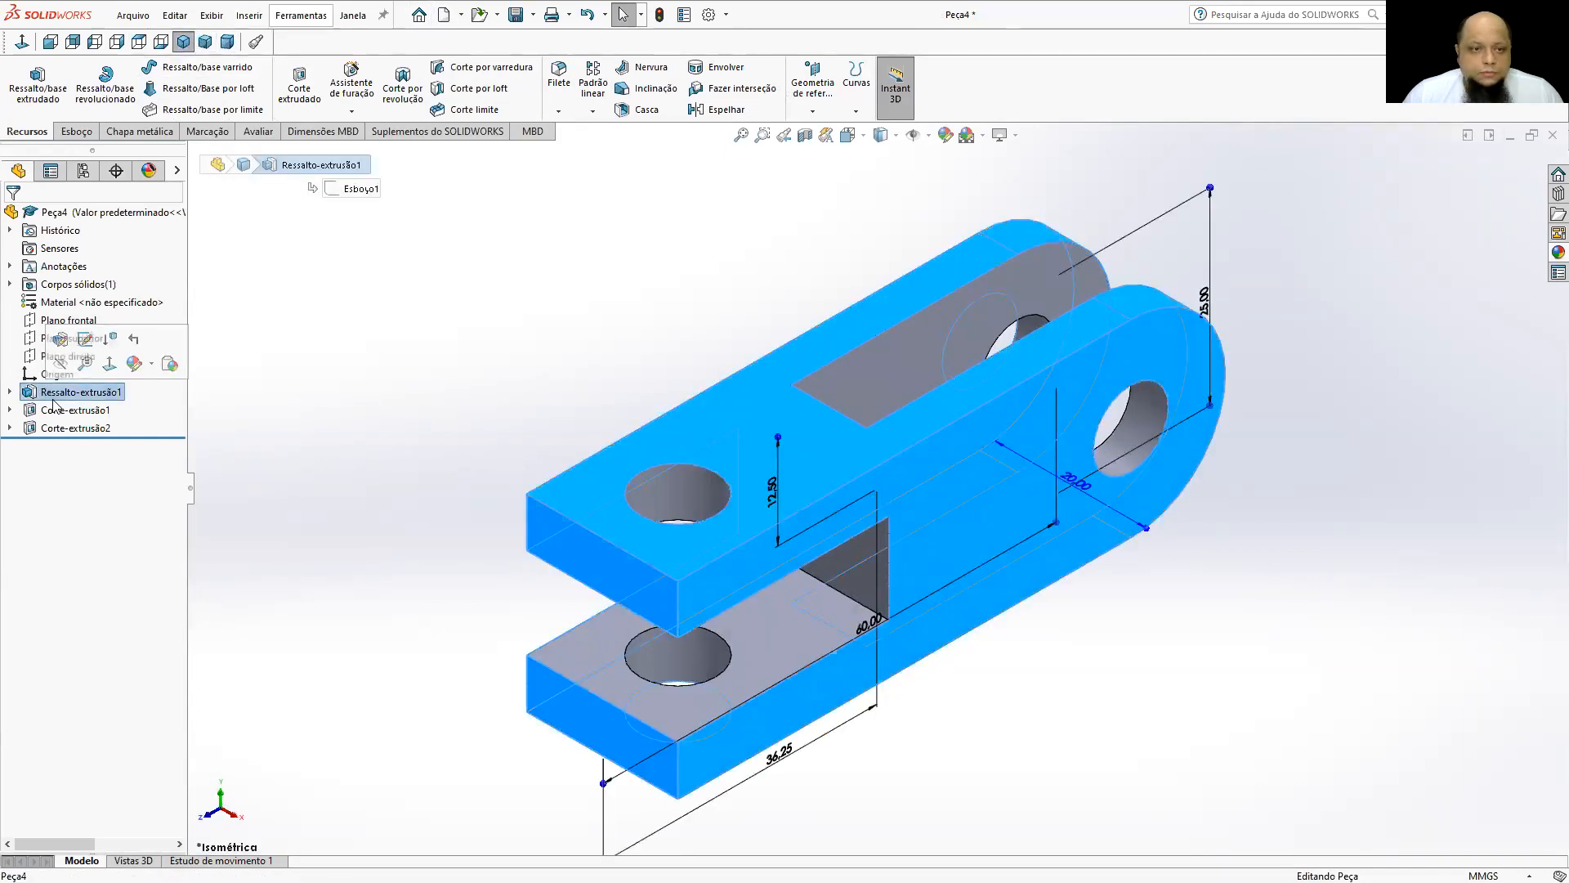
pyautogui.click(338, 397)
pyautogui.click(116, 396)
pyautogui.click(104, 408)
pyautogui.click(85, 429)
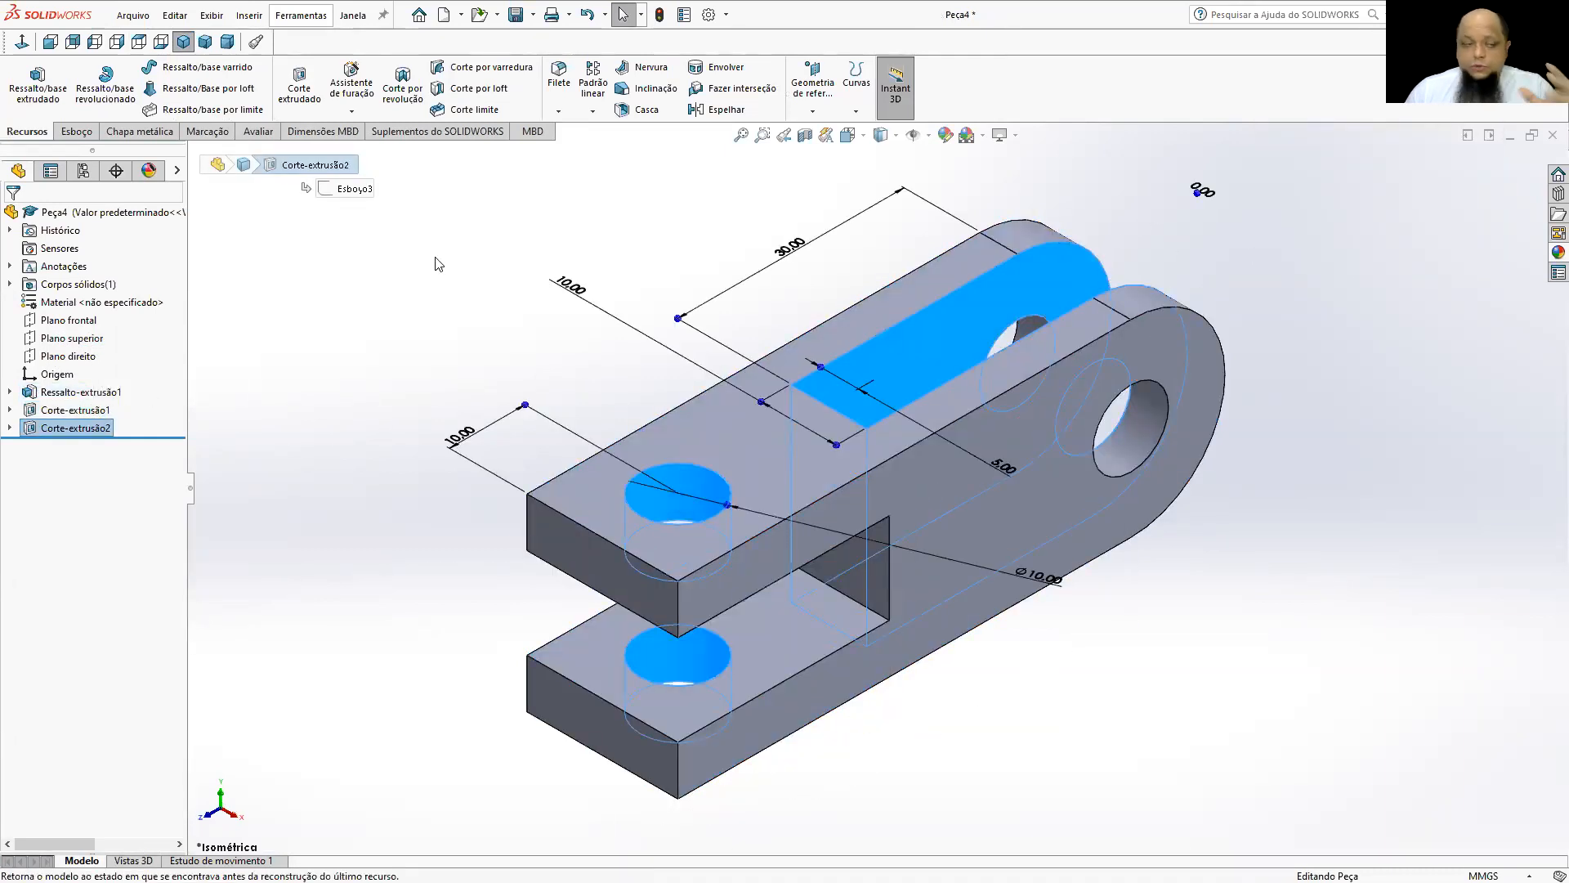
pyautogui.click(518, 242)
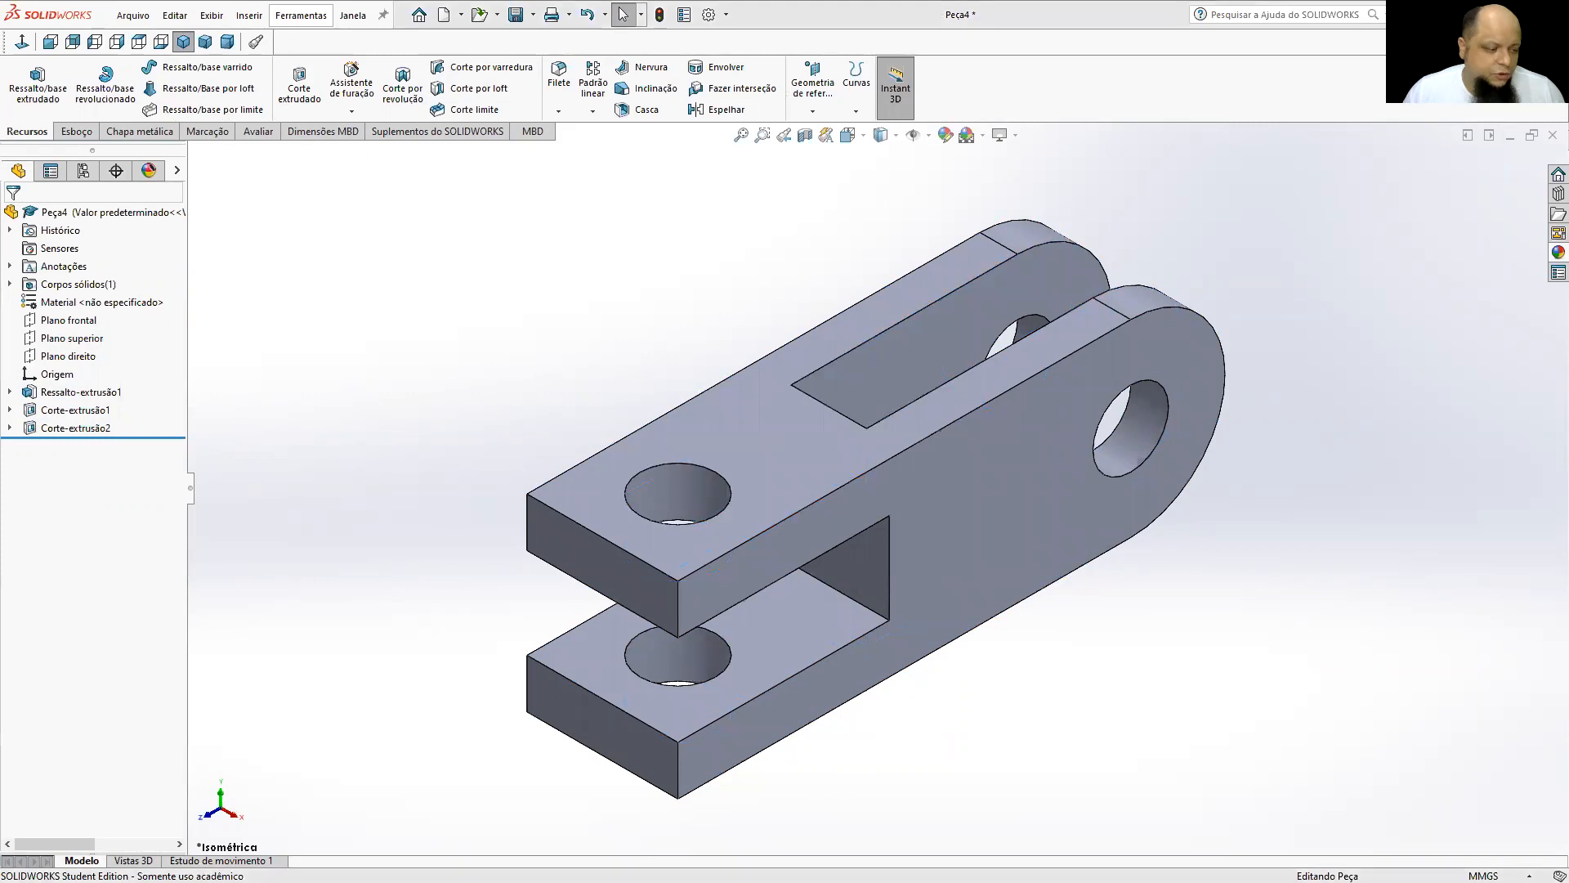
pyautogui.hotkey('alt', 'Tab')
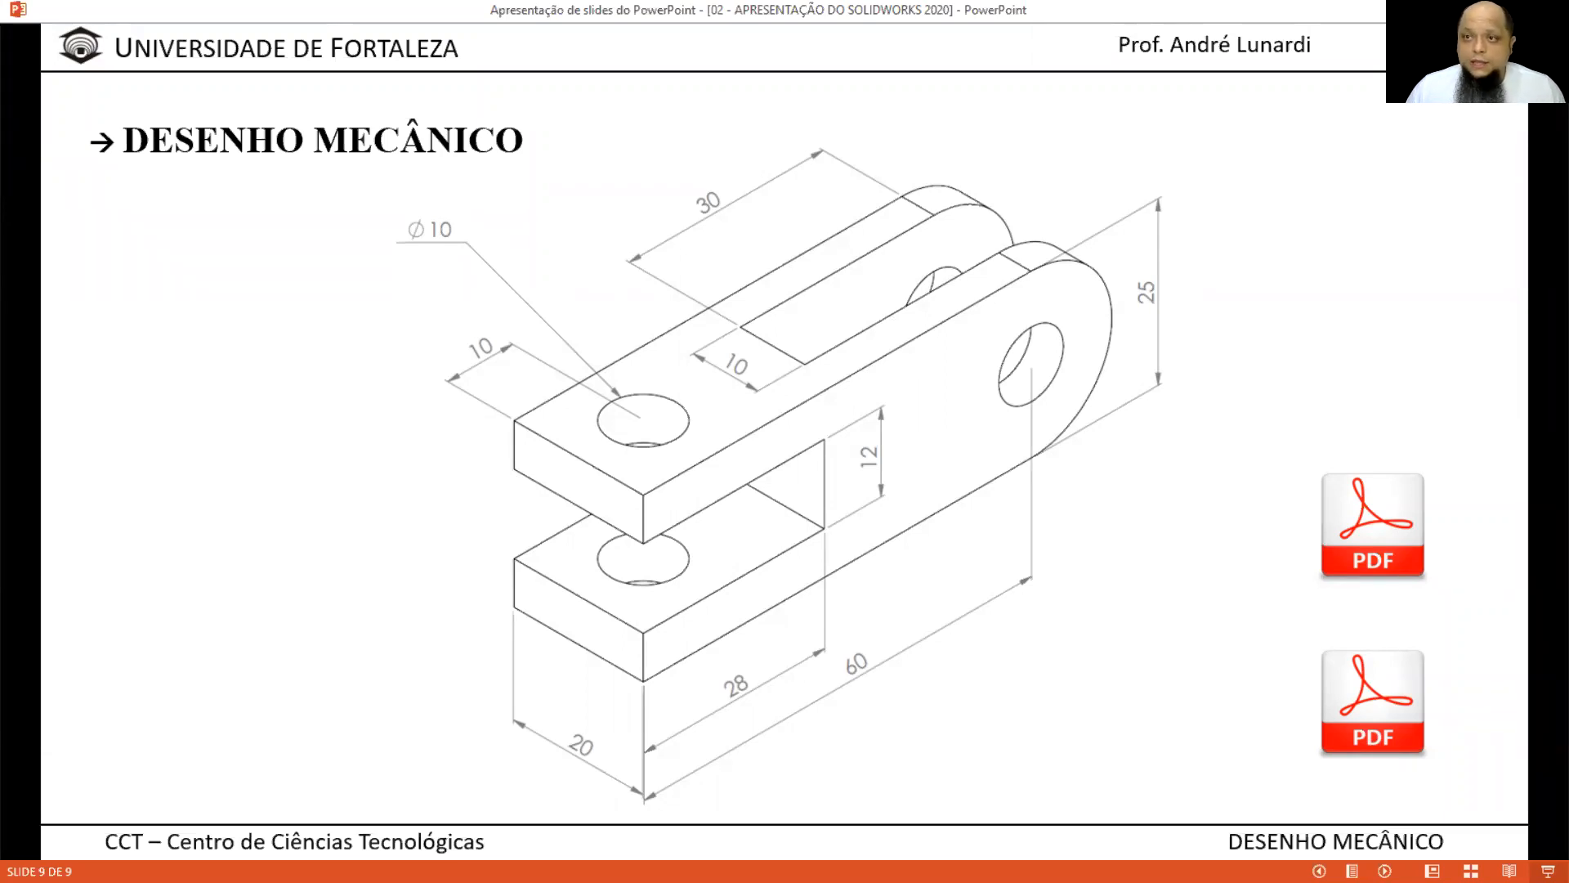
pyautogui.hotkey('alt', 'Tab')
pyautogui.press('f')
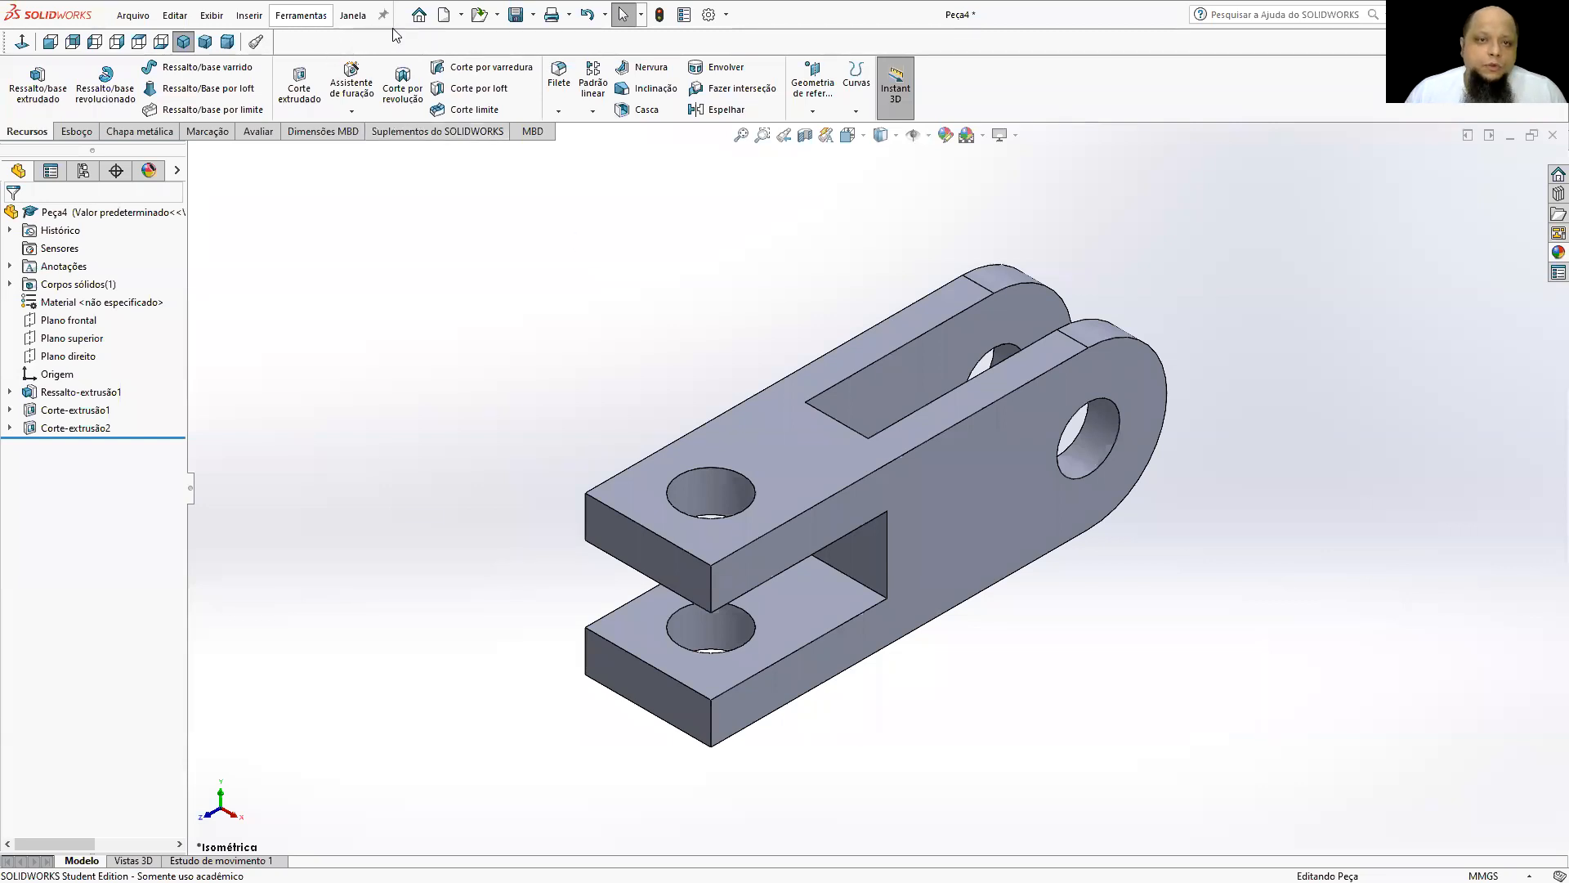
# Close the finished part without saving it and create a new part document.
pyautogui.click(1553, 135)
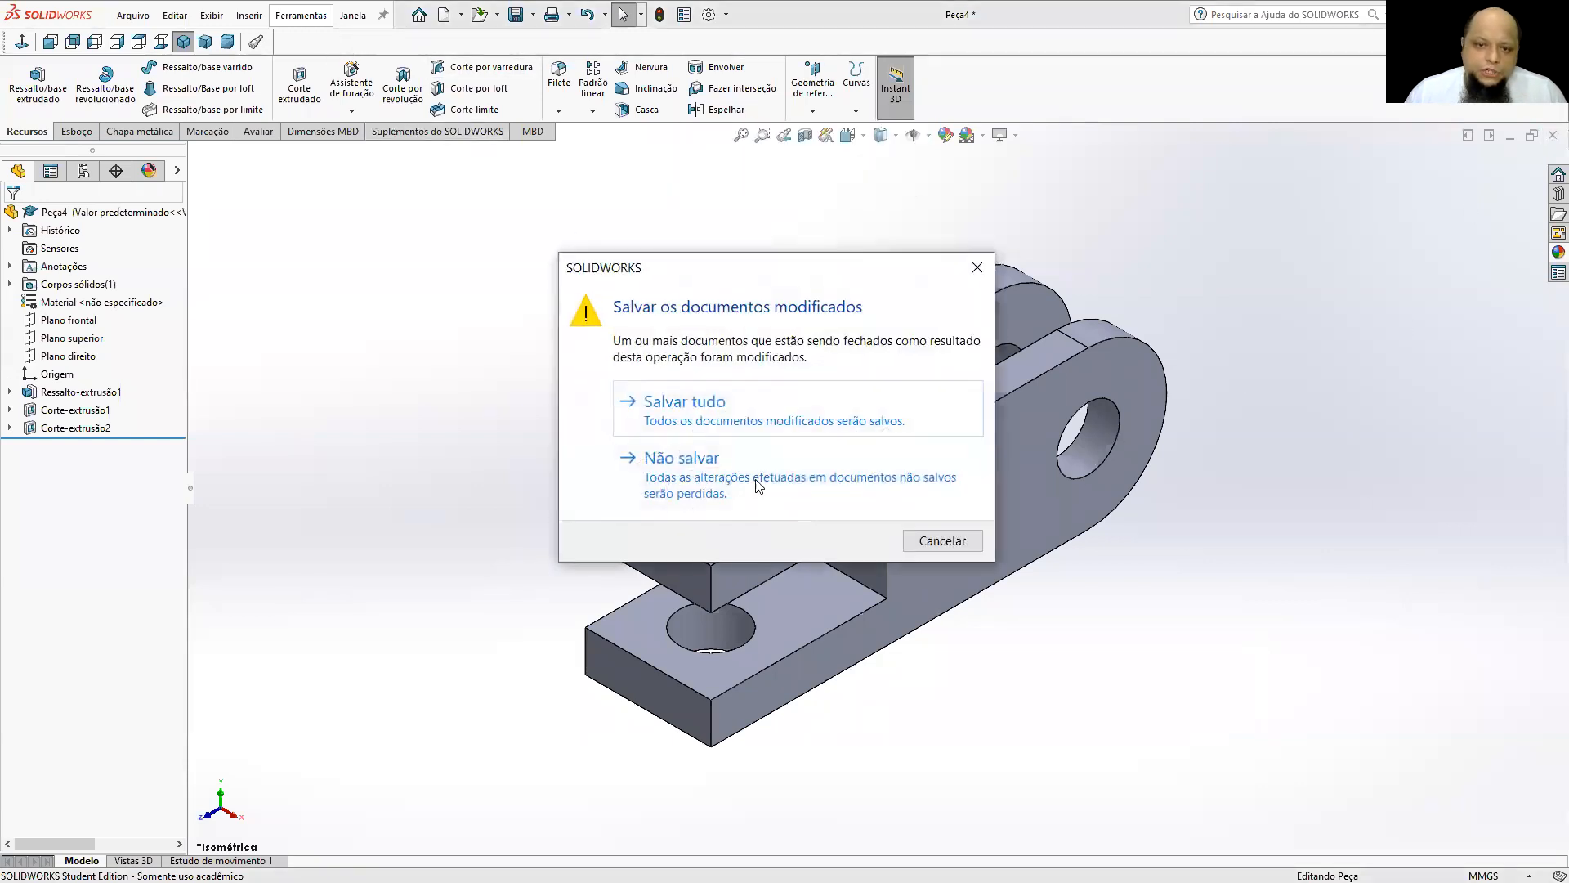
pyautogui.click(899, 511)
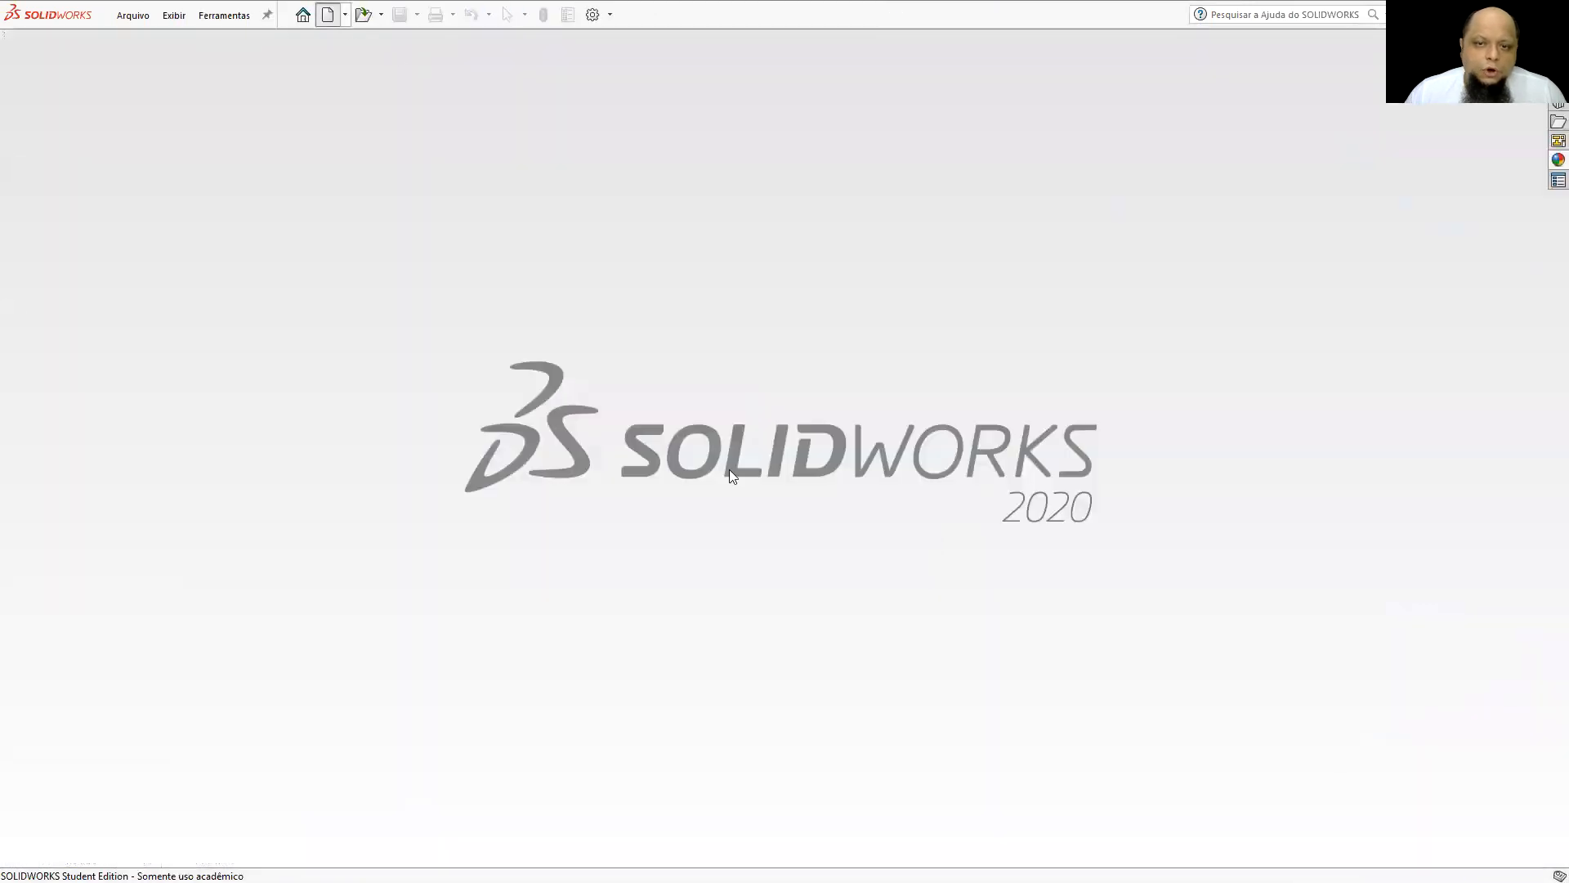
pyautogui.hotkey('ctrl', 'n')
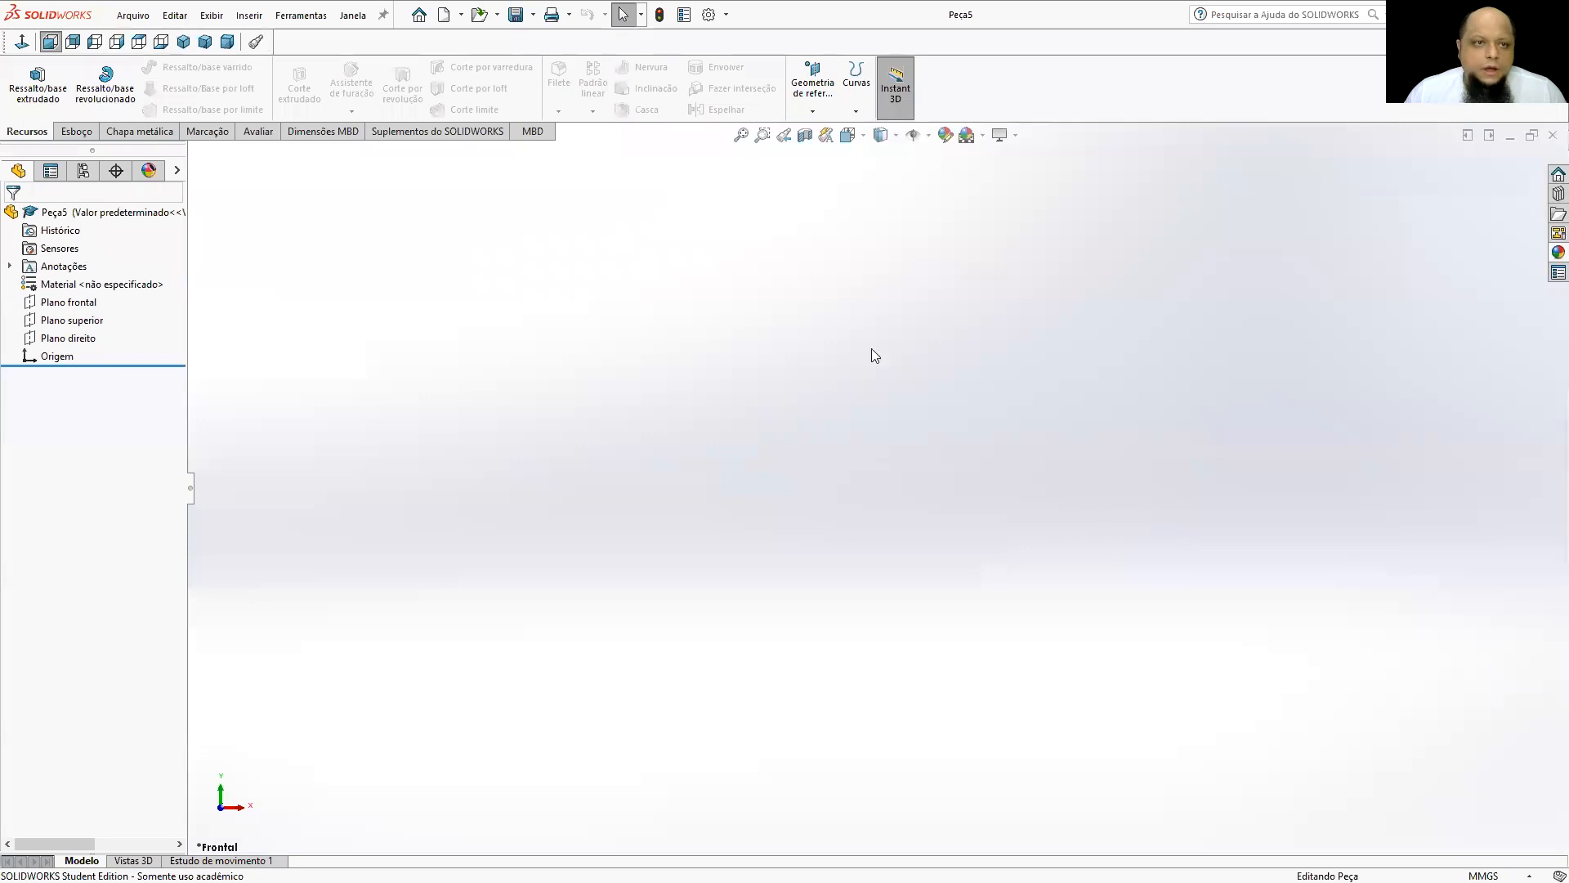
# Start a new sketch on the right plane (Plano direito).
pyautogui.click(77, 131)
pyautogui.click(23, 78)
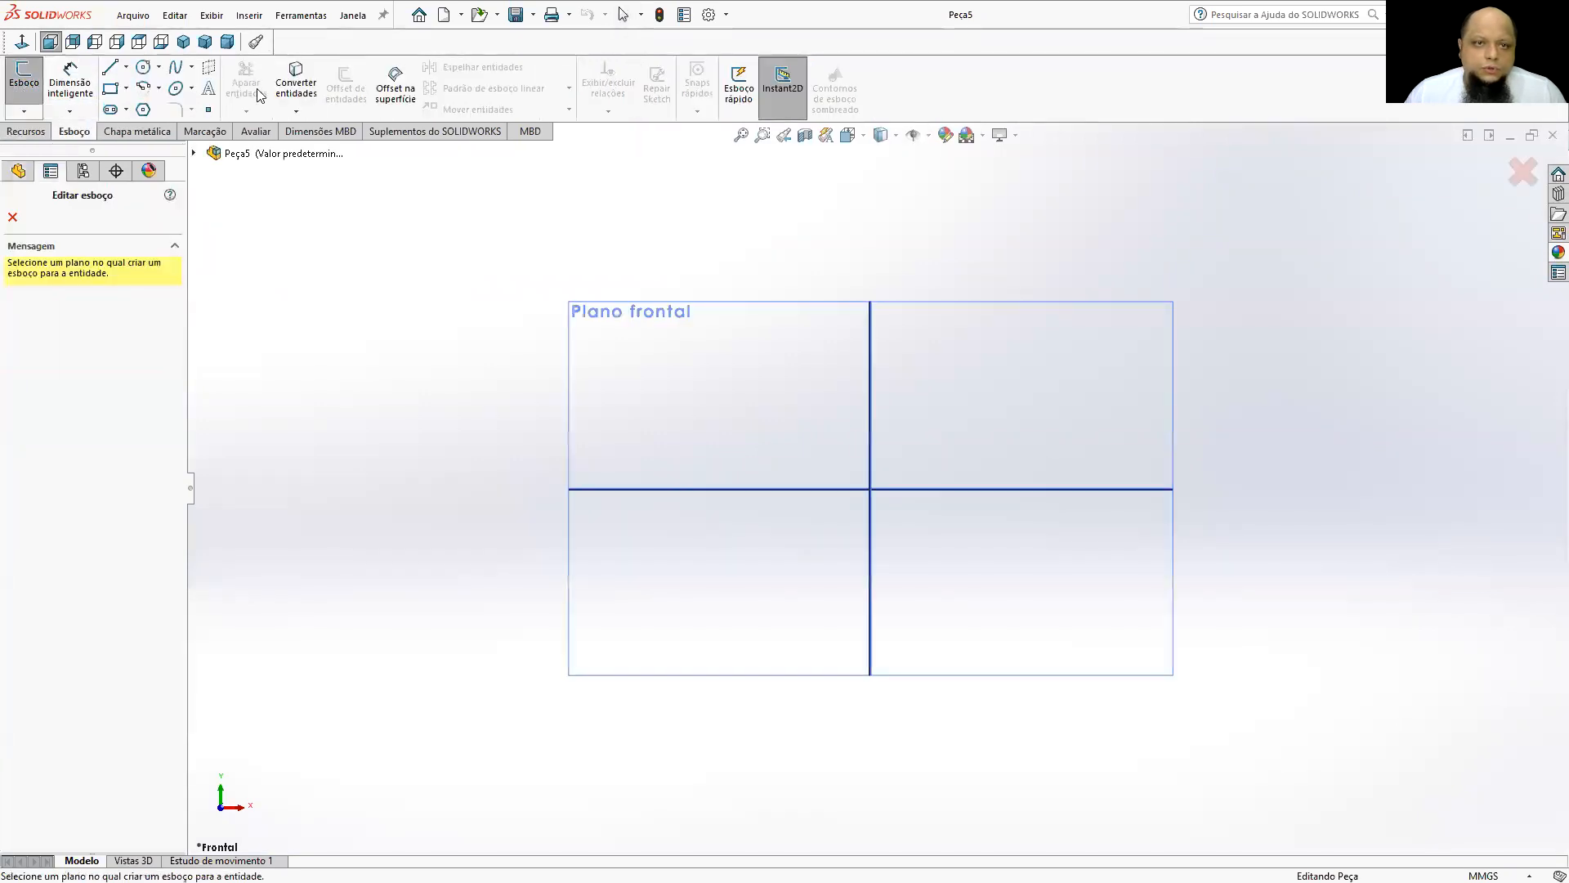
pyautogui.click(180, 45)
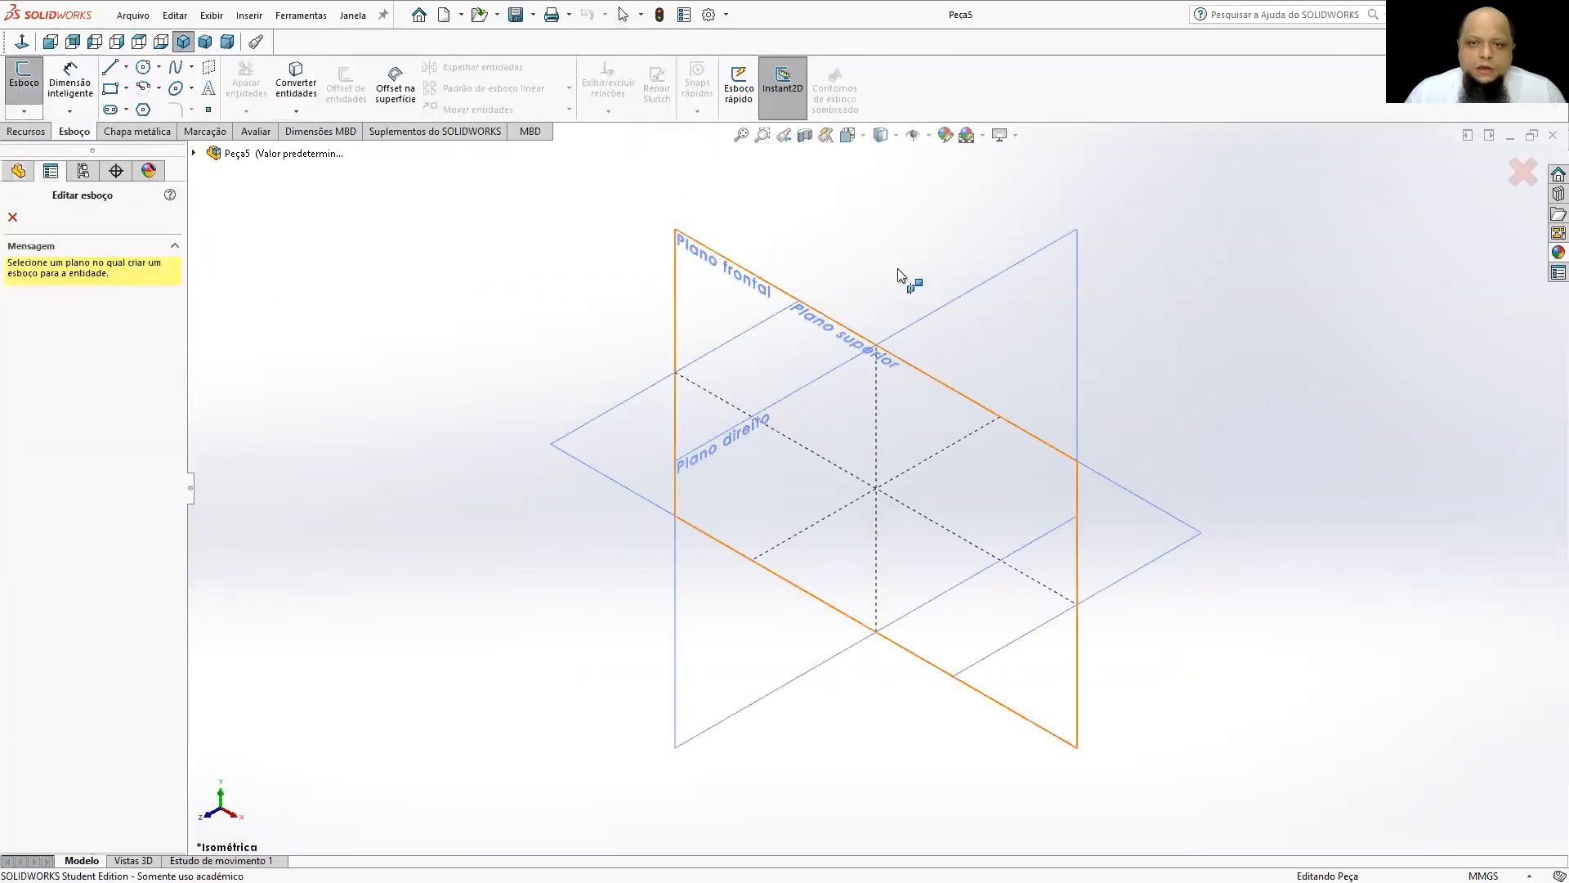
pyautogui.click(1007, 292)
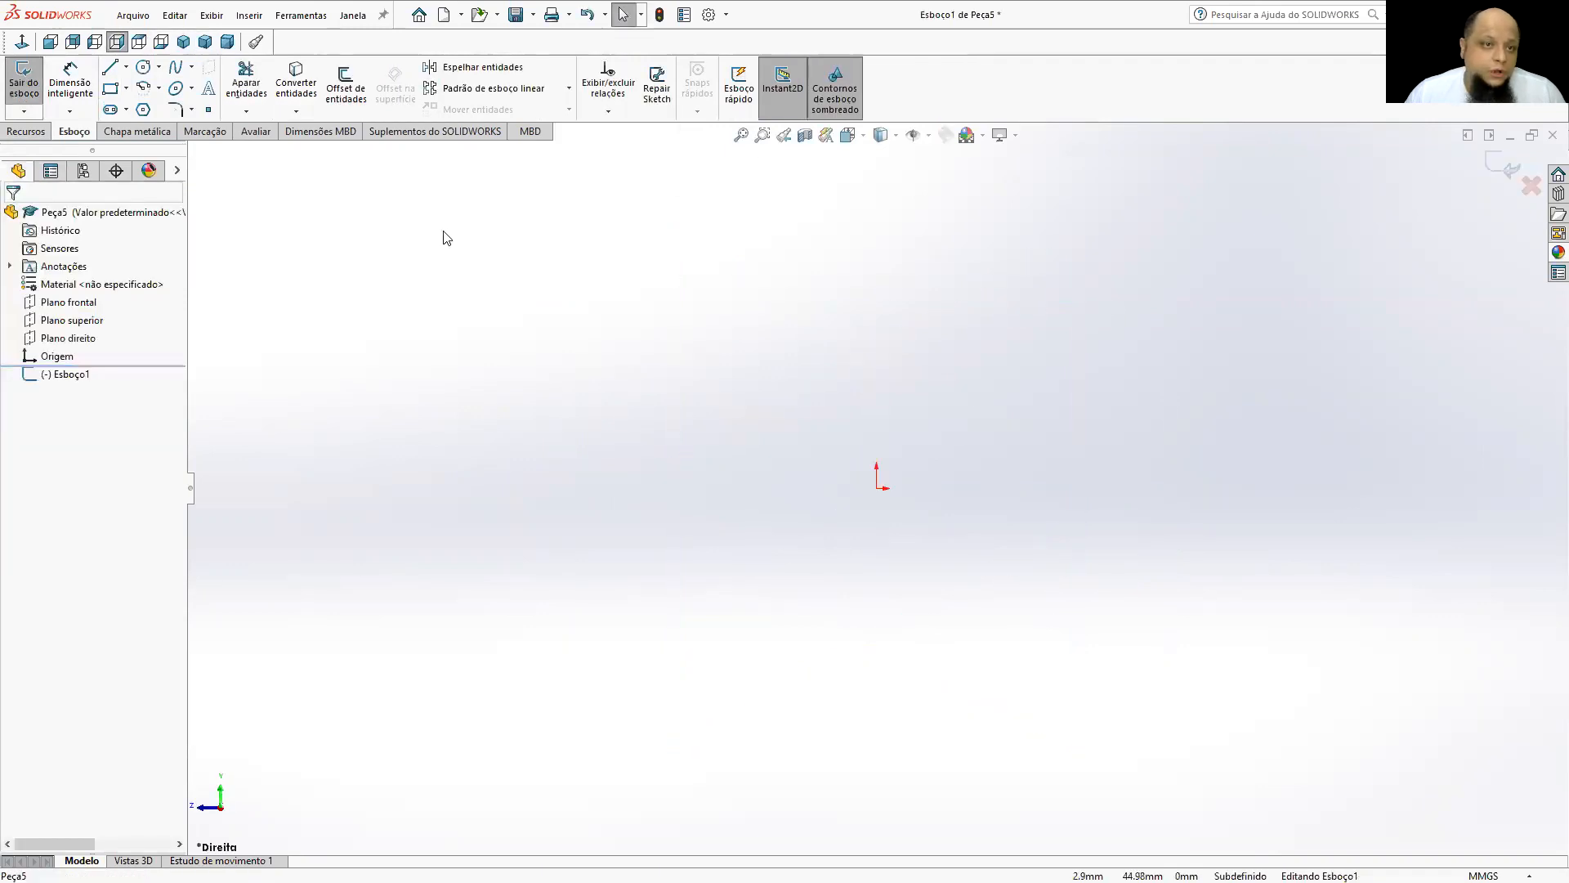
# Sketch a closed line profile about 131 mm long and 52 mm high with a rectangular notch in its left end.
pyautogui.click(109, 67)
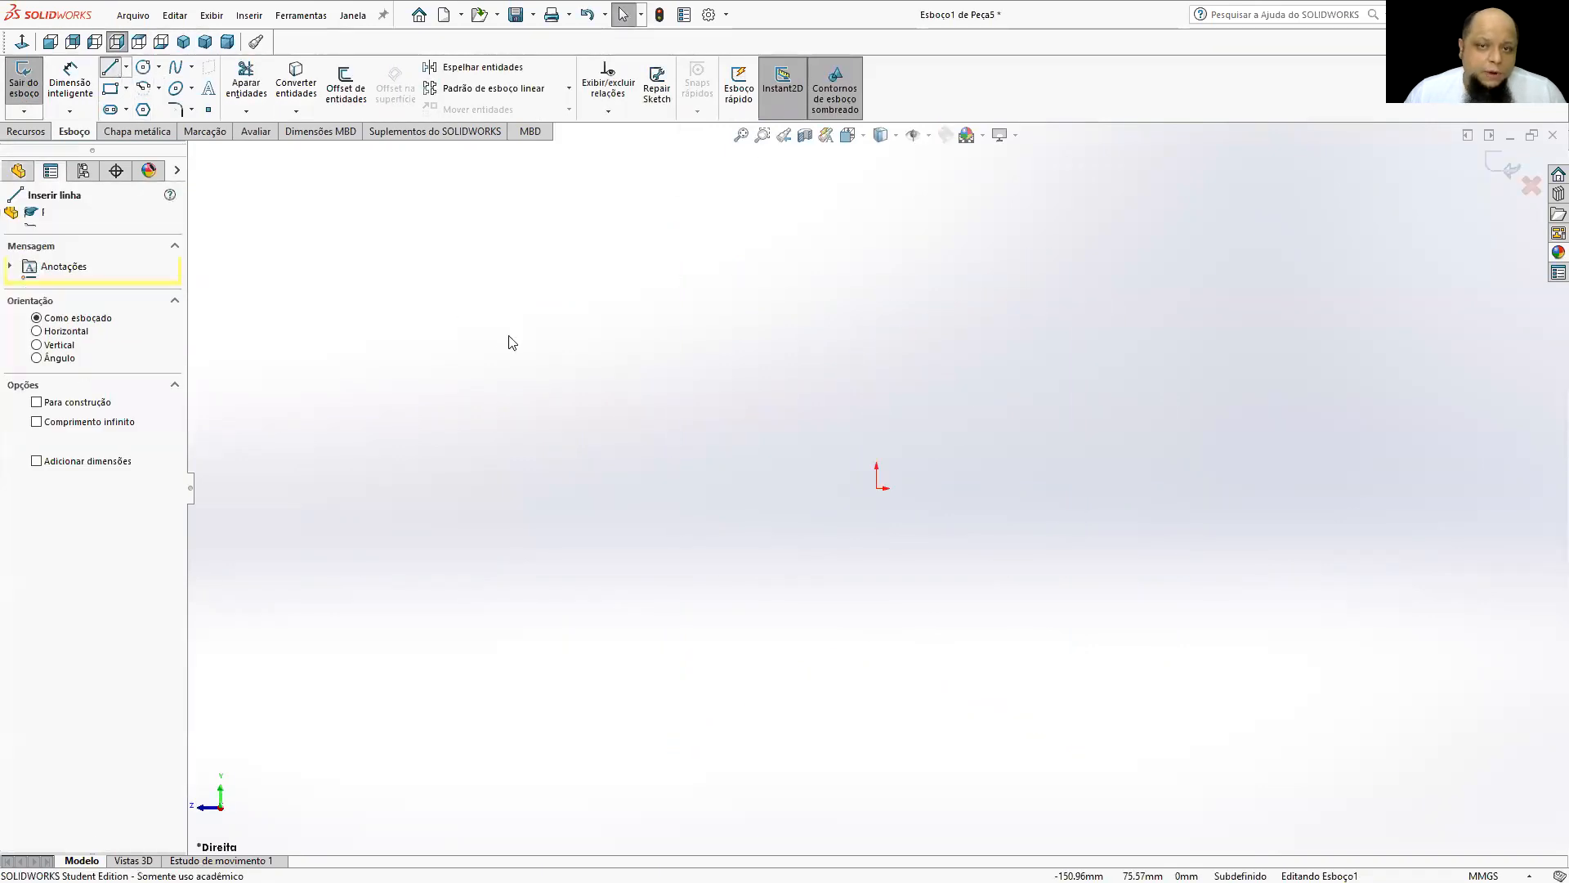
pyautogui.click(635, 350)
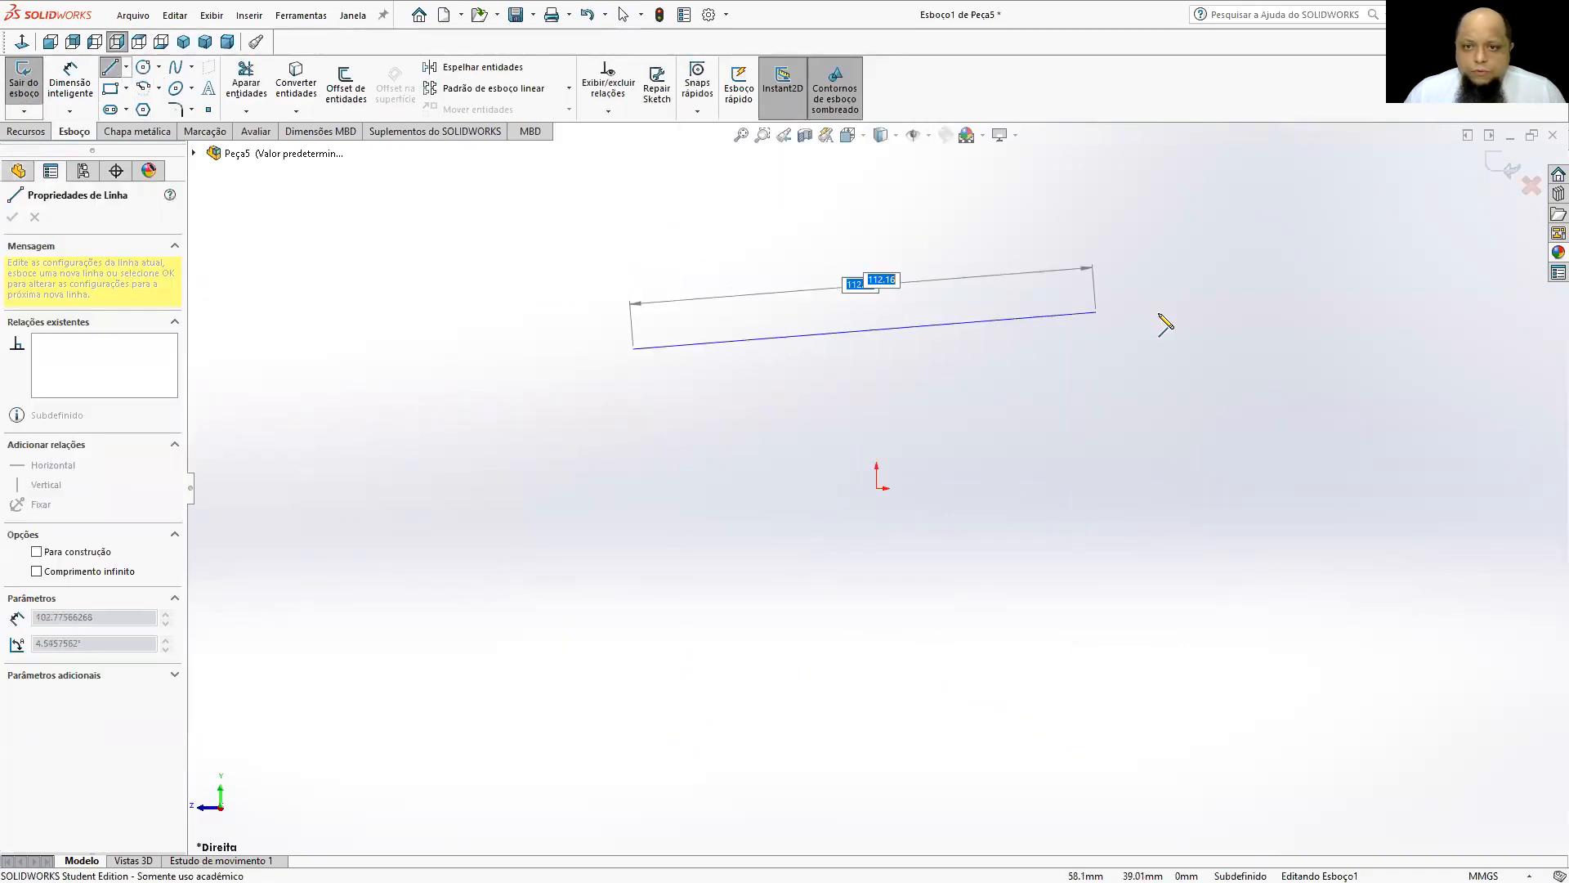
pyautogui.click(1196, 349)
pyautogui.click(1196, 585)
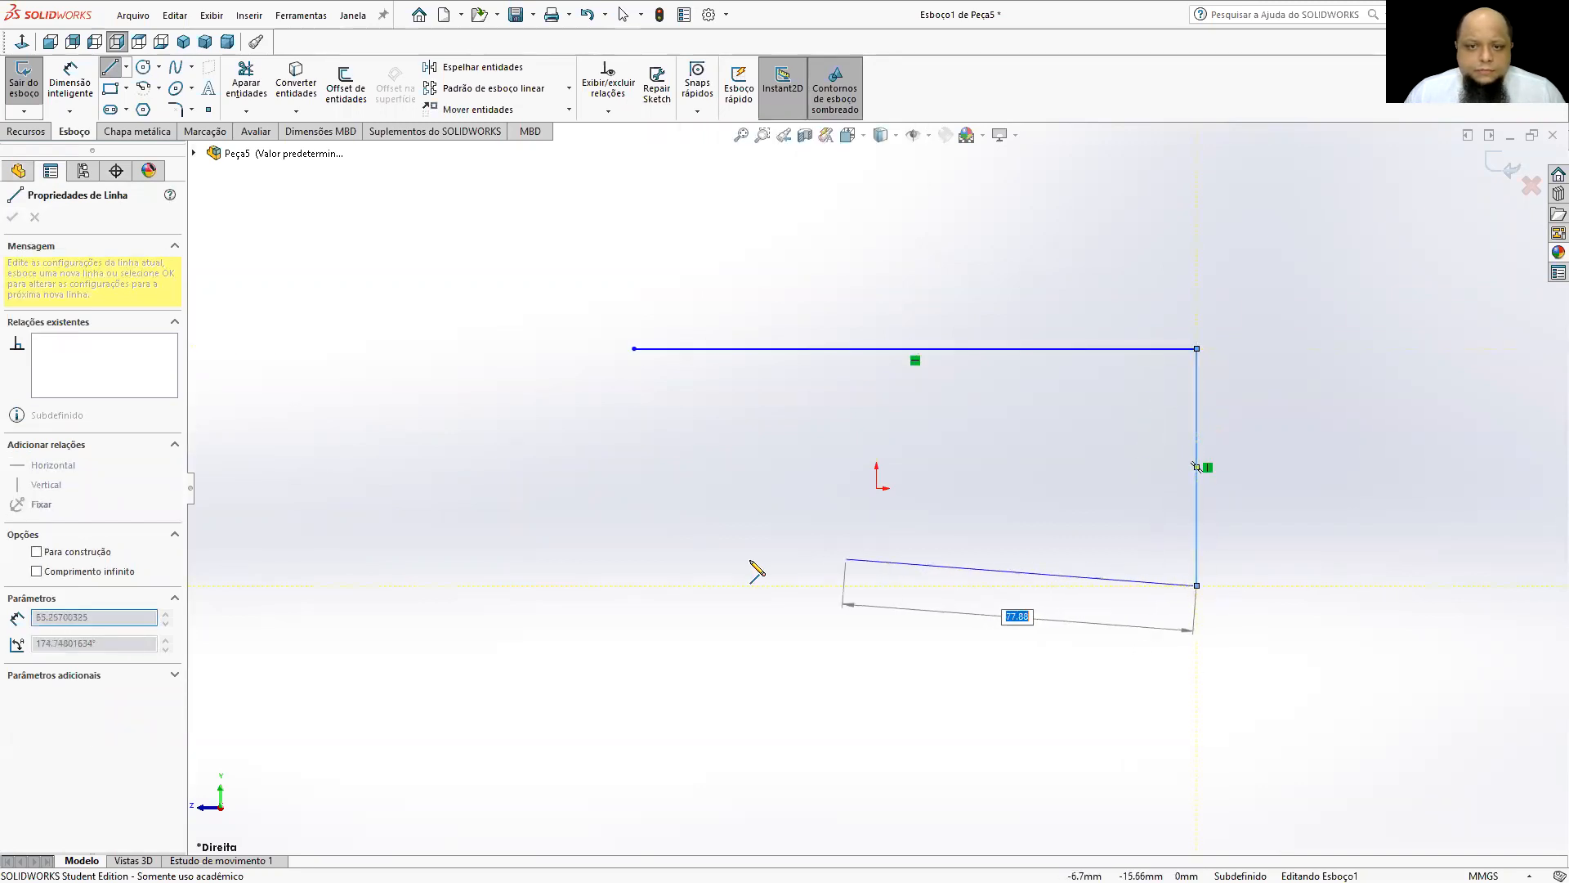
pyautogui.click(606, 585)
pyautogui.click(607, 509)
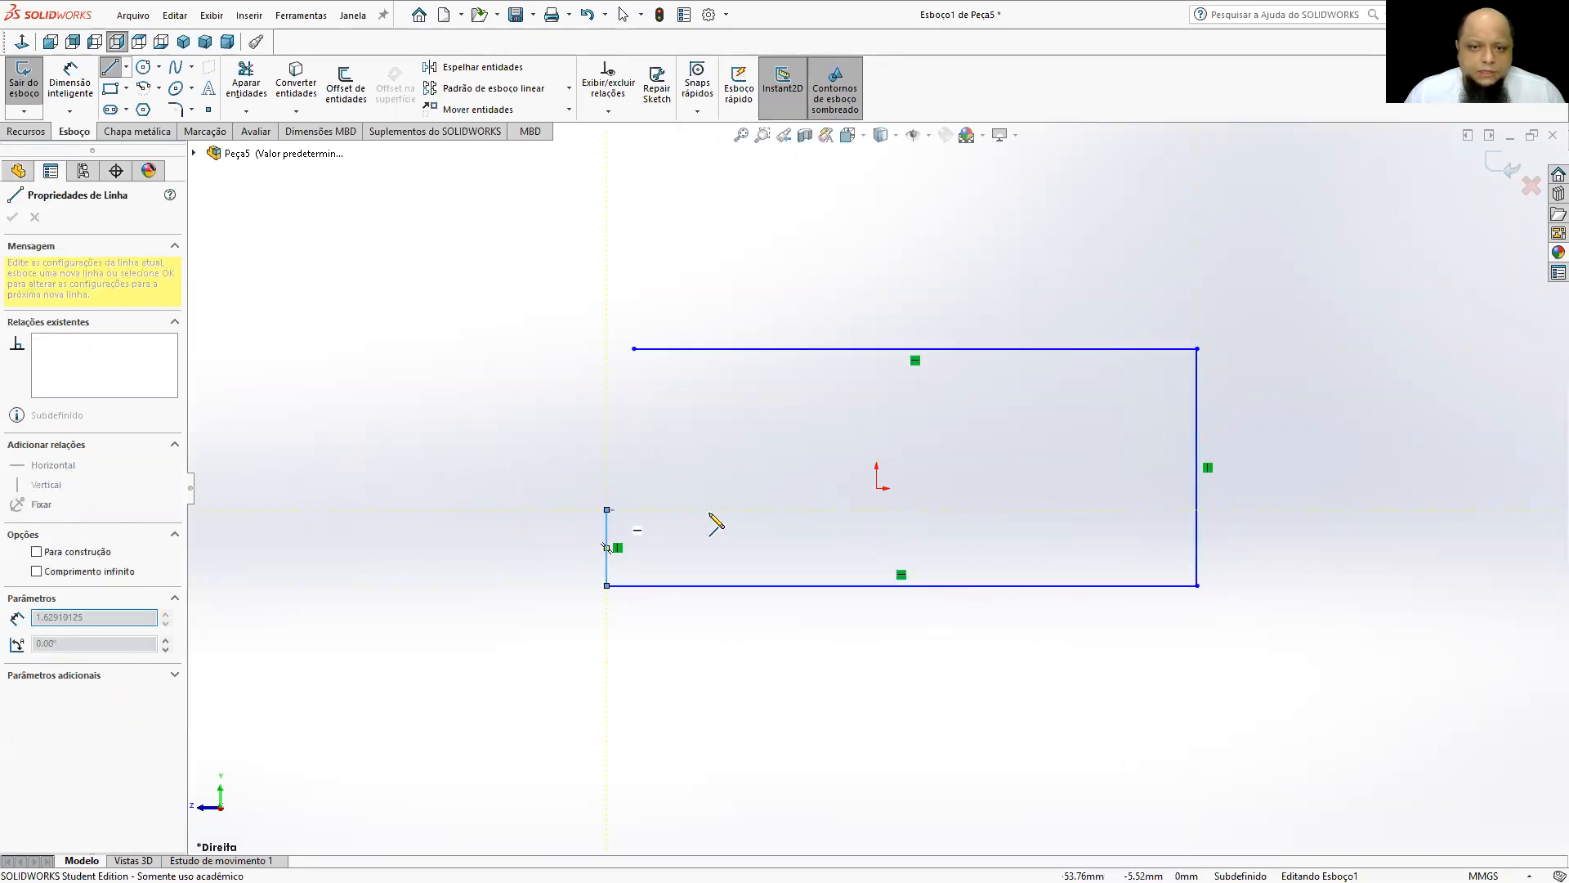
pyautogui.click(747, 509)
pyautogui.click(628, 427)
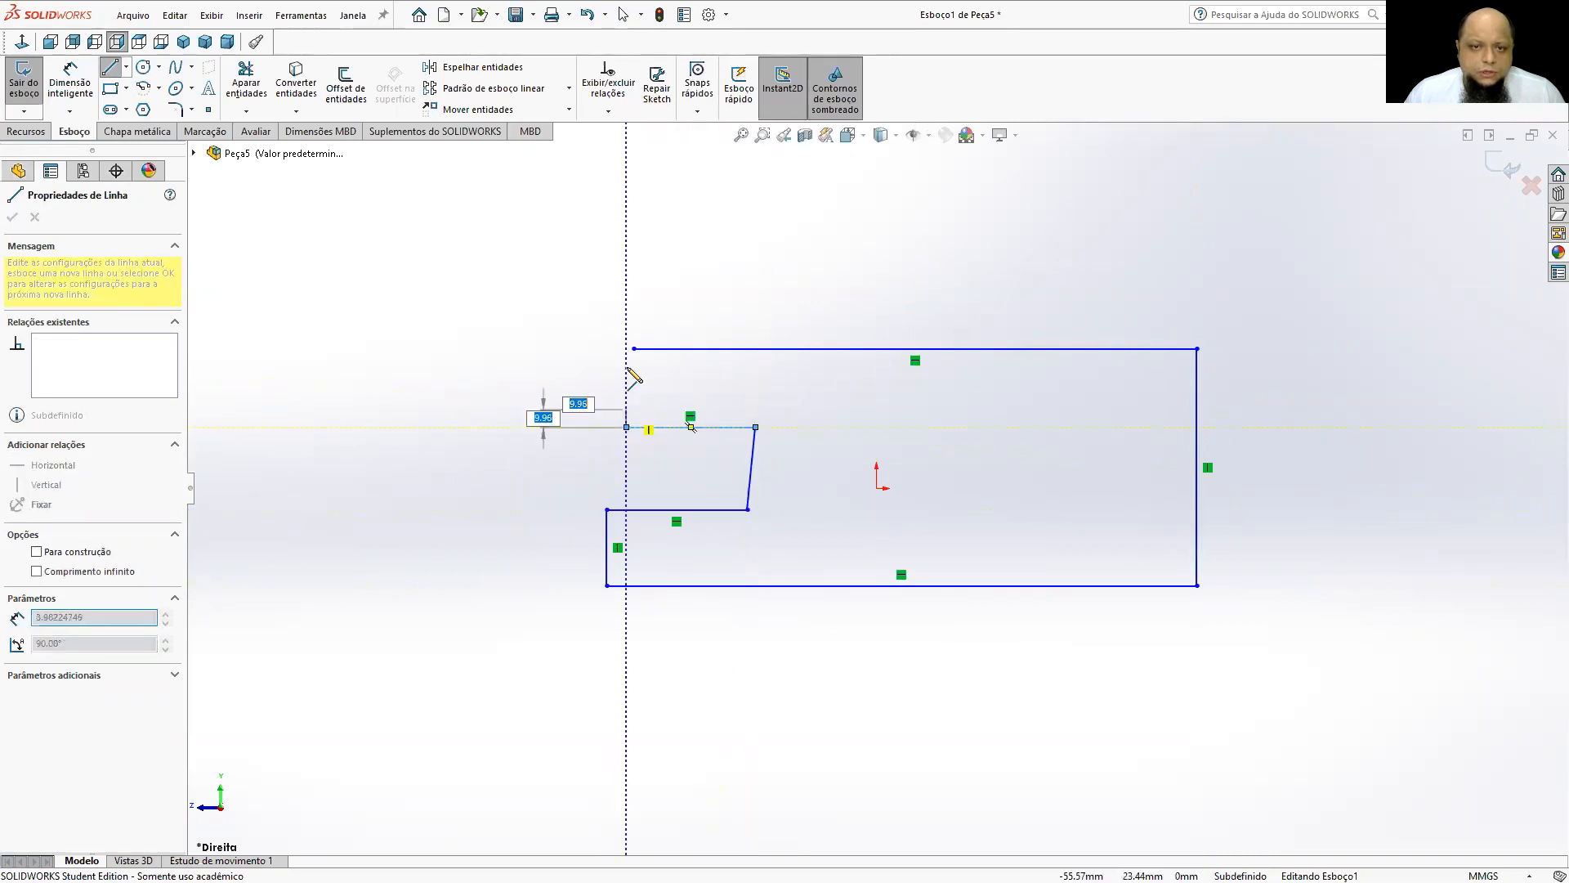
pyautogui.click(634, 348)
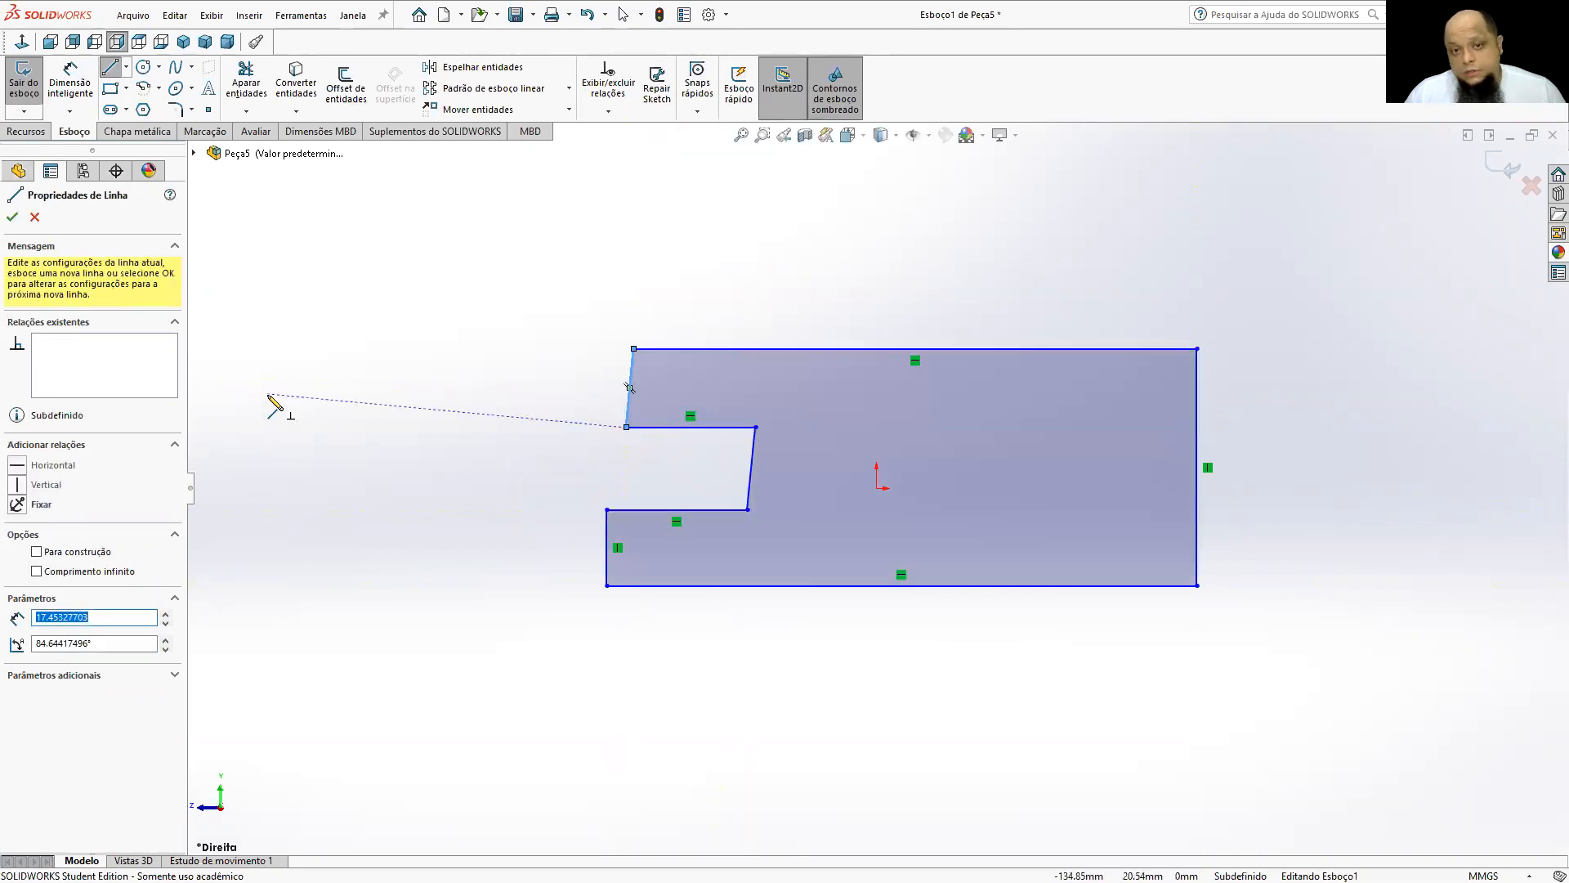
# Draw a circle of about 26 mm radius centred on the midpoint of the profile's right edge and passing through its upper corner.
pyautogui.click(140, 69)
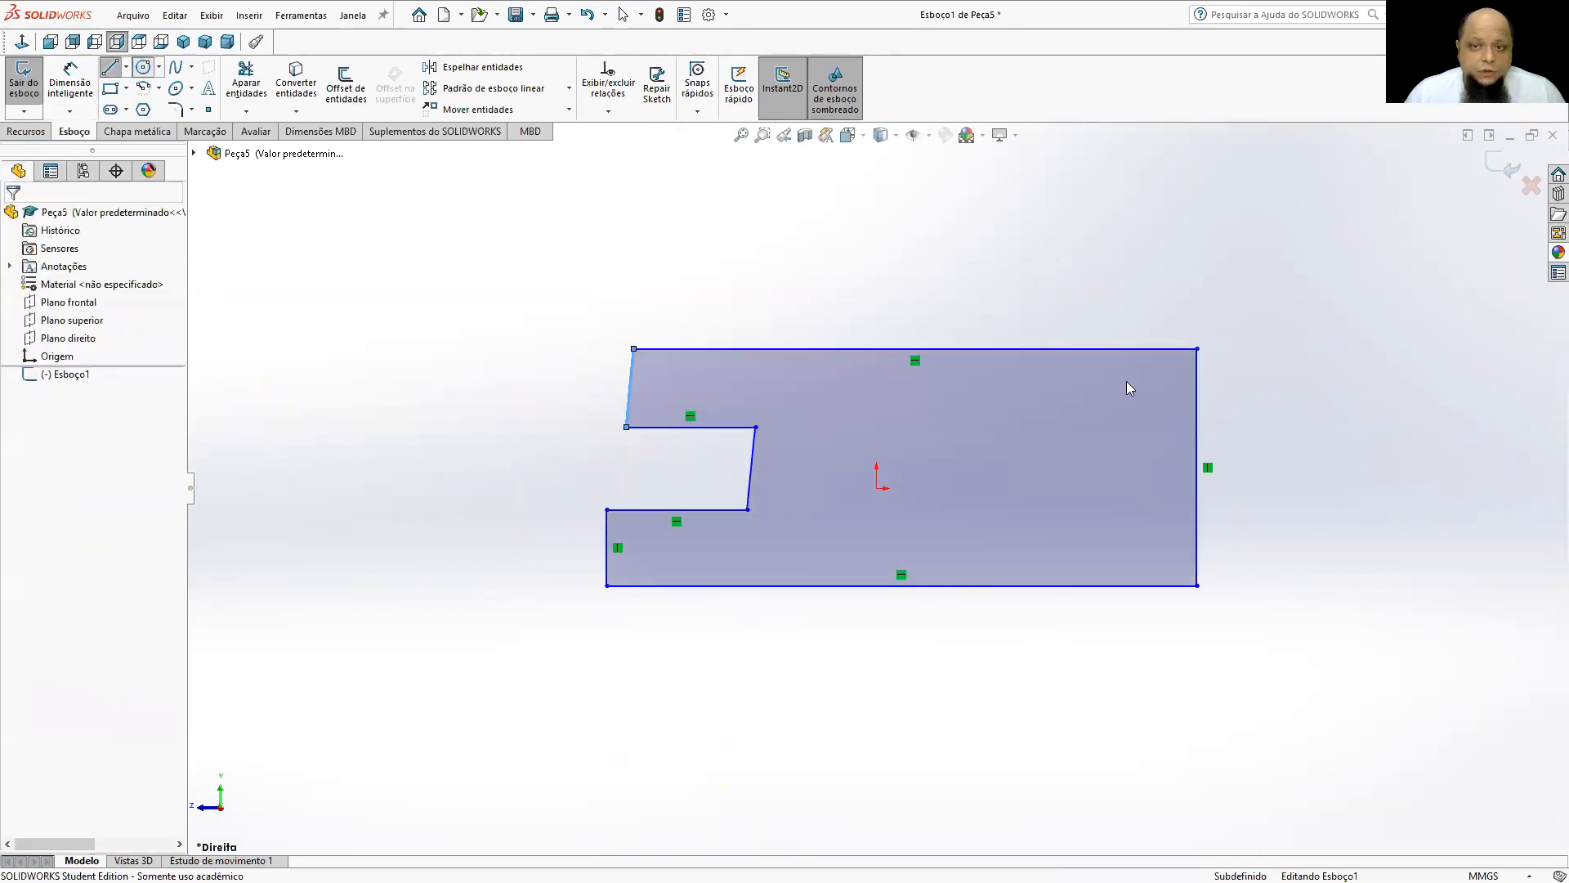
pyautogui.click(1196, 467)
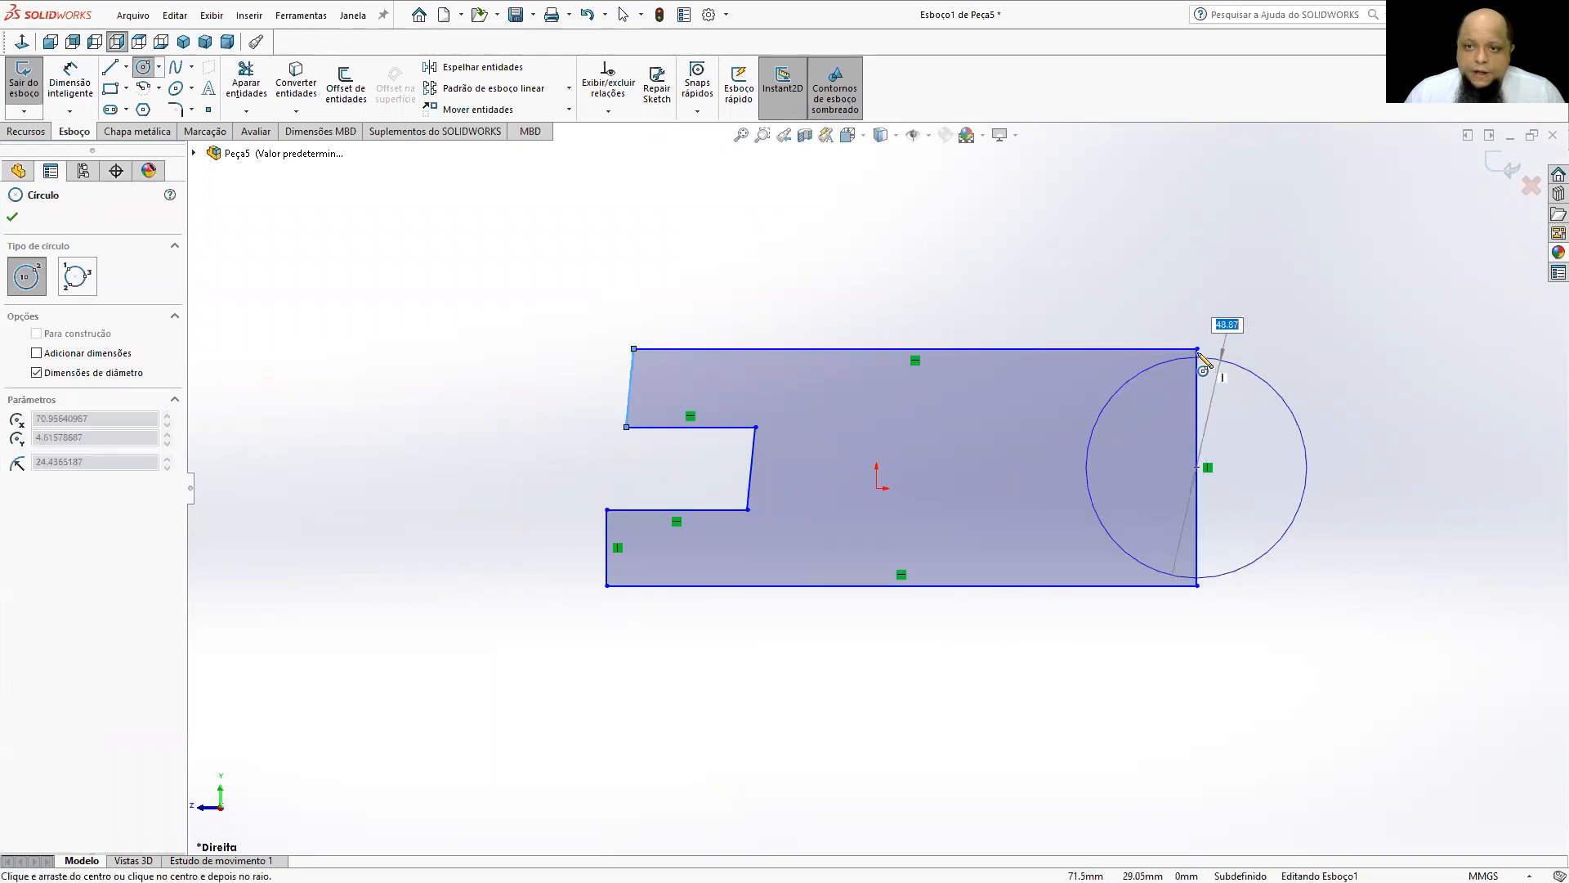
pyautogui.click(1197, 349)
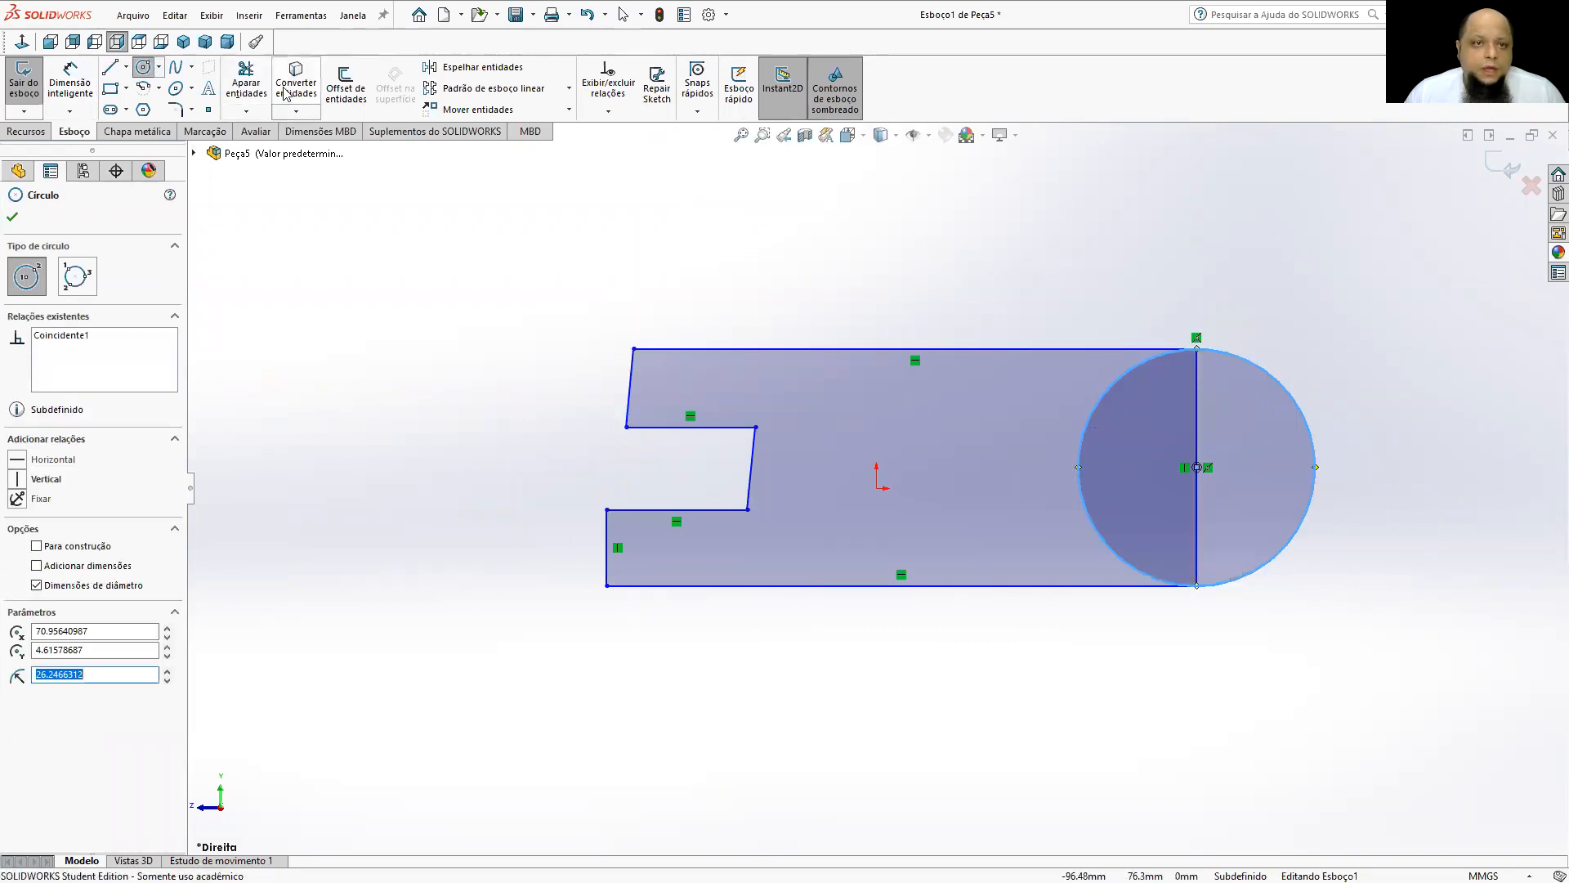
# Trim the profile's vertical right edge and the circle's inner half to leave a rounded end.
pyautogui.click(246, 77)
pyautogui.click(1196, 371)
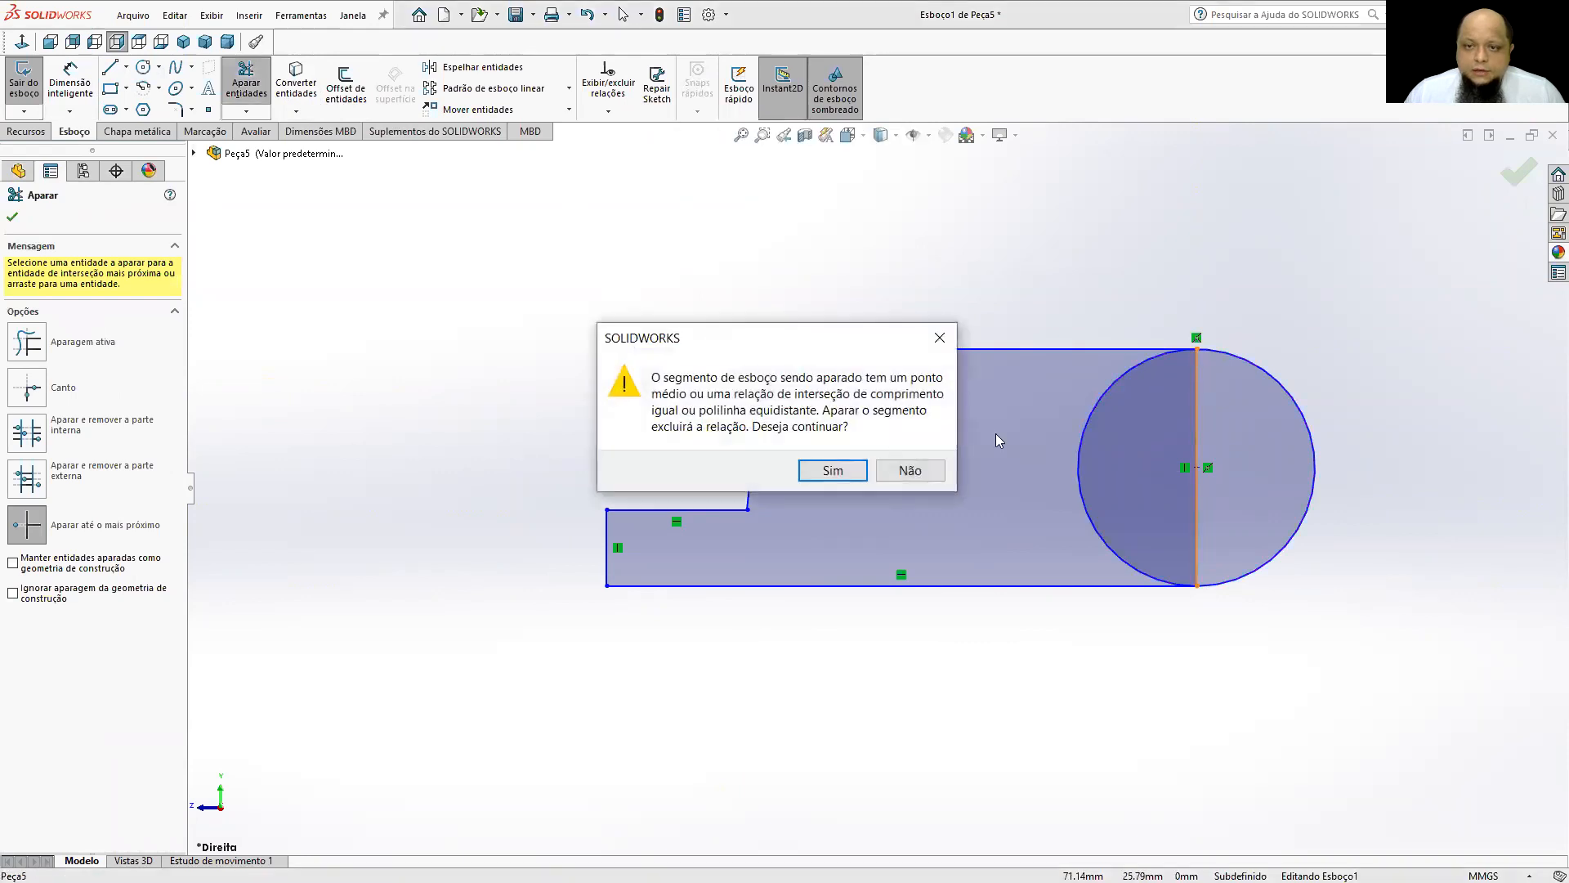
pyautogui.press('Return')
pyautogui.click(1120, 381)
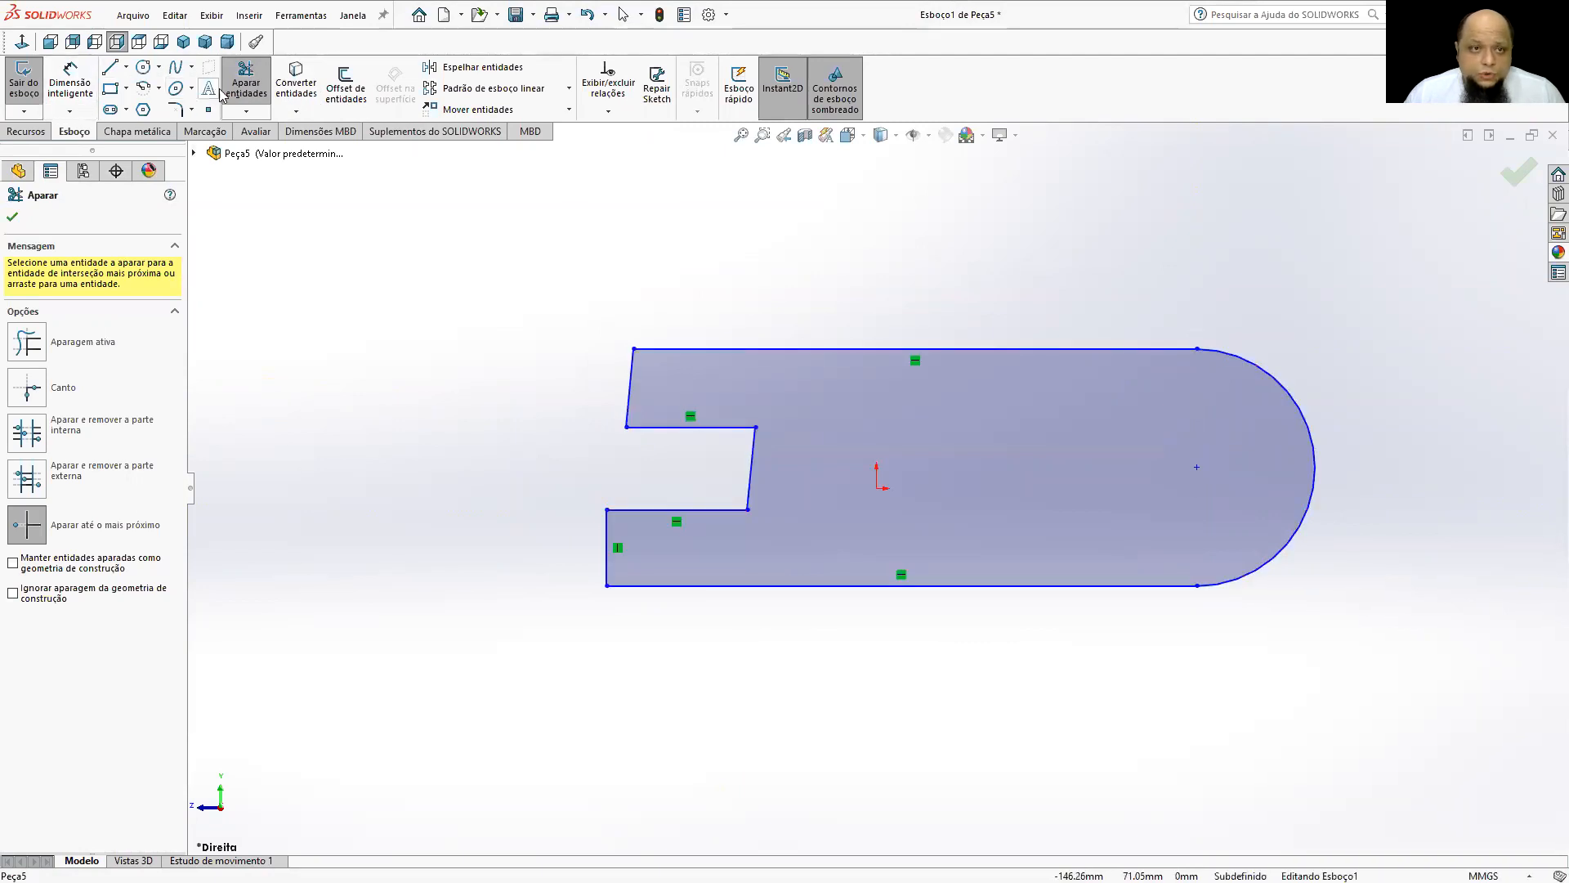
pyautogui.click(246, 88)
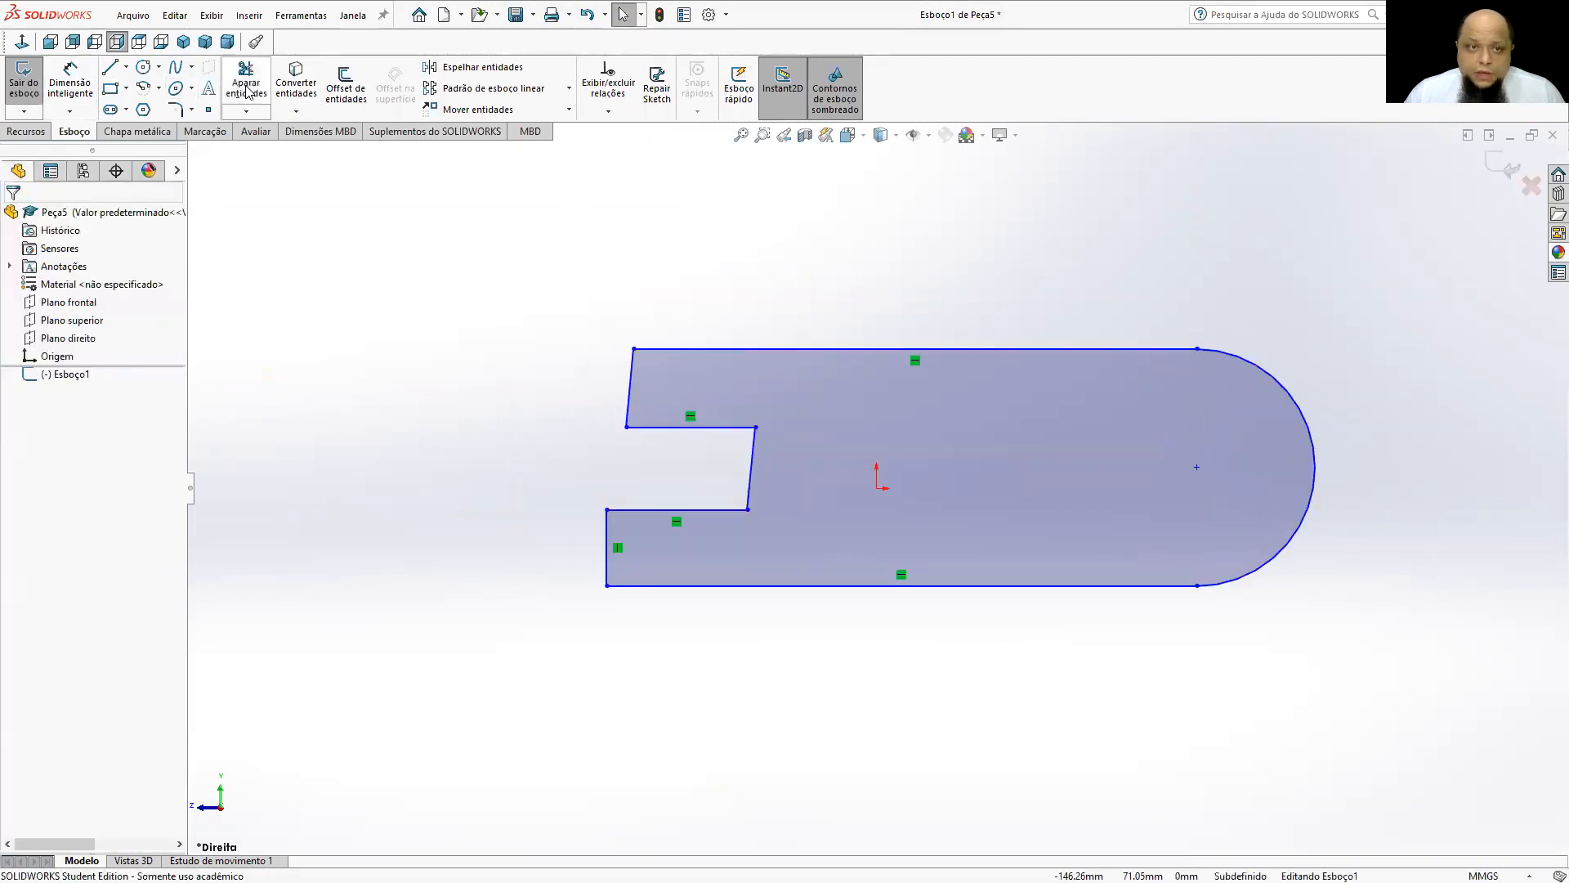
# Make the slanted end line above the notch vertical.
pyautogui.click(632, 407)
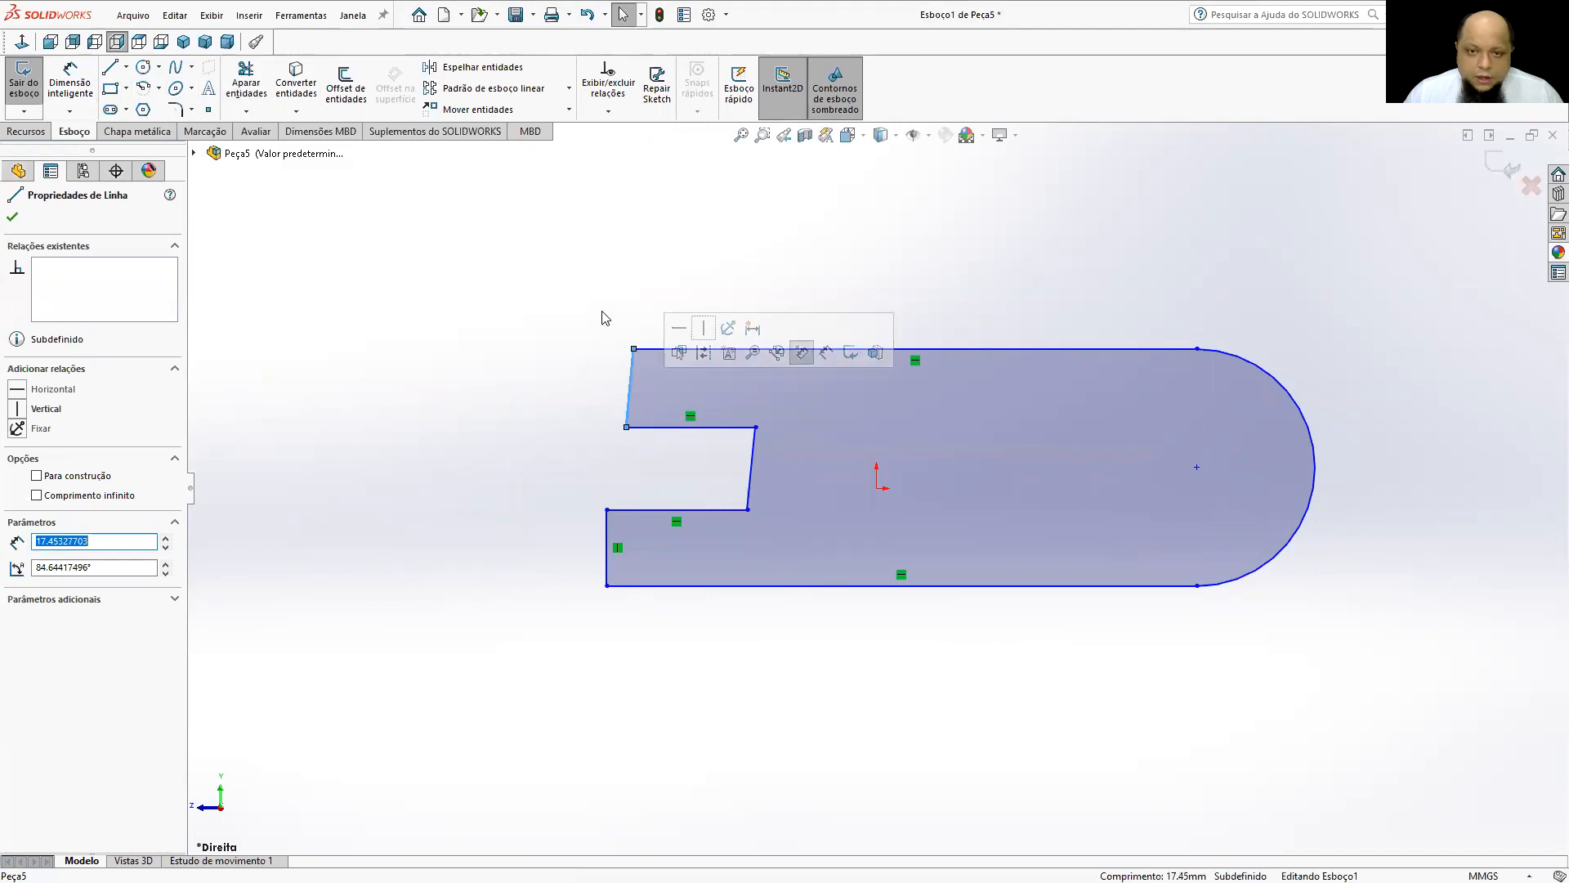
pyautogui.click(703, 329)
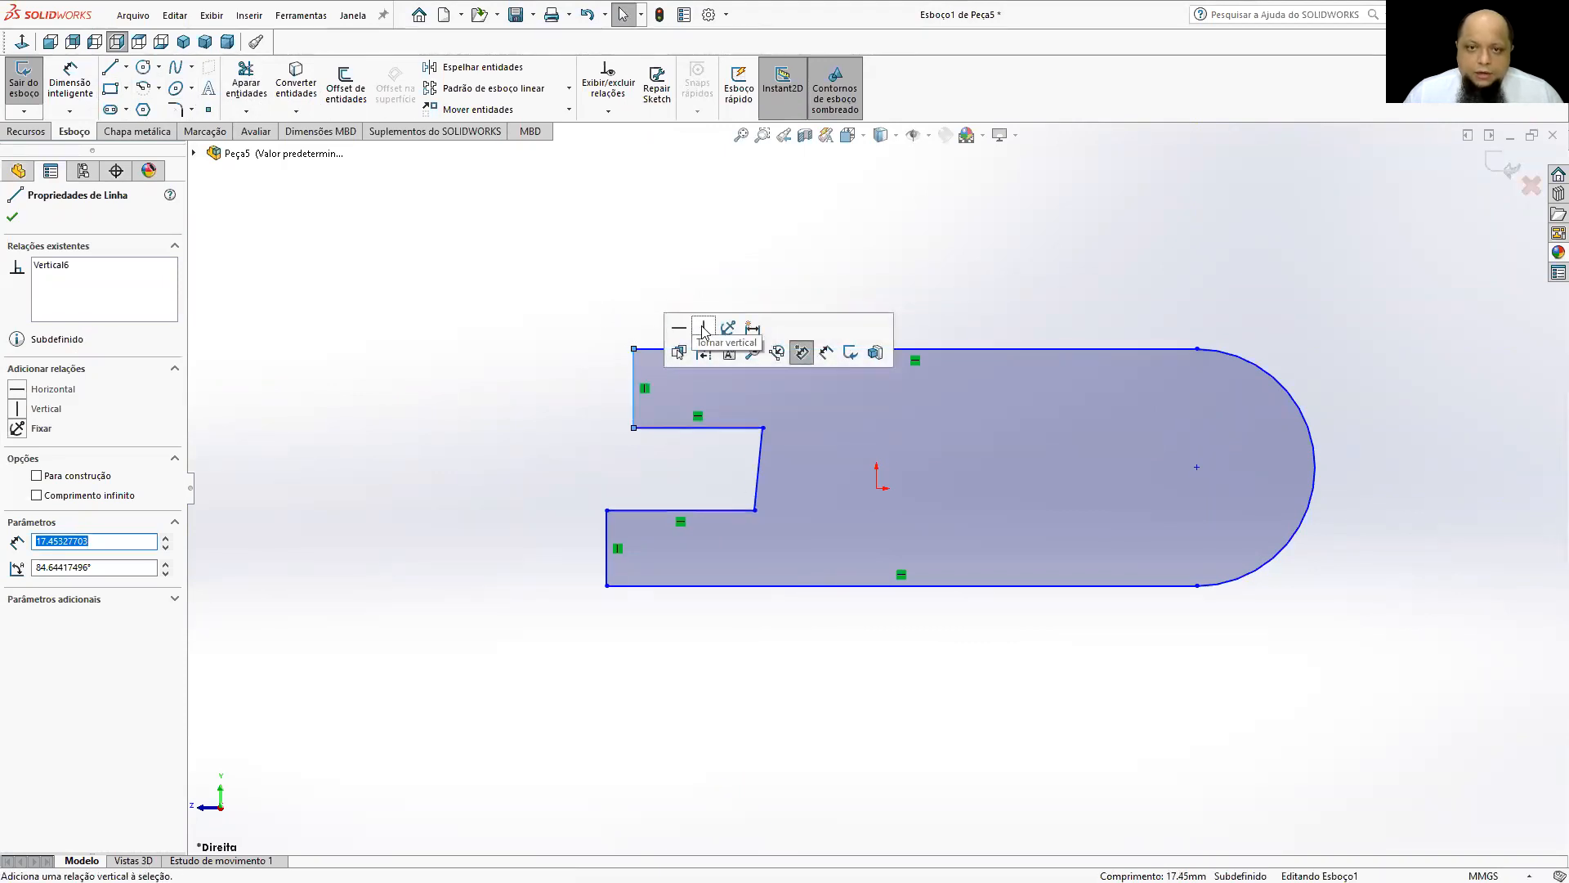
pyautogui.click(513, 312)
# Make the two short vertical end lines above and below the notch collinear.
pyautogui.moveTo(634, 415); pyautogui.dragTo(619, 508)
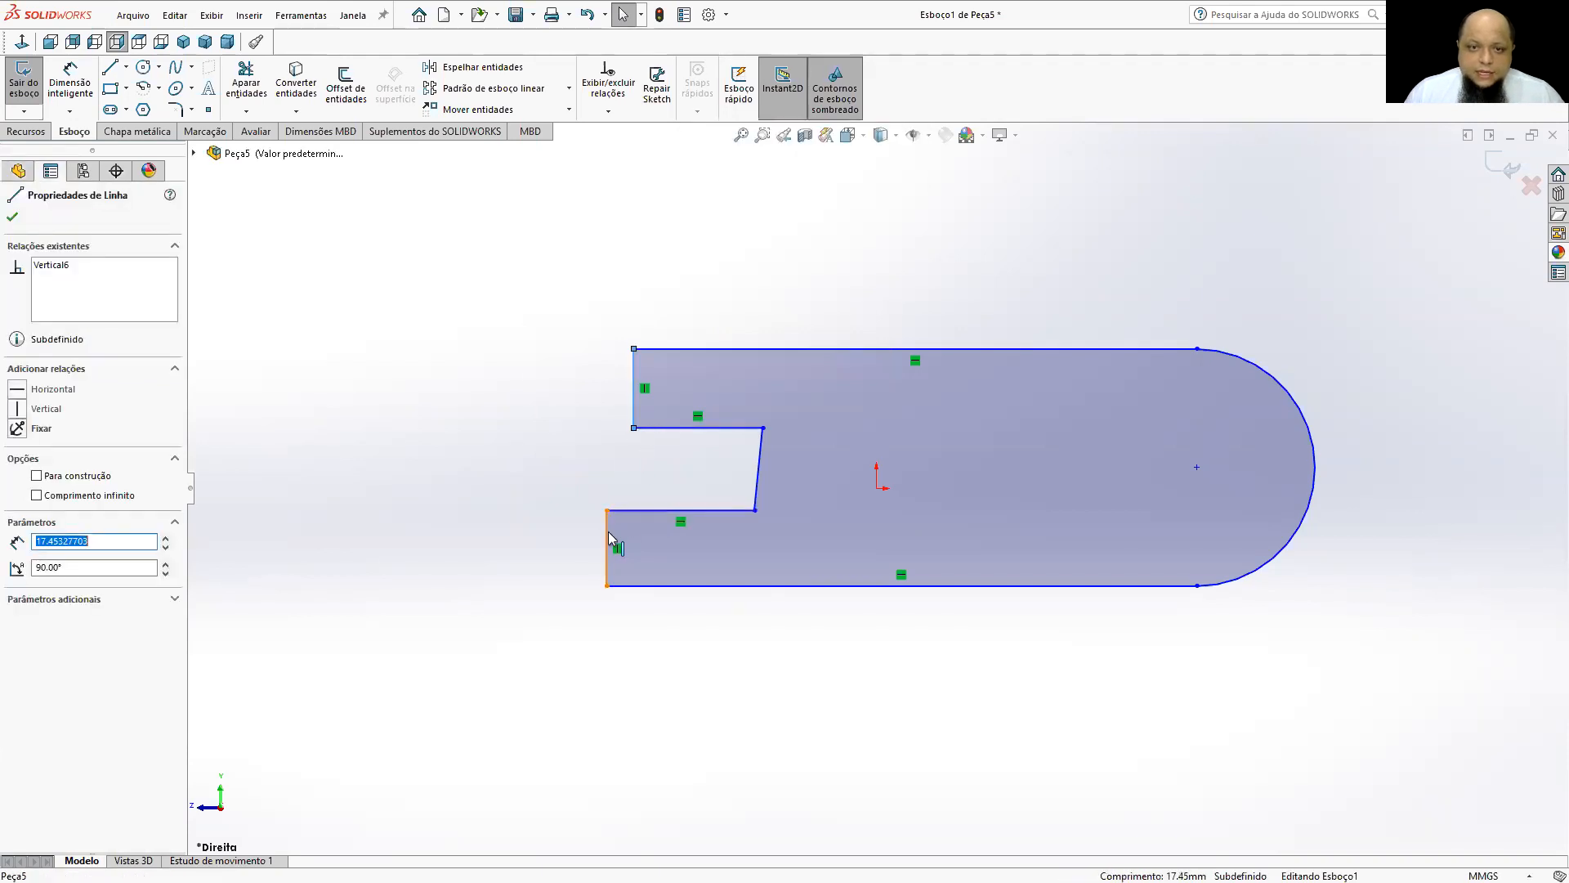
pyautogui.keyDown('ctrl'); pyautogui.click(608, 536); pyautogui.keyUp('ctrl')
pyautogui.click(707, 460)
pyautogui.click(336, 420)
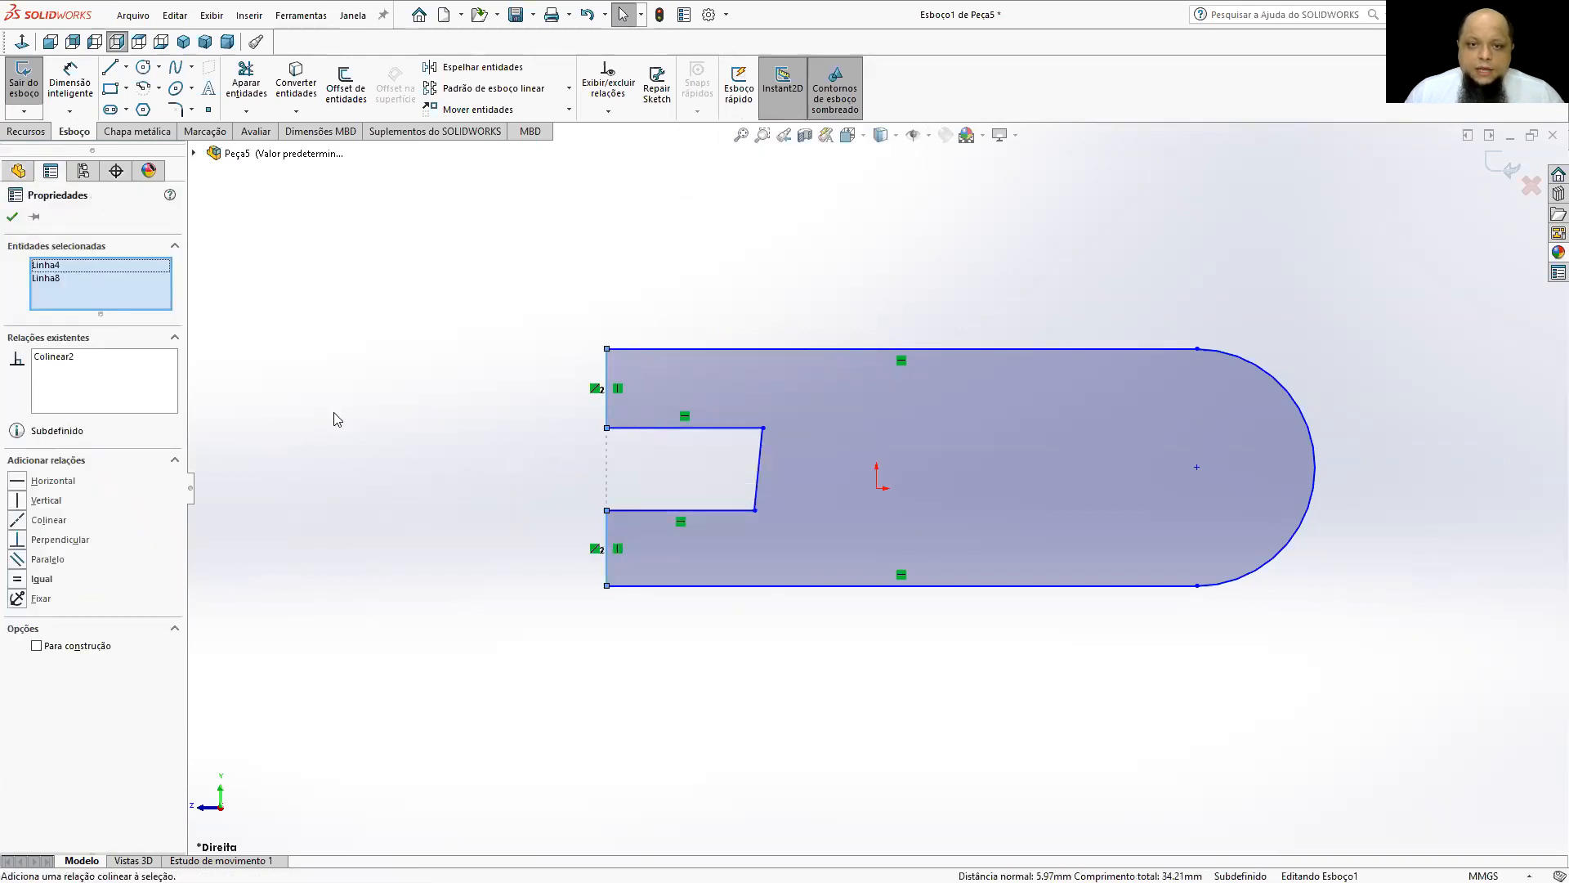
# Make the notch's slanted inner line vertical.
pyautogui.click(763, 464)
pyautogui.rightClick(783, 449)
pyautogui.click(807, 424)
pyautogui.click(445, 317)
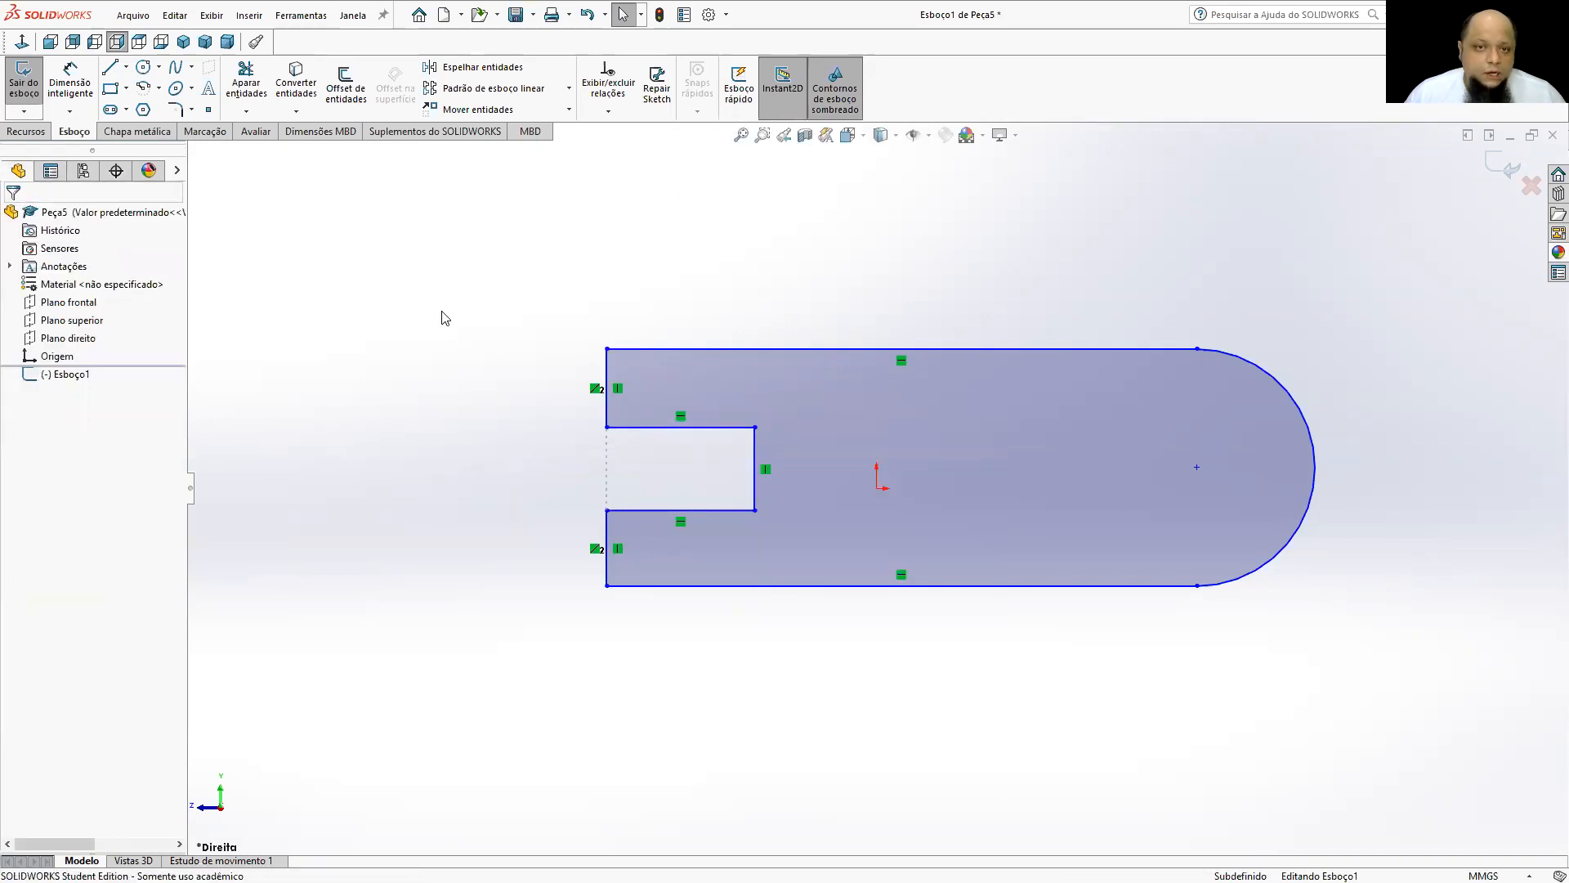
# Dimension the distance between the profile's upper and lower horizontal lines and set it to 25 mm.
pyautogui.click(86, 97)
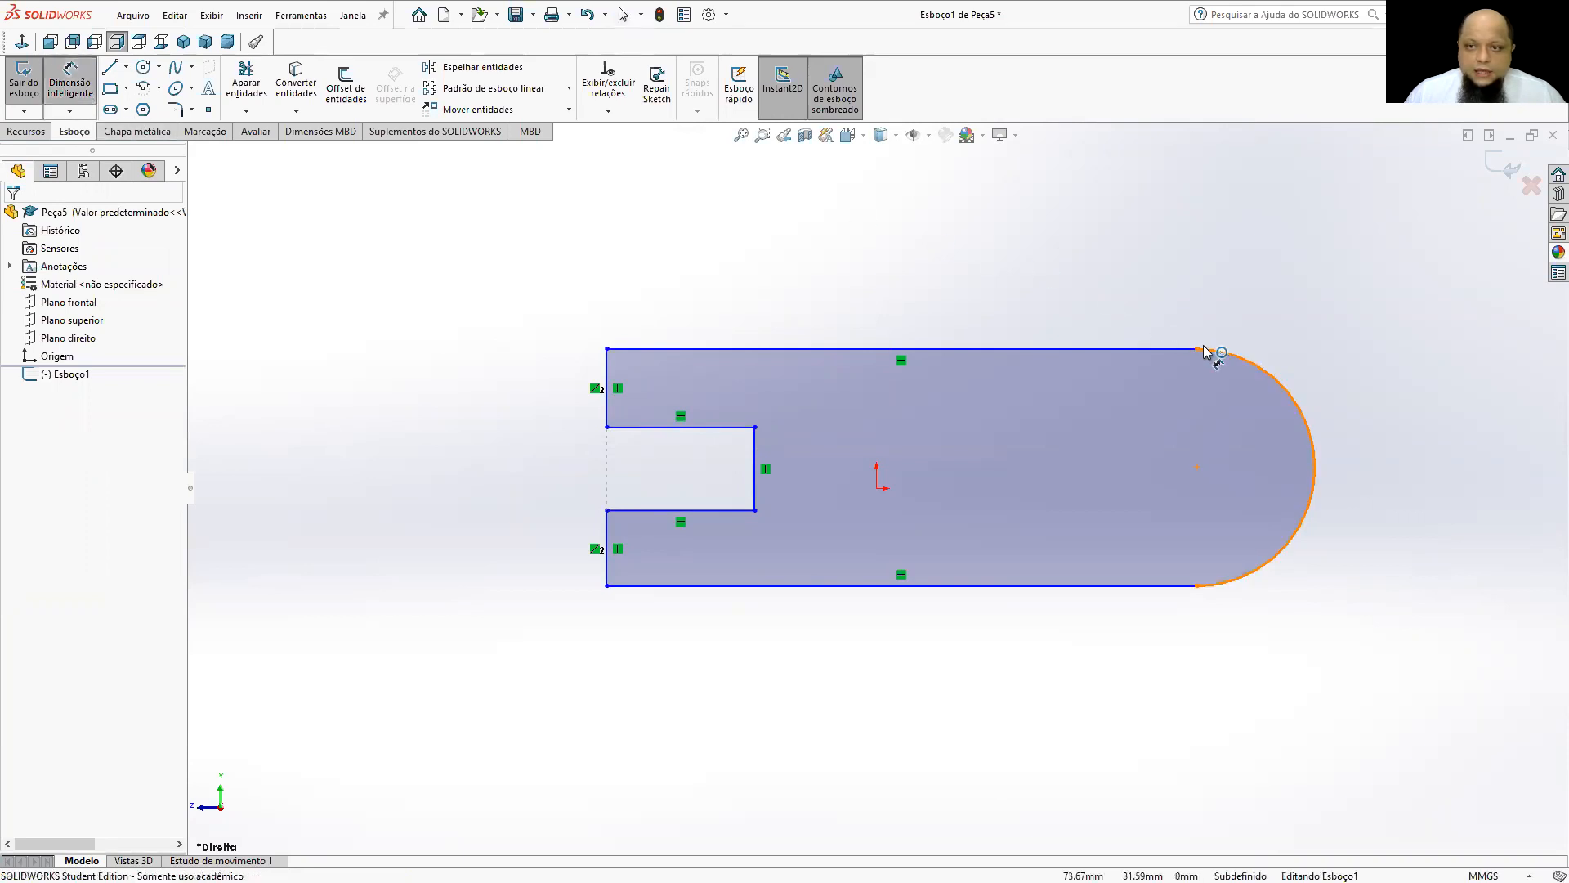
pyautogui.click(1169, 350)
pyautogui.click(1164, 586)
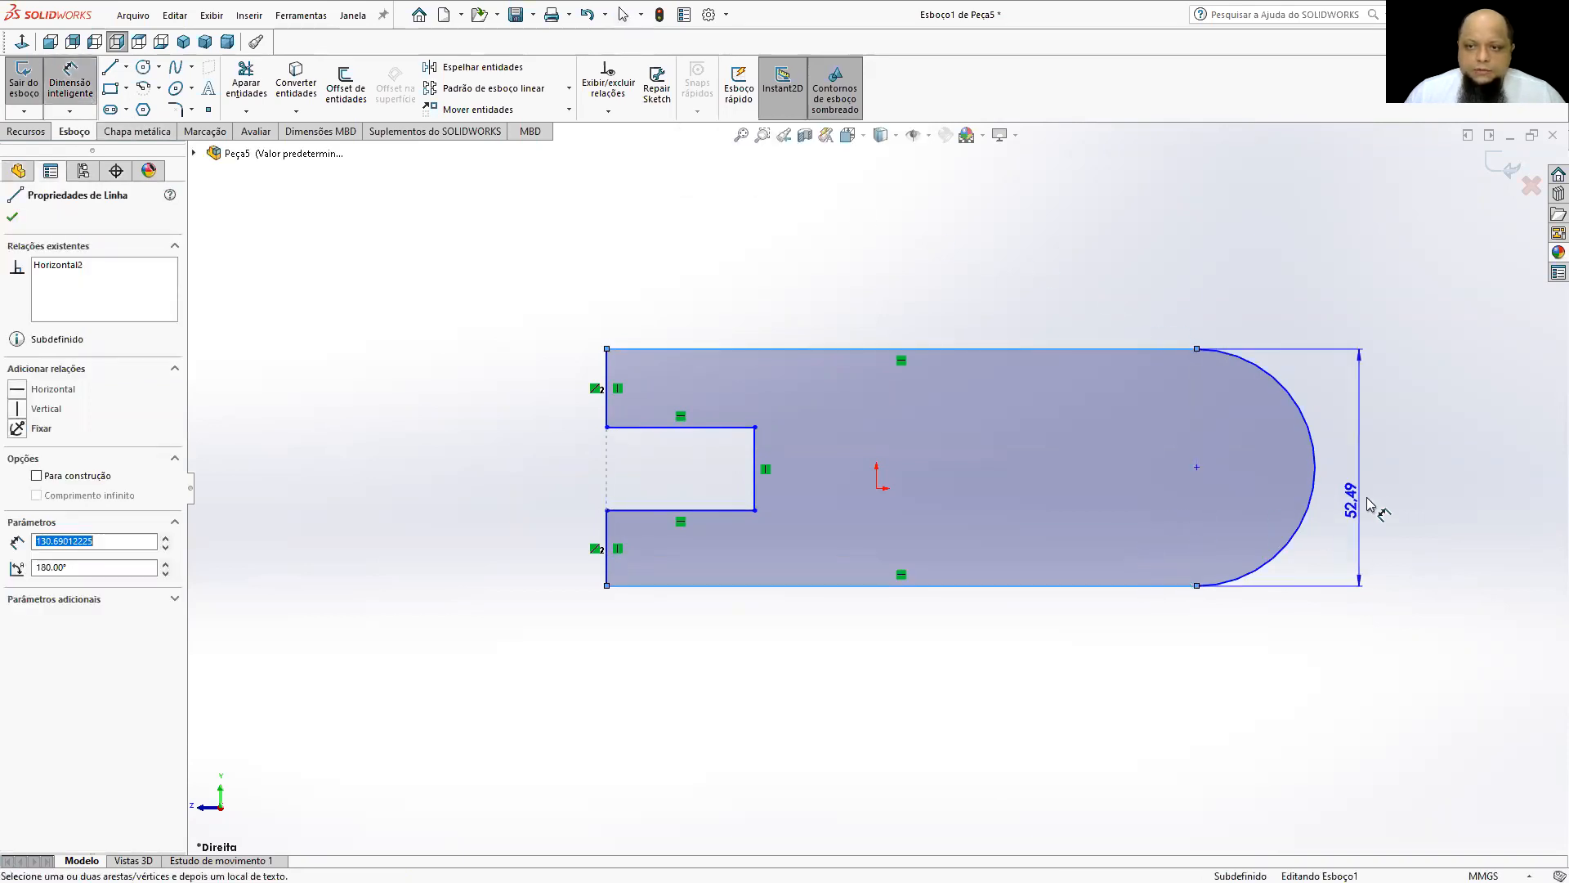
pyautogui.click(1376, 508)
pyautogui.write('25')
pyautogui.press('Return')
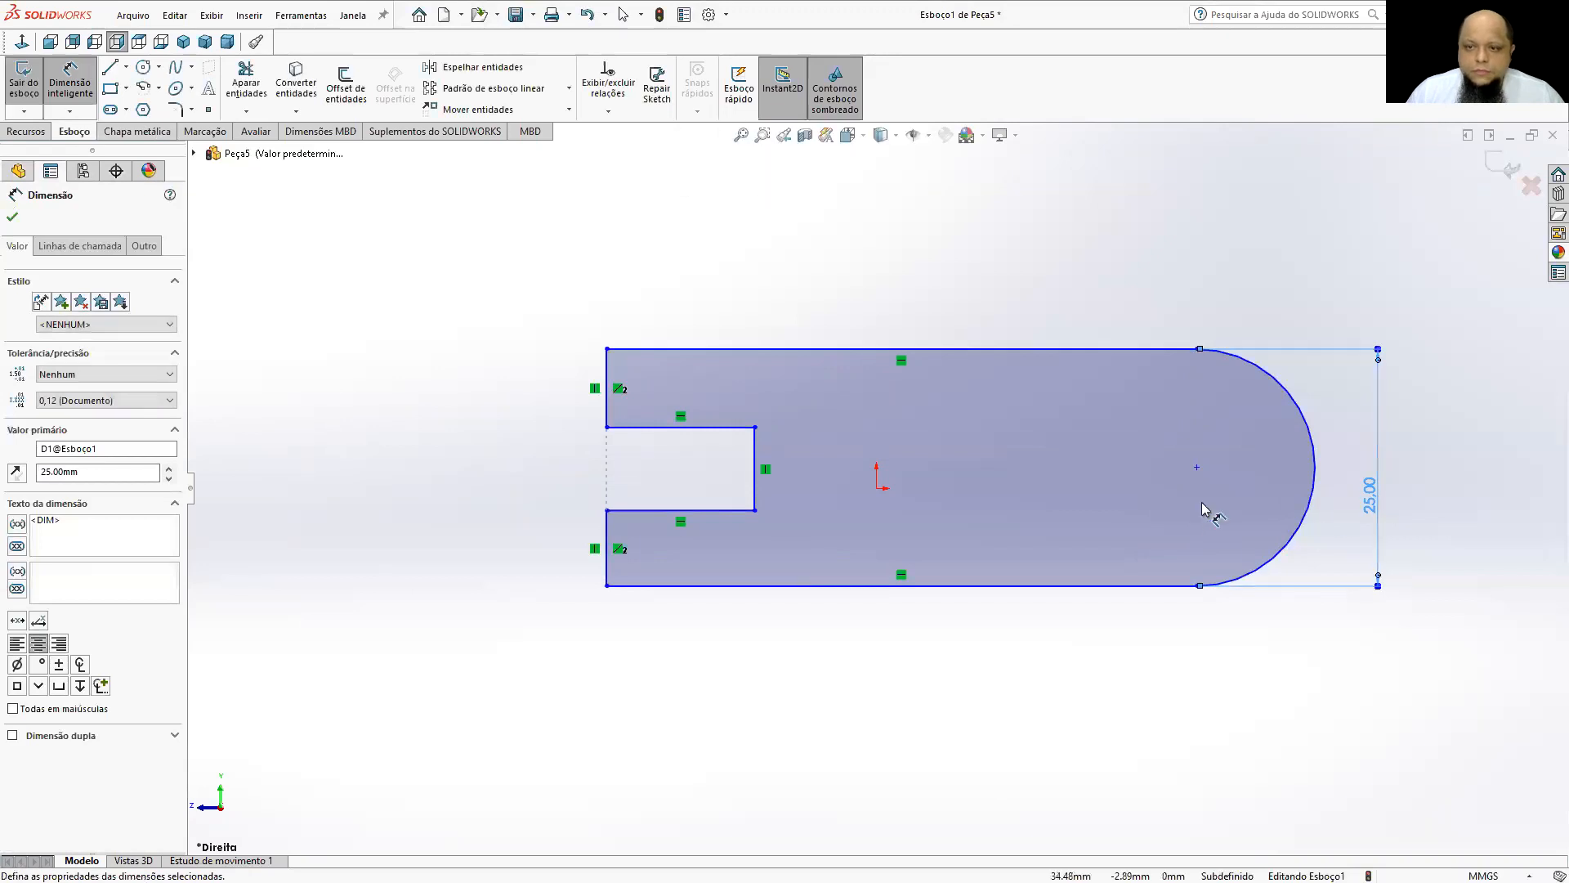
# Dimension the horizontal distance from the end arc's centre to the notched end of the profile as 60 mm.
pyautogui.click(1197, 468)
pyautogui.click(607, 572)
pyautogui.click(719, 694)
pyautogui.write('60')
pyautogui.press('Return')
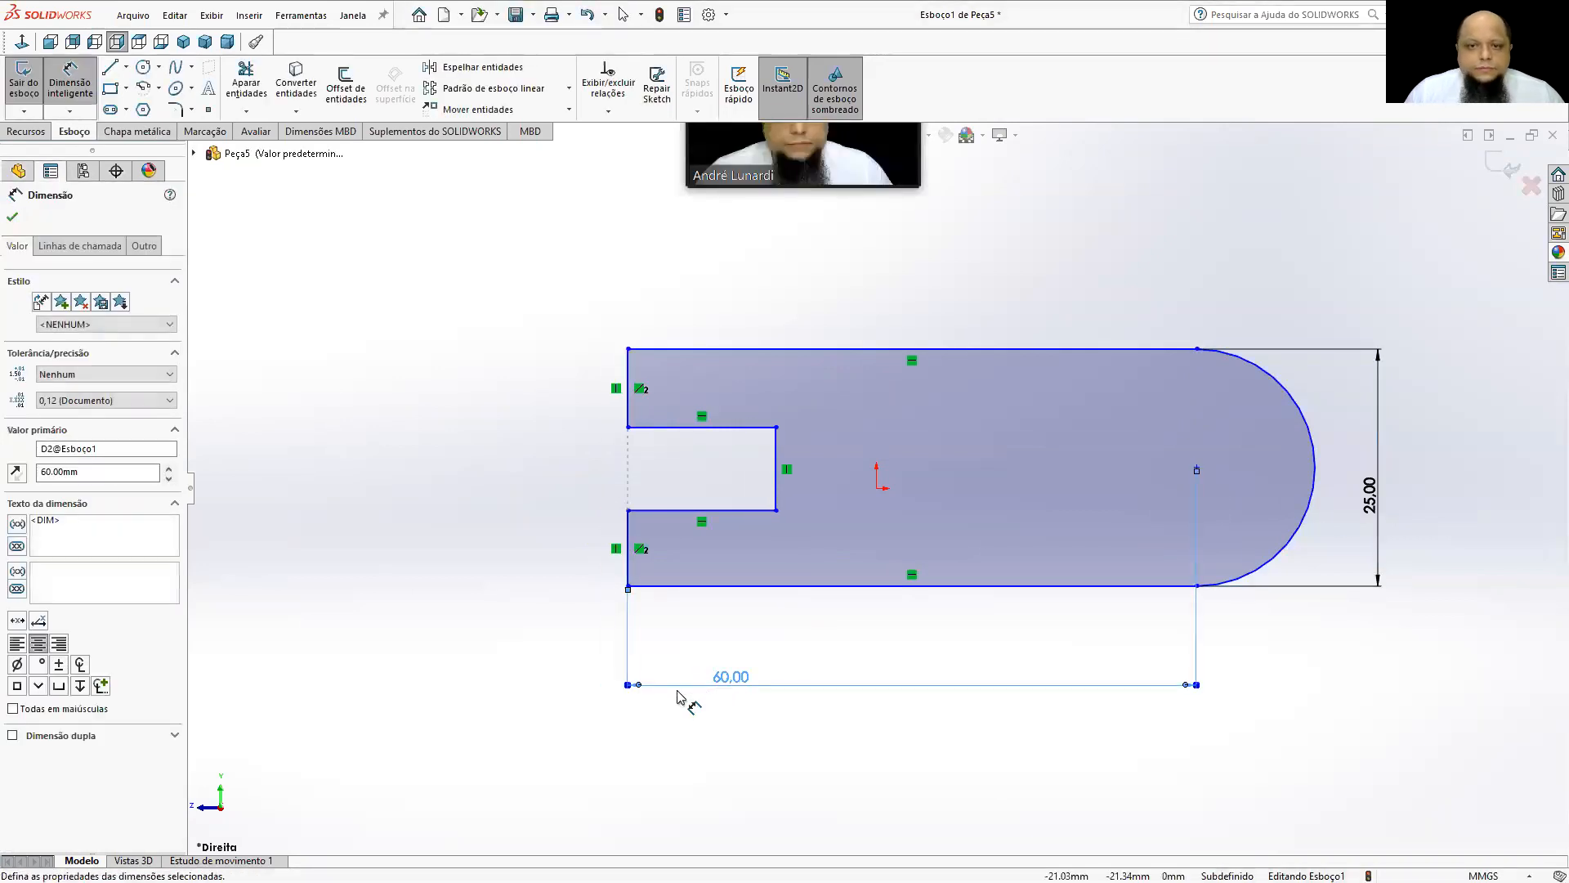
# Dimension the notch's inner vertical line and set the notch height to 12 mm.
pyautogui.click(777, 479)
pyautogui.click(948, 474)
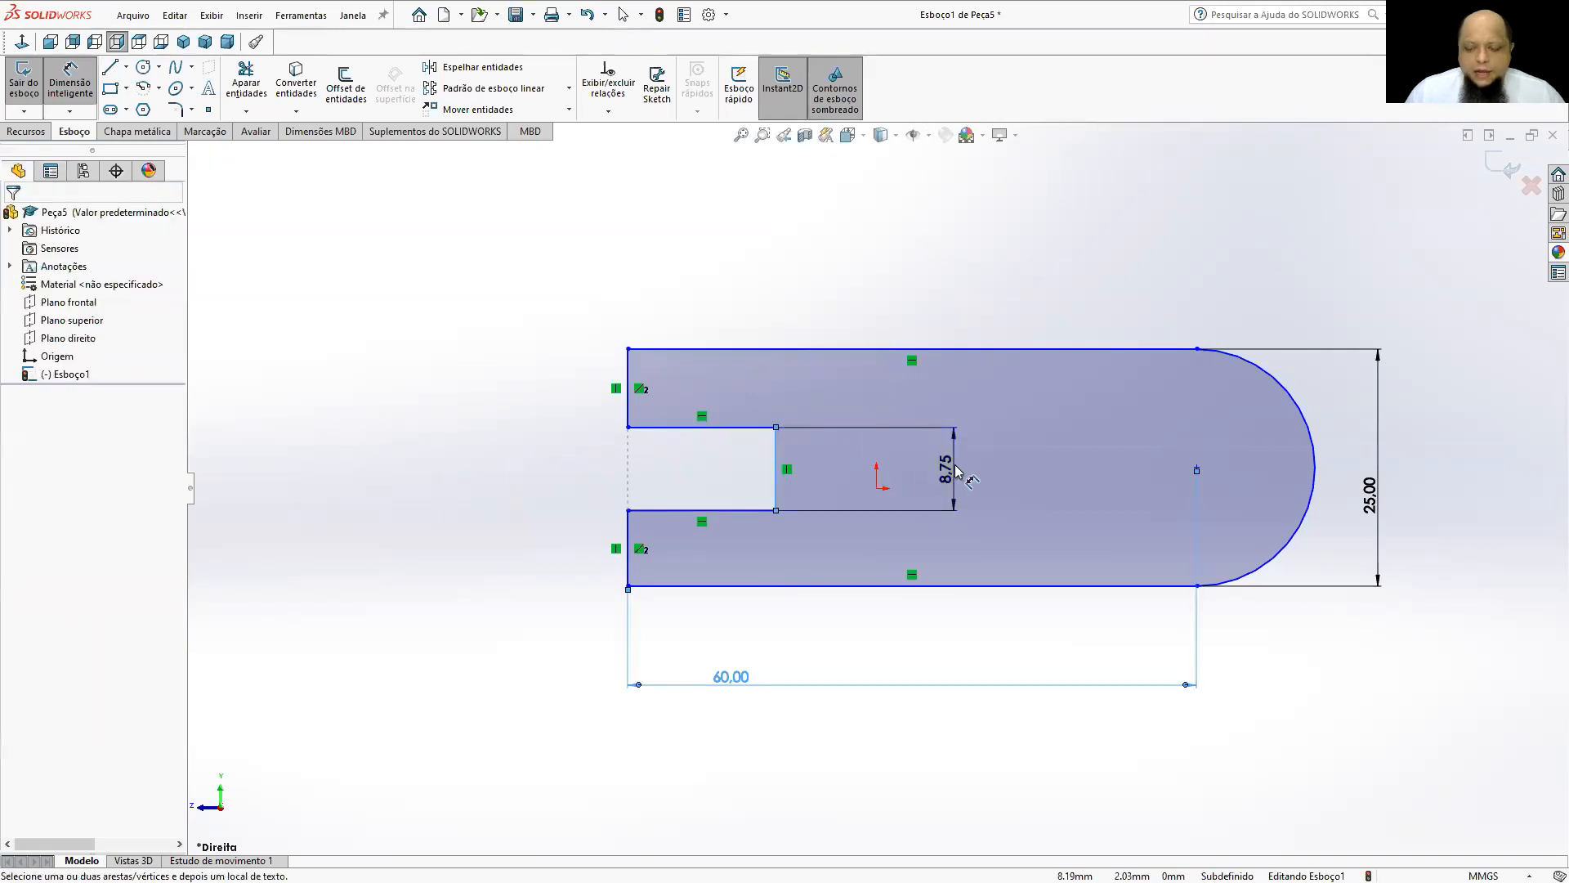
pyautogui.write('15')
pyautogui.press('Return')
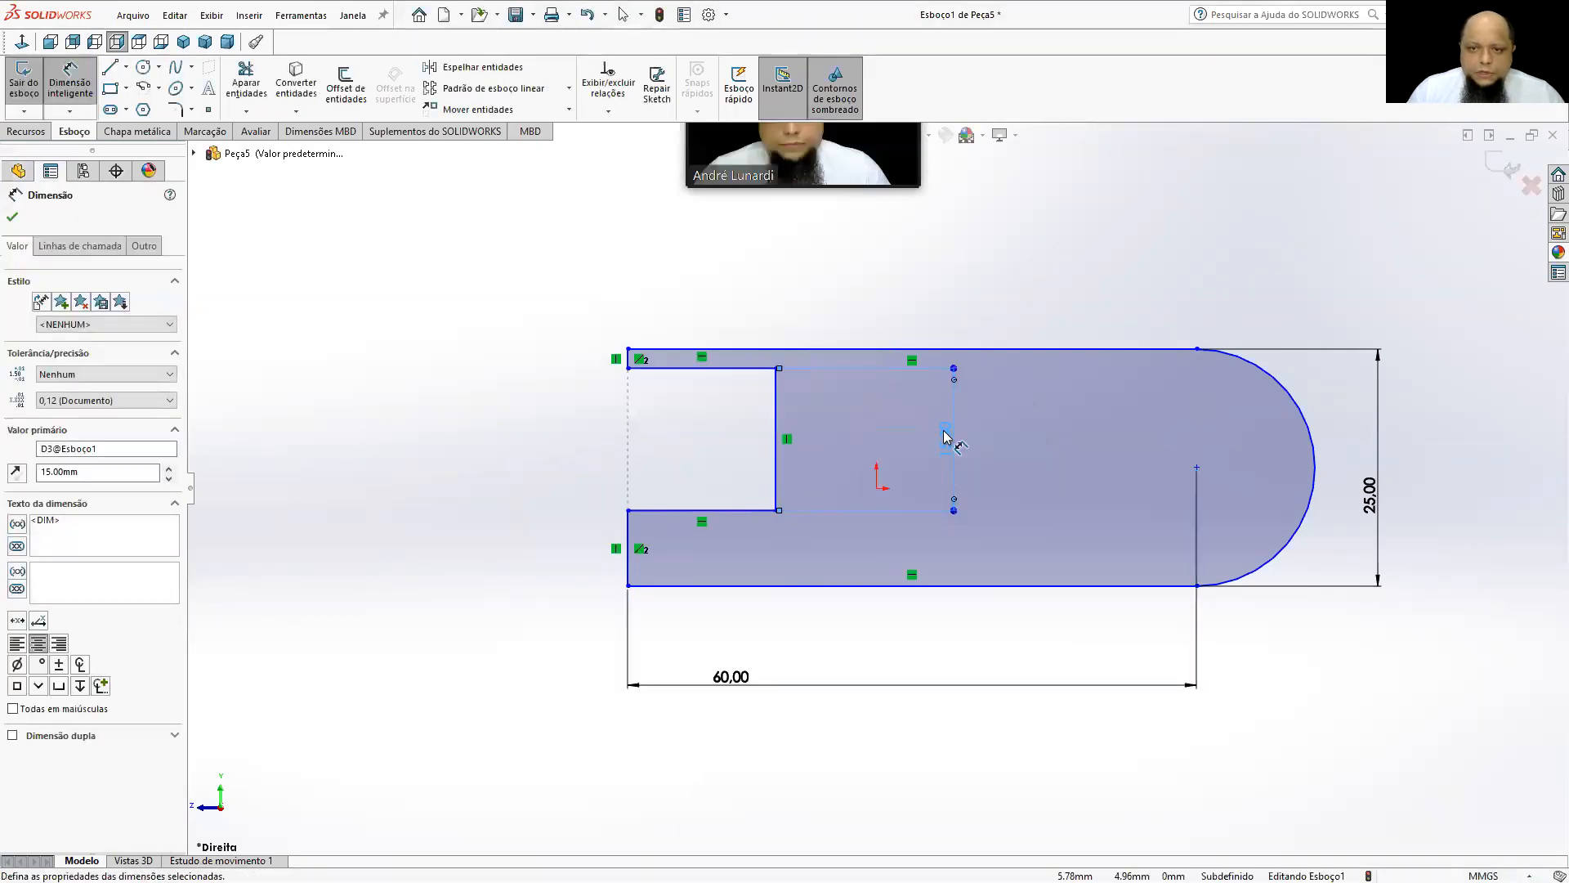
pyautogui.press('Escape')
pyautogui.doubleClick(946, 439)
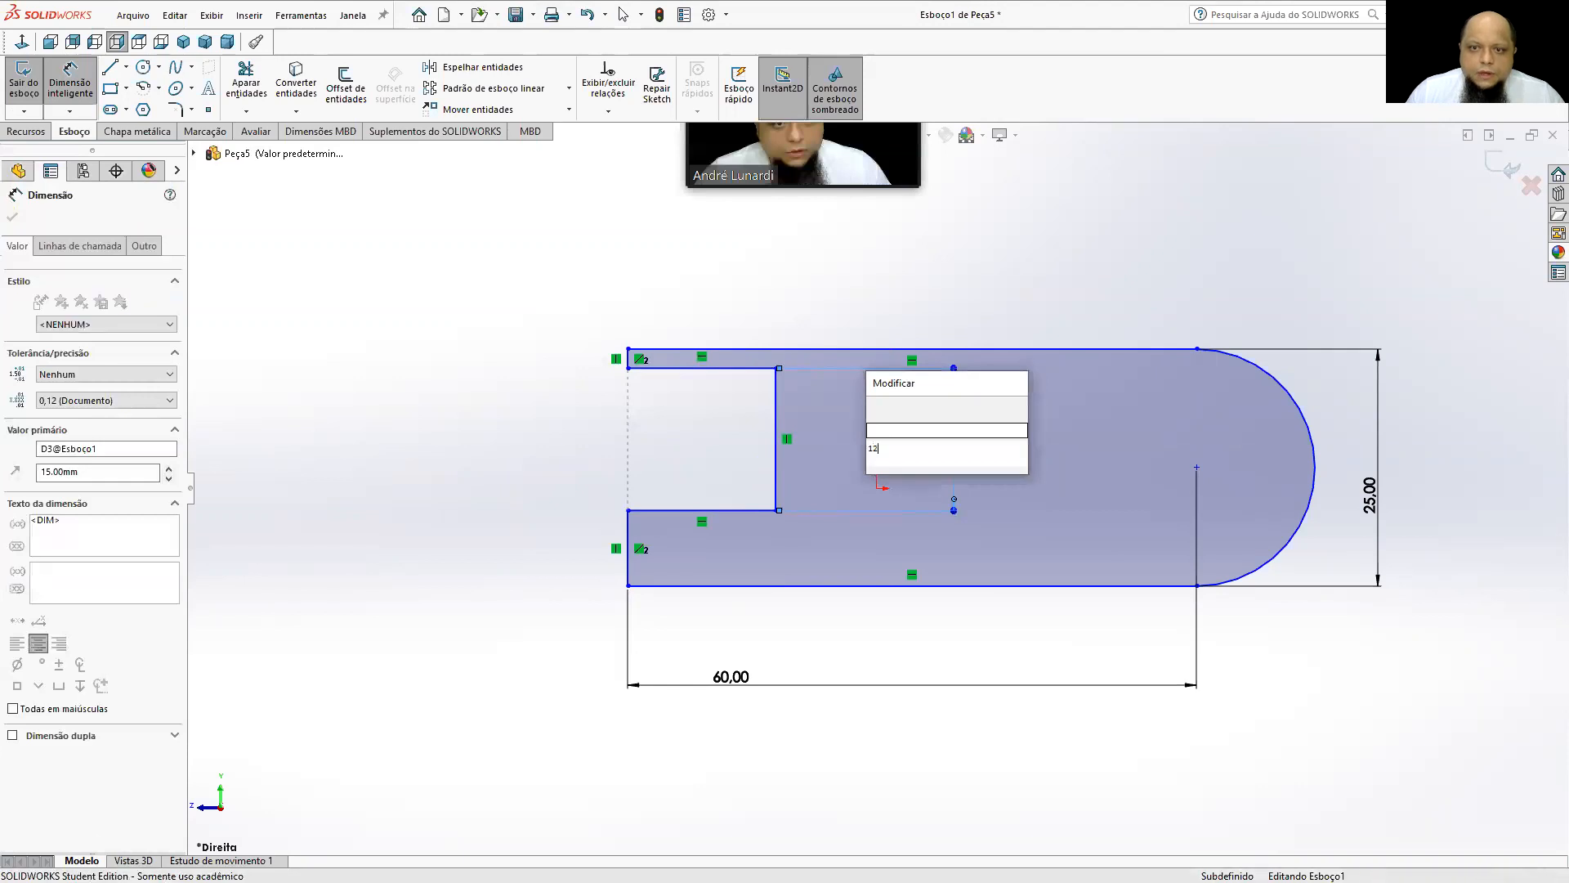
pyautogui.write('12')
pyautogui.press('Return')
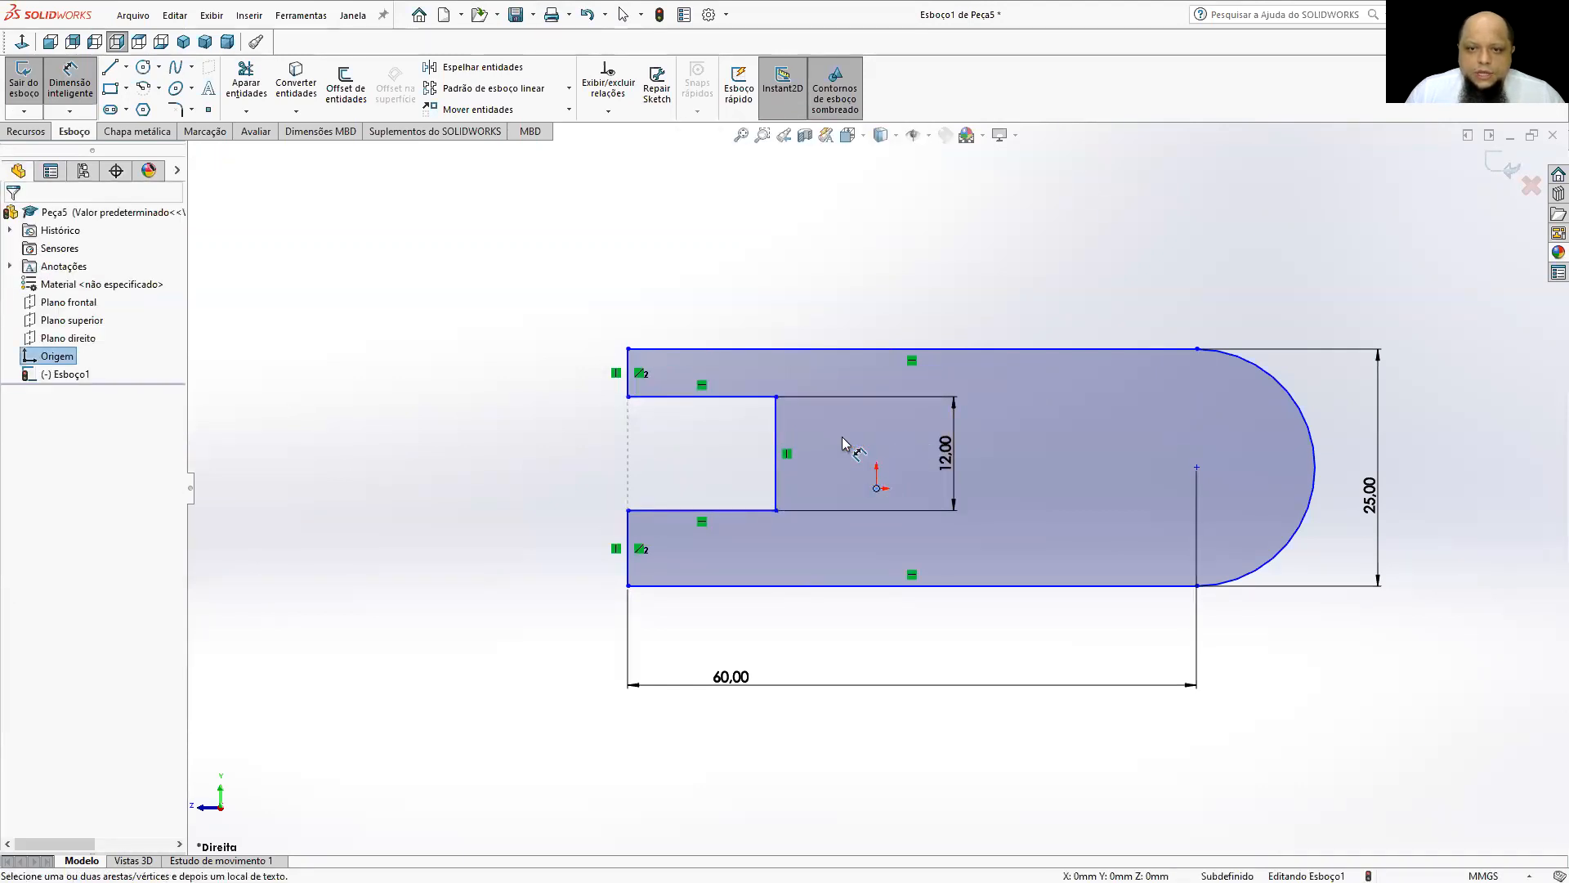
# Dimension the vertical distance from the notch's upper edge to the origin as 6 mm.
pyautogui.click(745, 399)
pyautogui.click(877, 488)
pyautogui.click(859, 441)
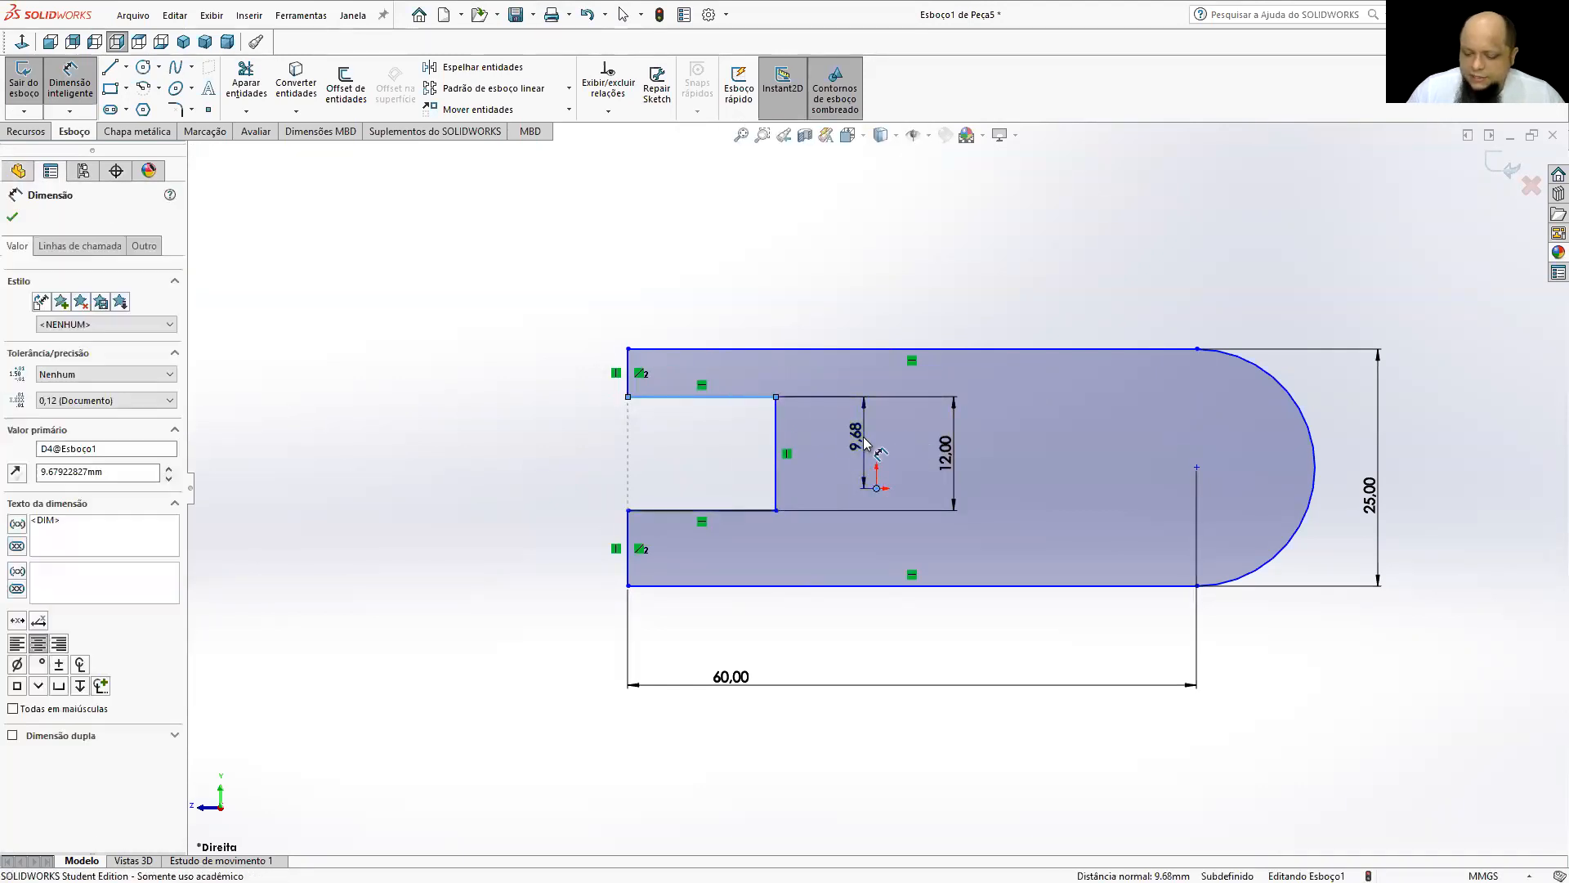
pyautogui.write('6')
pyautogui.press('Return')
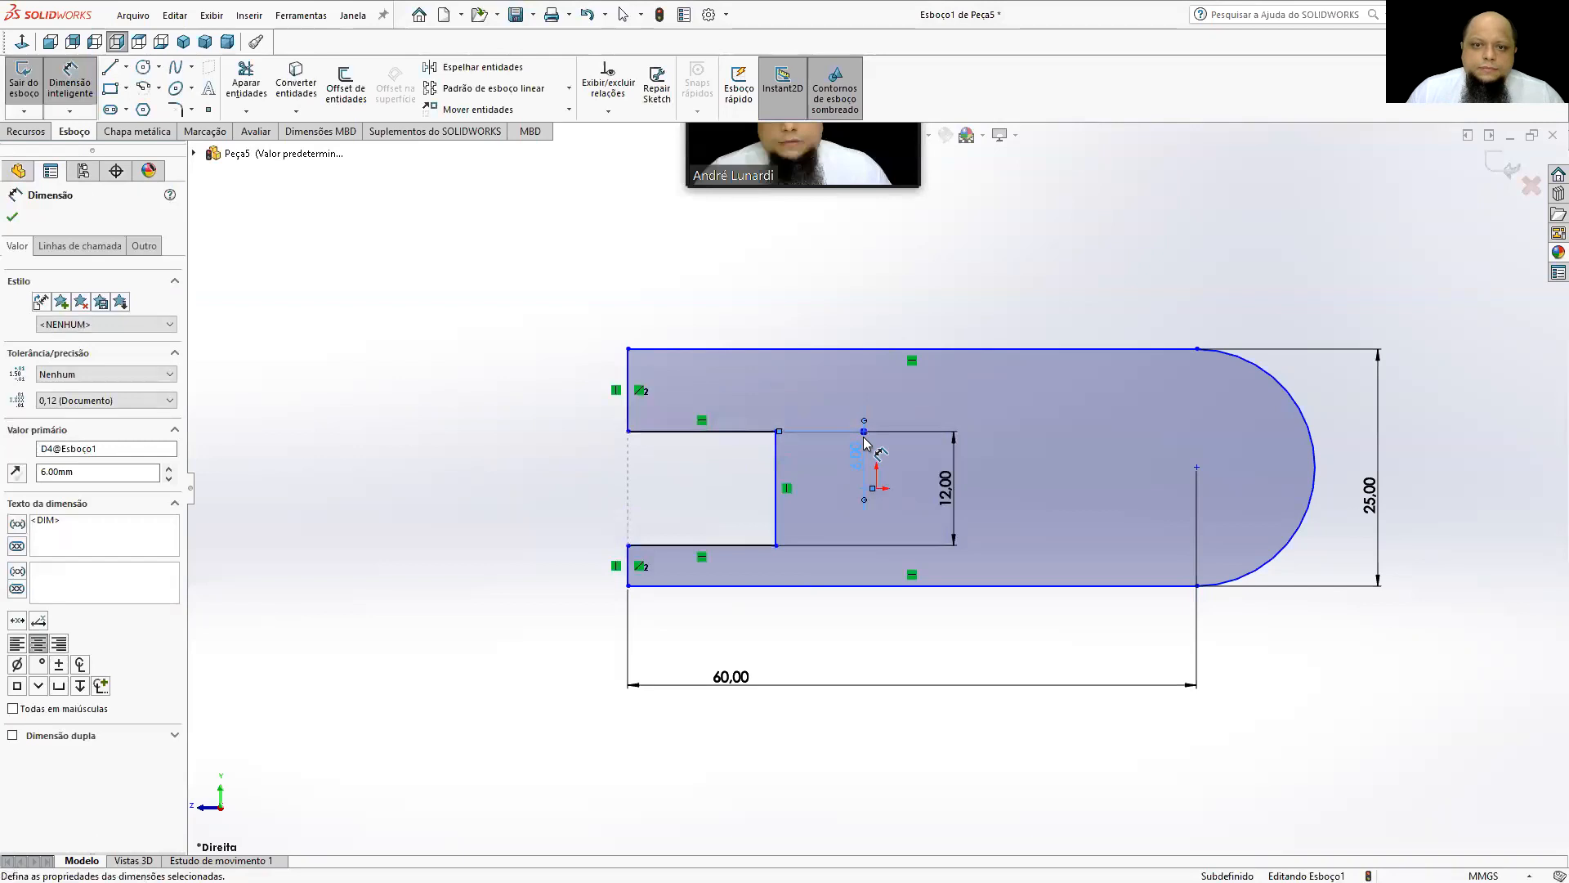
# Dimension the vertical distance from the profile's upper horizontal line to the origin as 25/2 (12.5 mm).
pyautogui.click(923, 349)
pyautogui.click(874, 488)
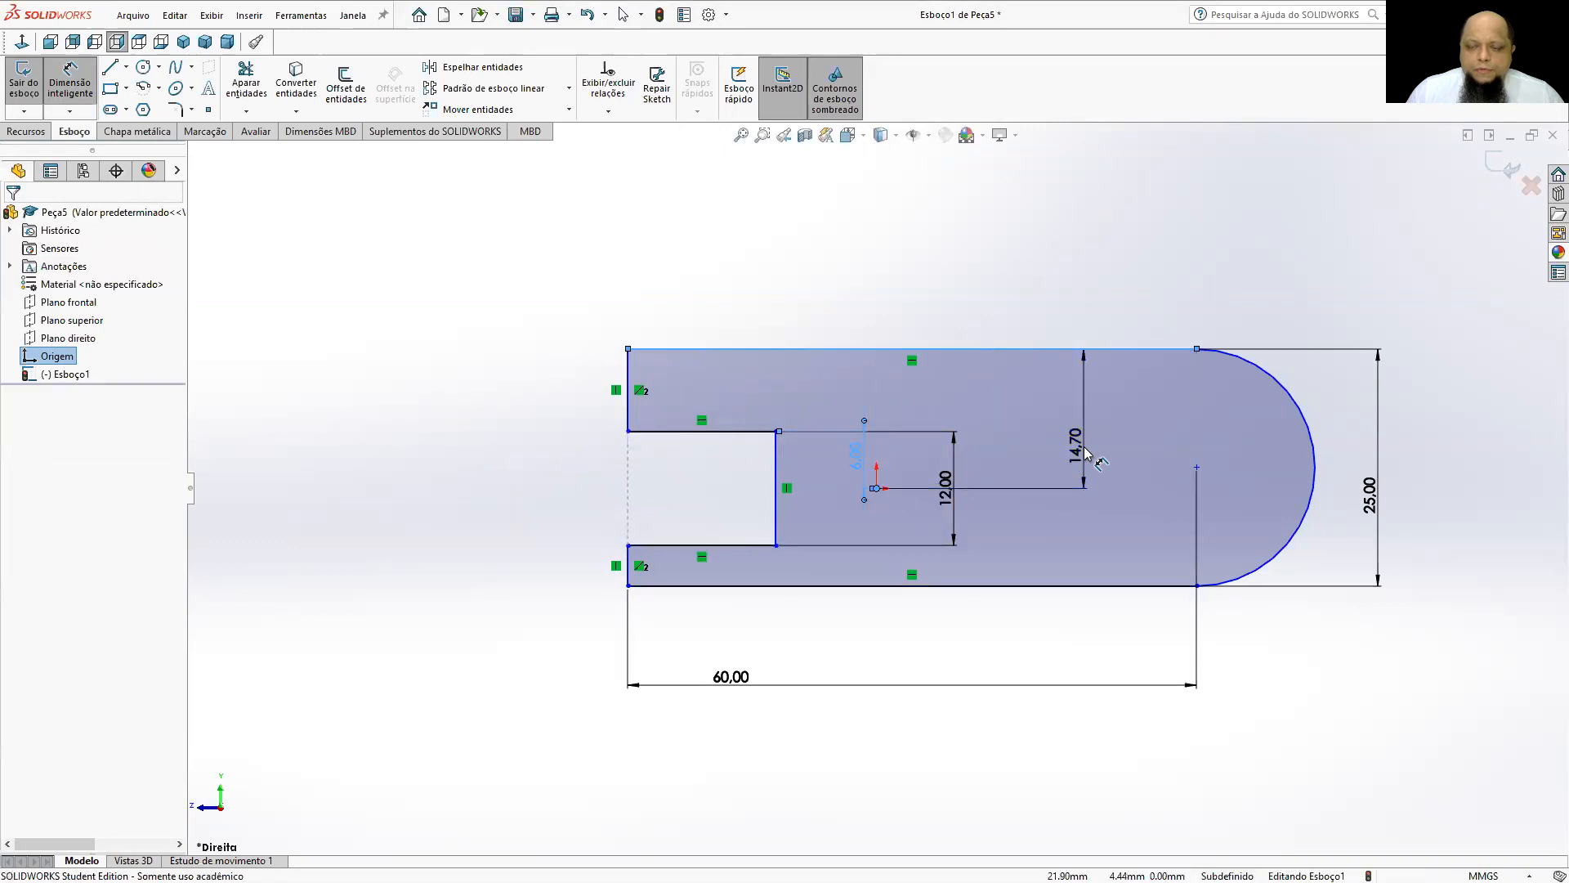
pyautogui.click(1077, 458)
pyautogui.write('25/2')
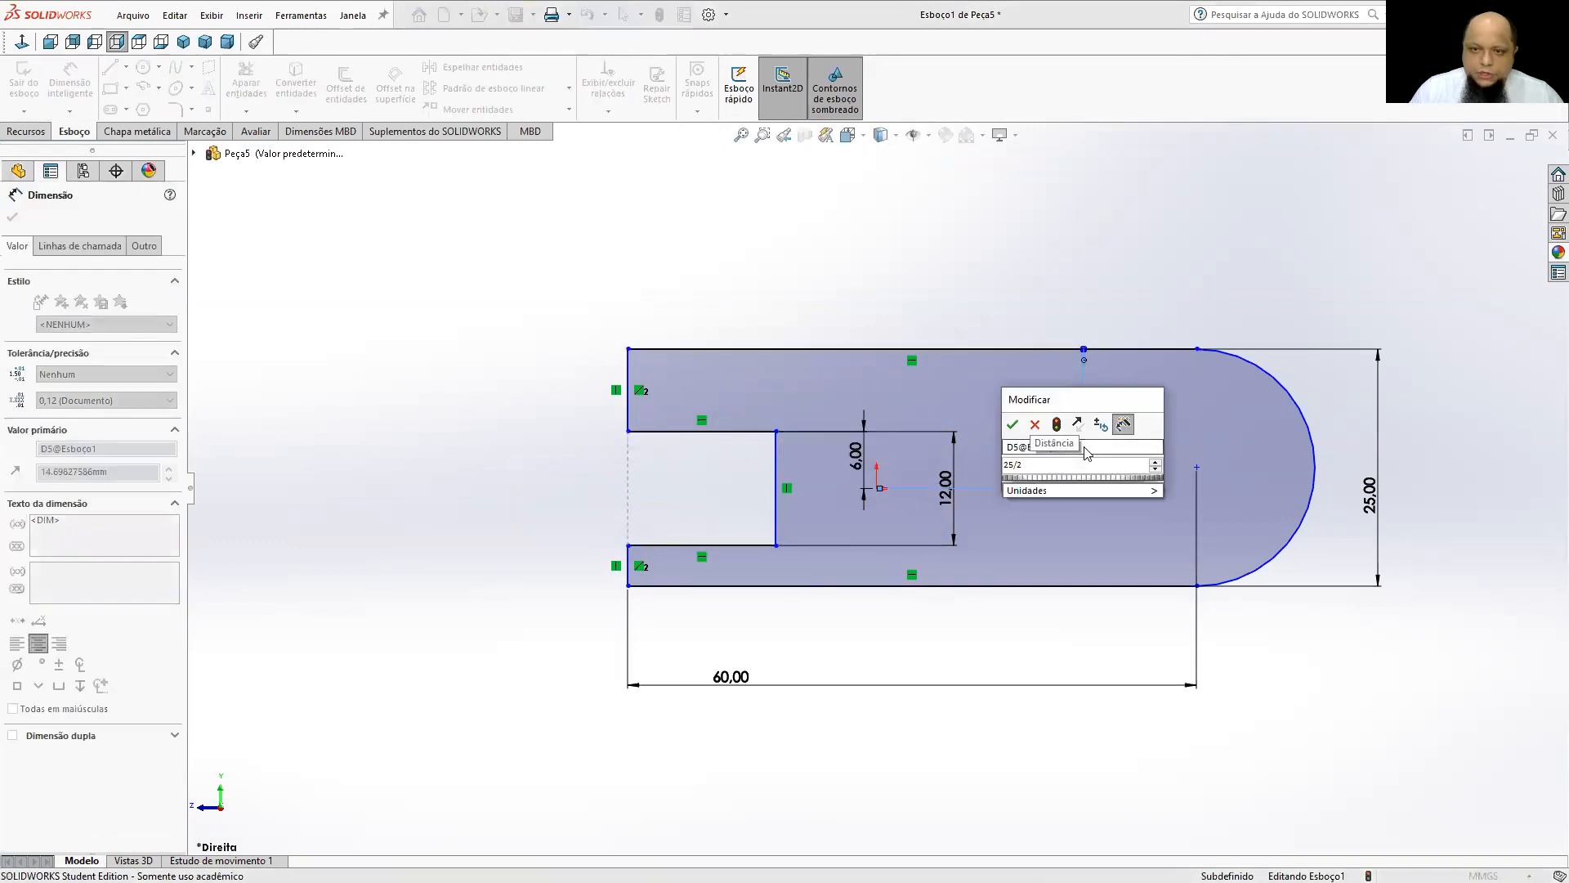
pyautogui.press('Return')
pyautogui.click(1032, 280)
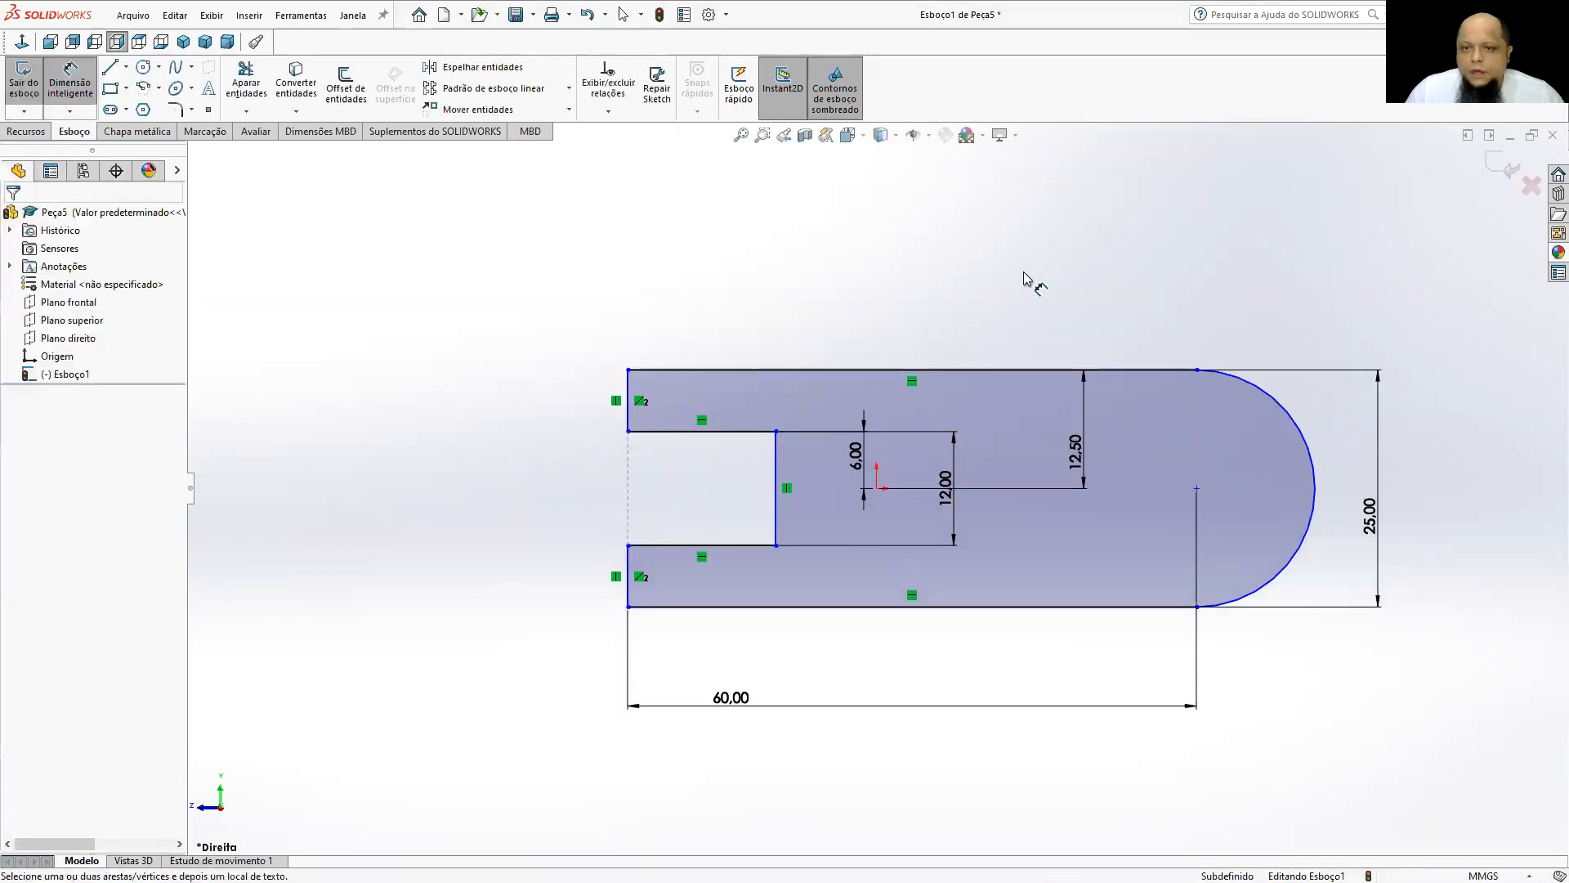
pyautogui.click(877, 489)
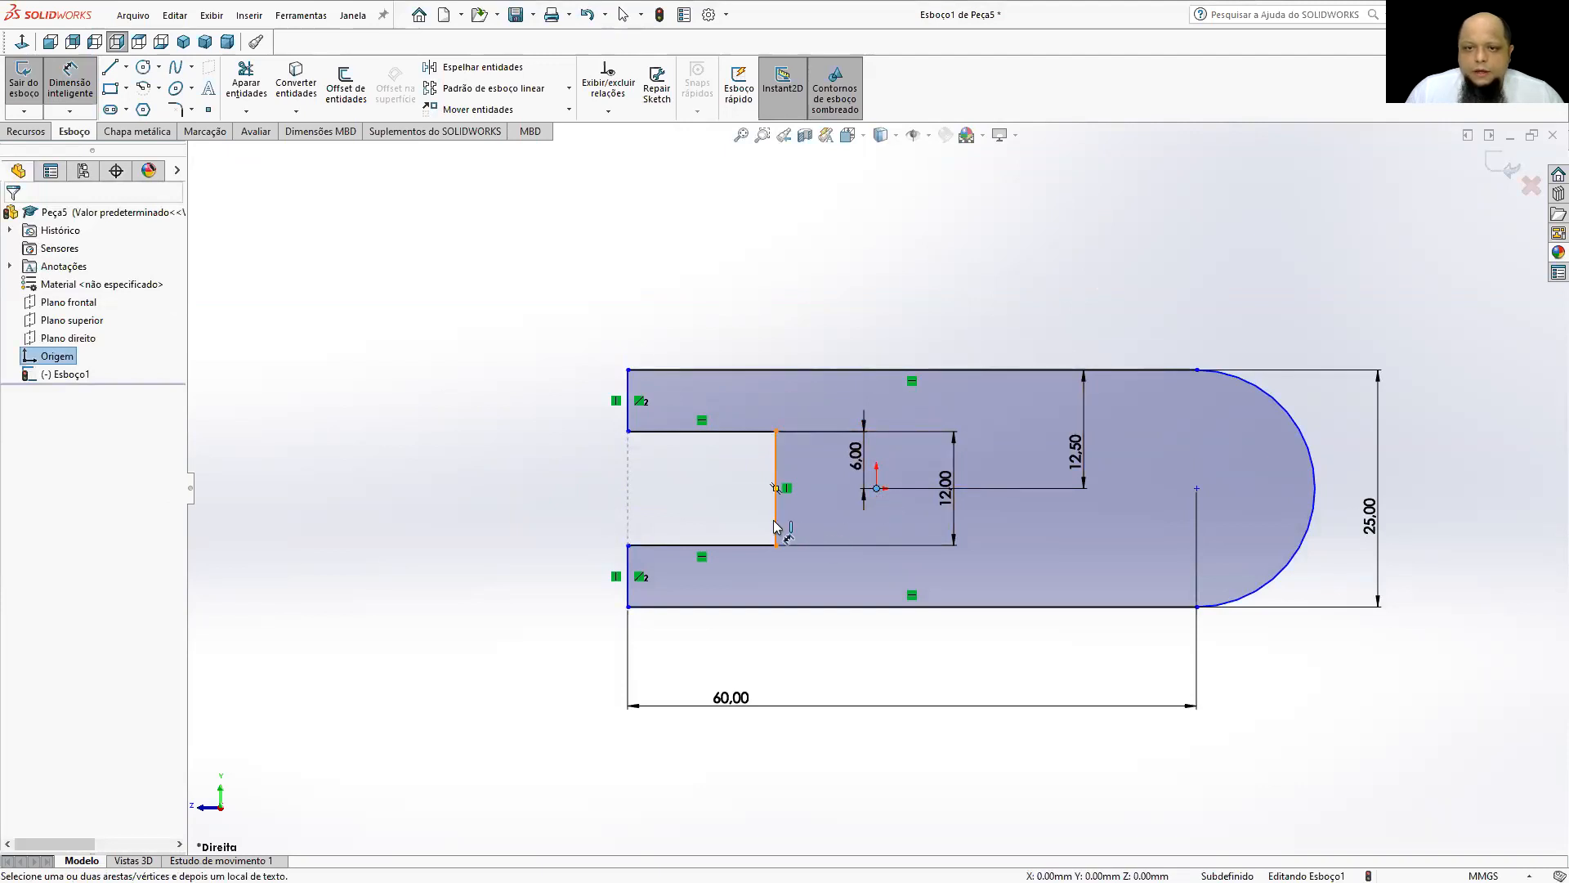
pyautogui.press('Escape')
pyautogui.press('Escape')
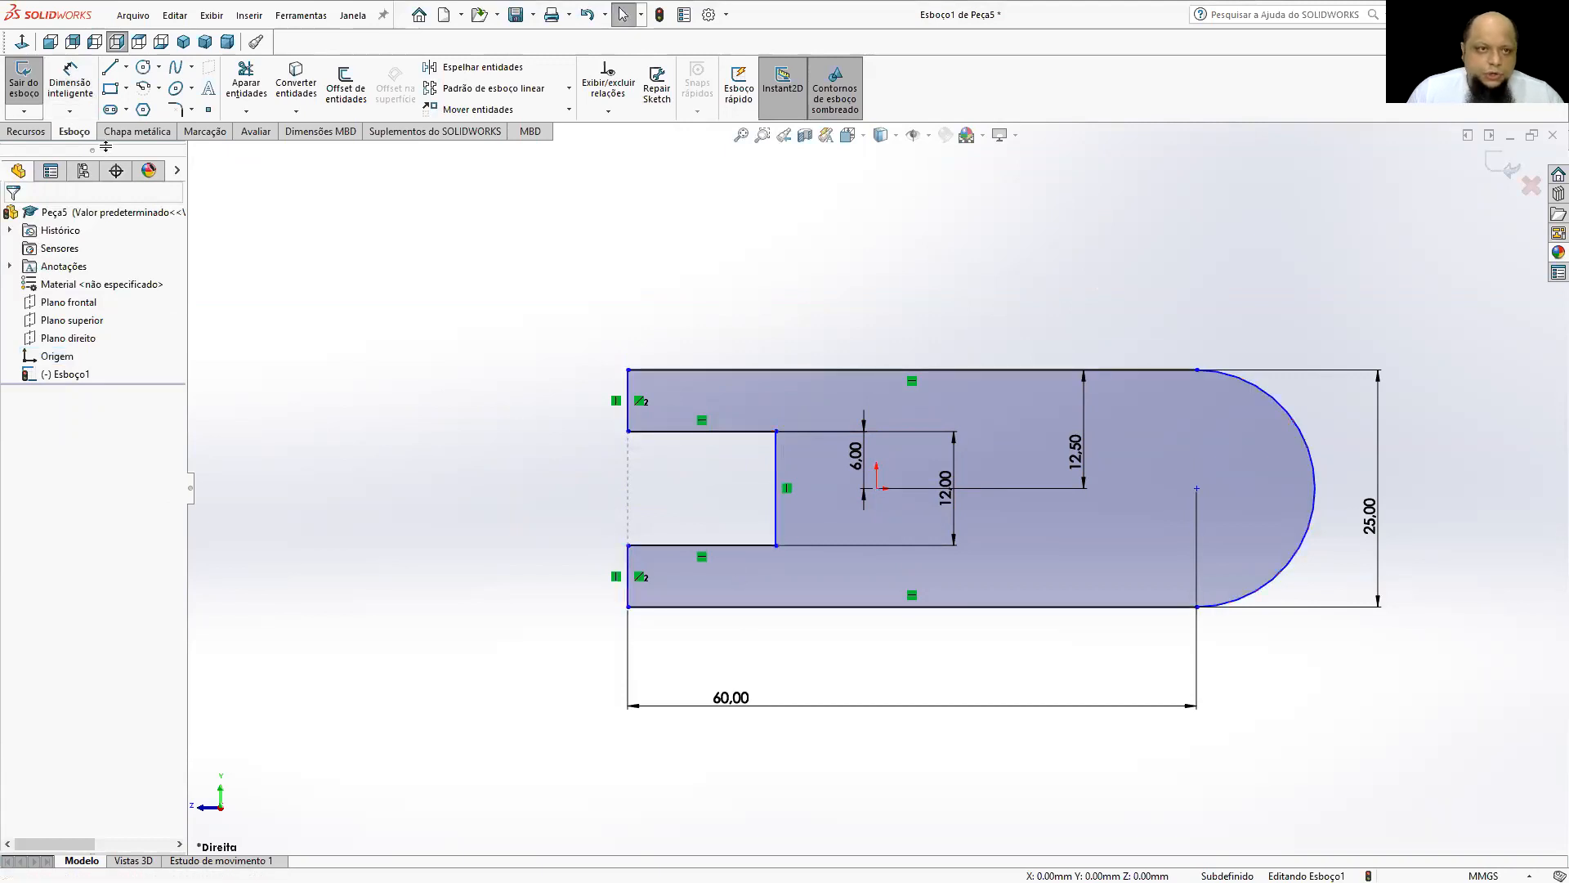
# Dimension the notch's lower horizontal edge and set the notch depth to 28 mm.
pyautogui.click(72, 91)
pyautogui.click(733, 553)
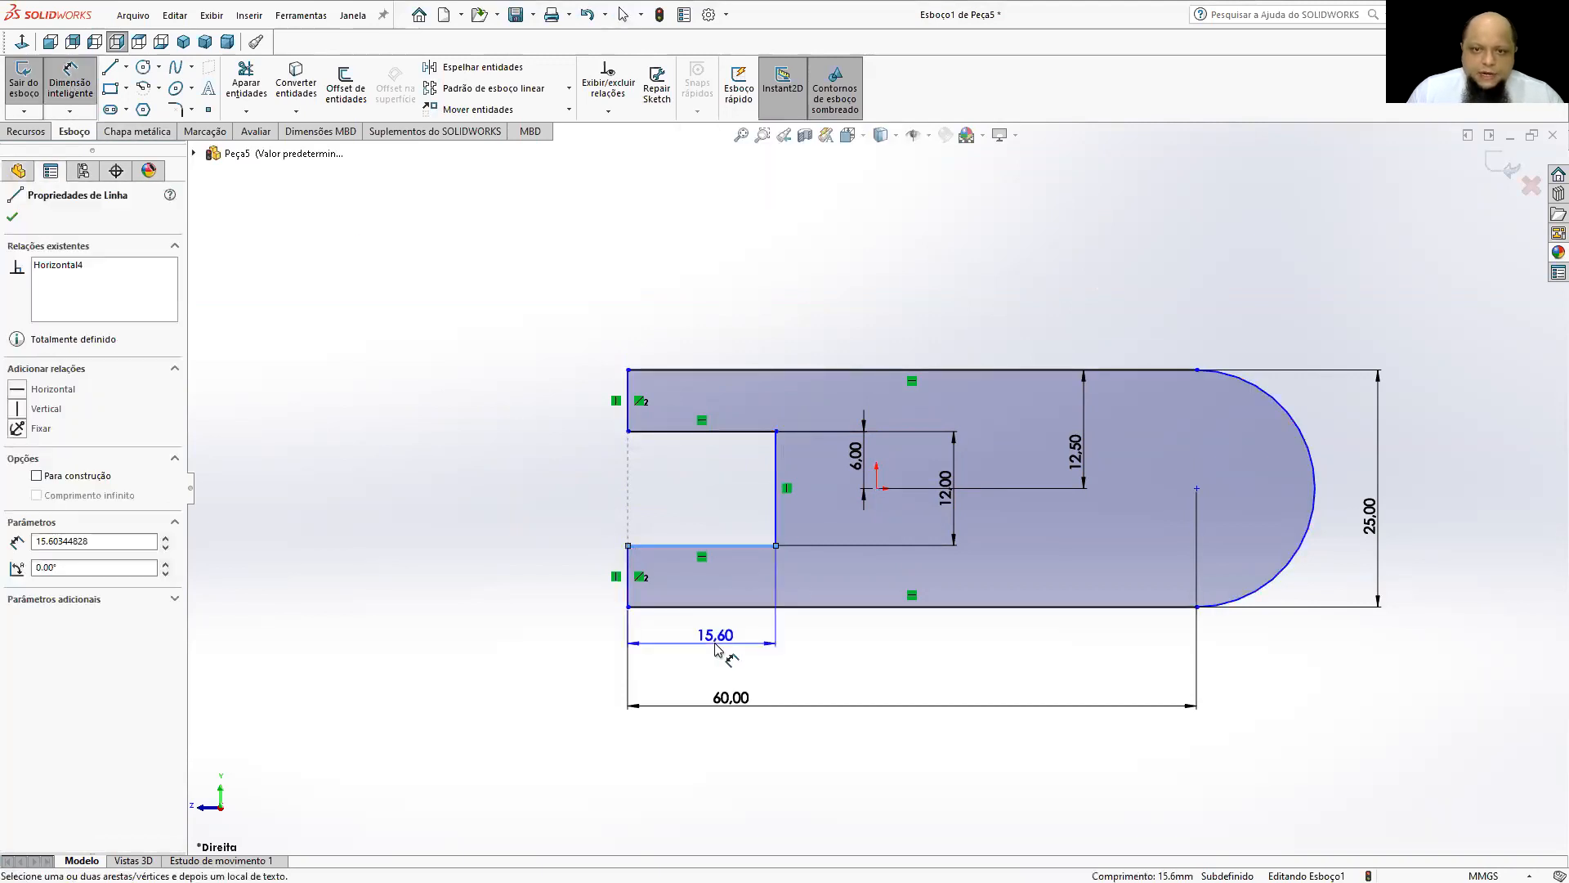
pyautogui.click(718, 646)
pyautogui.write('28')
pyautogui.press('Return')
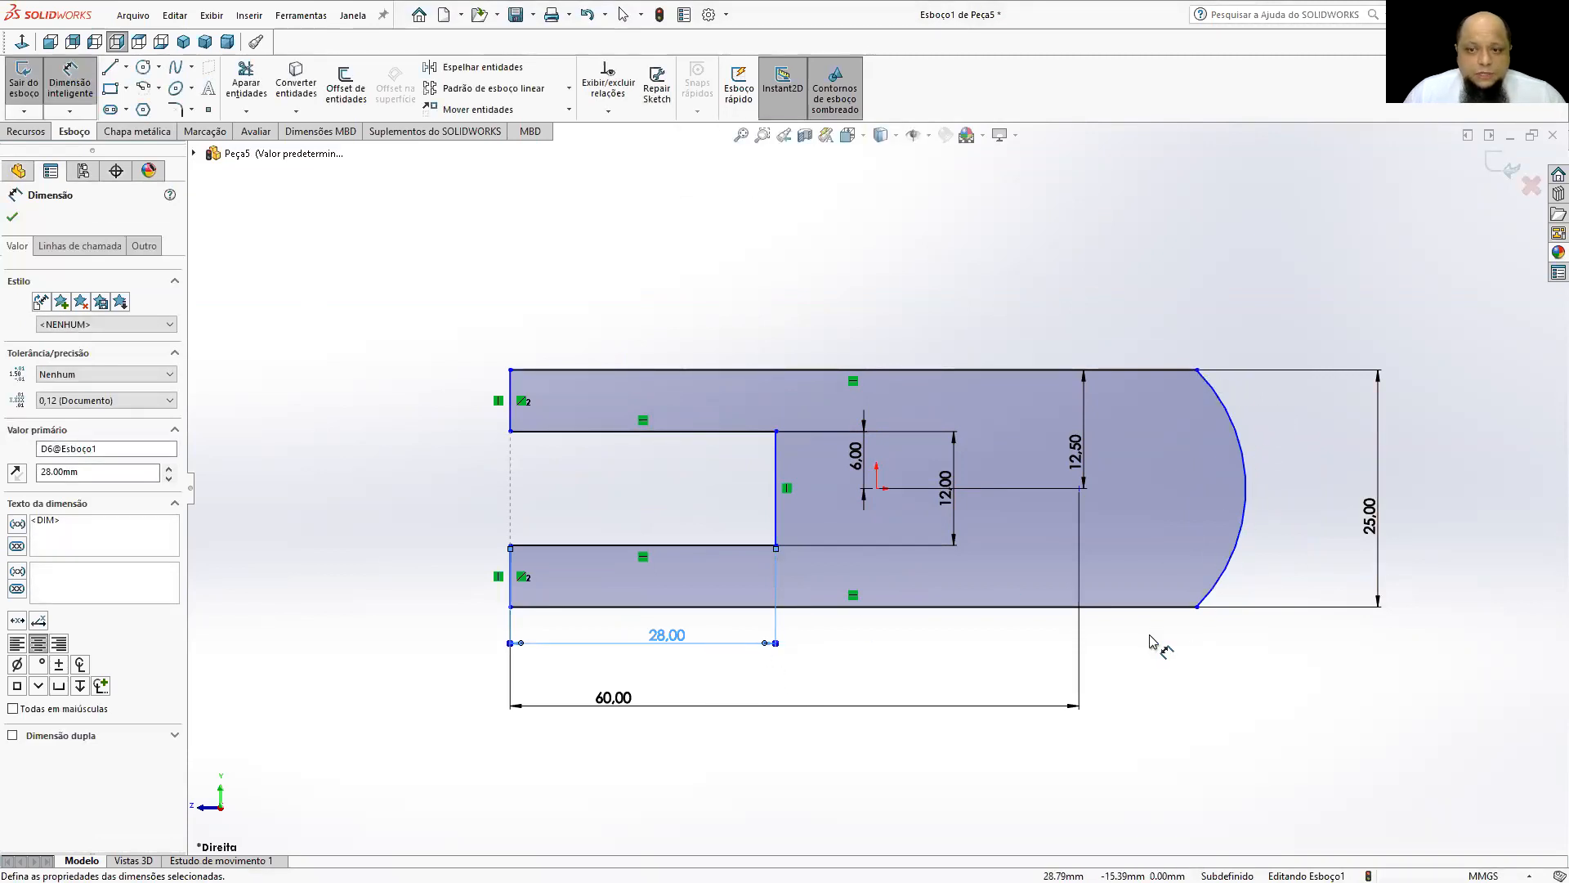
pyautogui.press('Escape')
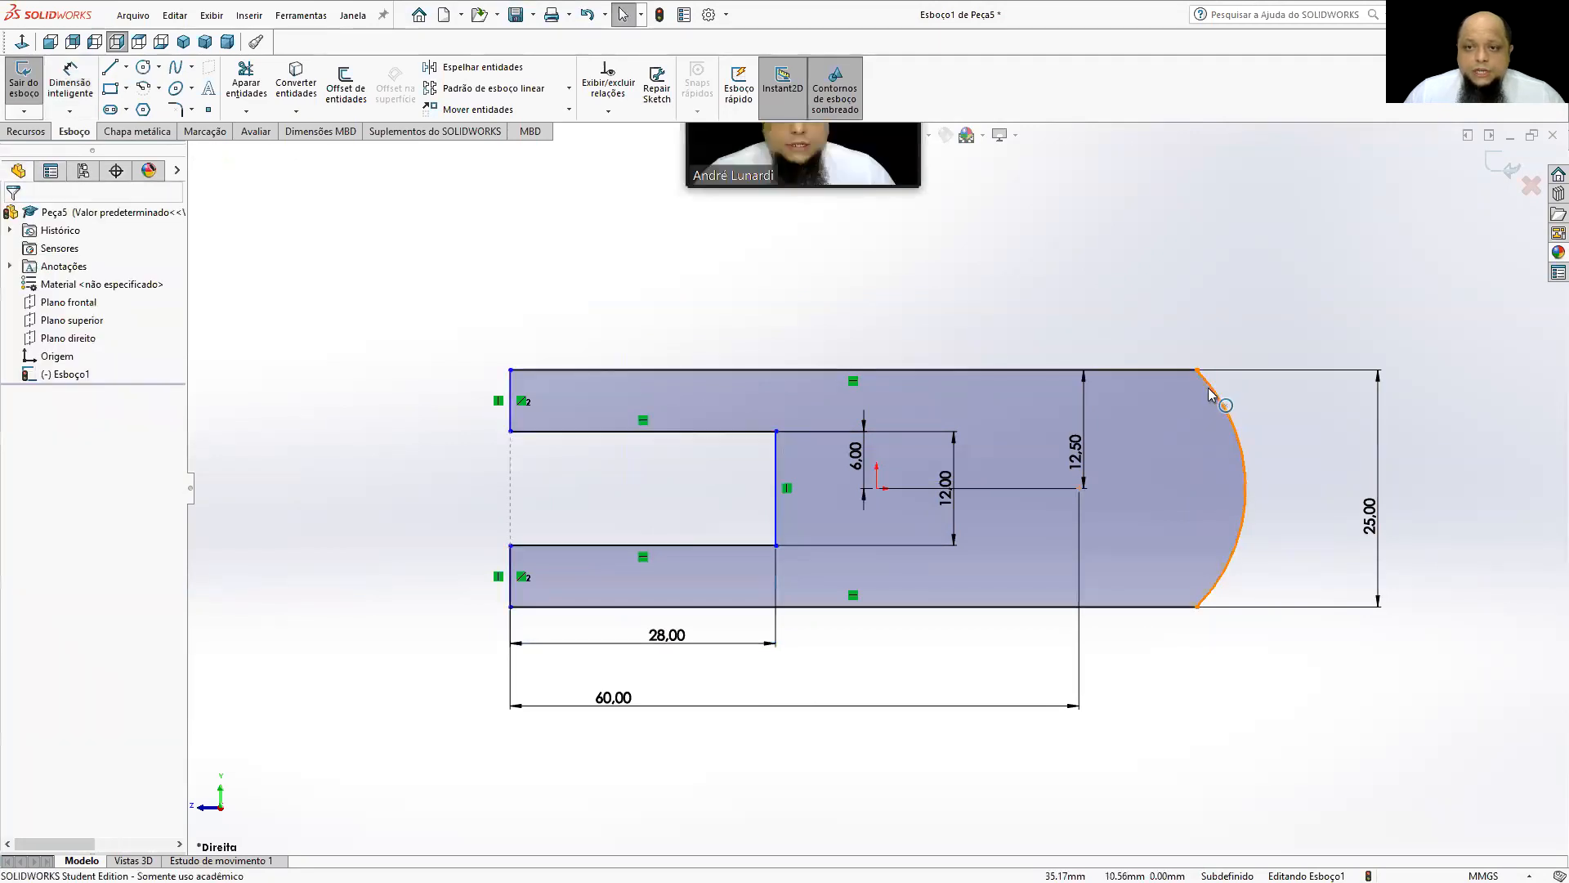
# Make the rounded end's arc tangent to both the upper and lower horizontal lines of the profile.
pyautogui.click(1219, 397)
pyautogui.keyDown('ctrl'); pyautogui.click(1170, 373); pyautogui.keyUp('ctrl')
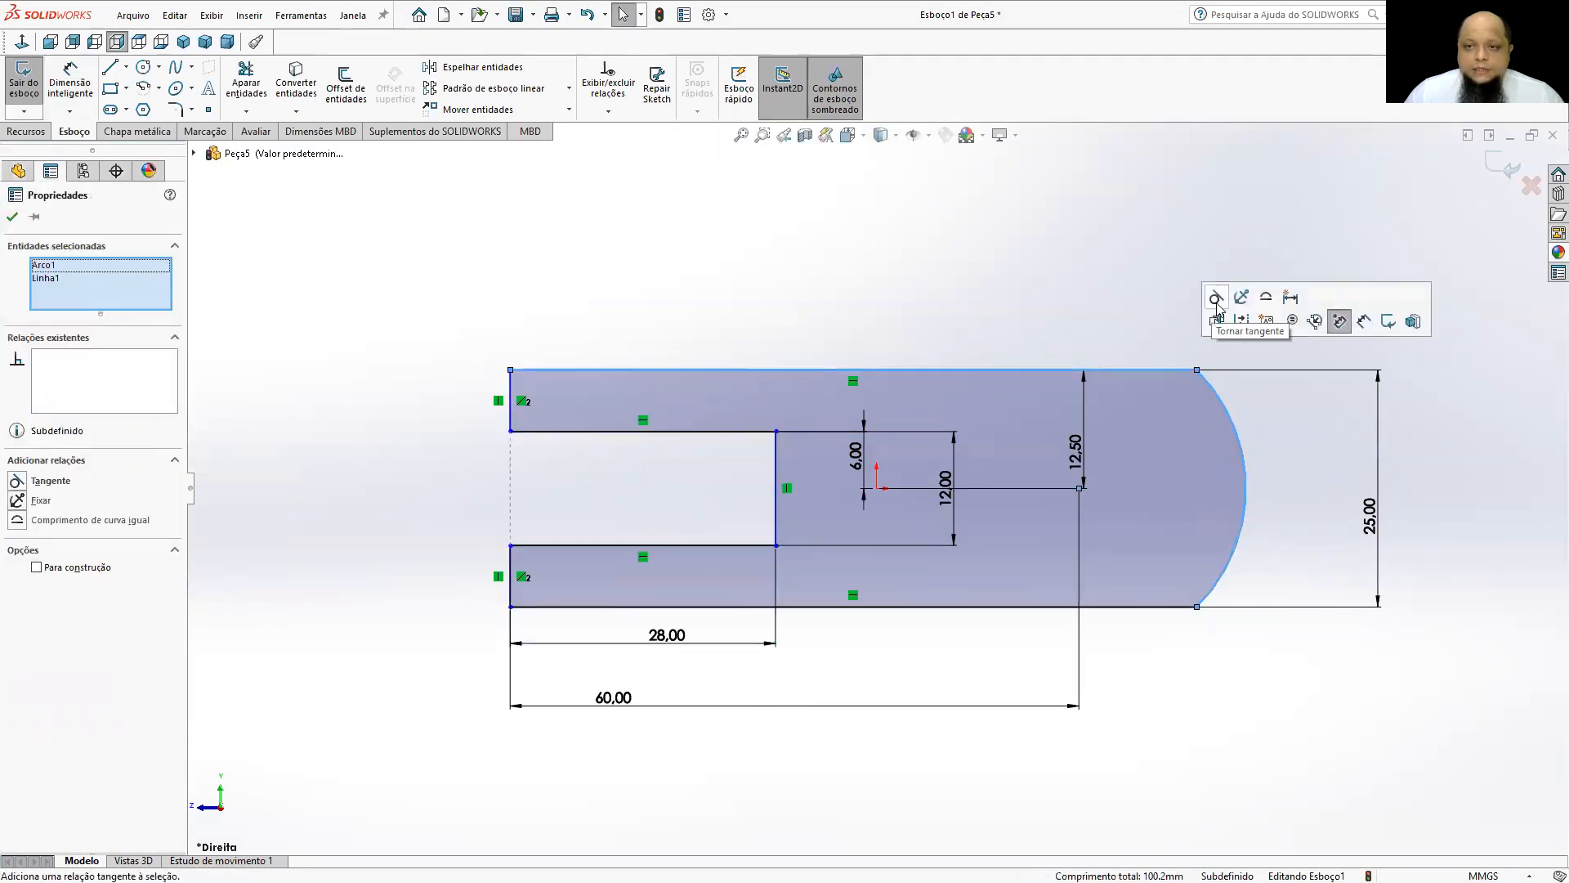
pyautogui.click(1334, 319)
pyautogui.click(1237, 506)
pyautogui.click(1132, 594)
pyautogui.click(1051, 606)
pyautogui.keyDown('ctrl'); pyautogui.click(1185, 539); pyautogui.keyUp('ctrl')
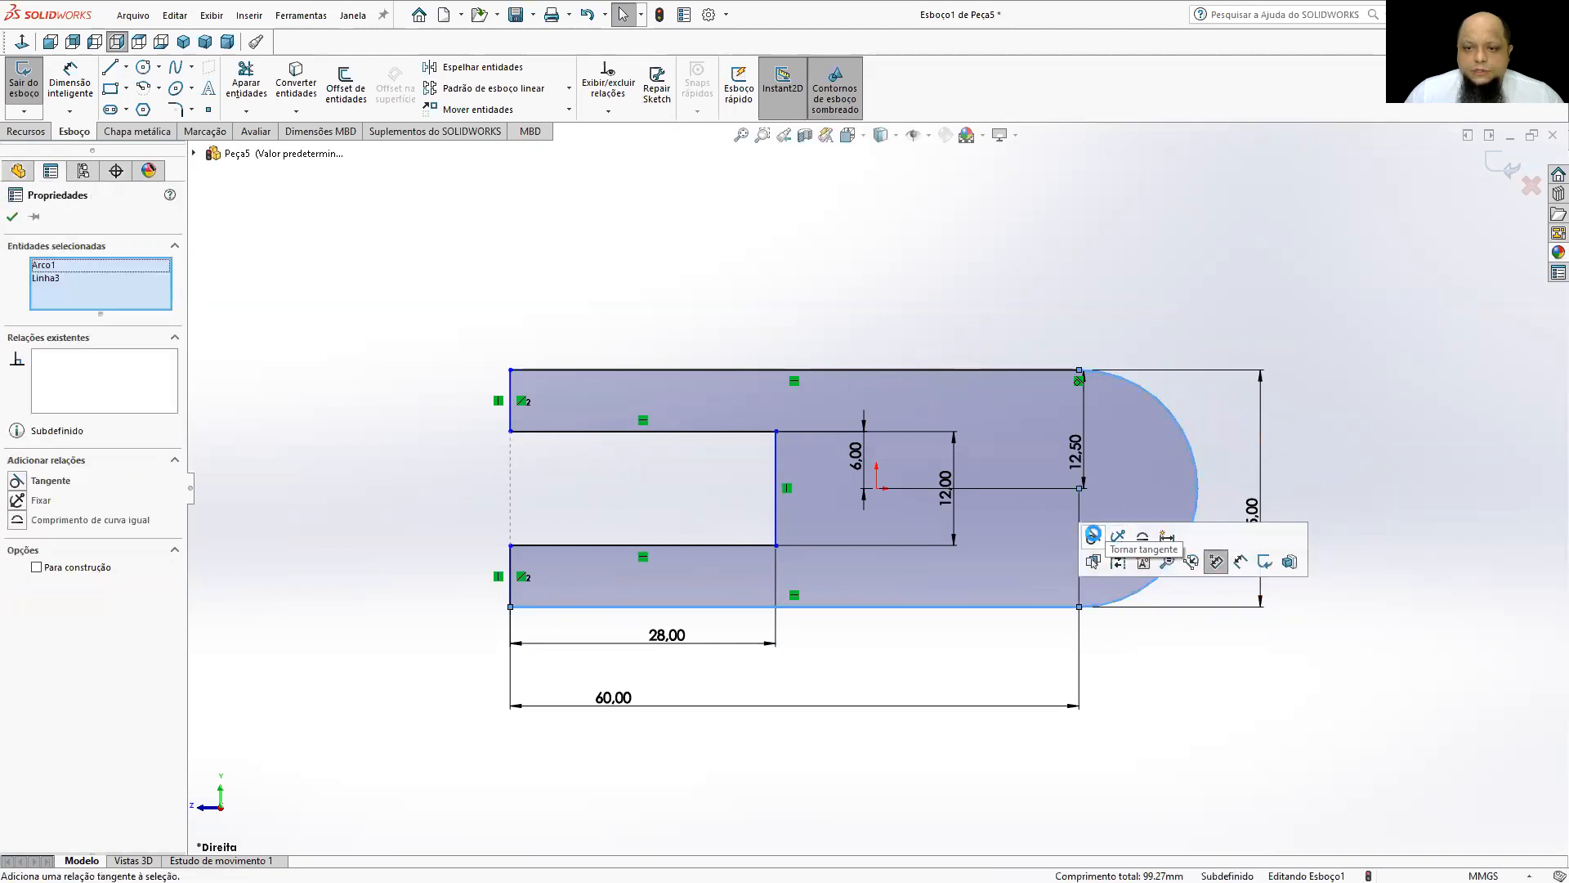
pyautogui.click(1096, 534)
# Dimension the horizontal distance from the origin to the notched end as half of (60+(25/2)), 36.25 mm.
pyautogui.click(70, 82)
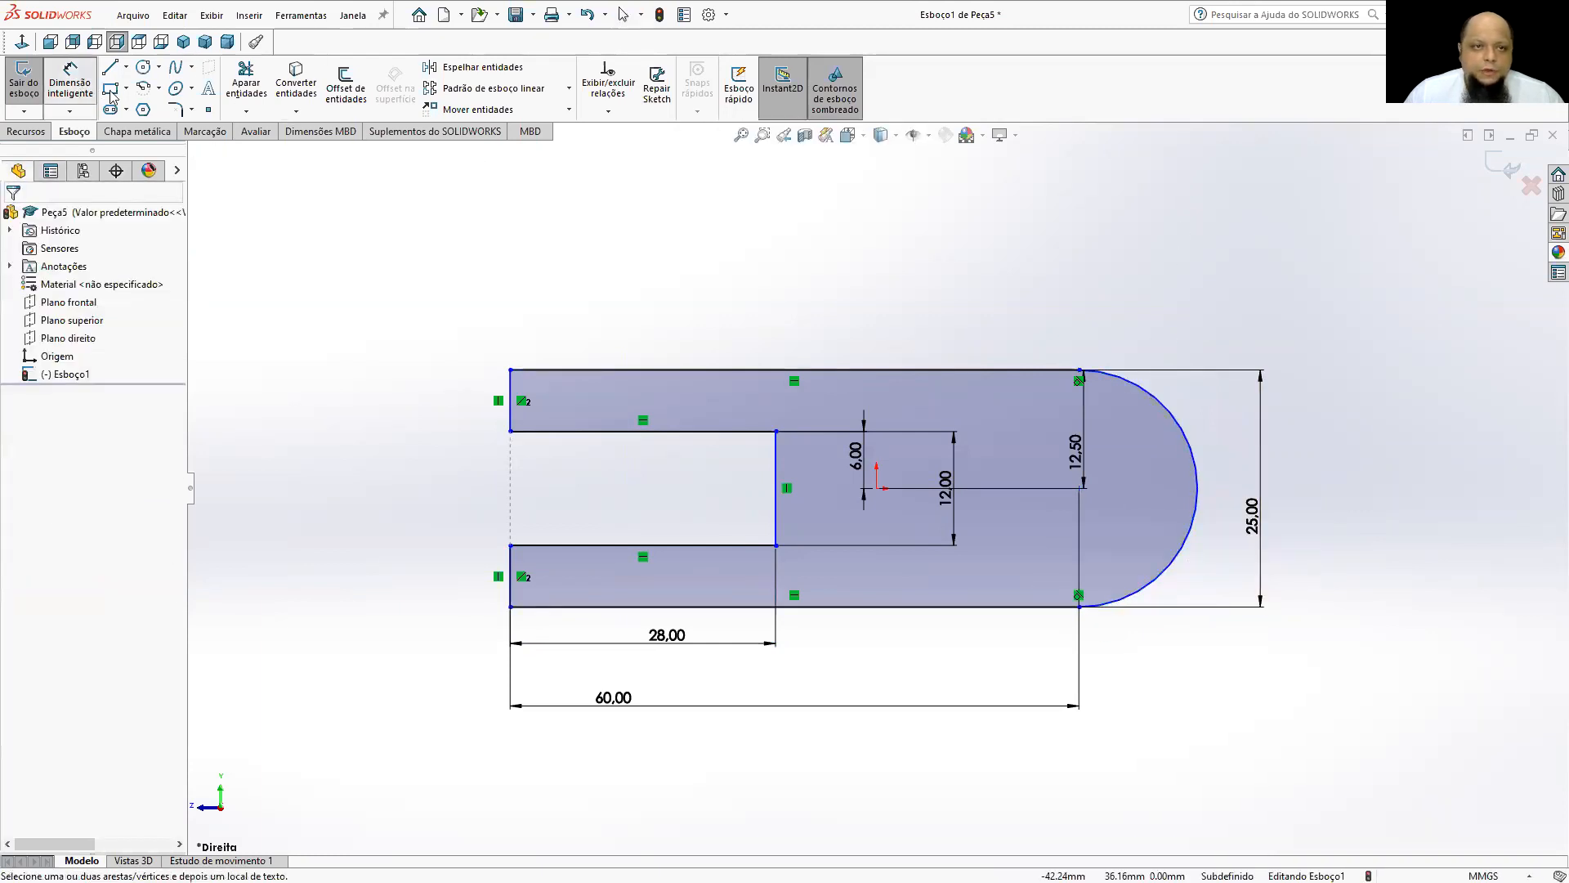
pyautogui.click(875, 489)
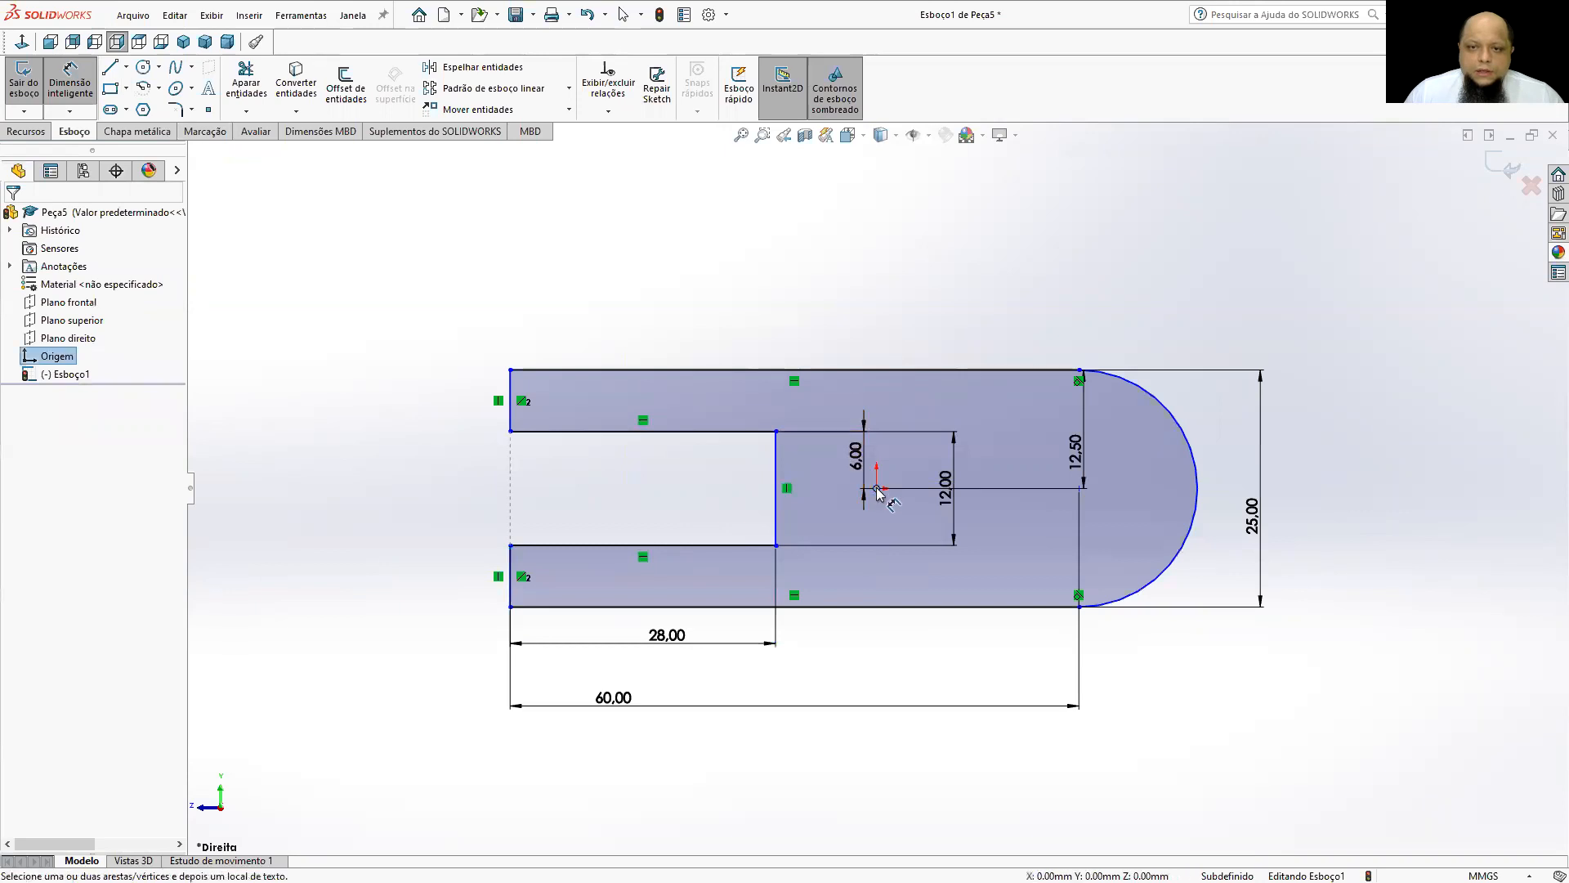
pyautogui.click(512, 606)
pyautogui.click(678, 766)
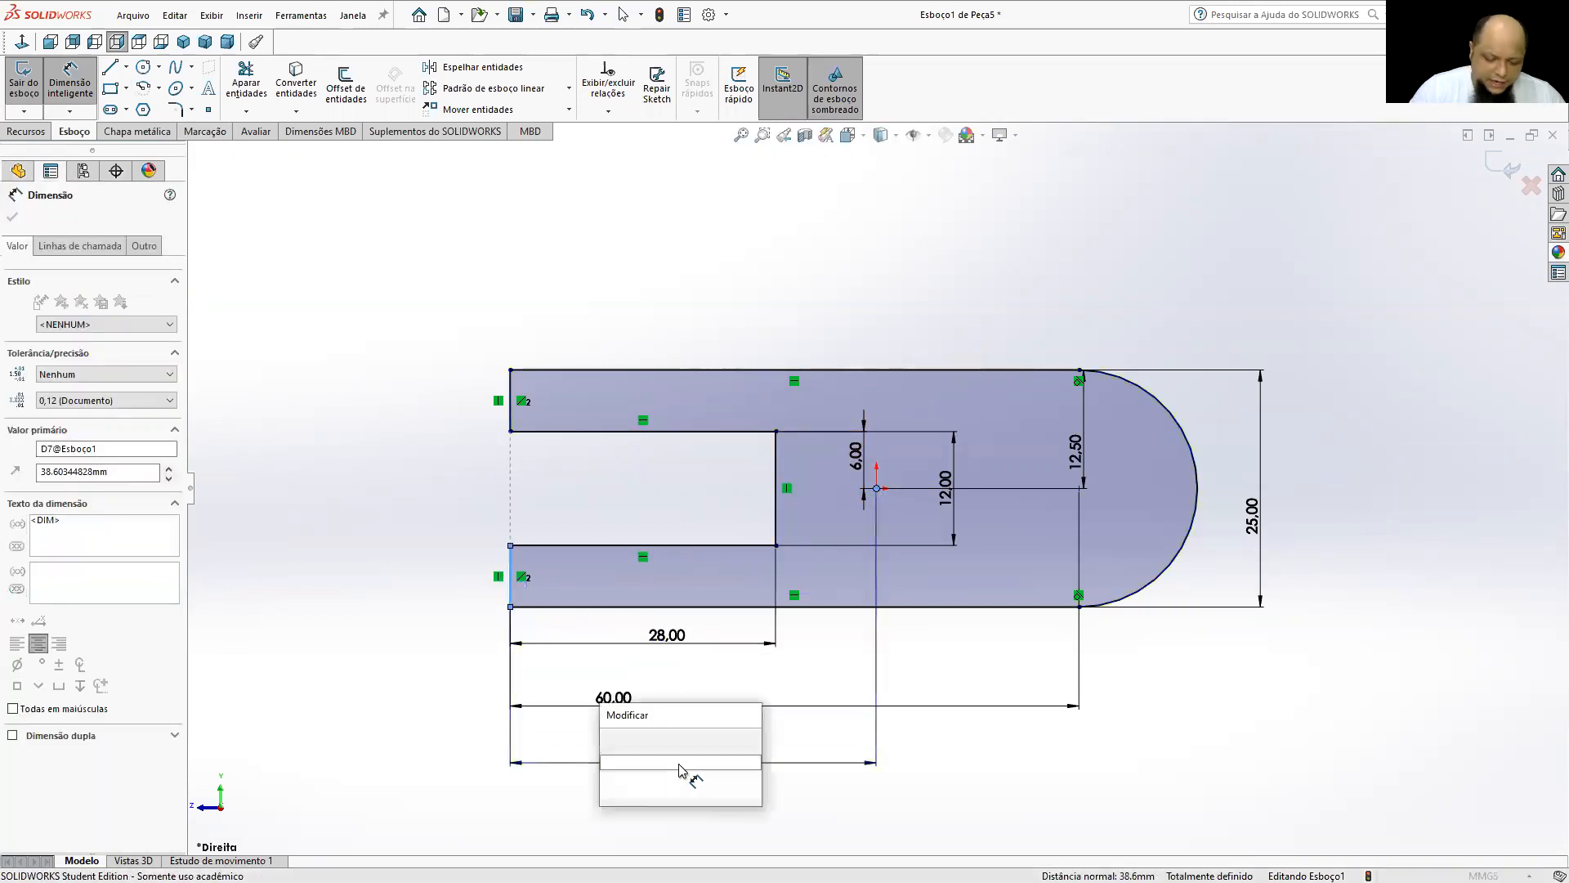
pyautogui.press('BackSpace')
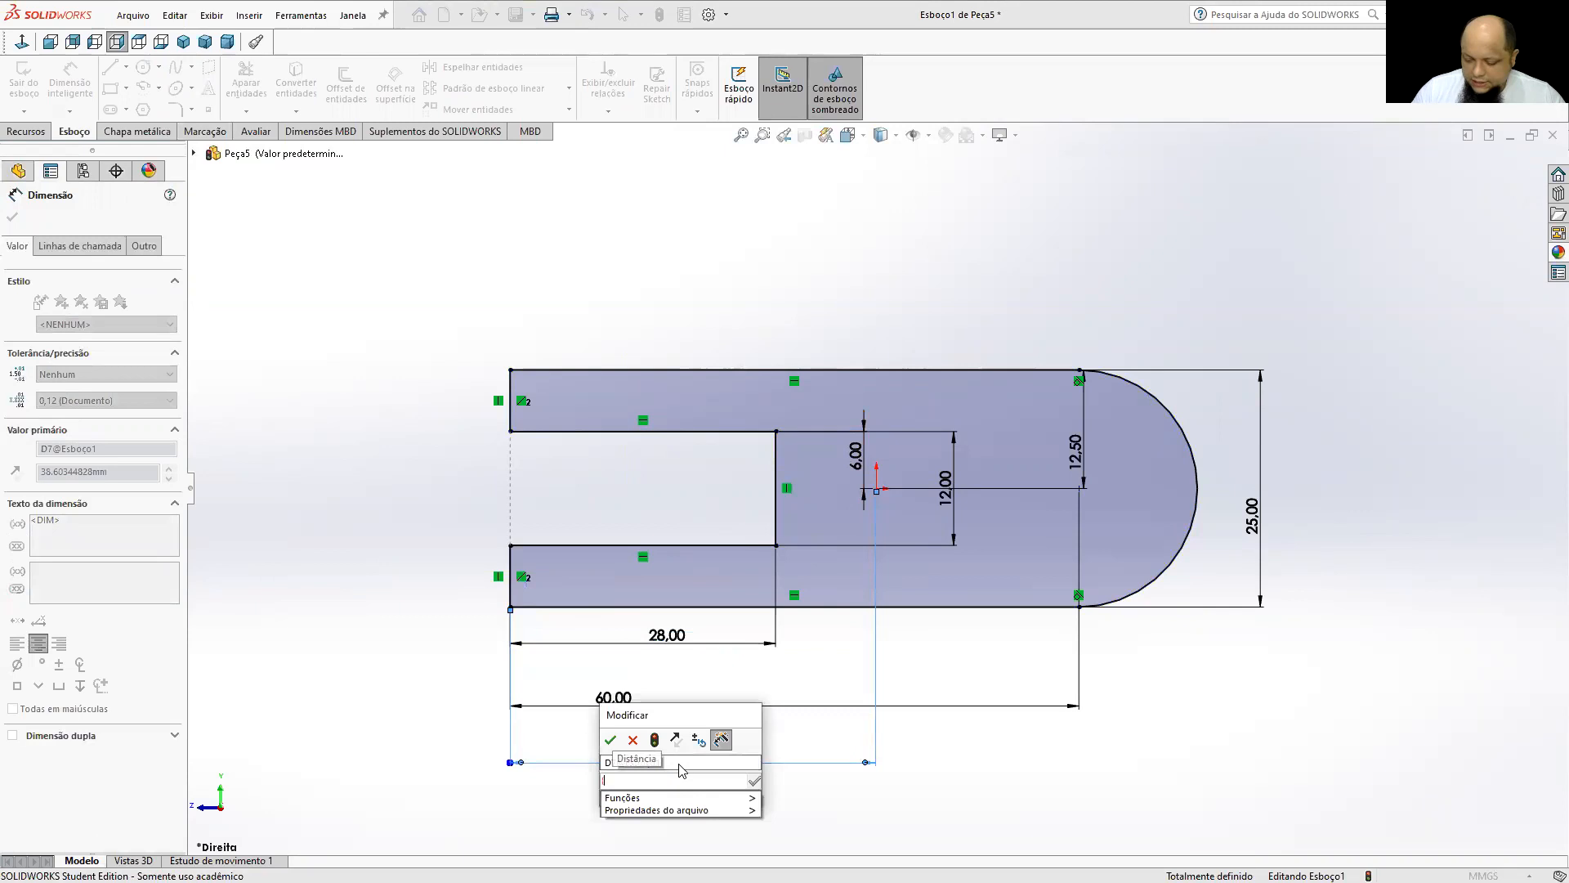
pyautogui.write('(60')
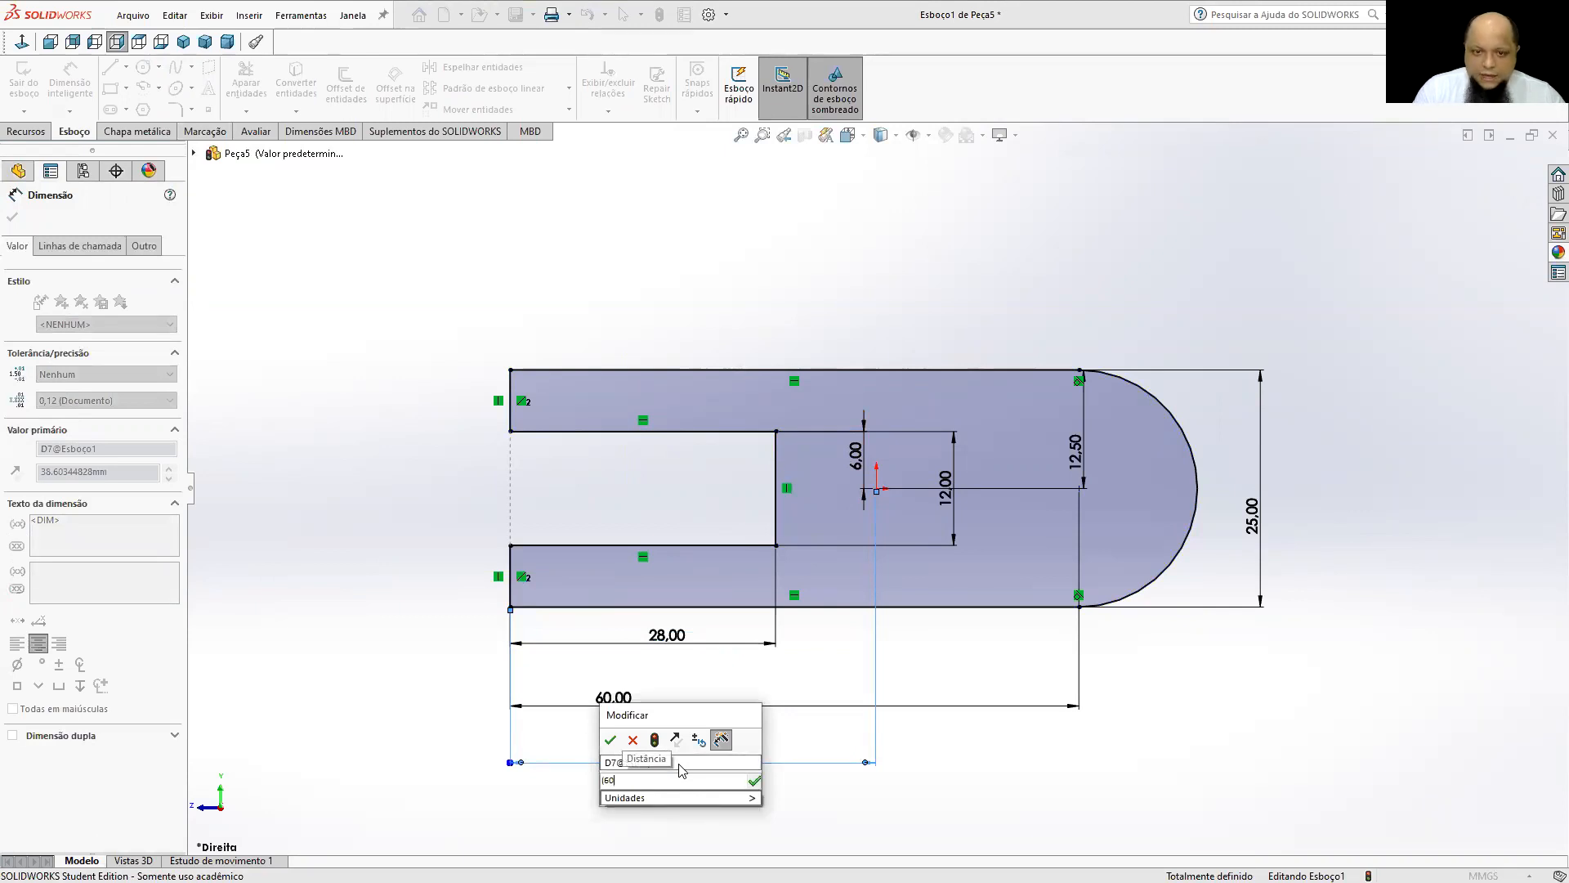
pyautogui.write('+')
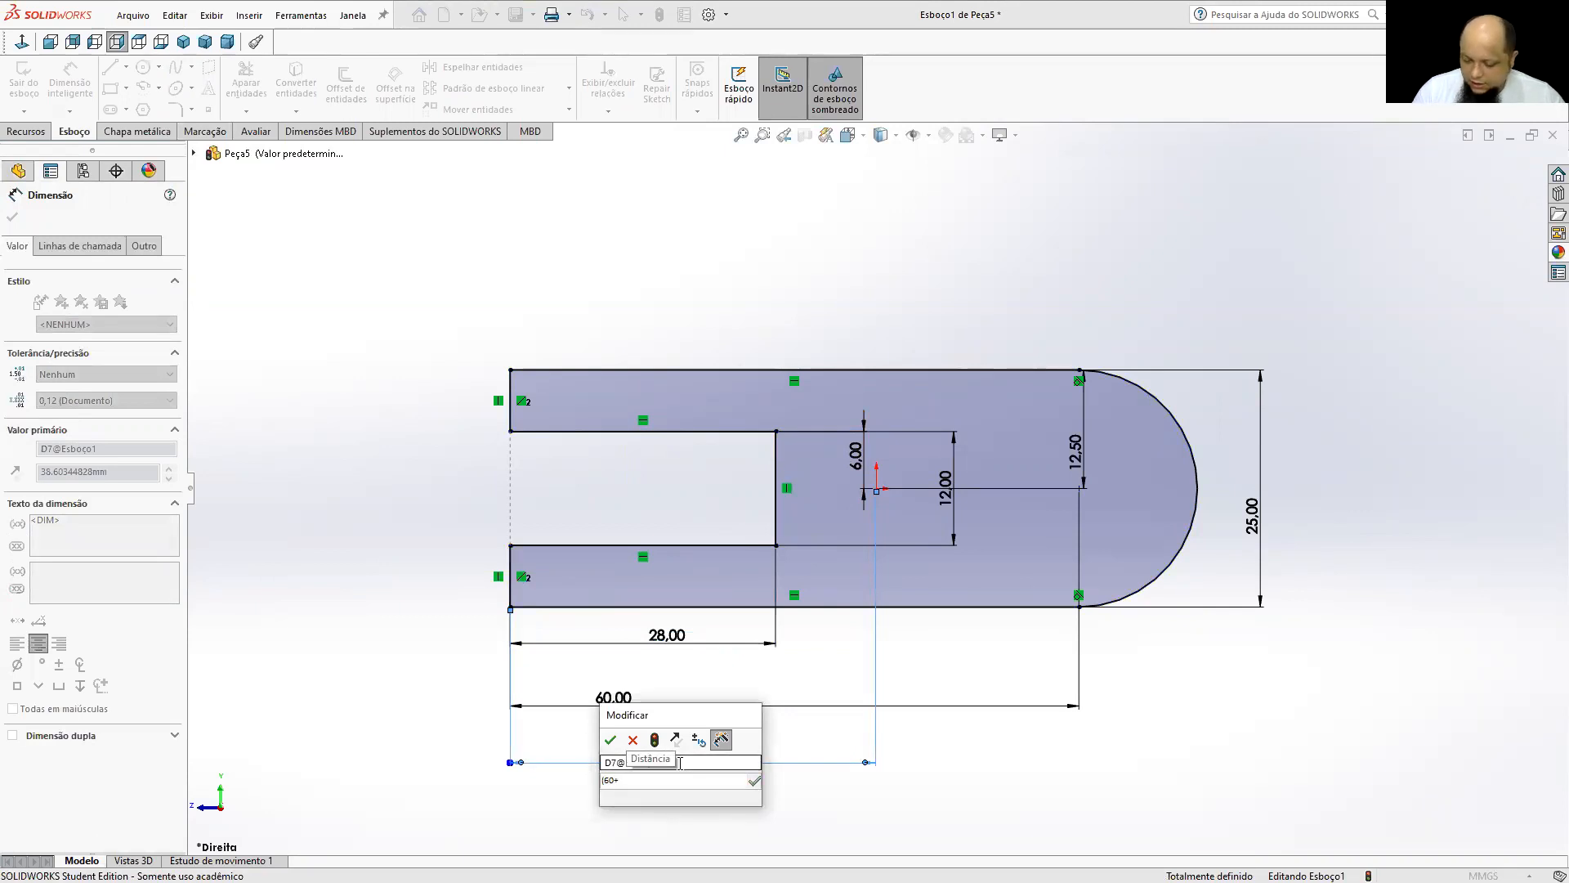
pyautogui.write('(2')
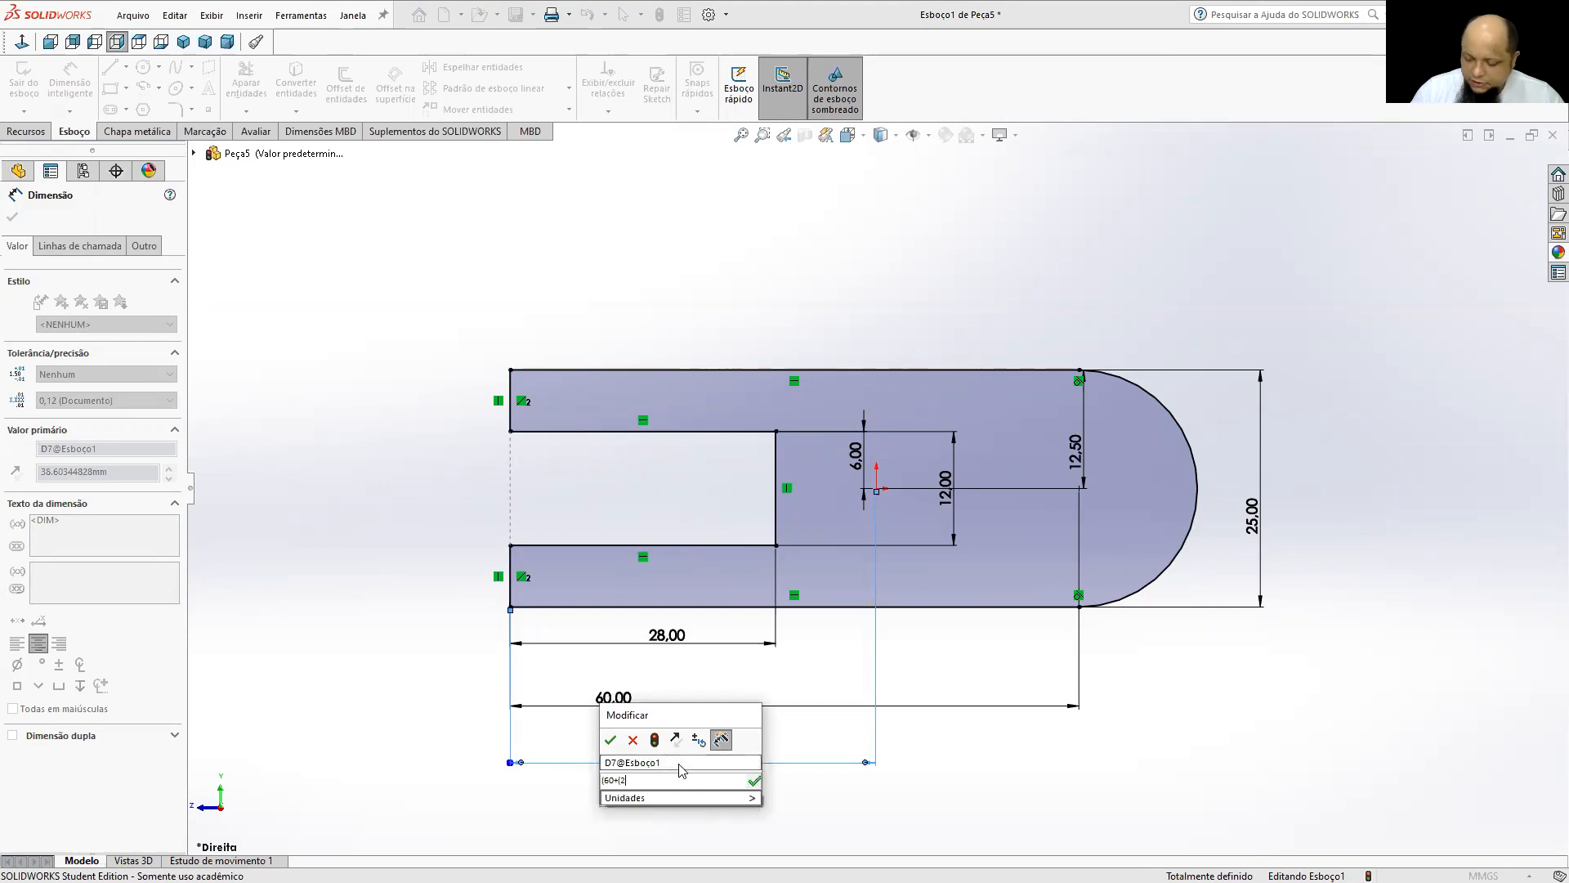
pyautogui.write('5/2_')
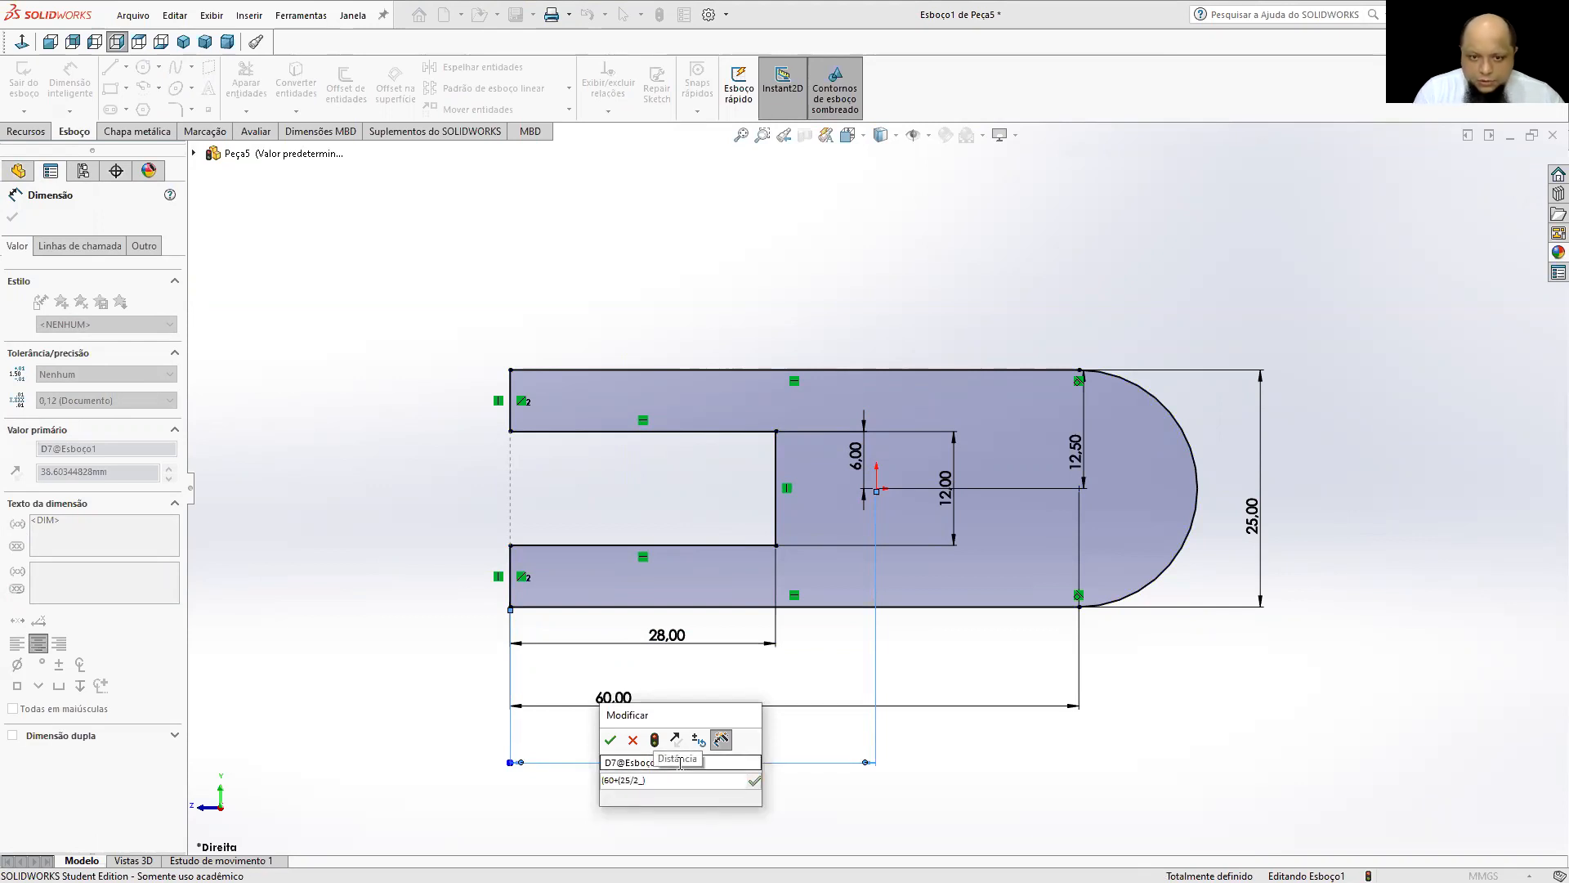
pyautogui.press('BackSpace')
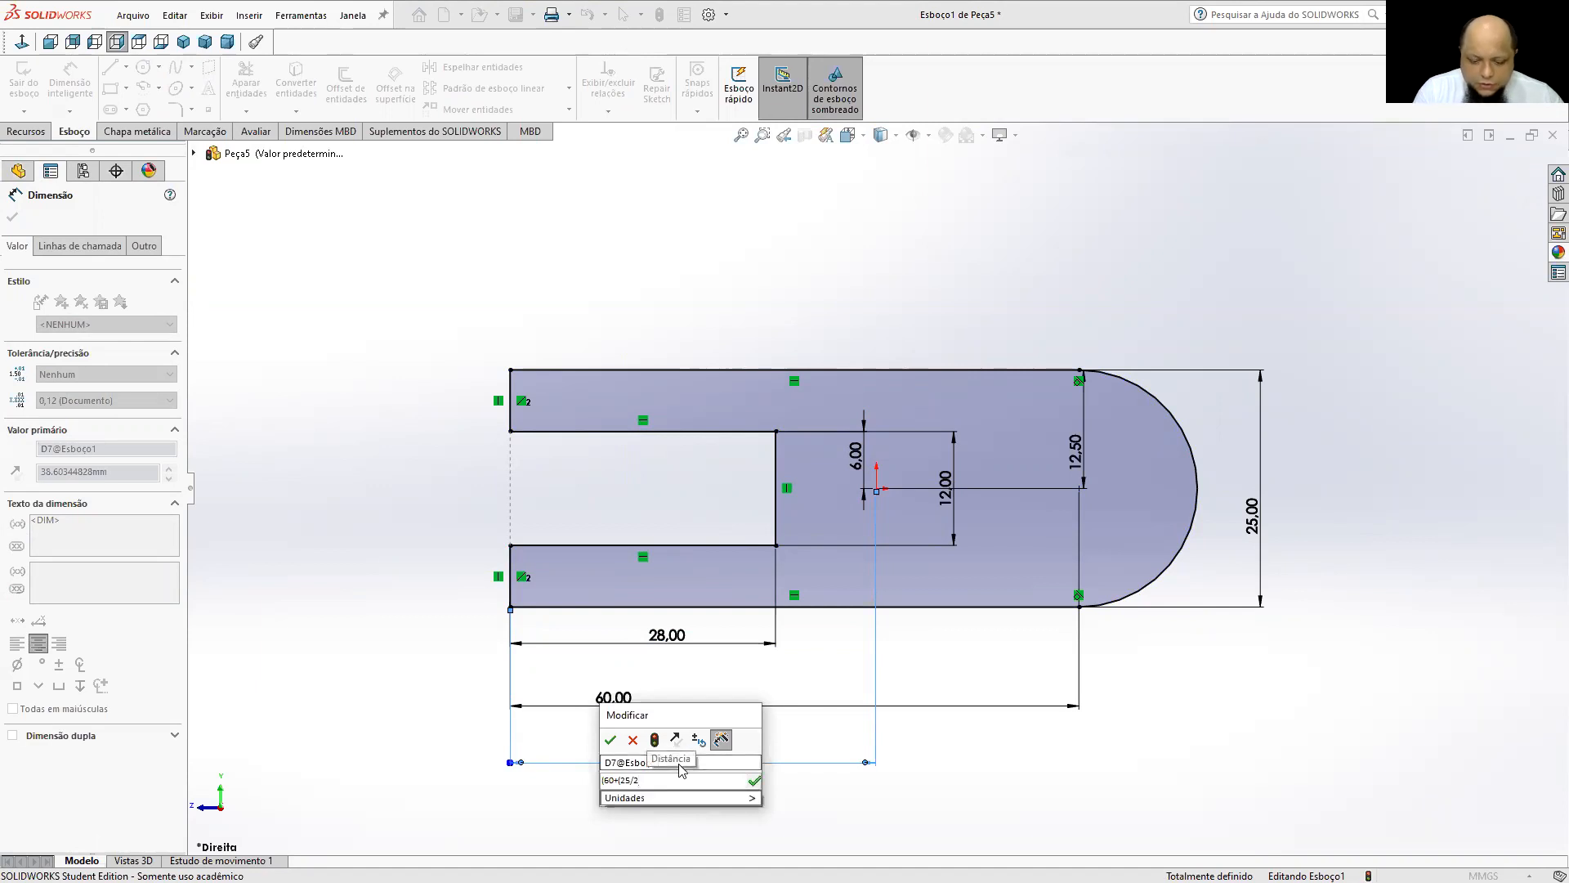
pyautogui.write('))/2')
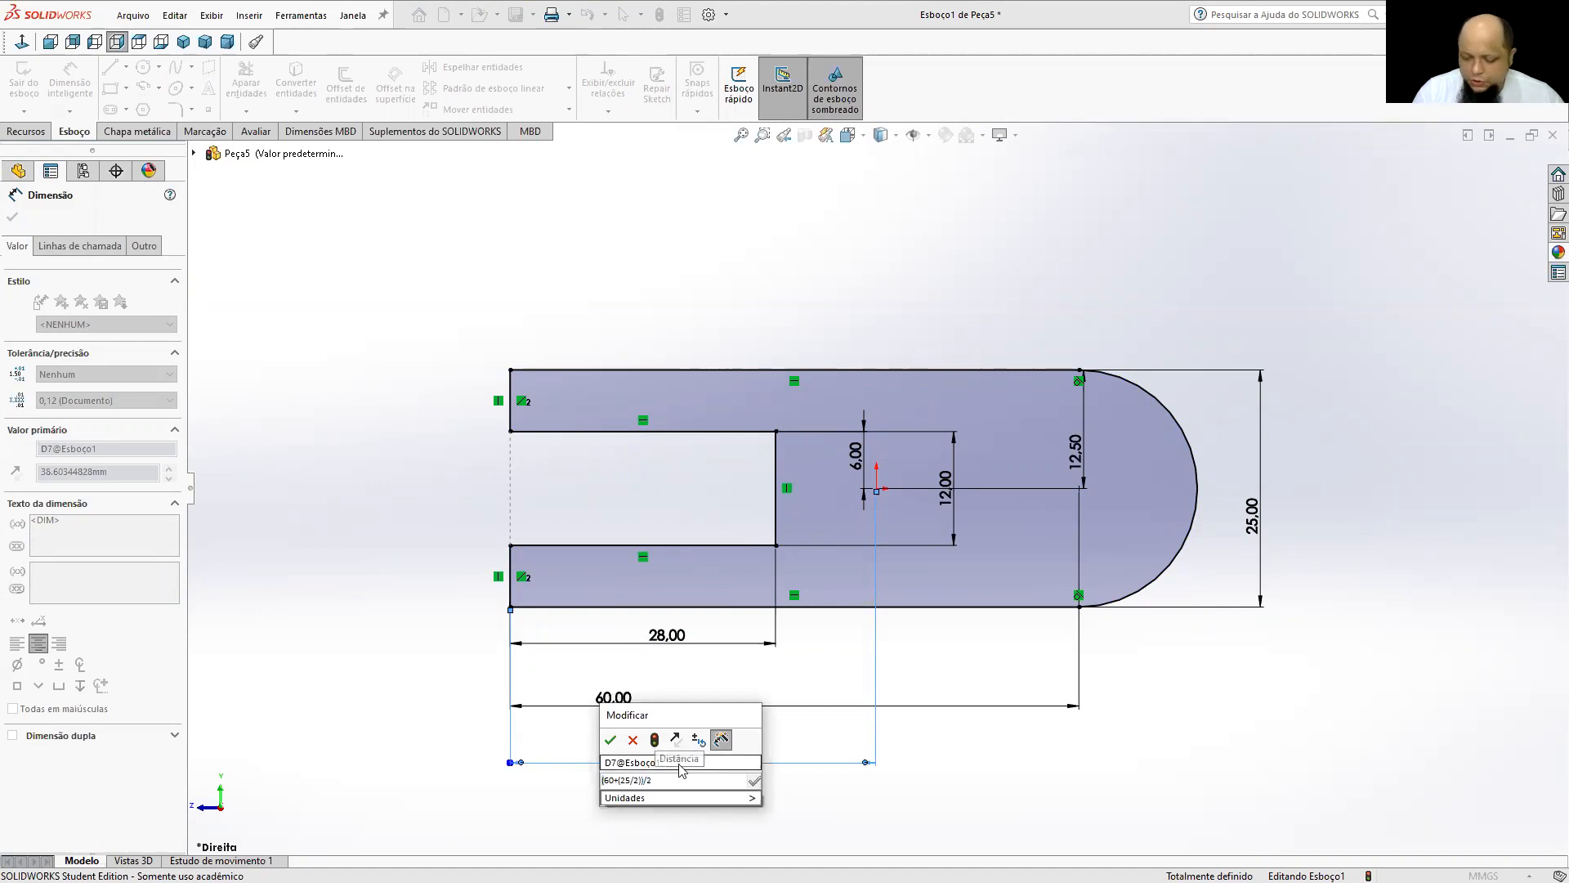
pyautogui.press('Return')
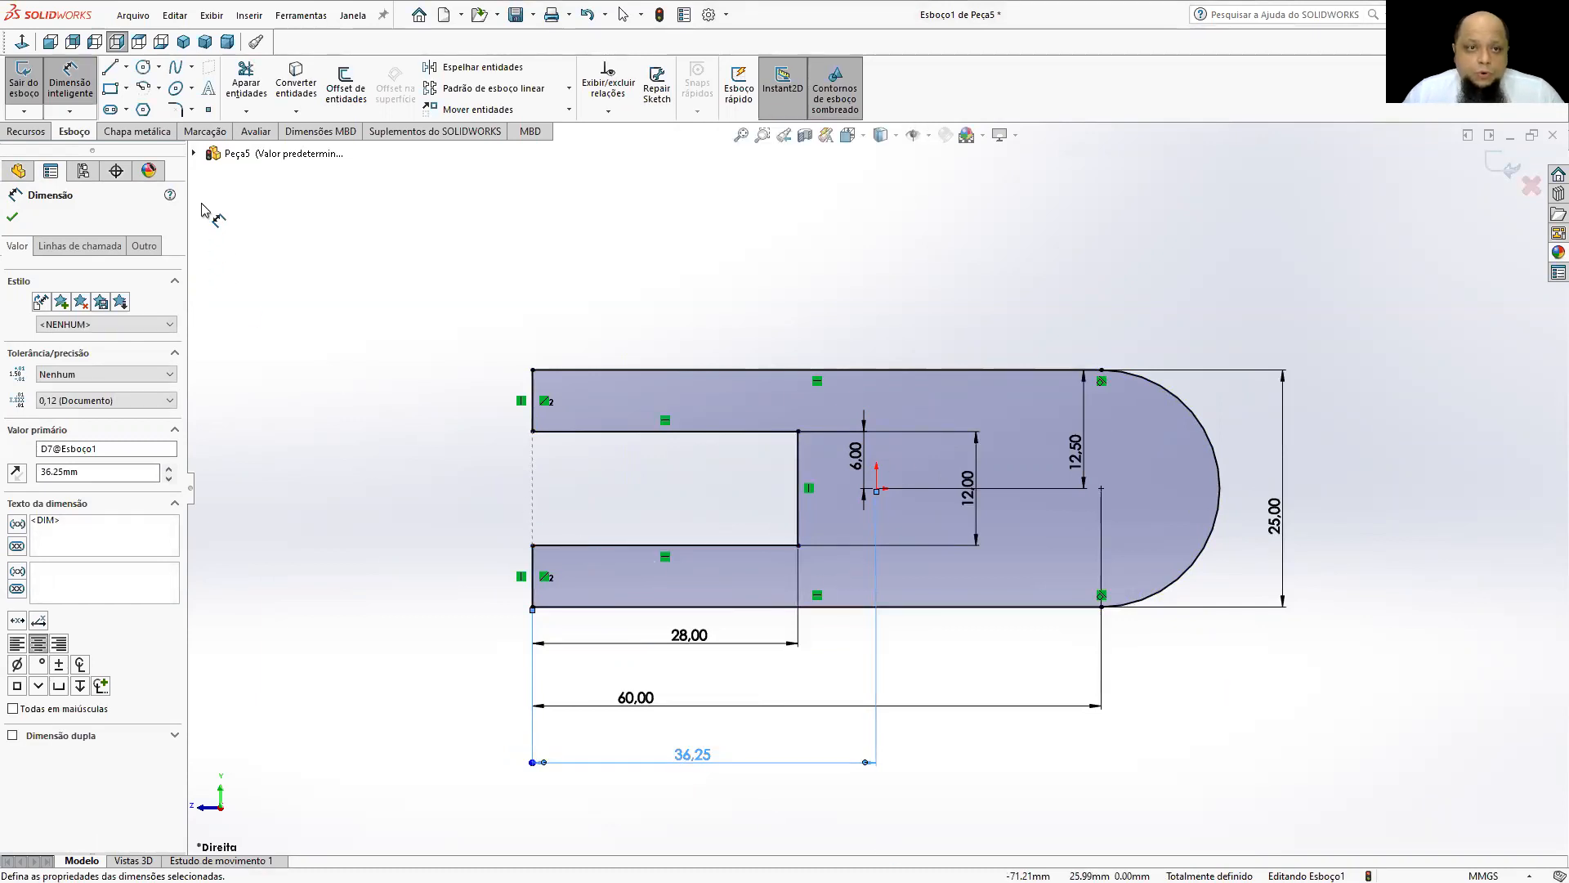
# Sketch a circle centred on the rounded end's arc centre and set its diameter to 10 mm.
pyautogui.click(143, 67)
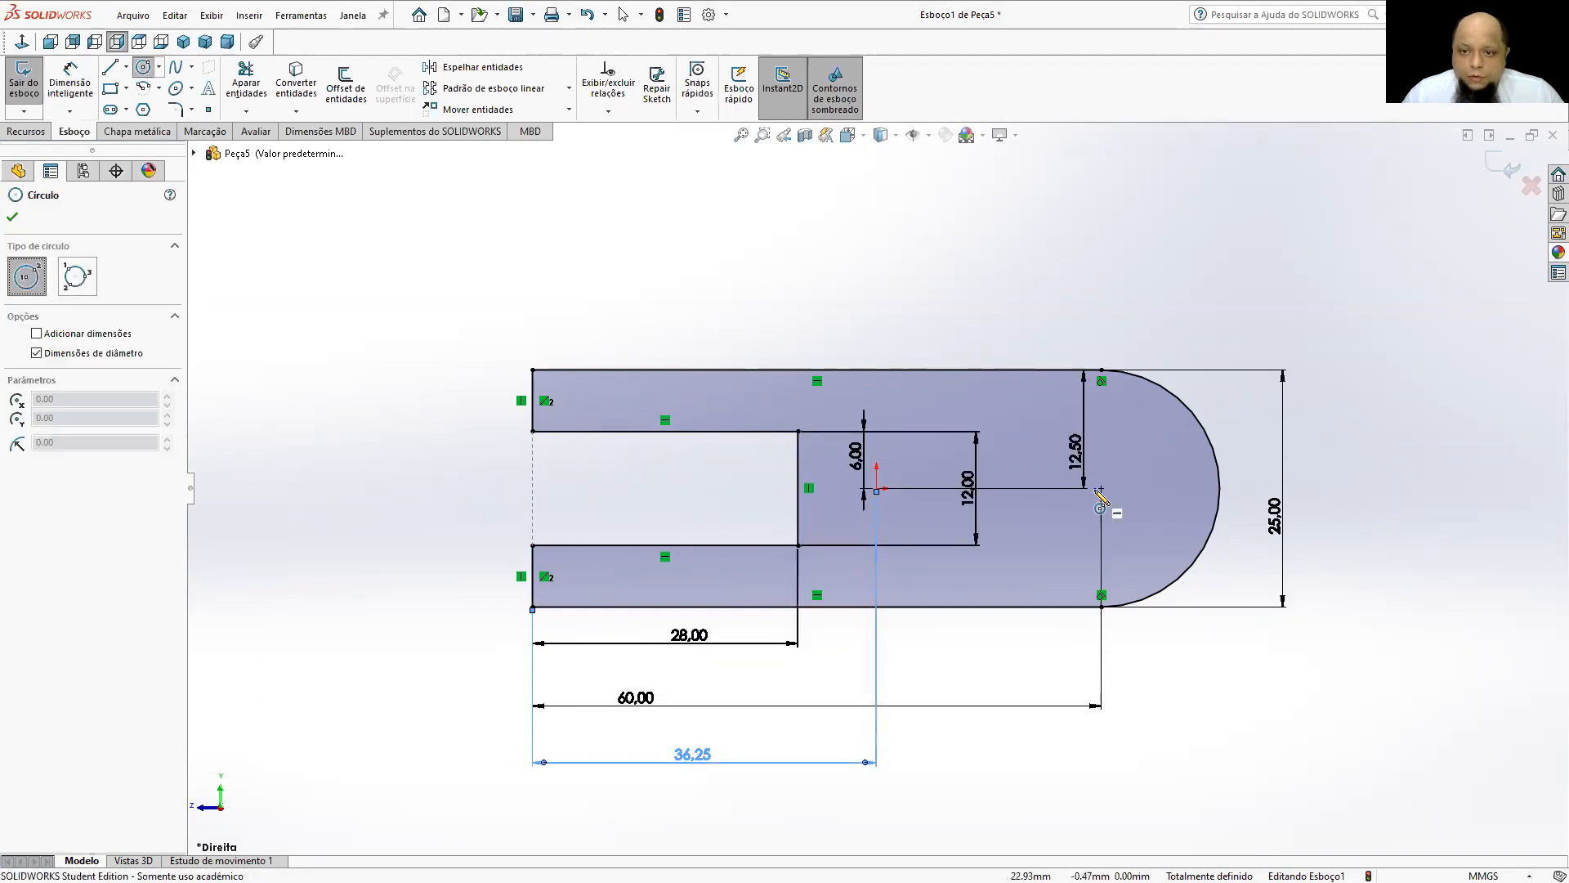
pyautogui.moveTo(1100, 489); pyautogui.dragTo(1160, 488)
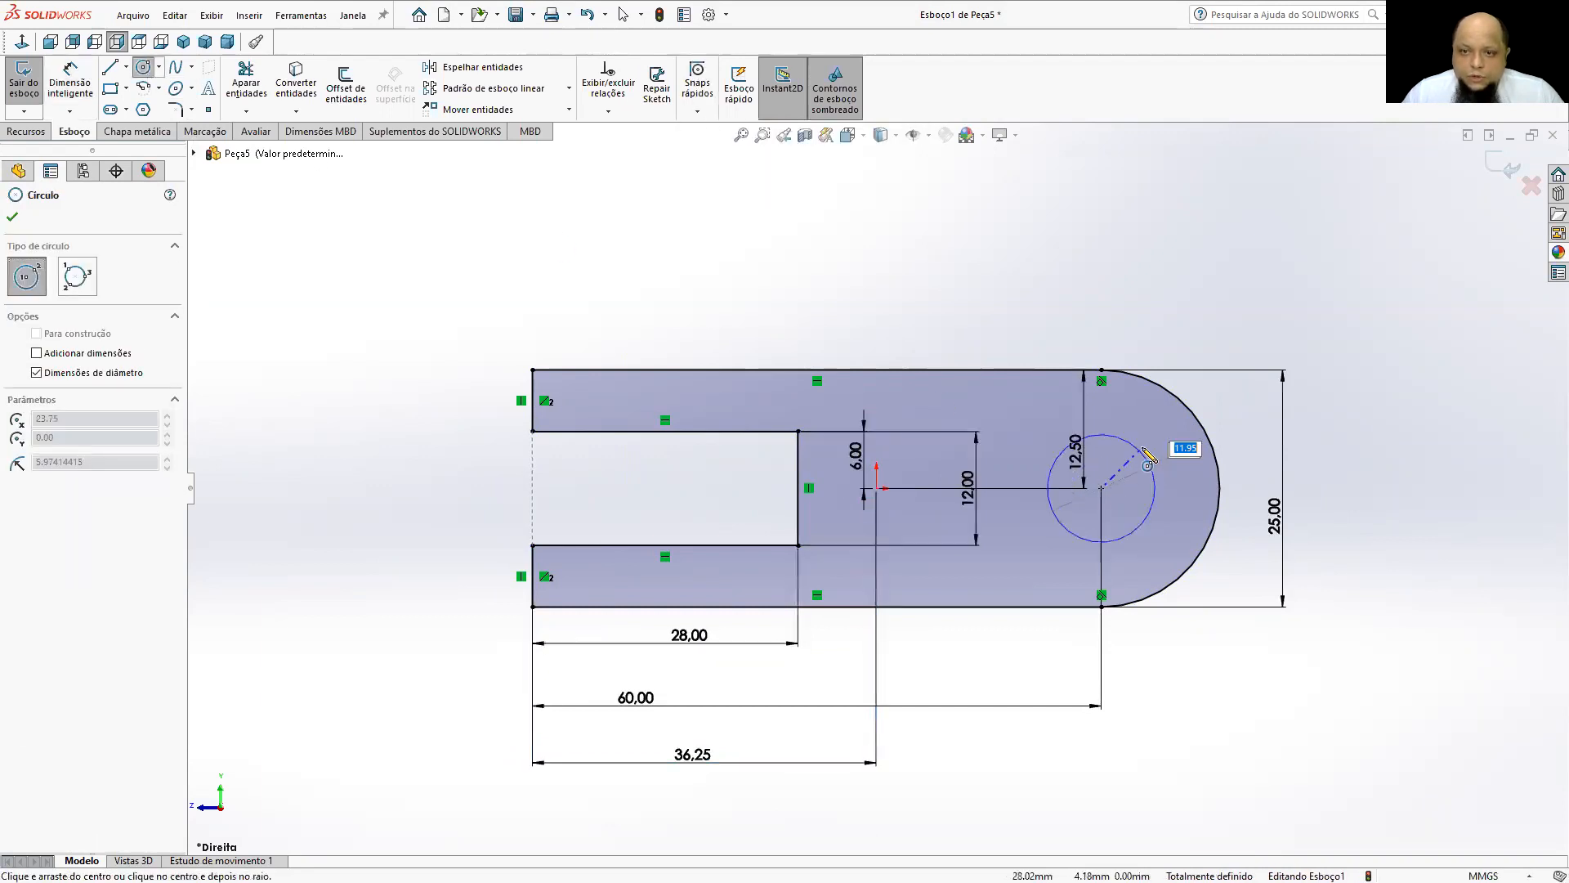
pyautogui.click(78, 98)
pyautogui.click(1136, 447)
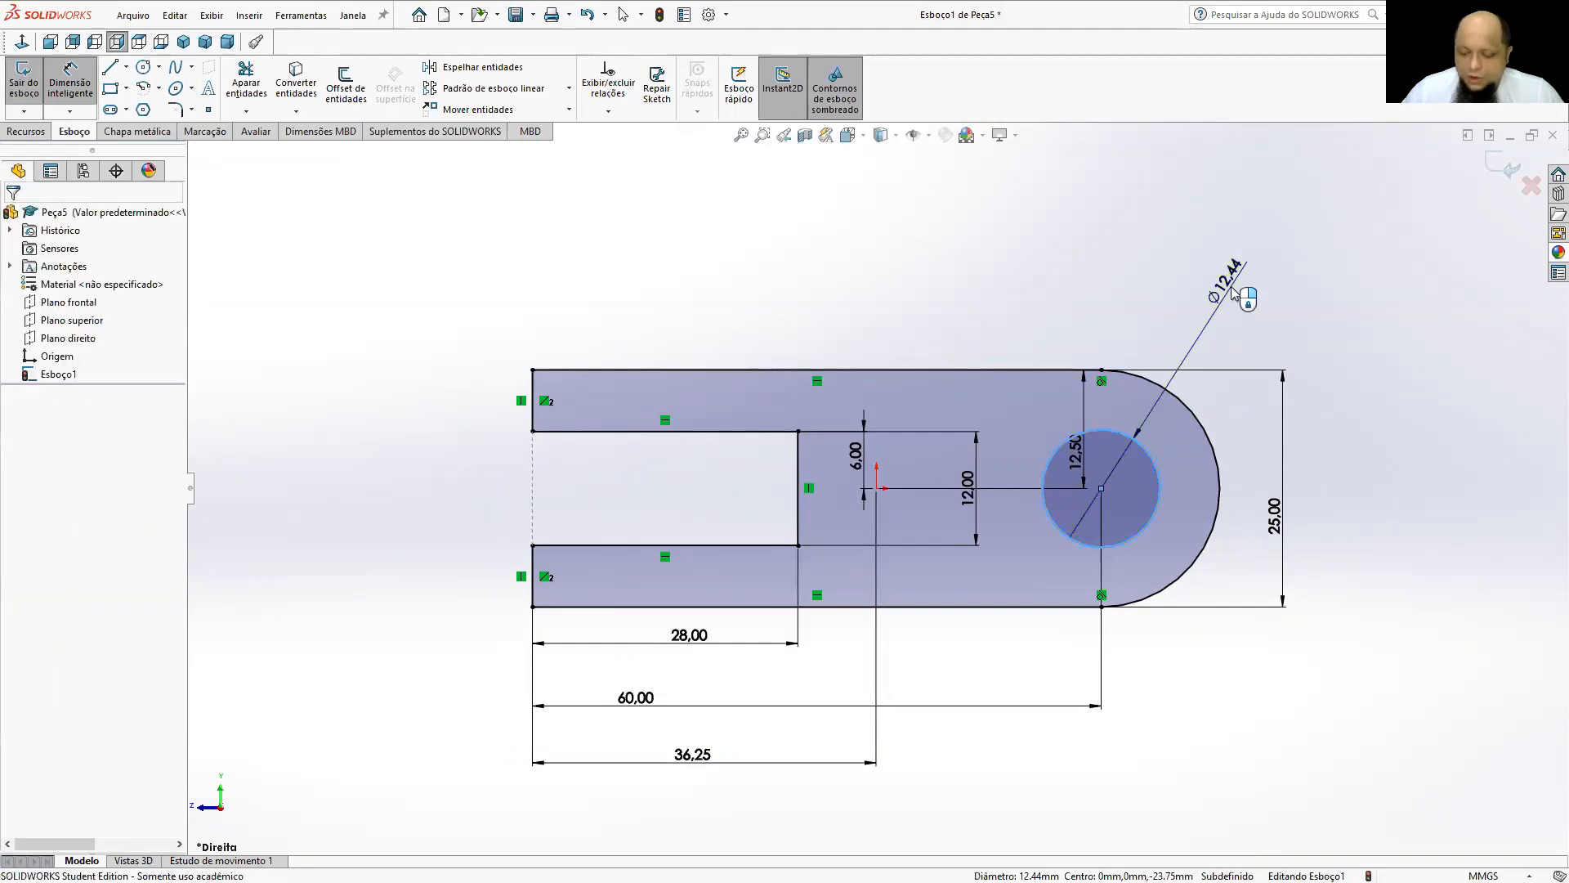
pyautogui.click(1234, 295)
pyautogui.write('10')
pyautogui.press('Return')
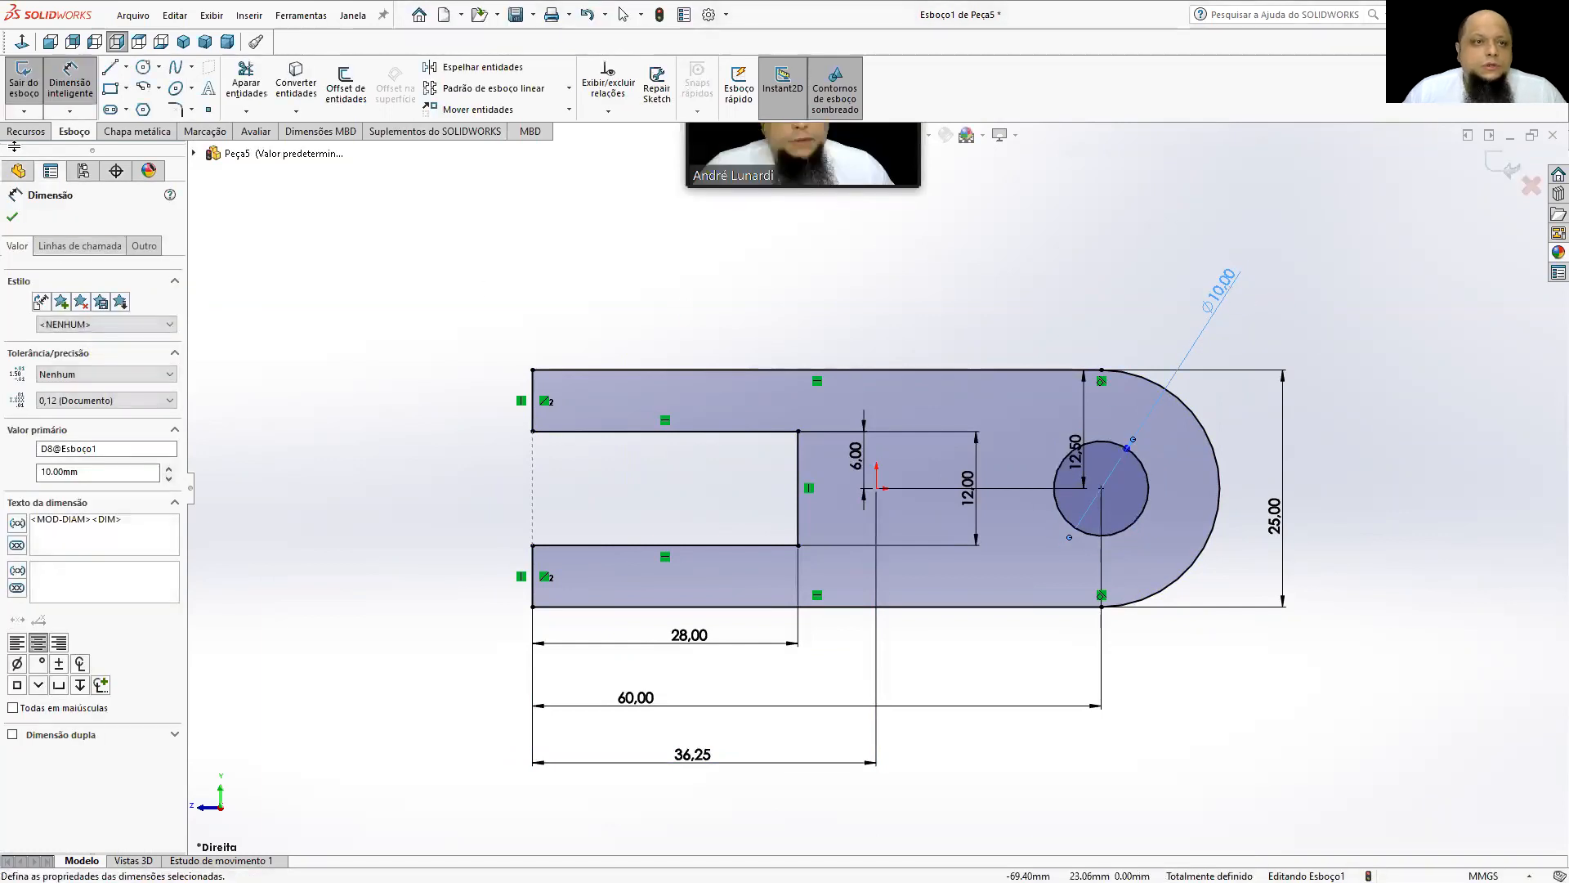
# Extrude the side profile as a boss with the mid-plane end condition and a depth of 20 mm.
pyautogui.click(26, 131)
pyautogui.click(38, 81)
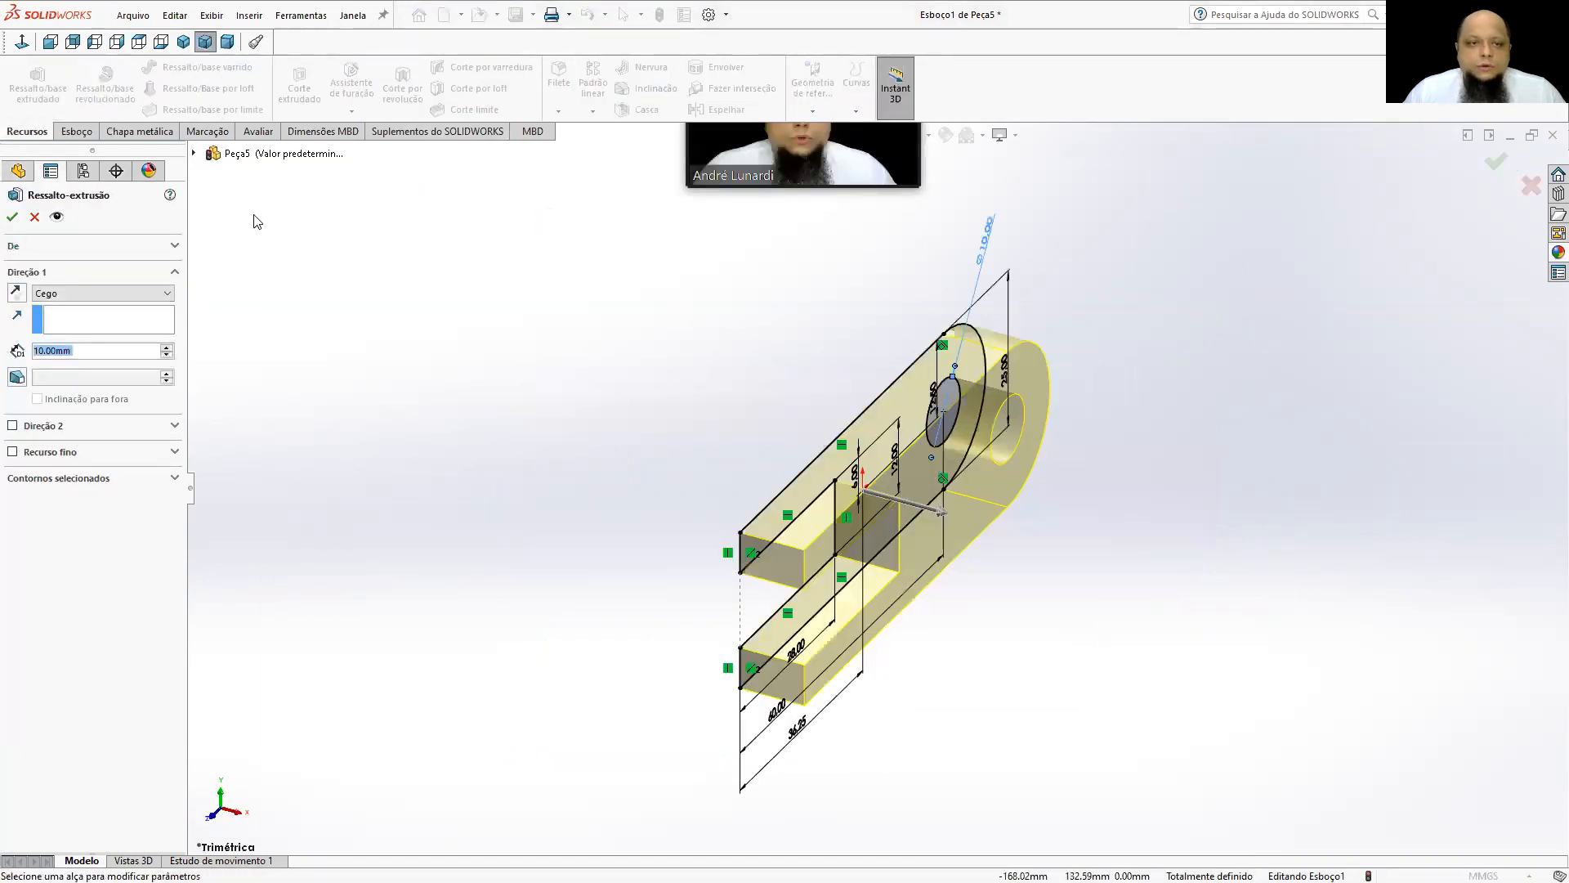
pyautogui.click(99, 293)
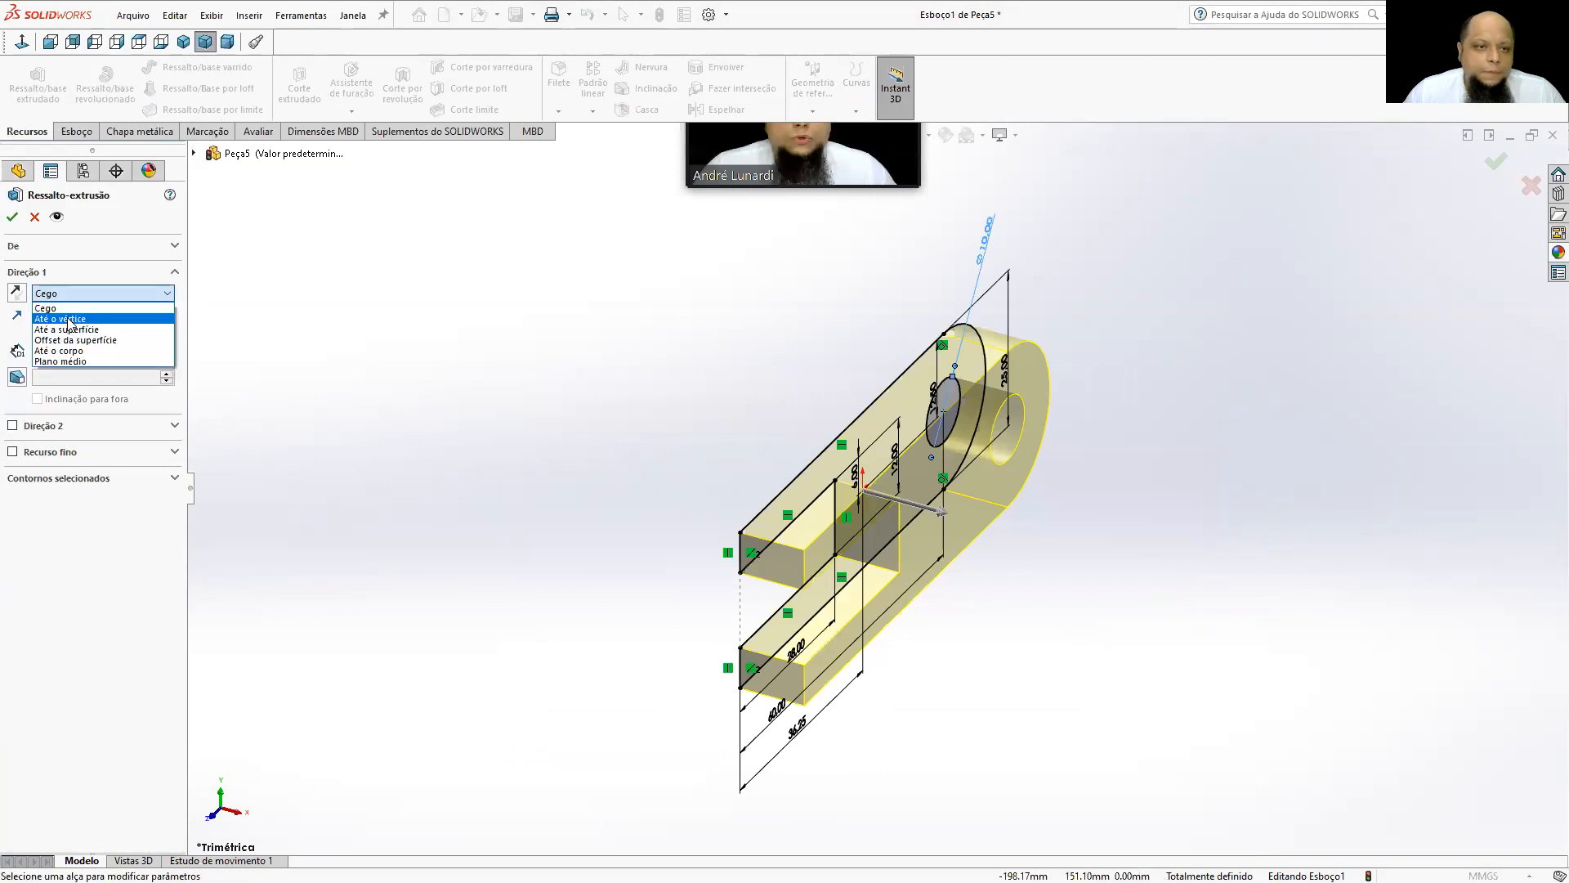
pyautogui.click(79, 361)
pyautogui.scroll(1, 84, 356)
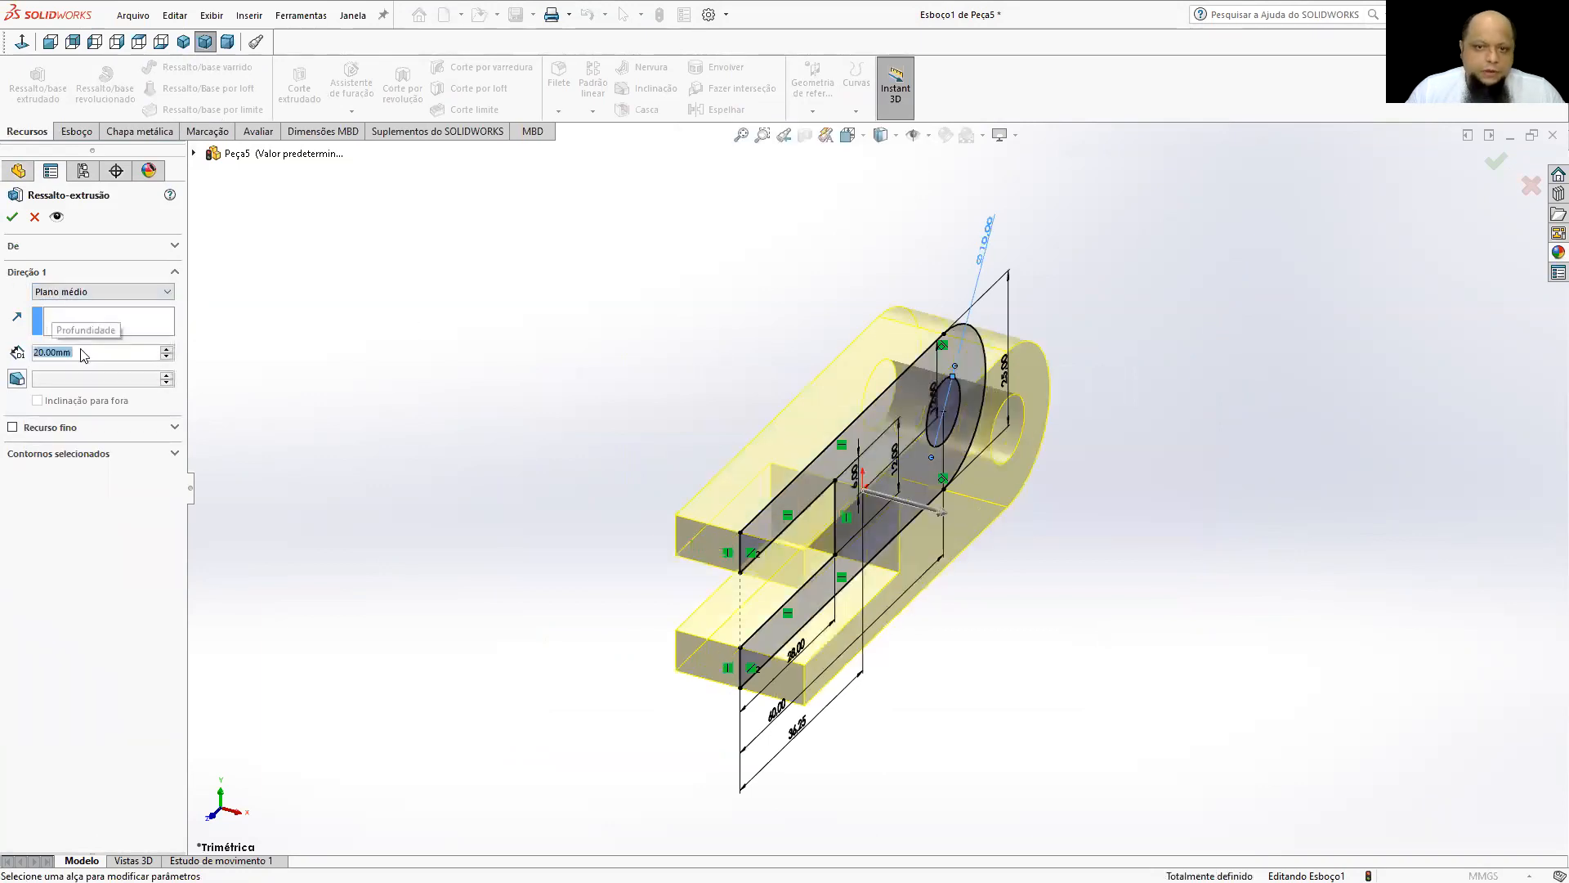
pyautogui.click(12, 217)
# Start a sketch on the part's flat upper face and draw a rectangle about 12 × 52 mm extending past the rounded end.
pyautogui.moveTo(613, 340); pyautogui.dragTo(570, 326, button='middle')
pyautogui.click(777, 442)
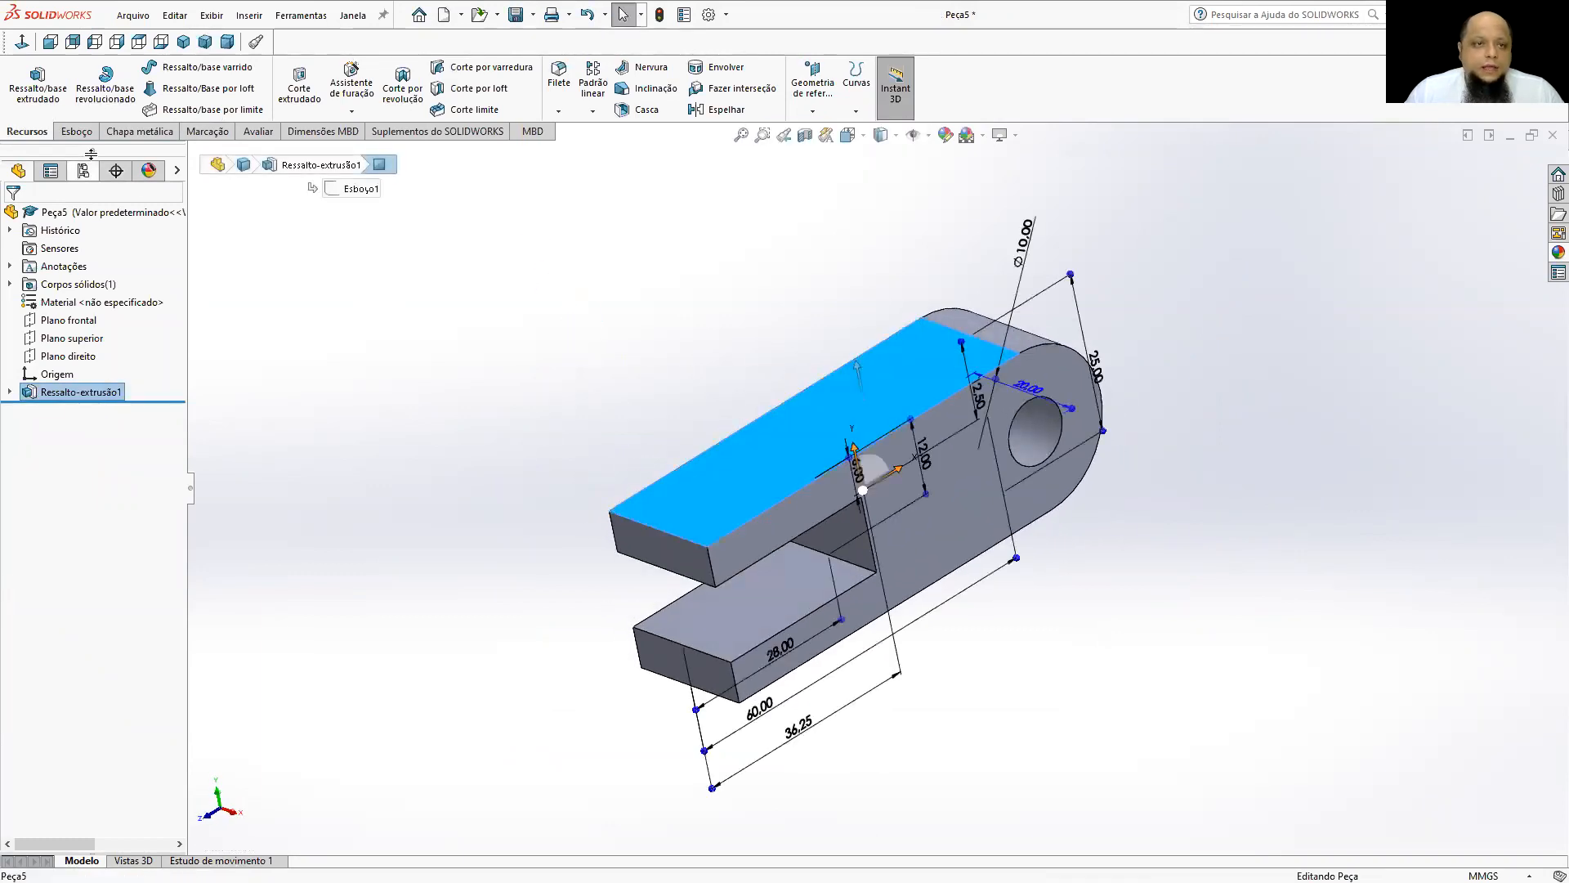
pyautogui.click(76, 130)
pyautogui.click(24, 82)
pyautogui.click(22, 42)
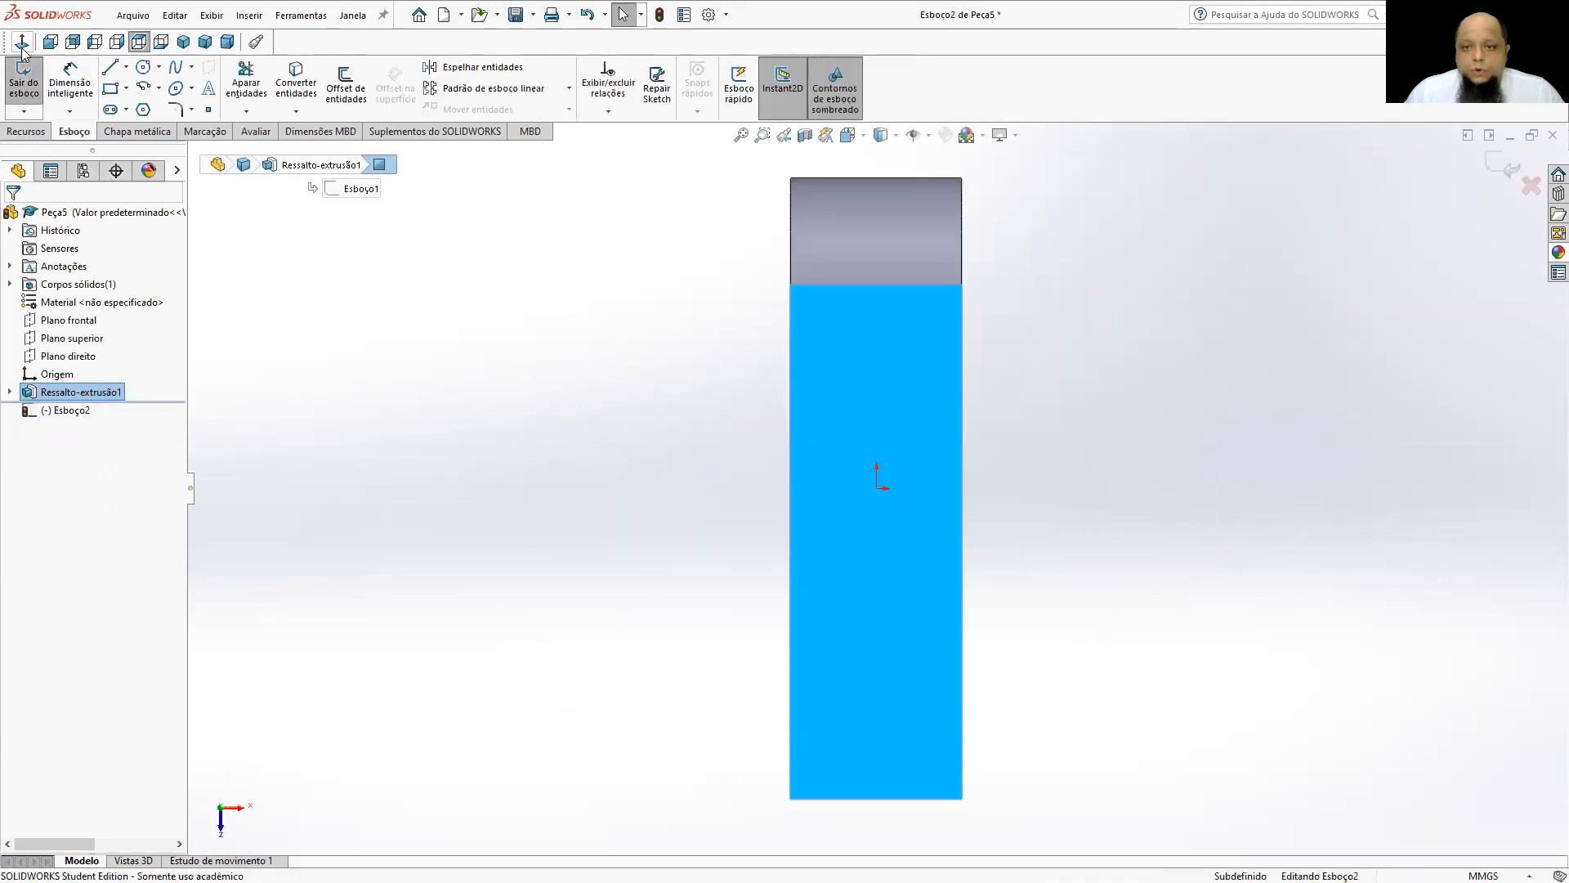
pyautogui.click(109, 87)
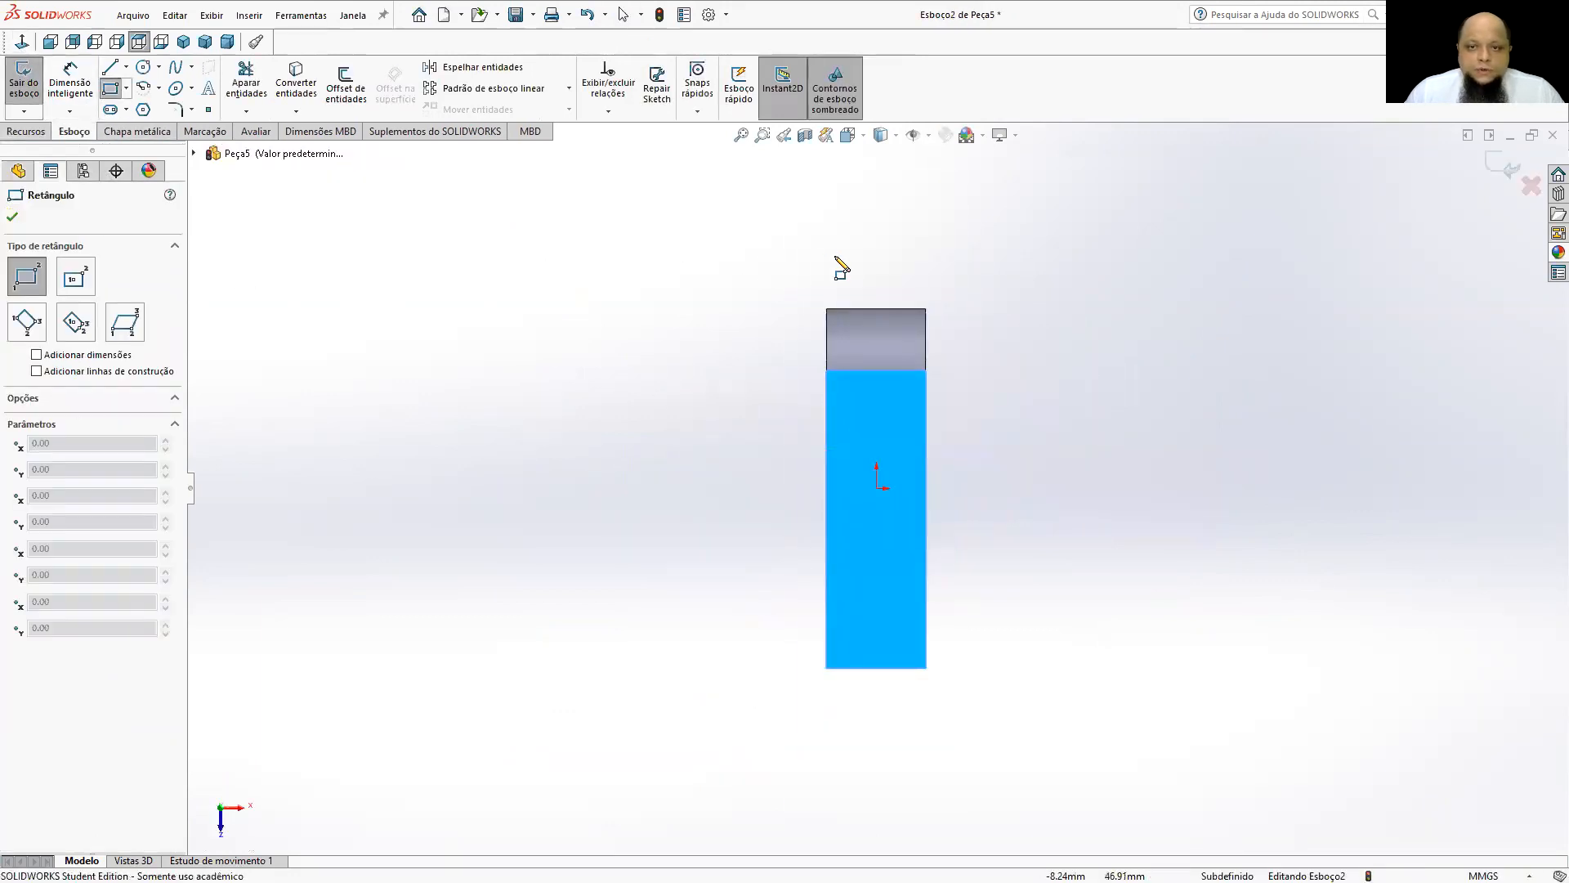
pyautogui.click(836, 252)
pyautogui.click(896, 508)
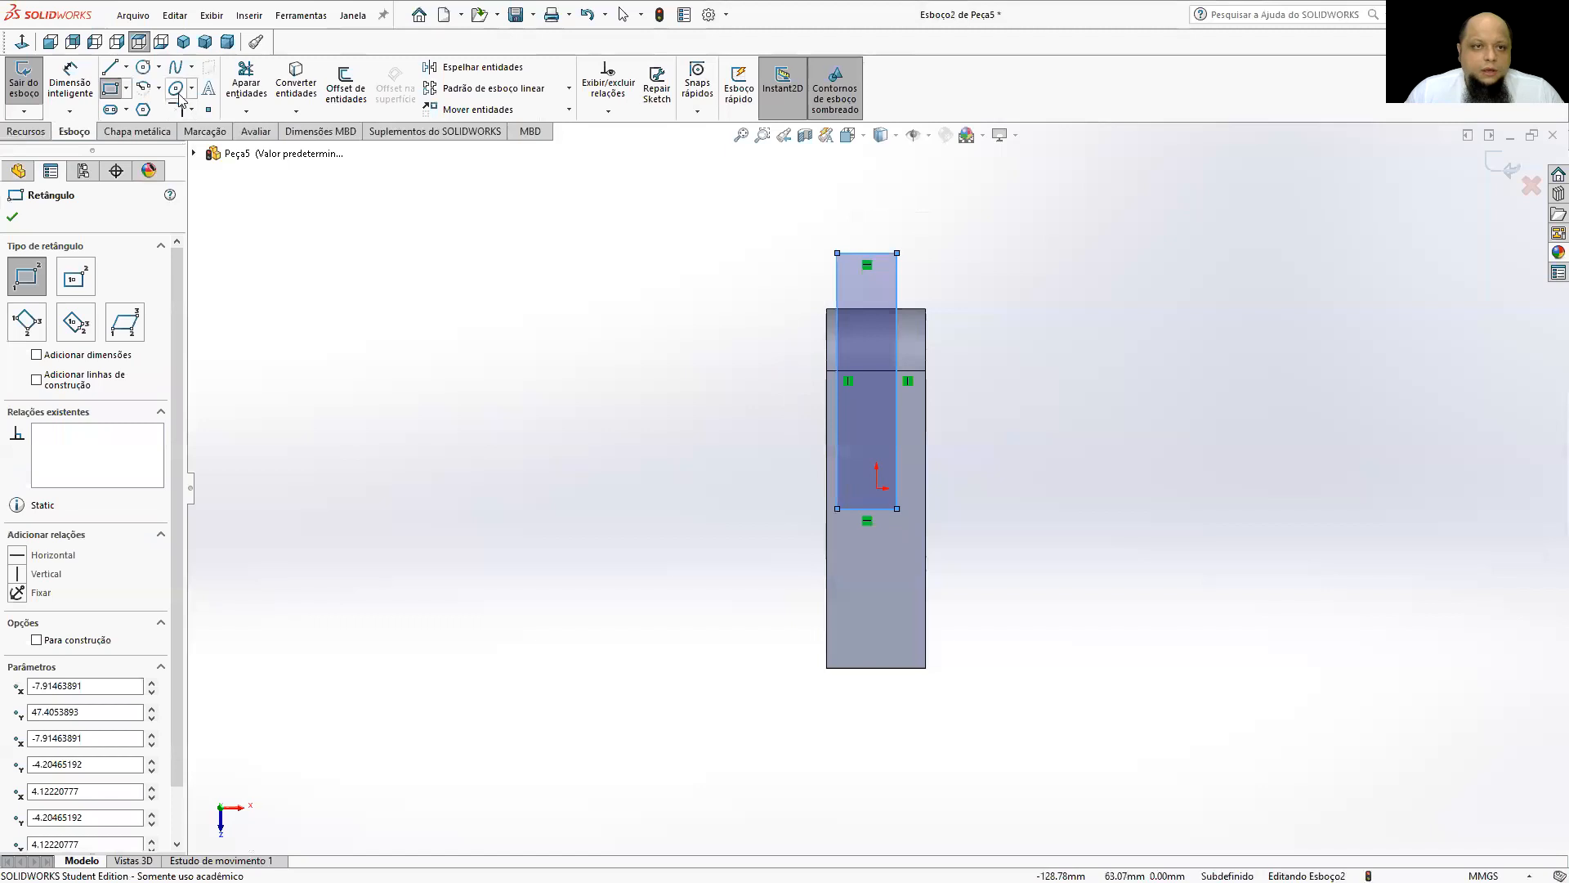
pyautogui.click(158, 67)
pyautogui.click(866, 616)
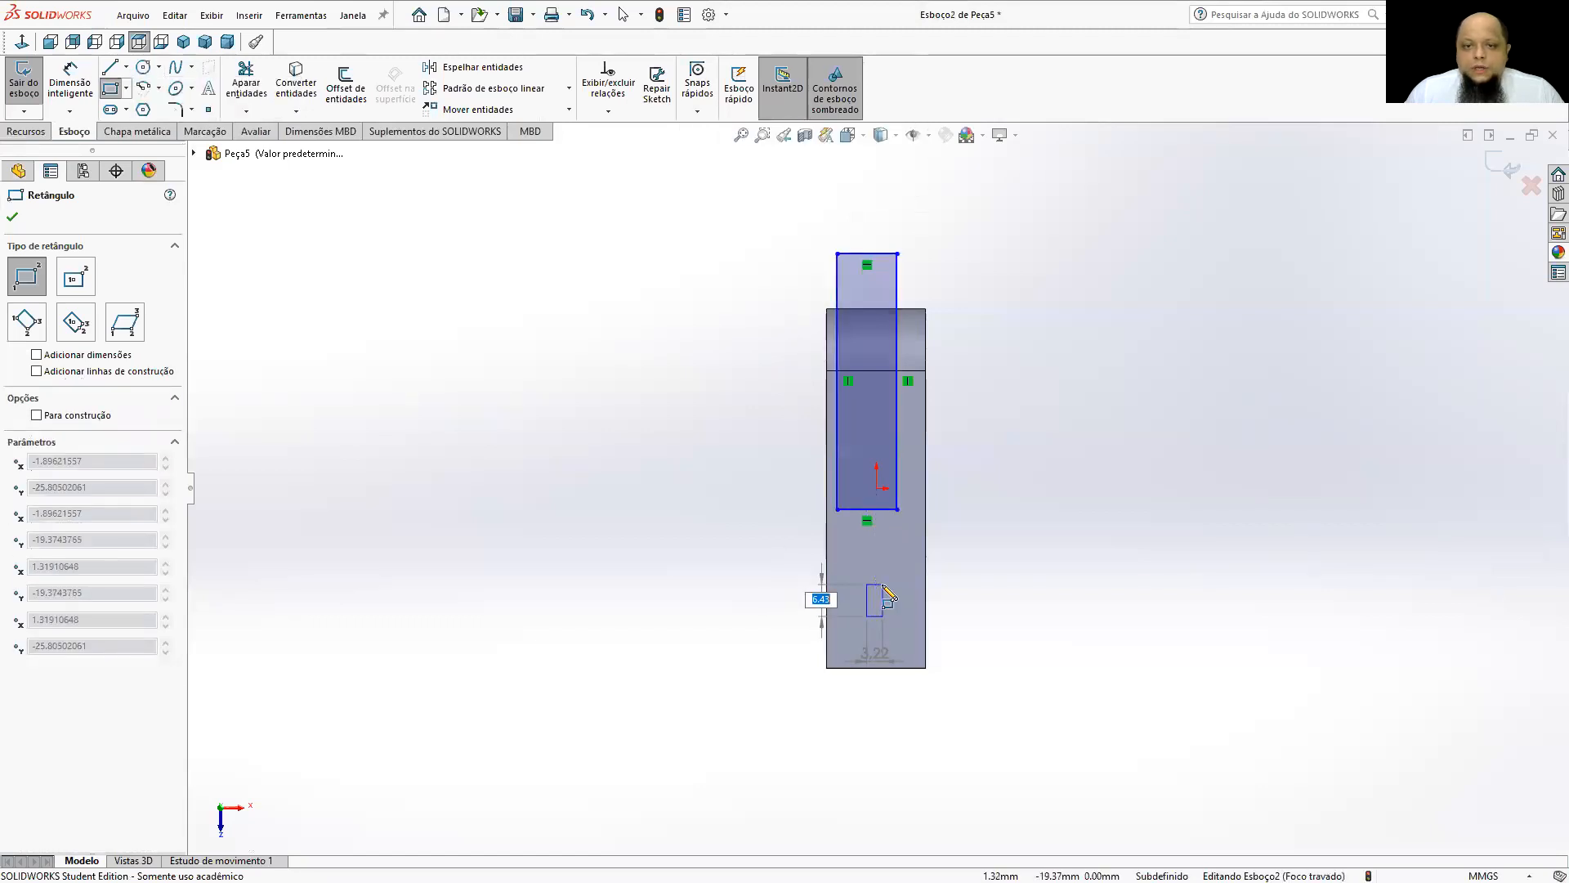
pyautogui.press('Escape')
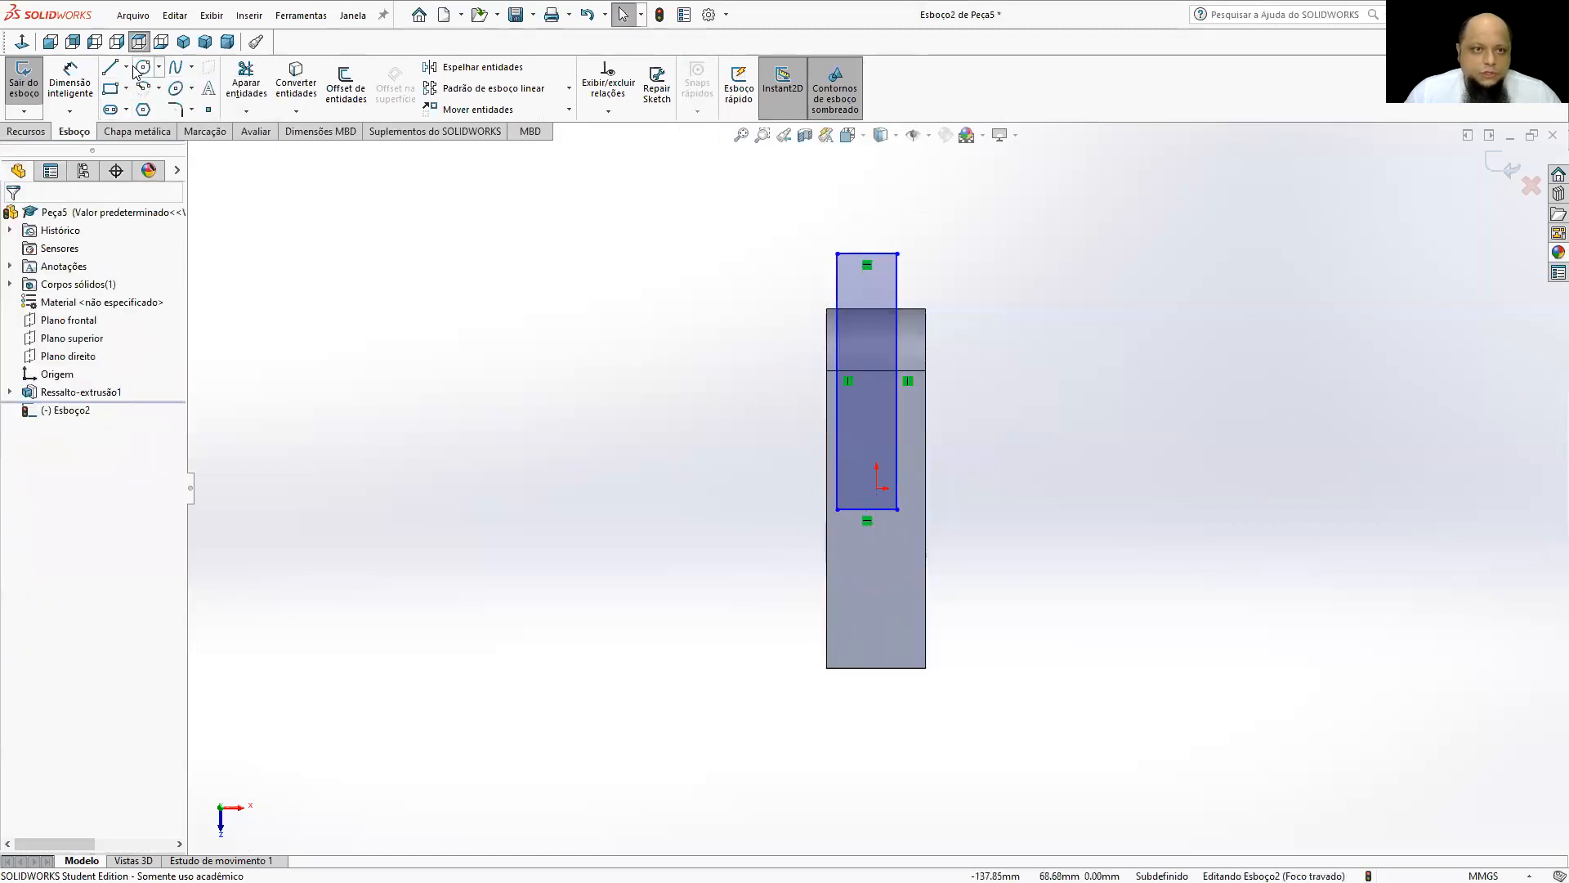
# Sketch a circle of about 11 mm diameter on the upper face near the notched end.
pyautogui.click(143, 67)
pyautogui.click(867, 628)
pyautogui.click(884, 613)
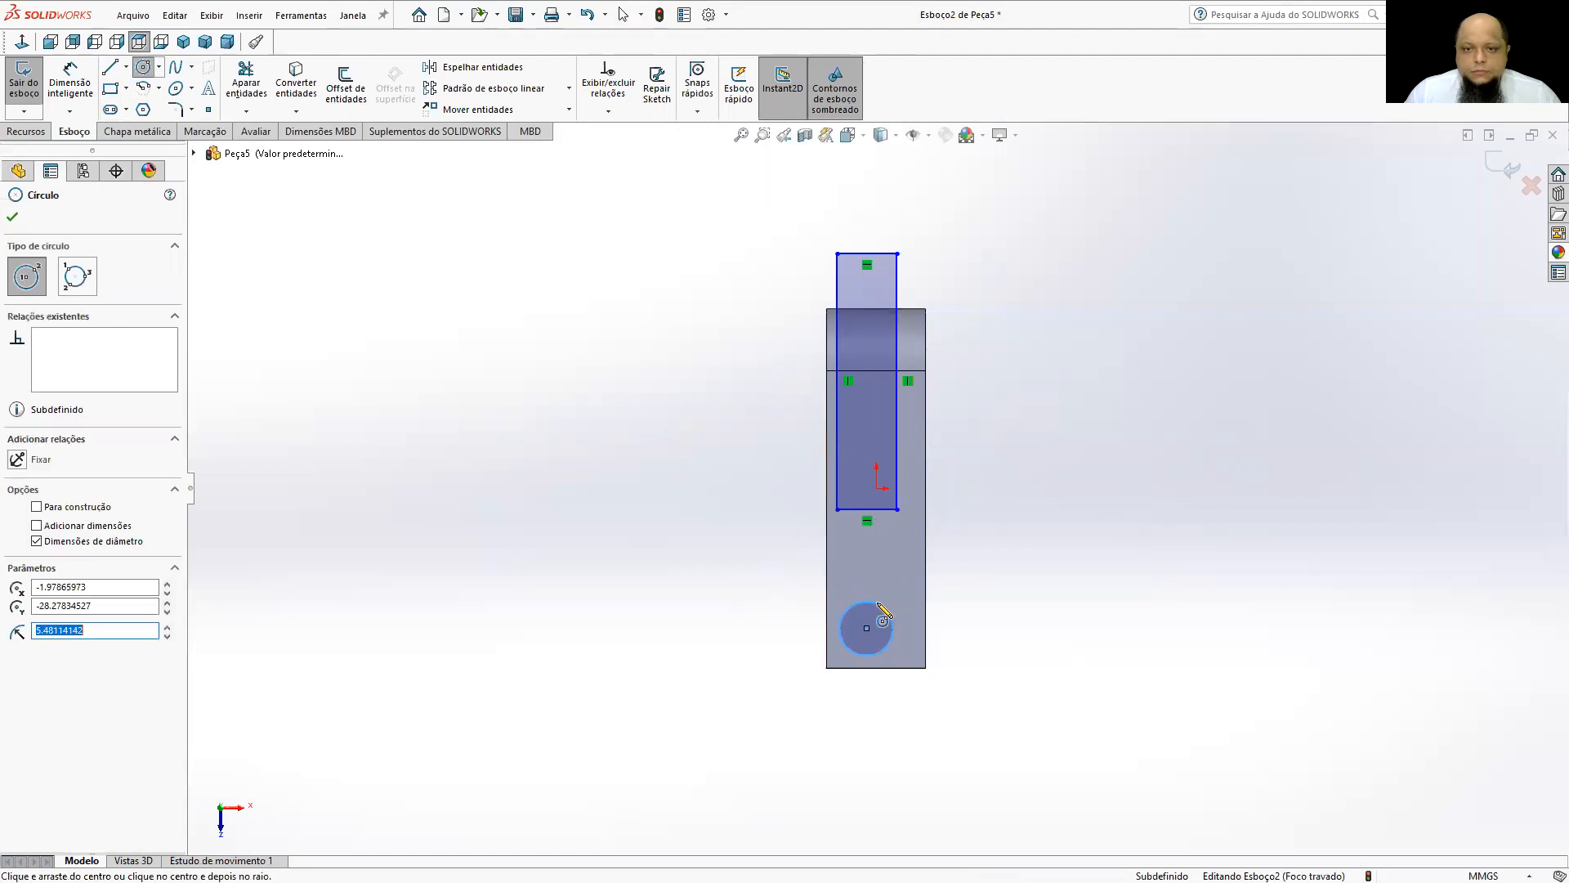
# Dimension the distance from the circle's centre to the notched end edge as 10 mm.
pyautogui.click(70, 82)
pyautogui.scroll(-4, 875, 650)
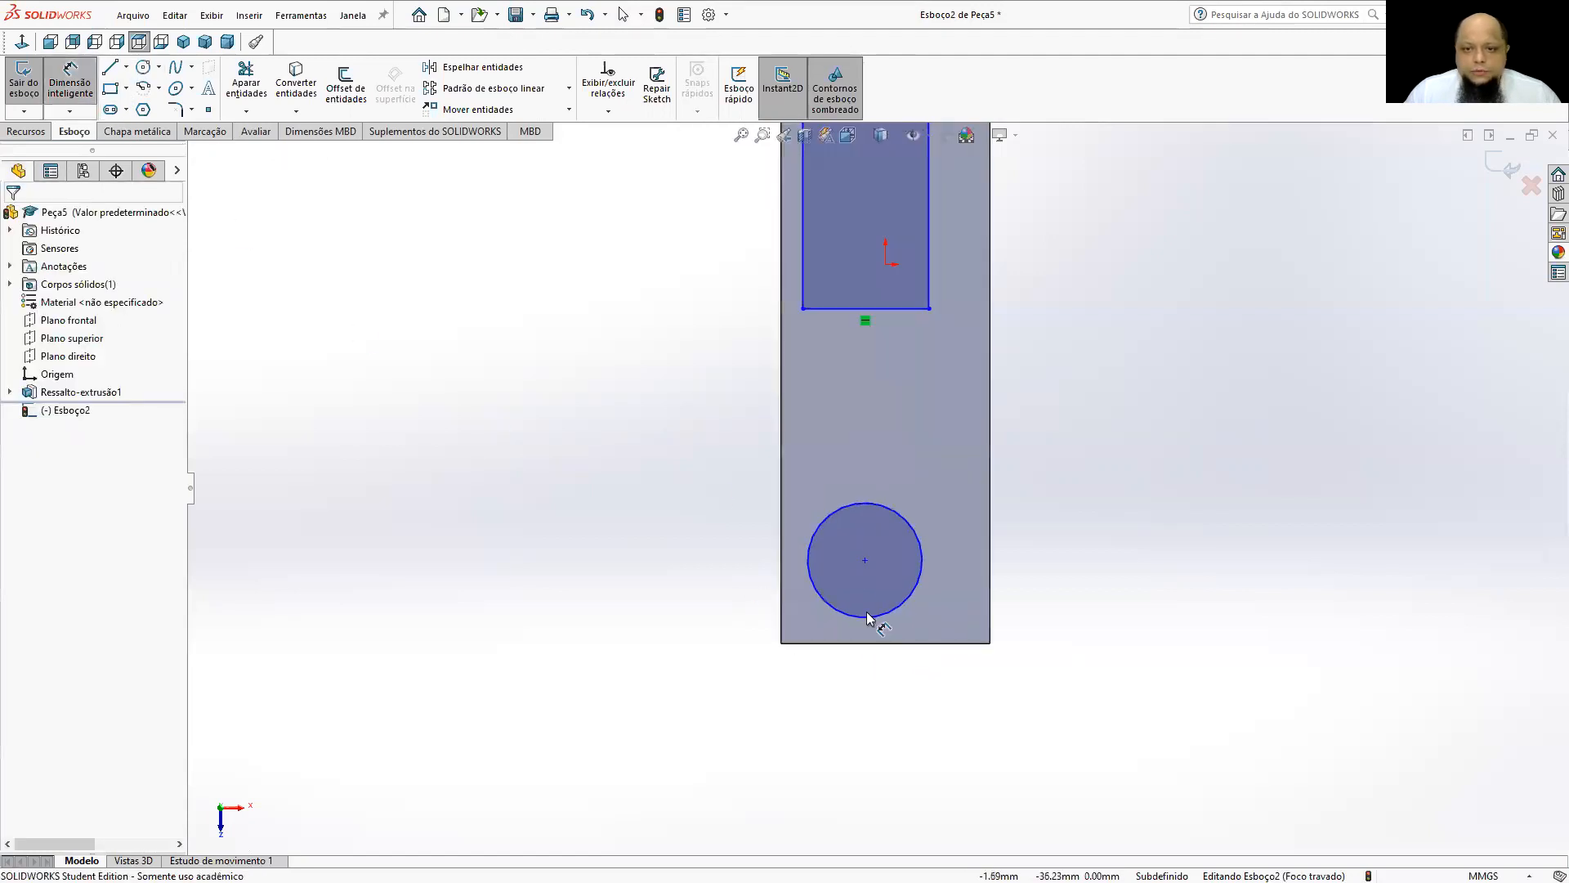
pyautogui.click(863, 561)
pyautogui.click(818, 643)
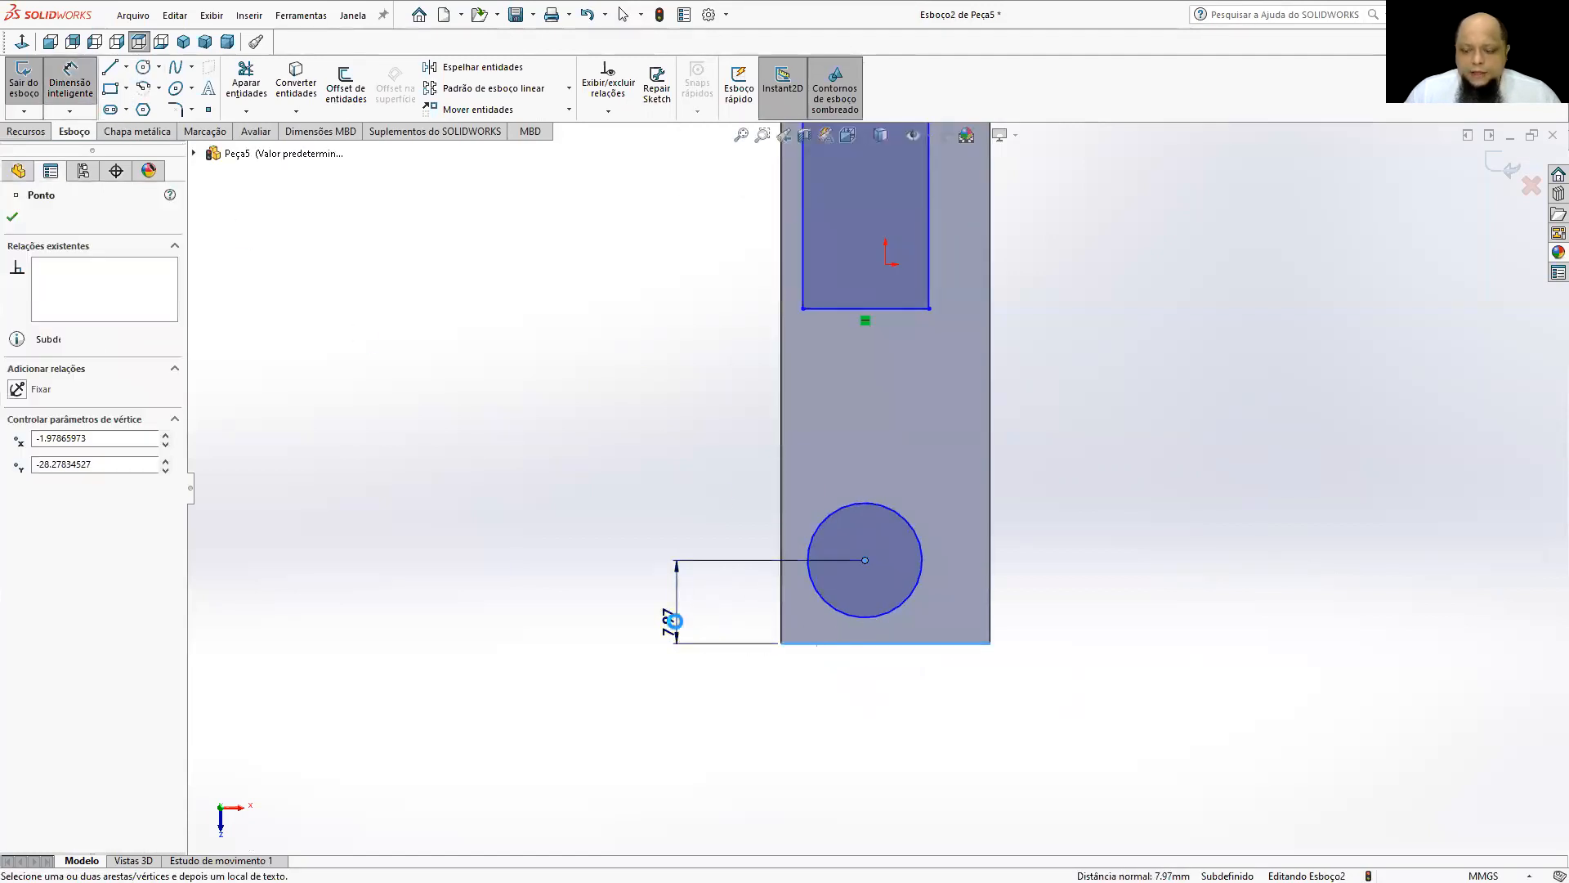
pyautogui.click(667, 625)
pyautogui.write('10')
pyautogui.press('Return')
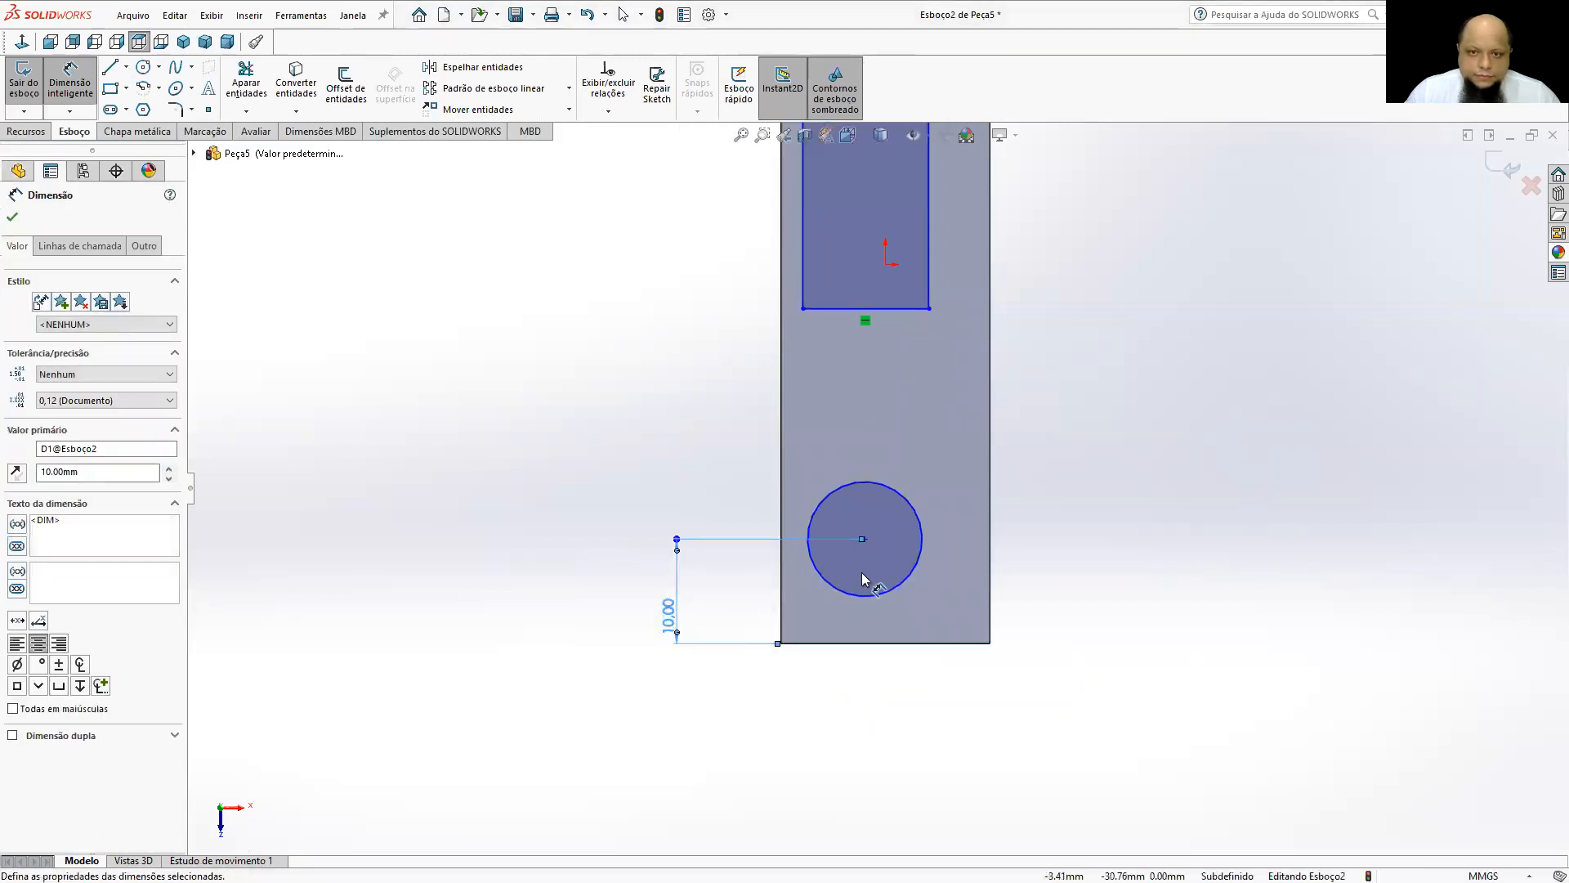
# Set the diameter of the circle near the notched end to 10 mm.
pyautogui.click(922, 570)
pyautogui.click(1087, 438)
pyautogui.write('10')
pyautogui.press('Return')
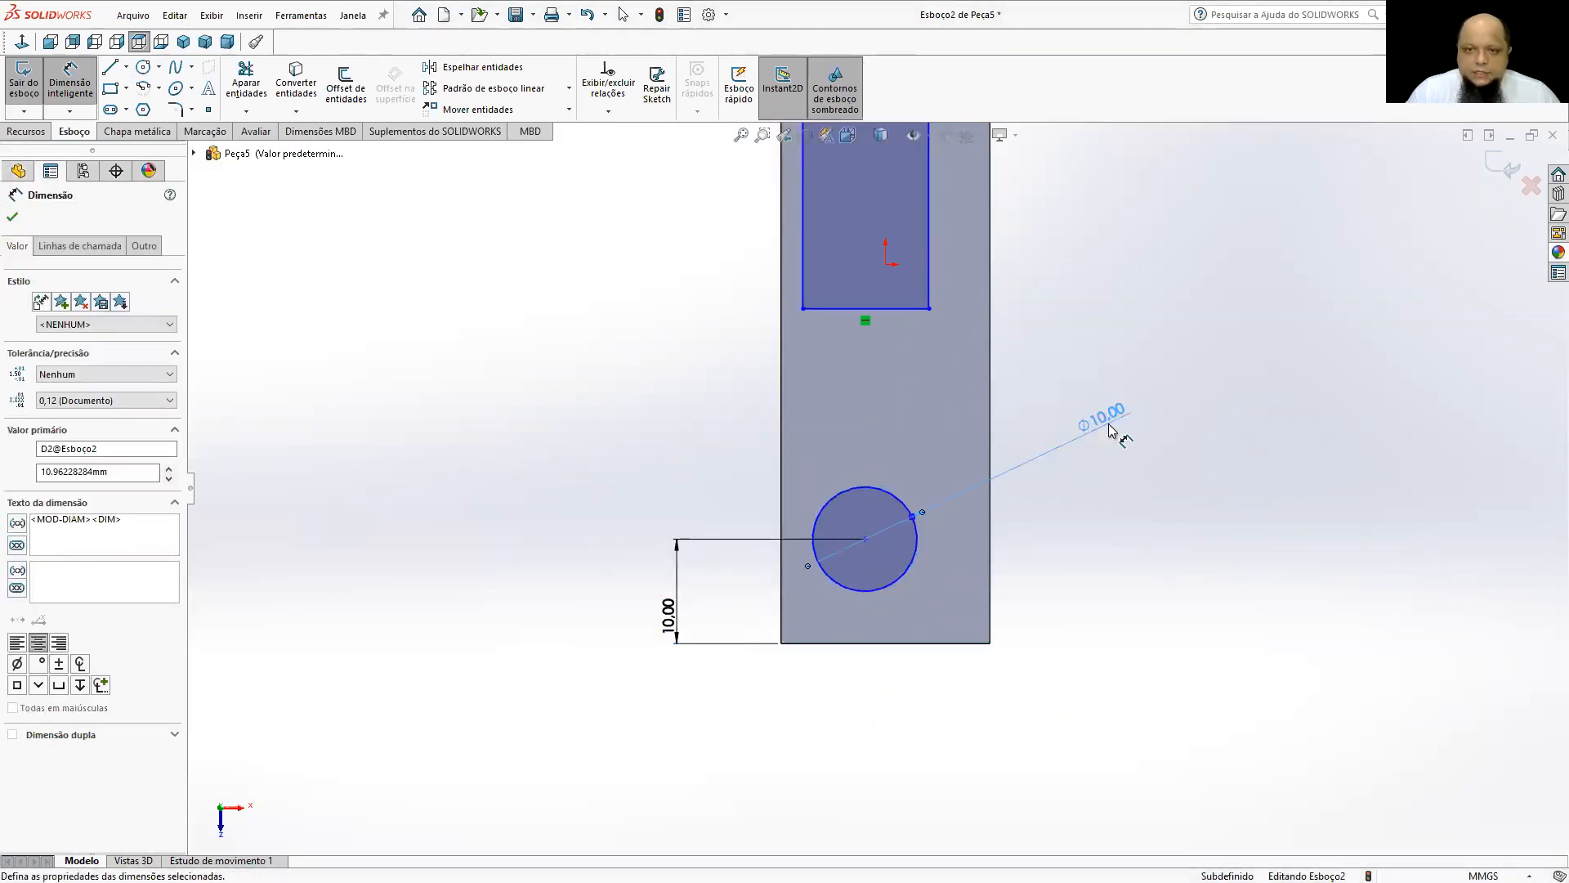
pyautogui.press('Escape')
# Add a vertical relation between the circle's centre and the origin.
pyautogui.click(866, 538)
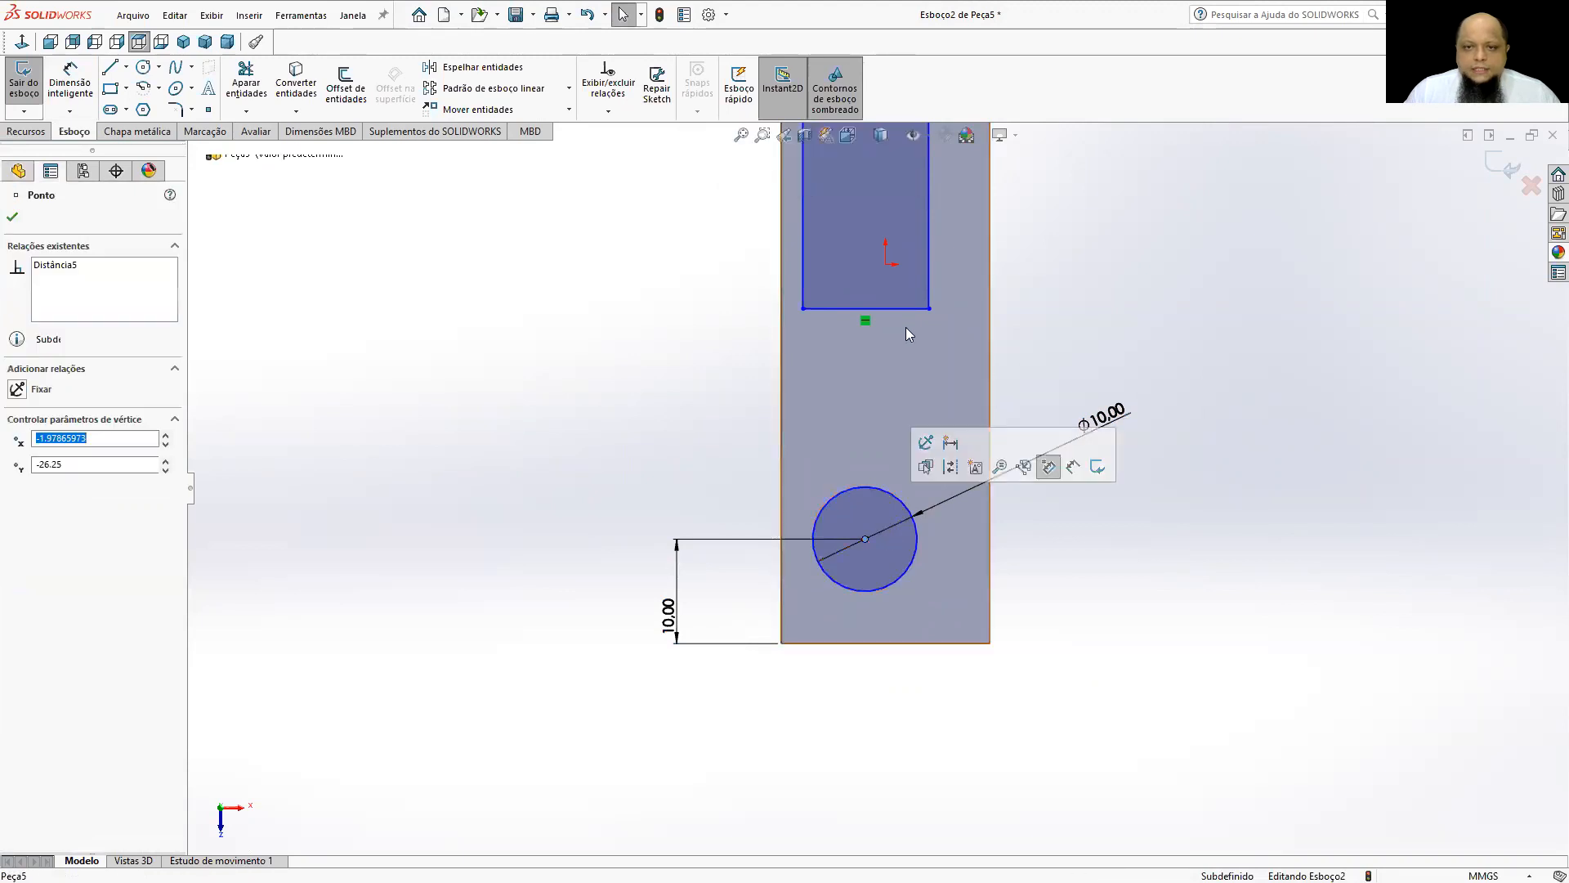
pyautogui.keyDown('ctrl'); pyautogui.click(886, 264); pyautogui.keyUp('ctrl')
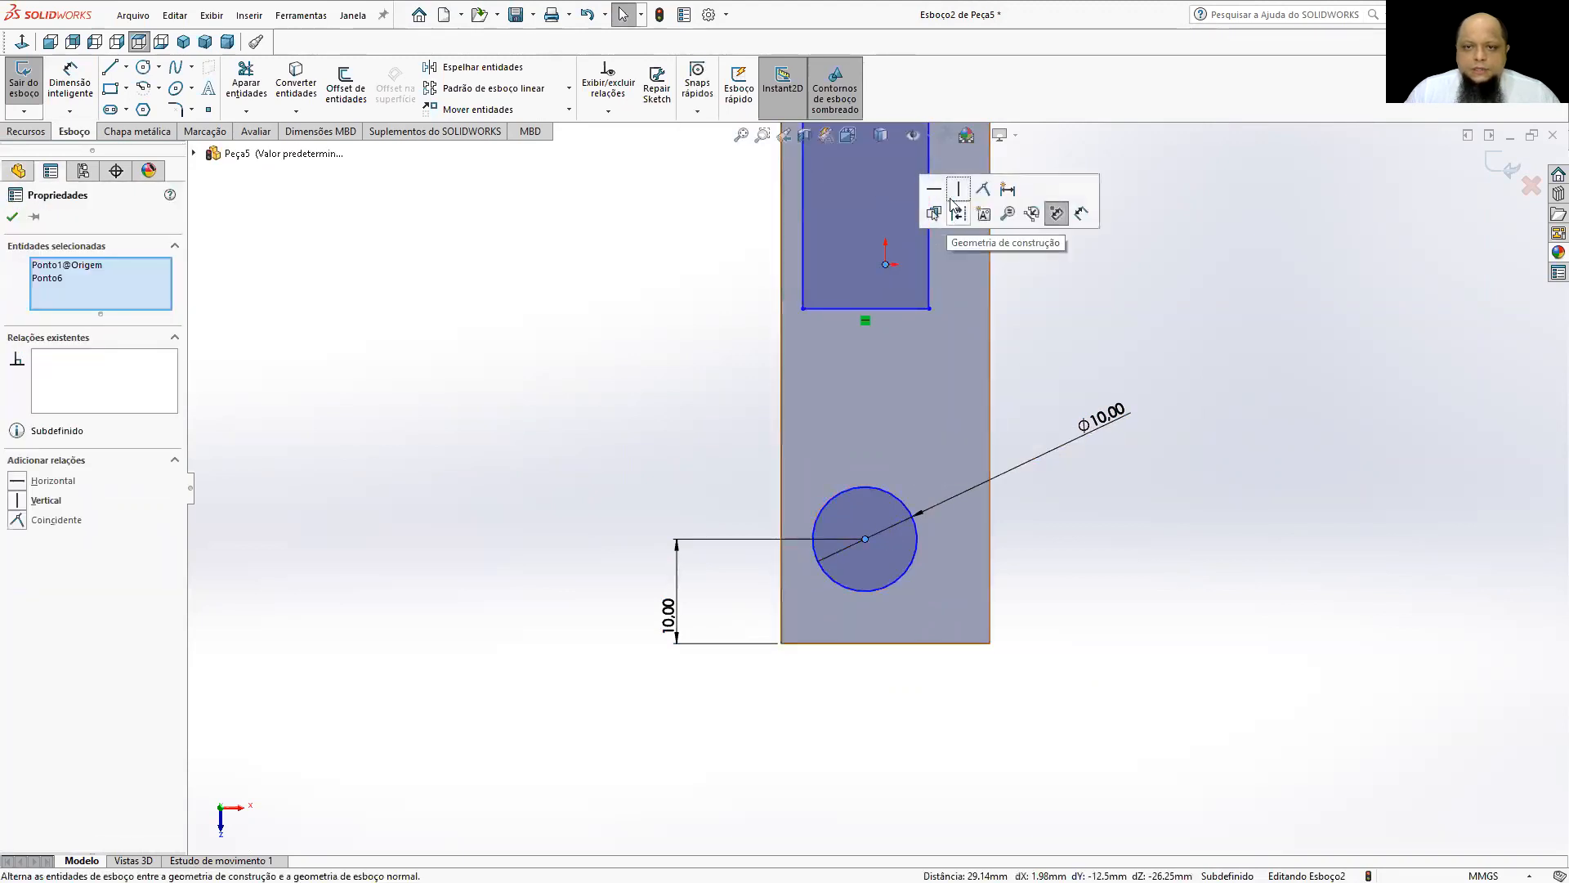
pyautogui.click(959, 193)
pyautogui.click(1347, 456)
# Dimension the rectangle's short inner edge and set its width to 10 mm.
pyautogui.scroll(2, 1240, 505)
pyautogui.scroll(1, 1241, 504)
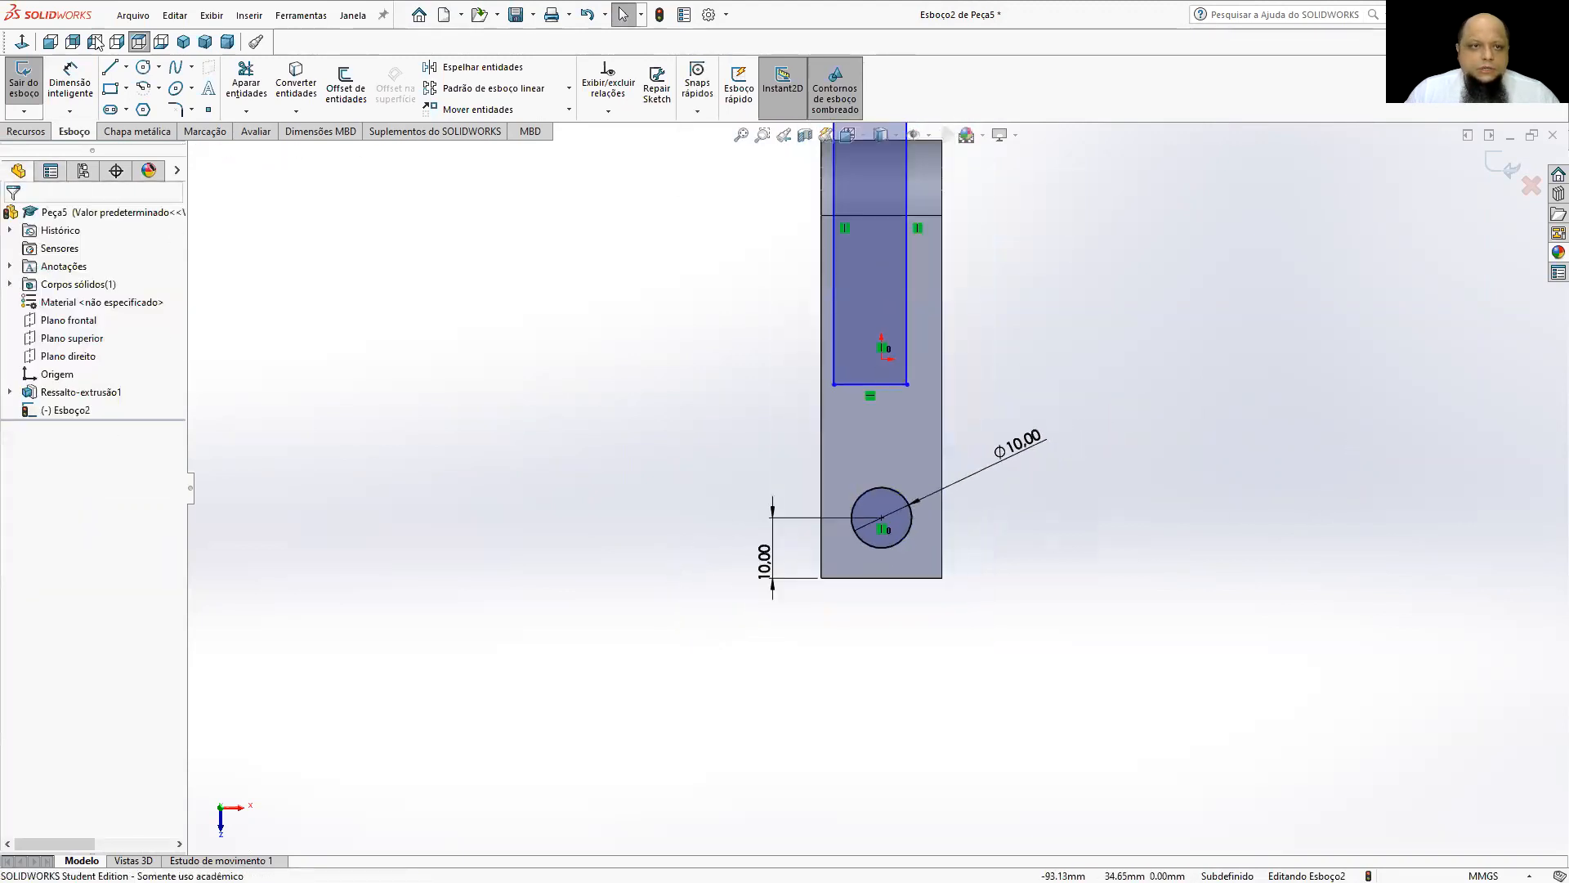
pyautogui.click(71, 80)
pyautogui.click(838, 385)
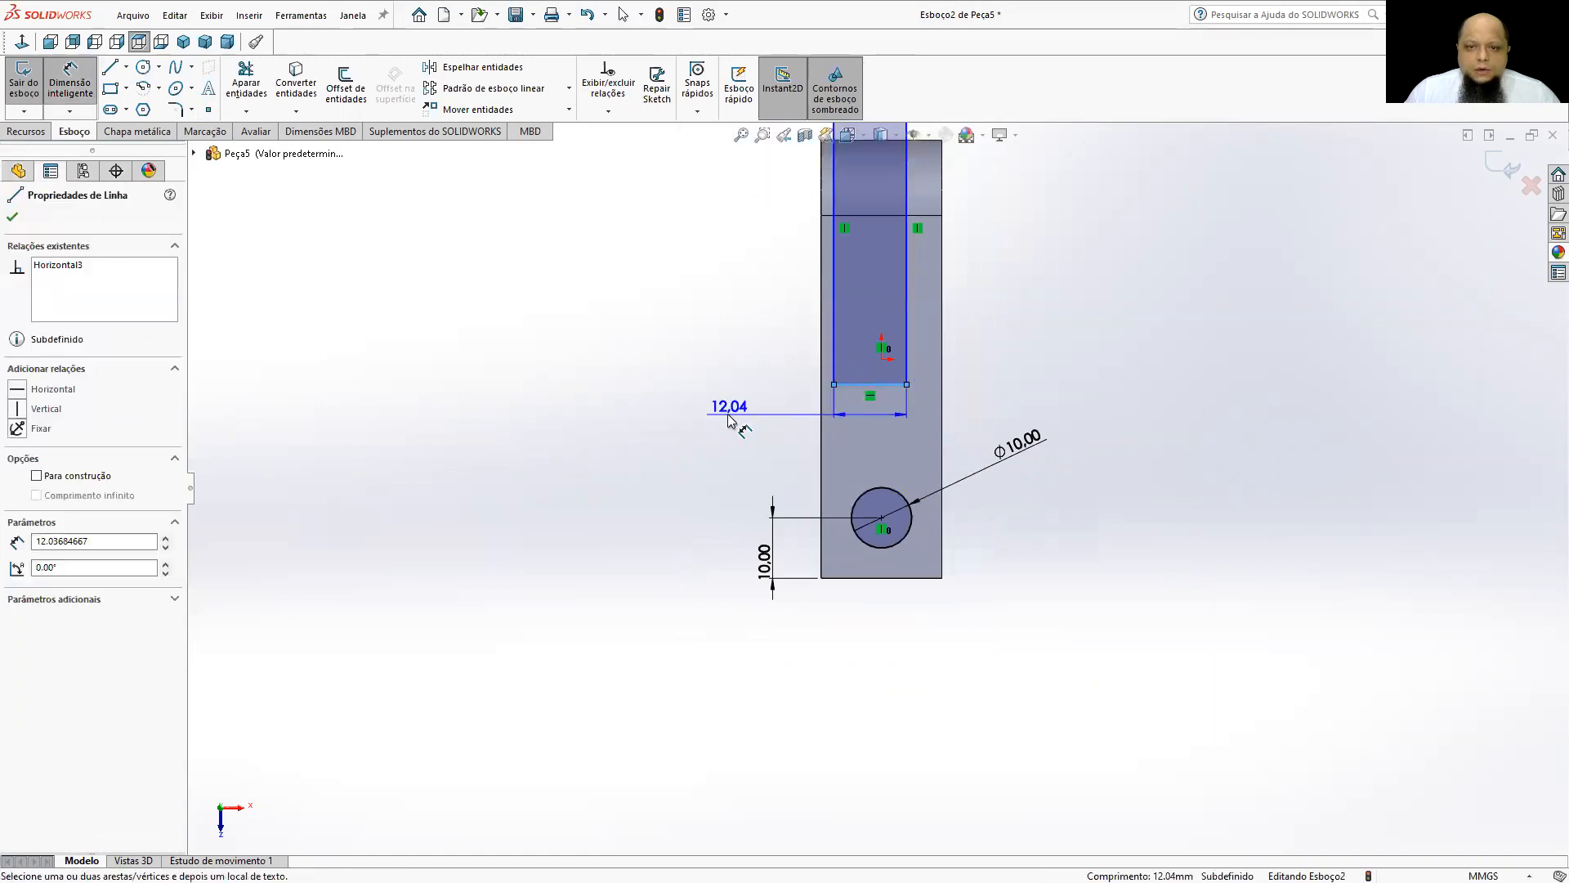
pyautogui.click(724, 414)
pyautogui.write('10')
pyautogui.press('Return')
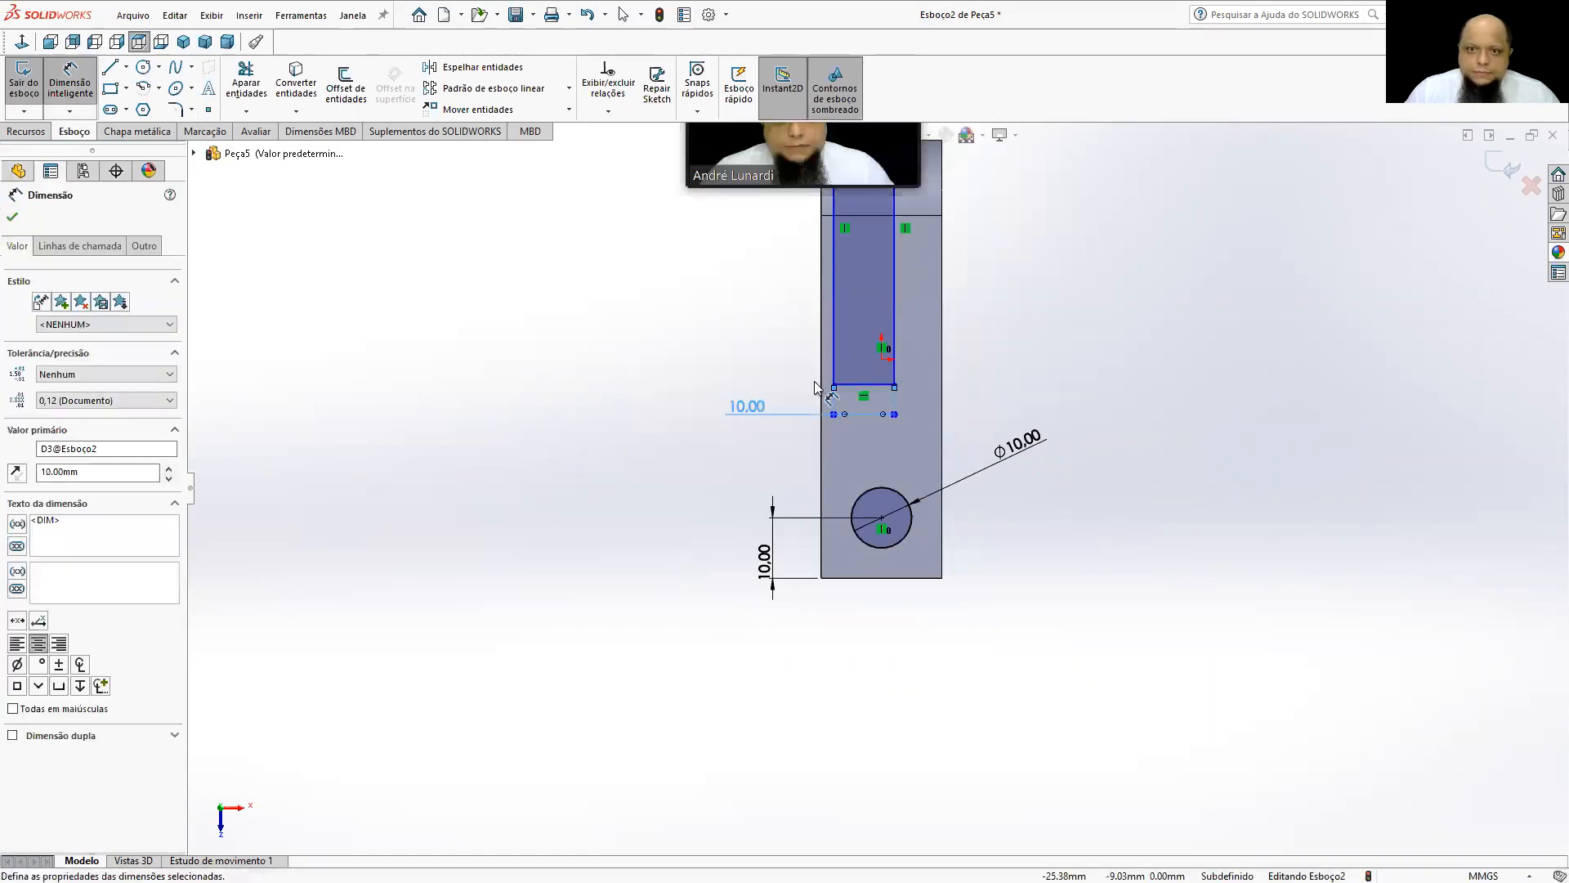
# Dimension the distance from the origin to one long side of the rectangle as 5 mm.
pyautogui.click(882, 359)
pyautogui.click(835, 376)
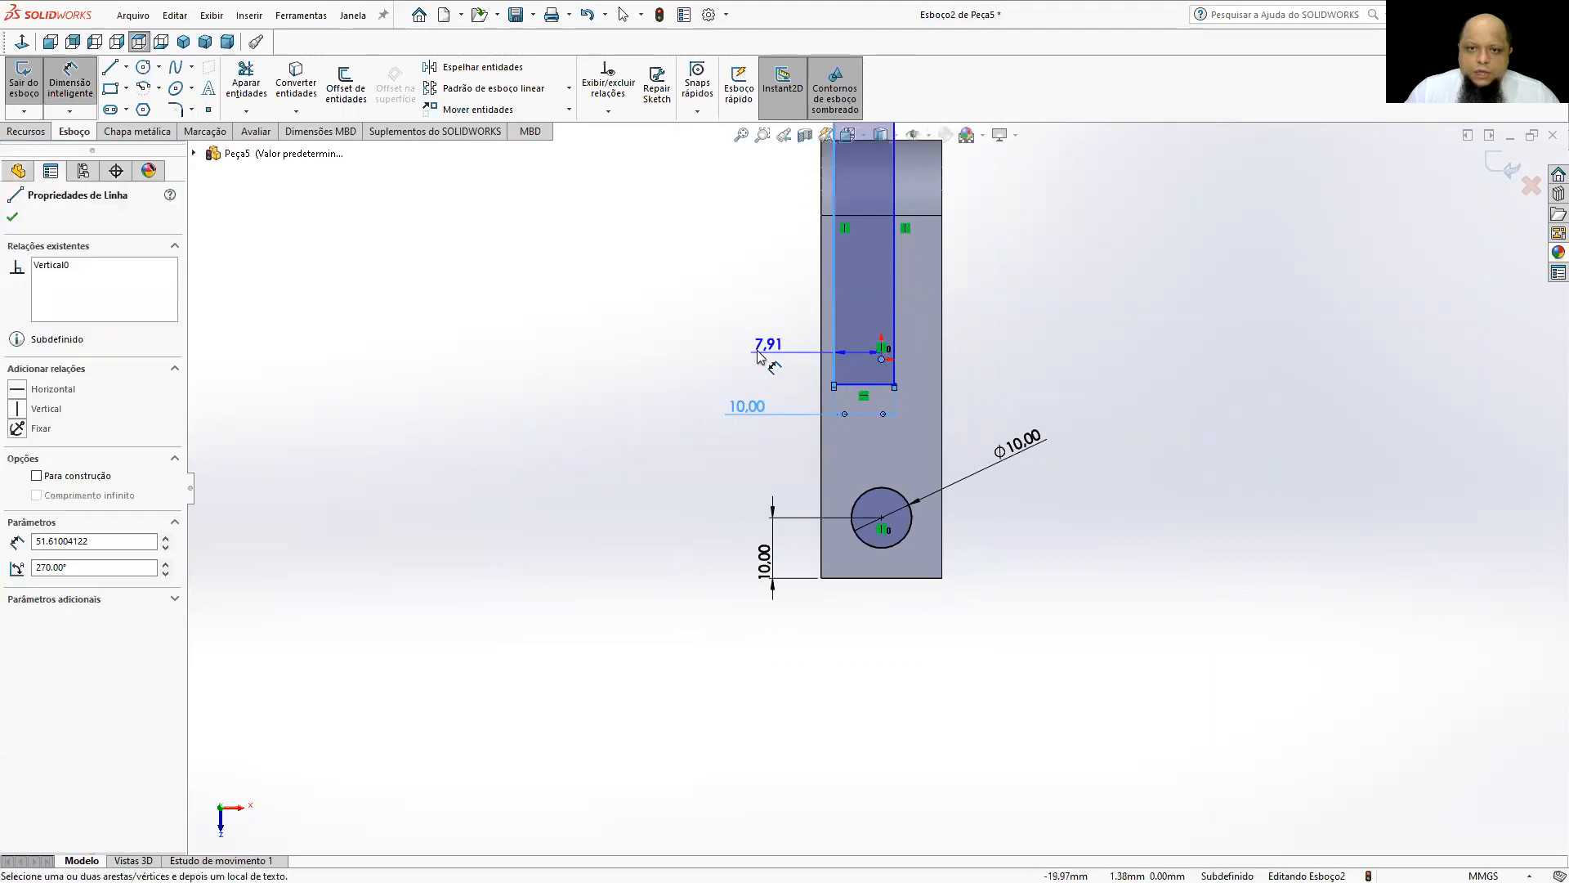
pyautogui.click(753, 352)
pyautogui.write('5')
pyautogui.press('Return')
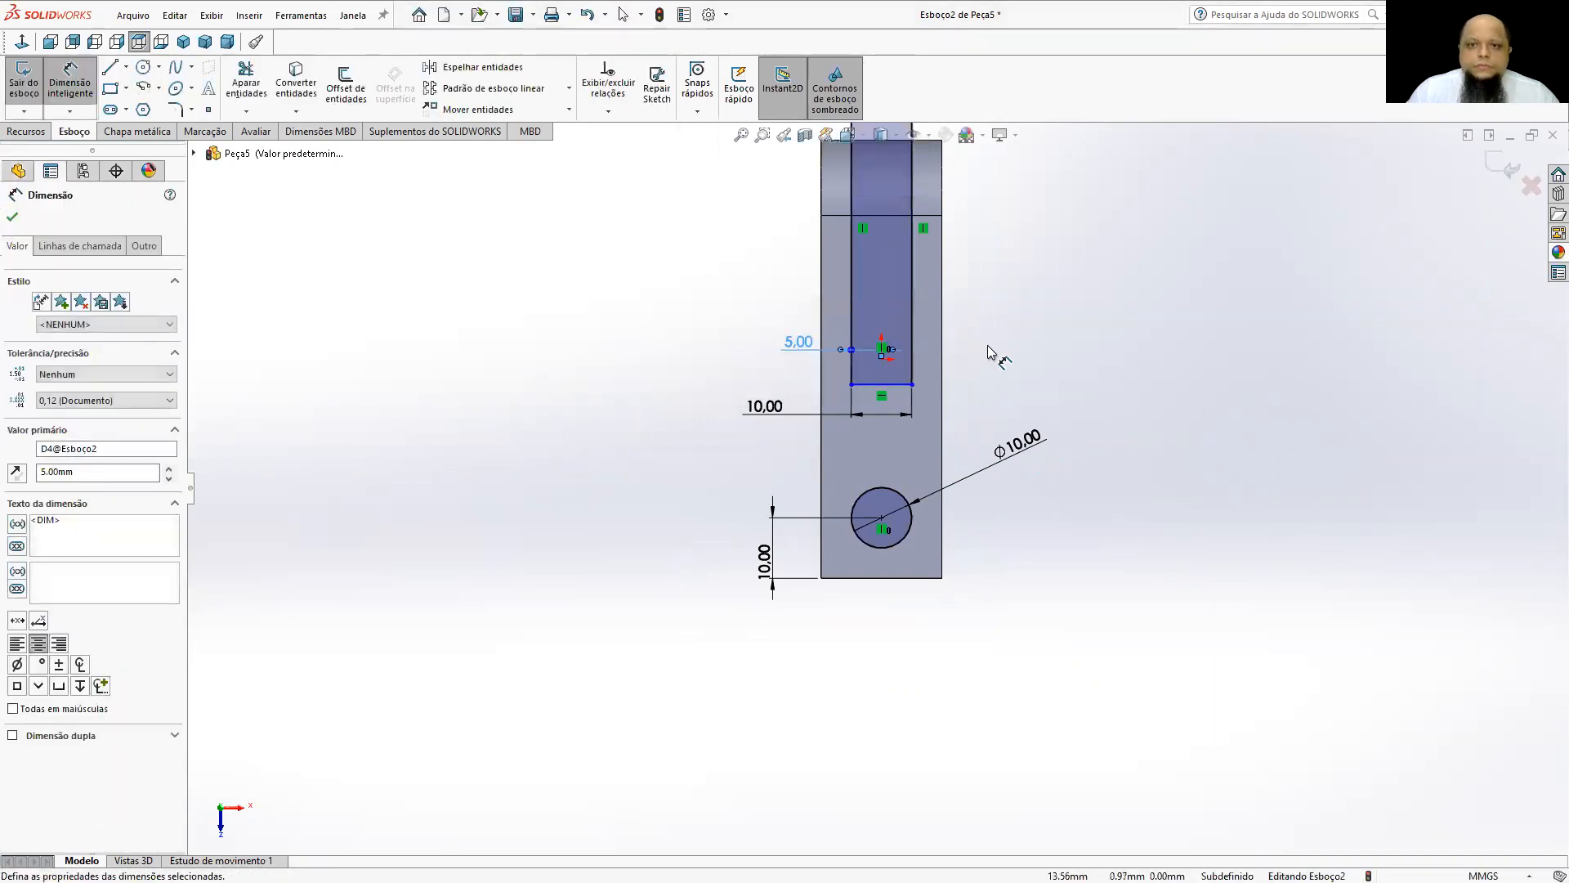
# Dimension the distance from the rounded end's tangent edge to the rectangle's inner edge as 30 mm.
pyautogui.click(891, 215)
pyautogui.click(904, 383)
pyautogui.click(1002, 335)
pyautogui.write('30')
pyautogui.press('Return')
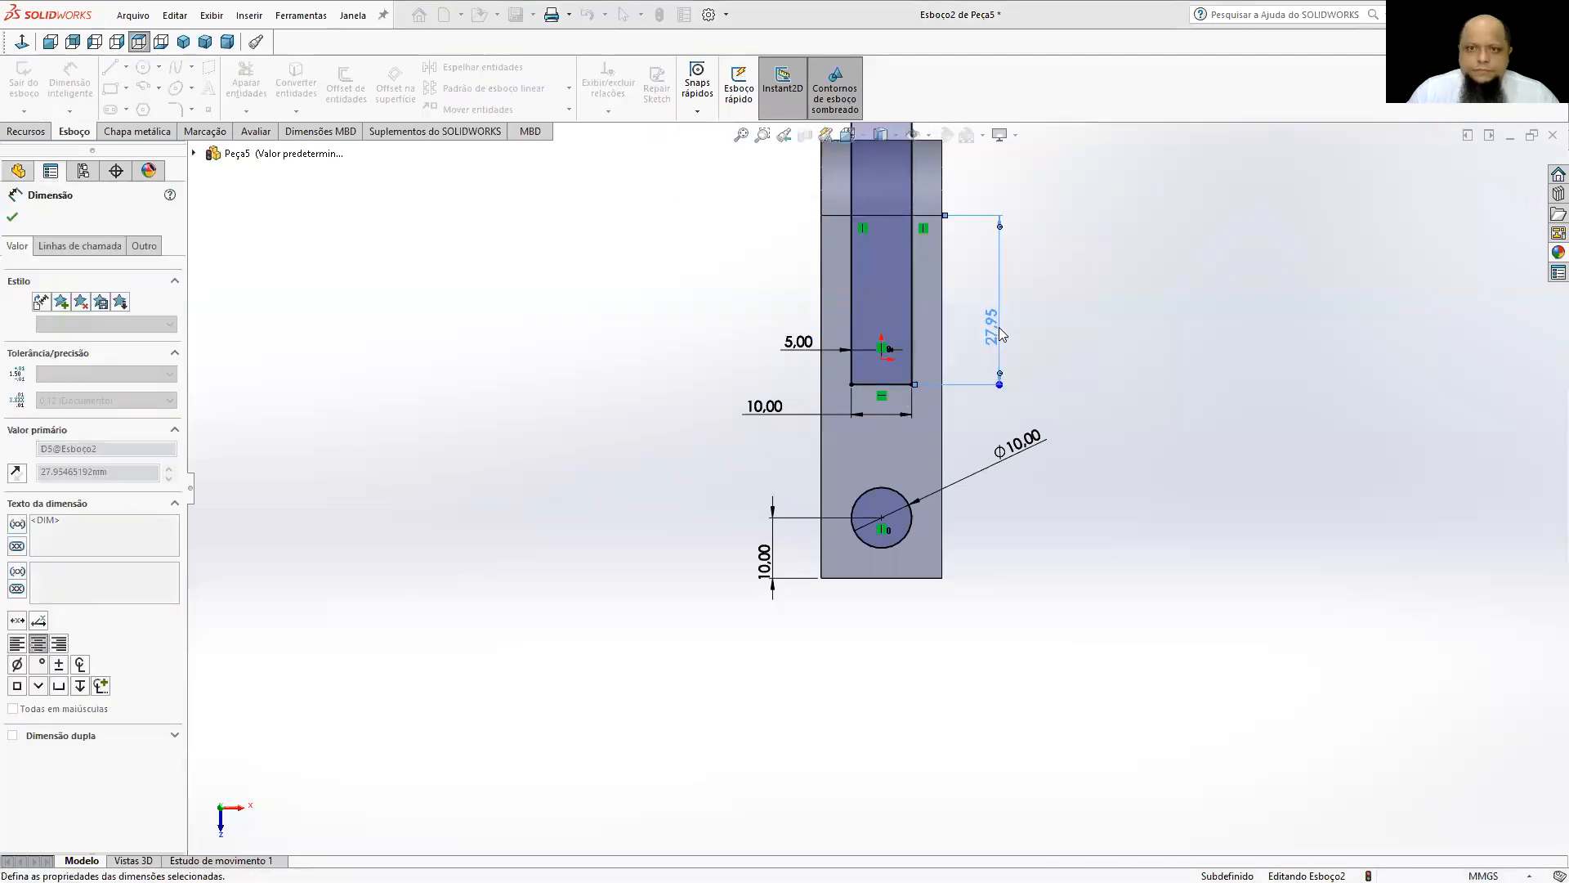
# Cut the rectangle and circle through the whole part with an extruded cut set to Passante (through all).
pyautogui.press('z')
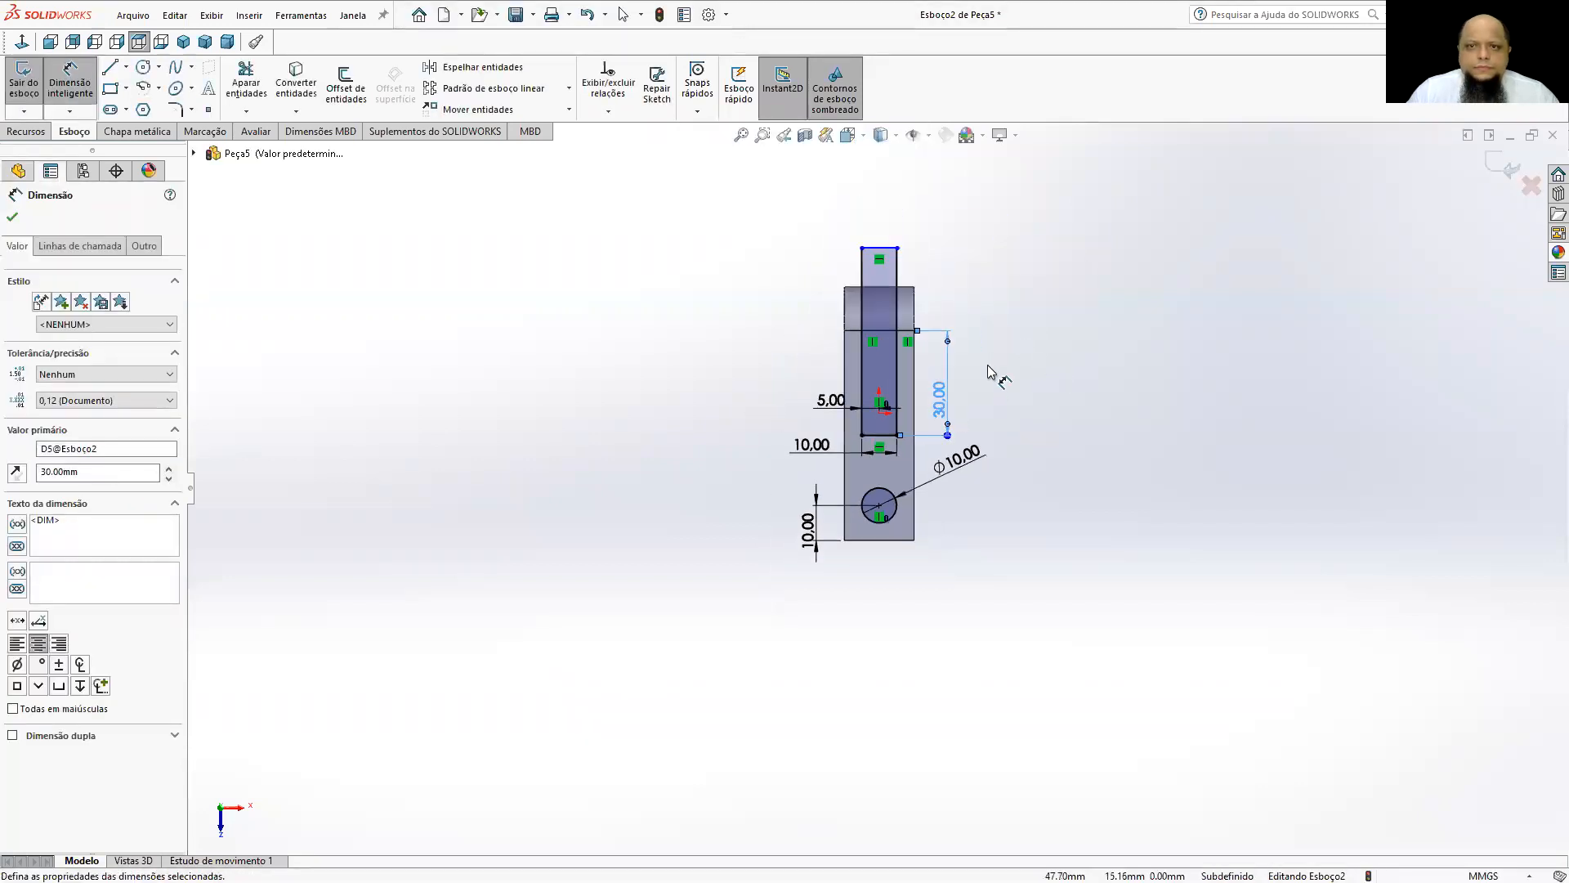
pyautogui.click(31, 132)
pyautogui.click(297, 91)
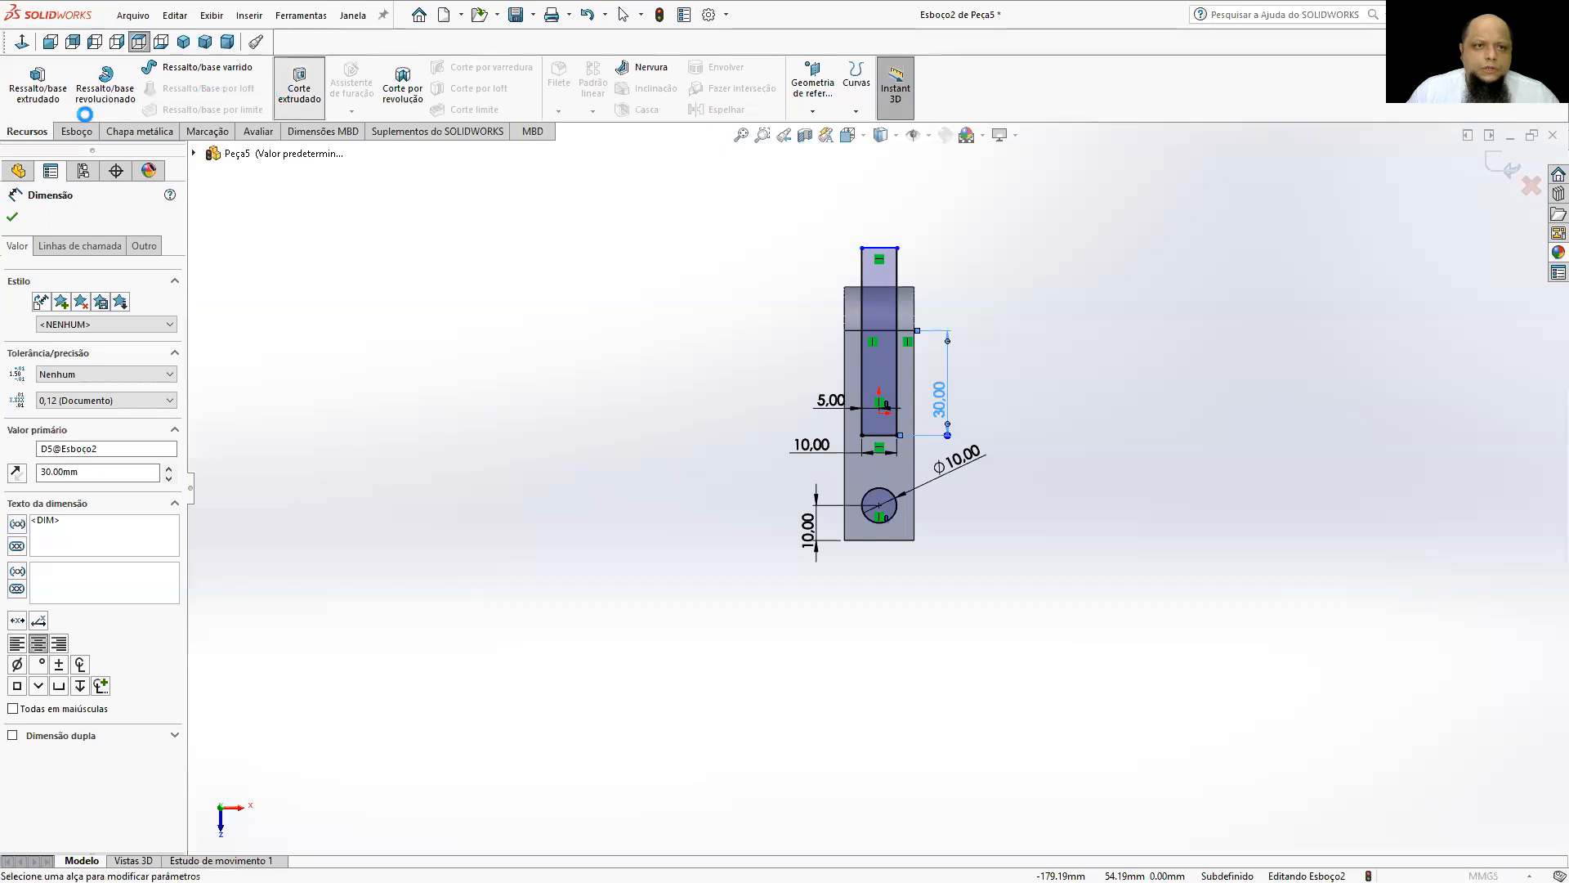
pyautogui.click(51, 295)
pyautogui.click(54, 319)
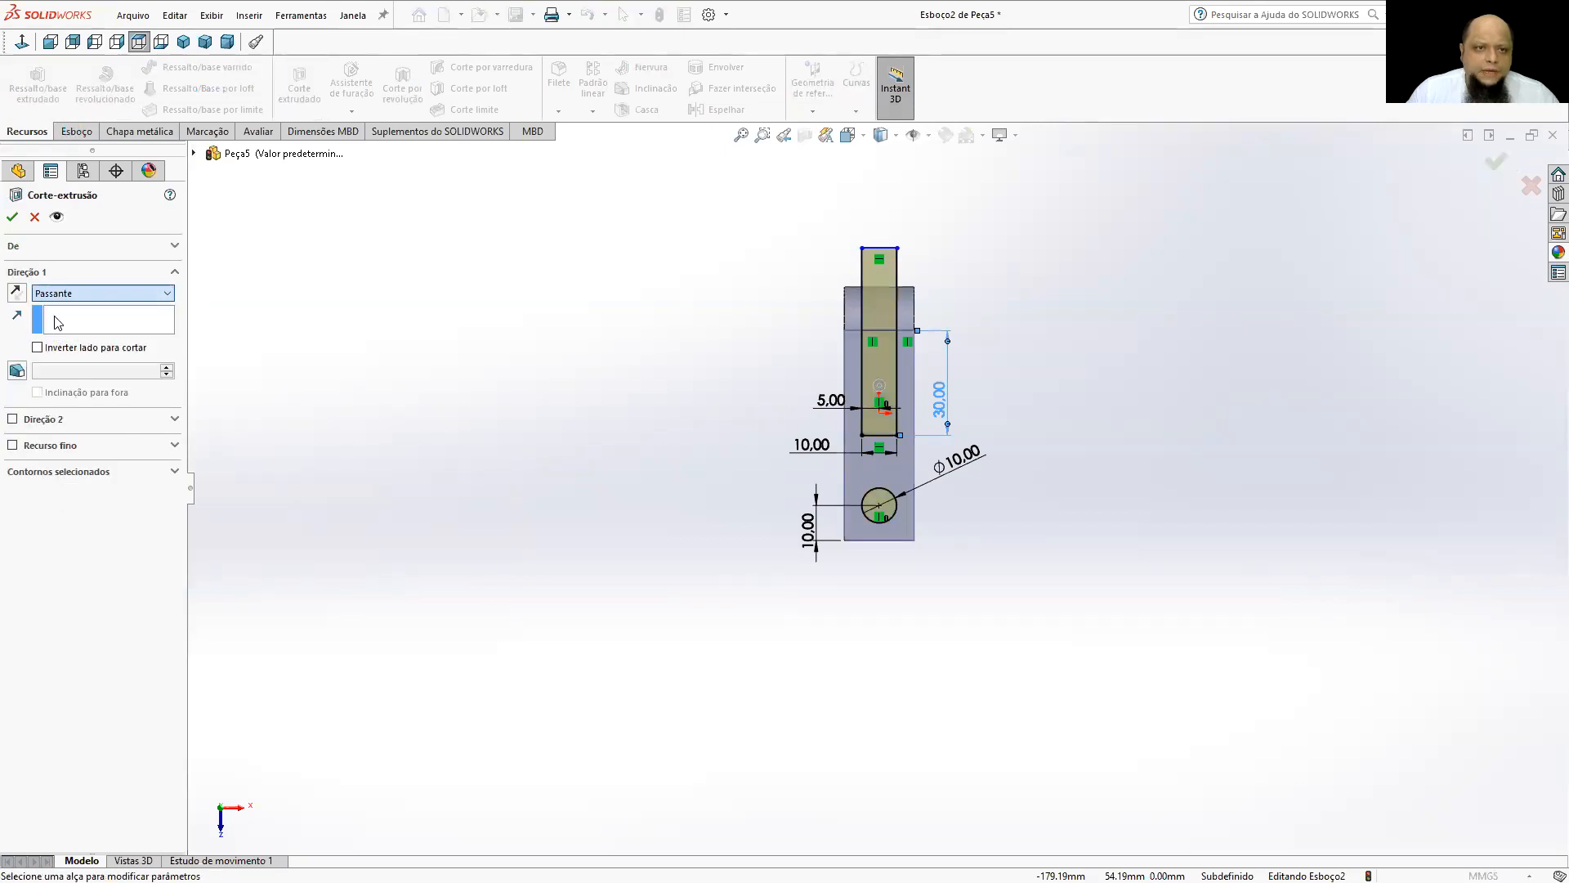
pyautogui.click(186, 41)
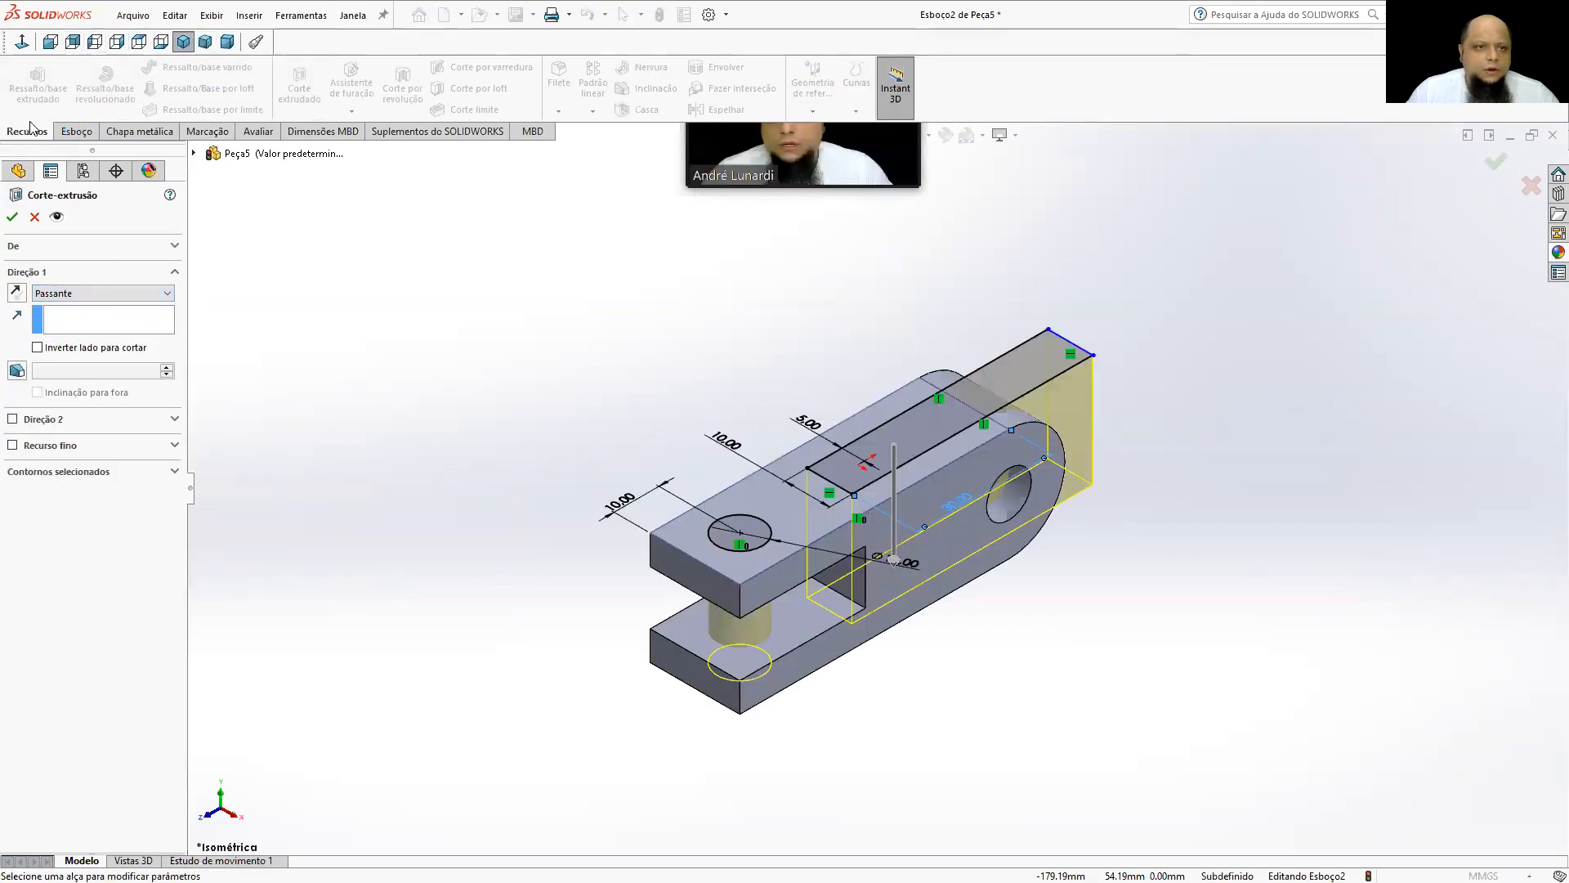
pyautogui.click(14, 217)
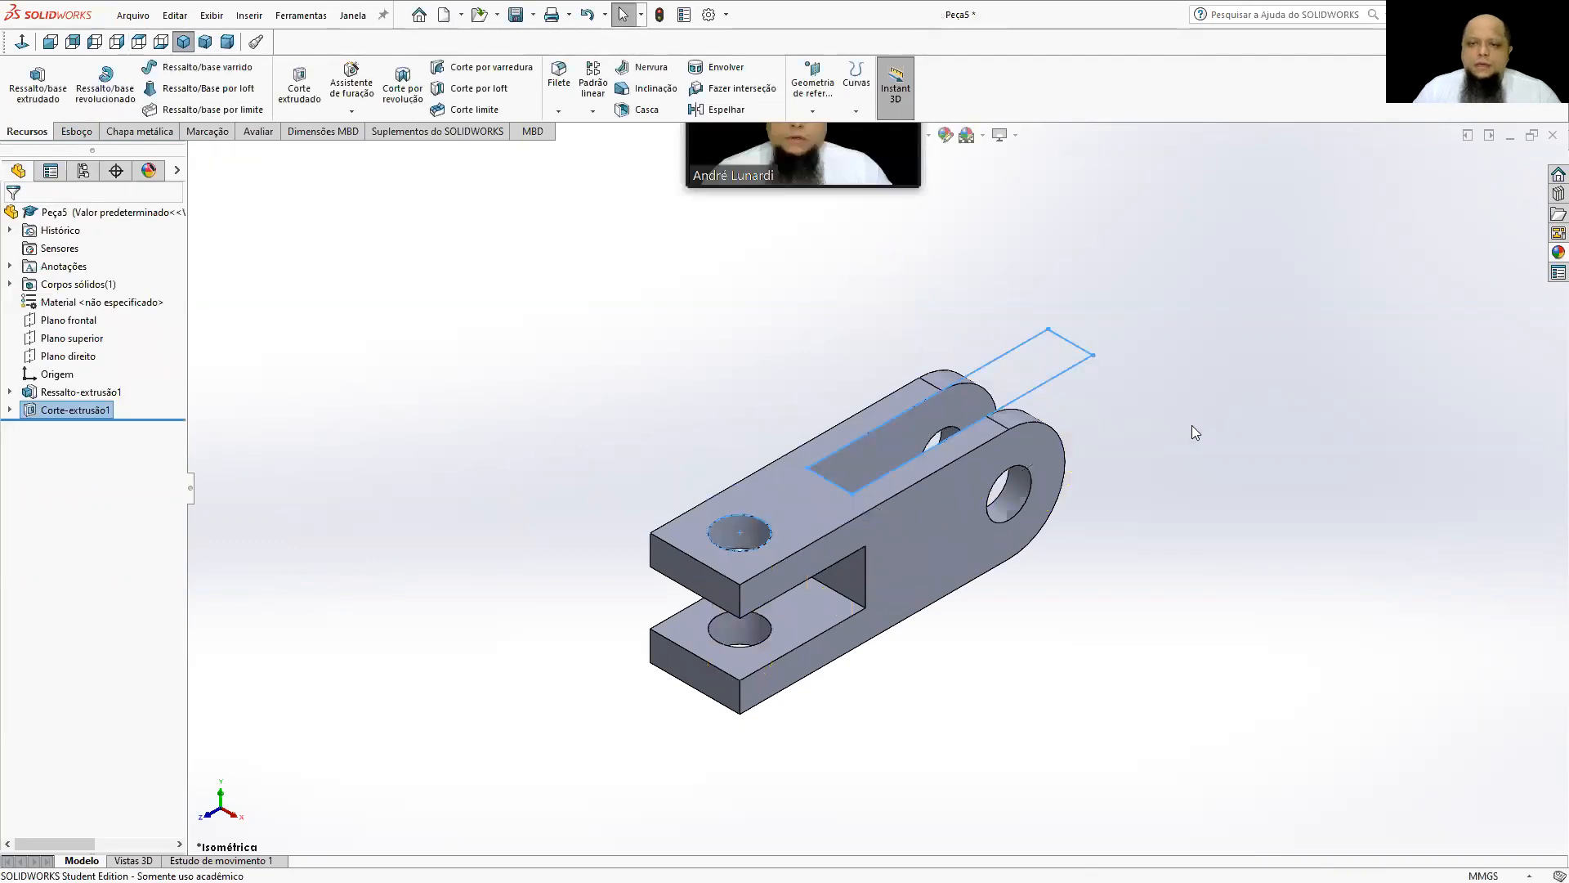
# Inspect the finished part from different angles and check its extrusion and cut features.
pyautogui.scroll(-2, 886, 598)
pyautogui.moveTo(886, 598); pyautogui.dragTo(835, 584, button='middle')
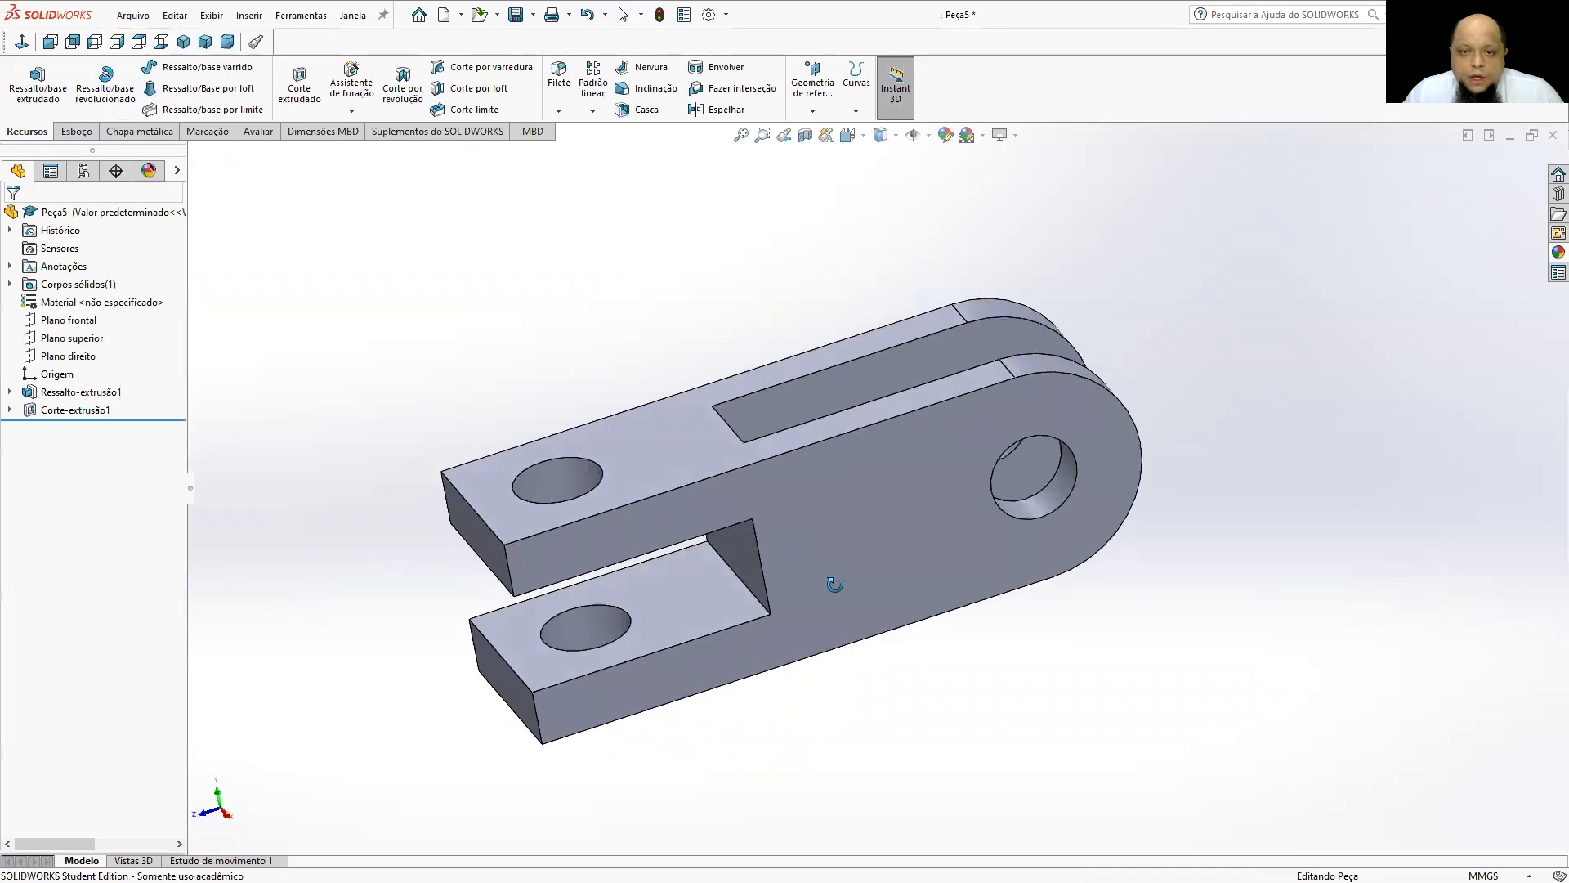
pyautogui.click(81, 392)
pyautogui.click(75, 410)
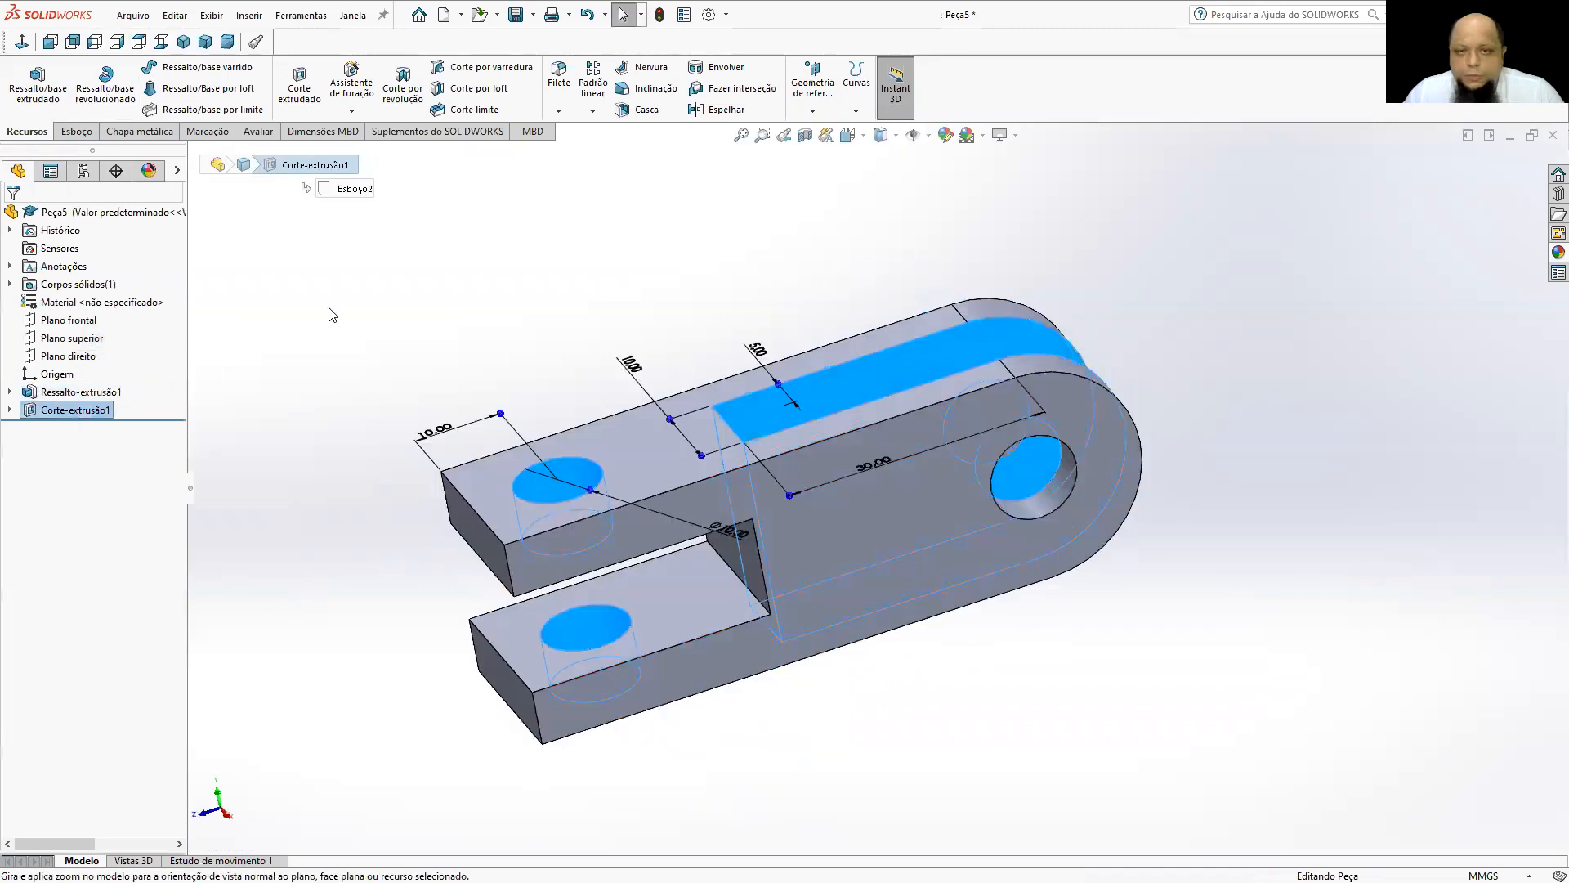
pyautogui.click(331, 315)
pyautogui.moveTo(834, 542); pyautogui.dragTo(852, 603, button='middle')
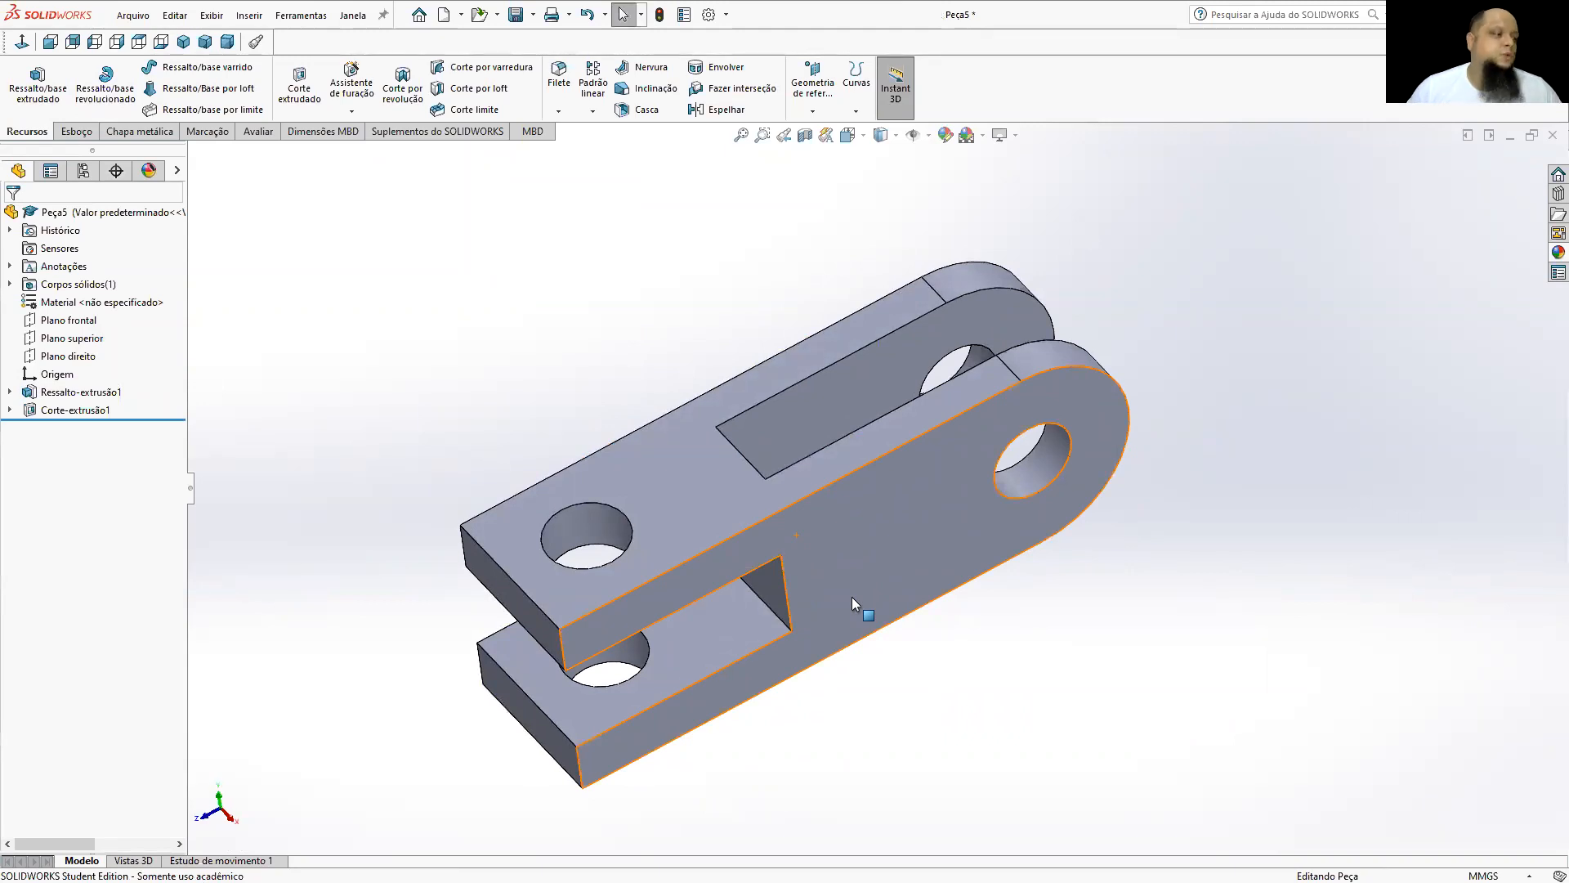
# Switch to the PowerPoint slide show, go back to the SOLIDWORKS ESTUDANTIL slide, and bring up the course page in the browser.
pyautogui.hotkey('alt', 'Tab')
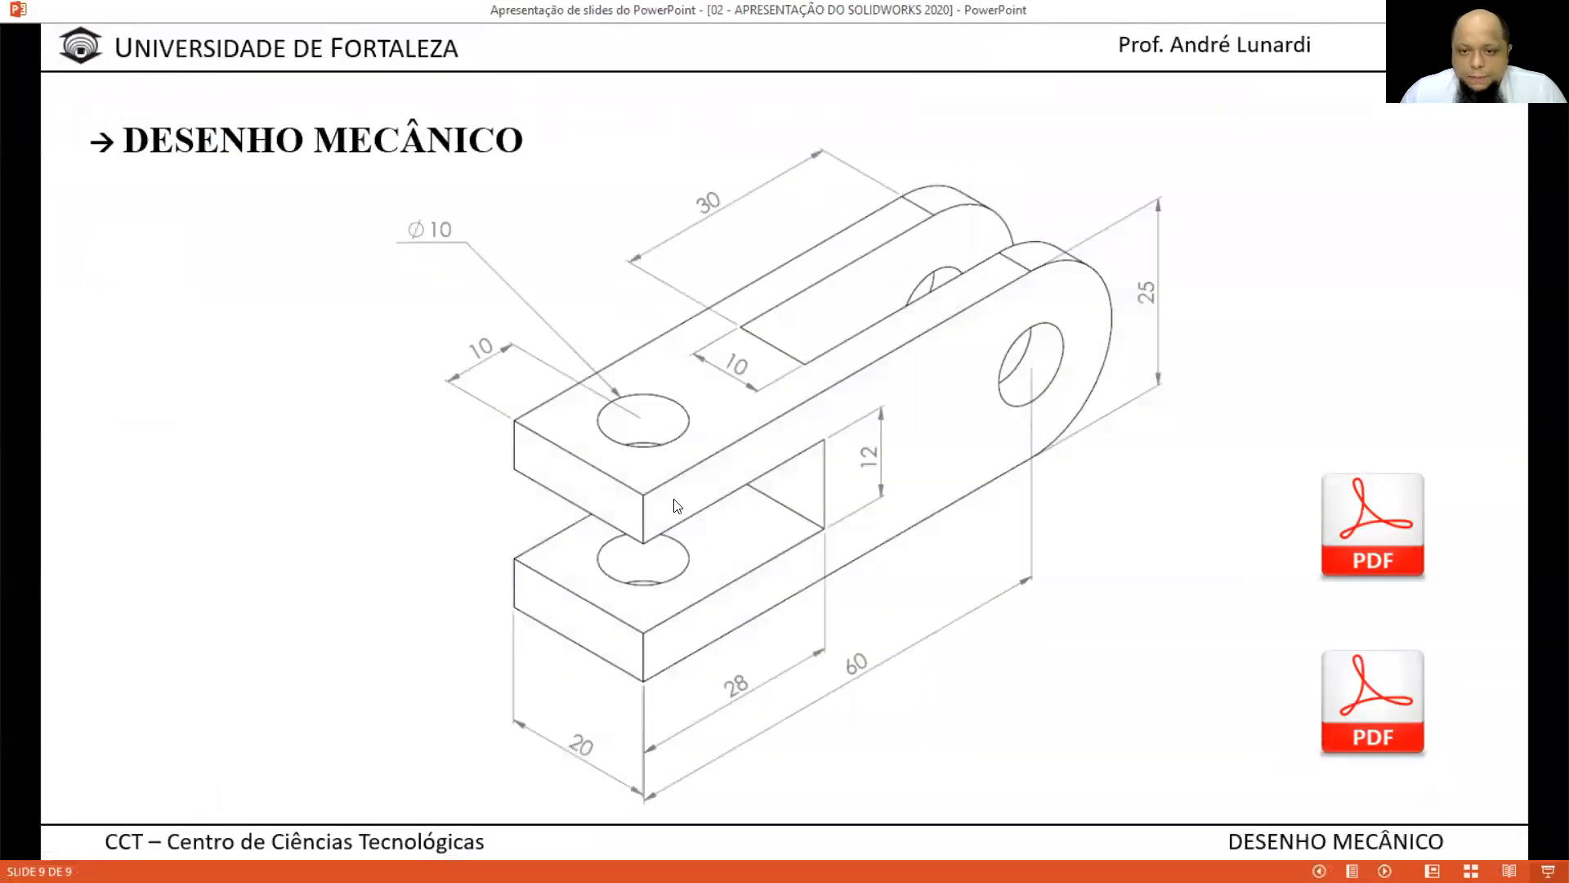
pyautogui.click(675, 506)
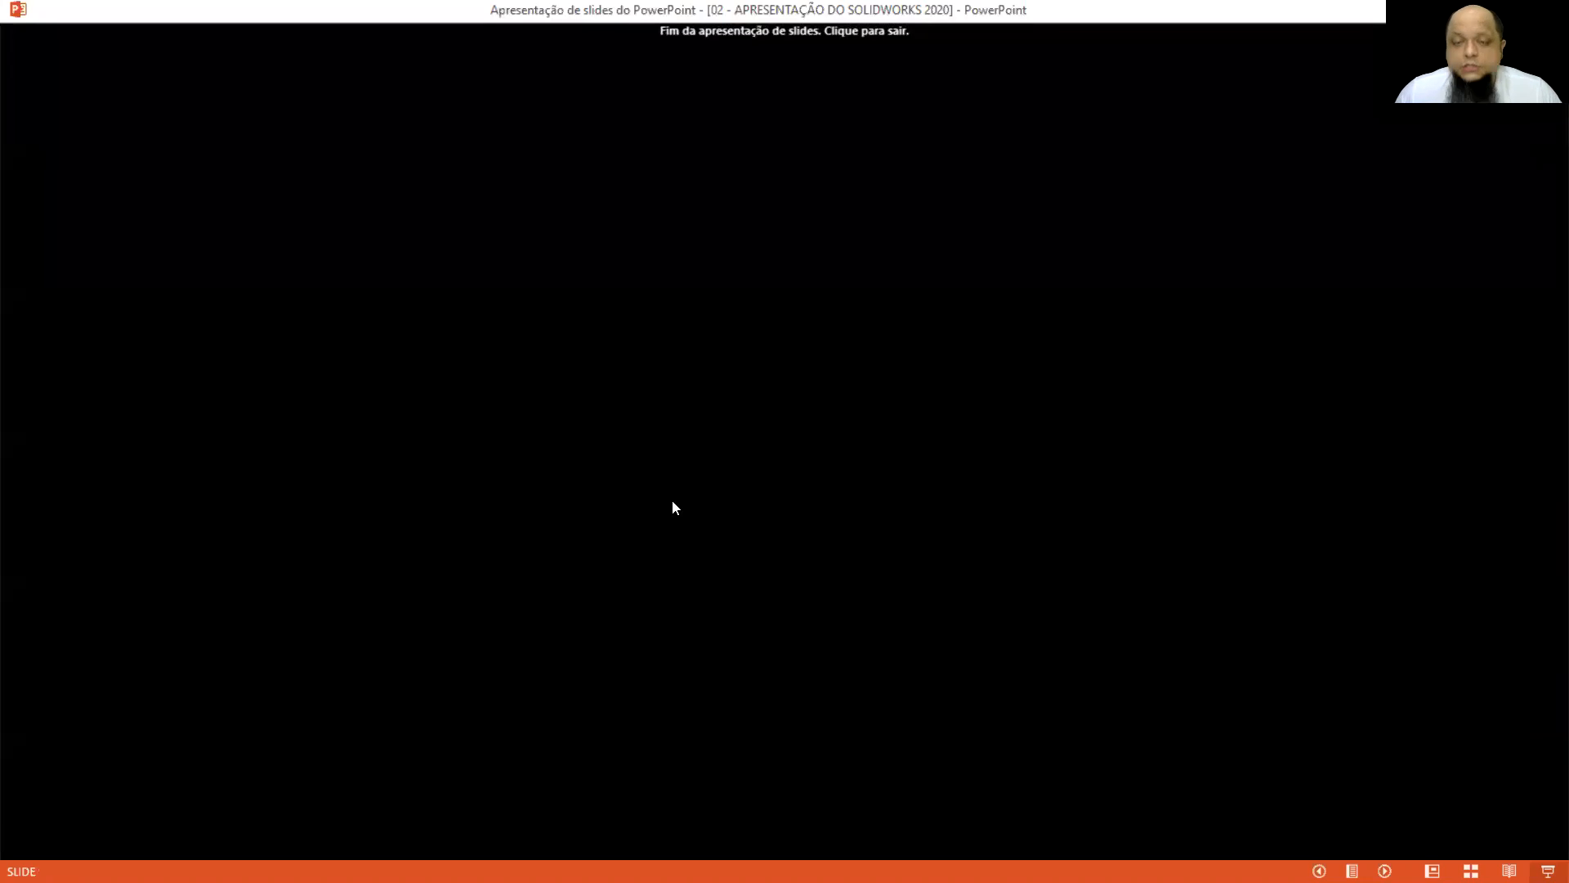
pyautogui.press('Left')
pyautogui.press('Left')
pyautogui.press('Left')
pyautogui.press('Left')
pyautogui.press('Left')
pyautogui.press('Left')
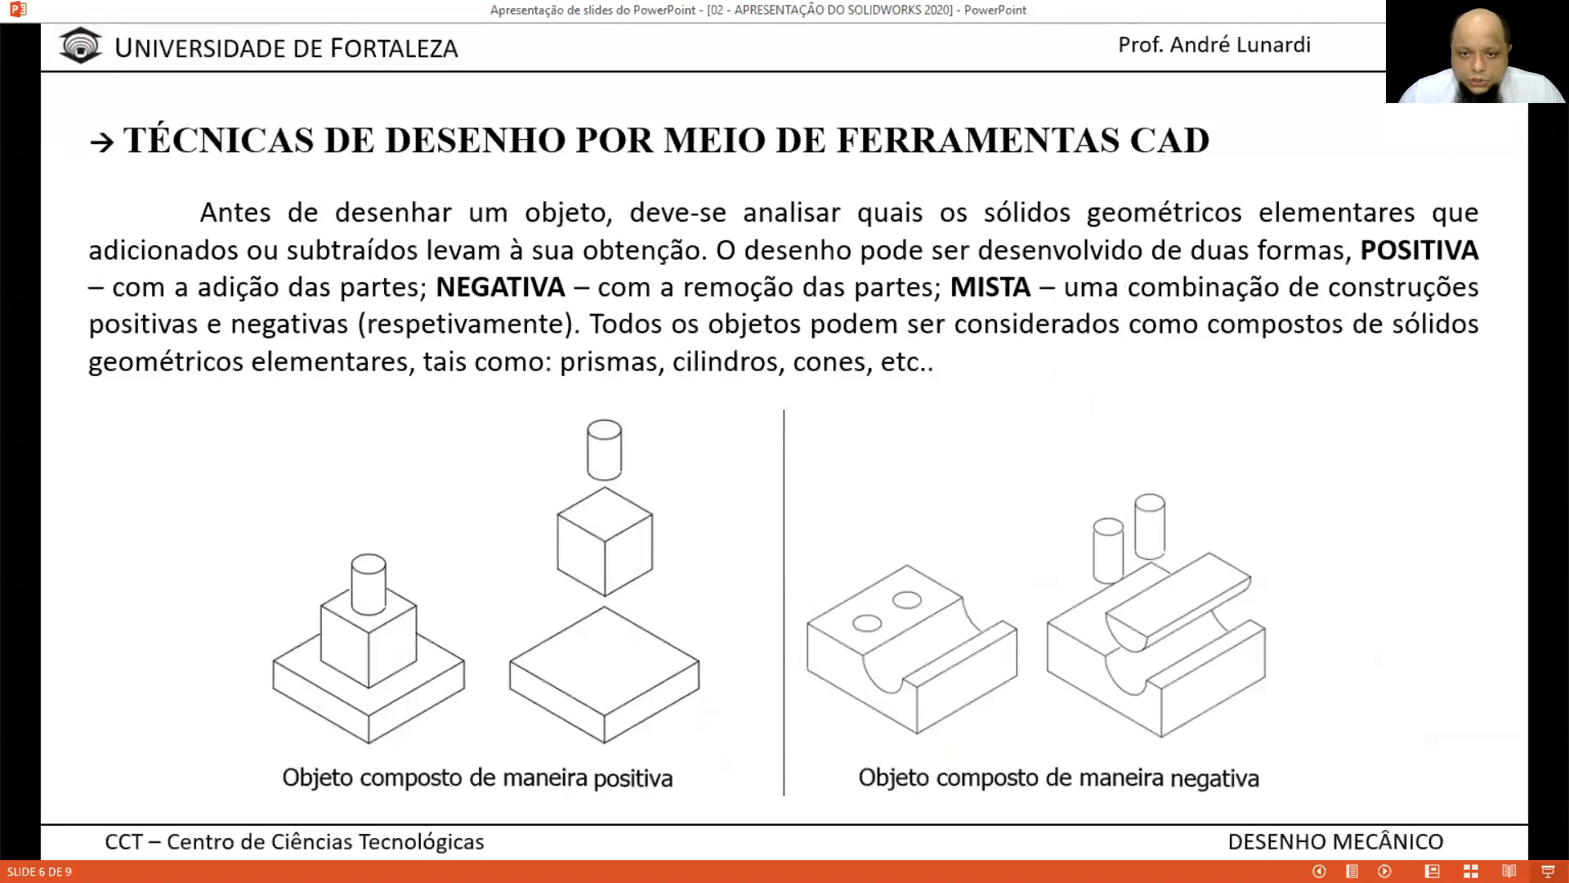
pyautogui.press('Left')
pyautogui.press('Left')
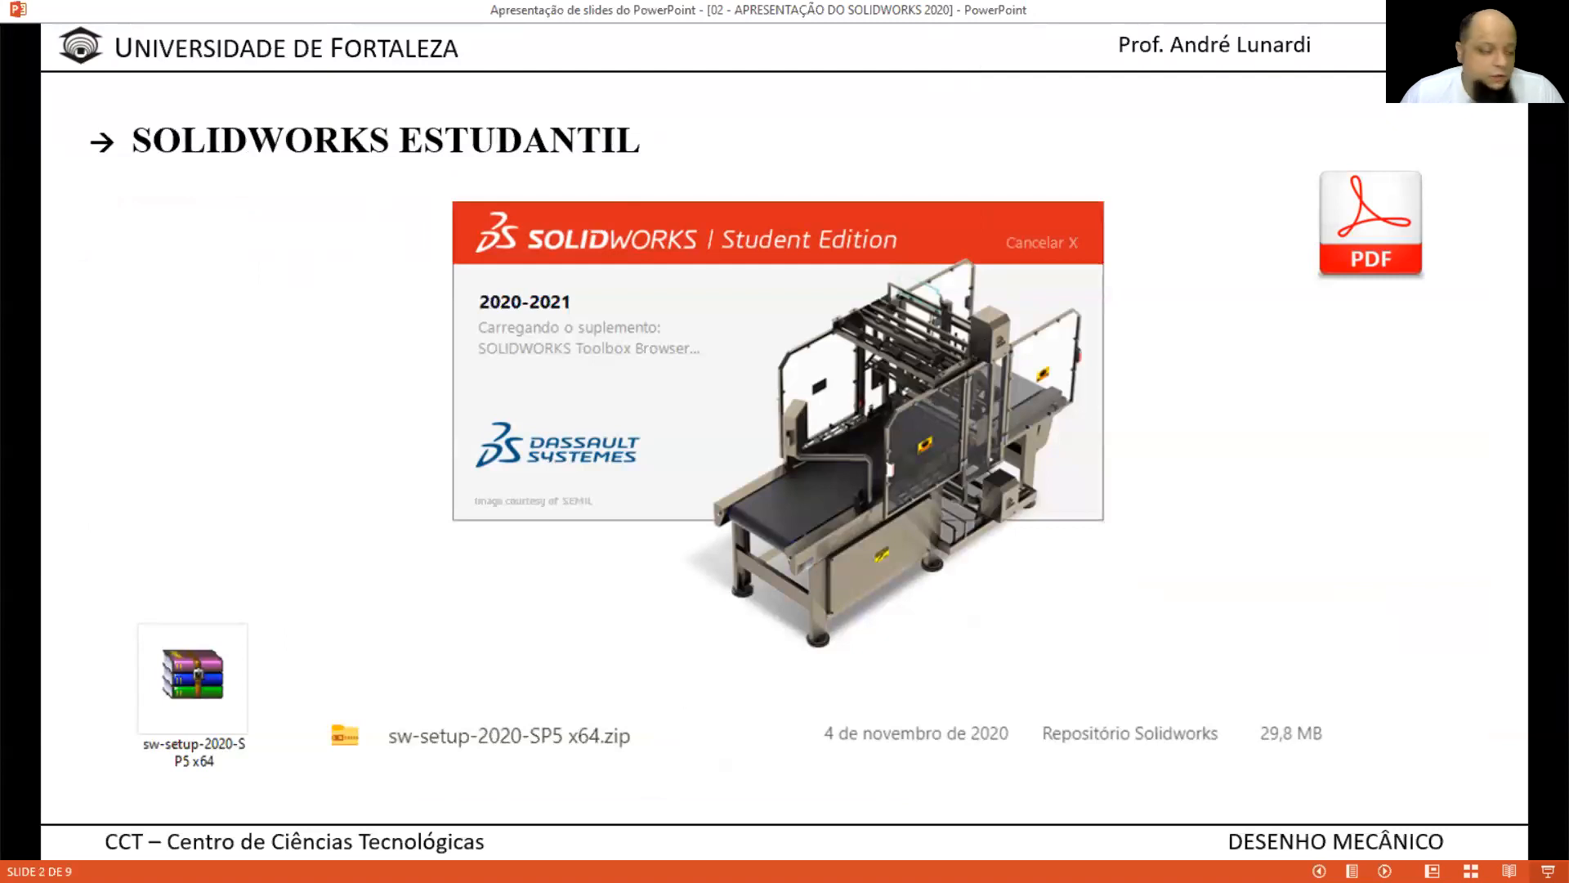
pyautogui.hotkey('alt', 'Tab')
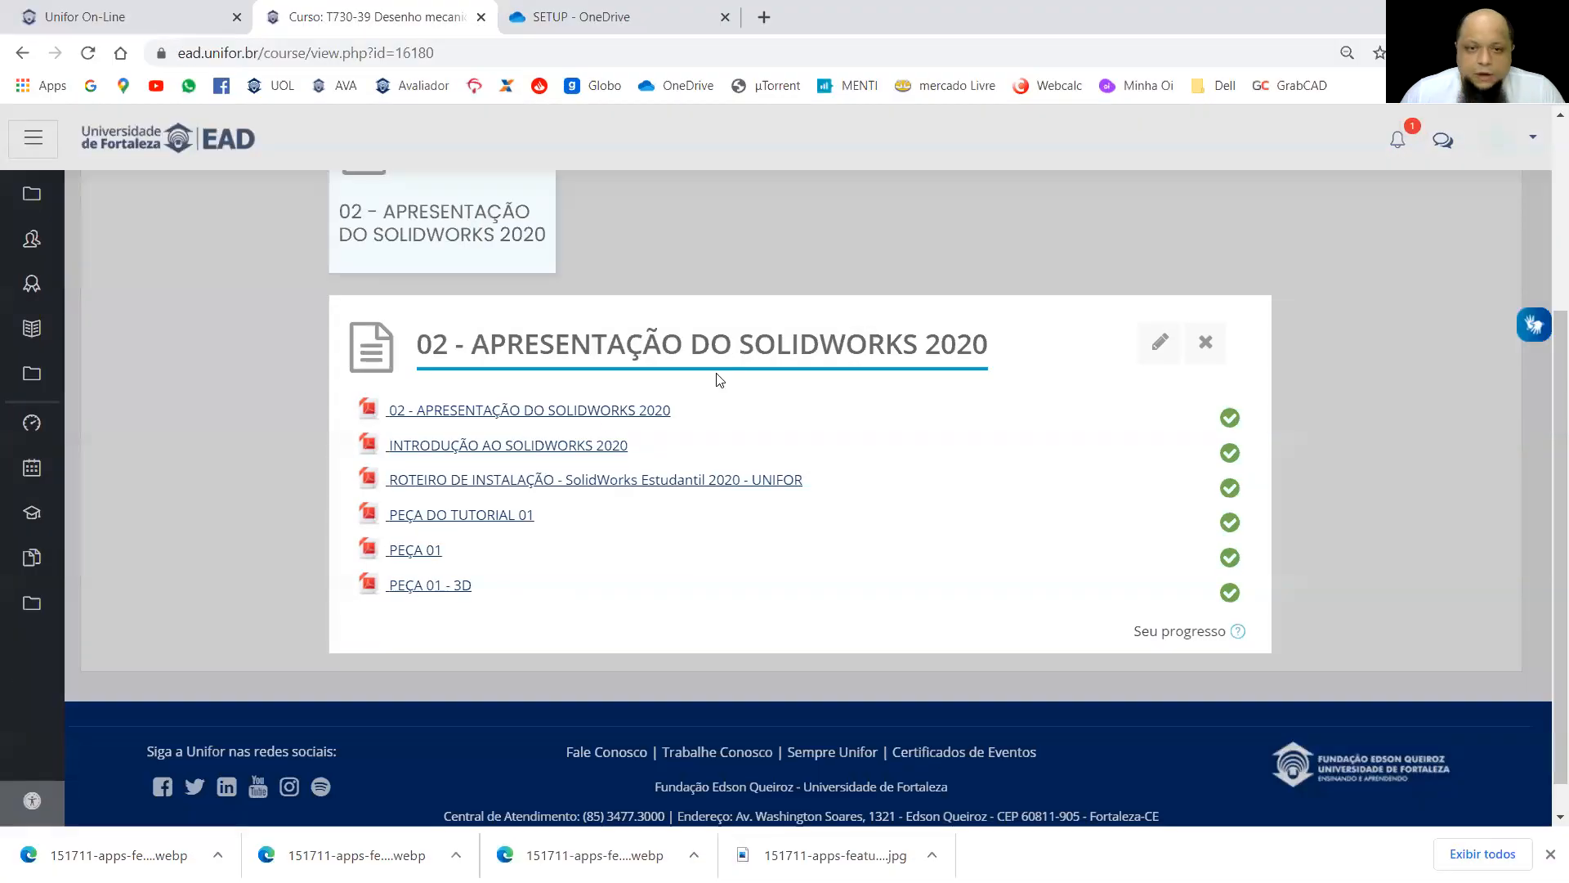